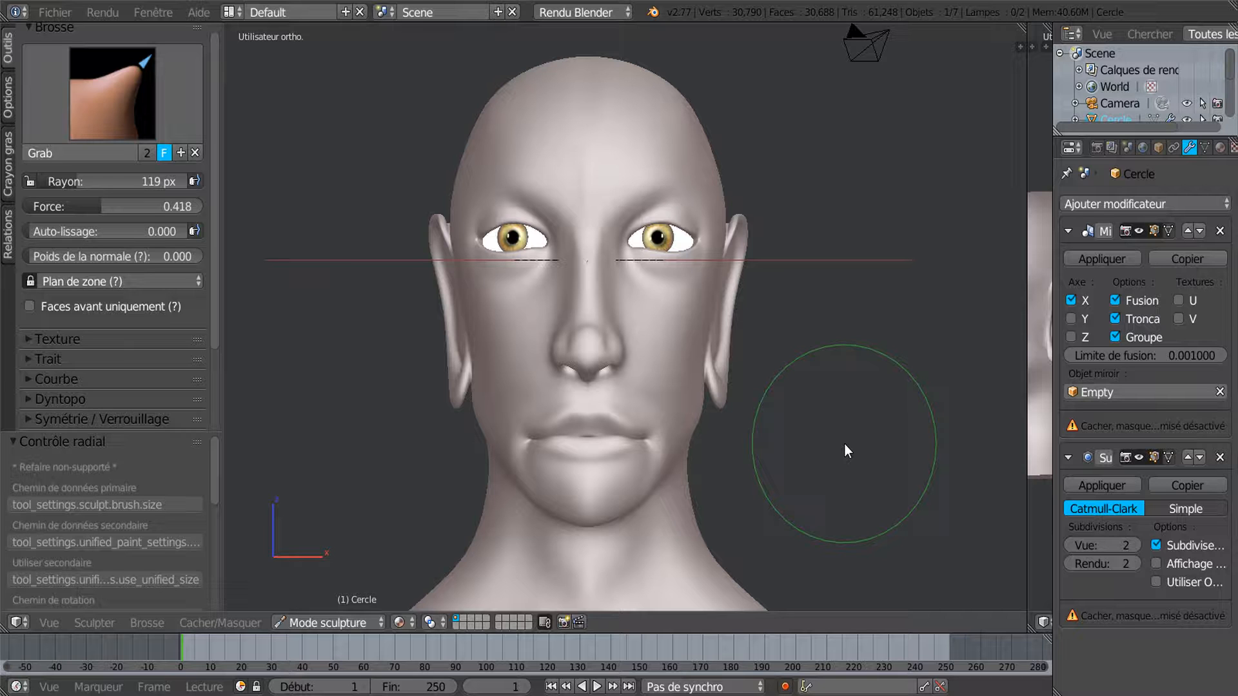
Inspect the sculpted head from the front and in profile, looking closely at the ear
scroll(836, 374, up, 1)
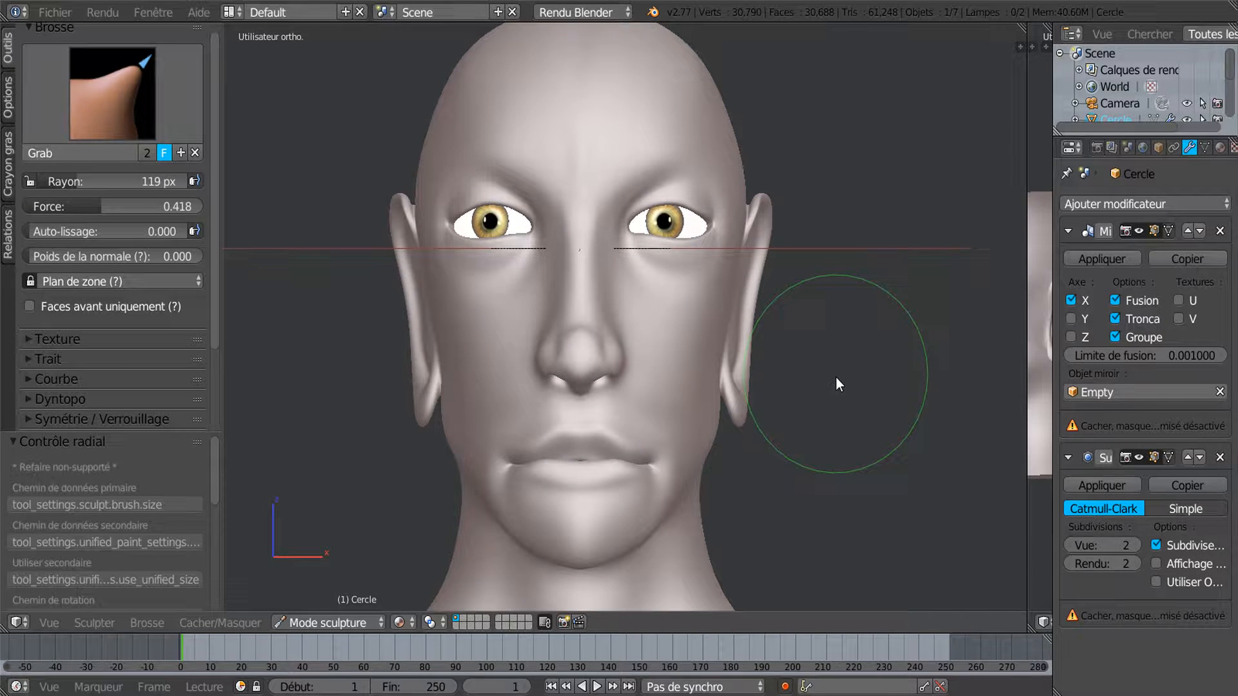
mouse_move(842, 397)
middle_down()
mouse_move(818, 400)
mouse_move(871, 392)
mouse_move(722, 399)
mouse_move(725, 412)
mouse_move(726, 400)
mouse_move(656, 394)
mouse_move(855, 392)
middle_up()
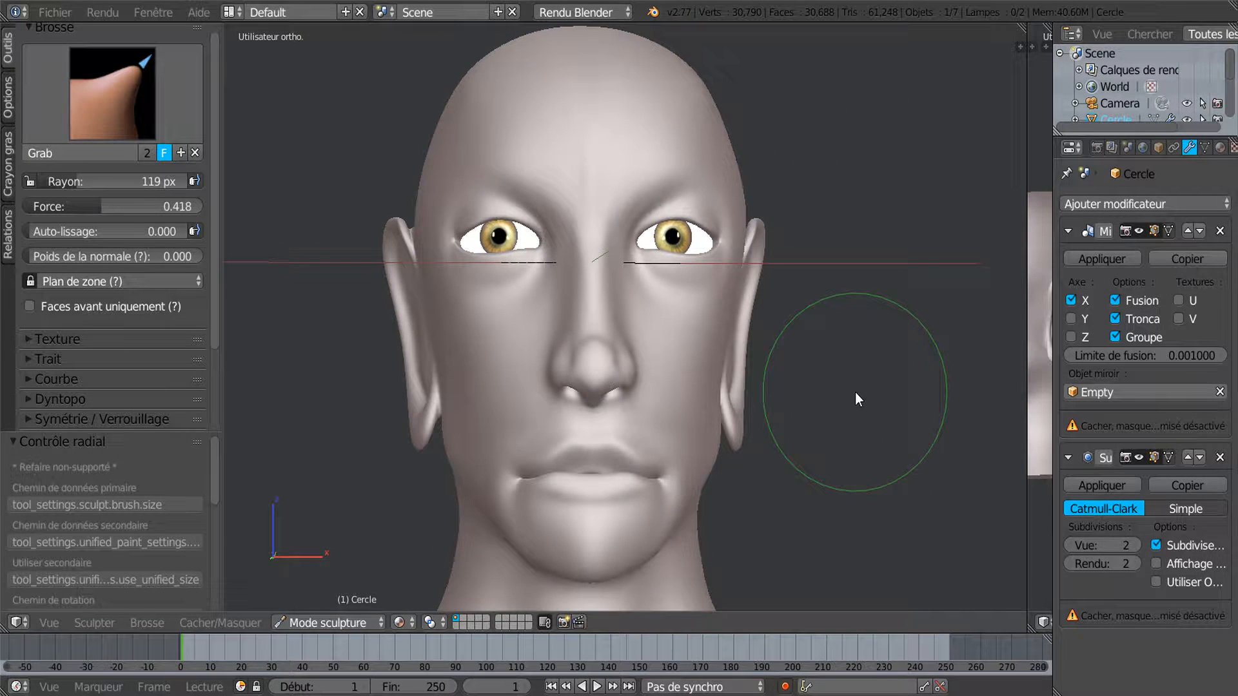
mouse_move(846, 416)
middle_down()
mouse_move(772, 448)
mouse_move(664, 434)
mouse_move(653, 357)
middle_up()
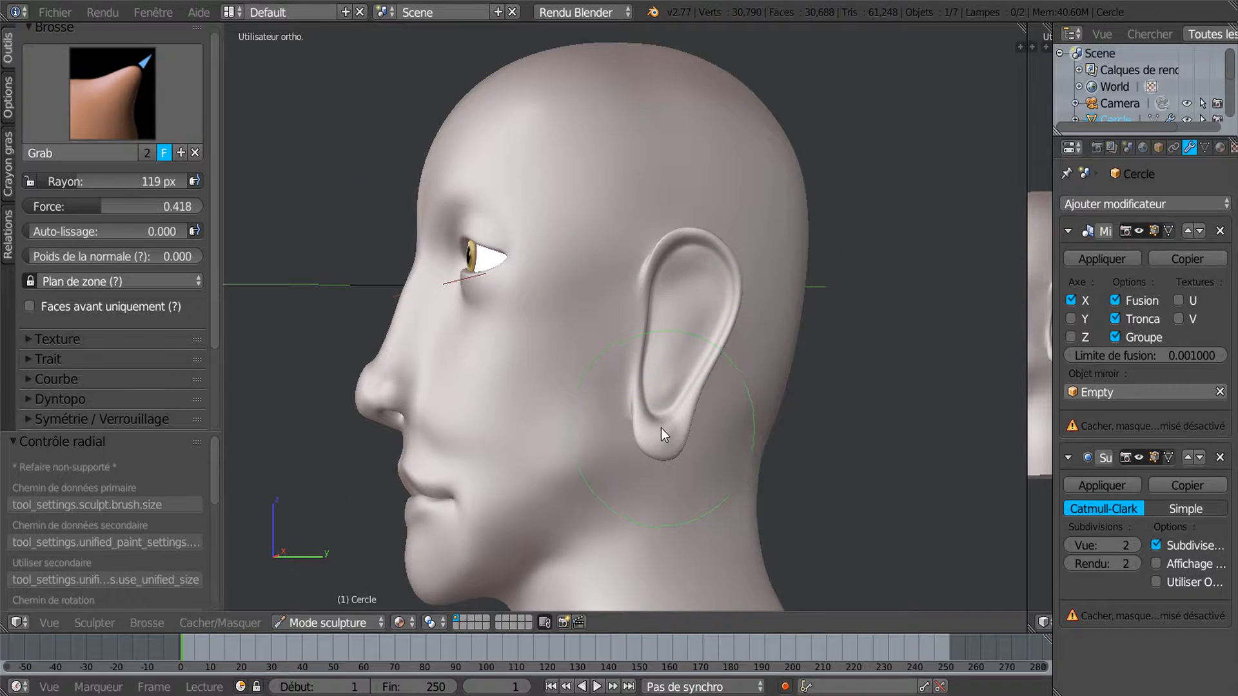
scroll(660, 428, up, 3)
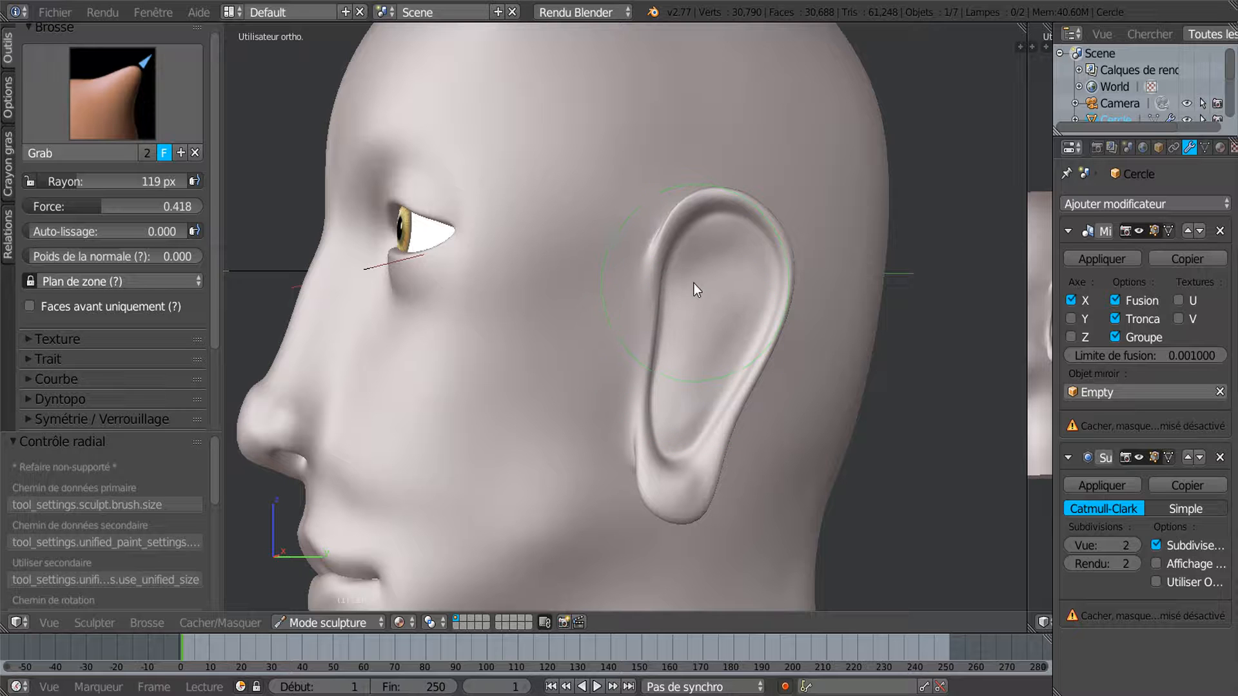
scroll(692, 368, down, 3)
mouse_move(692, 369)
middle_down()
mouse_move(713, 424)
mouse_move(765, 422)
mouse_move(751, 408)
mouse_move(765, 407)
mouse_move(748, 408)
mouse_move(800, 407)
middle_up()
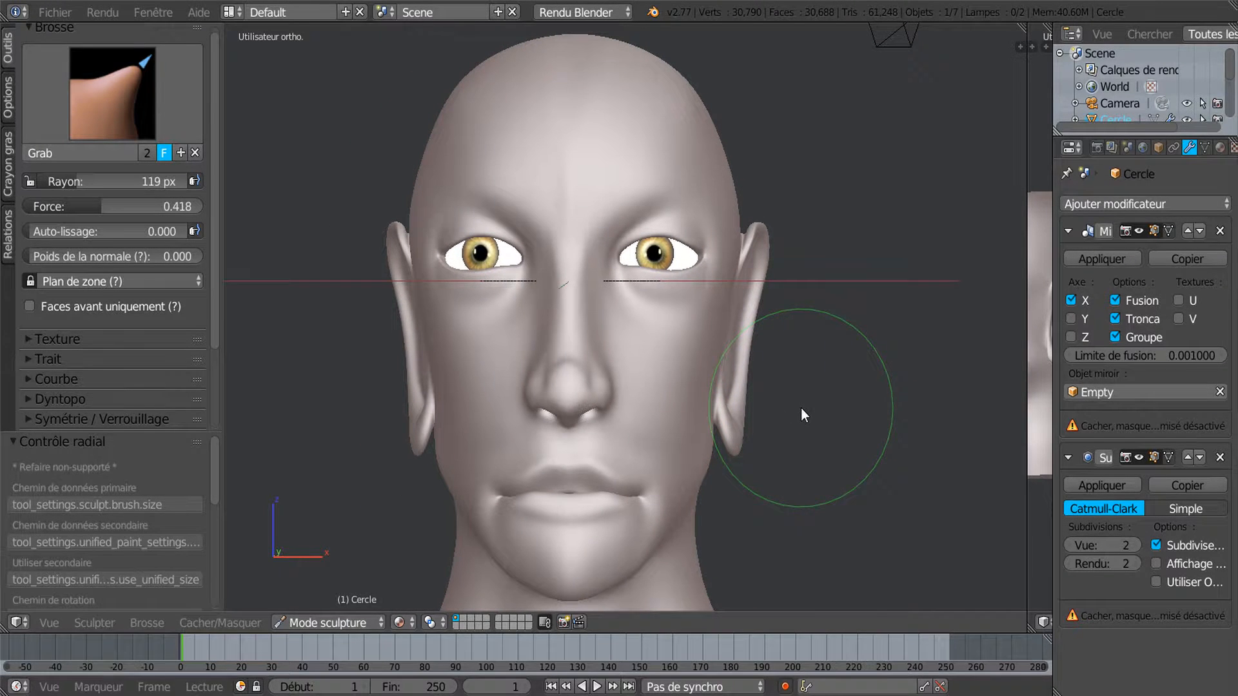
Switch the head mesh from Sculpt Mode to Edit Mode and show its wireframe from the side
mouse_move(929, 695)
key(Tab)
middle_drag(854, 422, 761, 438)
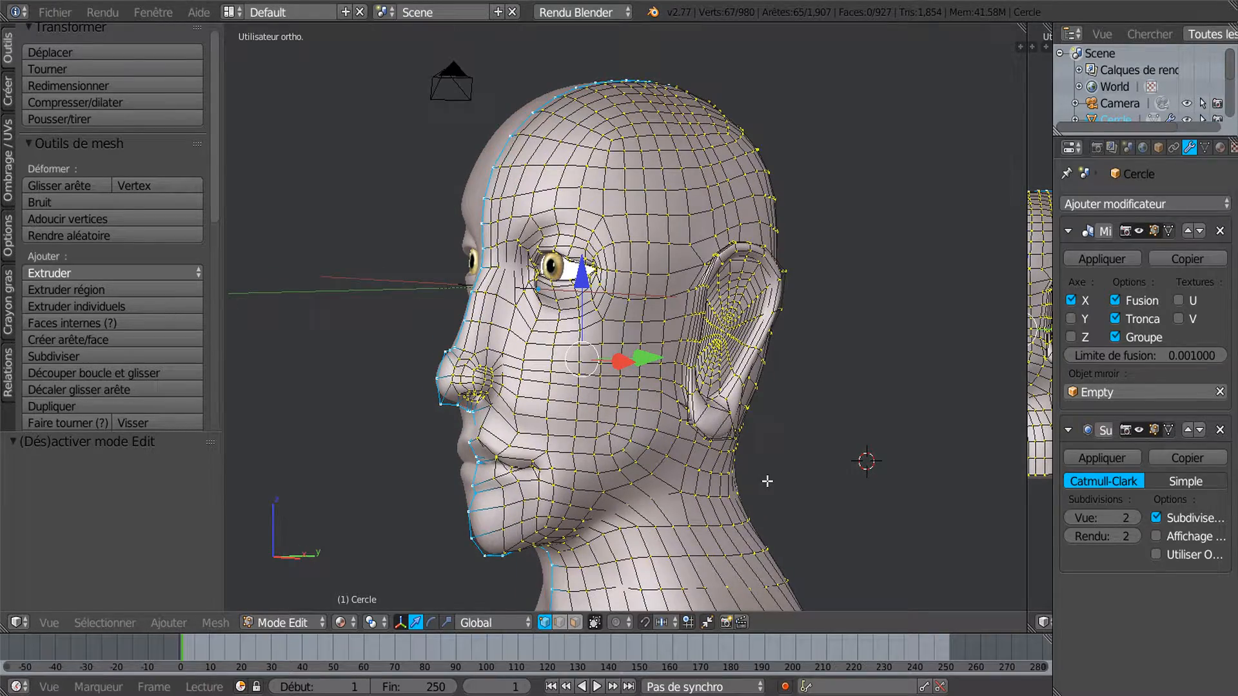
shift+middle_drag(767, 481, 754, 433)
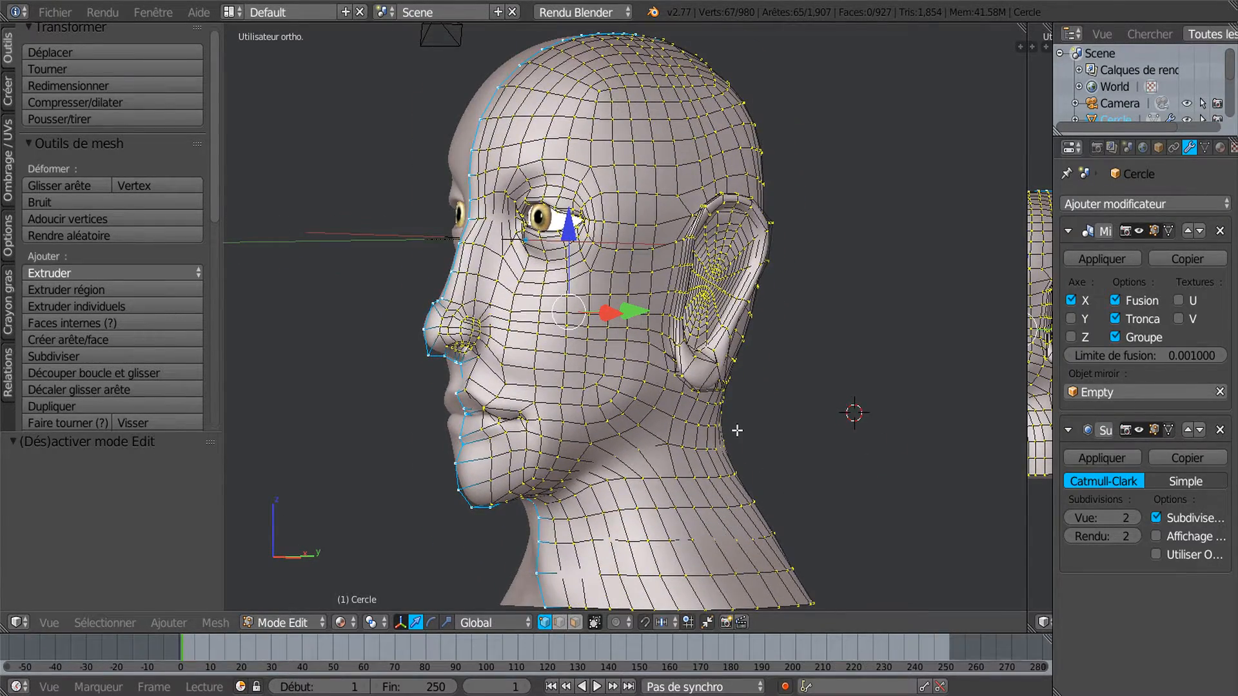
scroll(738, 430, up, 2)
middle_drag(739, 445, 760, 450)
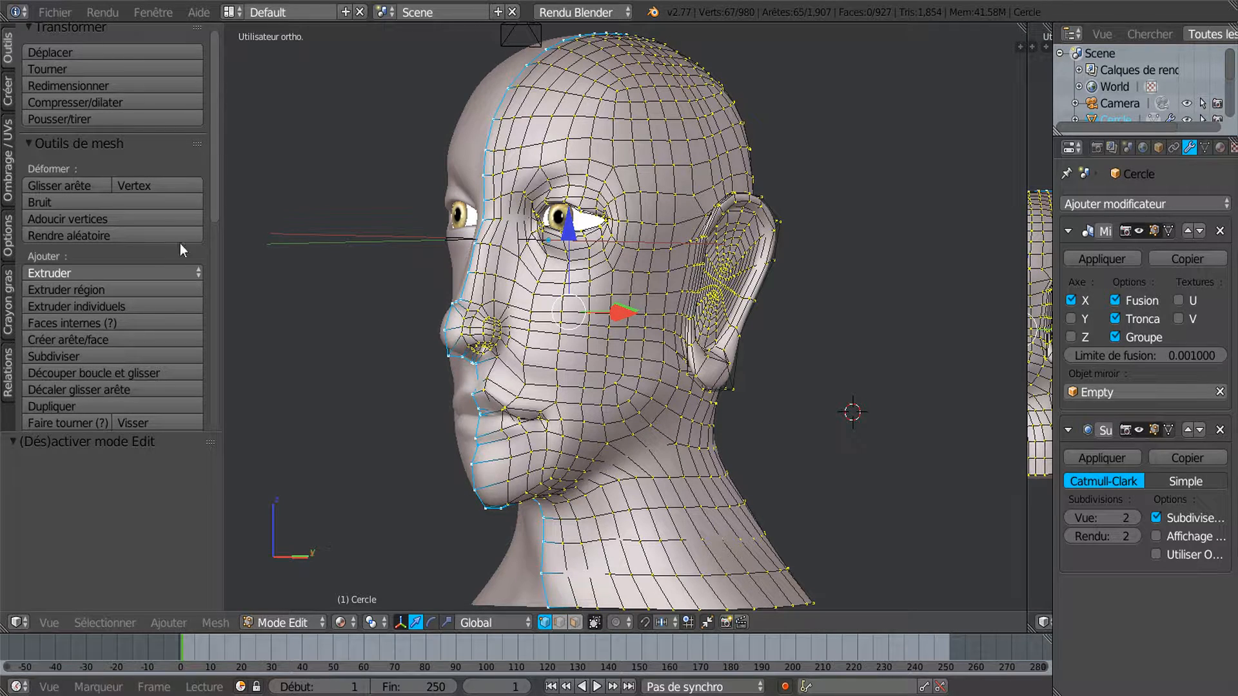
Examine the head's edge flow from three-quarter, front and side views
middle_drag(664, 322, 652, 413)
scroll(676, 375, up, 2)
scroll(675, 376, down, 1)
scroll(680, 380, down, 1)
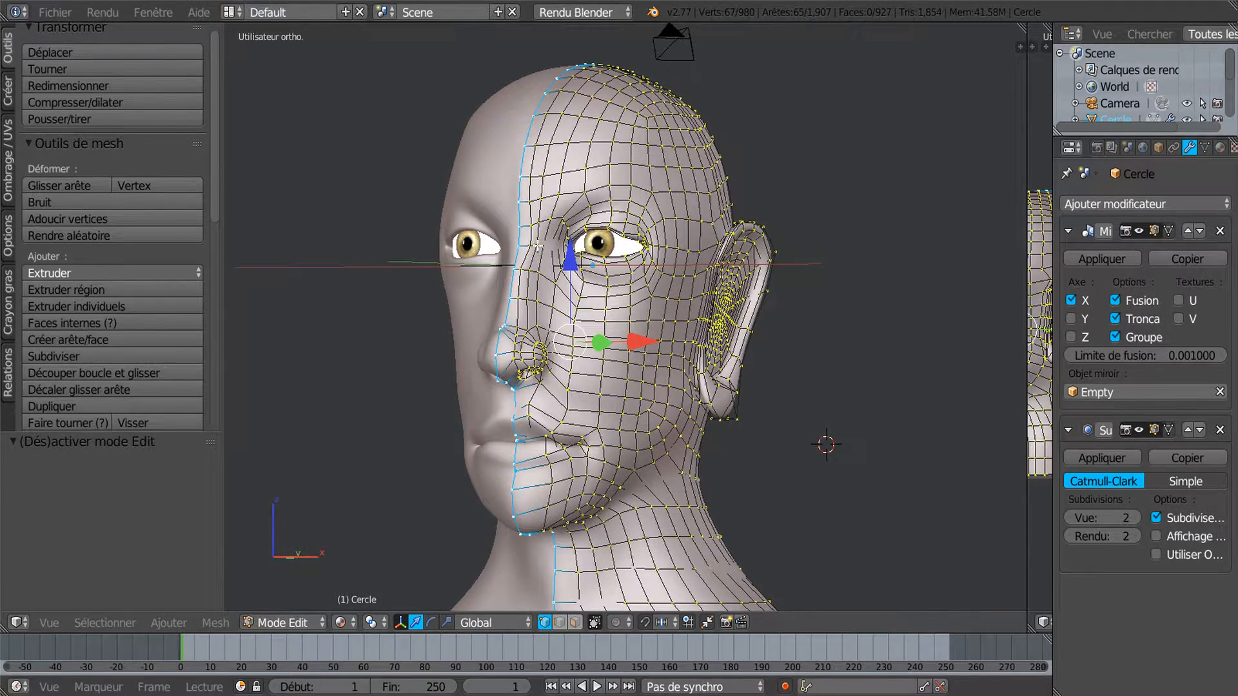
scroll(629, 414, down, 1)
middle_drag(642, 476, 674, 448)
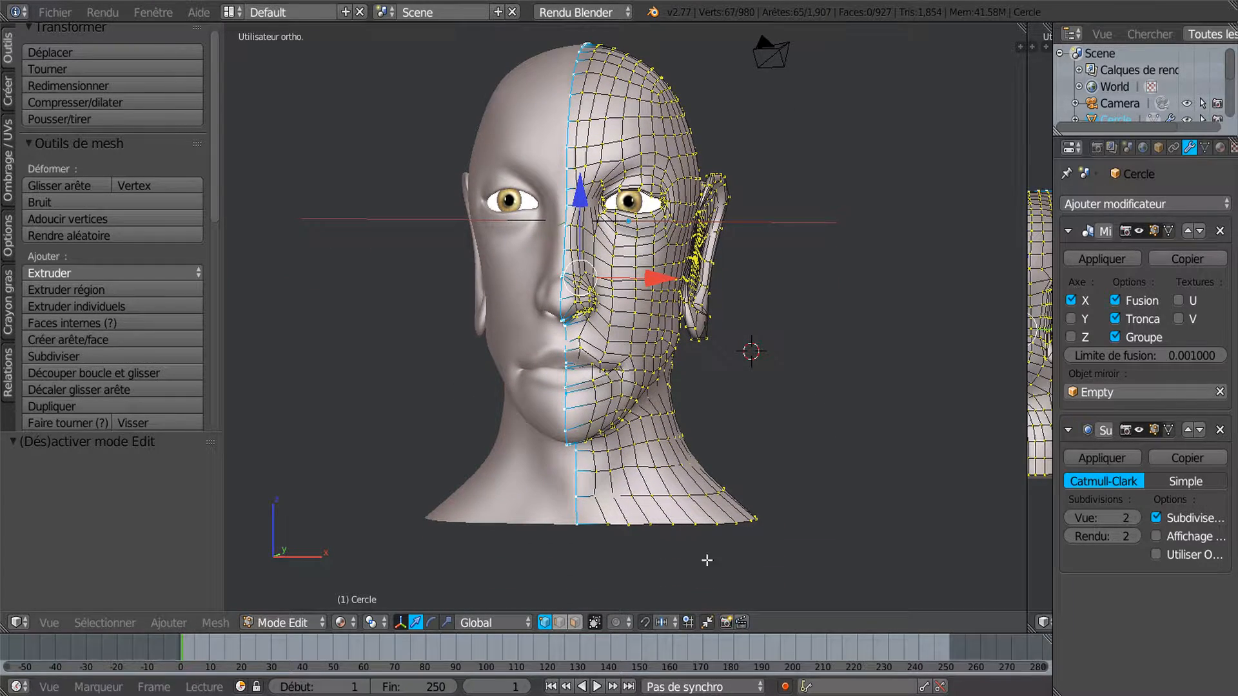
middle_drag(720, 503, 634, 493)
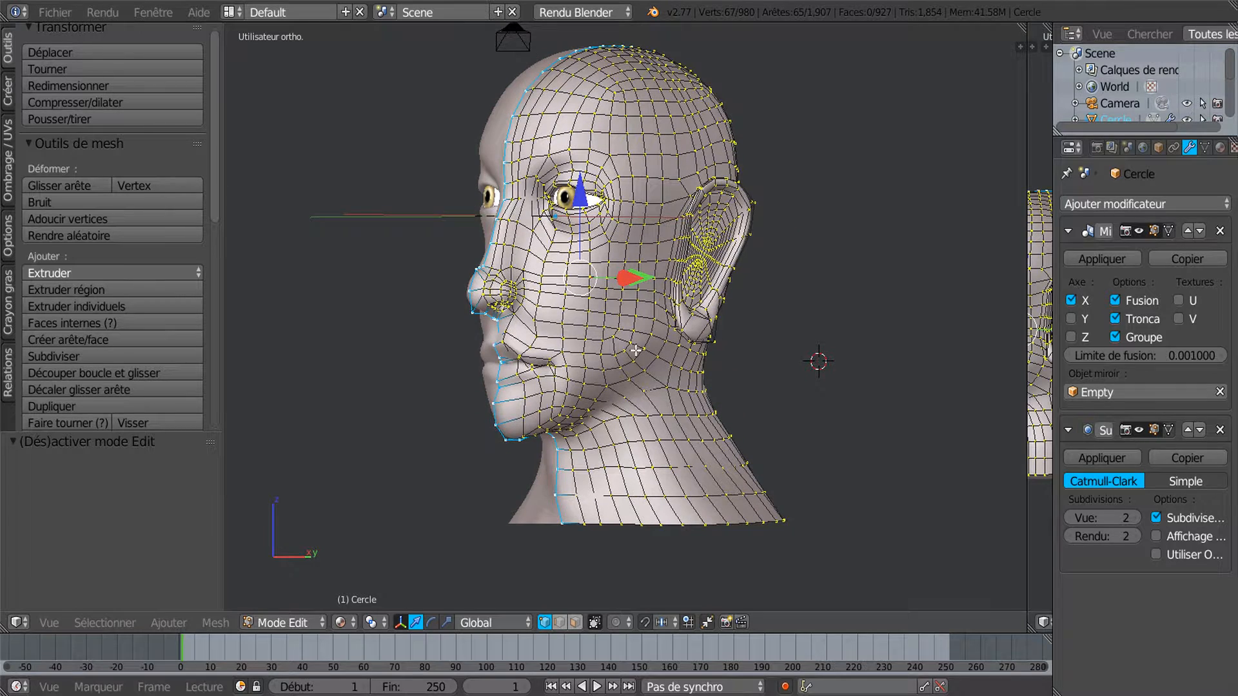
middle_drag(708, 463, 678, 405)
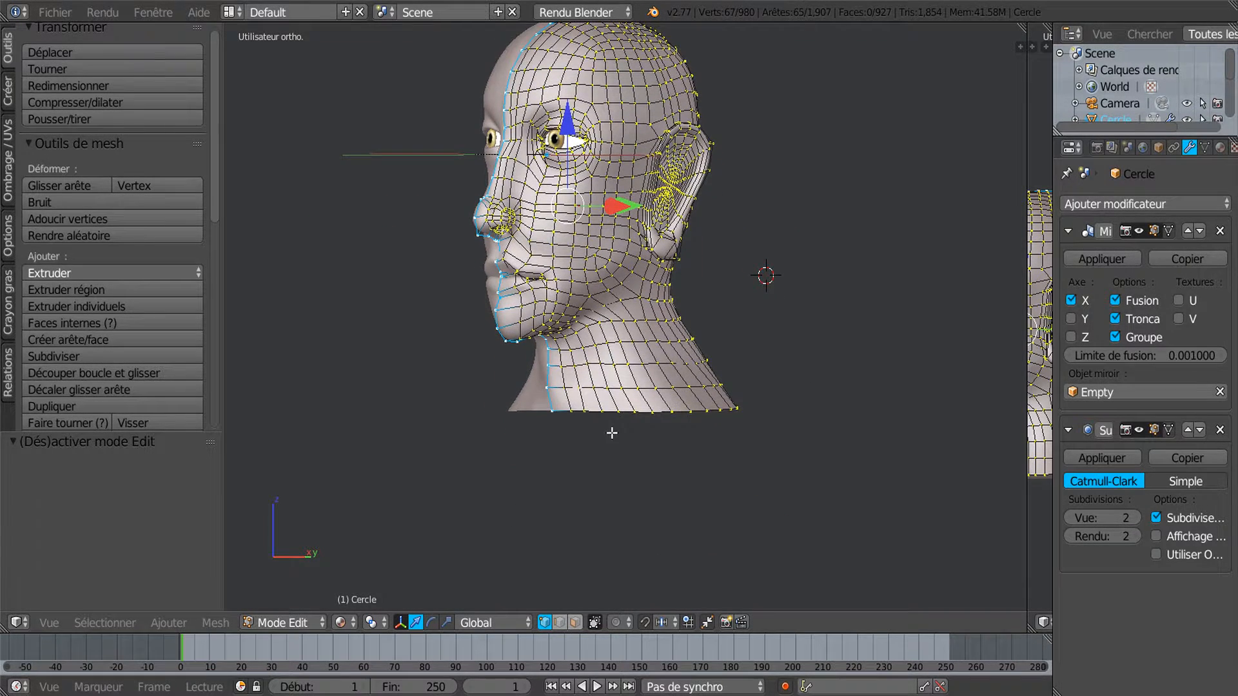
Examine the neck topology and its open lower edge up close, then the whole bust from the front
scroll(609, 443, up, 2)
scroll(583, 465, up, 3)
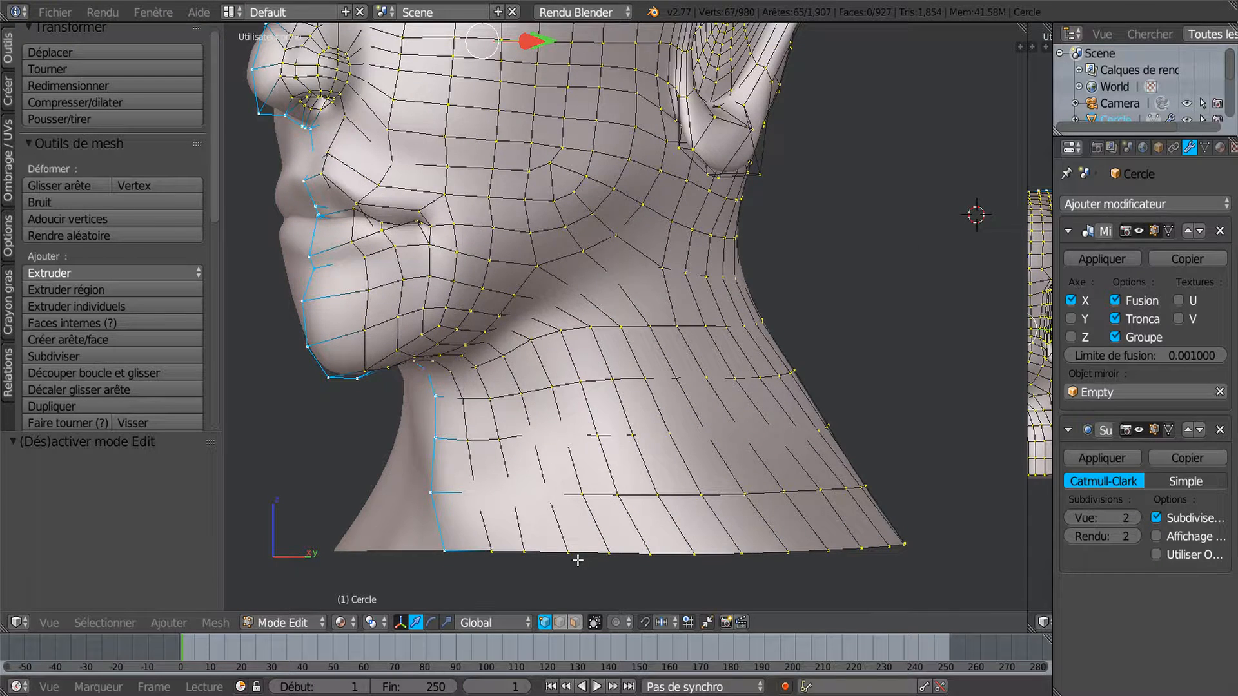
scroll(576, 559, down, 1)
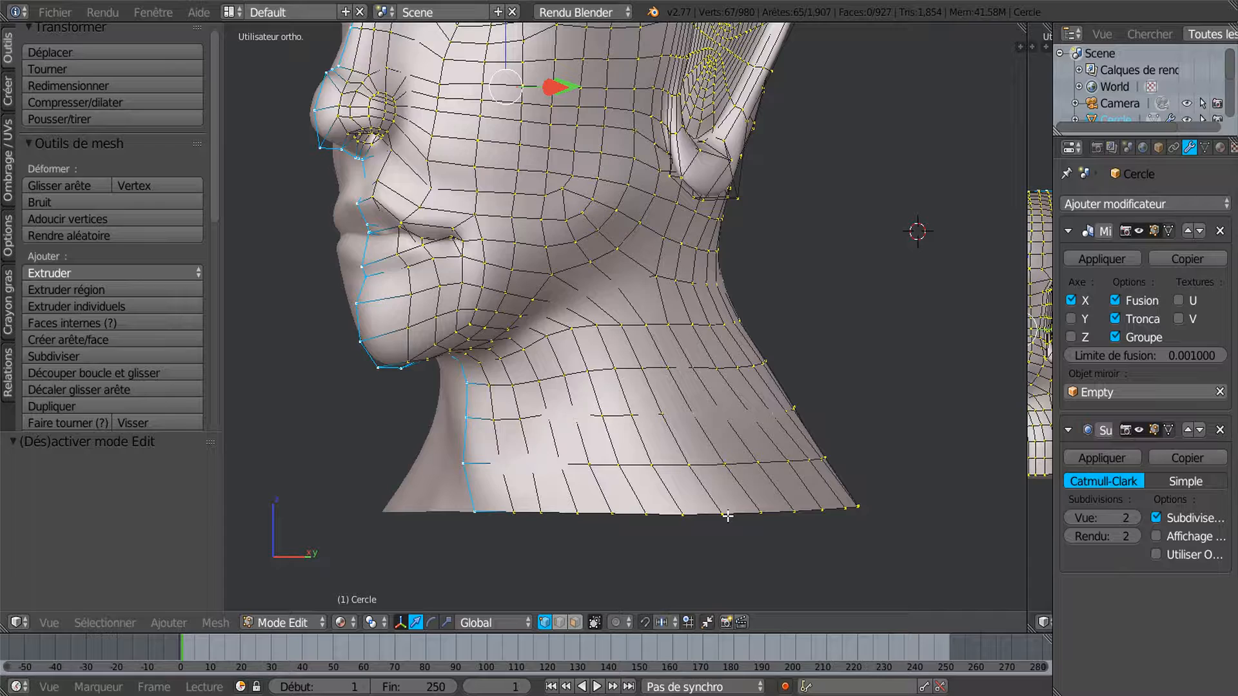
scroll(727, 516, down, 1)
scroll(649, 508, down, 1)
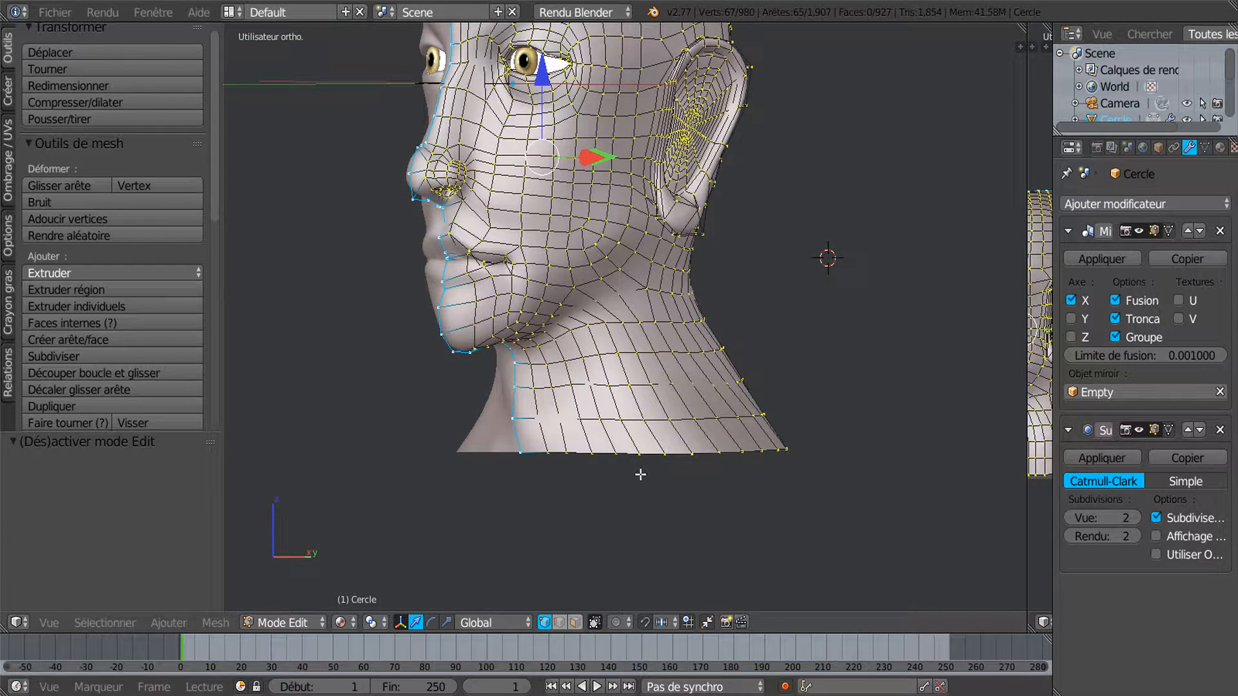
shift+scroll(642, 476, up, 1)
middle_drag(647, 502, 751, 503)
scroll(747, 504, down, 1)
shift+scroll(752, 484, up, 2)
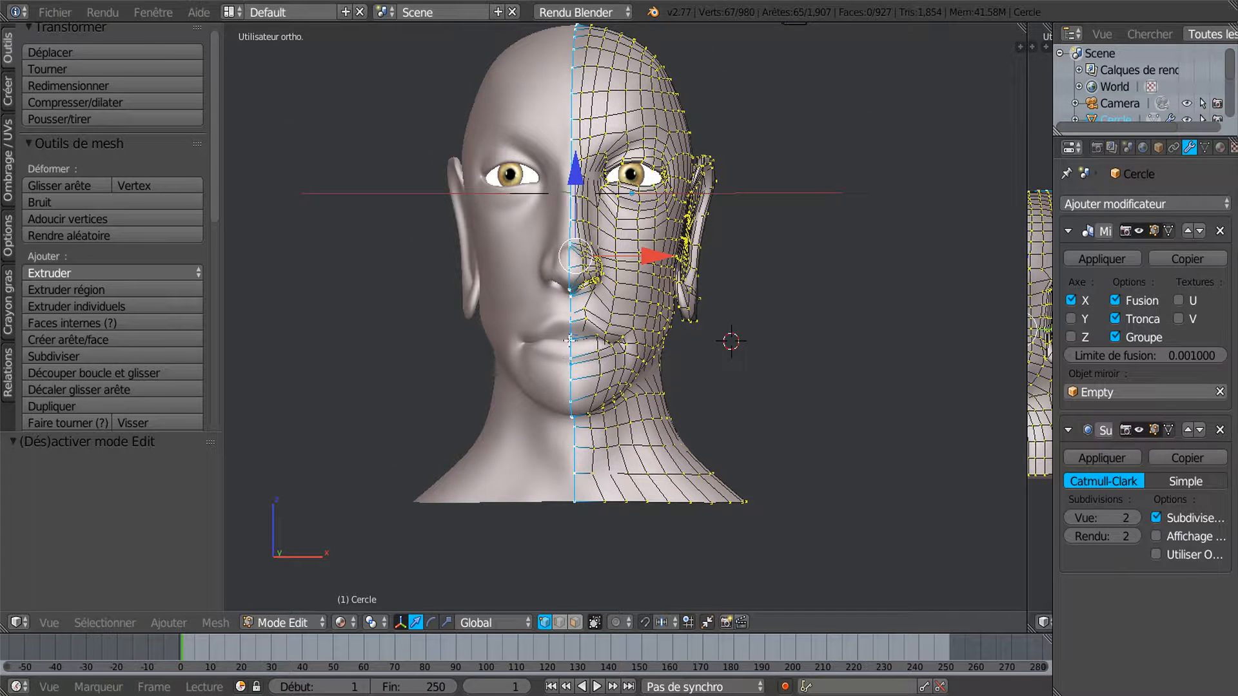
scroll(635, 418, down, 1)
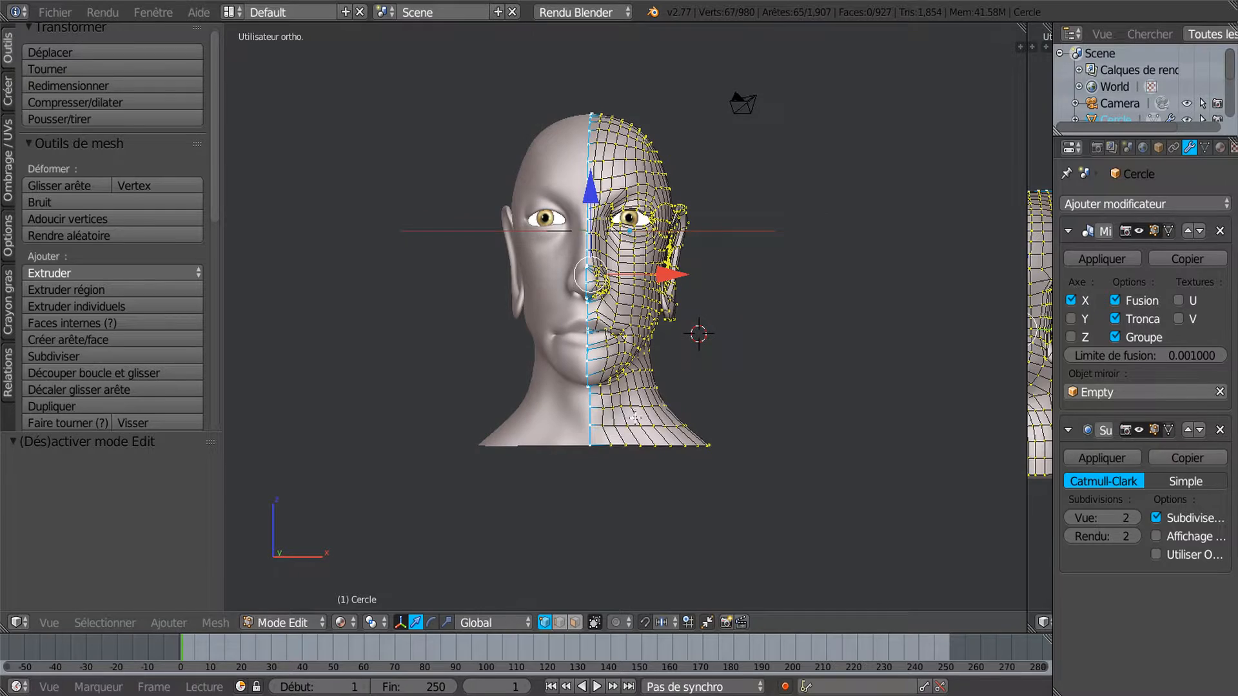
shift+scroll(662, 327, up, 1)
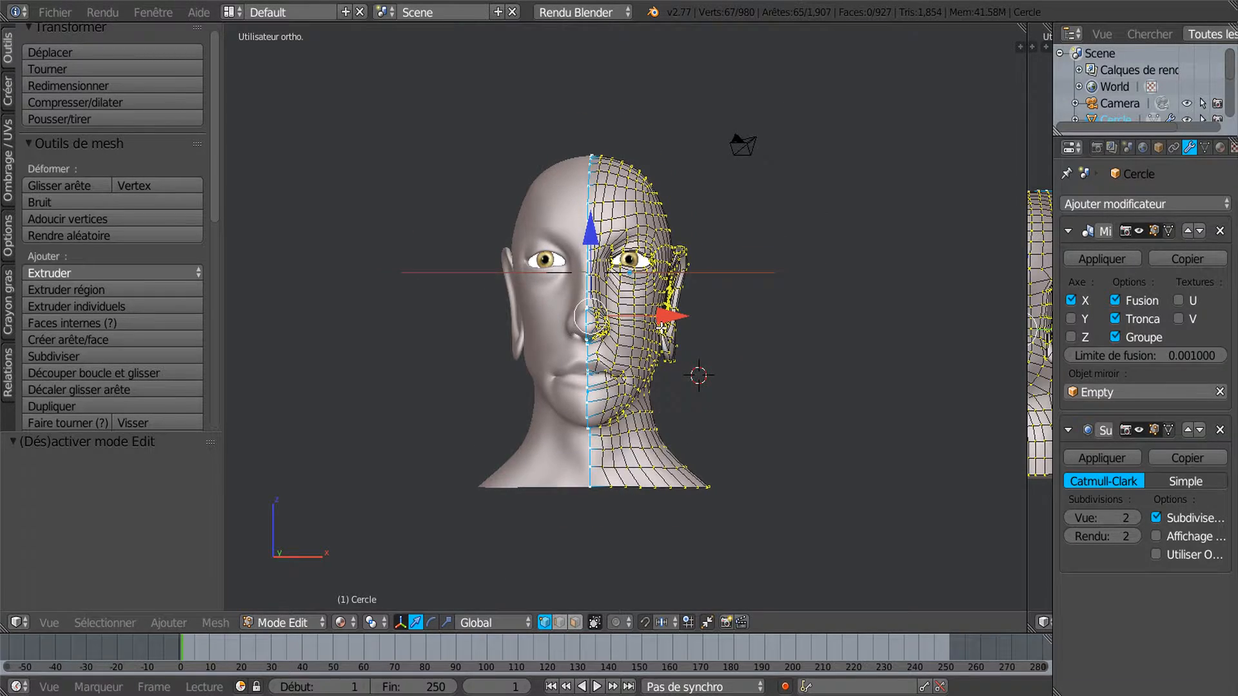
Examine the edge loops of the cheek, jaw and mouth from three-quarter and front views
scroll(661, 328, up, 3)
middle_drag(645, 358, 619, 354)
ctrl+scroll(625, 352, up, 1)
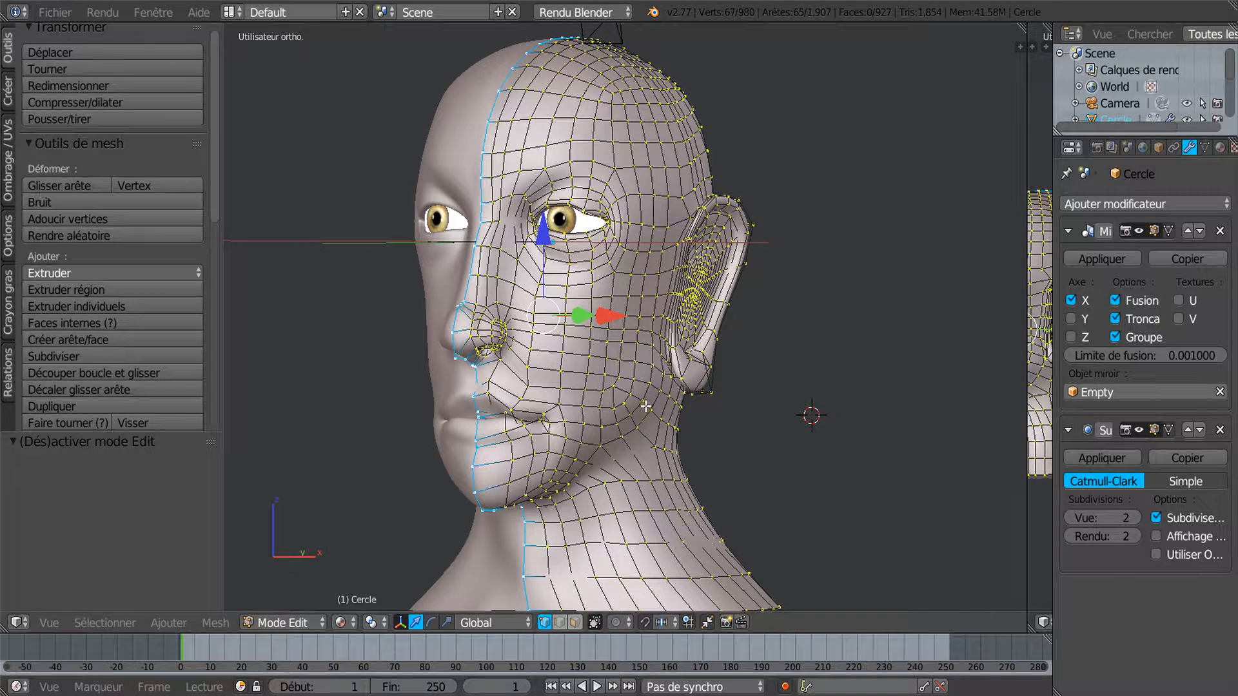
mouse_move(600, 419)
middle_down()
mouse_move(673, 419)
mouse_move(590, 408)
mouse_move(609, 398)
middle_up()
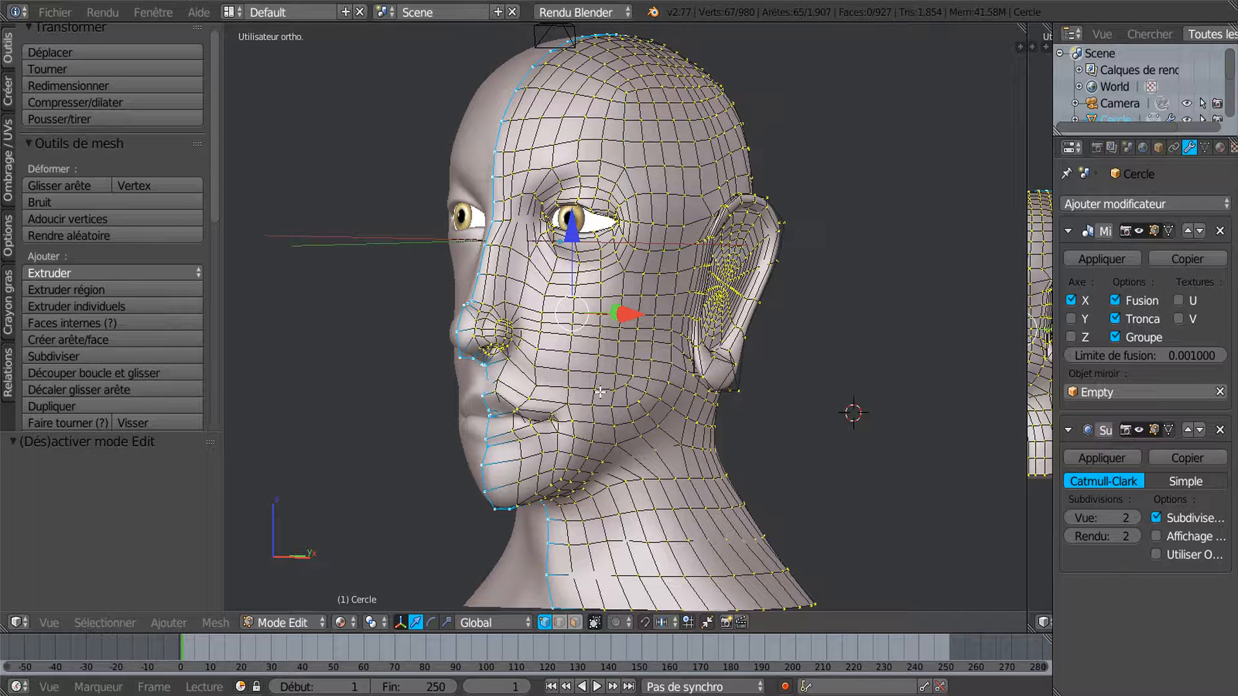
middle_drag(580, 367, 630, 416)
scroll(648, 415, up, 1)
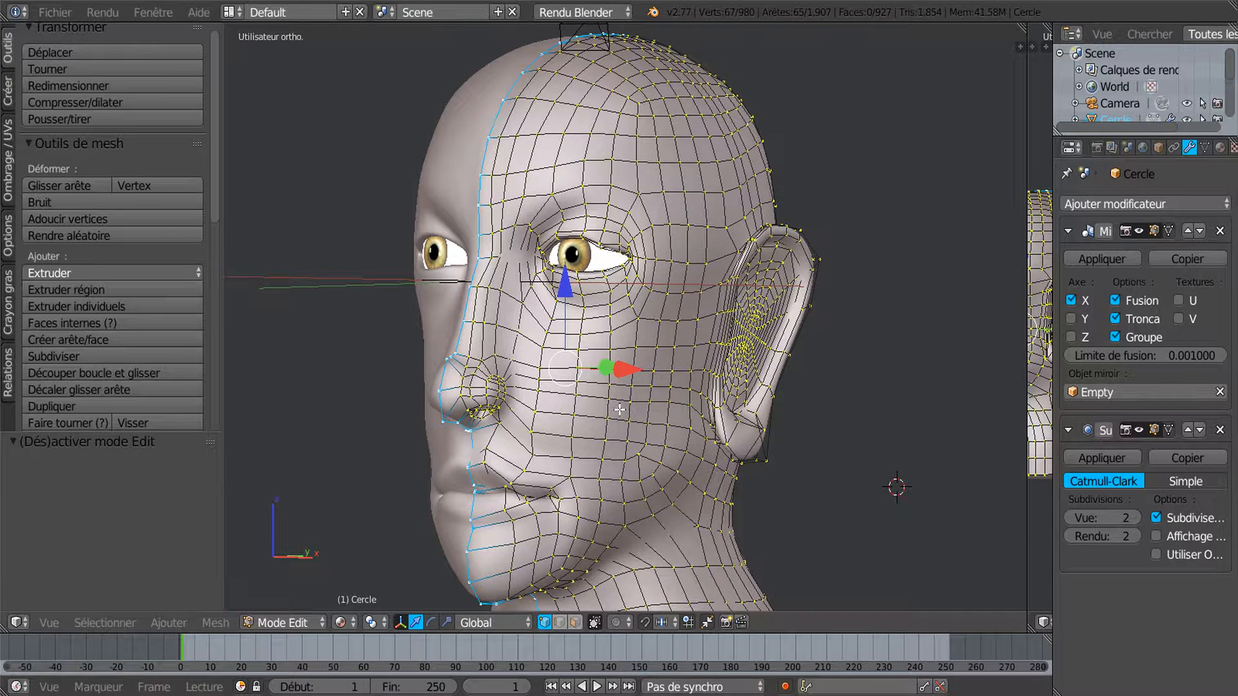
scroll(618, 409, down, 1)
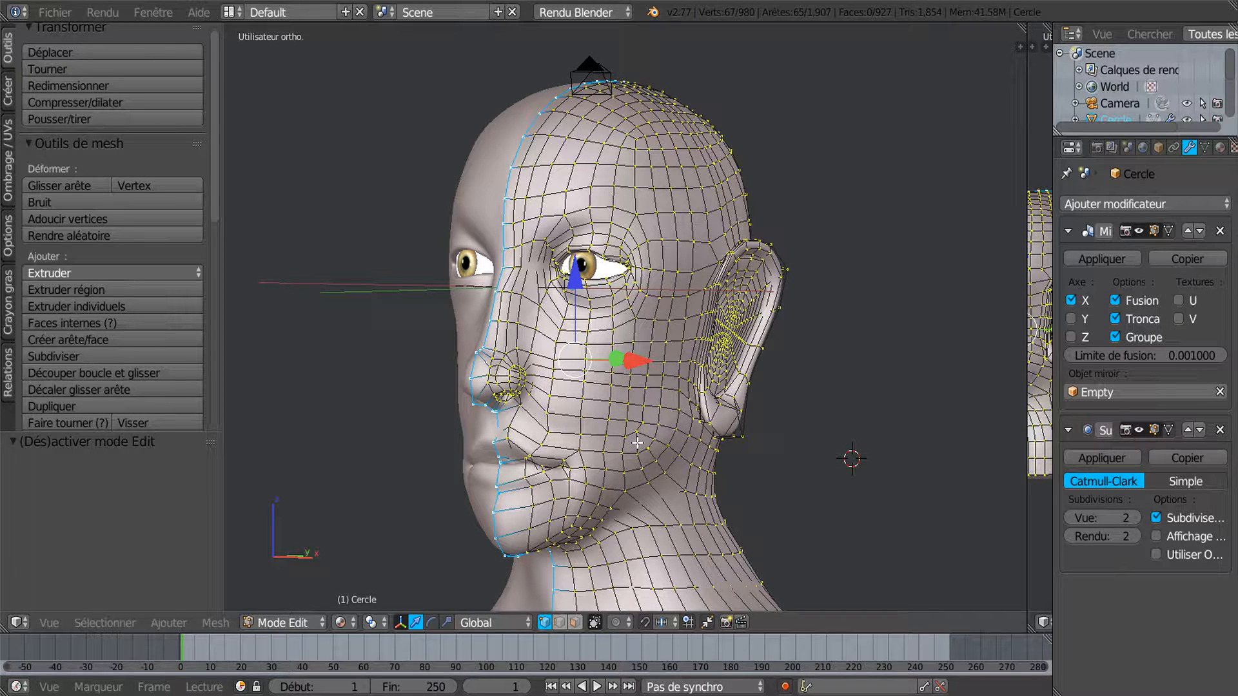
middle_drag(628, 418, 685, 426)
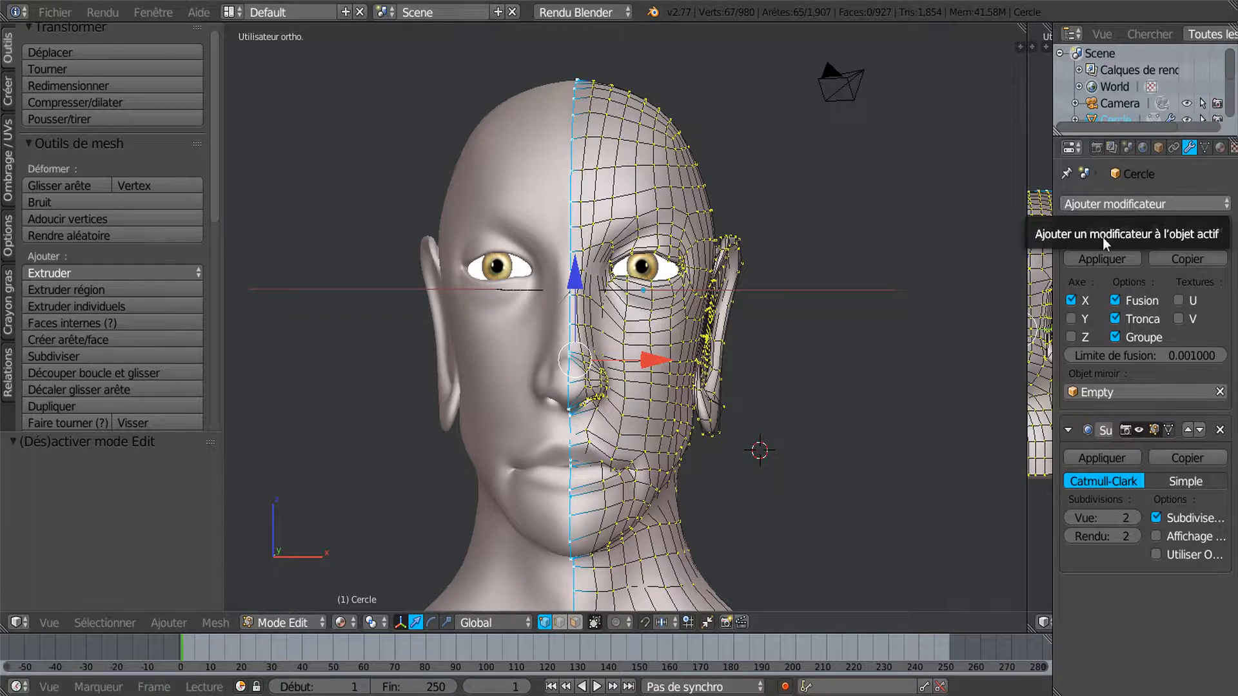
Examine the ear's dense topology in profile and the edge loops around the eye
middle_drag(898, 346, 764, 341)
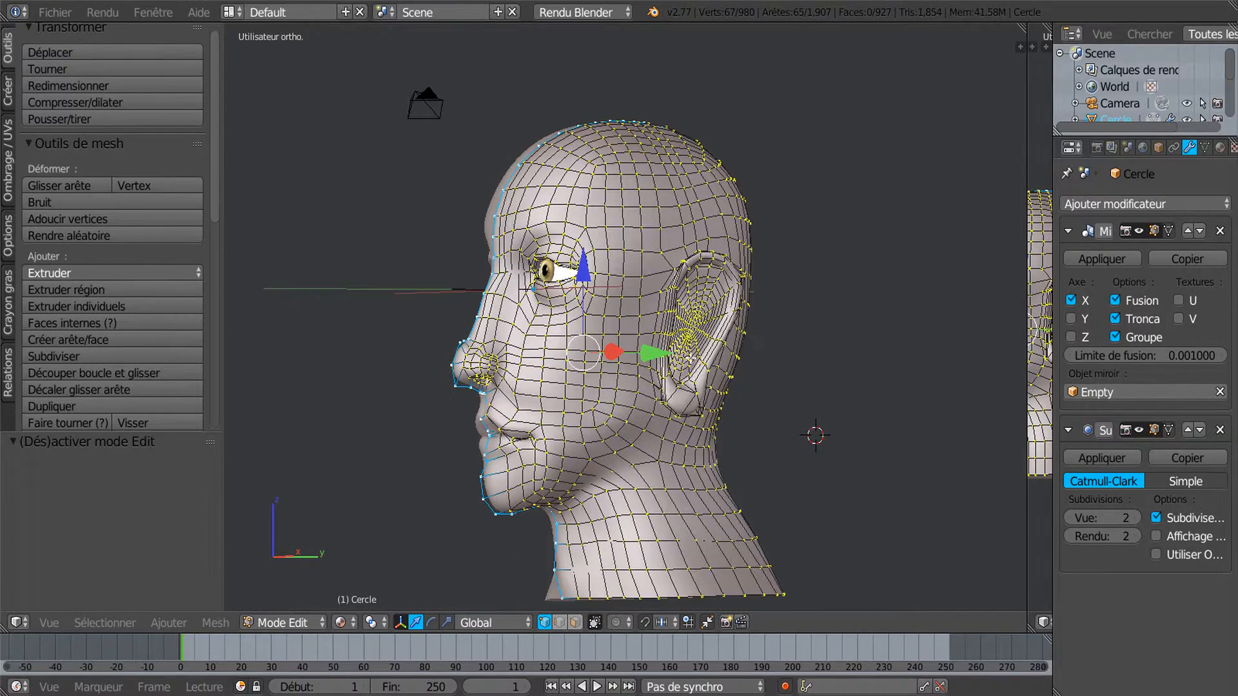
scroll(691, 363, up, 3)
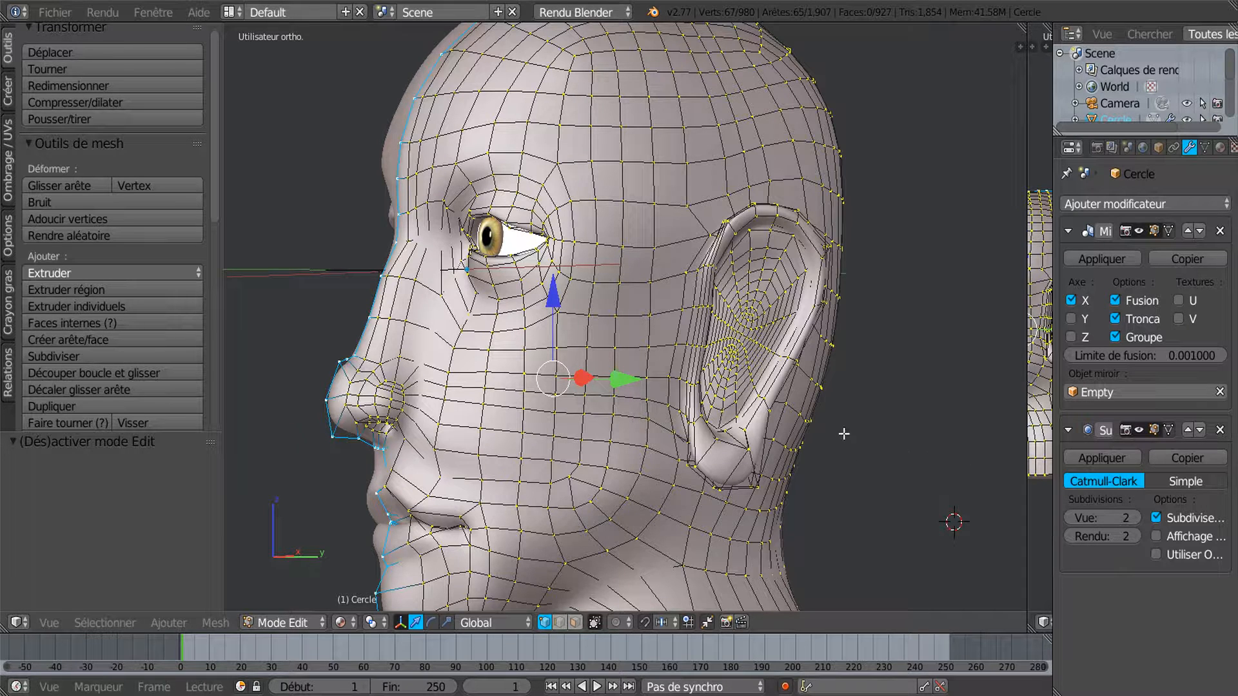
scroll(842, 432, up, 3)
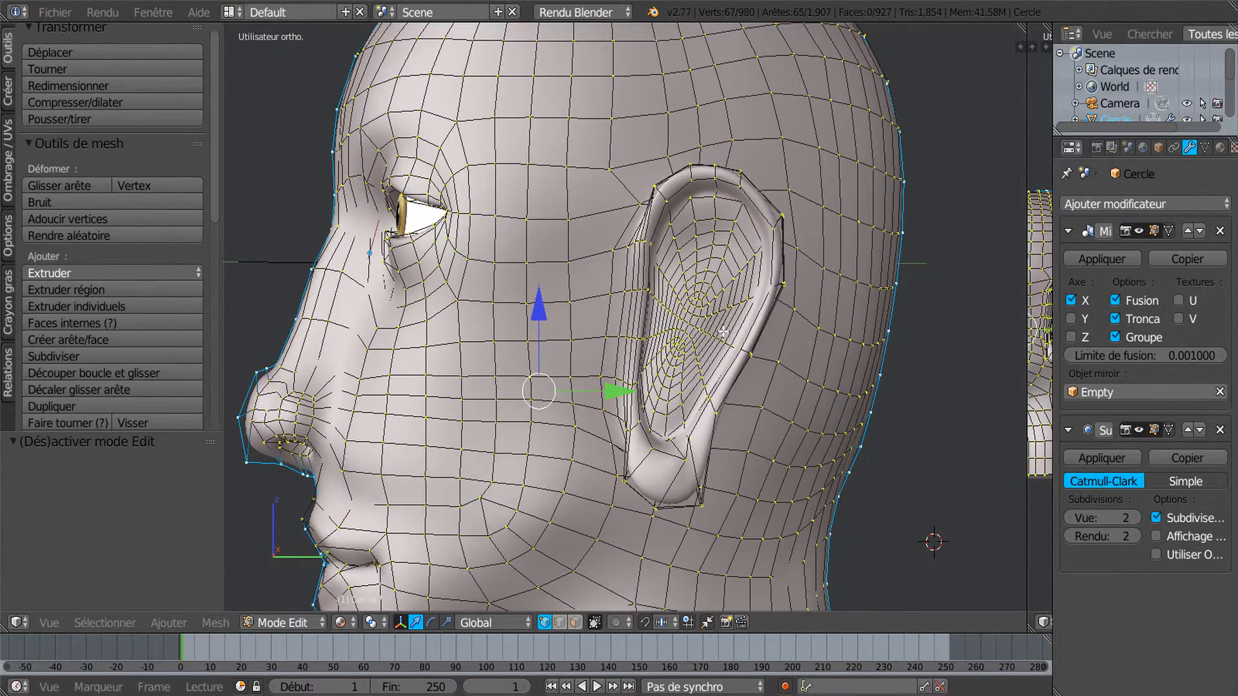
middle_drag(723, 331, 259, 422)
drag(223, 335, 234, 337)
scroll(286, 348, down, 1)
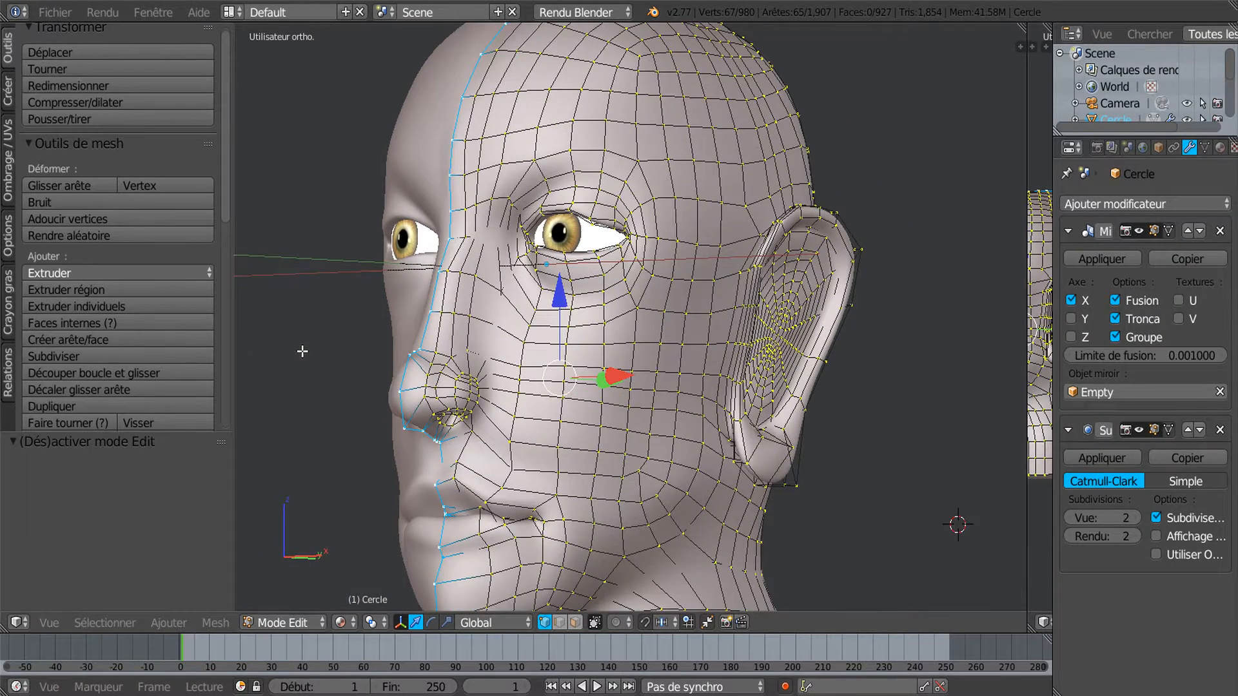
middle_drag(301, 351, 308, 351)
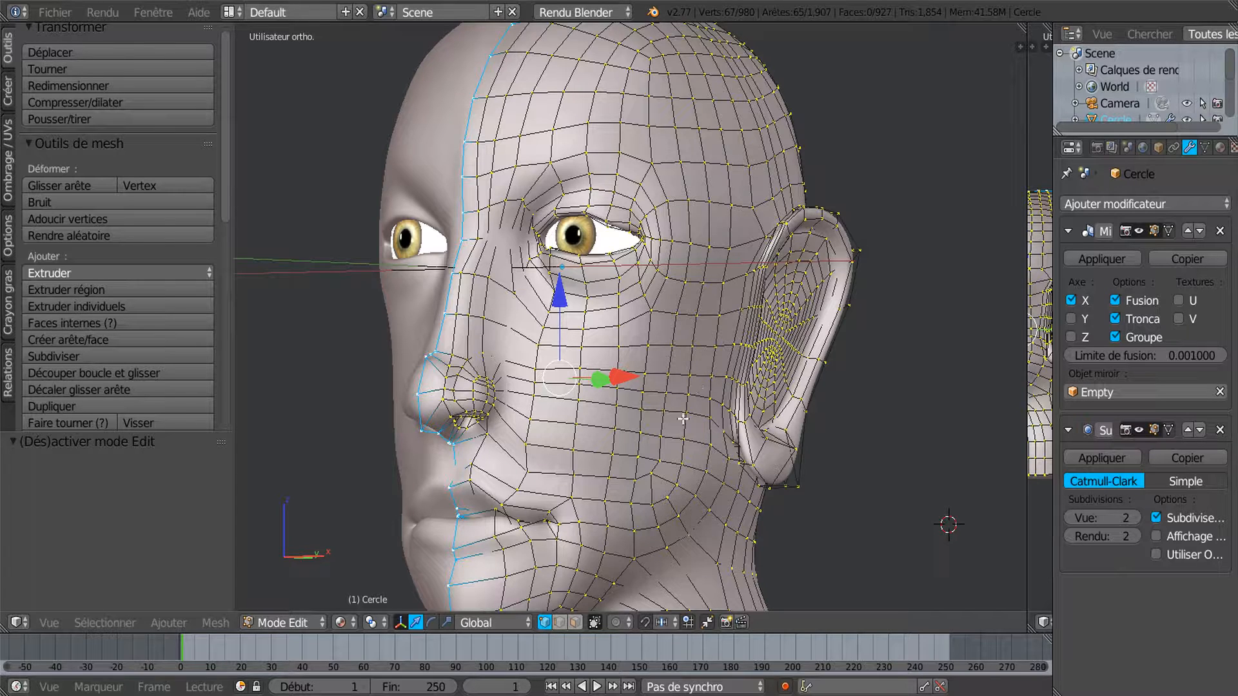
middle_drag(663, 239, 662, 274)
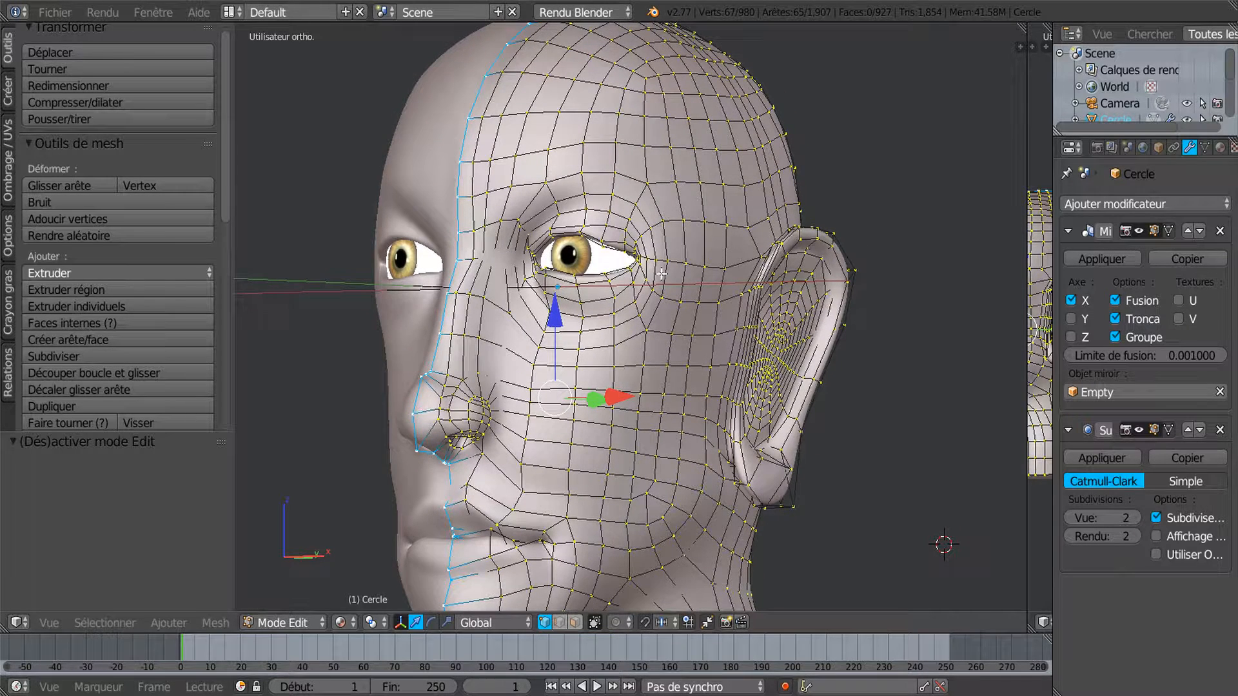
middle_drag(563, 258, 616, 258)
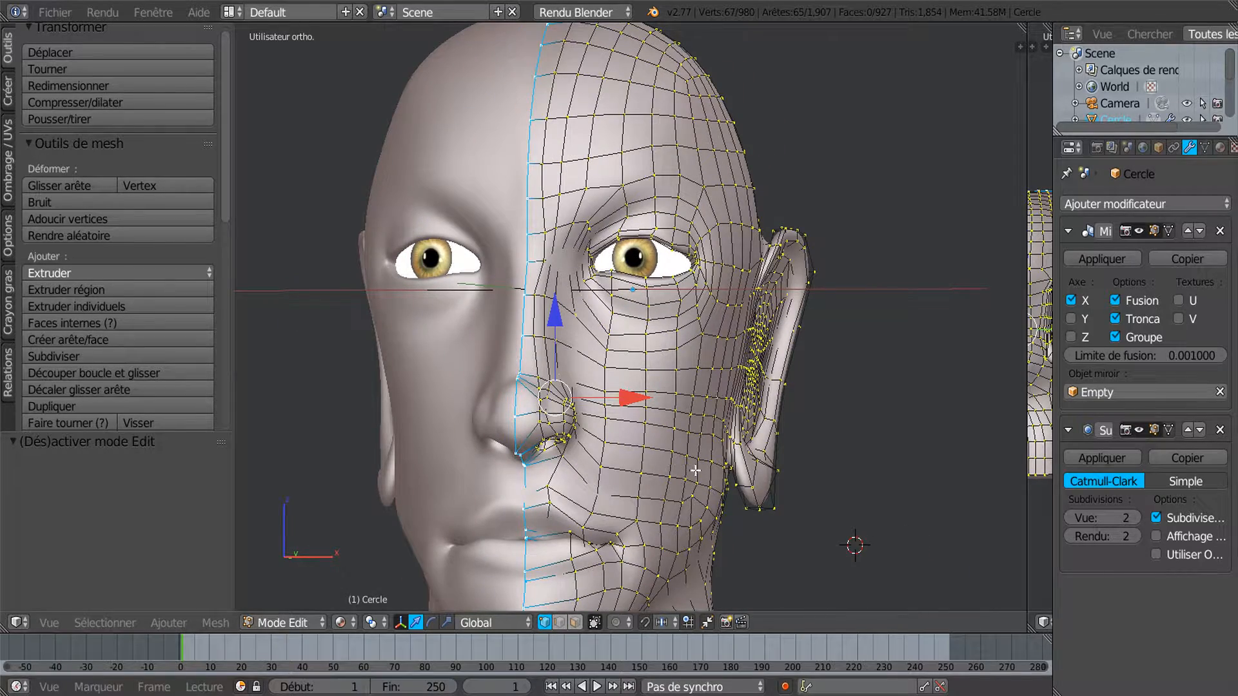
Examine the cheek topology below the eye at close range, then the face in three-quarter view
middle_drag(650, 461, 628, 459)
scroll(629, 454, up, 3)
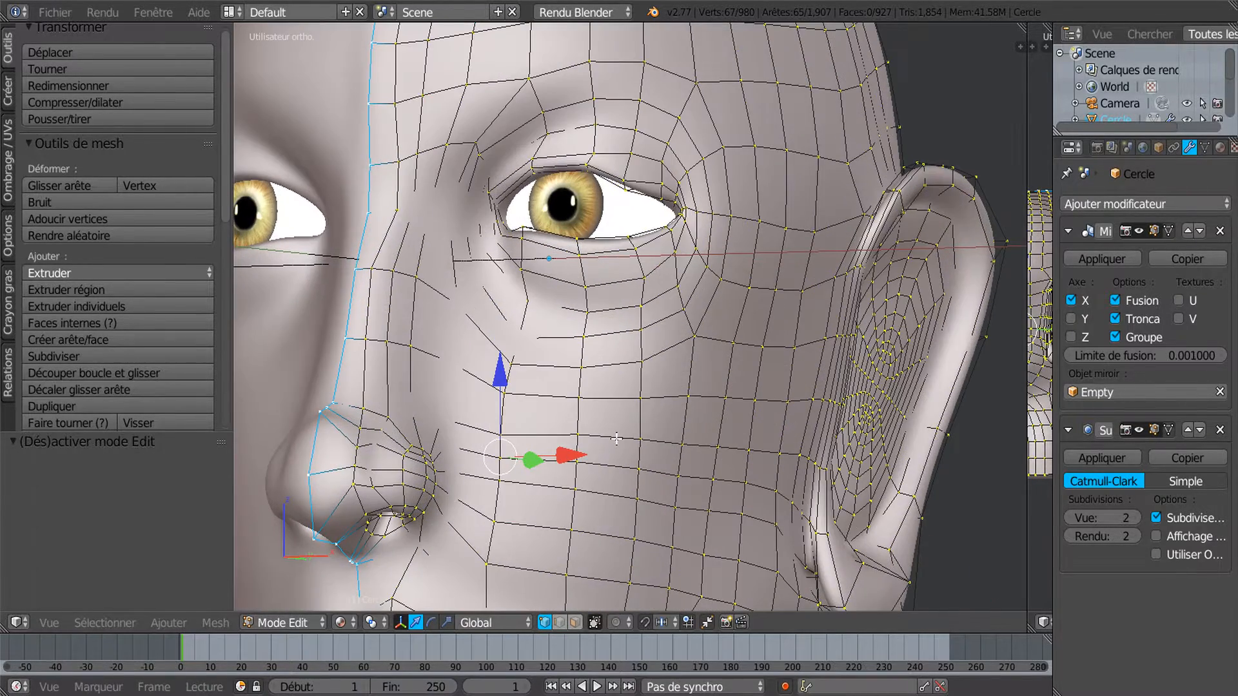
scroll(617, 437, up, 3)
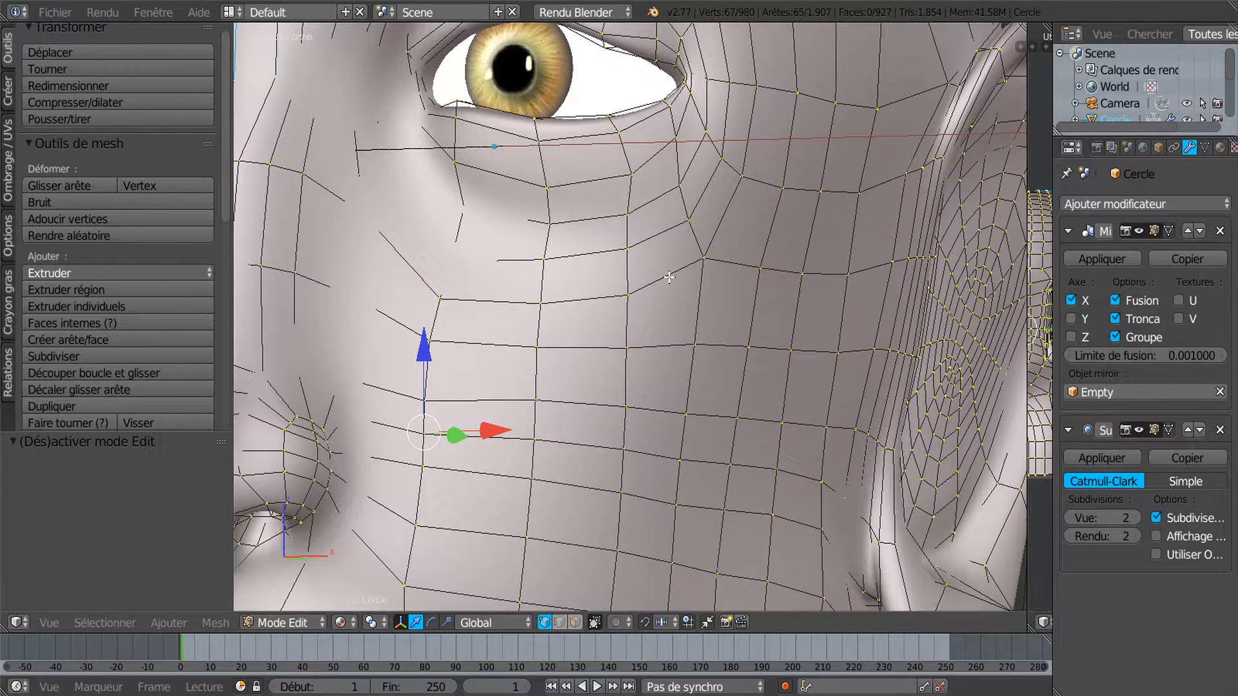
scroll(670, 303, up, 2)
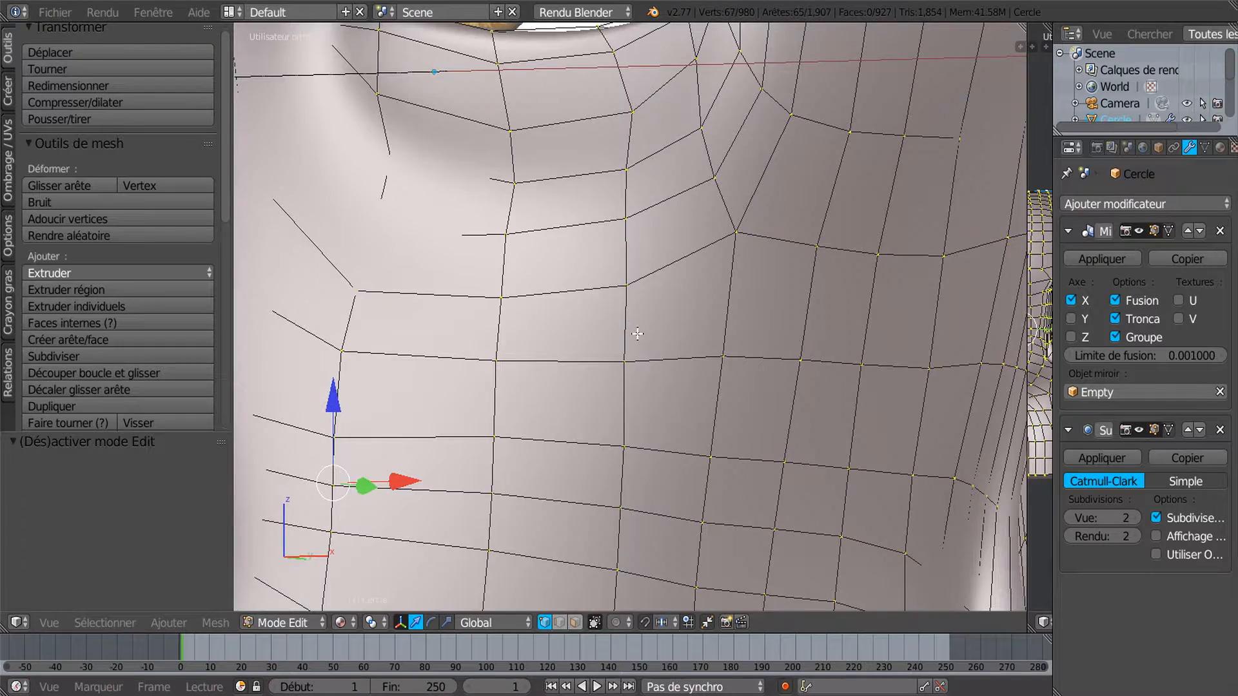
scroll(637, 335, down, 4)
scroll(637, 336, down, 2)
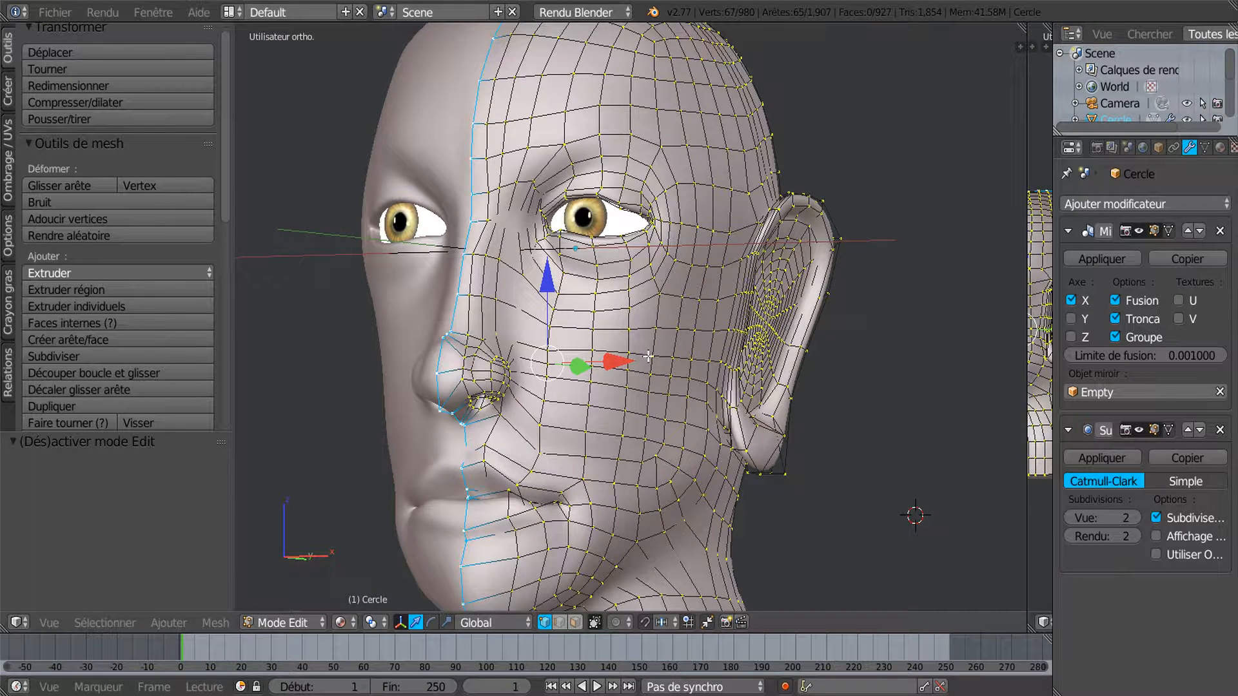
mouse_move(614, 387)
middle_down()
mouse_move(609, 403)
mouse_move(686, 401)
mouse_move(616, 408)
middle_up()
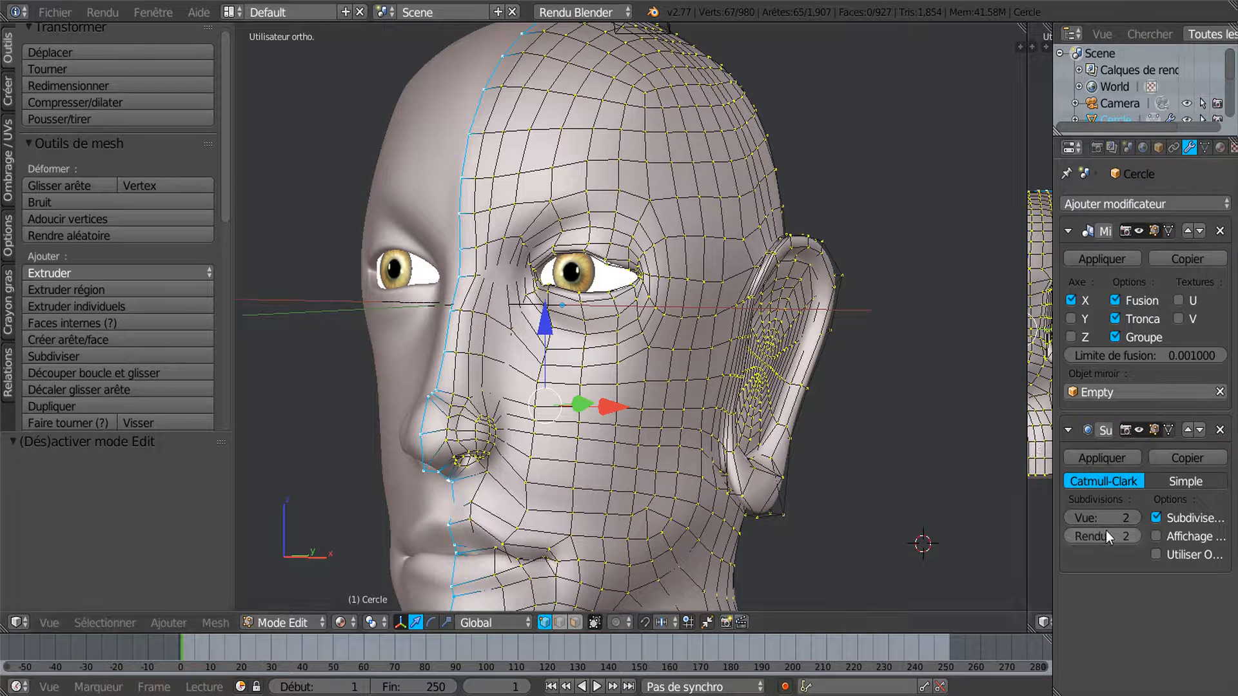
Set the viewport subdivision level to 3 and inspect the head's dense wireframe in Sculpt Mode
click(1138, 521)
drag(1137, 521, 1147, 521)
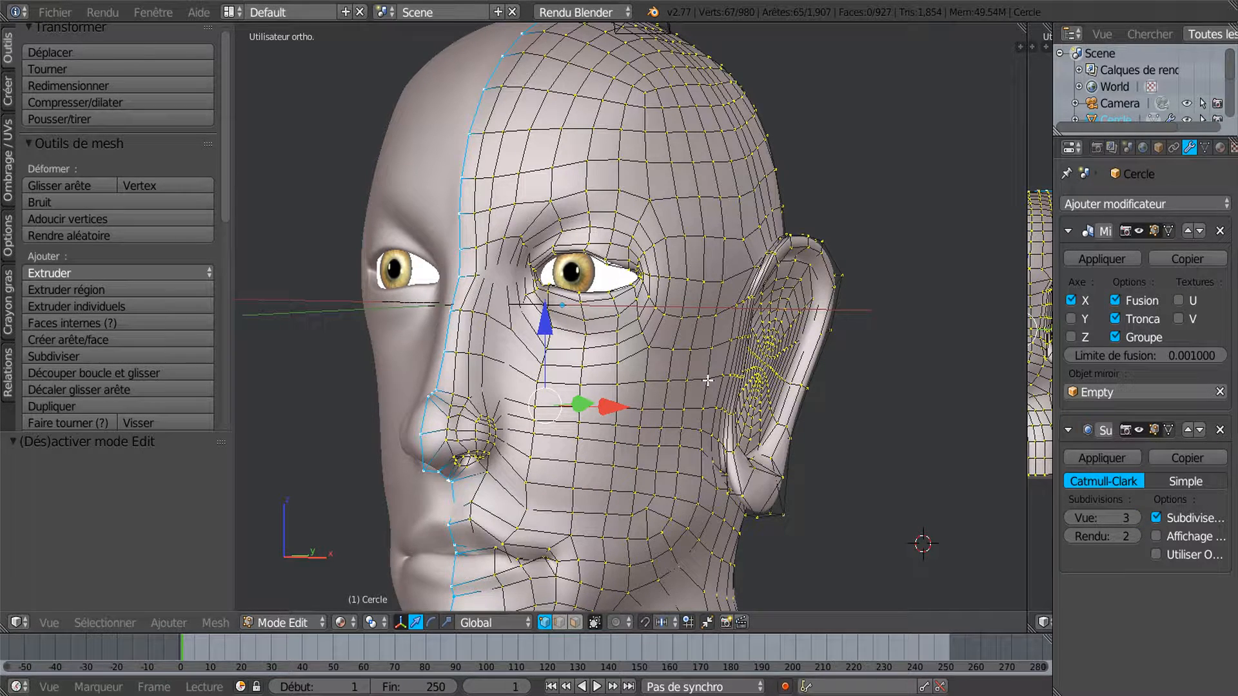
key(z)
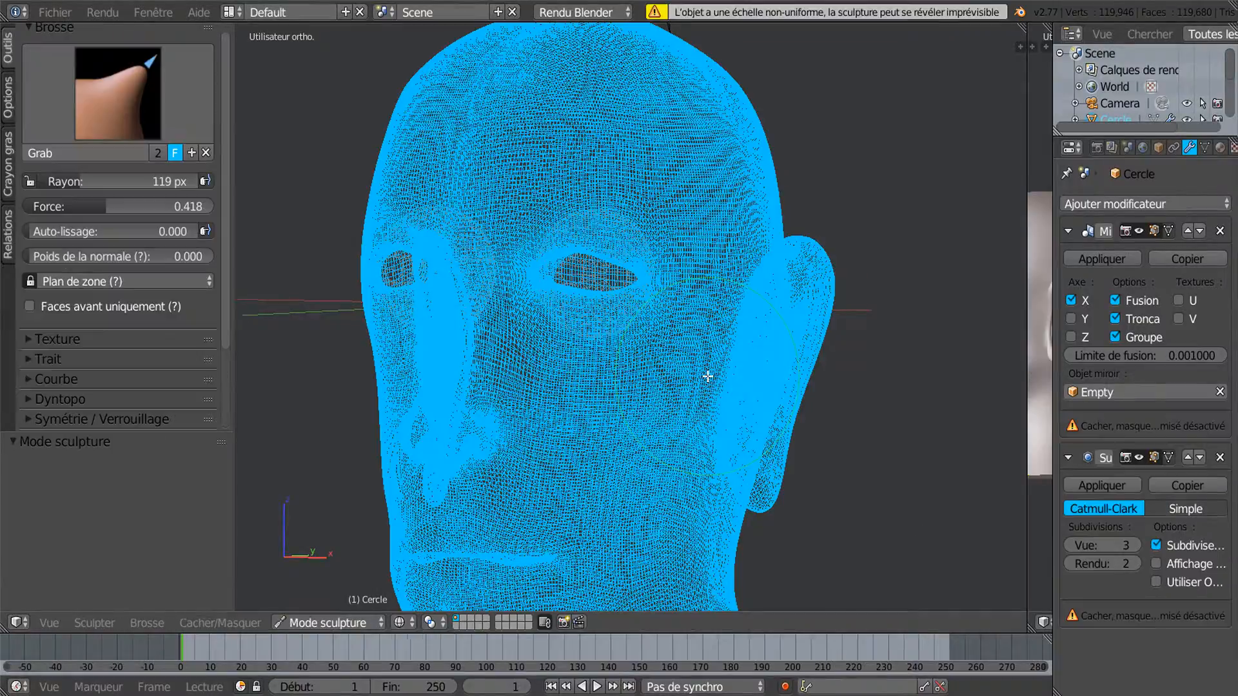
middle_drag(706, 377, 541, 386)
scroll(706, 377, up, 5)
scroll(706, 376, down, 6)
Set the viewport subdivision level back to 2 and return the head to Edit Mode with solid shading
click(1070, 545)
mouse_move(721, 425)
middle_down()
mouse_move(757, 423)
mouse_move(750, 406)
mouse_move(830, 413)
mouse_move(760, 414)
mouse_move(832, 400)
middle_up()
scroll(774, 403, up, 3)
mouse_move(745, 405)
middle_down()
mouse_move(715, 400)
mouse_move(744, 393)
mouse_move(717, 397)
middle_up()
scroll(714, 397, down, 2)
key(Tab)
key(z)
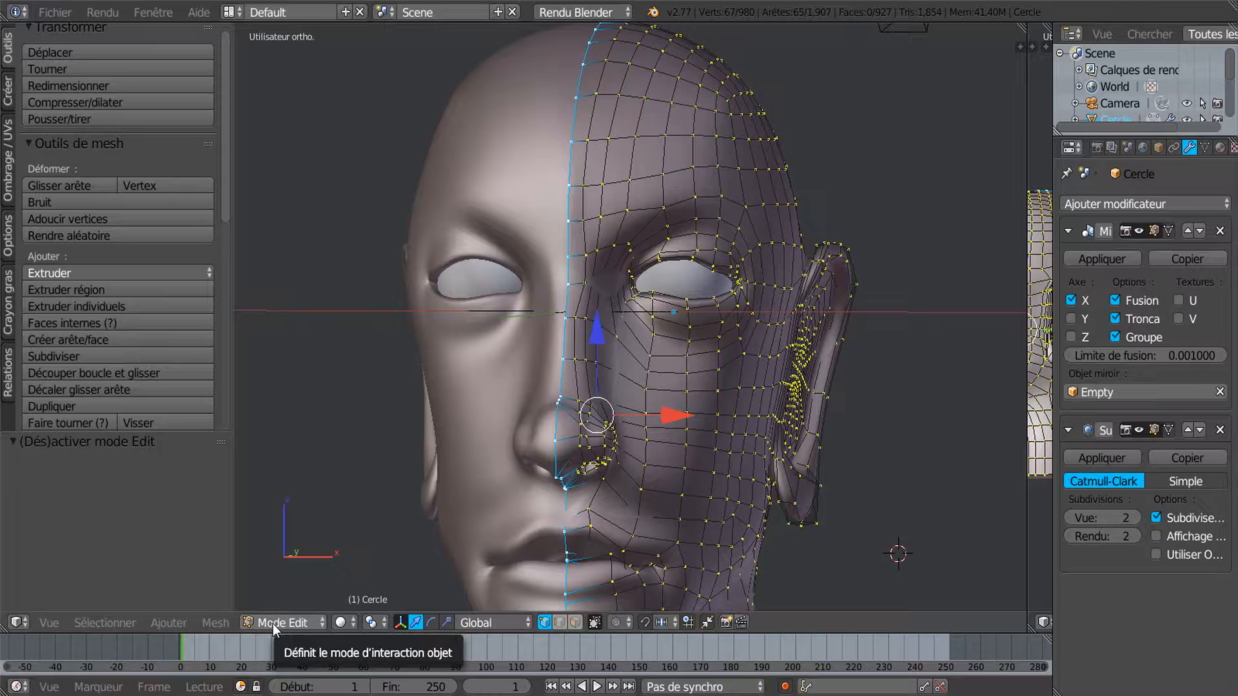
Set the viewport shading to Material for the head in Edit Mode
mouse_move(337, 475)
middle_down()
mouse_move(405, 471)
mouse_move(344, 475)
middle_up()
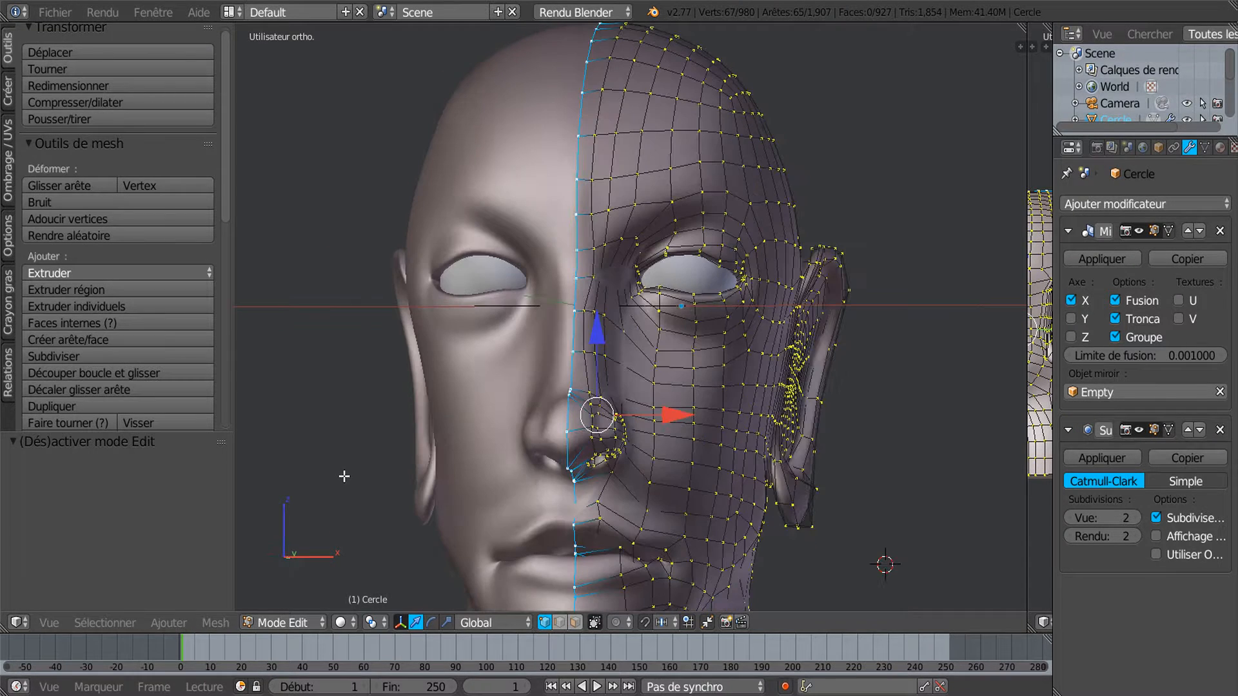
click(281, 621)
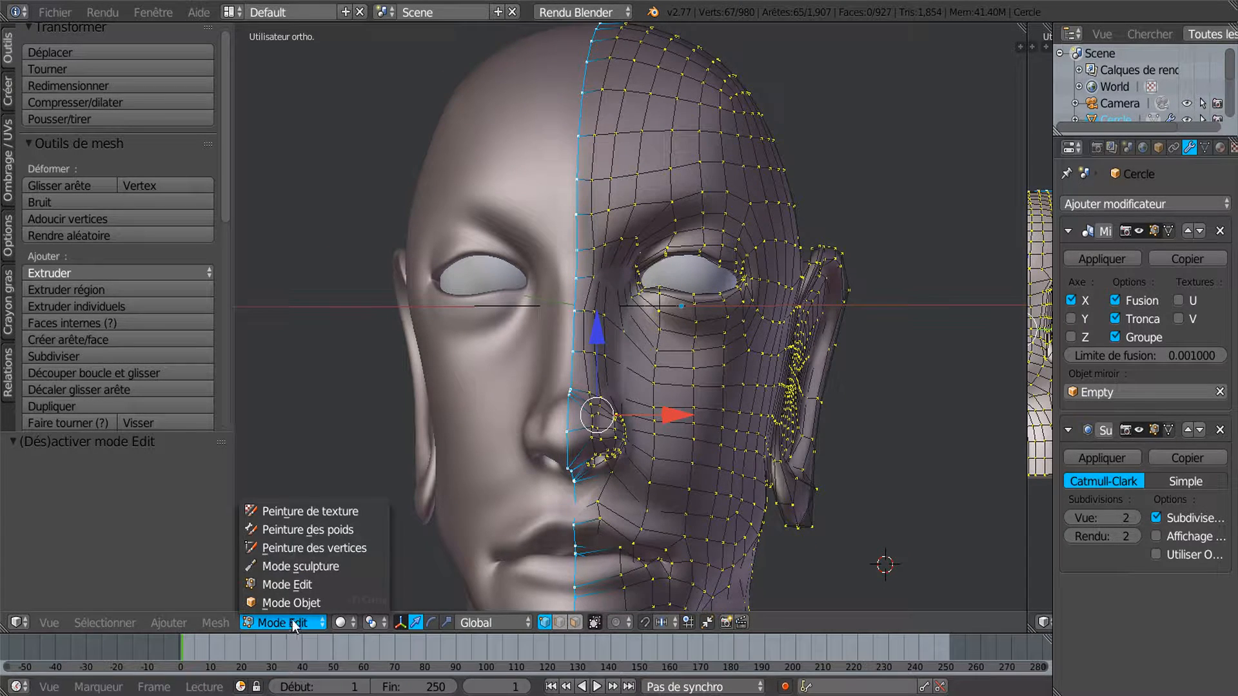
click(340, 622)
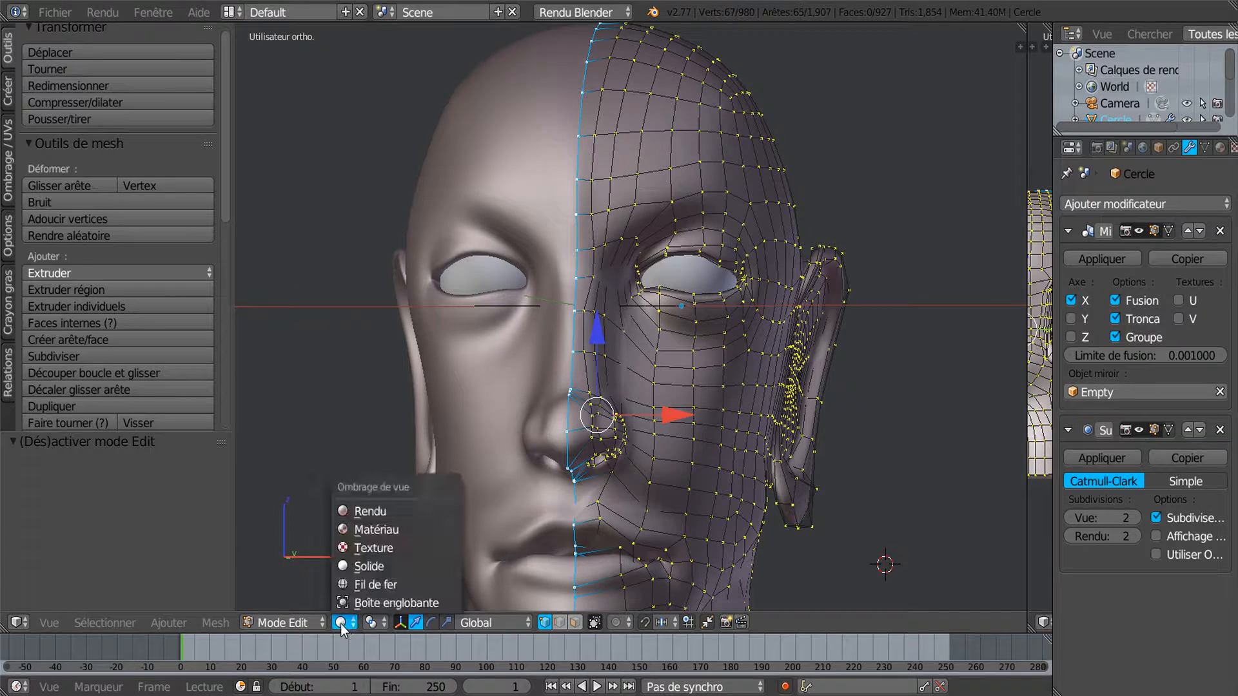
click(366, 531)
Examine the face's edge flow from the front, in three-quarter view and in profile
scroll(379, 506, down, 1)
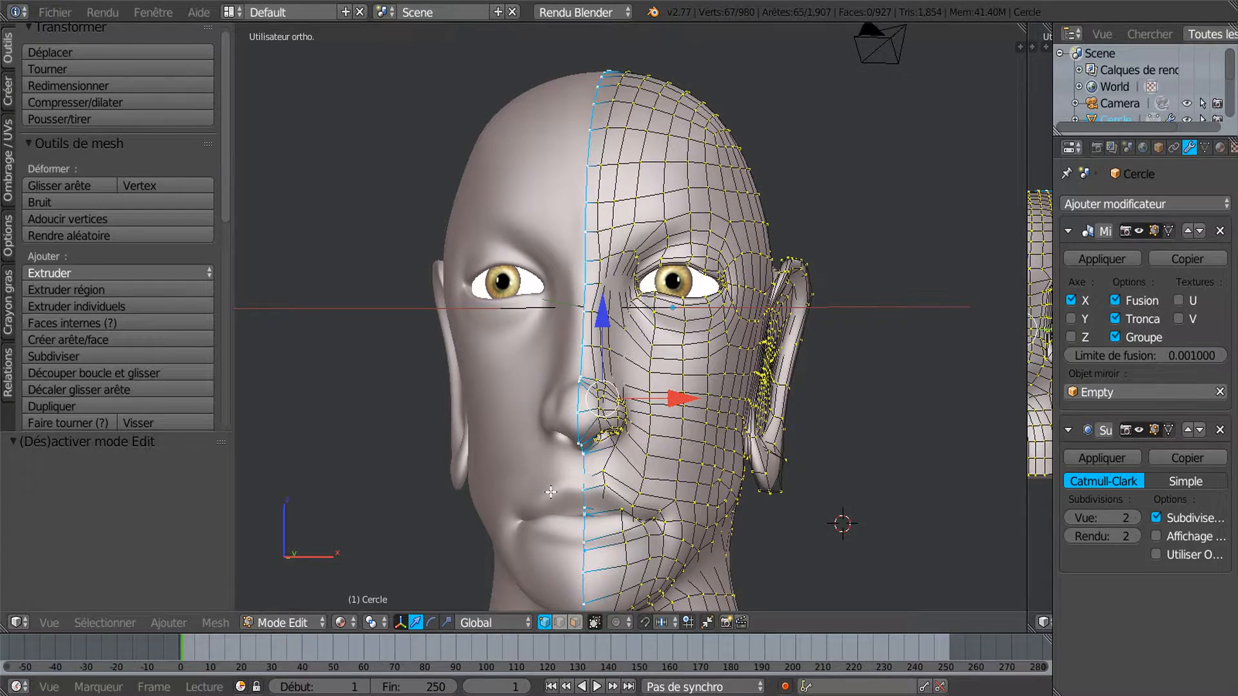
scroll(550, 492, down, 1)
scroll(551, 426, down, 1)
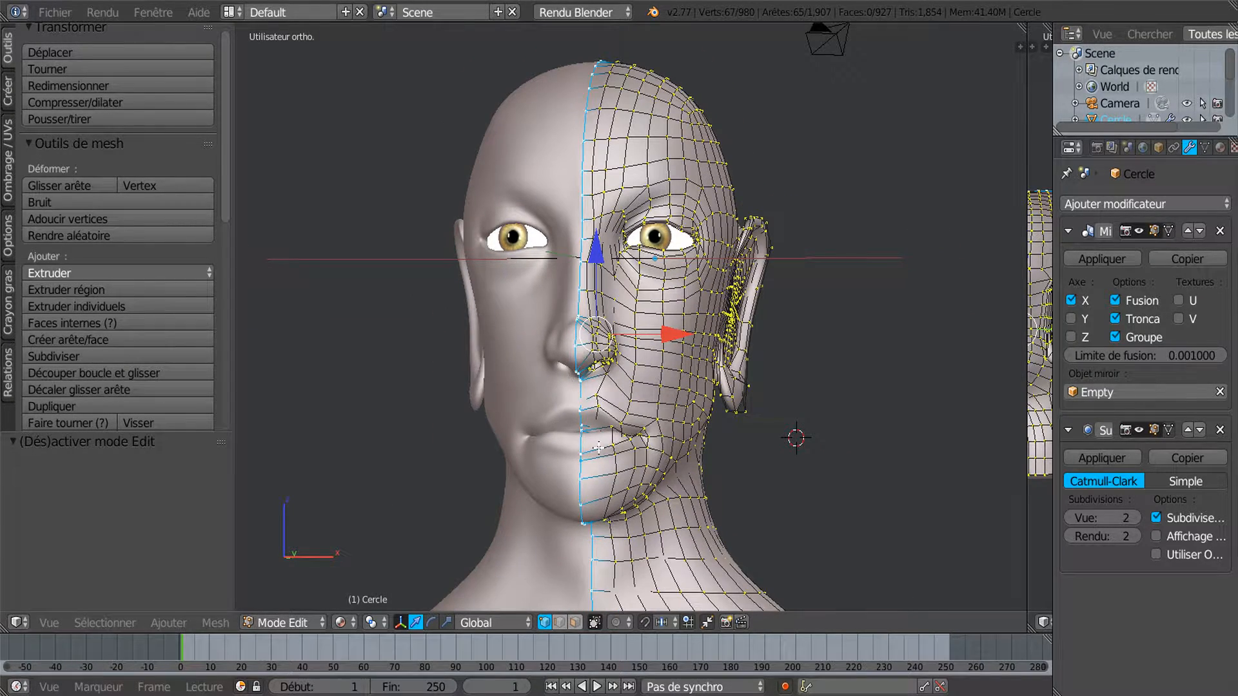
middle_drag(651, 446, 653, 422)
scroll(683, 426, up, 1)
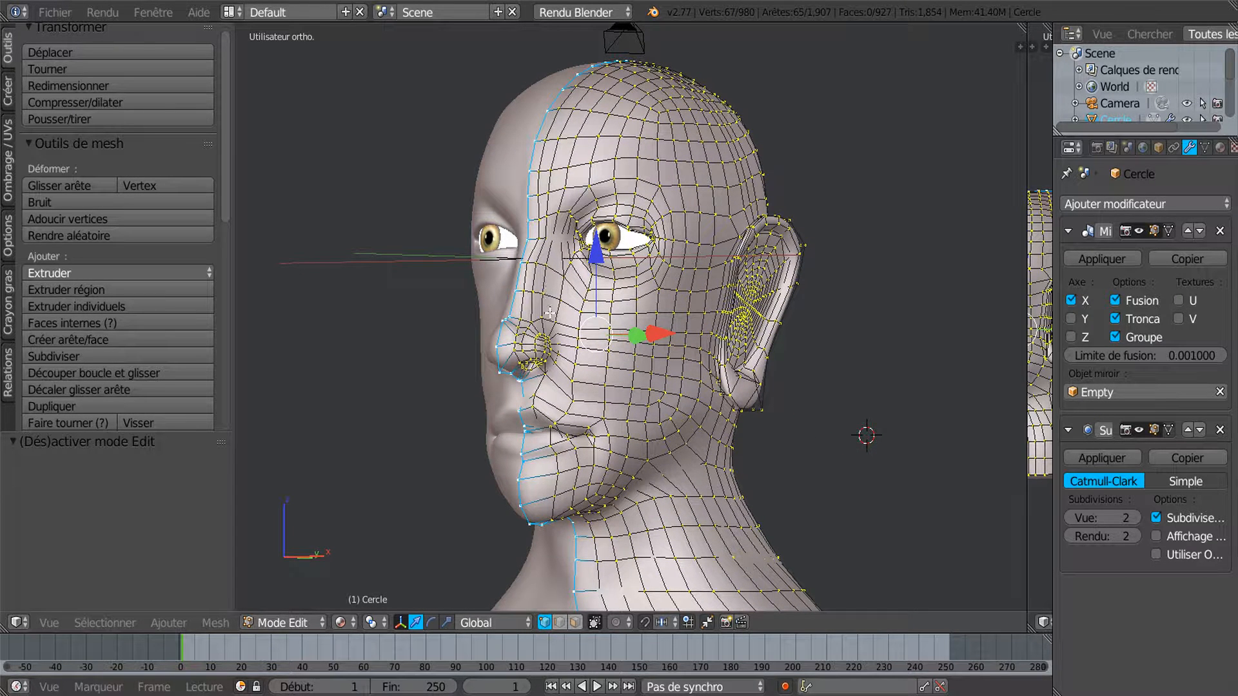
scroll(571, 273, up, 1)
middle_drag(570, 274, 542, 273)
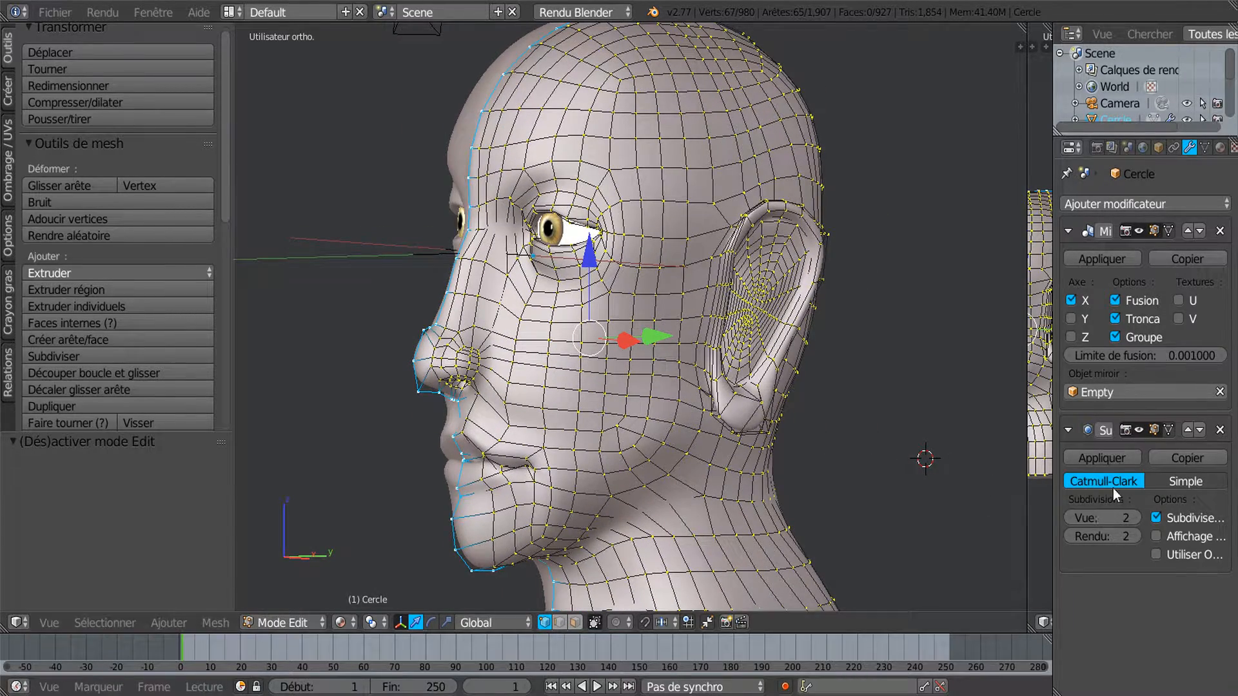
middle_drag(744, 403, 686, 397)
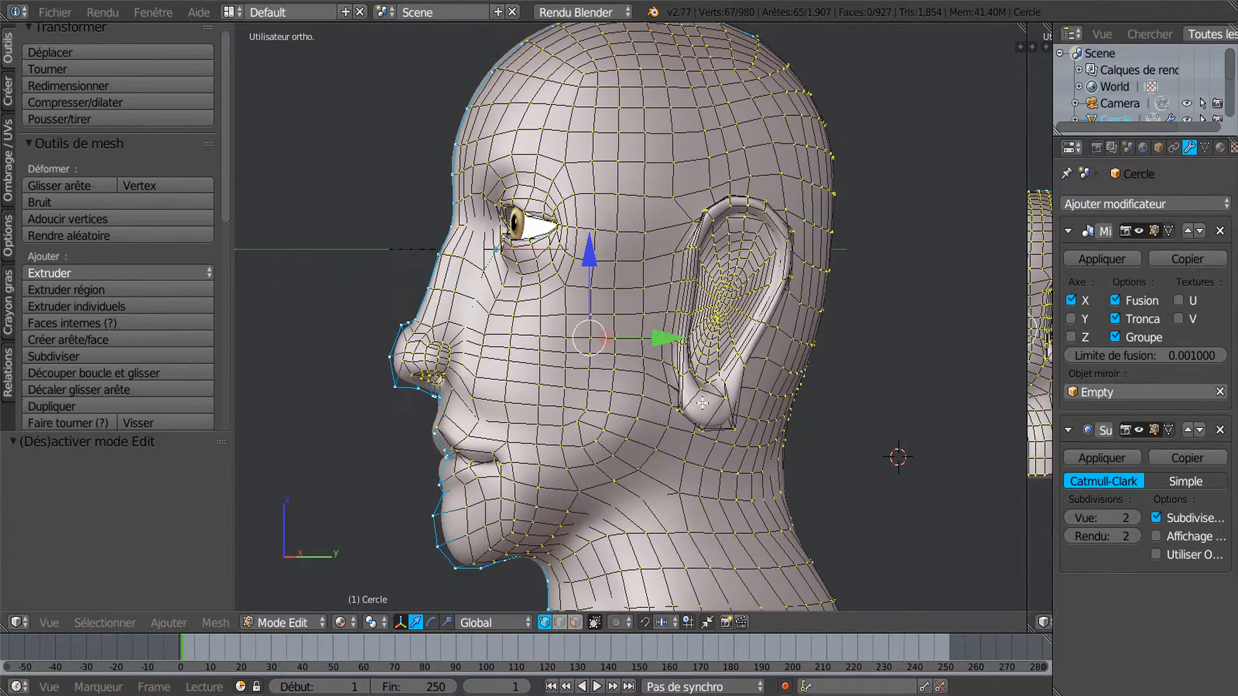
middle_drag(619, 461, 746, 437)
Examine the proportions and mesh of the whole bust from the front, in three-quarter view and in profile
scroll(753, 452, down, 4)
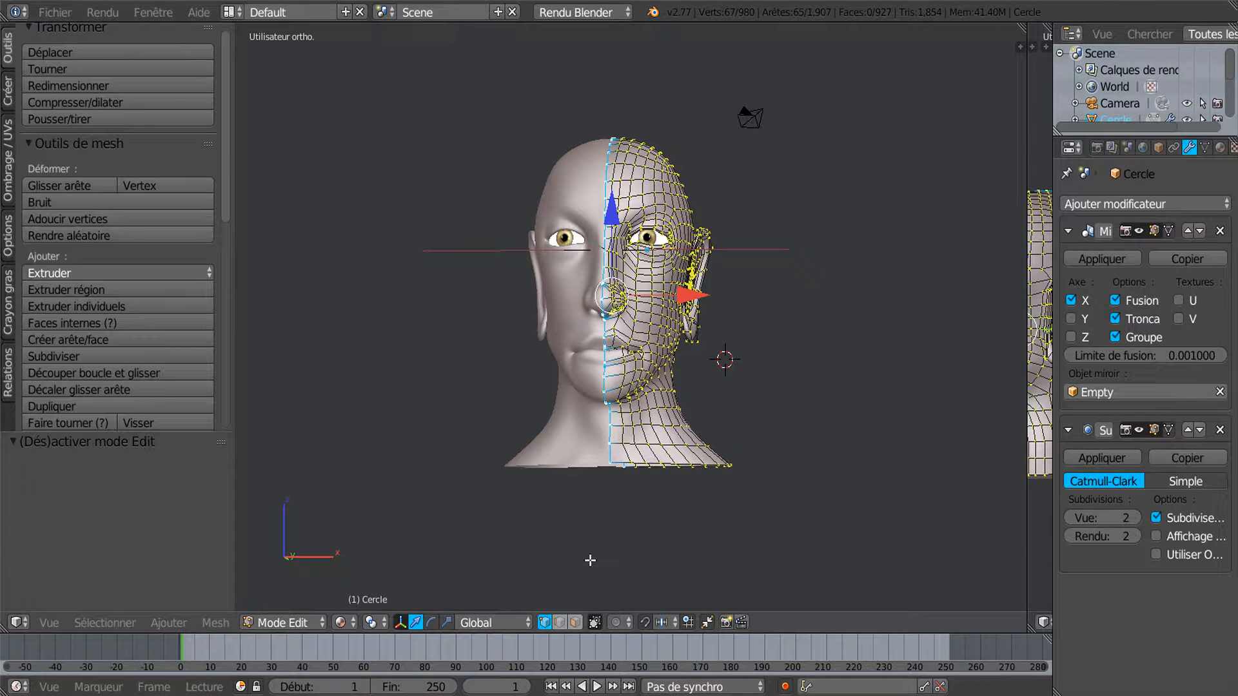
scroll(590, 561, down, 1)
scroll(616, 538, down, 2)
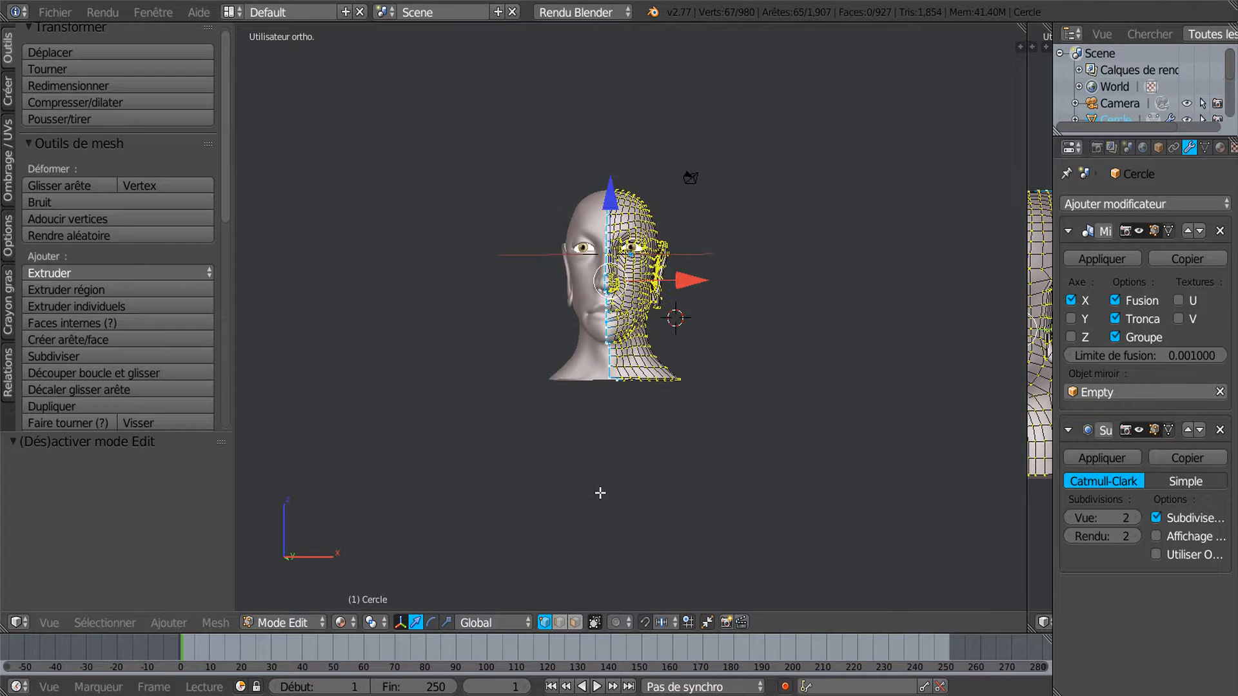
middle_drag(612, 495, 586, 490)
scroll(646, 459, up, 3)
middle_drag(668, 421, 598, 454)
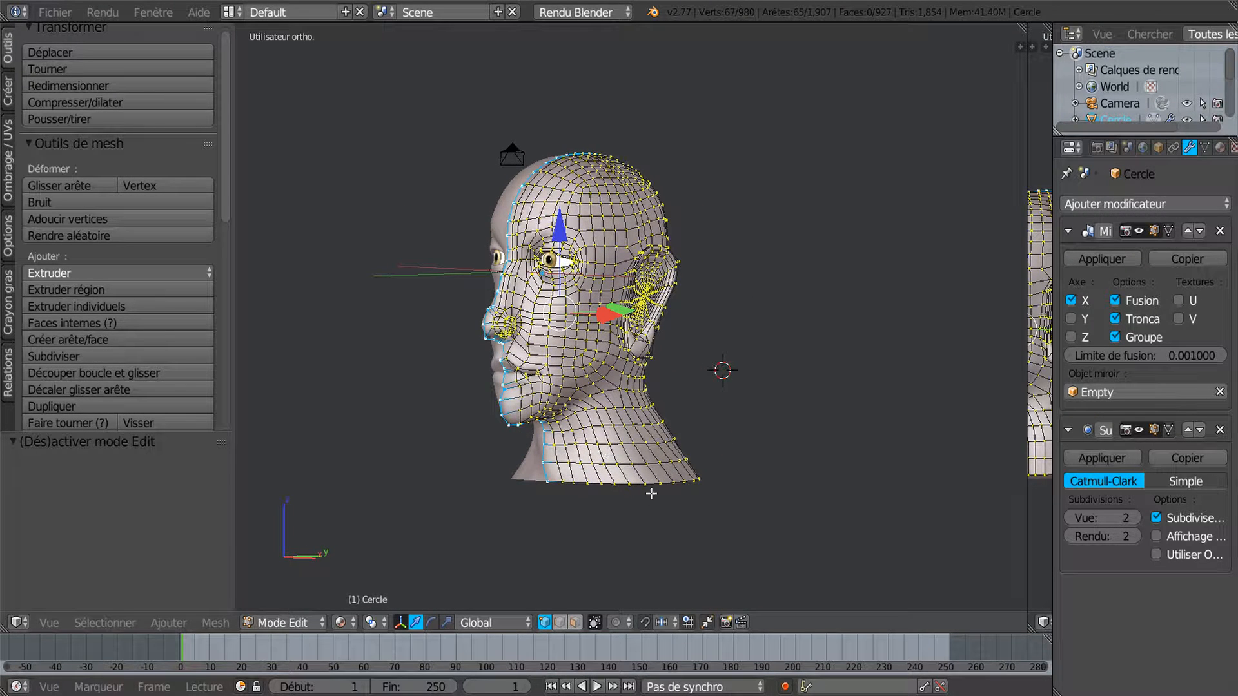
scroll(644, 454, up, 4)
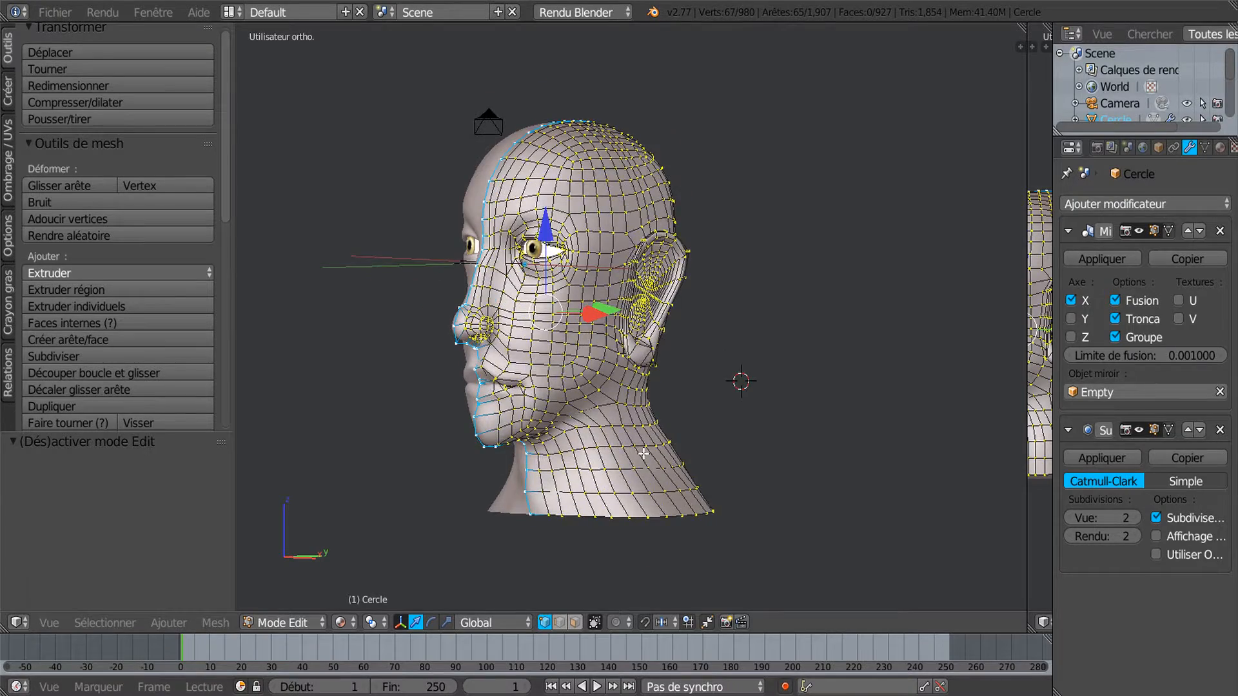
middle_drag(548, 371, 574, 375)
key(KP_Subtract)
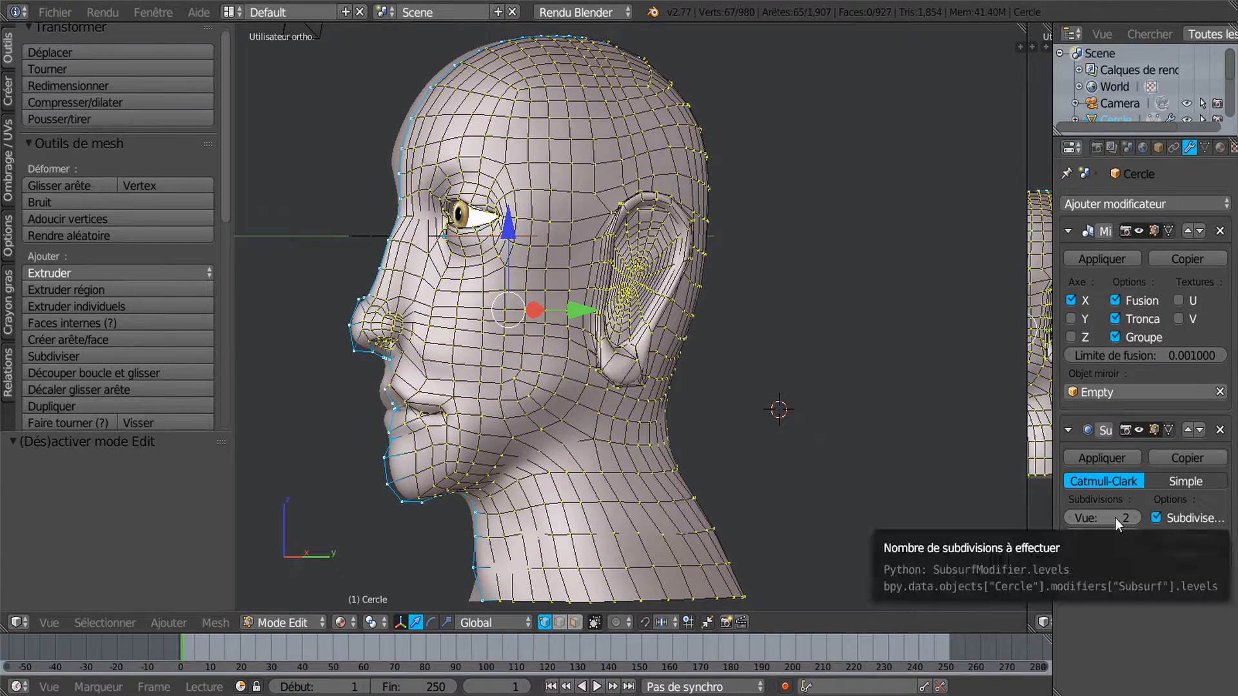
mouse_move(773, 500)
middle_down()
mouse_move(898, 497)
mouse_move(776, 500)
mouse_move(792, 503)
mouse_move(787, 519)
middle_up()
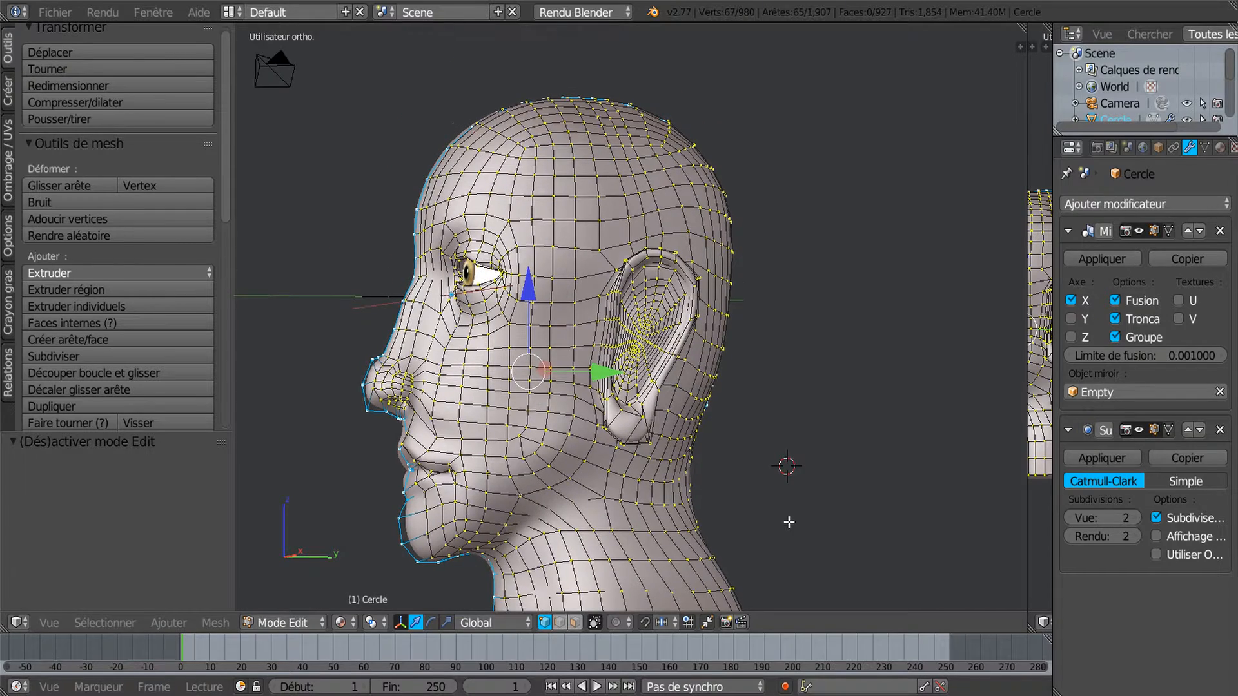
Examine how the ear joins the side of the head, then check the face from front and three-quarter views
scroll(657, 523, up, 3)
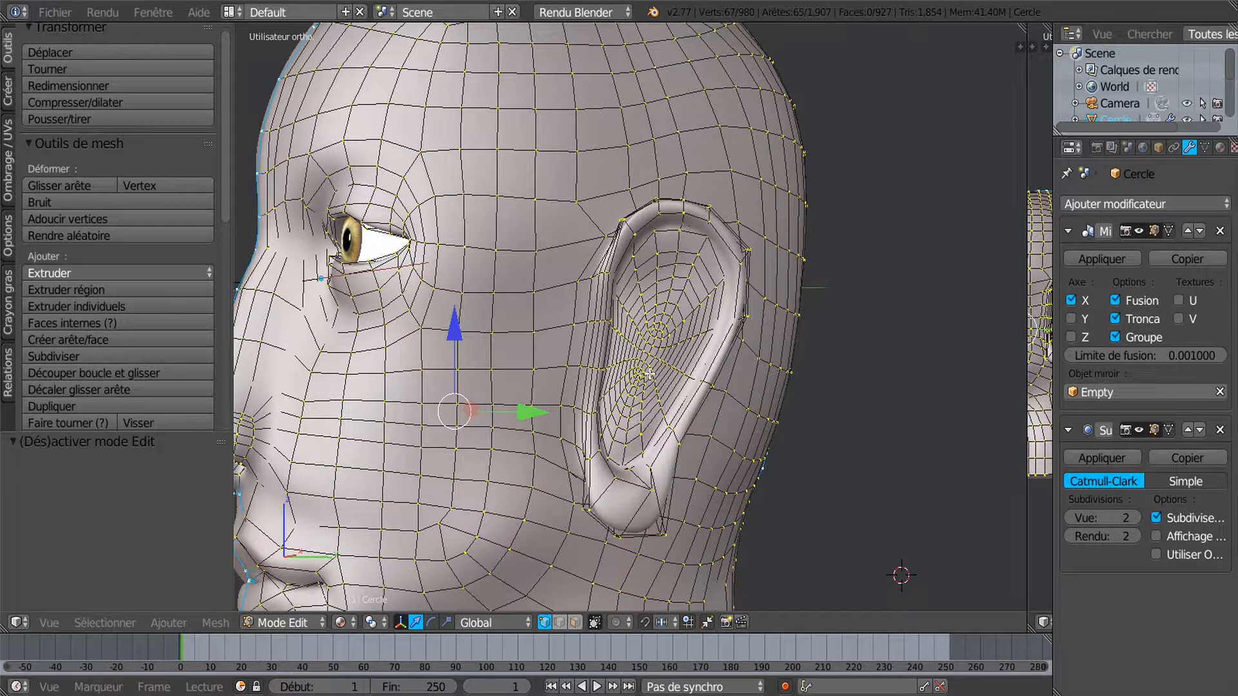
scroll(692, 327, down, 1)
scroll(611, 368, down, 2)
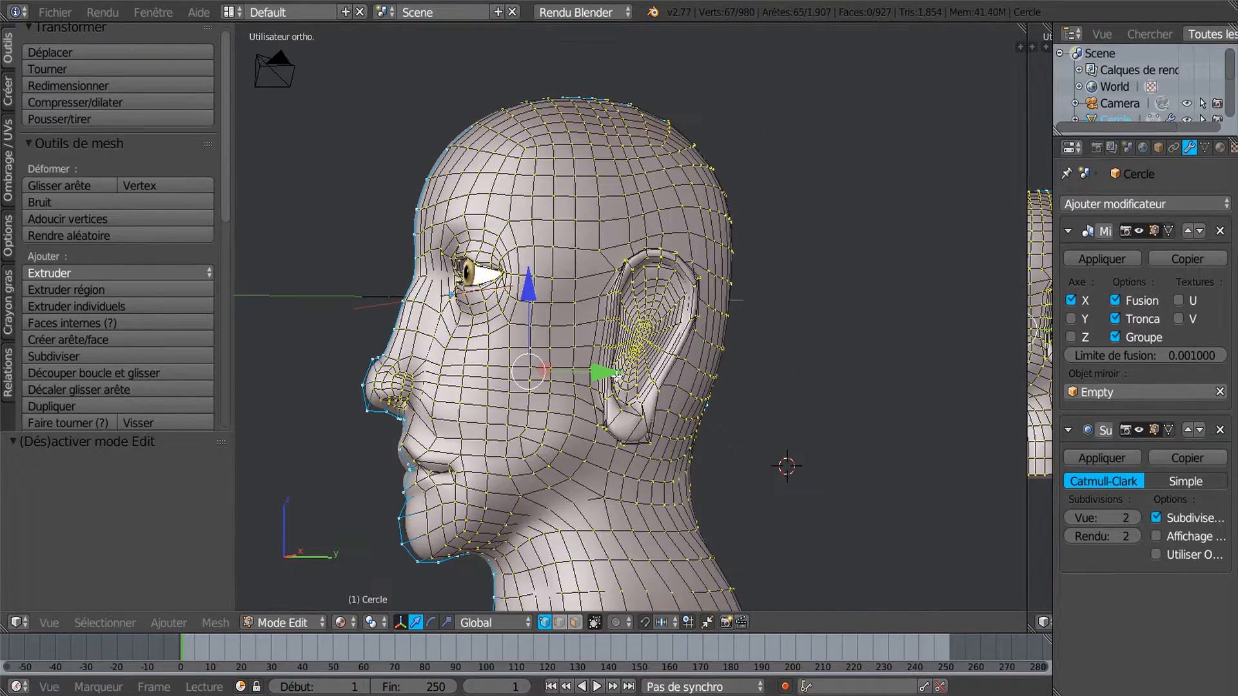
middle_drag(602, 442, 786, 371)
scroll(701, 371, up, 1)
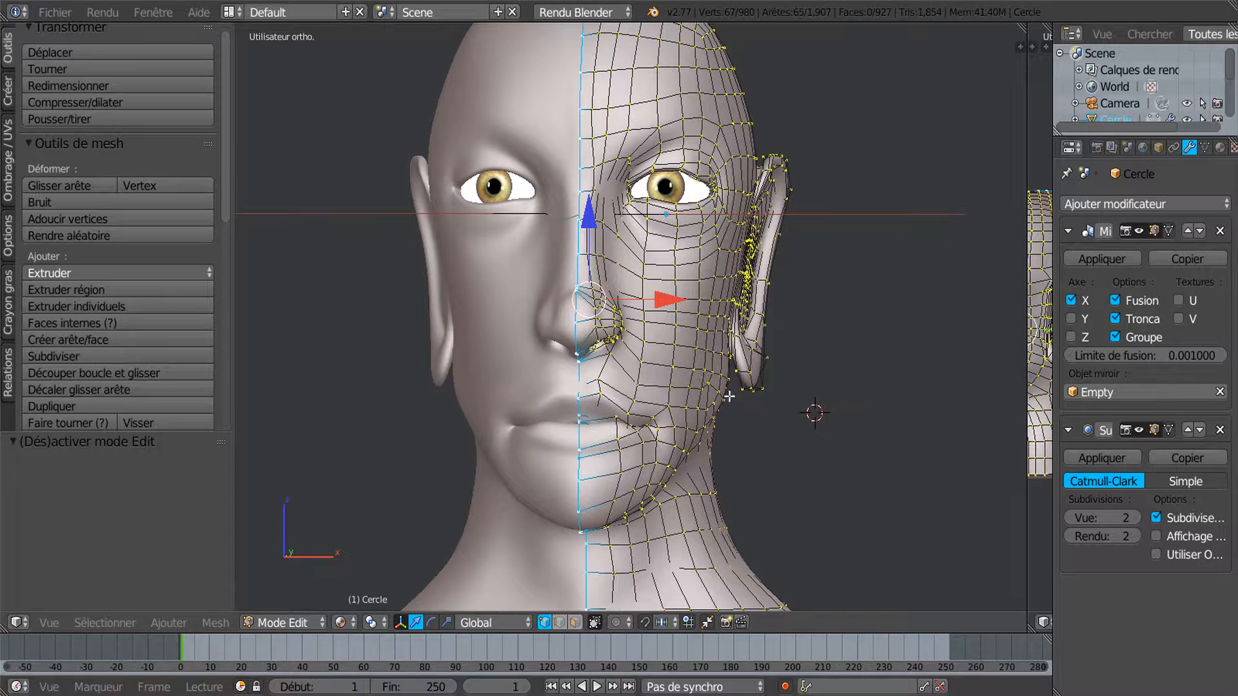
middle_drag(697, 411, 656, 408)
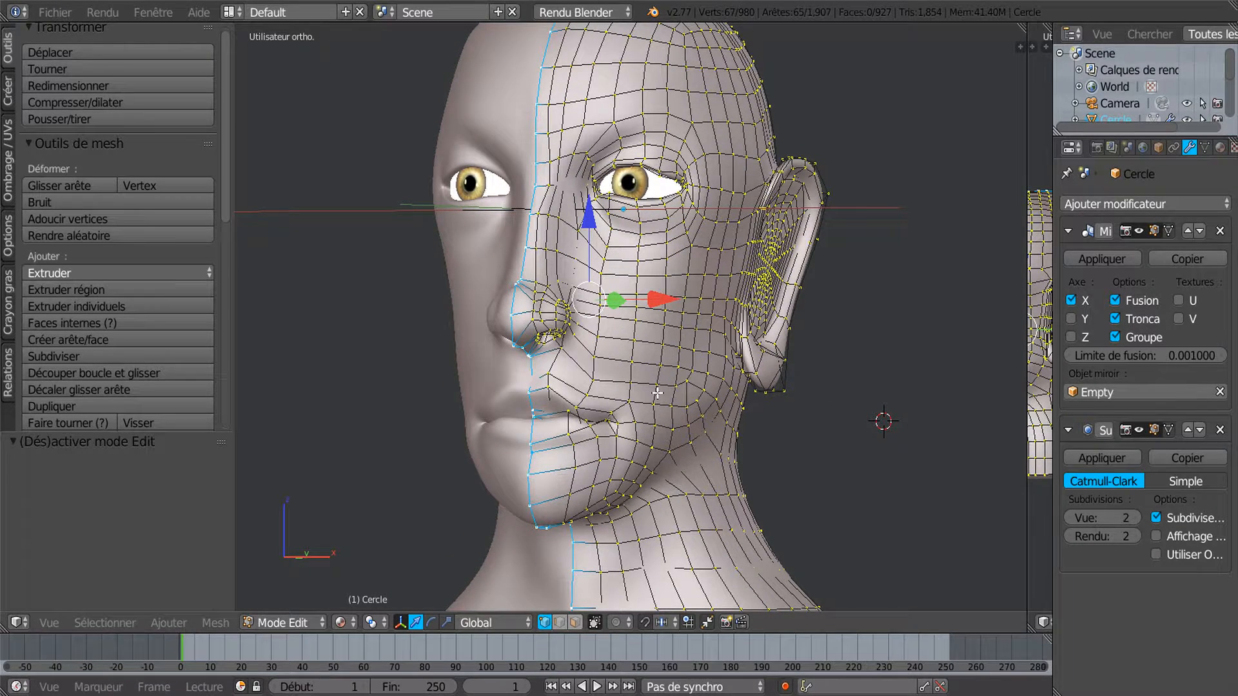
scroll(657, 392, down, 2)
scroll(666, 456, down, 1)
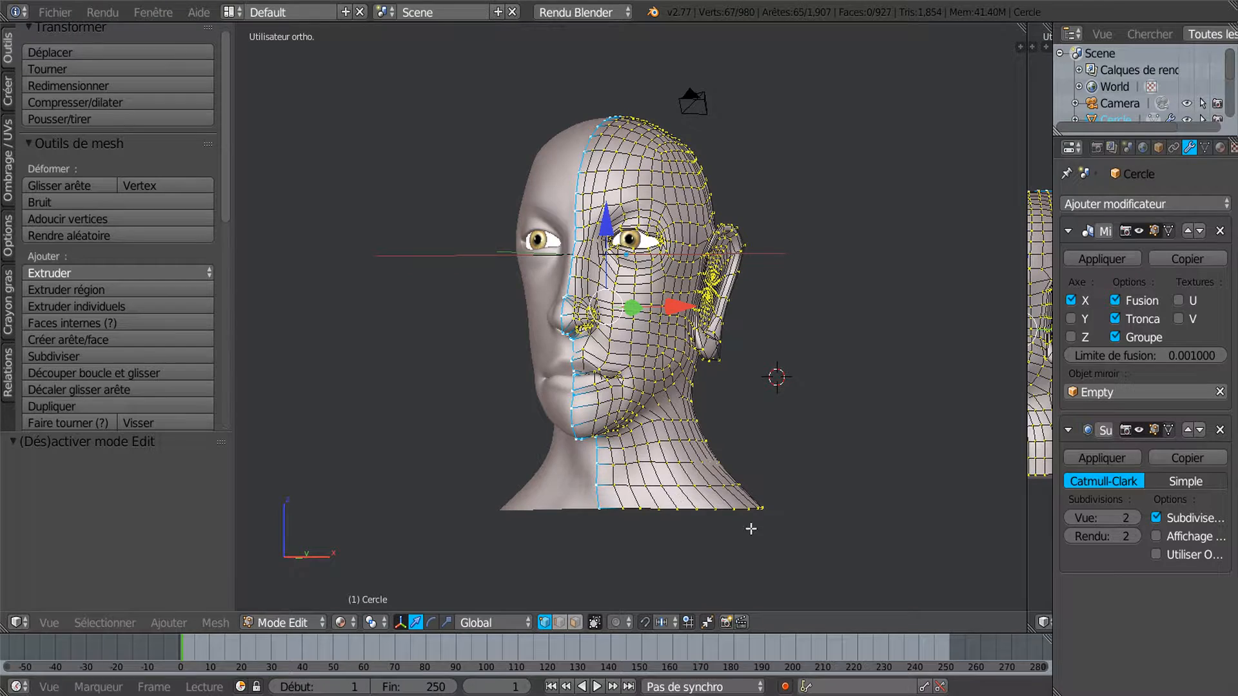
Inspect the ear closely in profile, comparing its smooth surface in Sculpt Mode with its topology in Edit Mode
shift+middle_drag(751, 545, 683, 461)
scroll(658, 385, down, 1)
scroll(666, 402, up, 4)
shift+middle_drag(662, 384, 621, 457)
scroll(604, 423, up, 2)
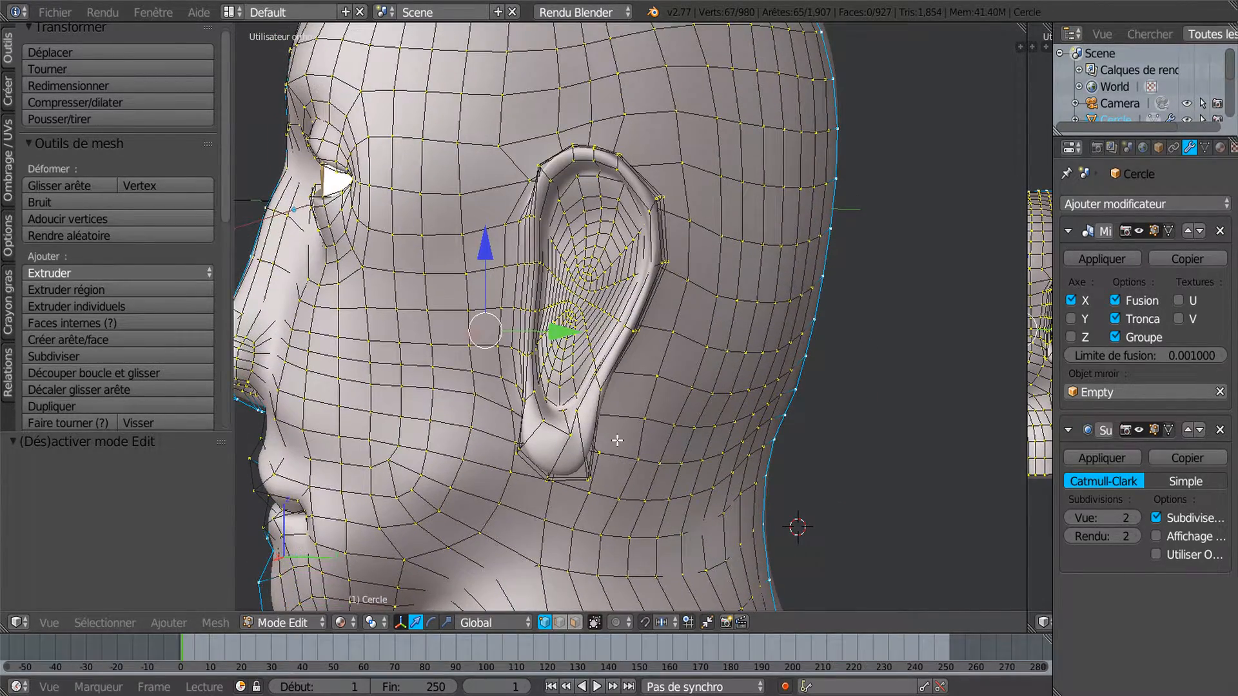
key(Tab)
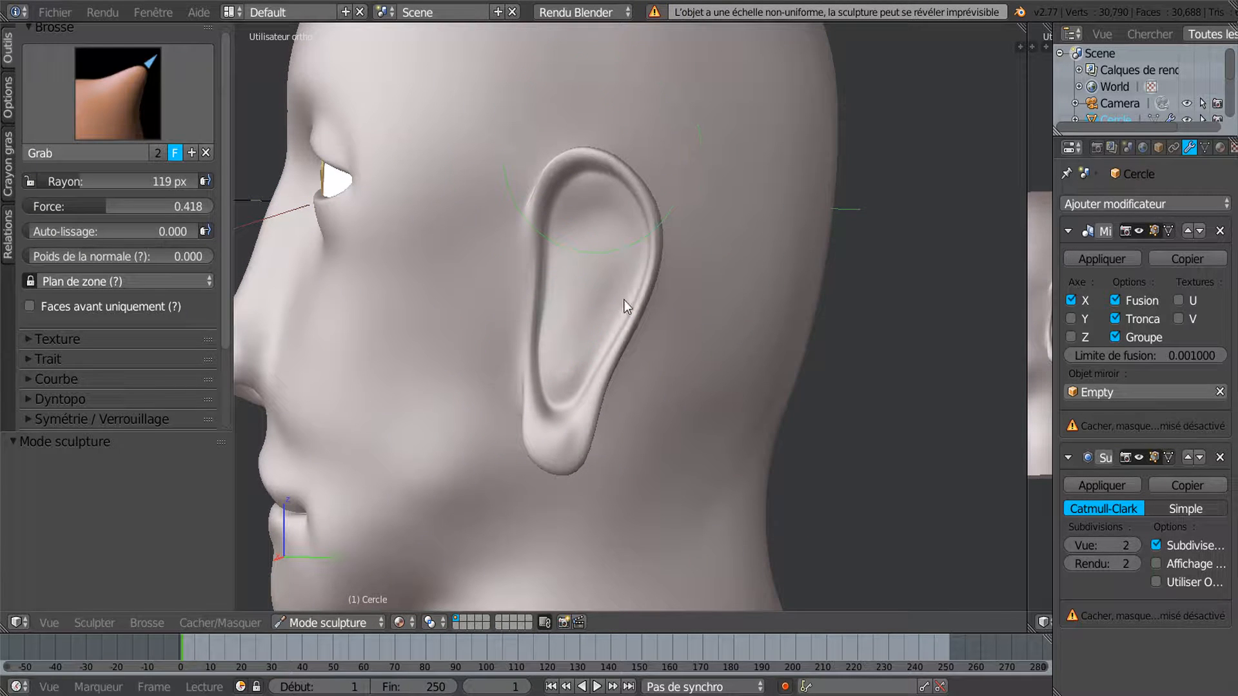
scroll(565, 287, up, 2)
key(Tab)
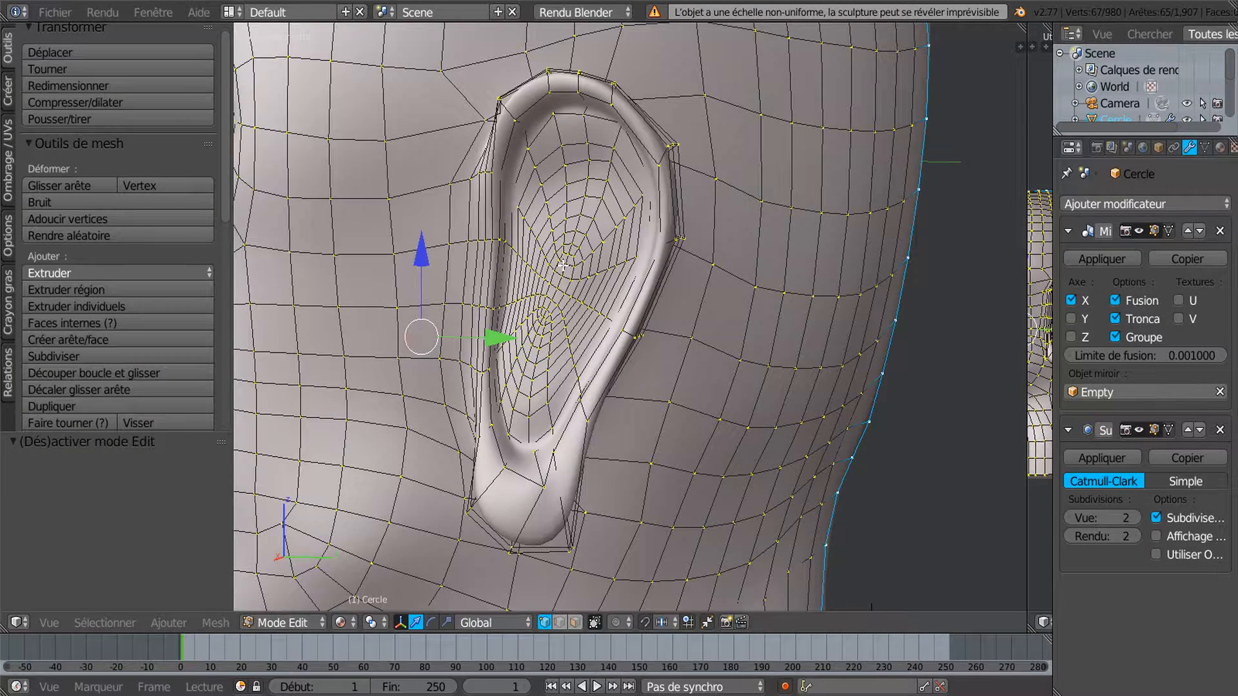
shift+middle_drag(571, 294, 604, 322)
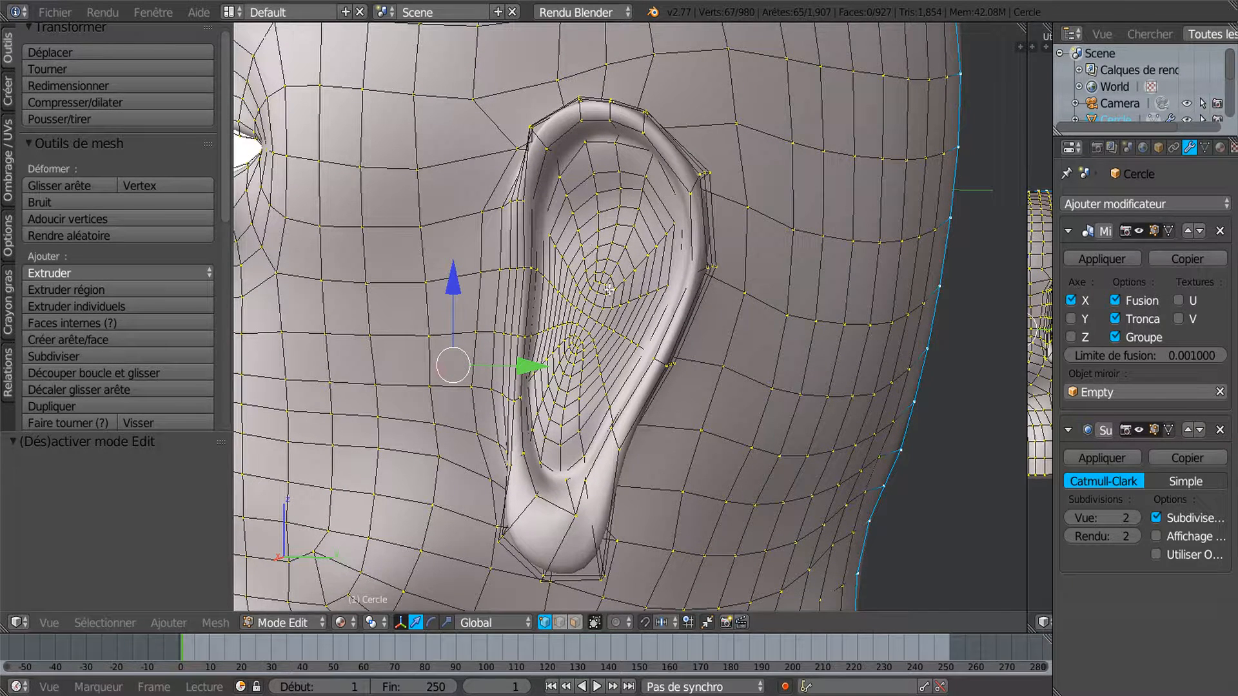
Switch to the other Blender window with the earless head and examine the mesh on its side
mouse_move(929, 693)
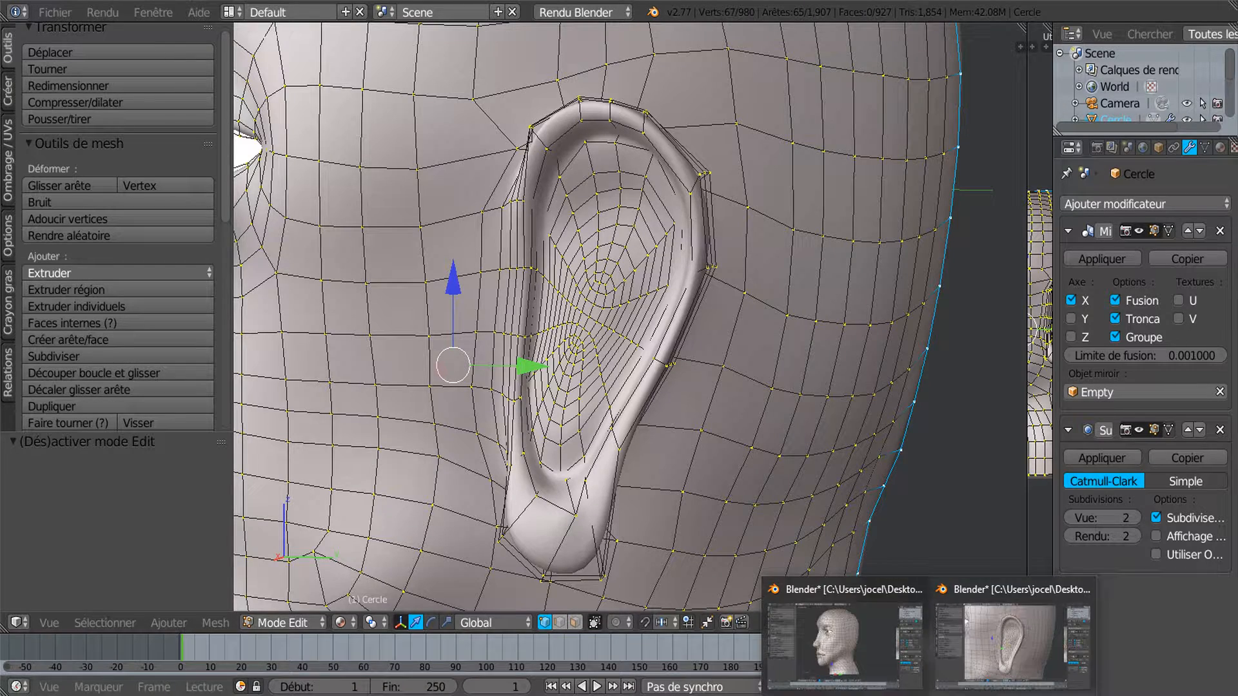
click(844, 642)
mouse_move(657, 377)
middle_down()
mouse_move(791, 382)
mouse_move(660, 369)
middle_up()
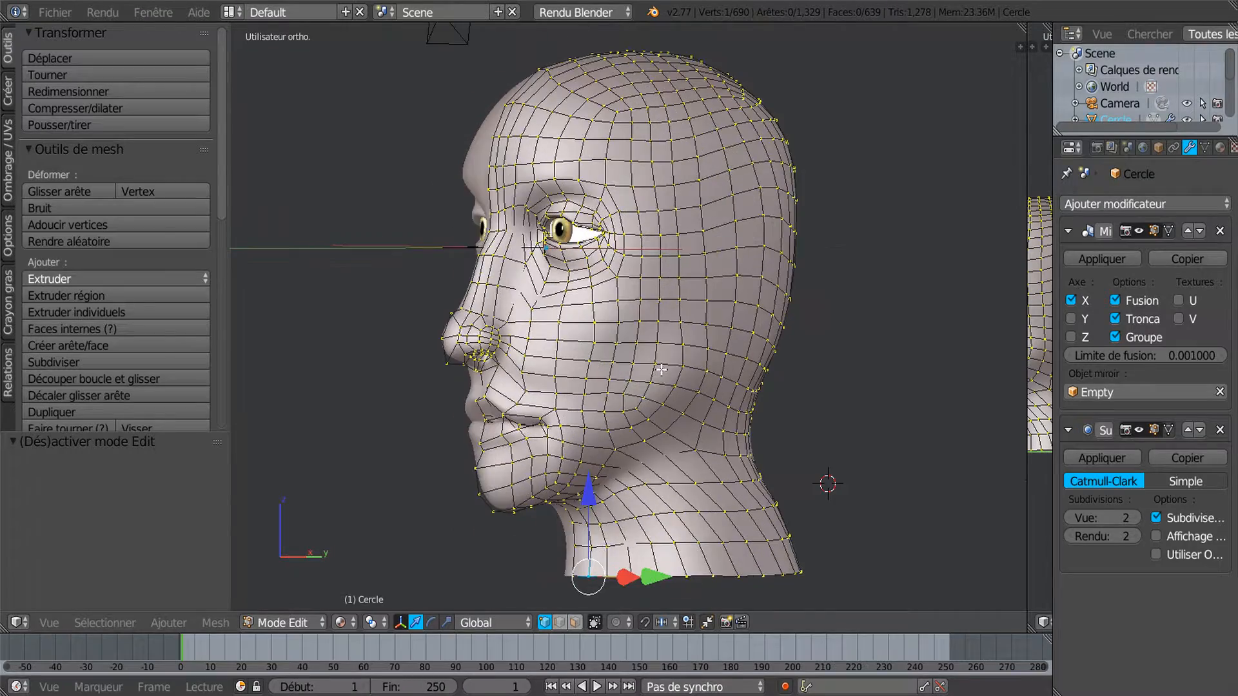
scroll(661, 369, up, 5)
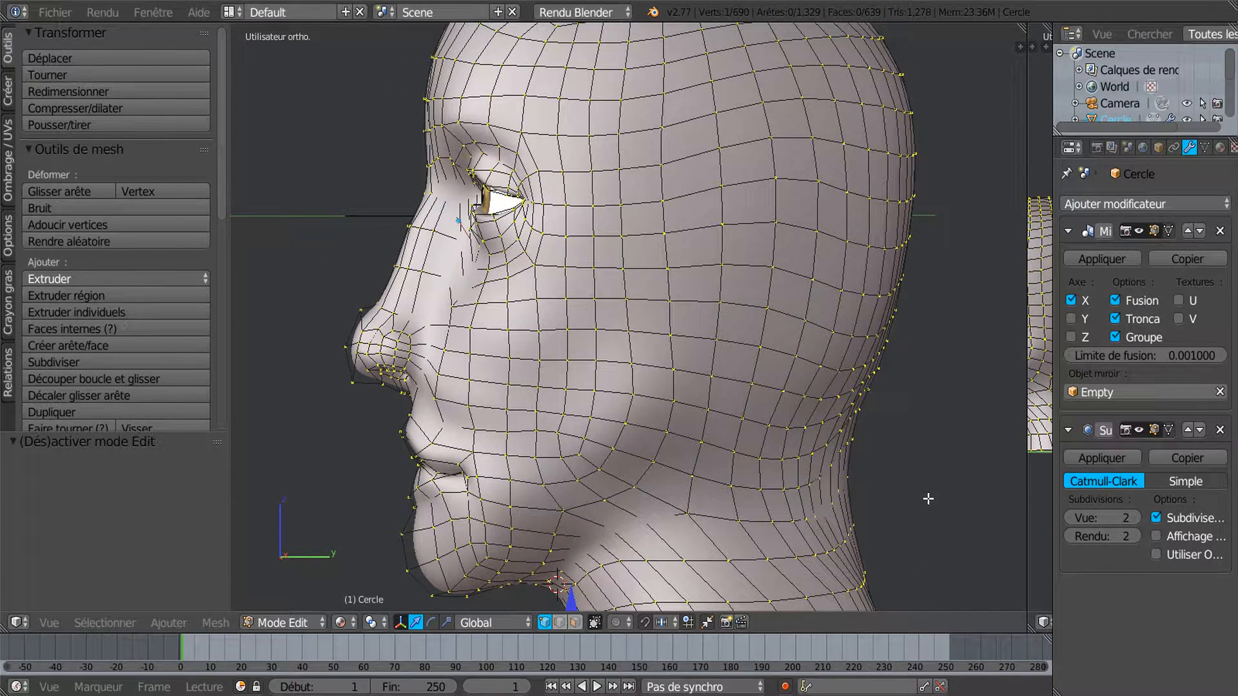
scroll(912, 486, down, 4)
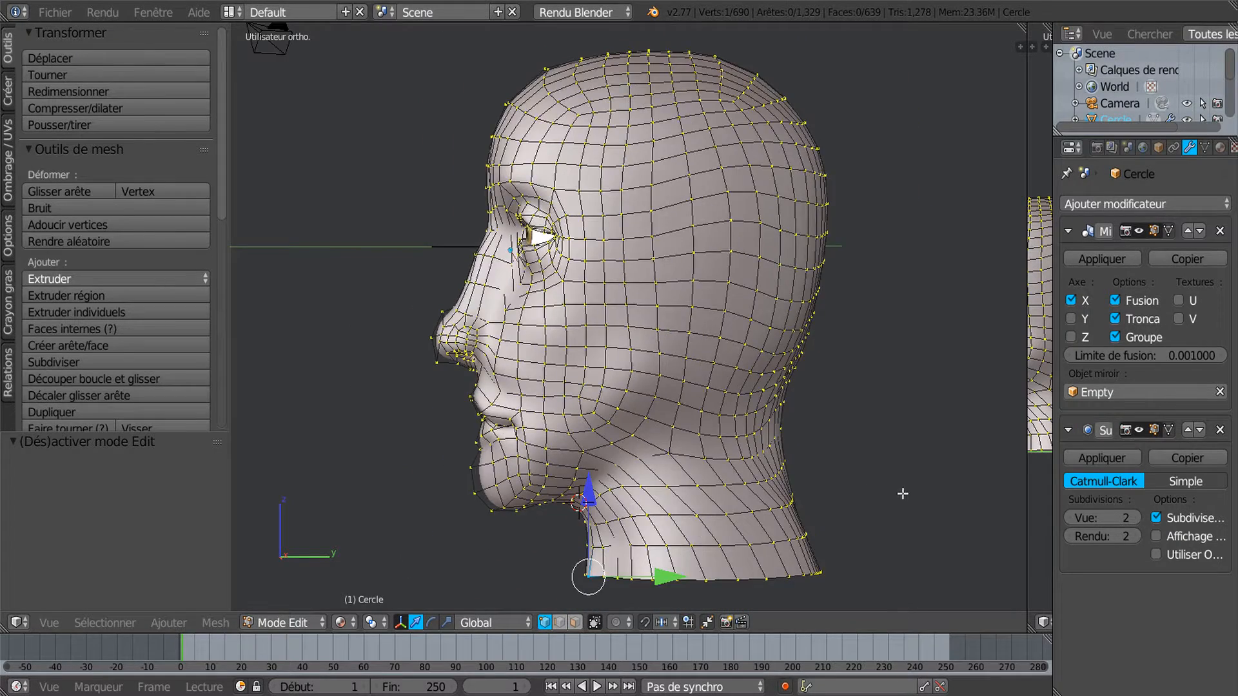
Examine the back of the earless head and the open lower edge of its neck
middle_drag(903, 494, 775, 495)
scroll(771, 490, up, 1)
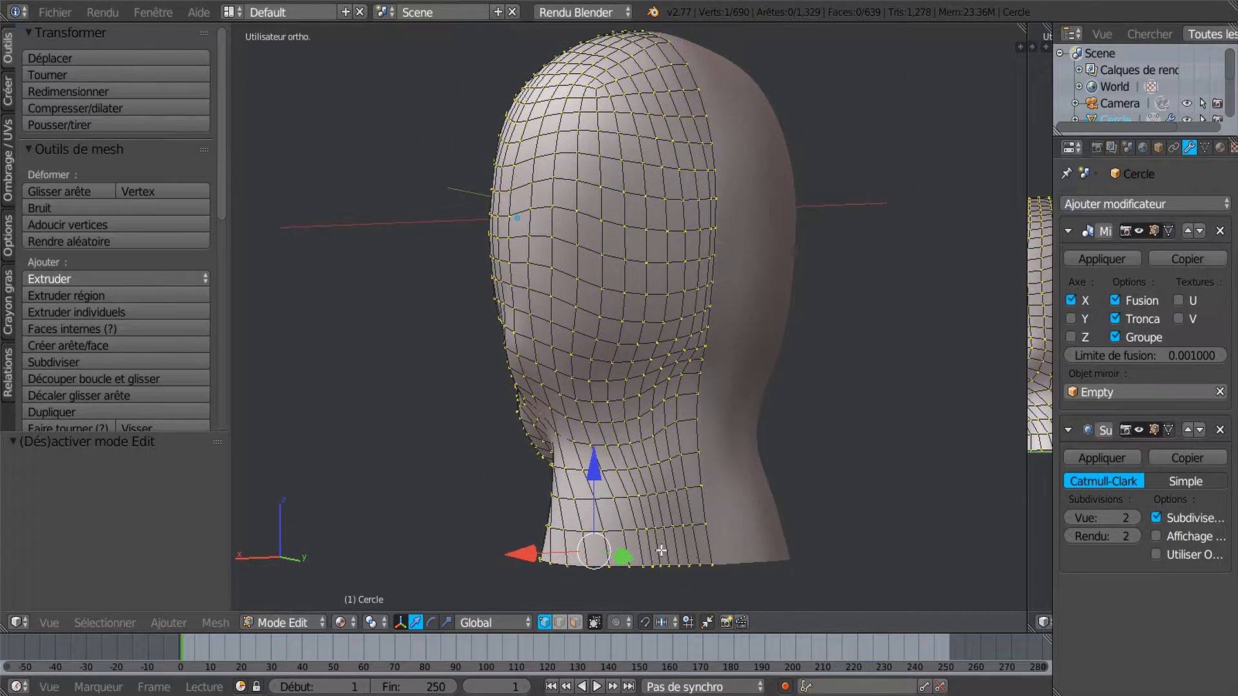
scroll(664, 541, up, 2)
middle_drag(667, 535, 722, 477)
middle_drag(725, 530, 689, 527)
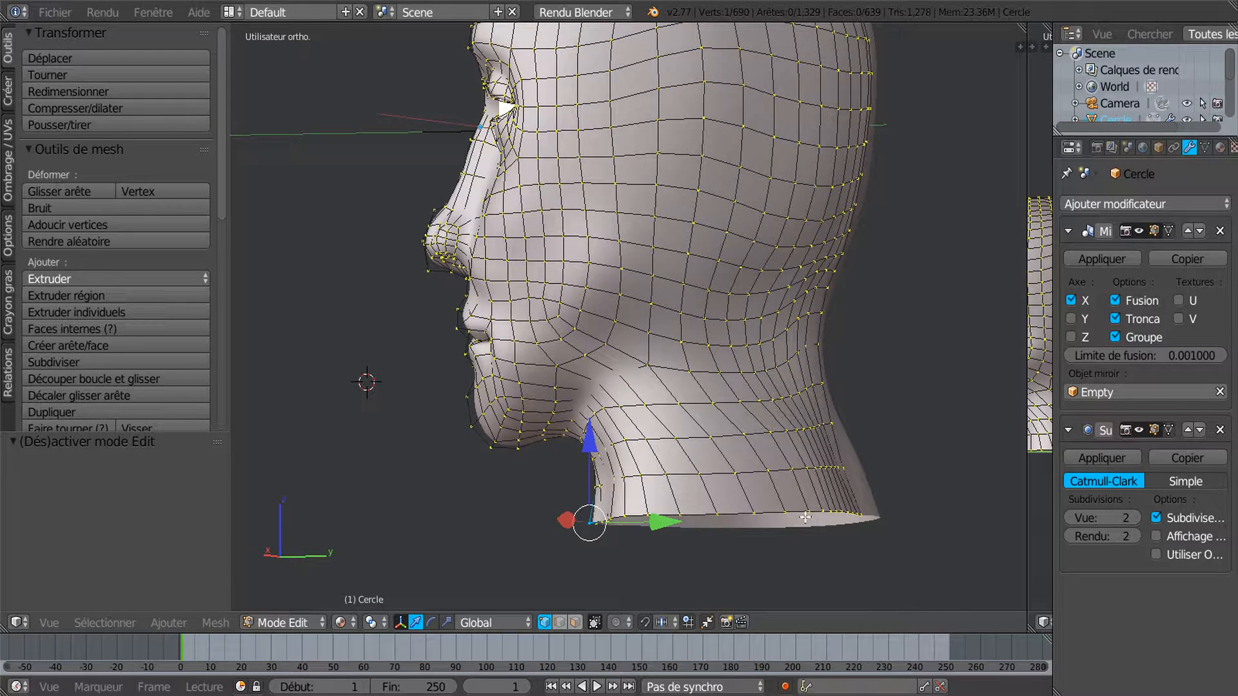
middle_drag(805, 517, 739, 514)
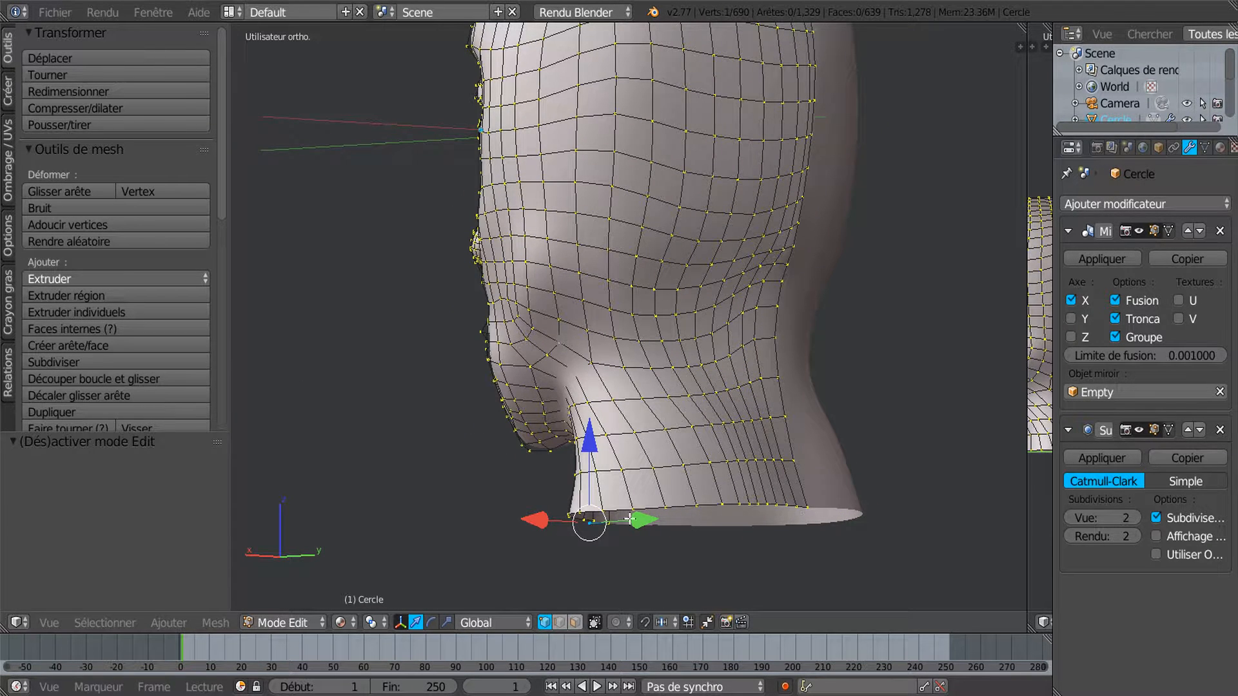
Switch back to the Blender window with the eared head and examine its back and flared neck base
mouse_move(927, 695)
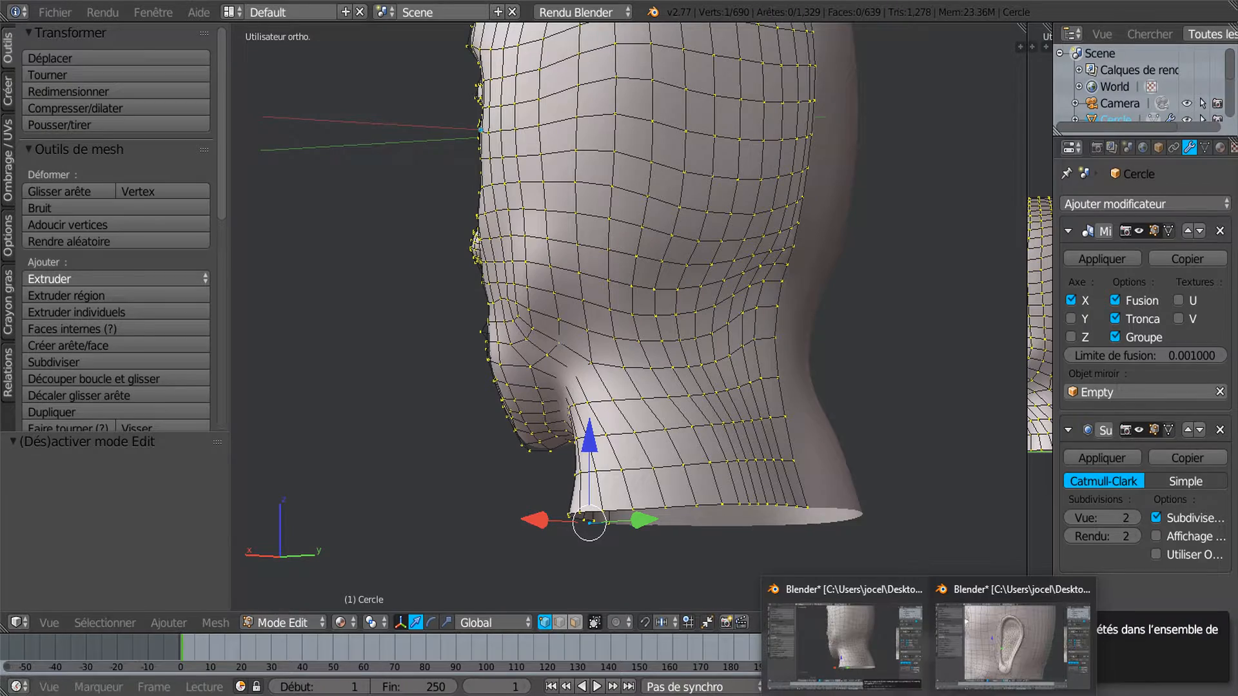
click(993, 640)
scroll(854, 543, down, 4)
middle_drag(854, 541, 813, 416)
scroll(759, 519, down, 1)
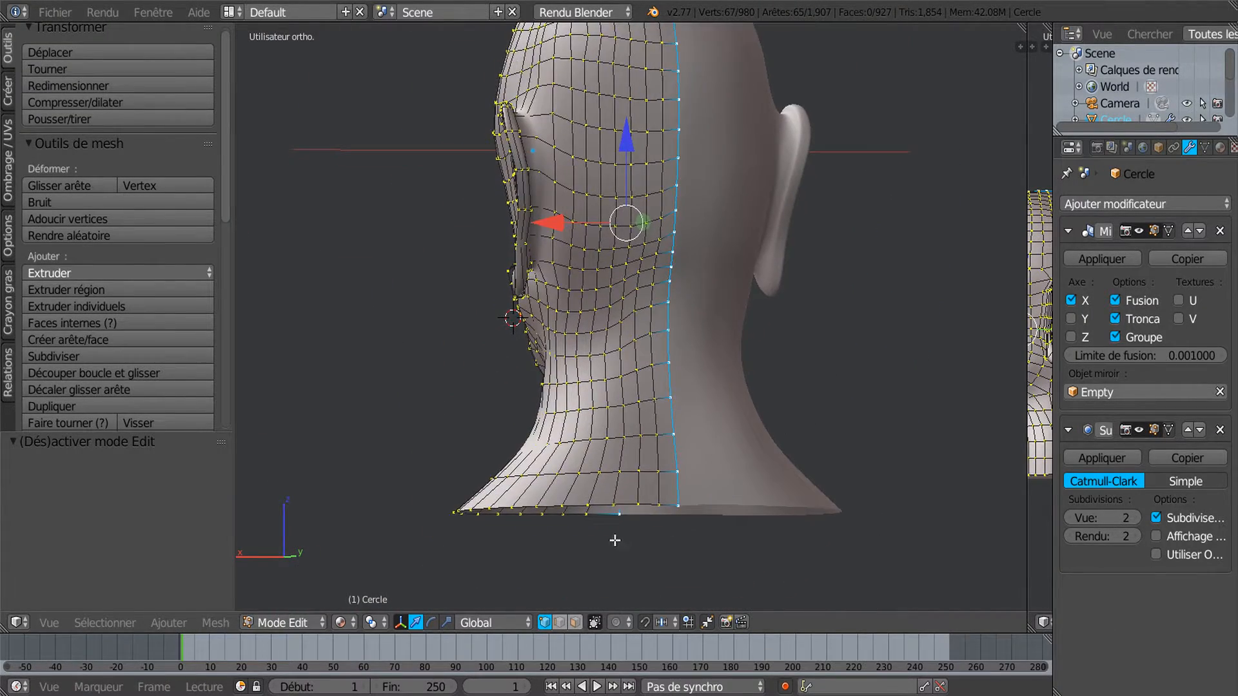
Examine the eared head's mesh from the side and front down to the flared neck, and bring the LoopTools commands into view
scroll(612, 540, up, 2)
scroll(613, 540, down, 1)
middle_drag(525, 532, 732, 537)
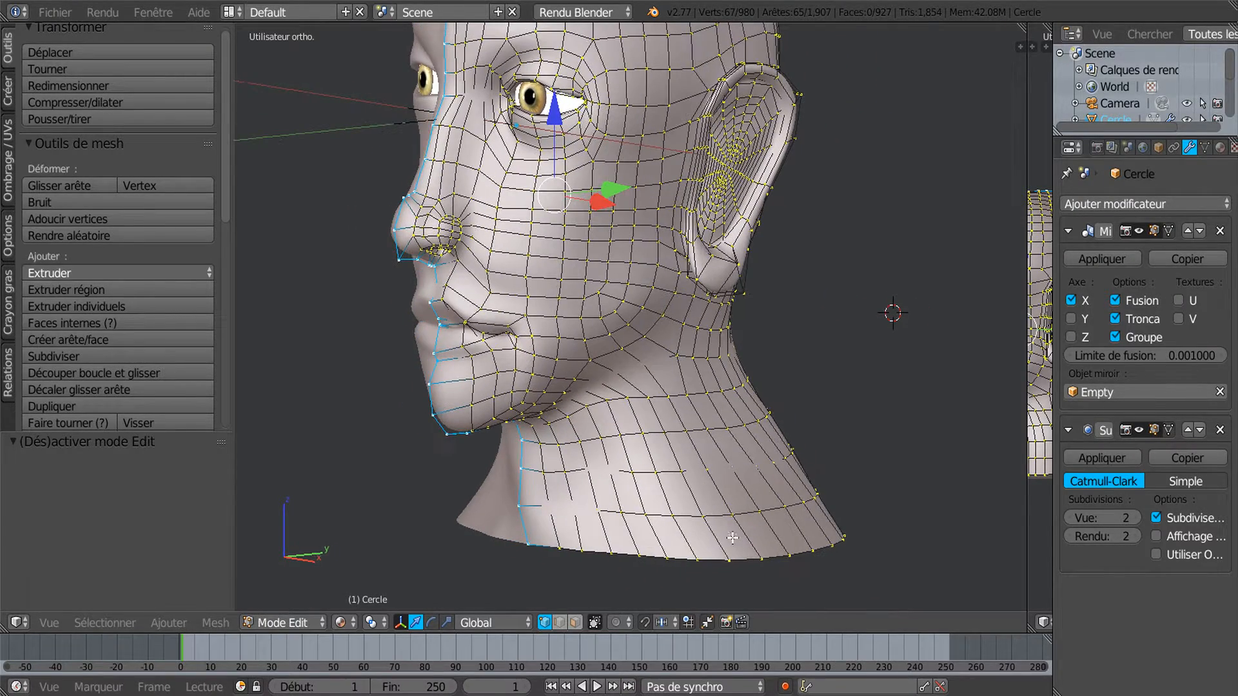
drag(223, 229, 240, 434)
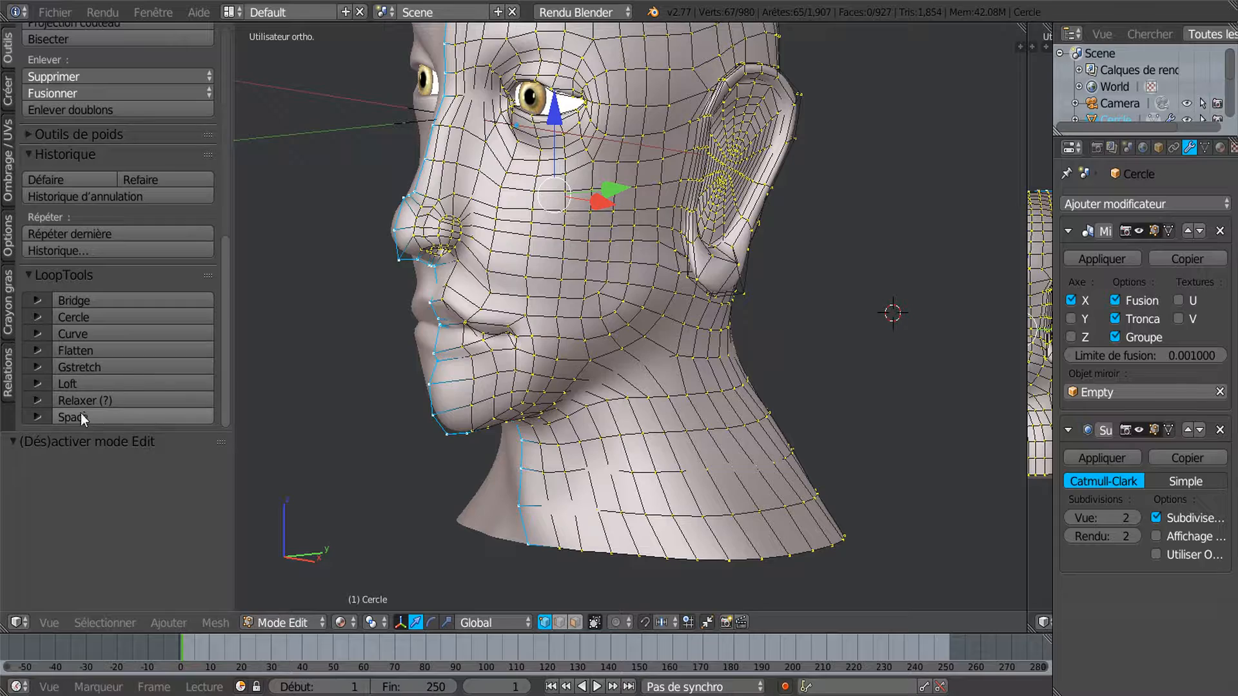
middle_drag(413, 545, 734, 448)
middle_drag(759, 388, 797, 541)
Close the Blender window containing the eared head without saving, leaving the earless head open
mouse_move(929, 695)
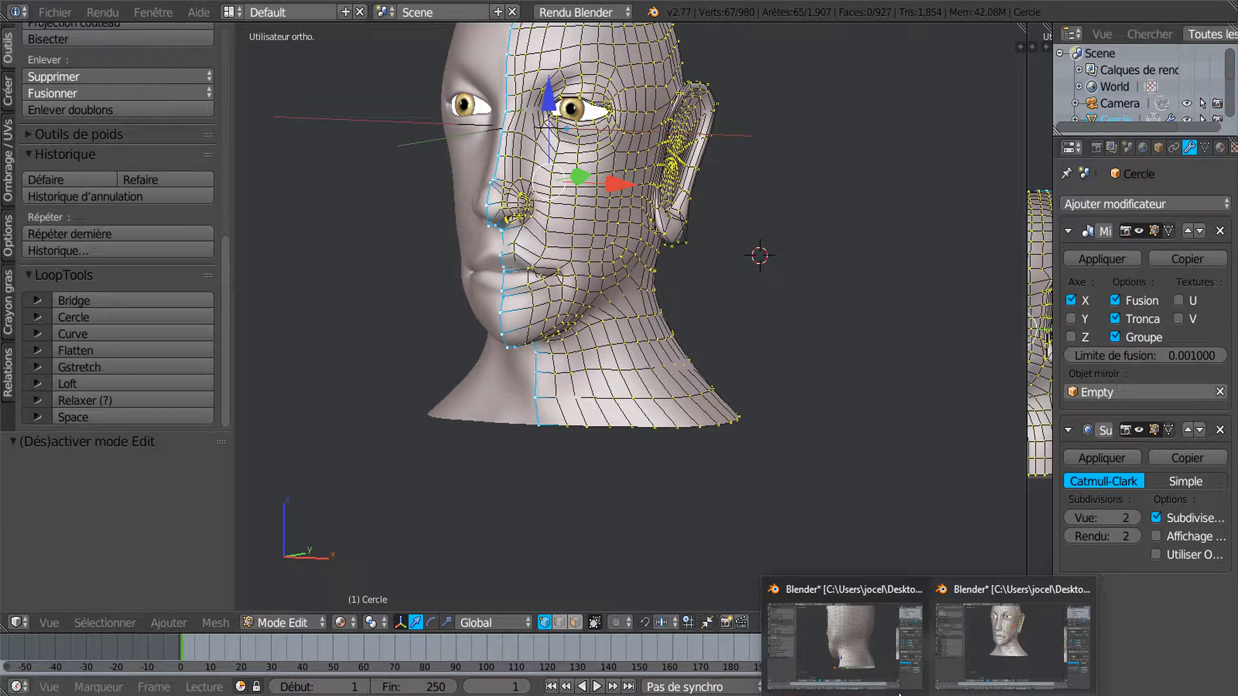
click(861, 640)
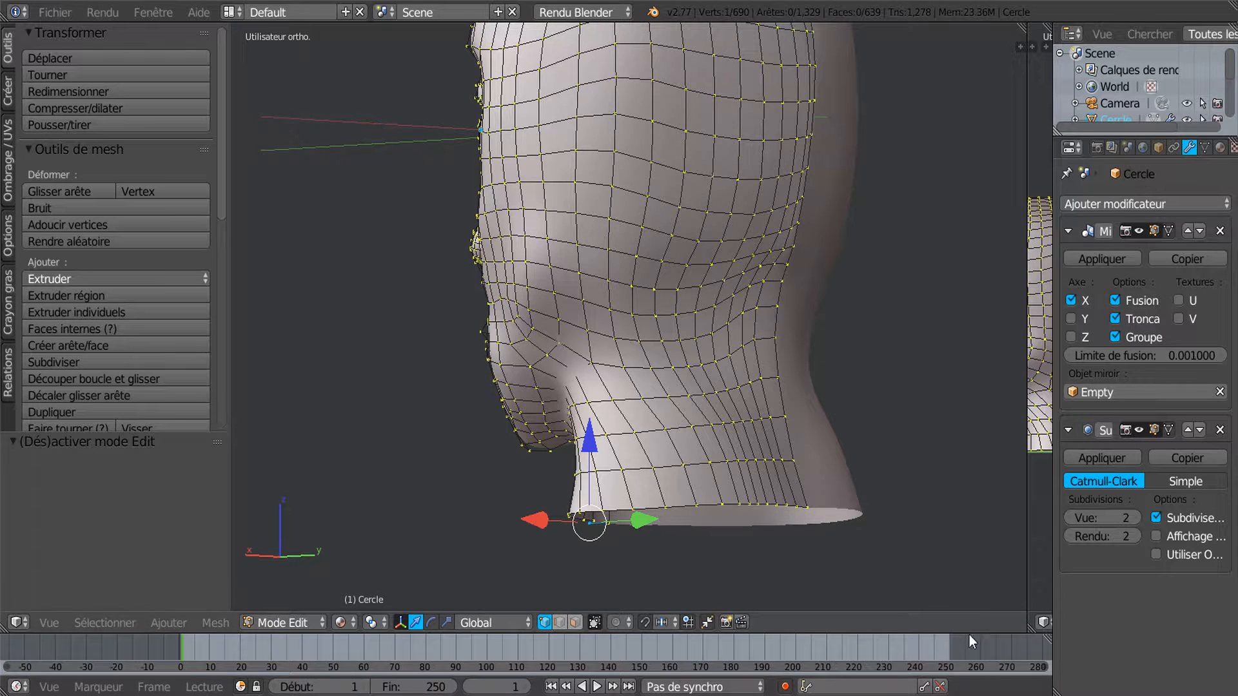
mouse_move(969, 695)
click(1006, 632)
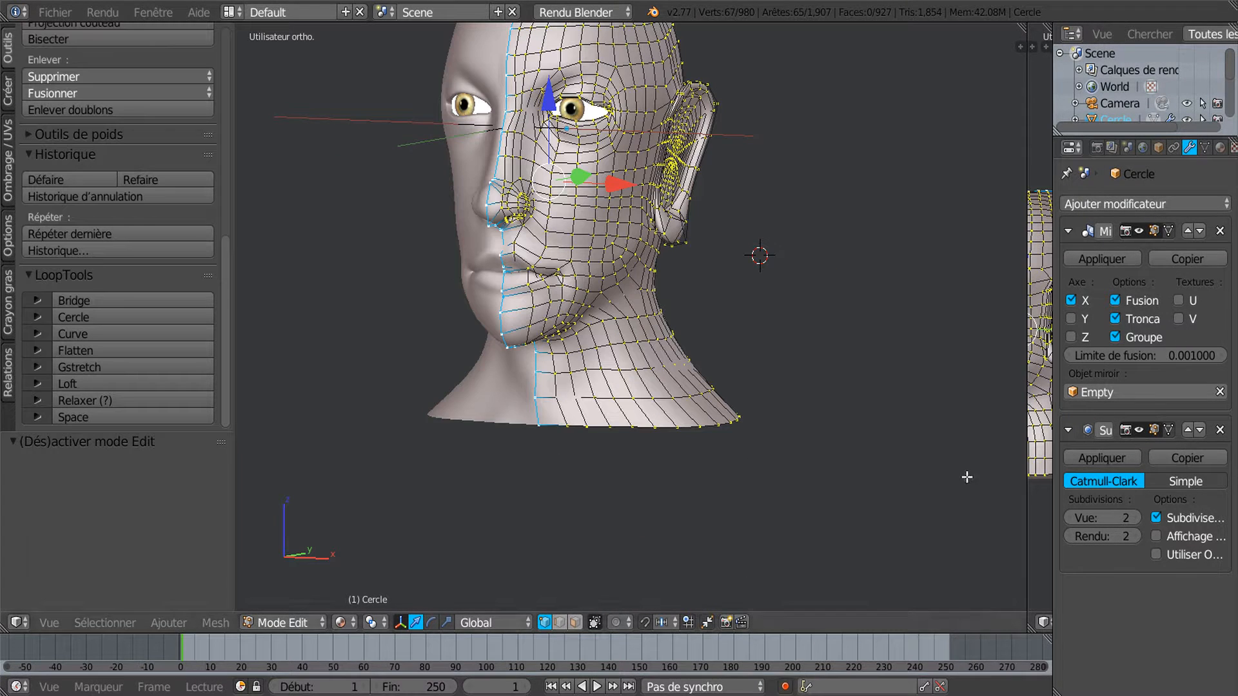
click(1218, 0)
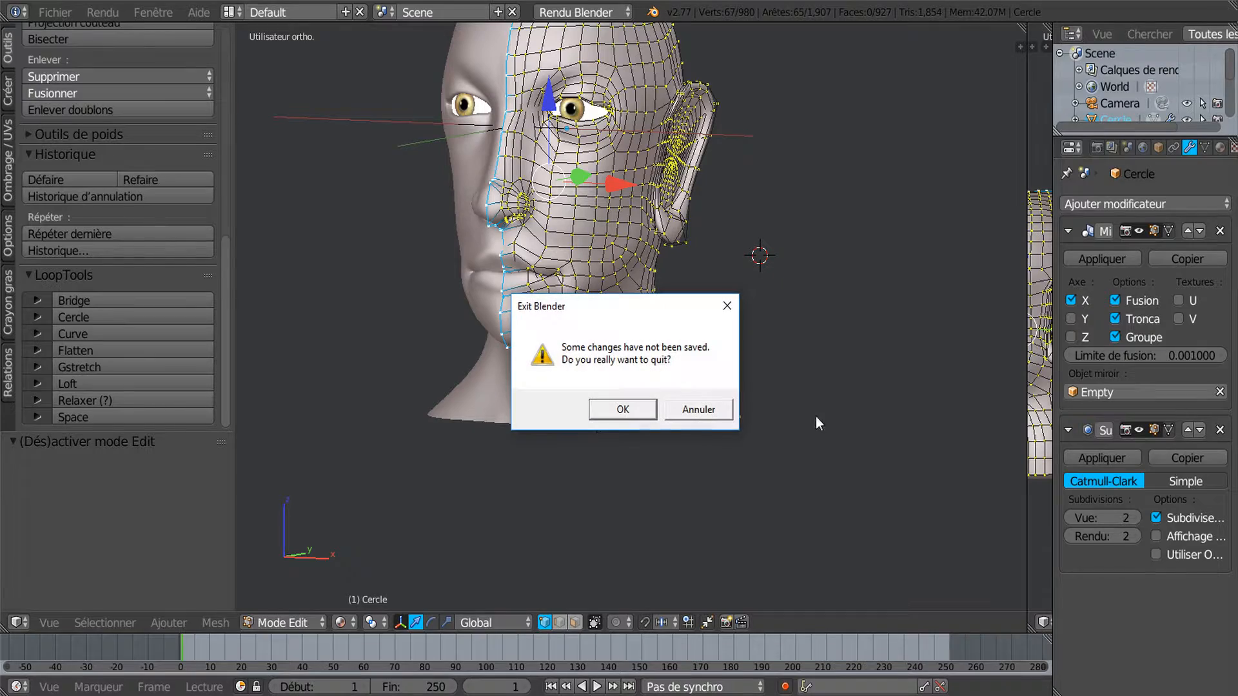
click(623, 410)
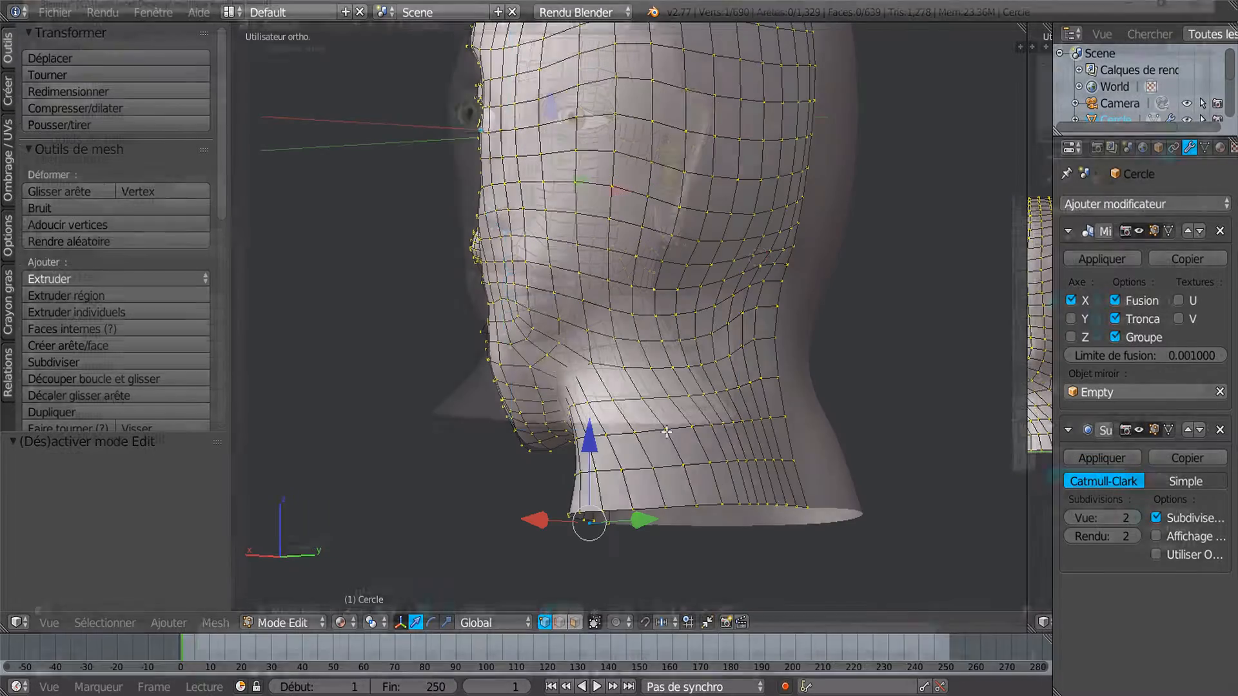
In the right side view of the earless head, select the ring of vertices outlining an ear area two faces wide and six high
shift+middle_drag(728, 413, 699, 501)
middle_drag(644, 462, 742, 508)
key(KP_1)
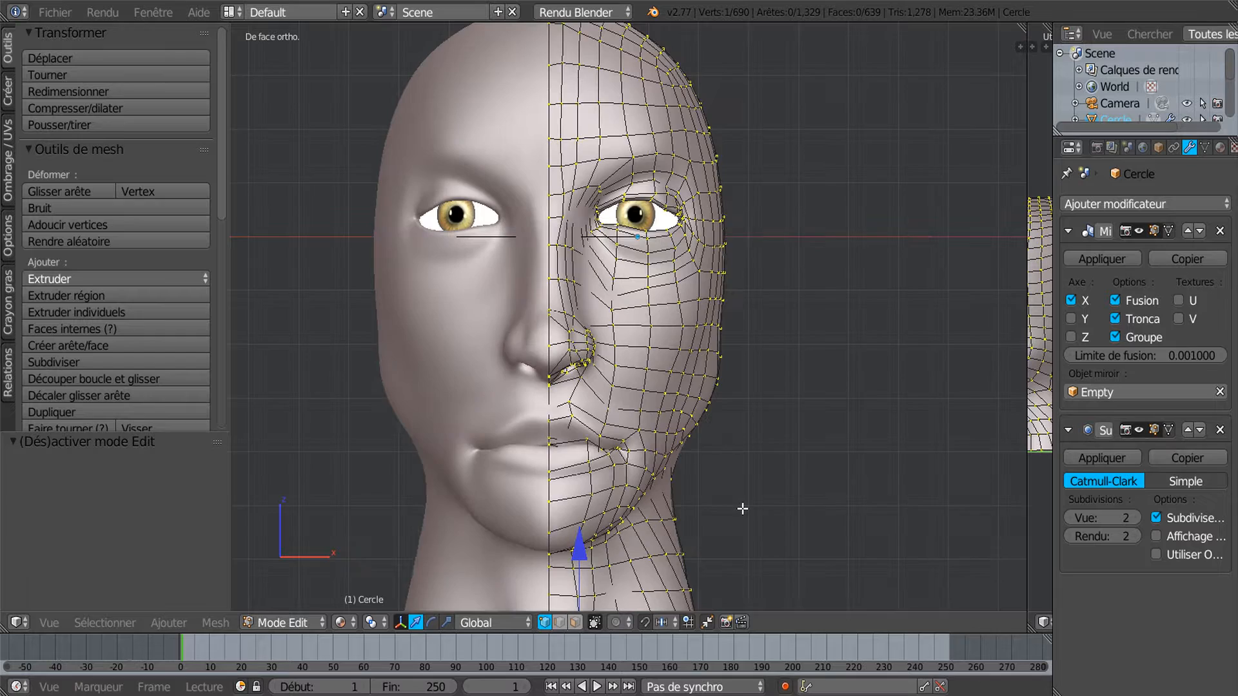
key(KP_3)
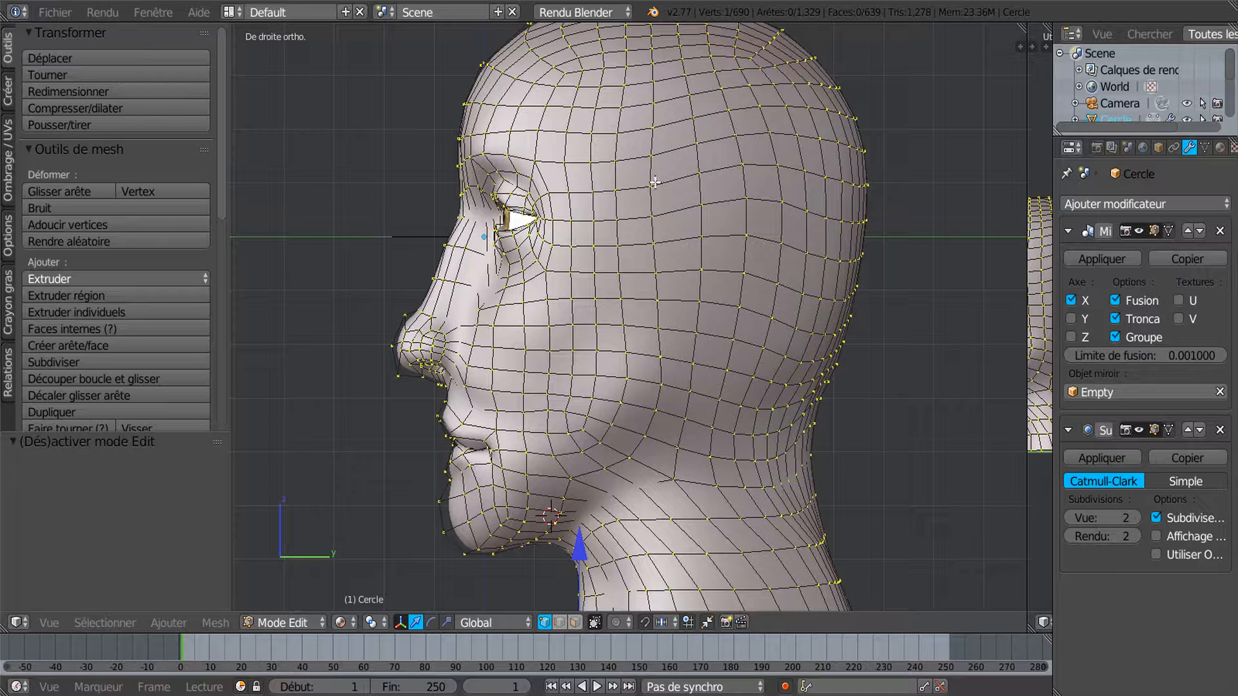
right_click(698, 175)
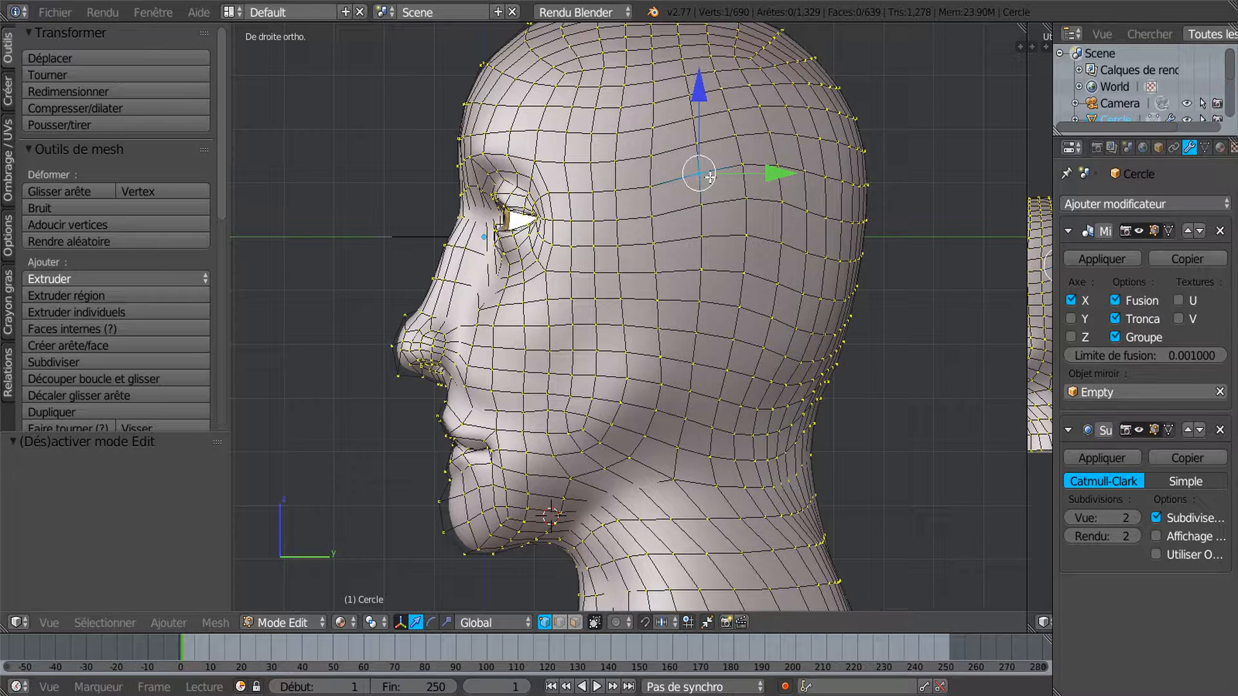
shift+right_click(742, 165)
shift+right_click(777, 166)
shift+right_click(781, 202)
shift+right_click(781, 242)
shift+right_click(777, 284)
shift+right_click(771, 317)
shift+right_click(764, 346)
shift+right_click(734, 338)
shift+right_click(695, 333)
shift+right_click(697, 300)
shift+right_click(700, 270)
shift+right_click(701, 237)
shift+right_click(700, 205)
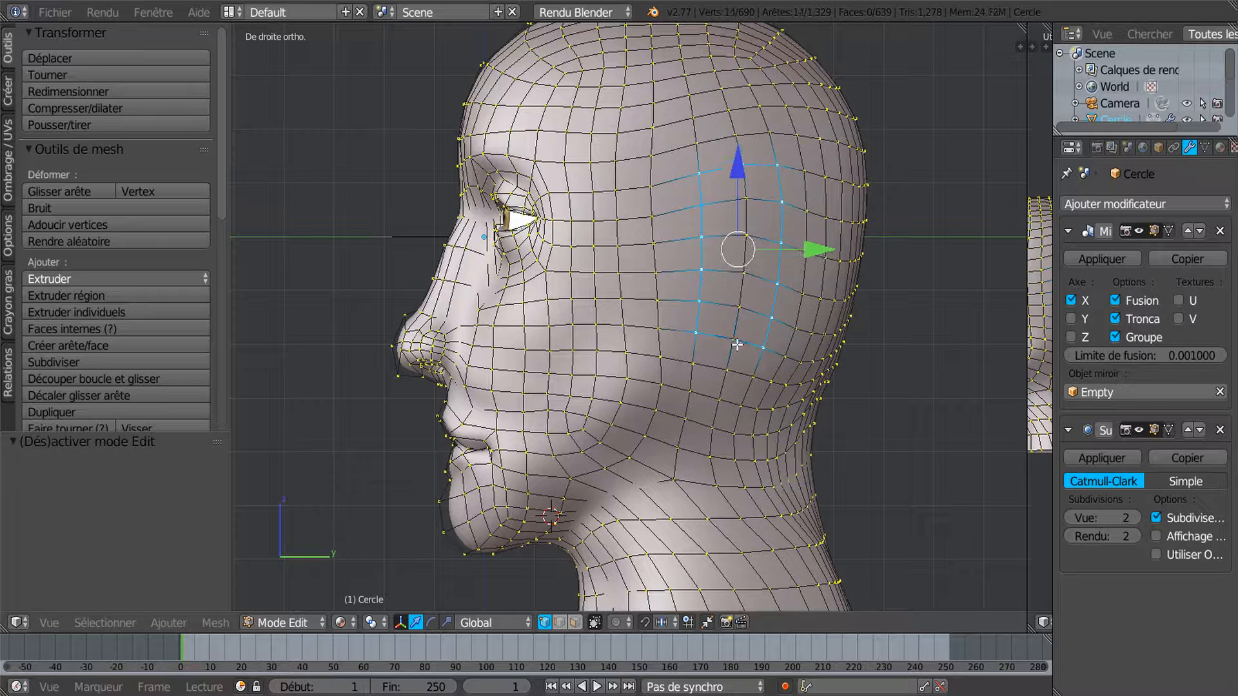
shift+right_click(692, 364)
shift+right_click(747, 377)
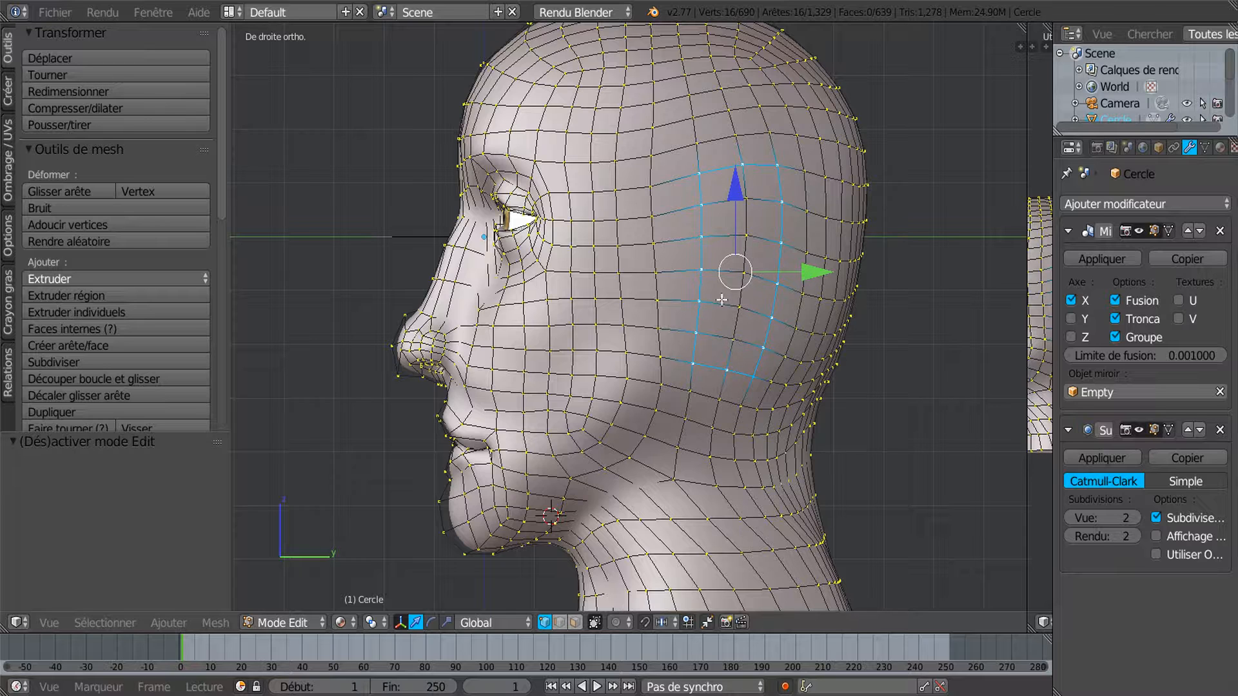
Rip the selected outline in place, select the linked patch inside it, and delete its vertices to open an ear hole
key(e)
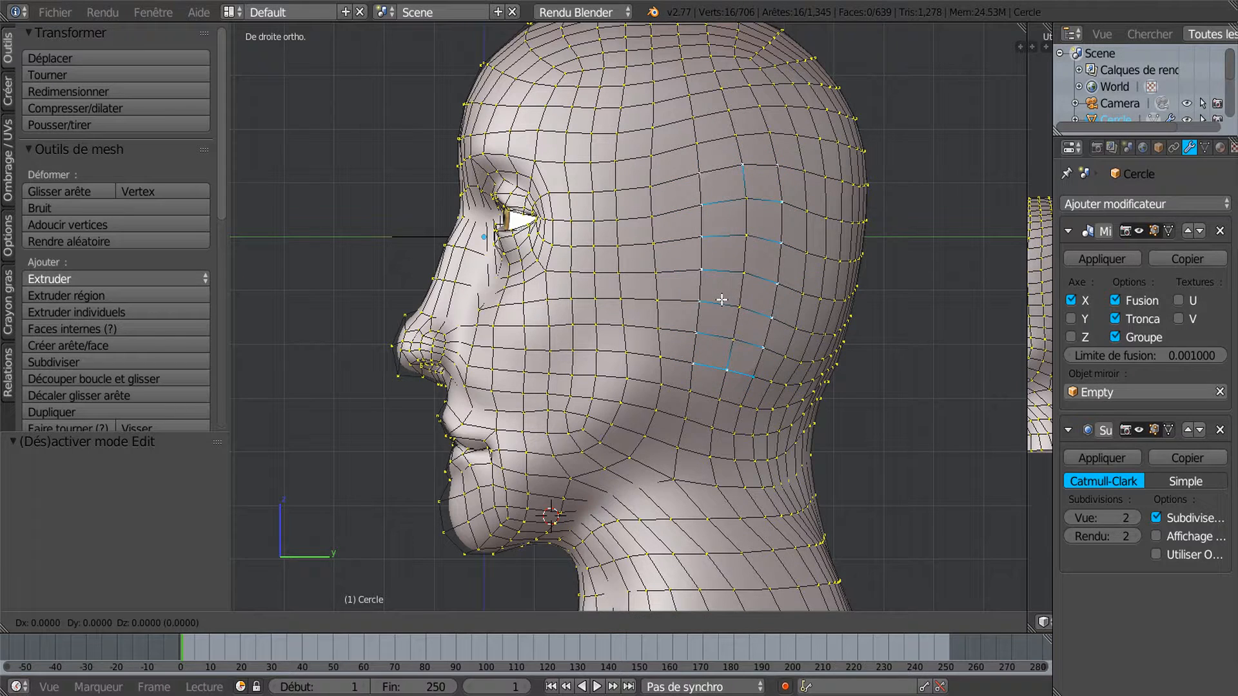
click(722, 300)
right_click(729, 302)
key(ctrl+l)
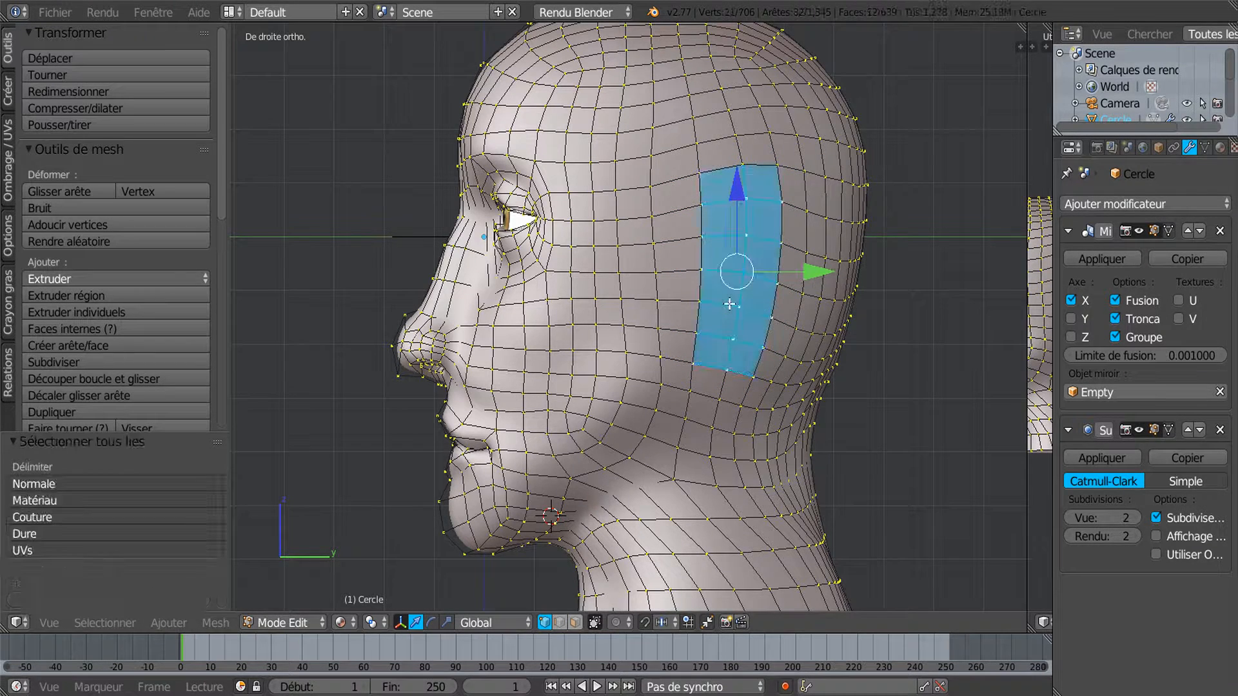
key(x)
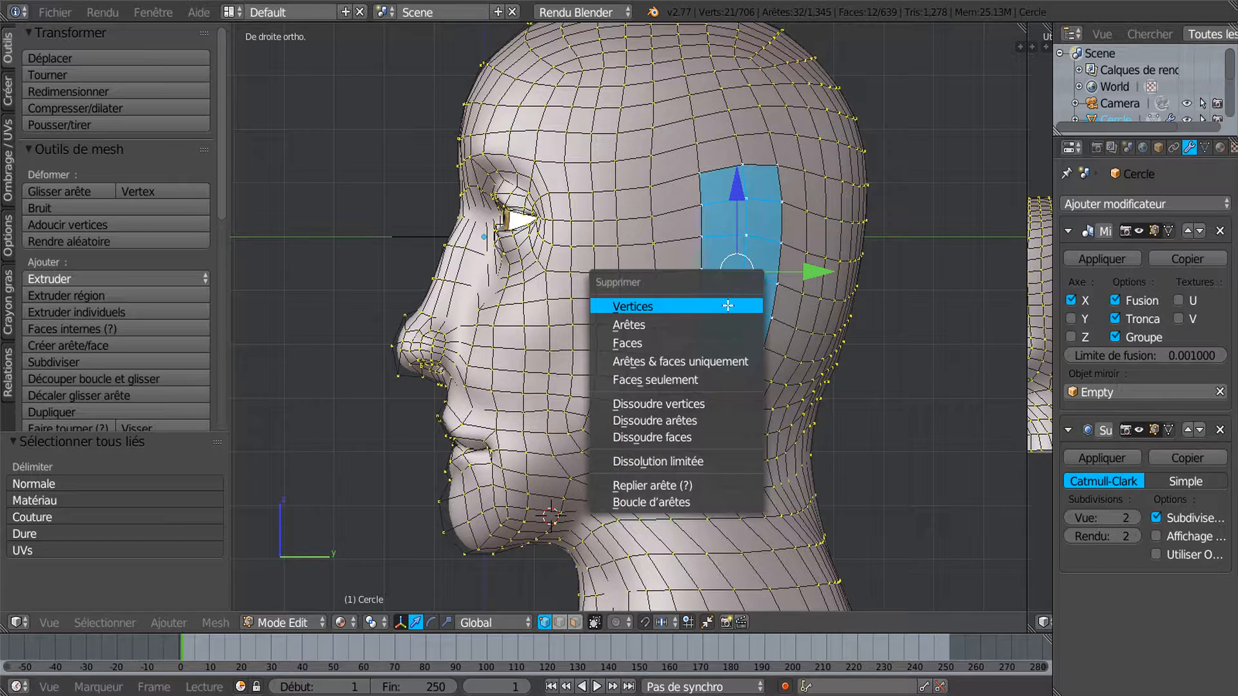
click(727, 306)
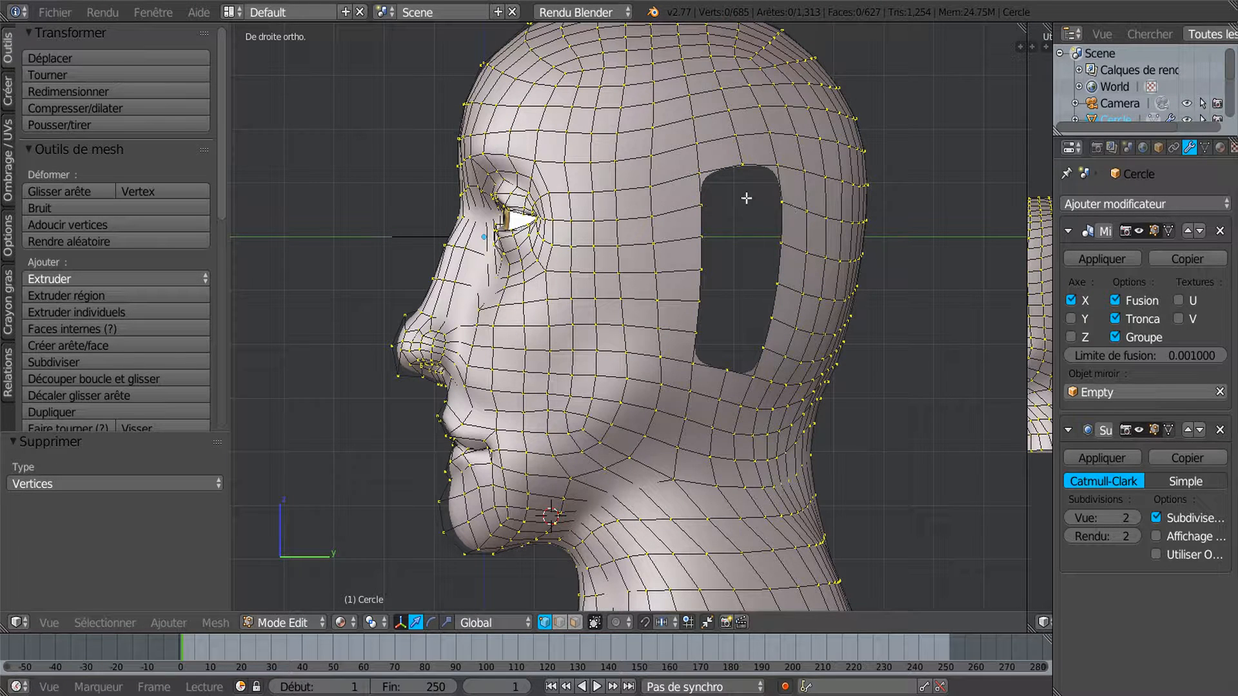
Select the edge loop around the ear hole and round it with LoopTools Relax, using cubic interpolation and 1 iteration
alt+right_click(762, 177)
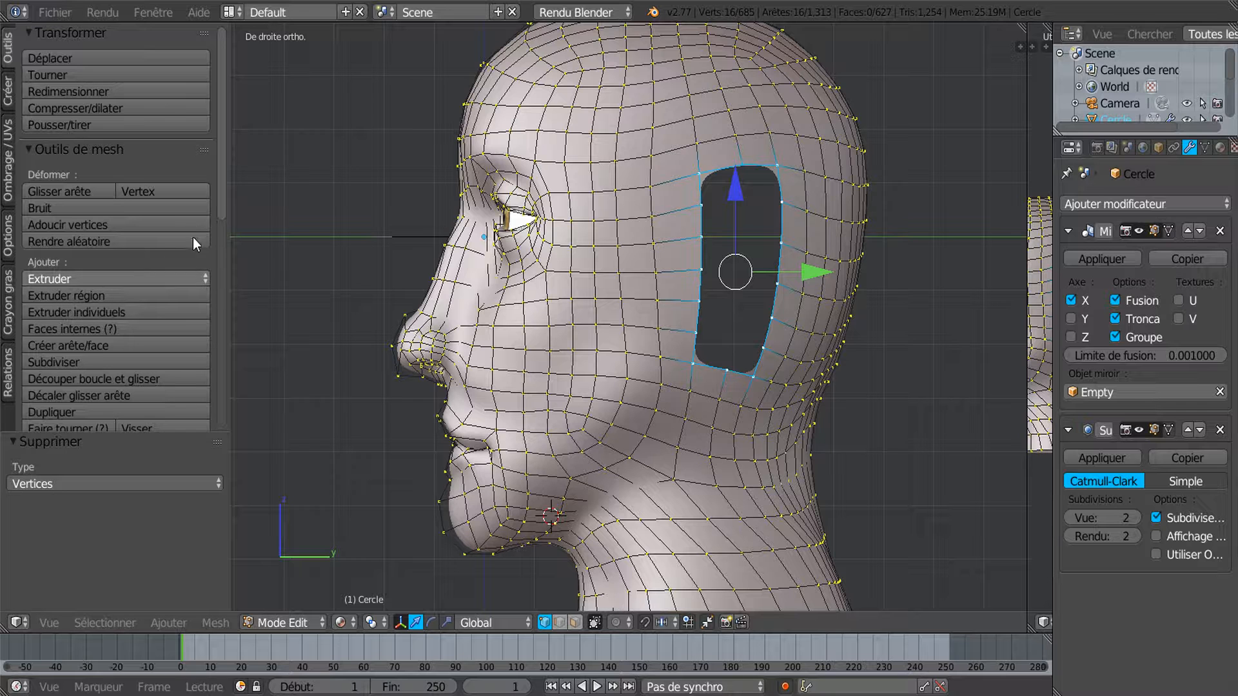
drag(223, 184, 217, 422)
click(87, 401)
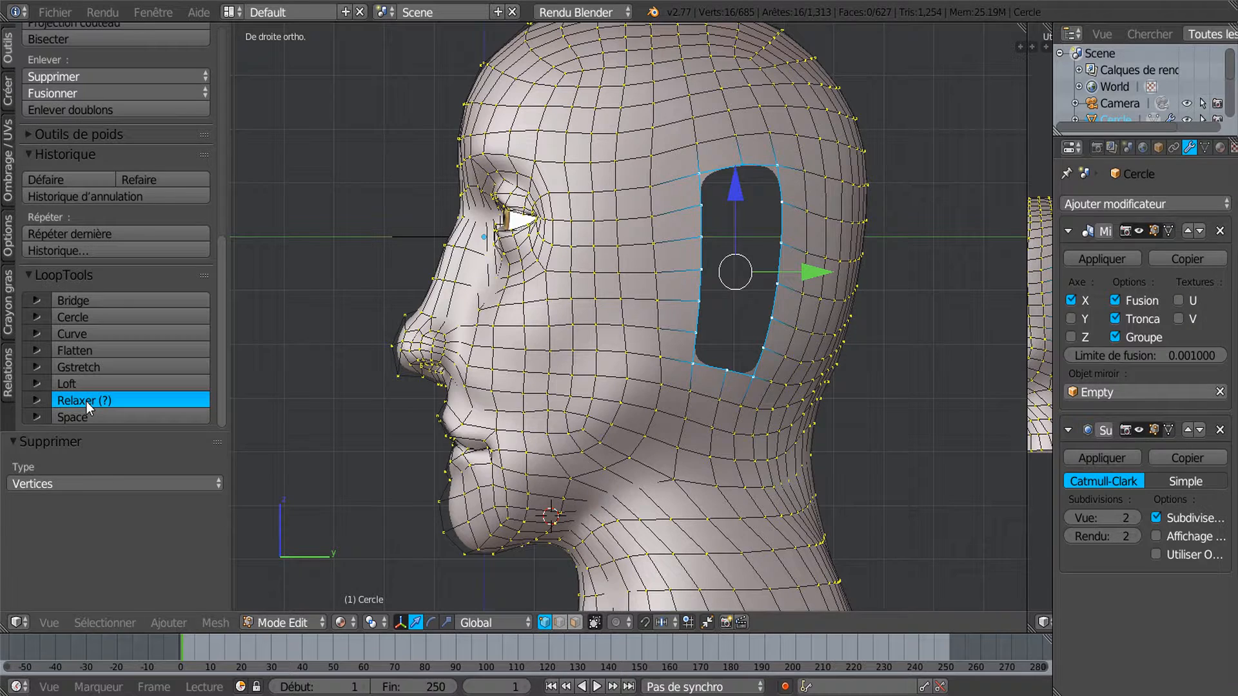
click(87, 400)
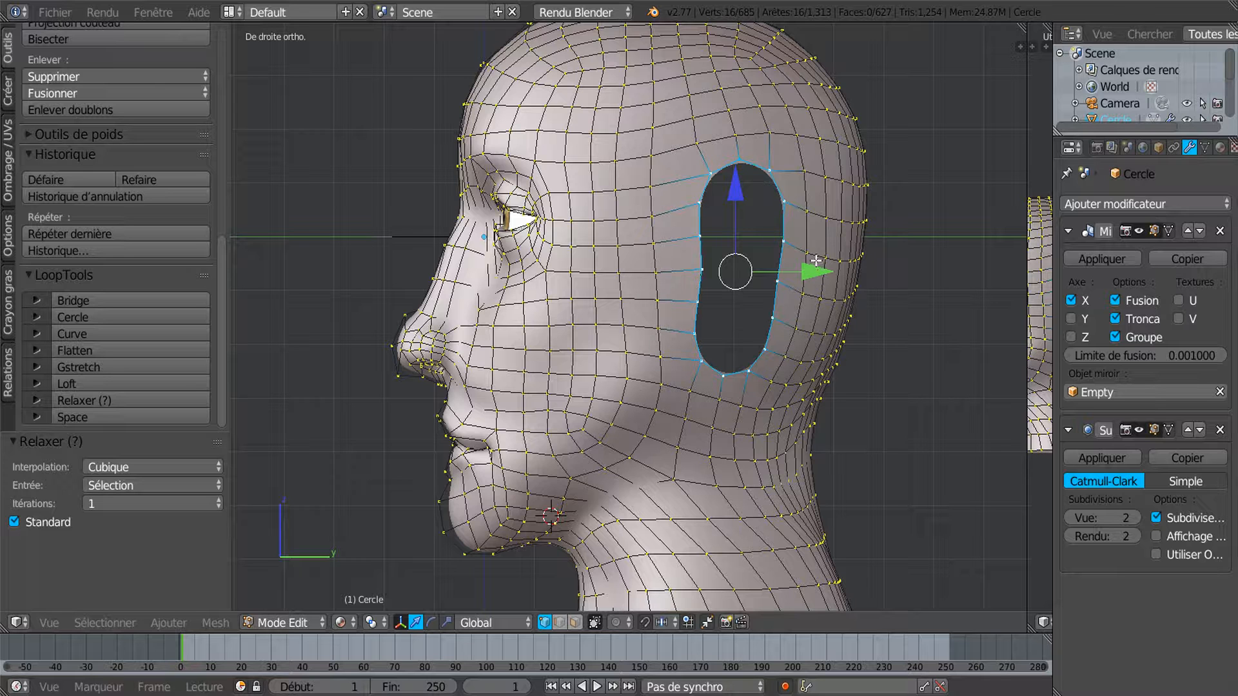
Move the ear hole's edge loop by -0.310 along Y and check its position from the front and side
drag(809, 272, 793, 283)
mouse_move(793, 283)
middle_down()
mouse_move(818, 354)
mouse_move(915, 277)
mouse_move(720, 277)
mouse_move(769, 288)
middle_up()
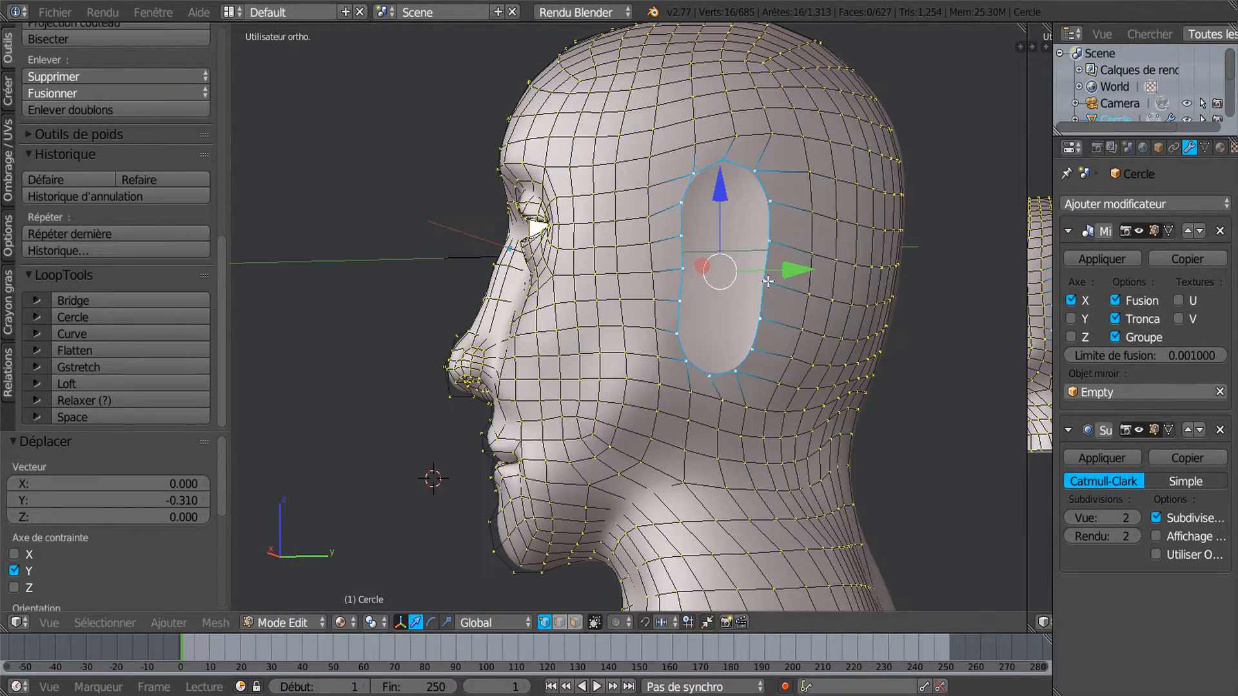
middle_drag(725, 412, 716, 414)
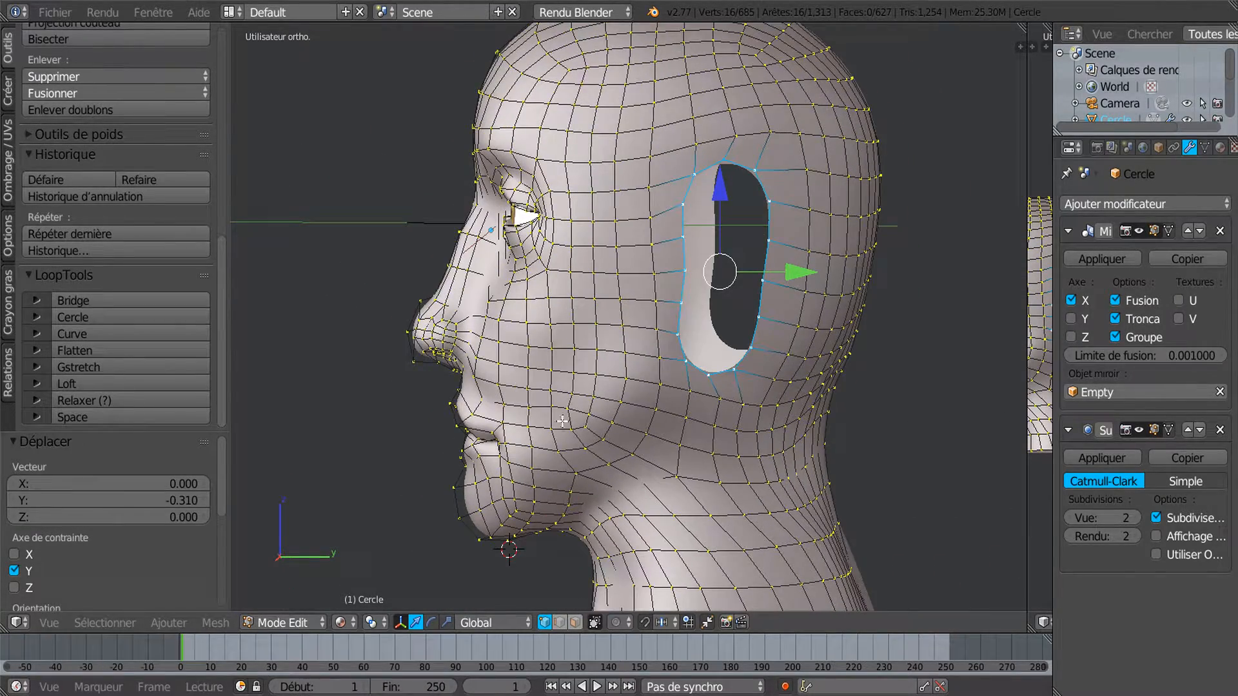
key(KP_1)
key(KP_3)
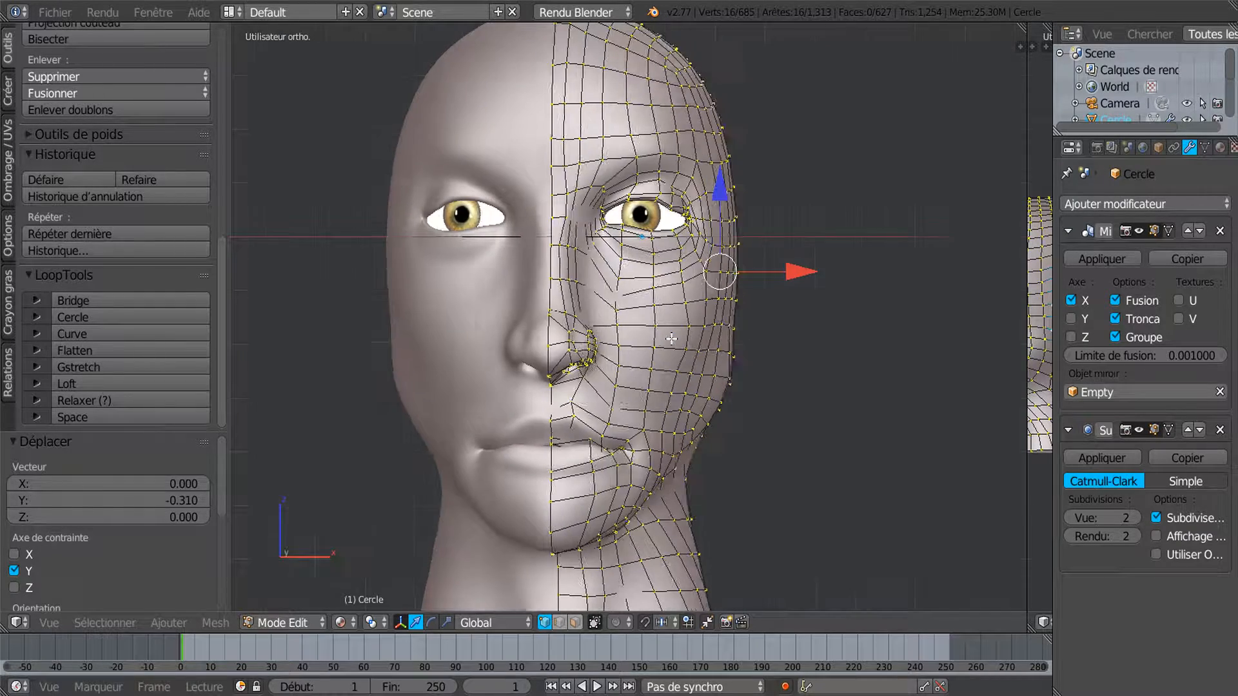
Slide the vertex directly above the ear hole along its edge by a factor of 0.135
shift+middle_drag(809, 222, 794, 289)
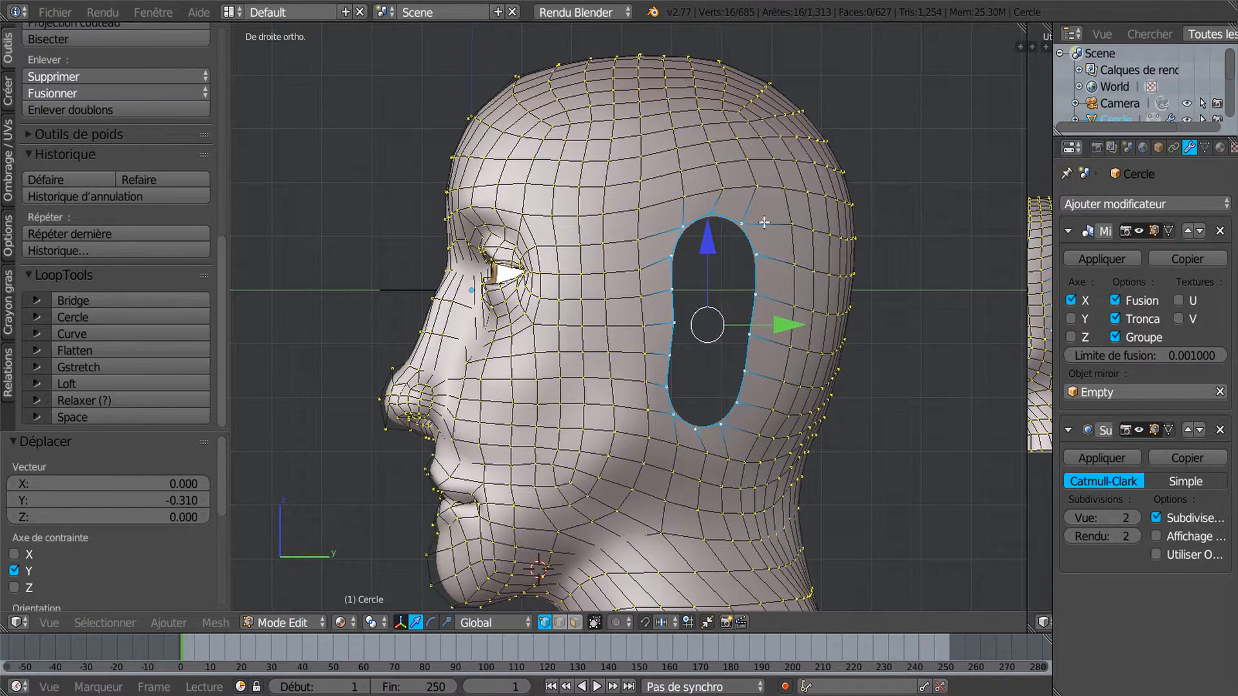
right_click(750, 176)
right_click(719, 189)
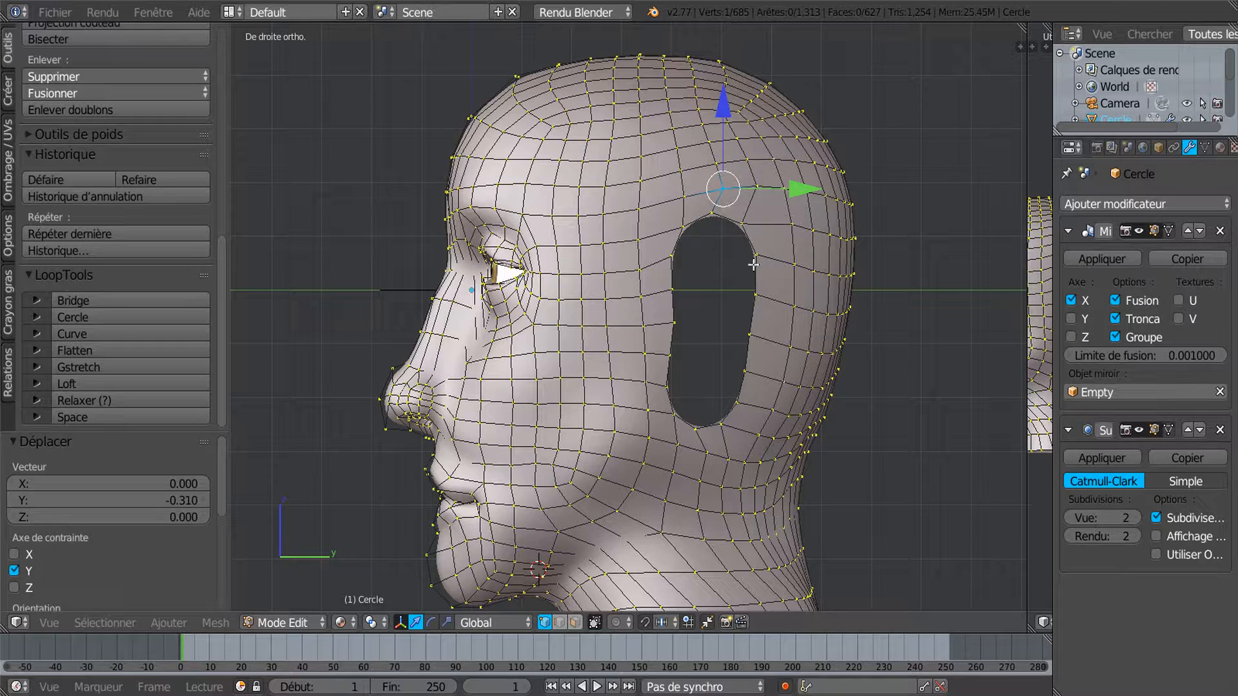
key(shift+v)
click(776, 325)
click(775, 326)
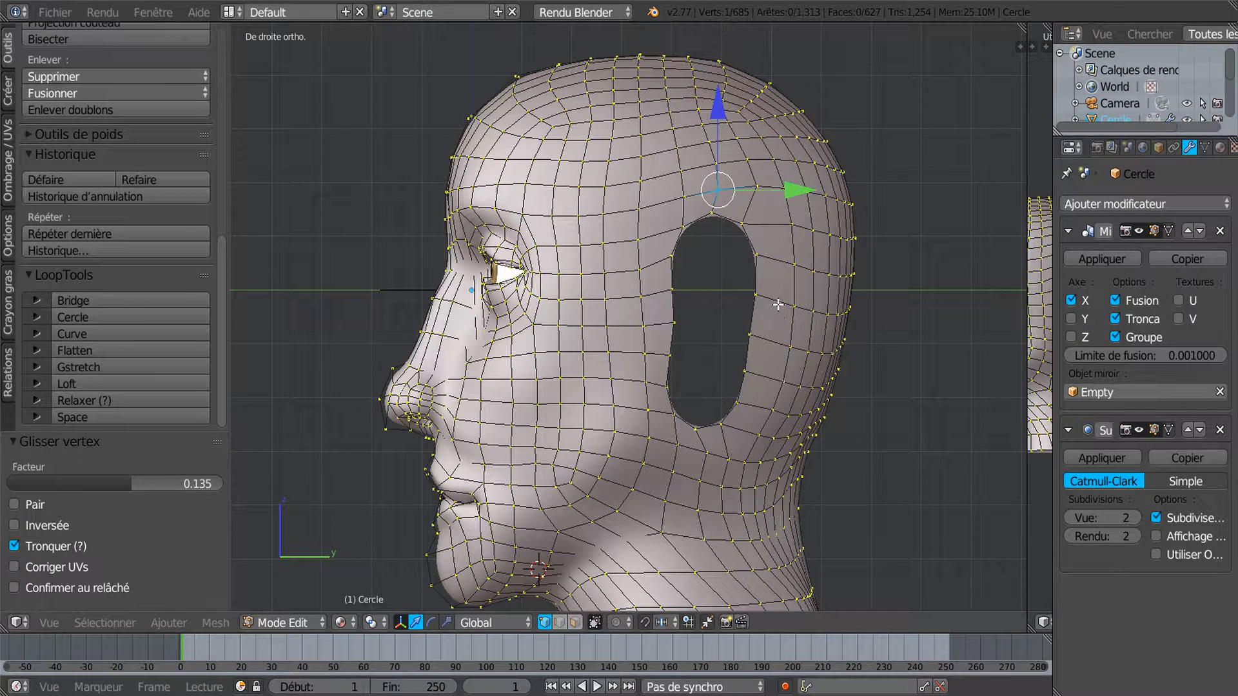
Slide the next vertex above and behind the ear hole by a factor of 0.293, plus a further 0.114
key(shift+v)
click(754, 232)
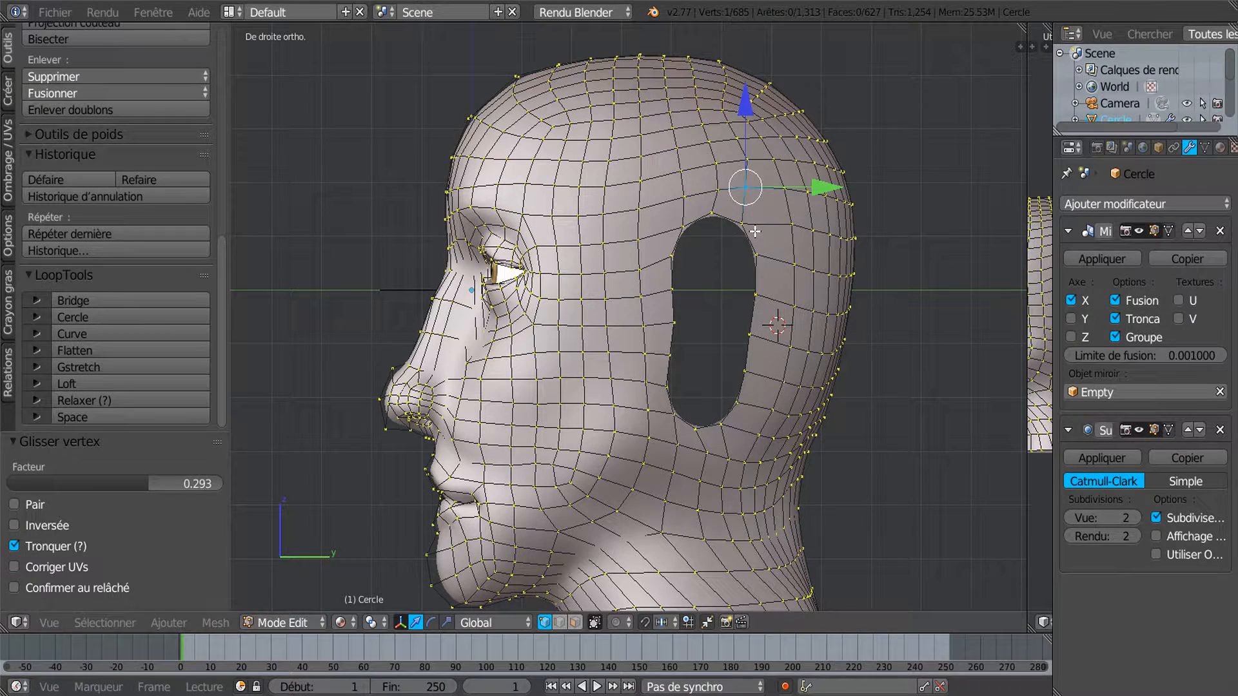
middle_drag(801, 258, 785, 250)
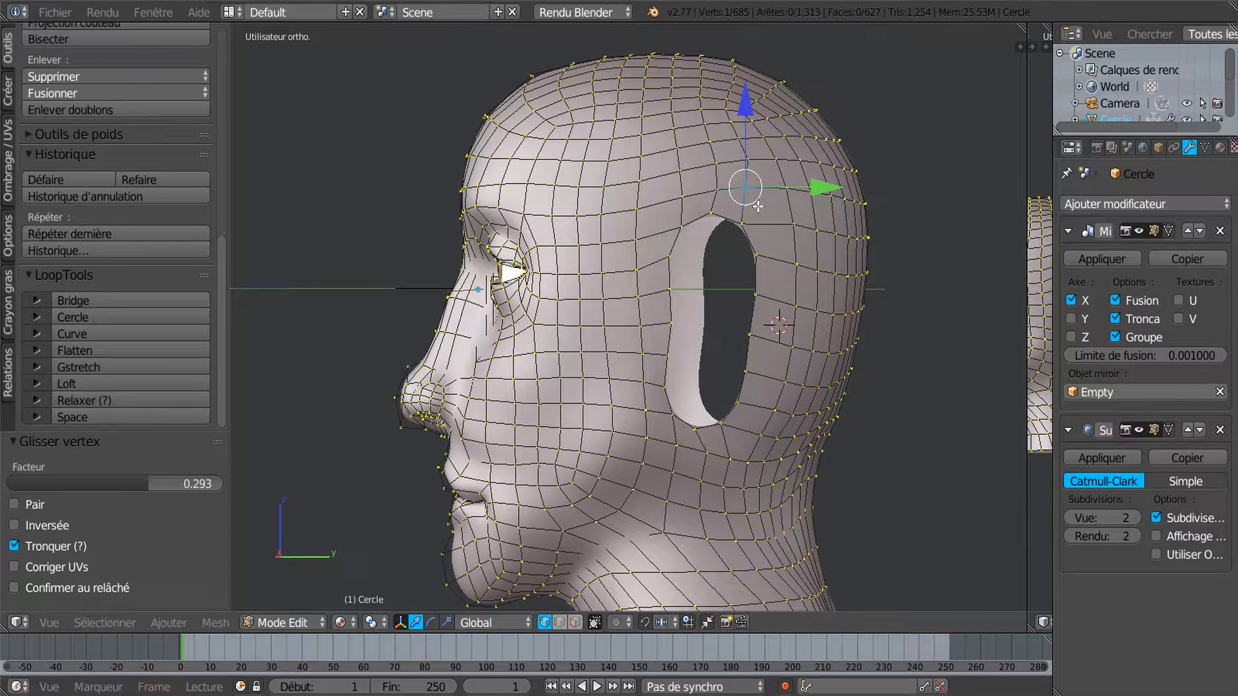
key(shift+v)
click(793, 279)
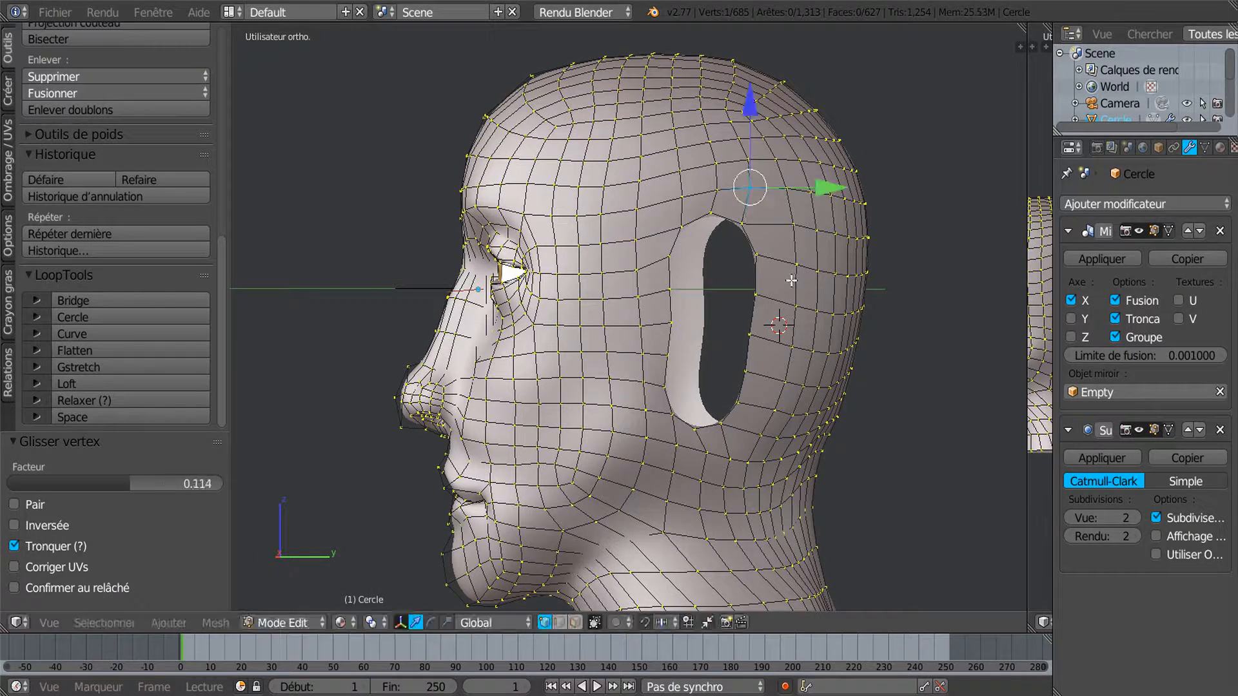
Select the column of seven vertices behind the ear hole and edge-slide it toward the hole by a factor of -0.348
click(794, 226)
shift+click(795, 264)
shift+click(795, 304)
shift+click(792, 348)
shift+click(783, 383)
shift+click(774, 410)
shift+click(760, 436)
key(g)
key(g)
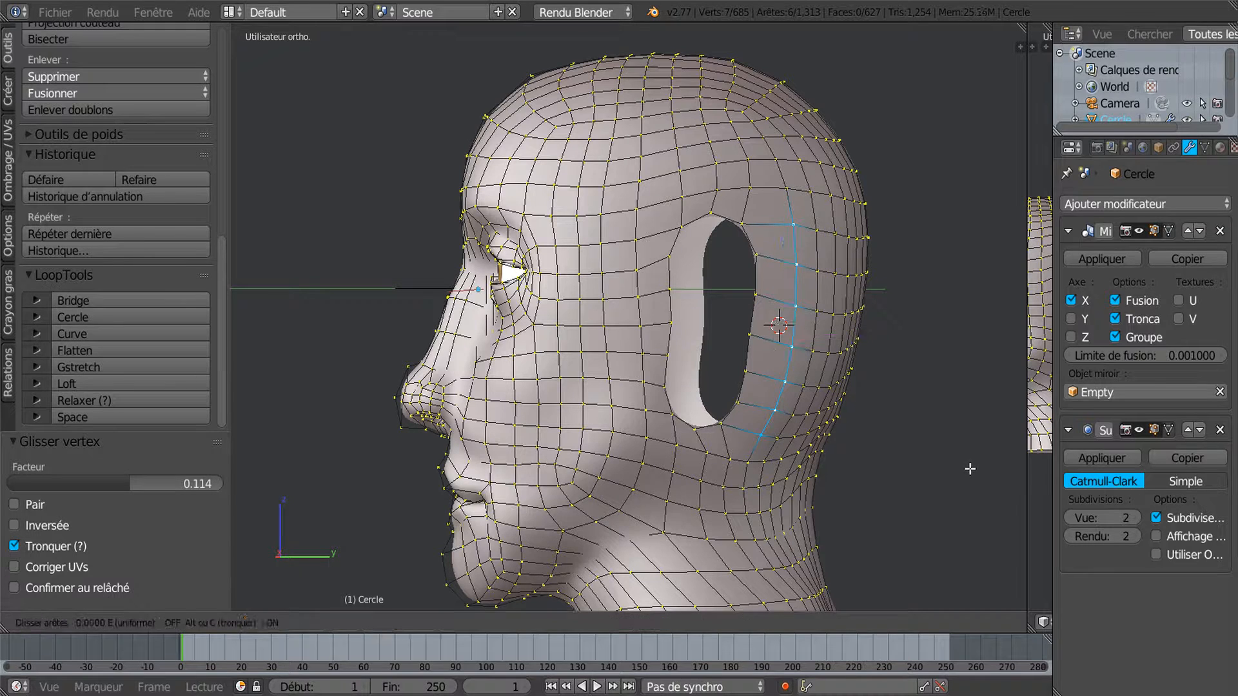
click(961, 466)
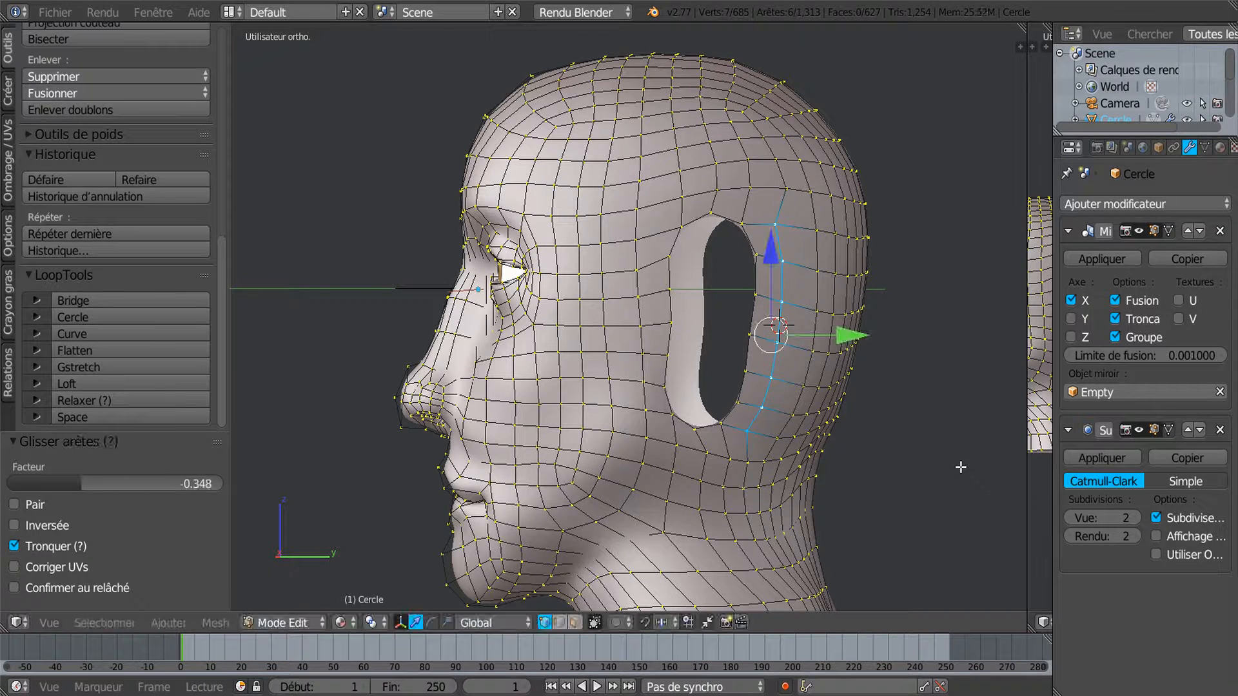
Slide the top vertex of the column behind the ear hole by a factor of 0.164
right_click(793, 216)
key(g)
key(g)
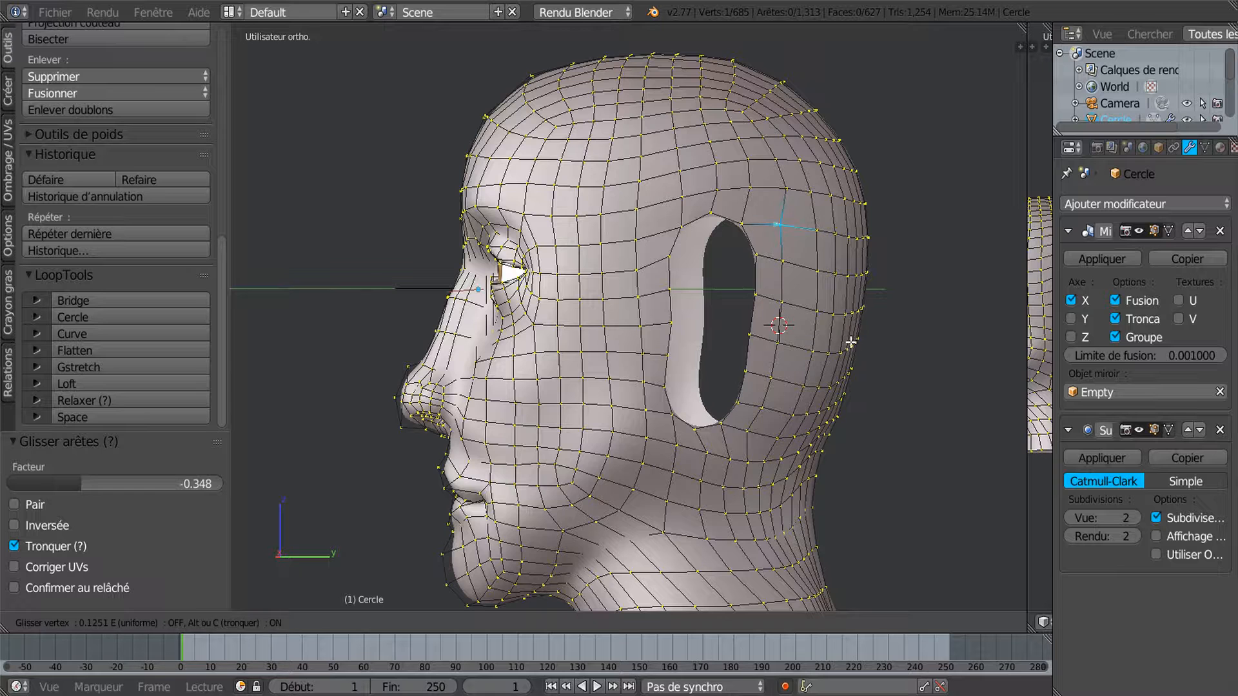
click(848, 348)
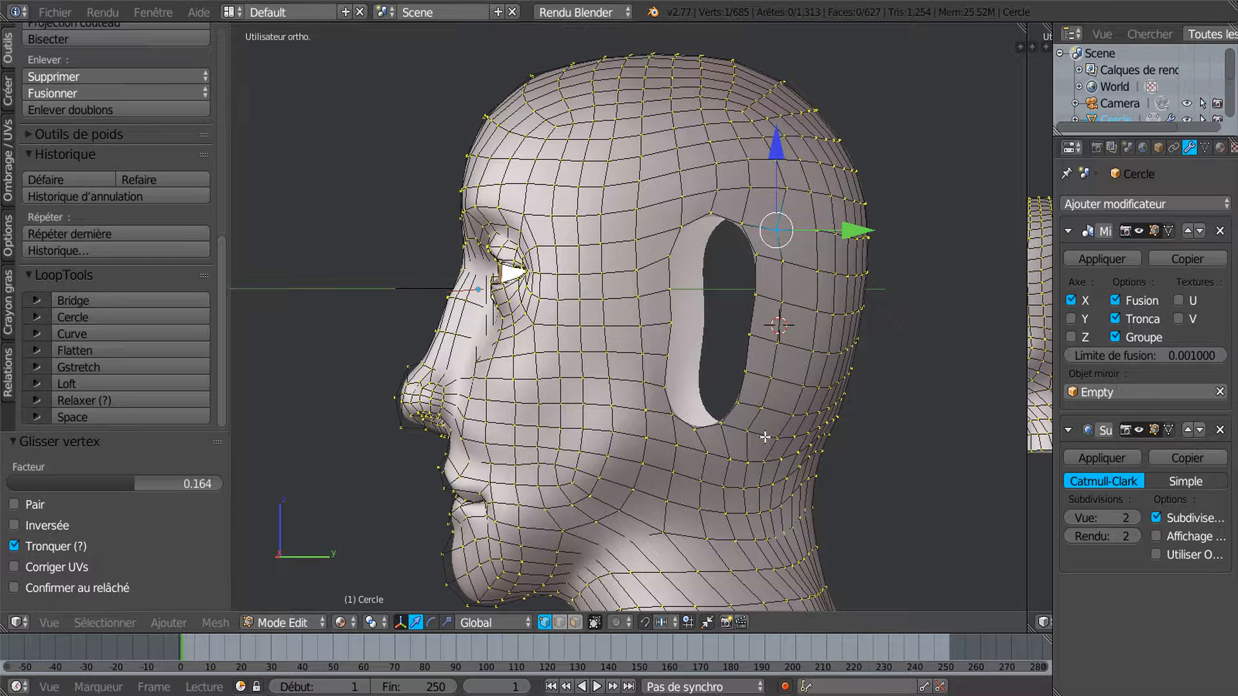
Select the nine-vertex column behind the ear hole, including two vertices above it, and smooth it with LoopTools Relax at 1 iteration
right_click(777, 160)
shift+right_click(784, 187)
shift+right_click(782, 261)
shift+right_click(781, 303)
shift+right_click(777, 341)
shift+right_click(771, 377)
shift+right_click(762, 408)
shift+right_click(747, 431)
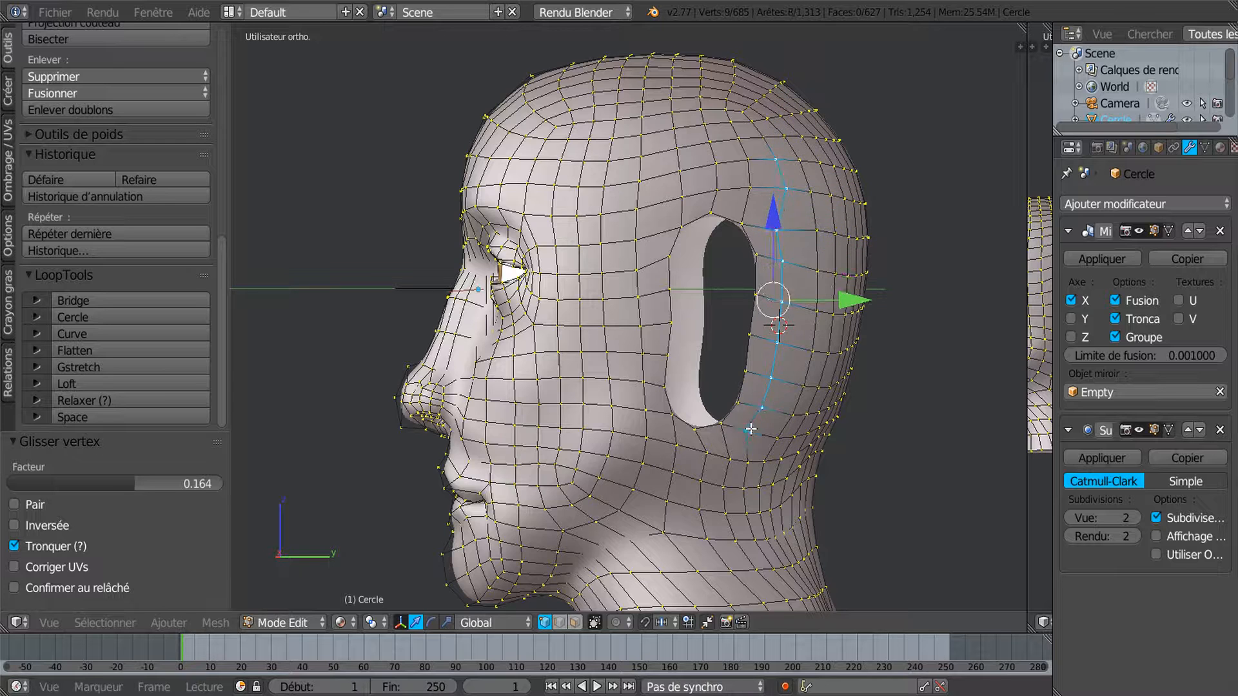
click(136, 400)
click(139, 395)
Slide the top vertex of the ear hole's rim along its edge in three passes, the last with a factor of 0.196
middle_drag(758, 248, 724, 253)
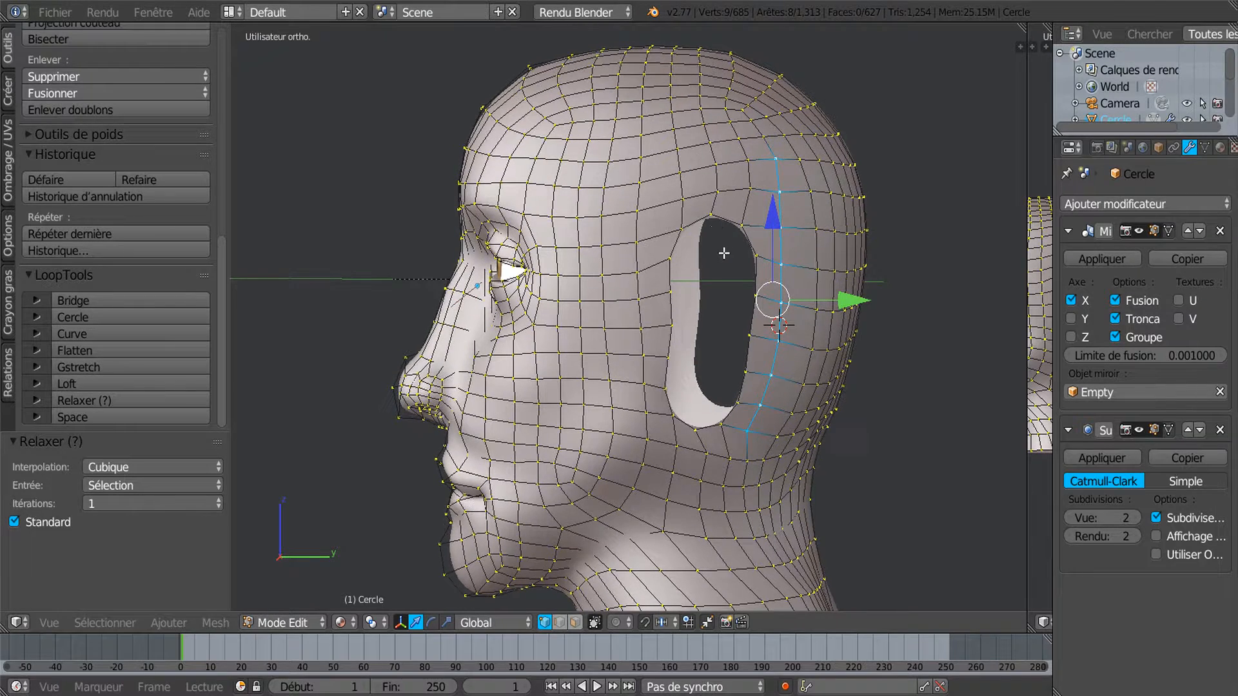
right_click(700, 236)
key(shift+v)
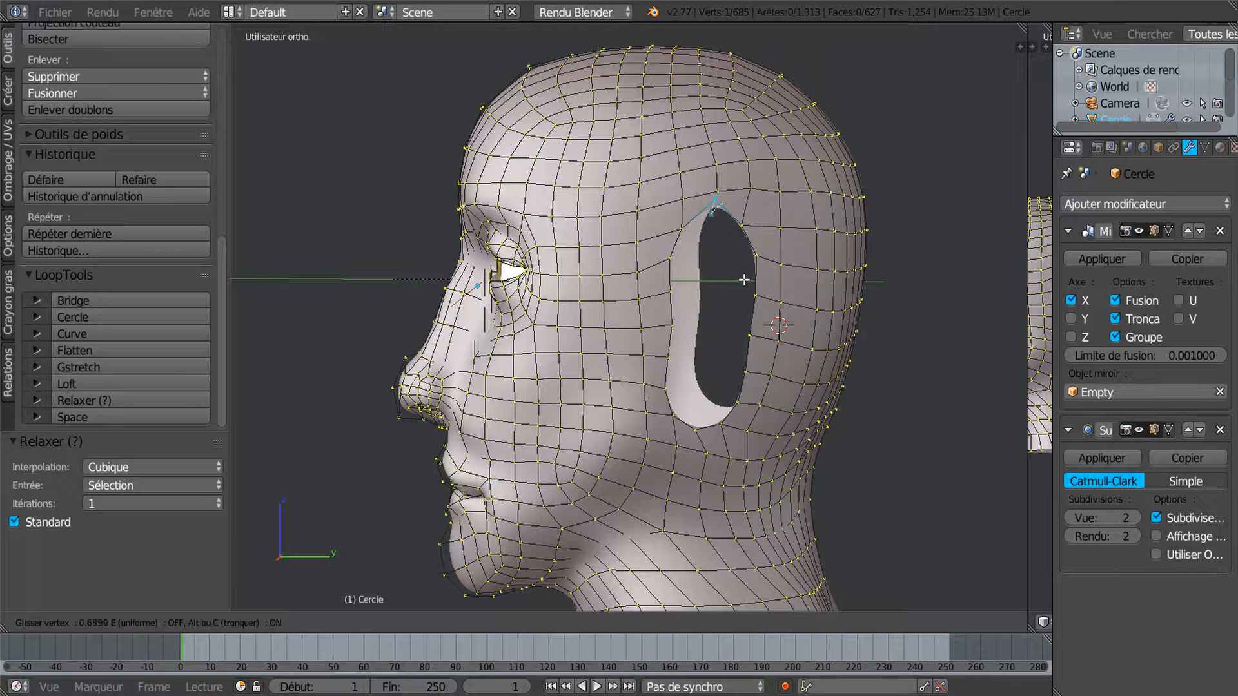
click(738, 285)
key(shift+v)
click(740, 287)
key(shift+v)
click(743, 302)
In the right side view, move the vertices on the ear hole's rear rim backward along Y, the lowest by 0.116
middle_drag(769, 348, 757, 336)
scroll(757, 334, up, 1)
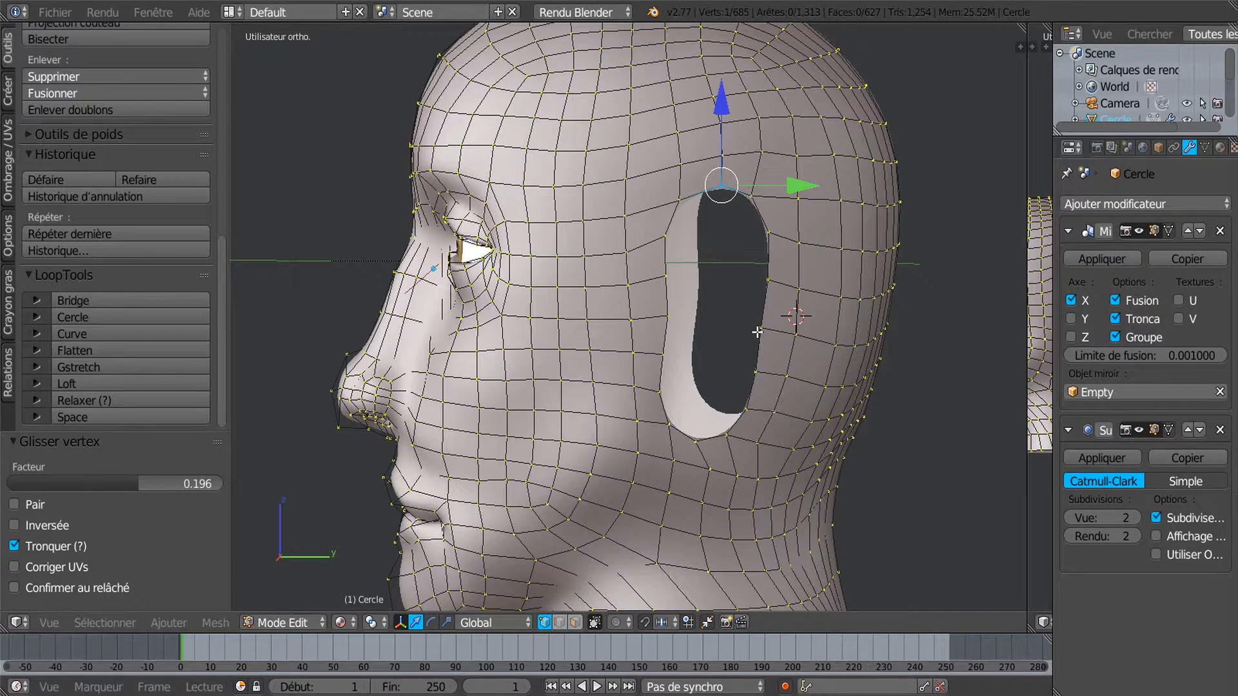
key(KP_3)
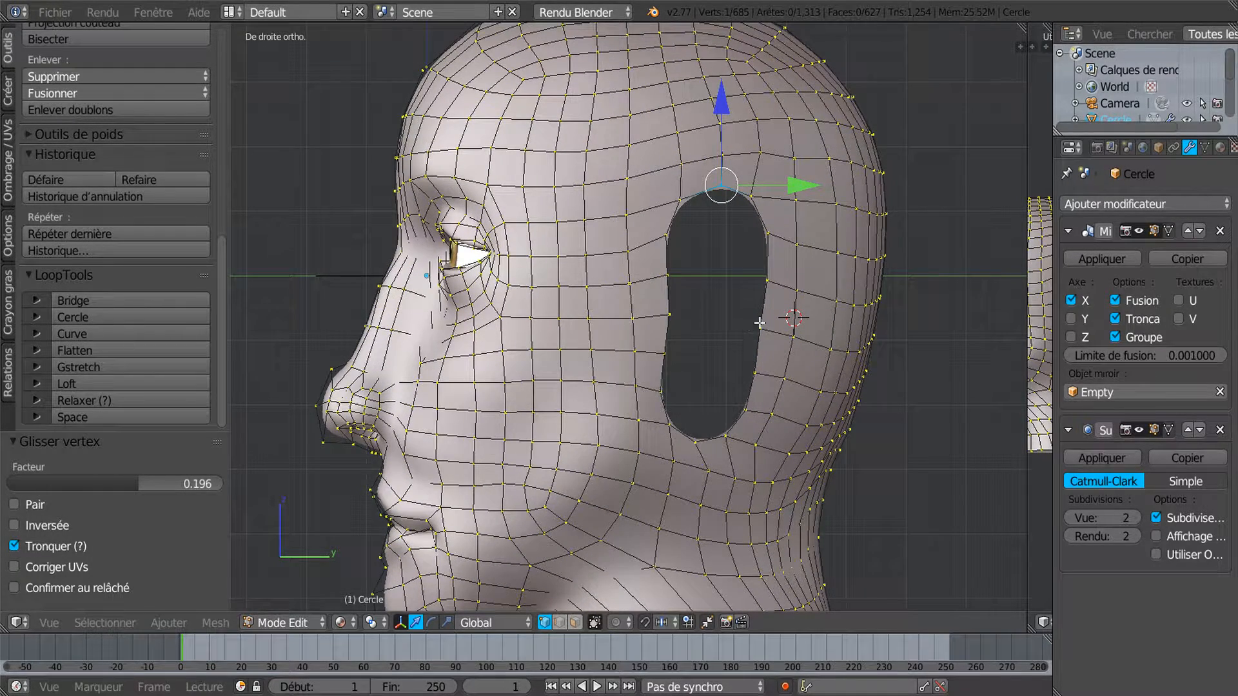
right_click(768, 281)
drag(843, 280, 831, 372)
right_click(753, 375)
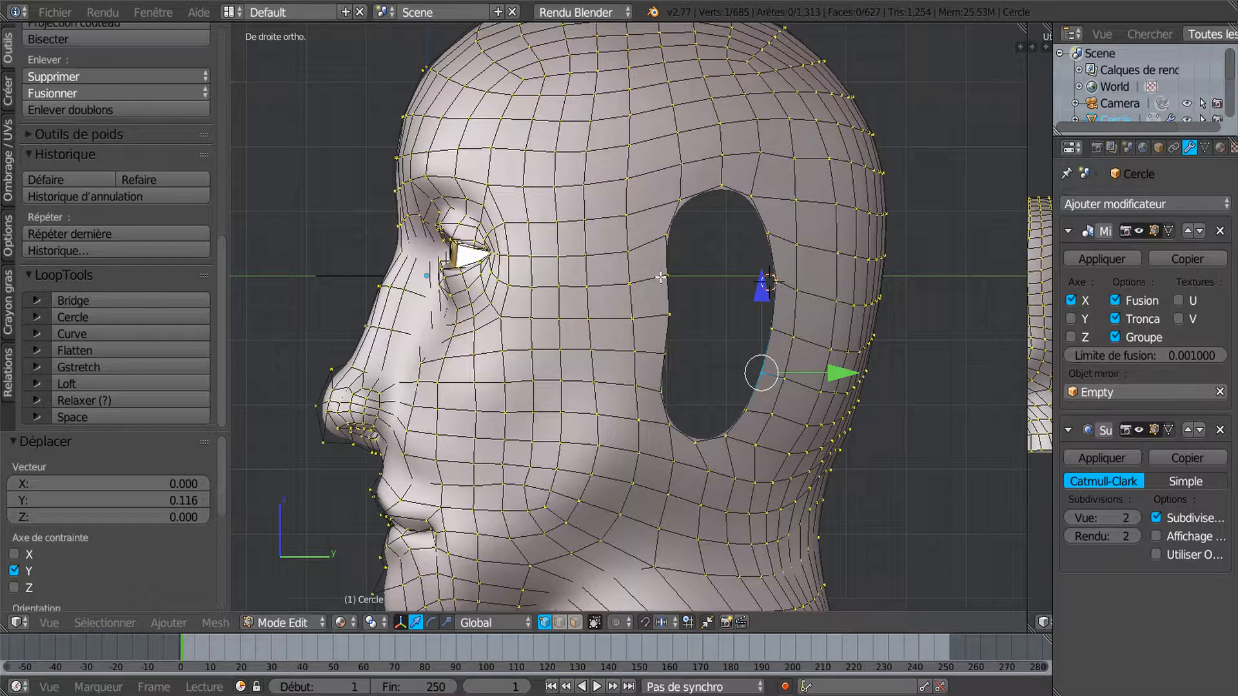
Slide the vertex just below the ear hole toward the face by a factor of 0.311
right_click(674, 420)
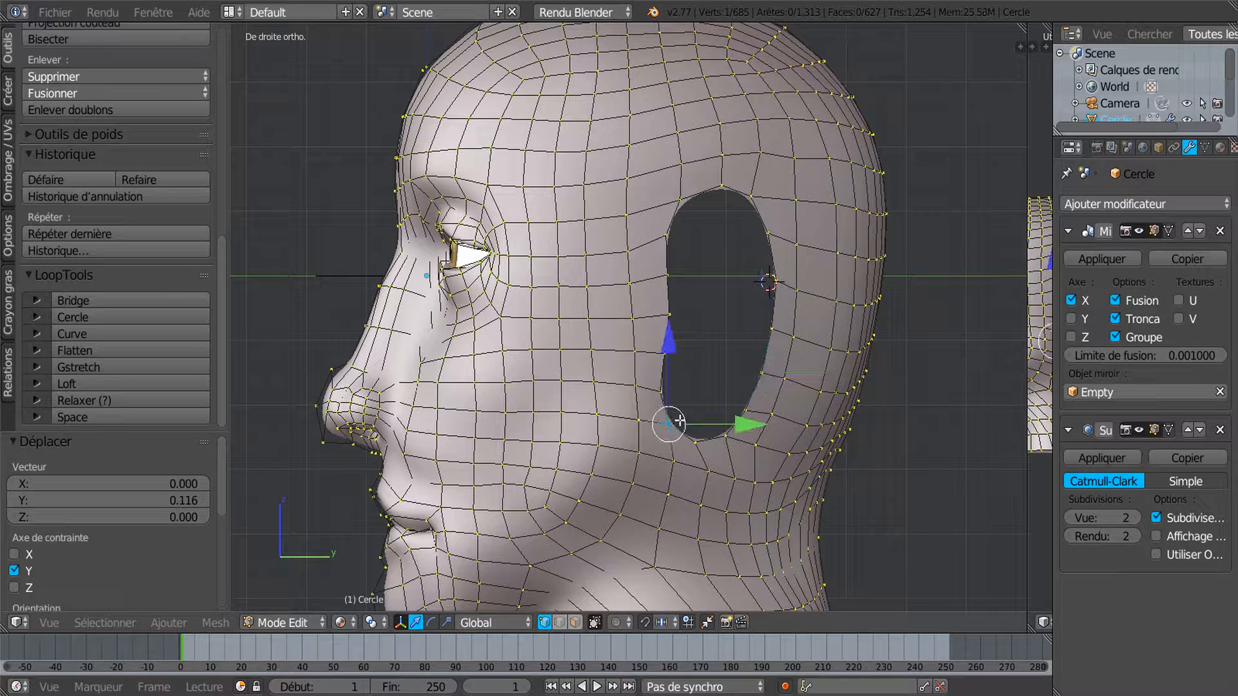
right_click(702, 467)
key(shift+v)
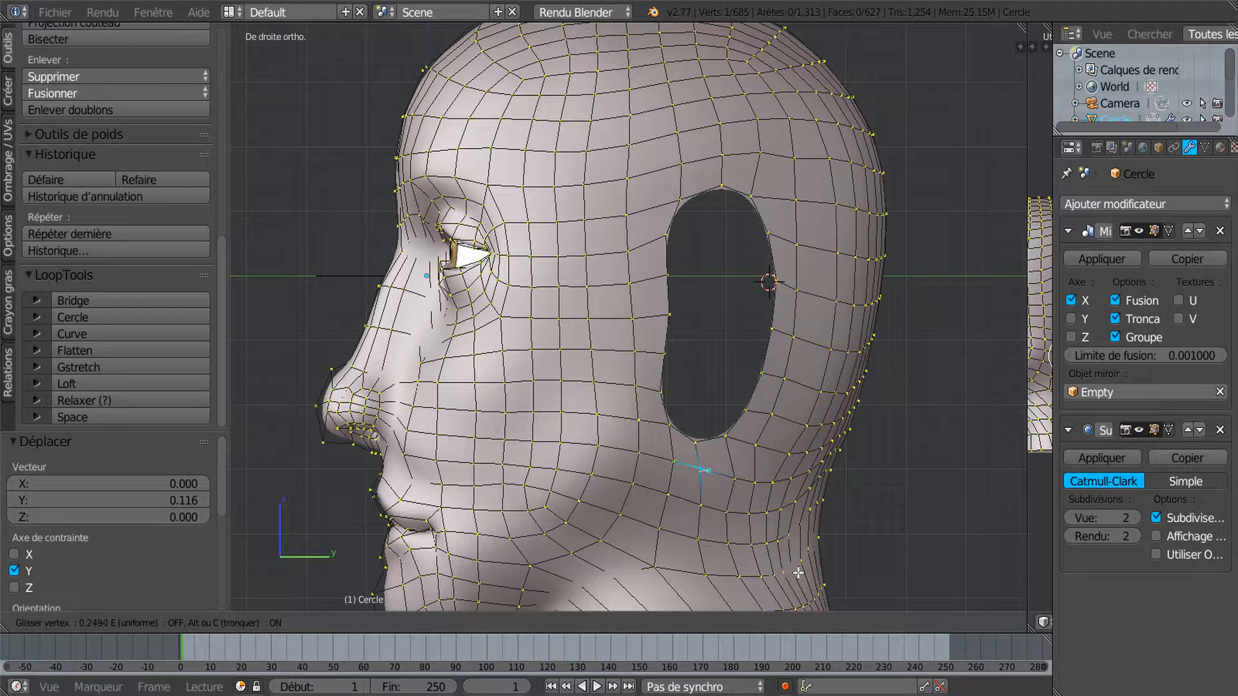
click(798, 573)
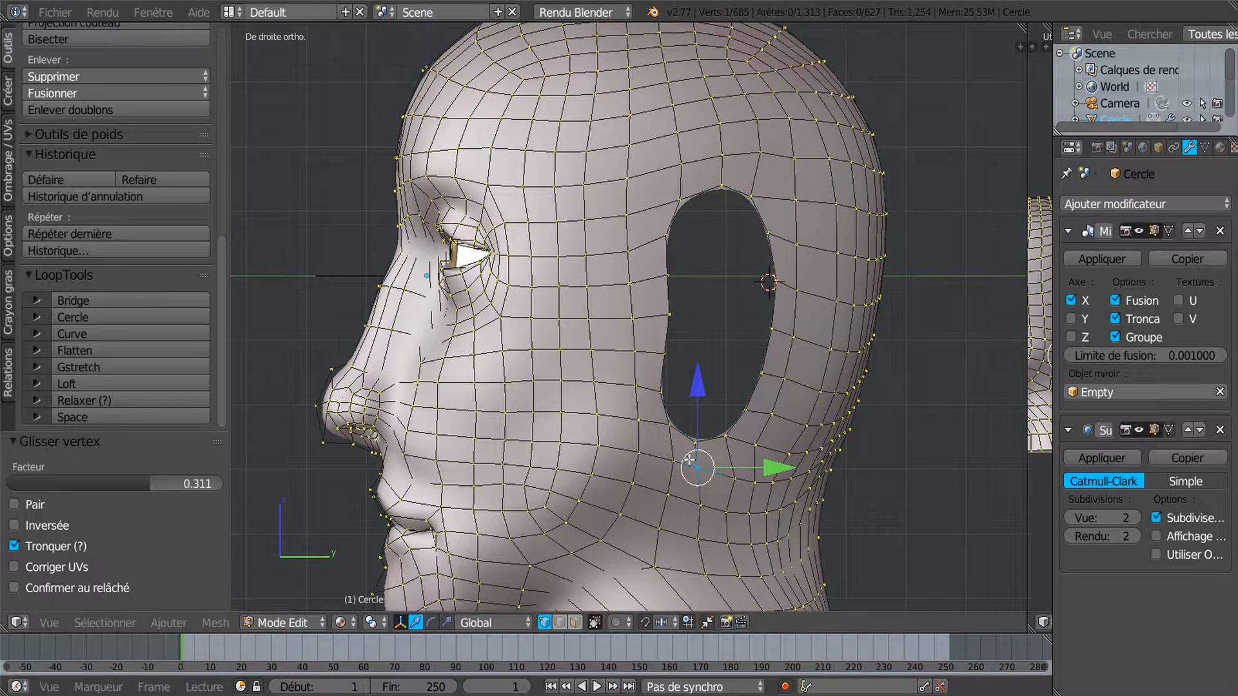
click(668, 422)
Select the three topmost vertices of the ear hole's rim and scale them uniformly to 0.720
alt+right_click(774, 309)
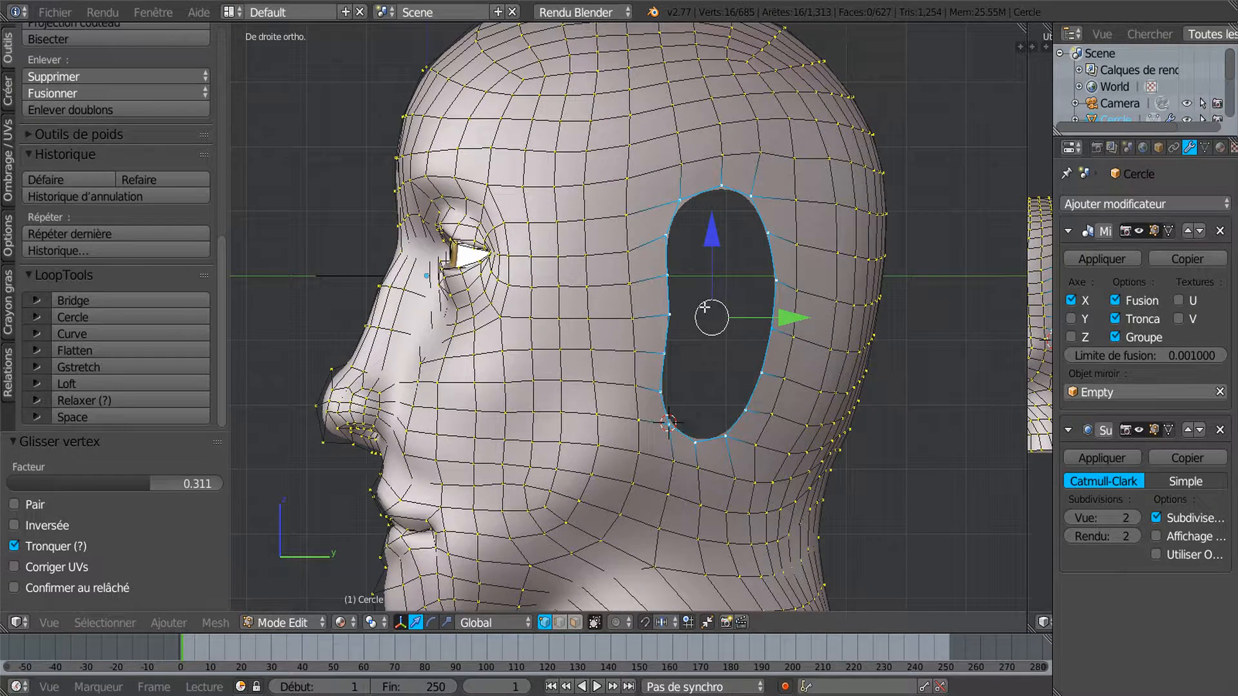
right_click(722, 189)
ctrl+right_click(746, 197)
key(f)
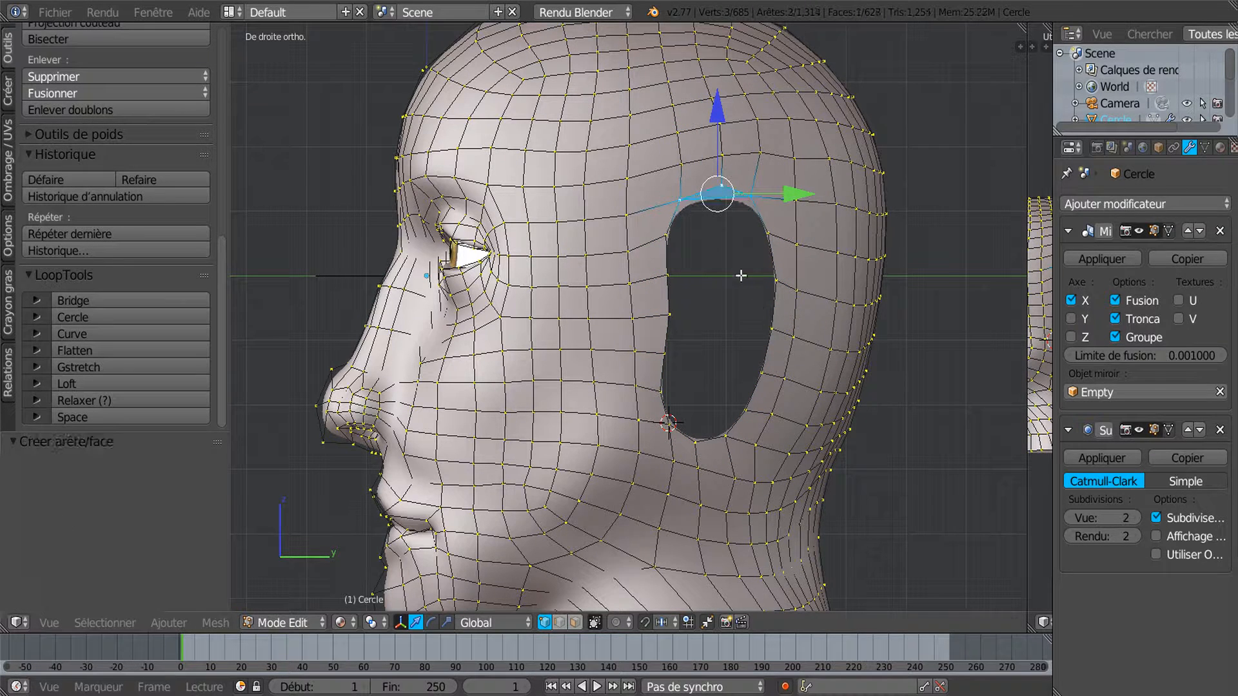
key(ctrl+z)
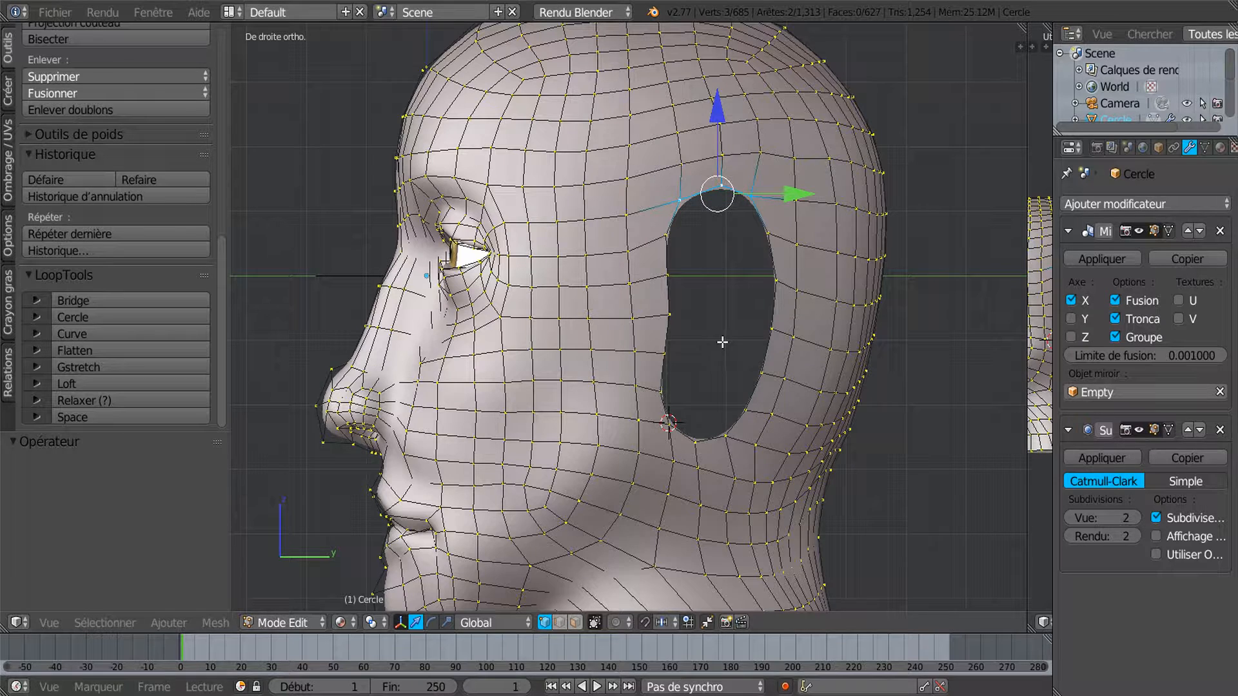
key(s)
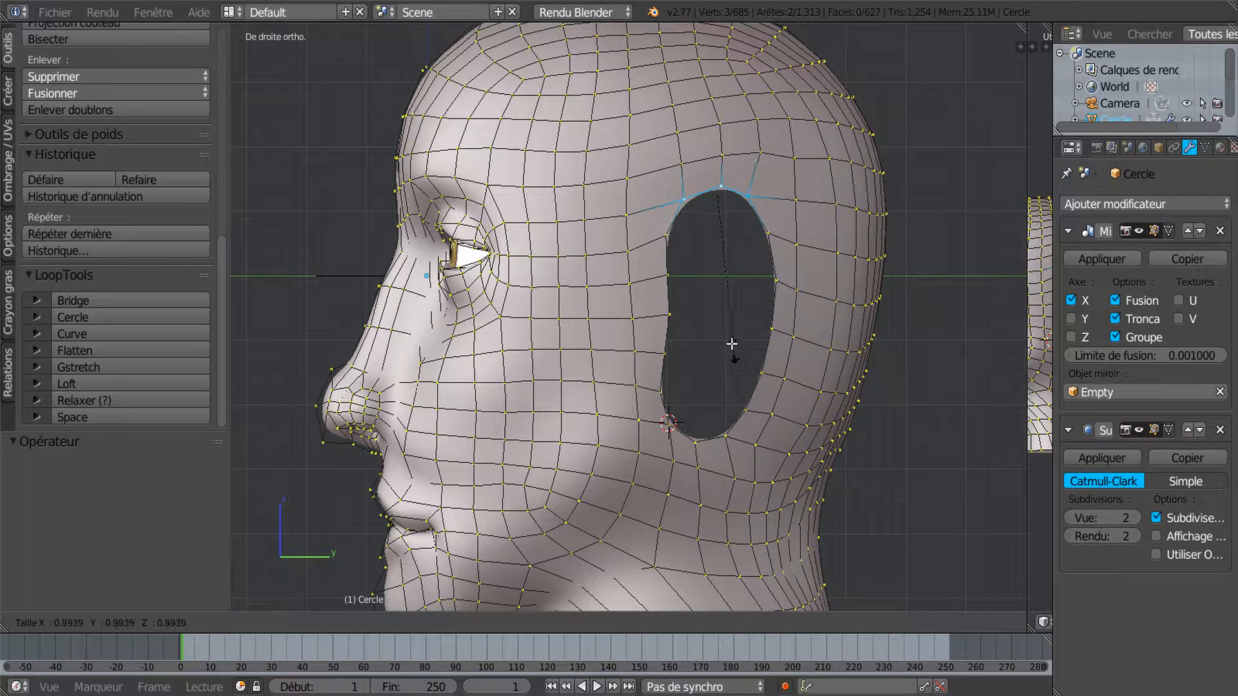
click(725, 325)
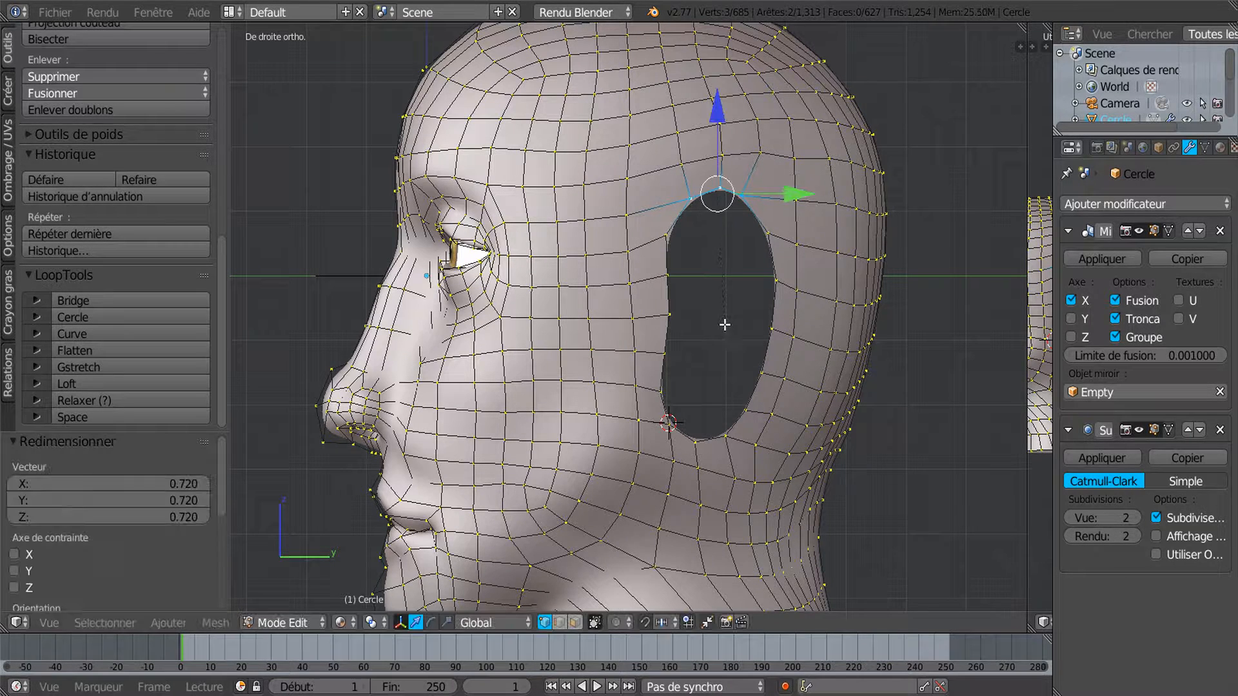
Select the three lowest vertices of the ear hole's rim and scale them uniformly to 0.782
right_click(669, 423)
shift+right_click(696, 443)
shift+right_click(725, 436)
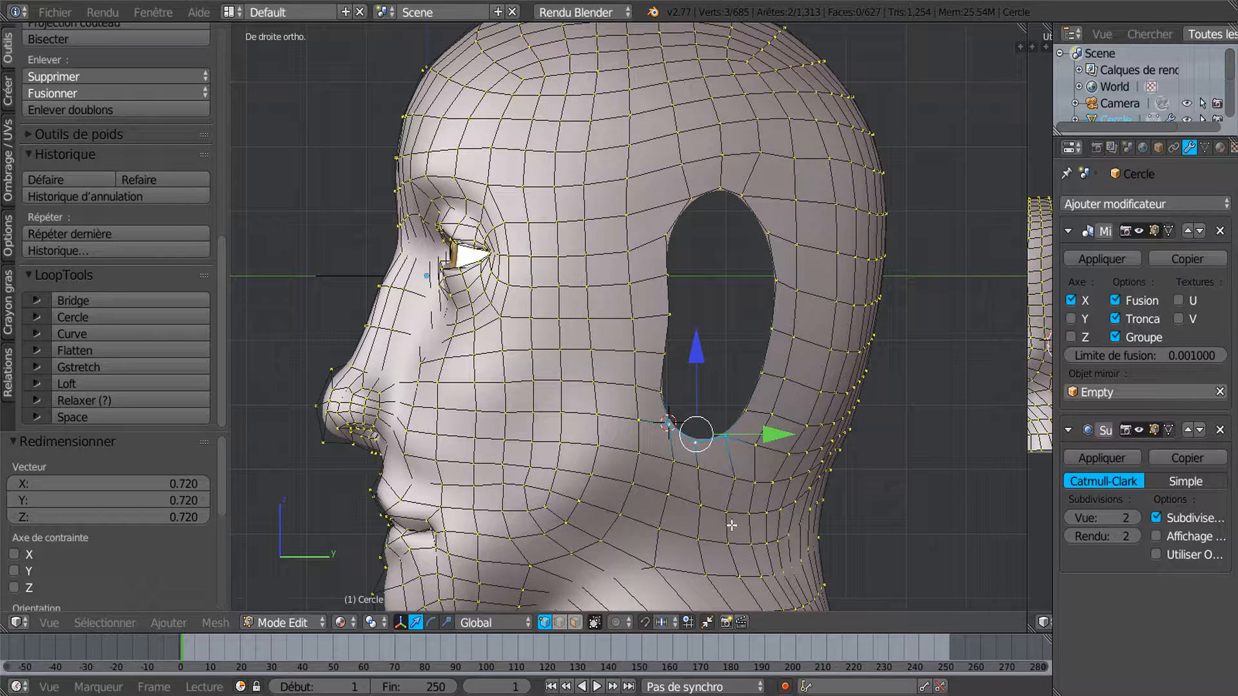
key(s)
click(715, 485)
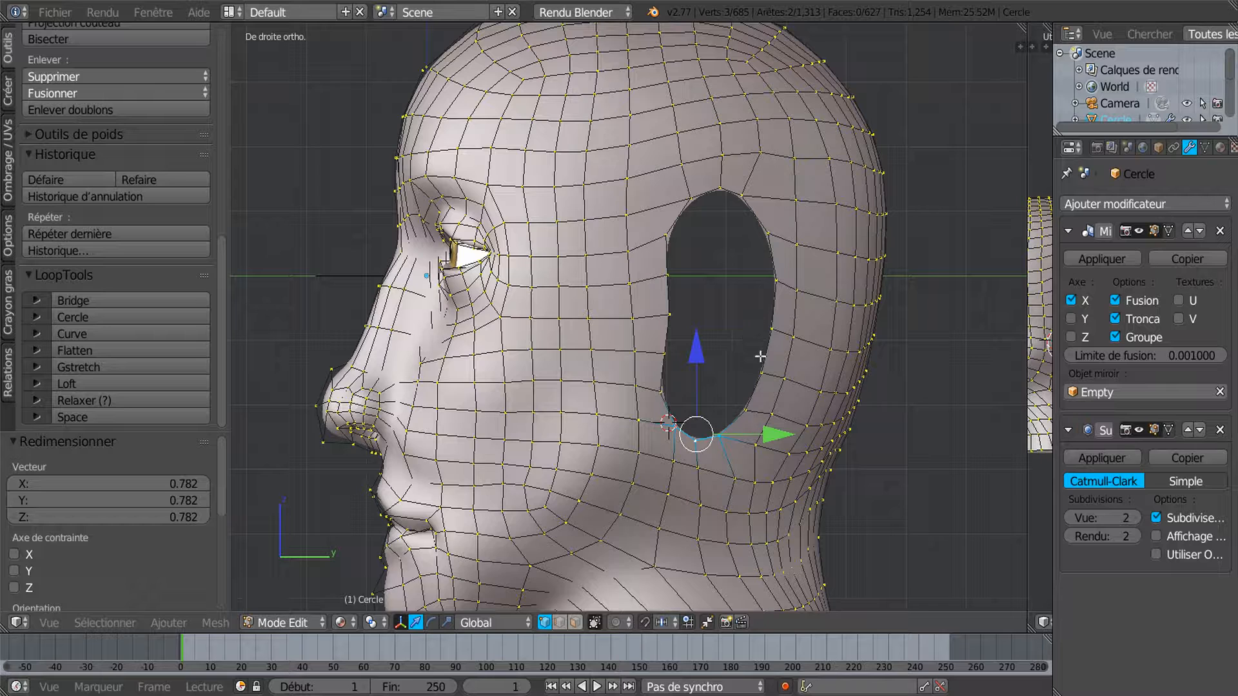
Set the pivot point to the 3D cursor and snap the cursor to the upper front vertex of the ear hole's rim
right_click(665, 237)
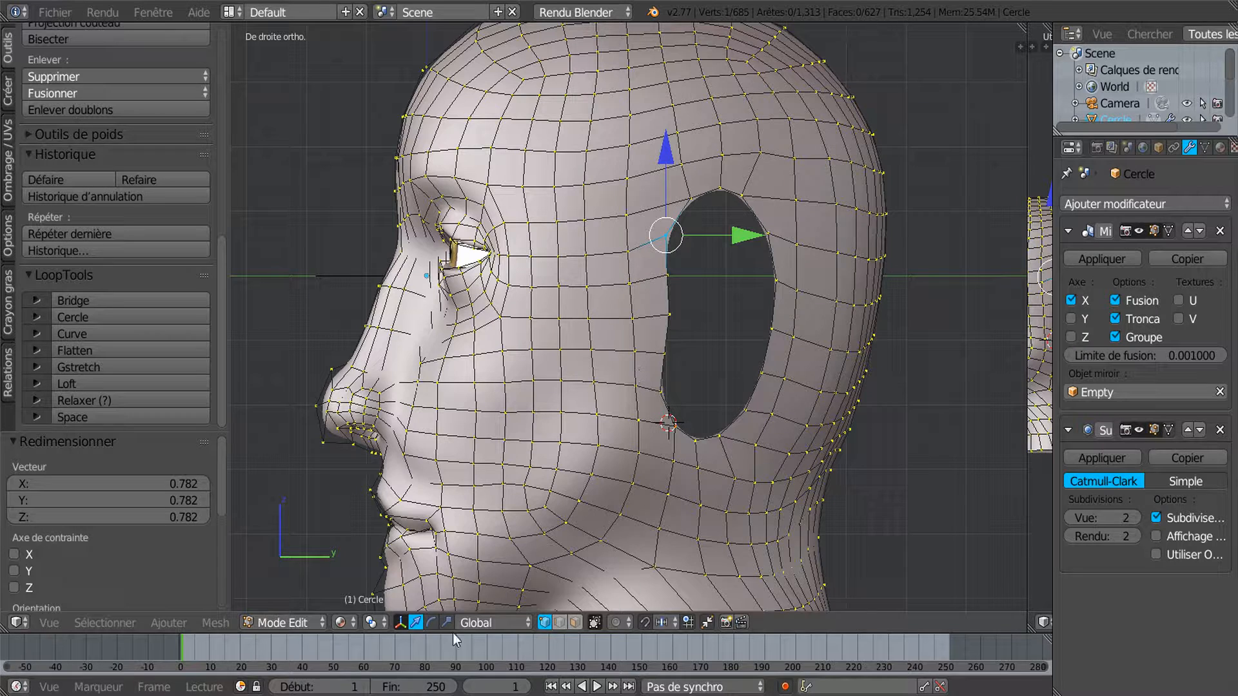
click(370, 622)
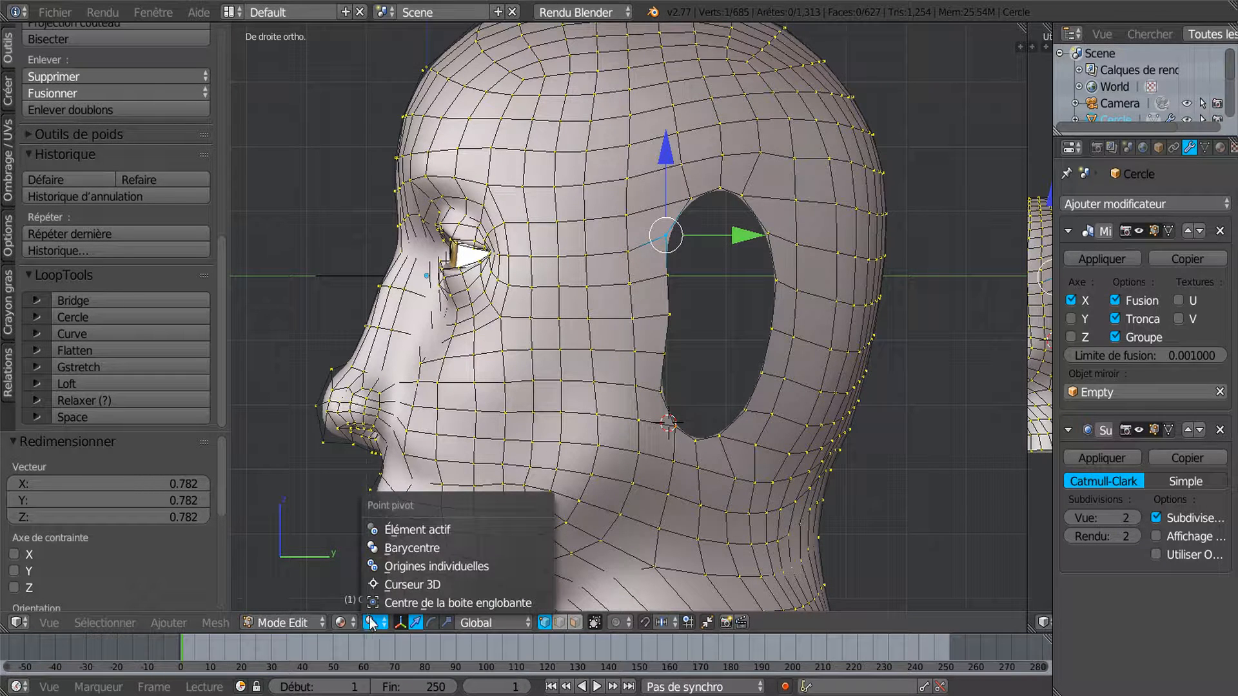
click(401, 585)
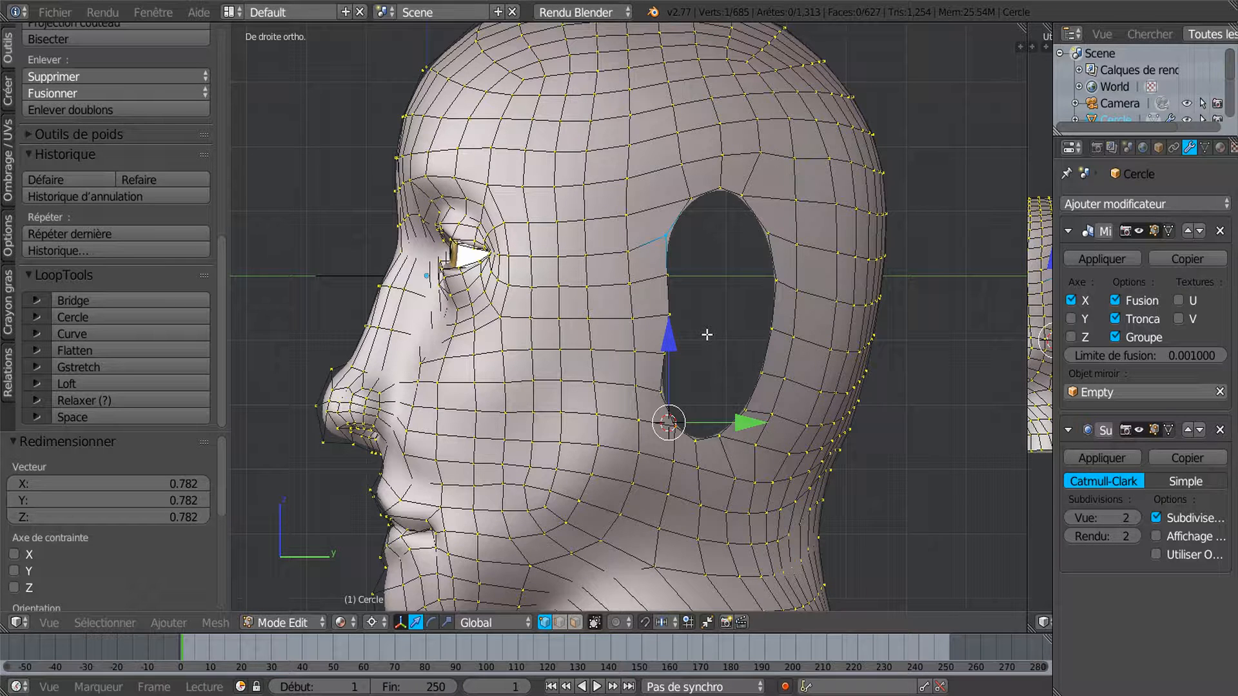
key(shift+s)
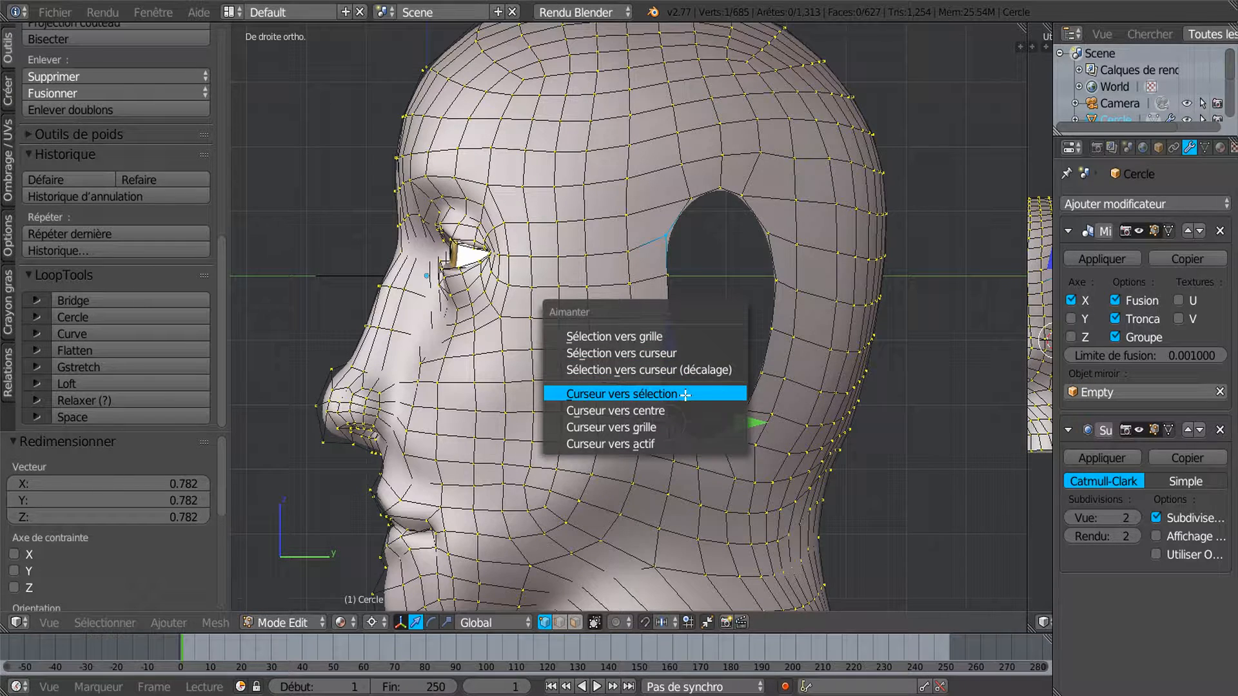
click(651, 394)
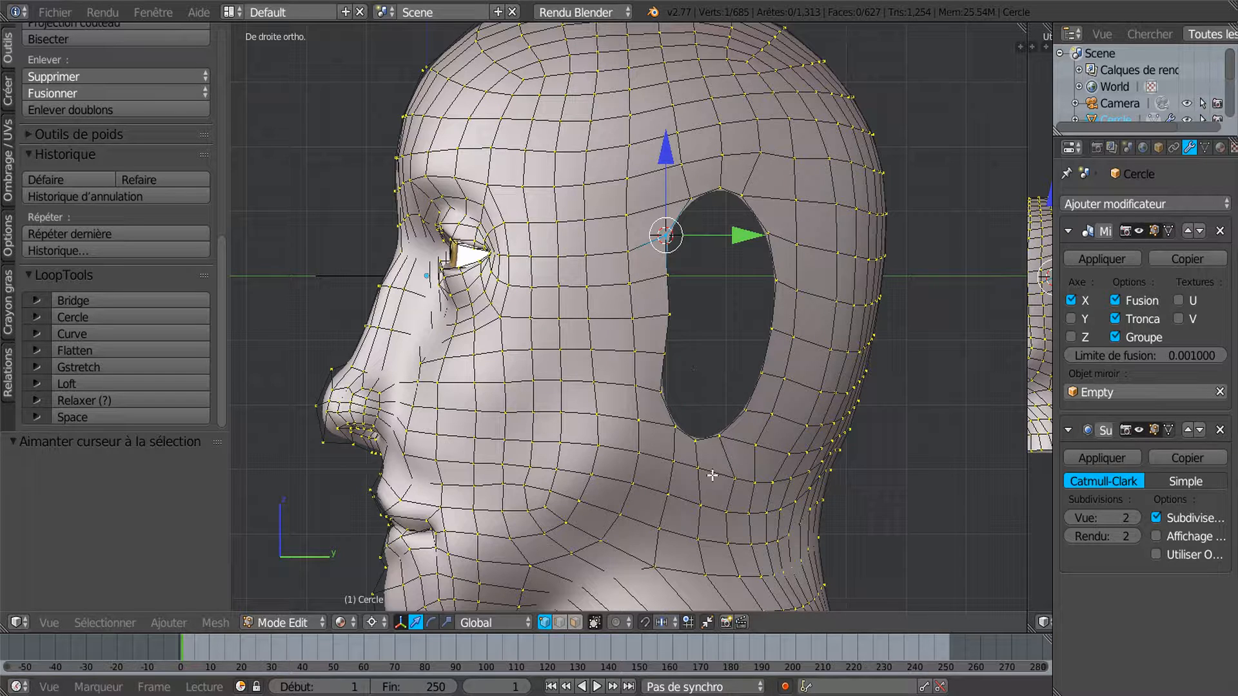
Select the entire 16-vertex edge loop around the ear hole
alt+right_click(775, 313)
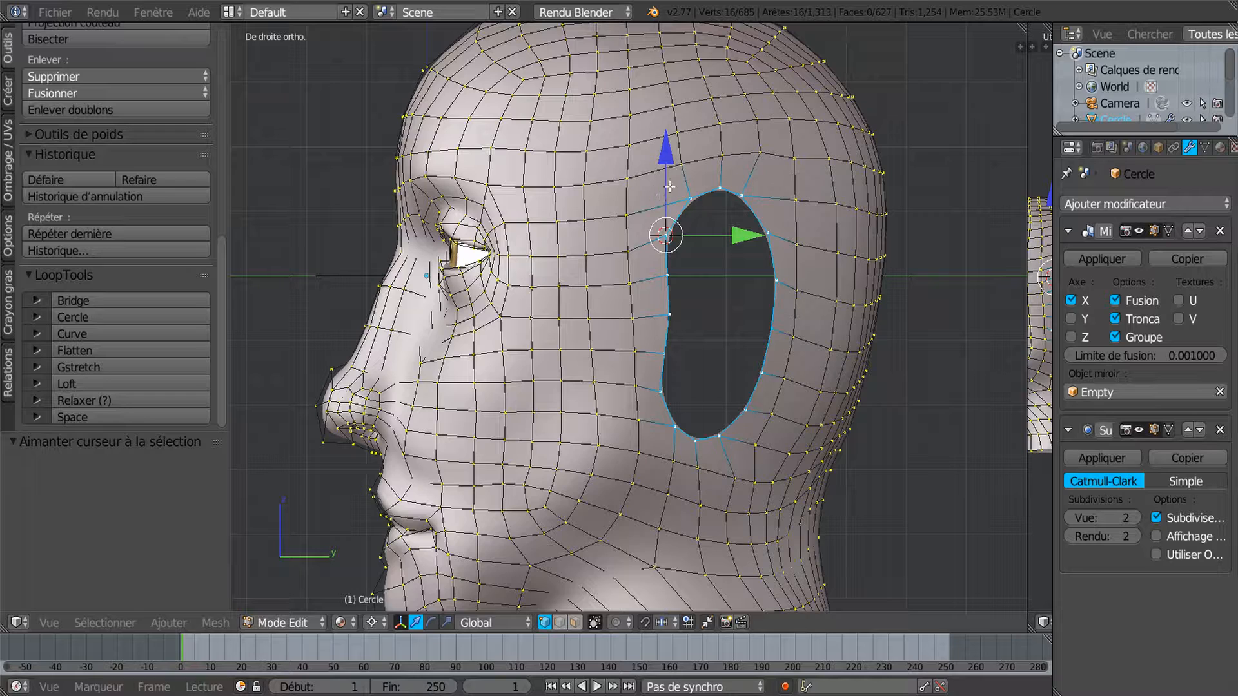
scroll(668, 222, up, 2)
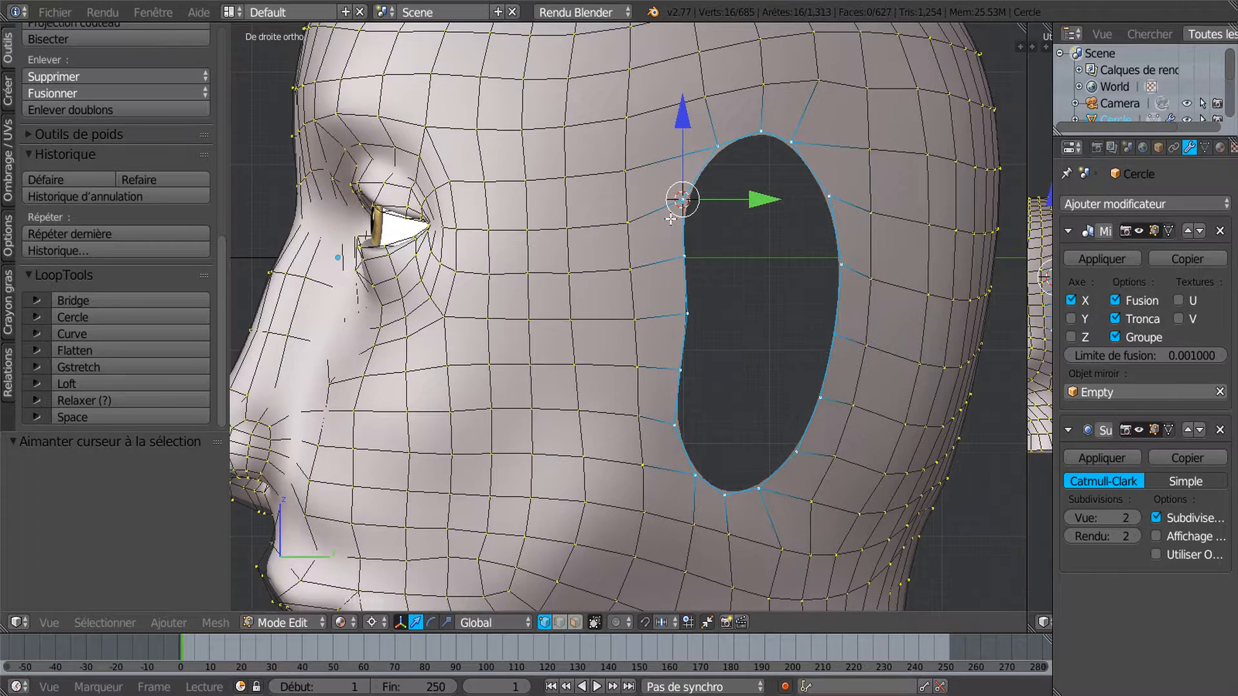
scroll(707, 199, down, 1)
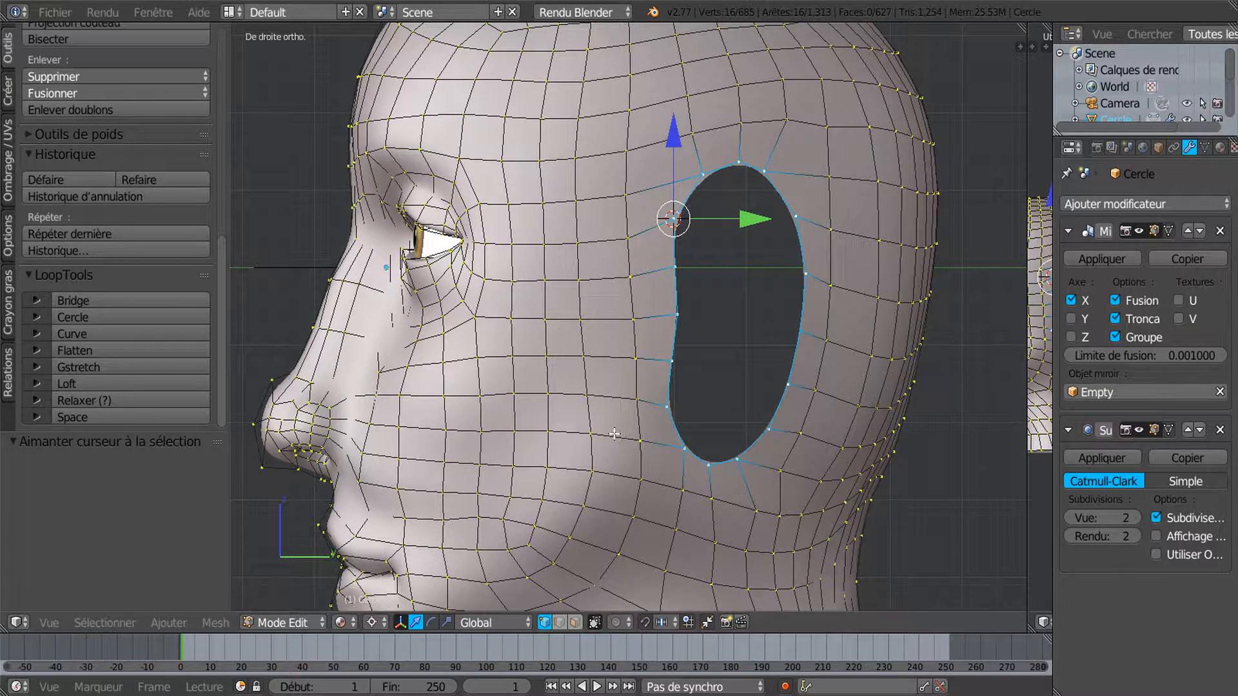
key(KP_7)
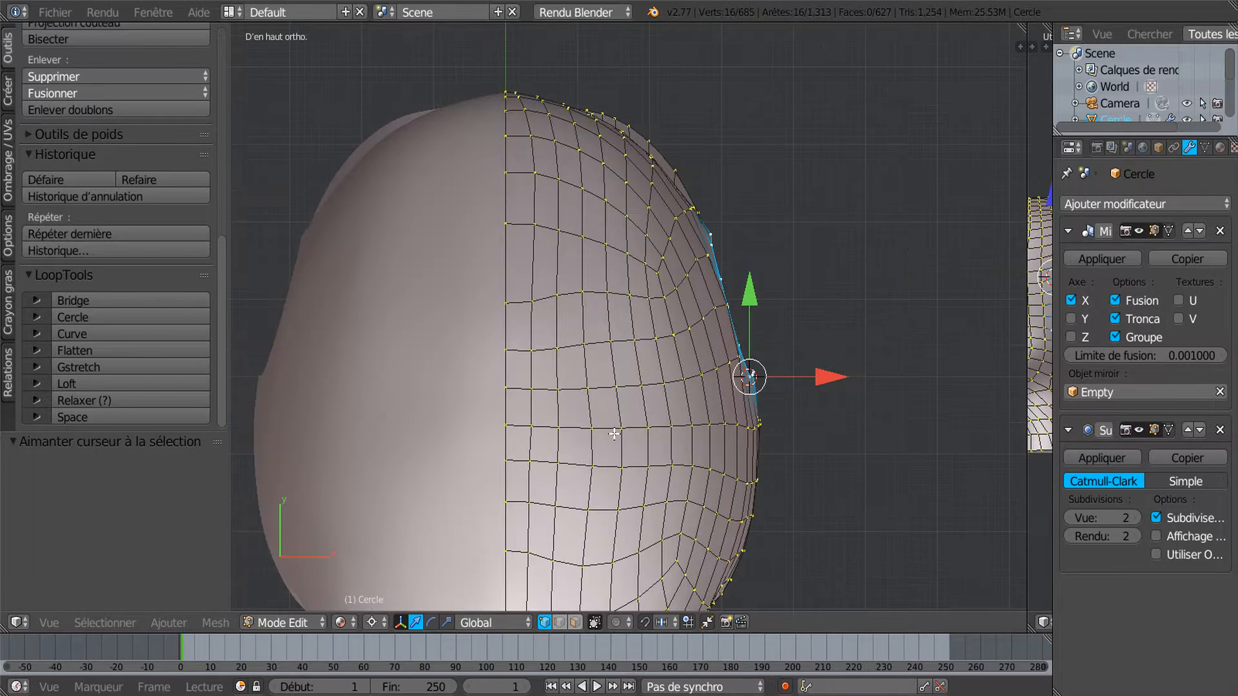
shift+middle_drag(722, 437, 692, 379)
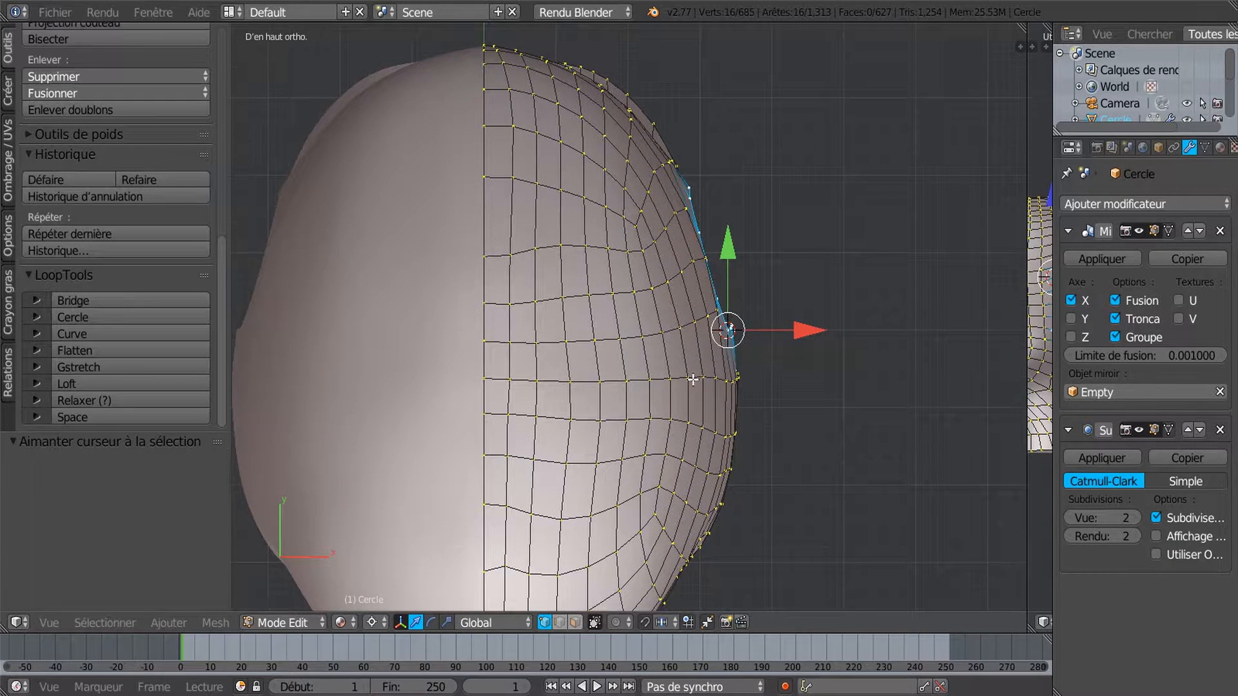
Extrude the ear hole's rim in place and rotate the new loop -14.428° about the Z axis
key(e)
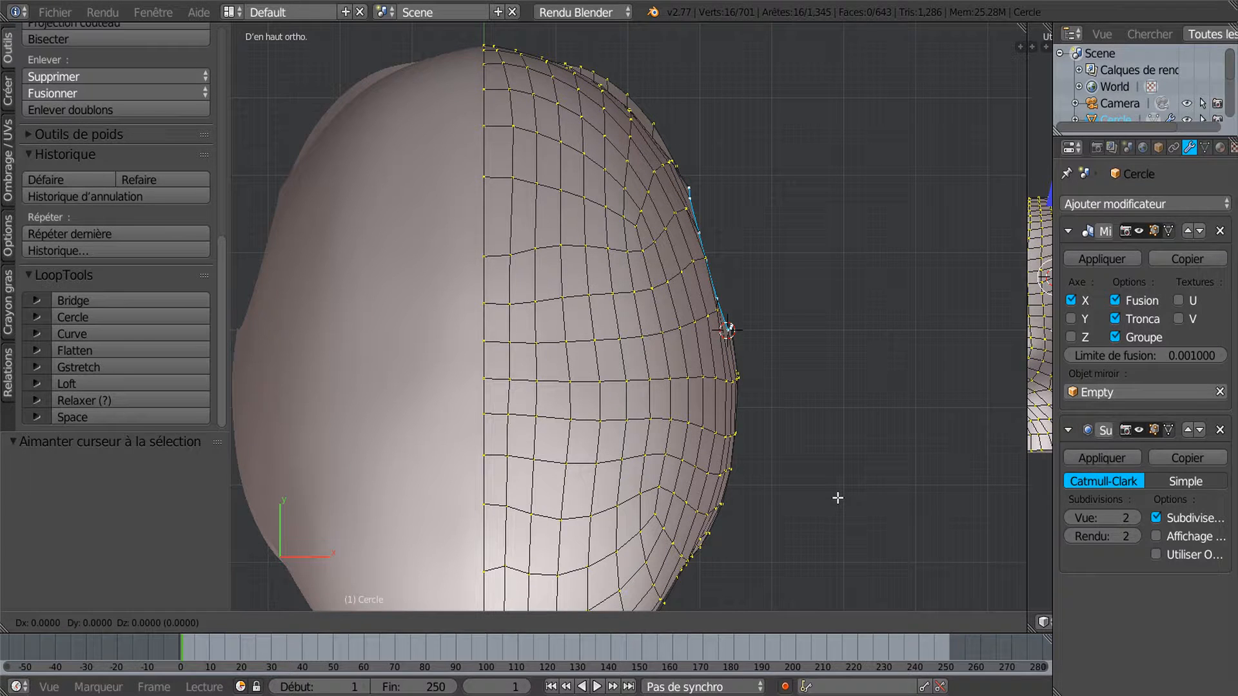
right_click(837, 497)
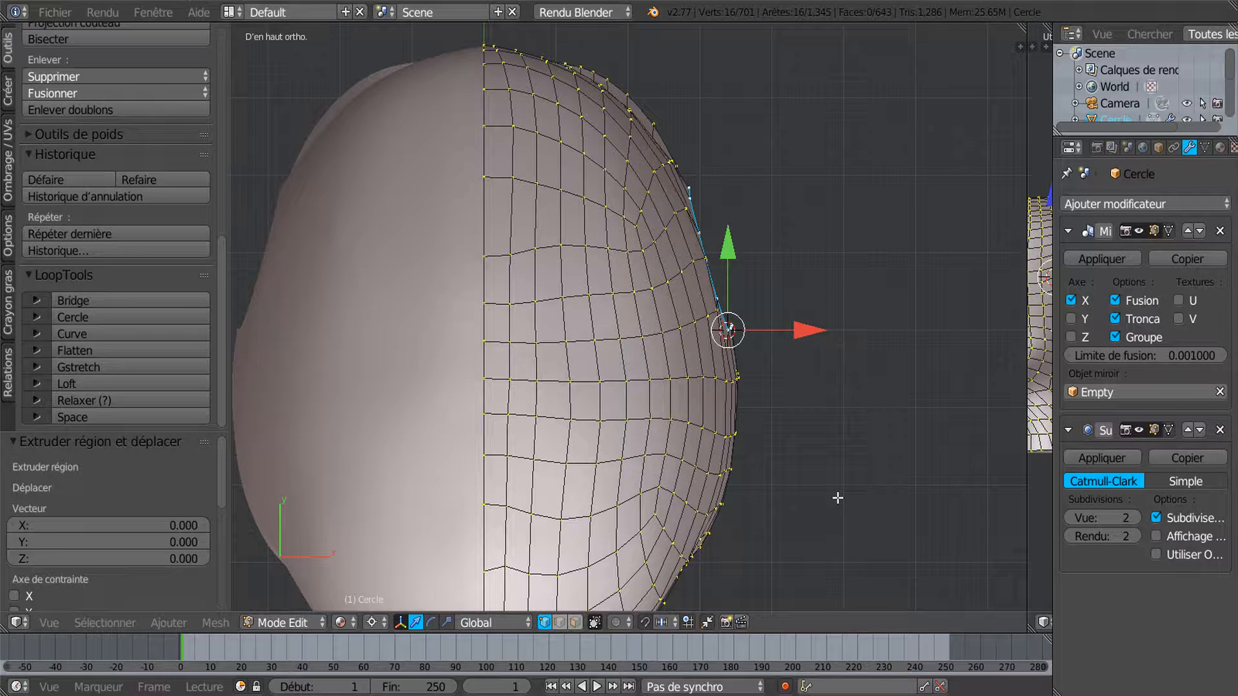
key(r)
key(z)
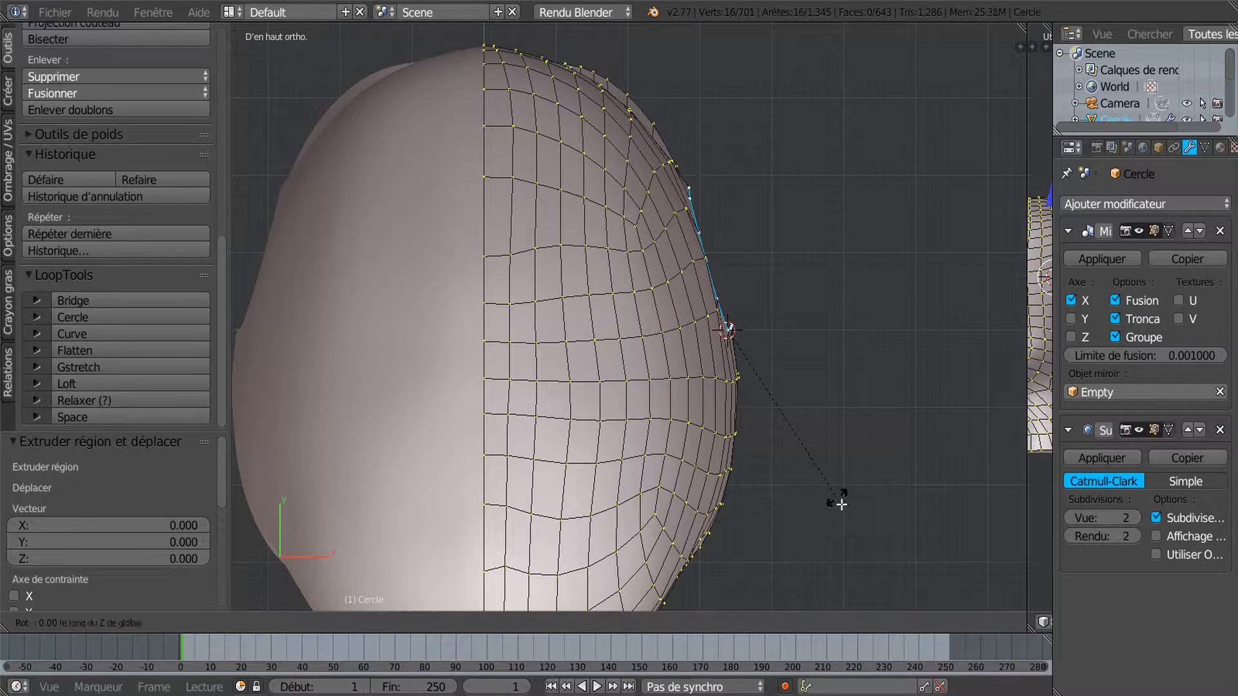
click(805, 551)
Flatten the extruded rim loop with LoopTools Flatten, using the Best fit plane at 100% influence
middle_drag(805, 552, 474, 282)
mouse_move(522, 323)
middle_down()
mouse_move(483, 312)
mouse_move(528, 324)
mouse_move(509, 315)
middle_up()
scroll(603, 247, down, 1)
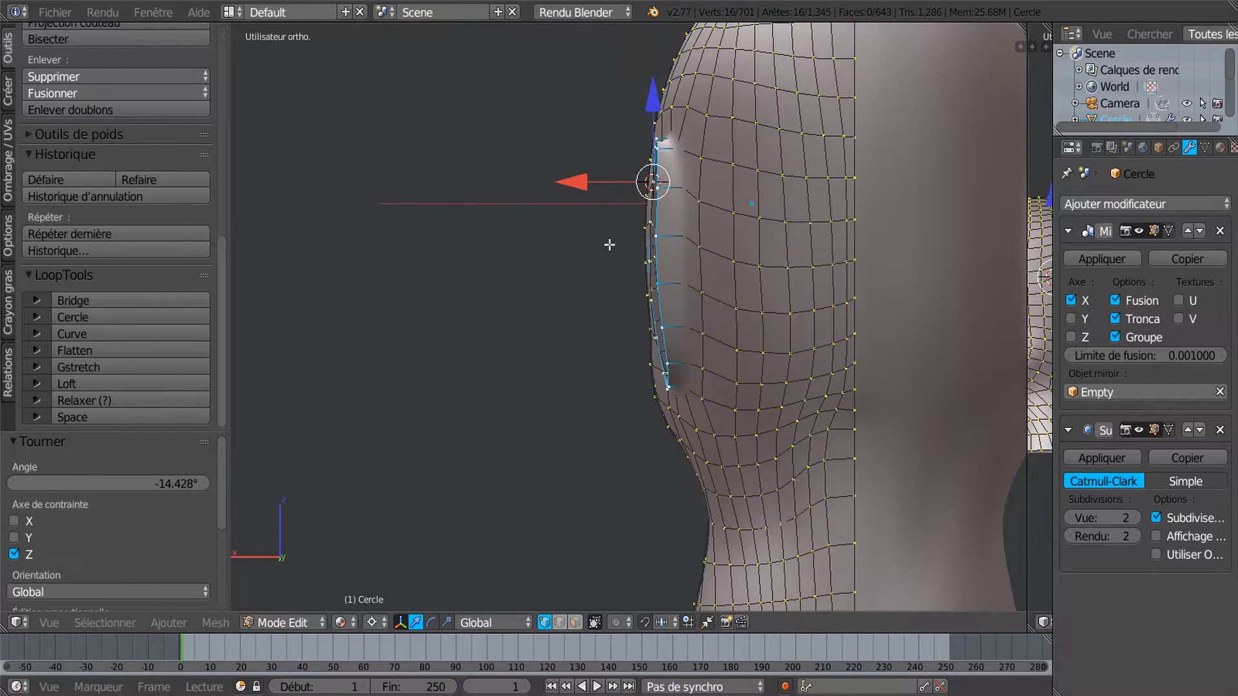
scroll(648, 253, up, 3)
mouse_move(675, 261)
middle_down()
mouse_move(762, 265)
mouse_move(653, 267)
middle_up()
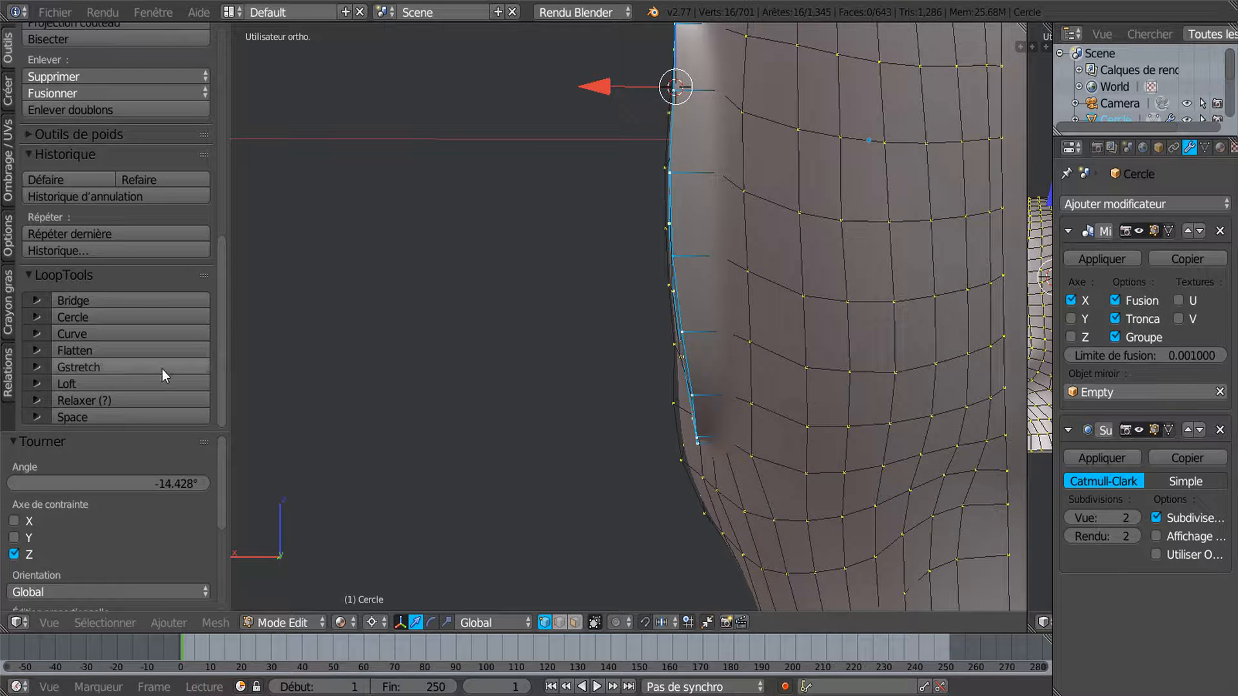
click(103, 349)
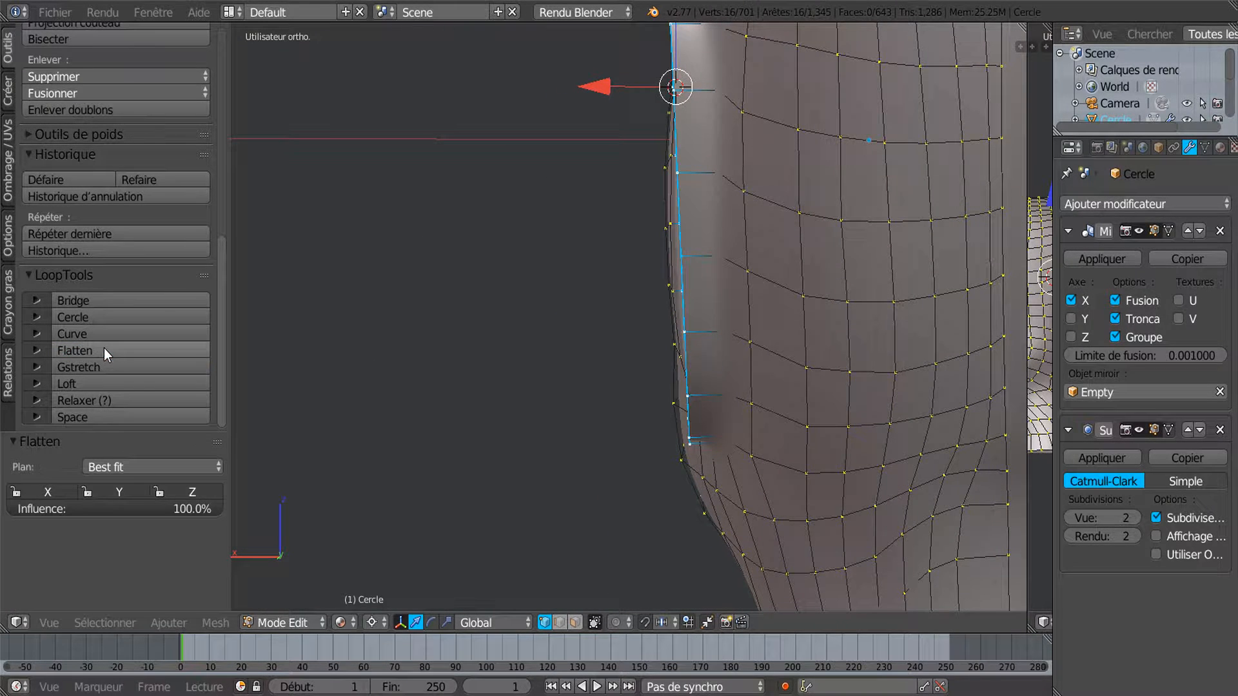
Undo the flattening, rotation and extrusion of the ear hole's rim
scroll(450, 359, down, 2)
middle_drag(451, 359, 492, 368)
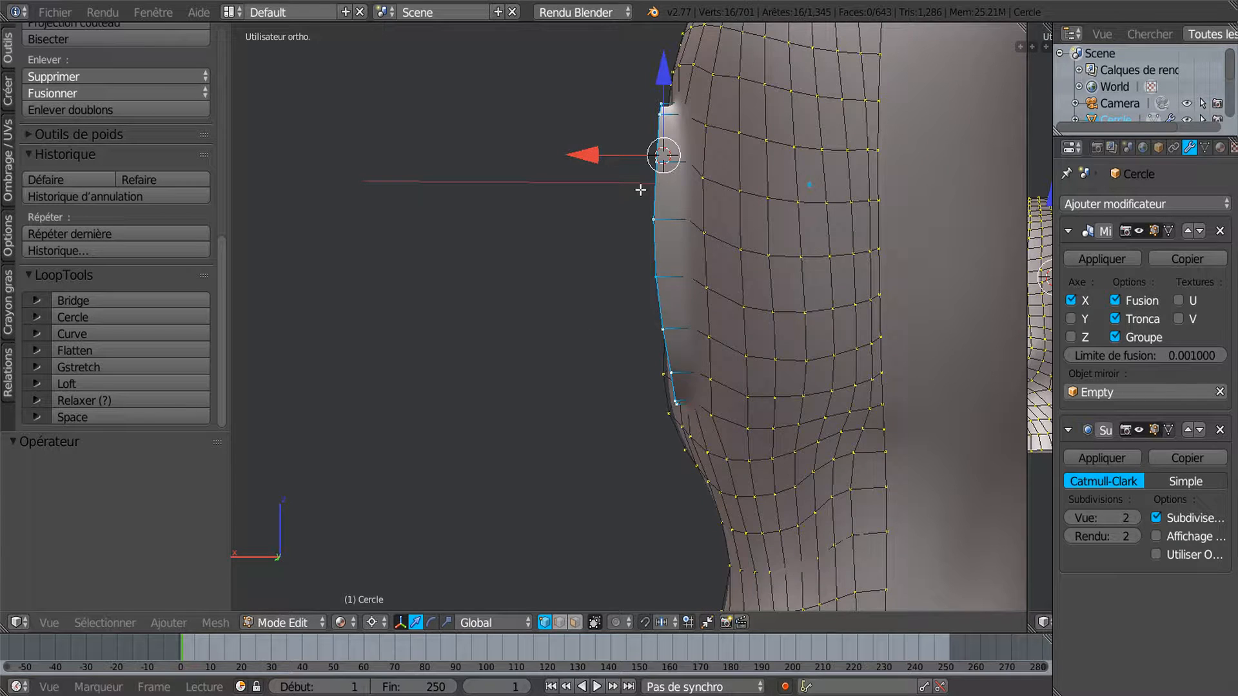
middle_drag(620, 373, 620, 446)
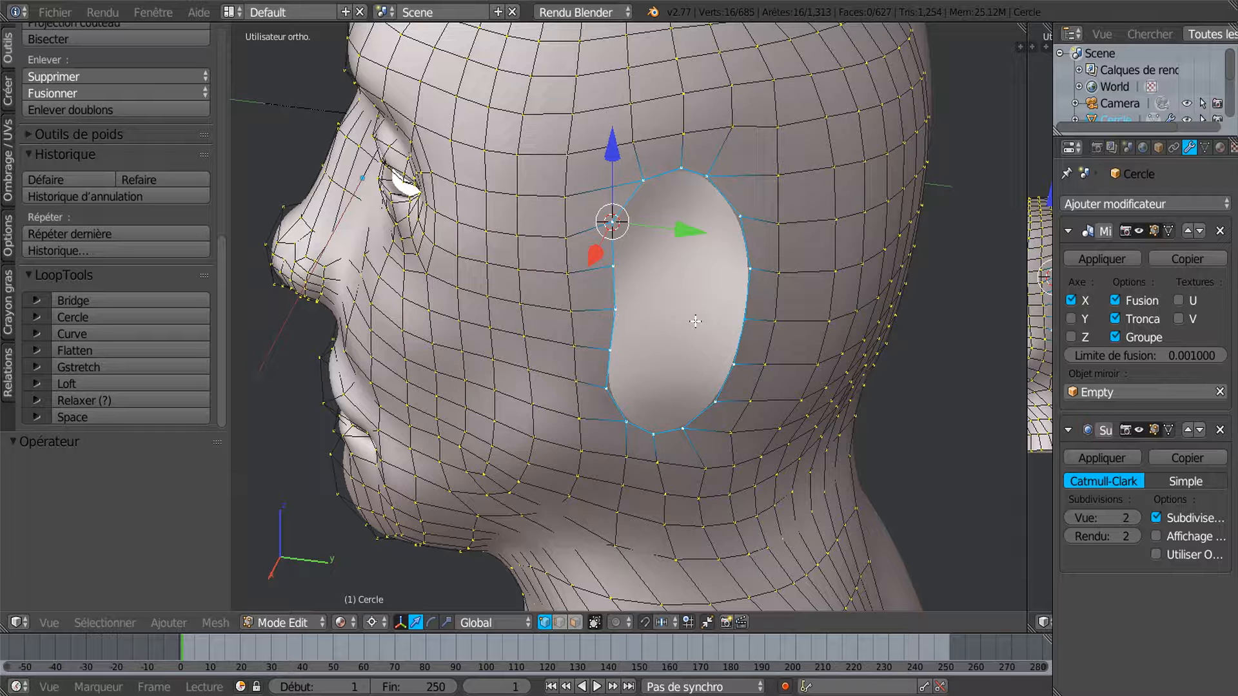
key(KP_7)
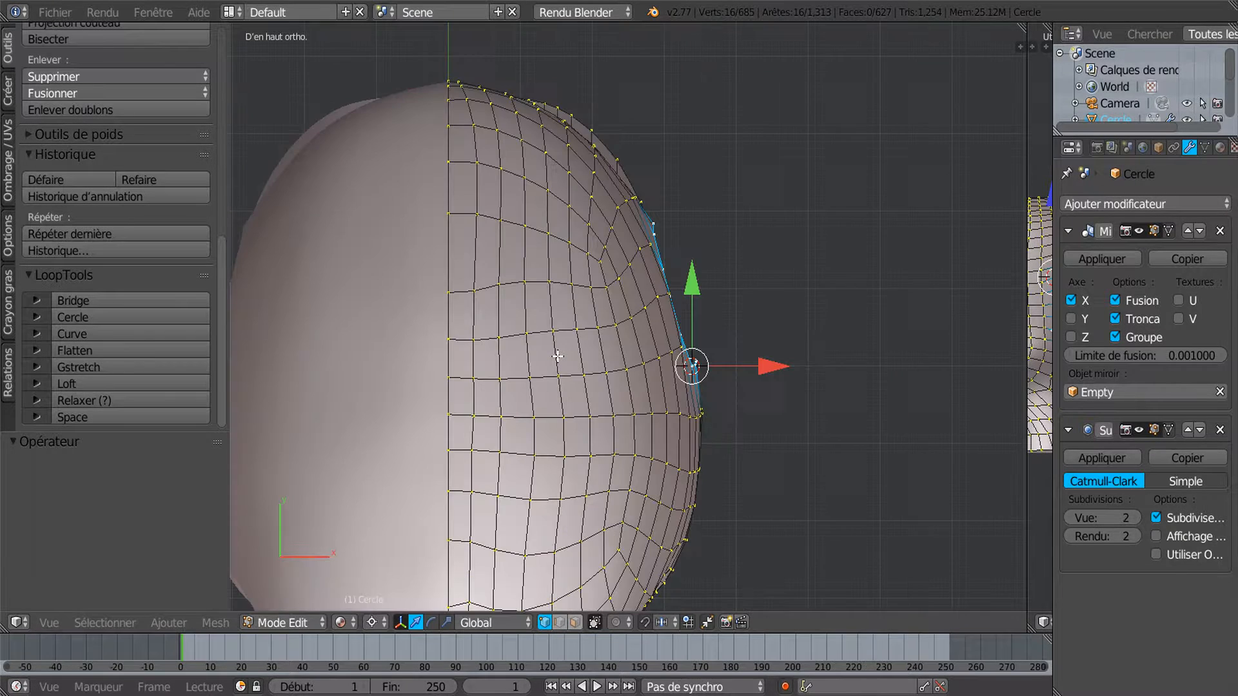
shift+middle_drag(574, 336, 560, 271)
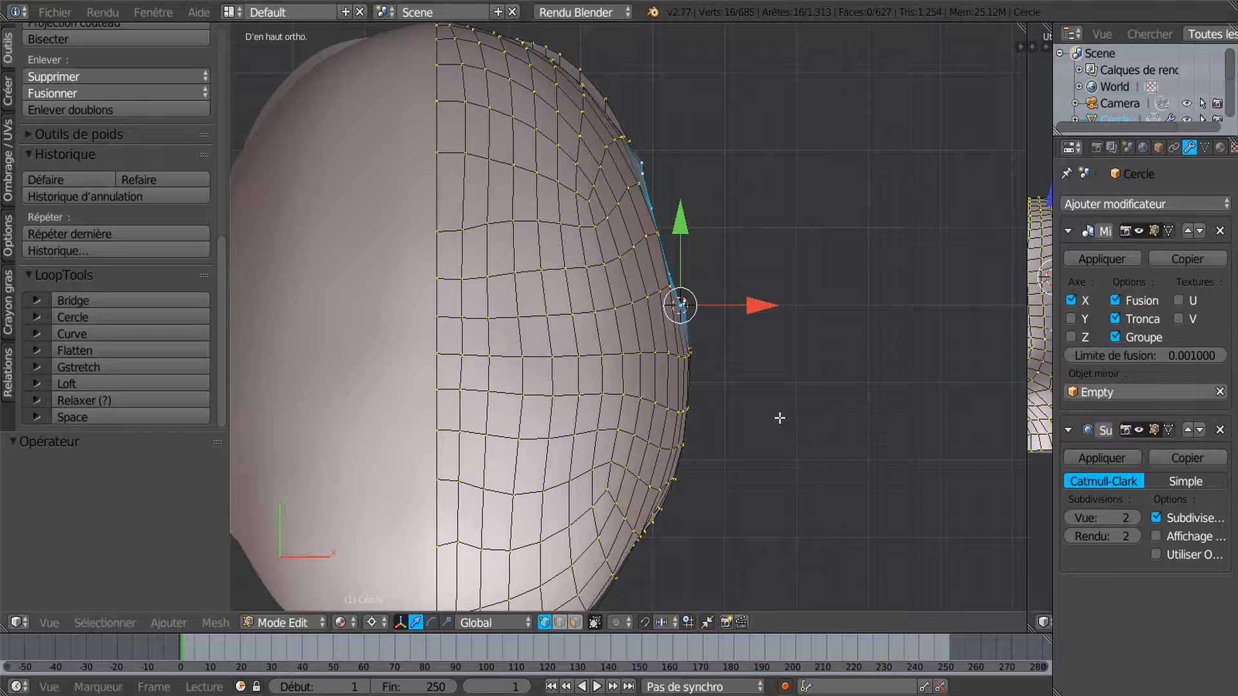
Extrude the ear hole's rim in place and rotate the new loop -12.595° about the Z axis
key(e)
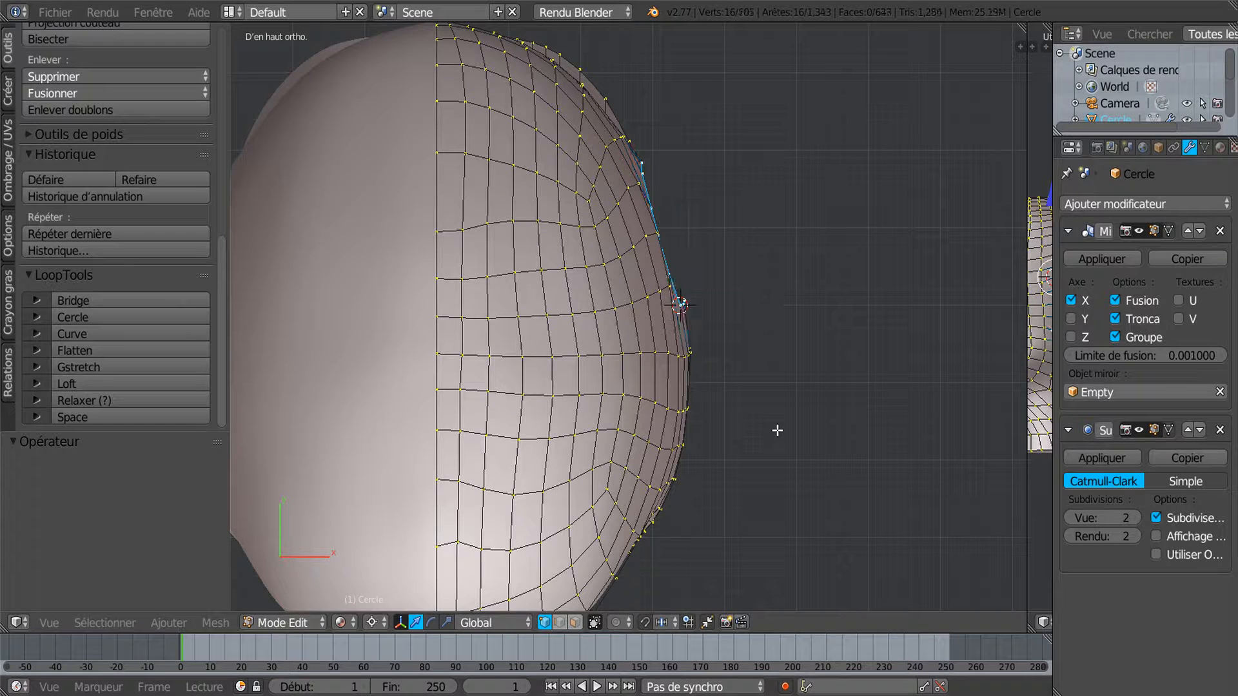
right_click(777, 430)
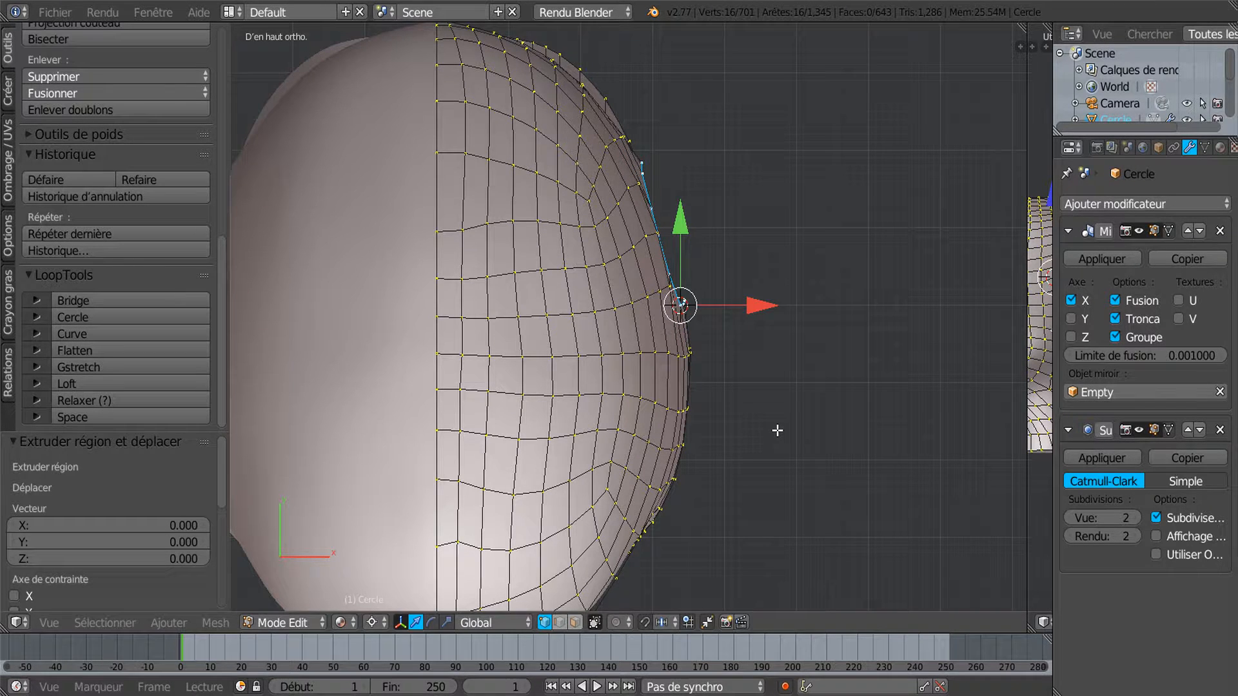
key(r)
click(766, 485)
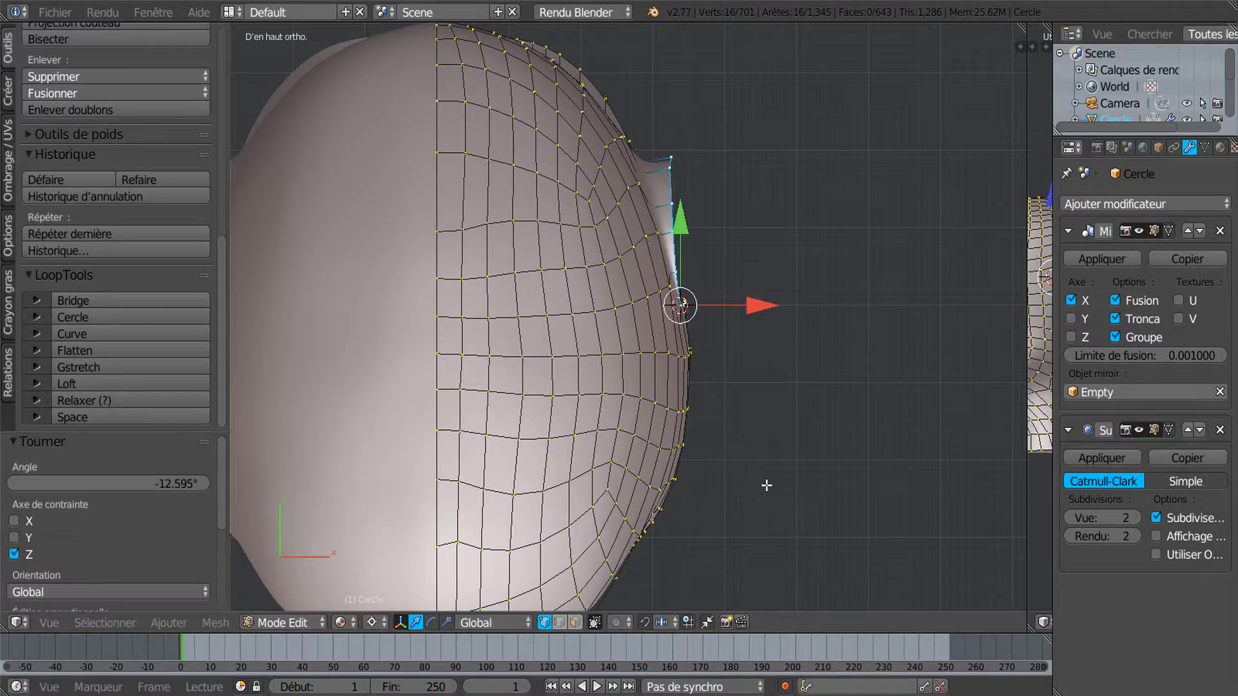
Flatten the rotated loop with LoopTools using Best fit at 100% influence, and move it 0.165 along Y
middle_drag(758, 463, 465, 333)
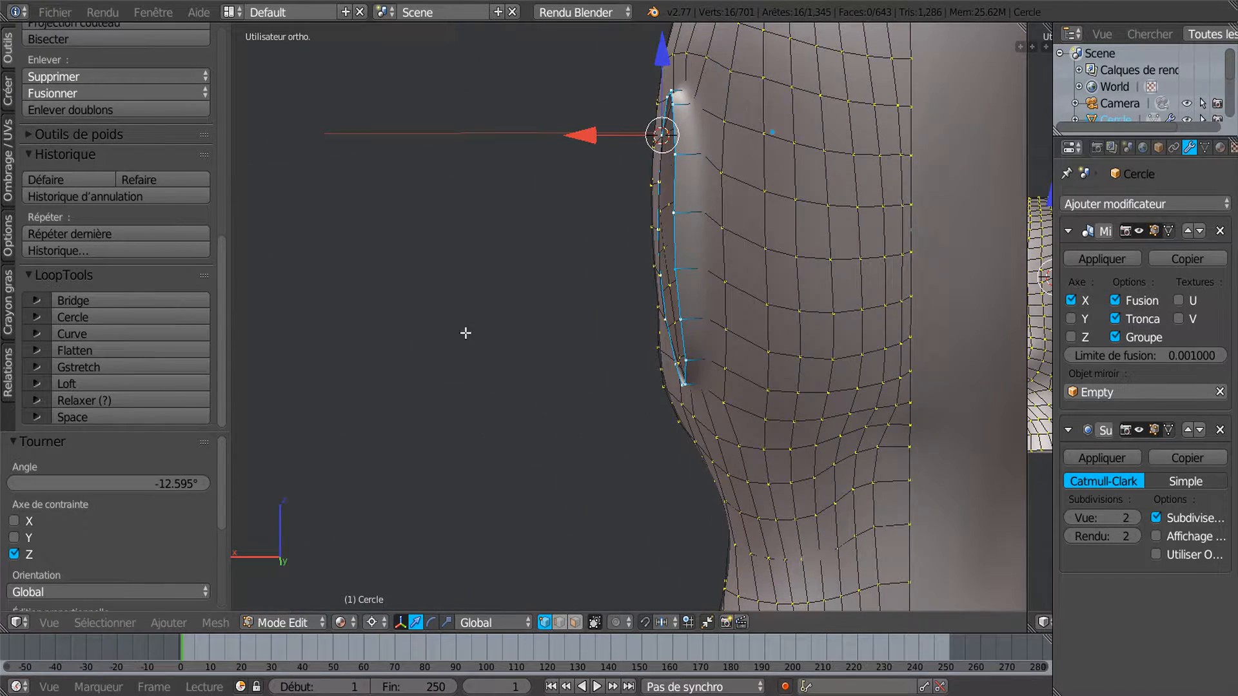
click(91, 349)
middle_drag(525, 354, 675, 331)
scroll(668, 322, up, 1)
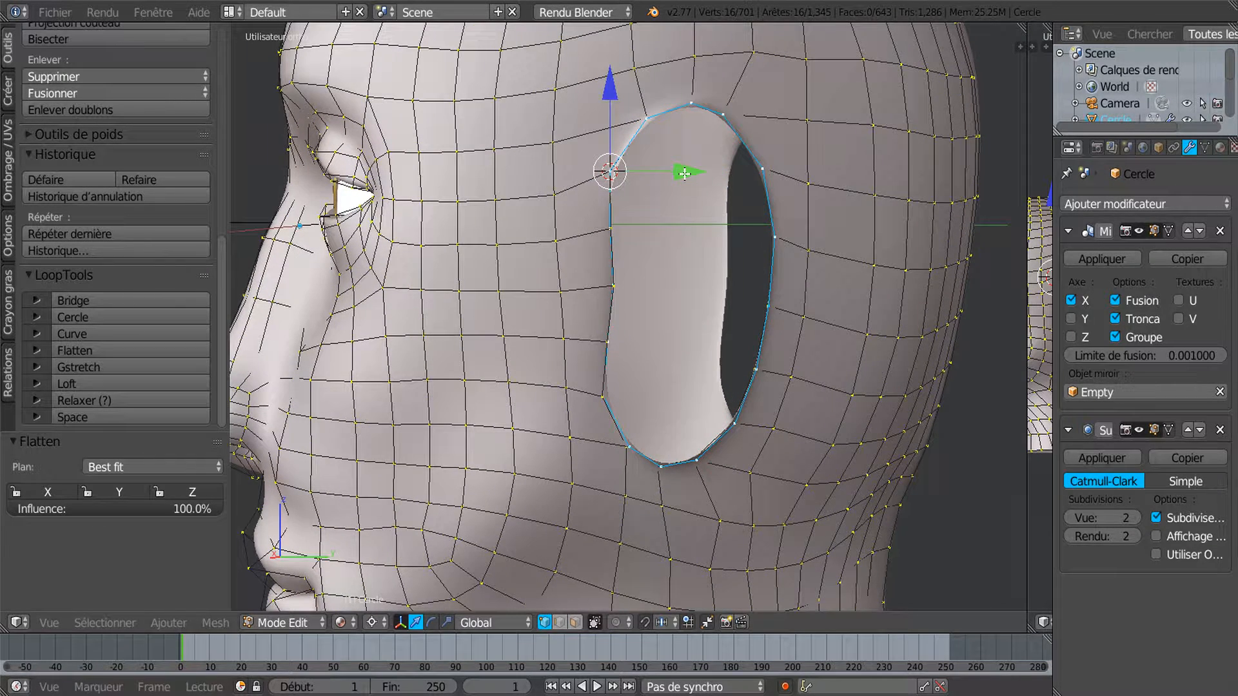
drag(685, 173, 700, 175)
Examine the flattened rim around the ear hole up close, from several angles and from the front
scroll(740, 188, up, 3)
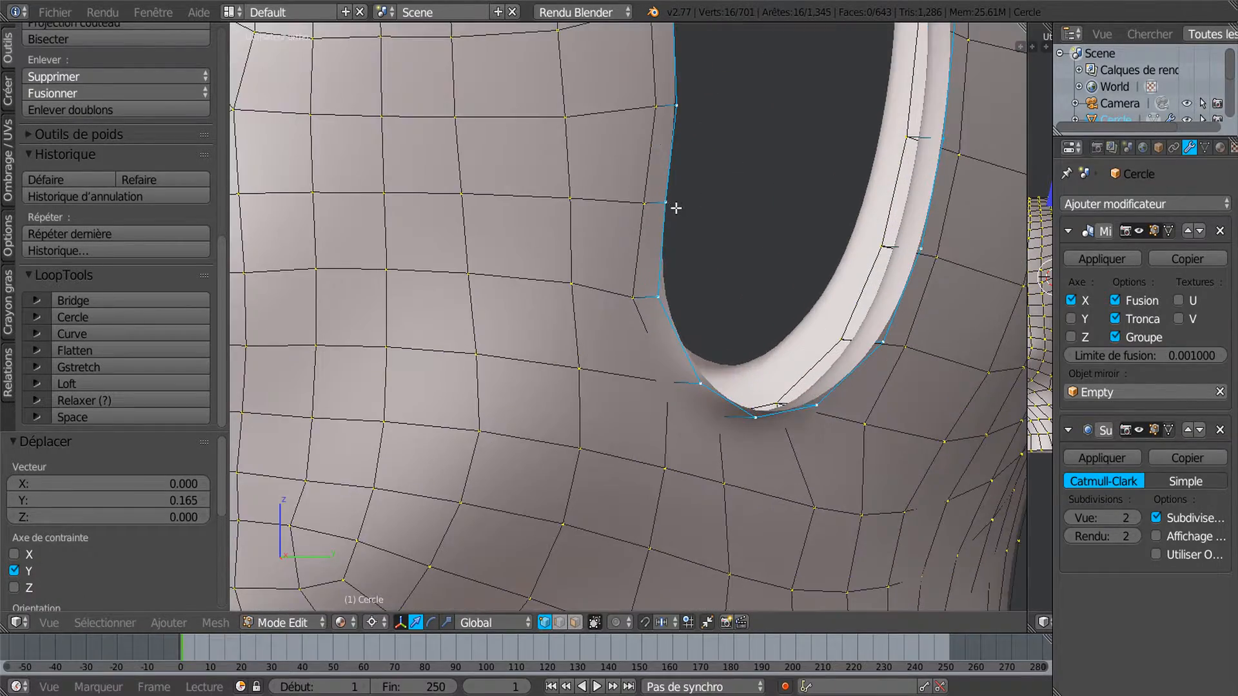
scroll(666, 293, down, 3)
middle_drag(665, 293, 693, 165)
middle_drag(723, 331, 651, 304)
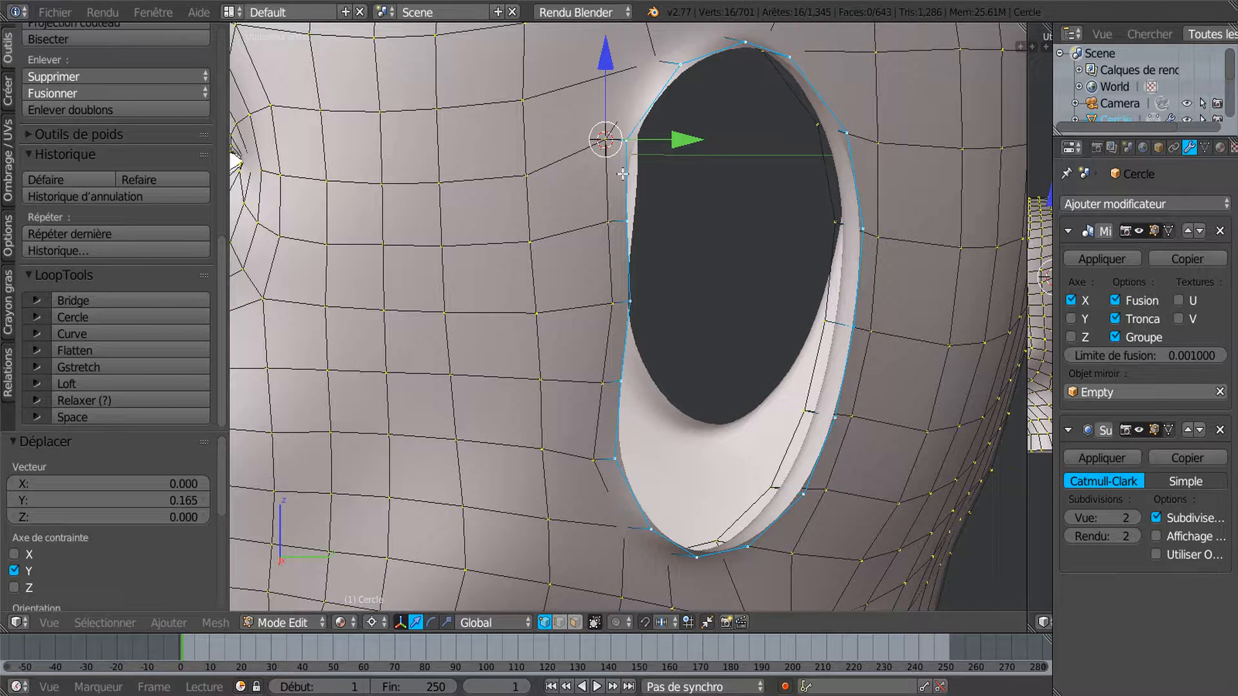
scroll(668, 276, down, 1)
middle_drag(704, 288, 538, 269)
middle_drag(702, 268, 713, 350)
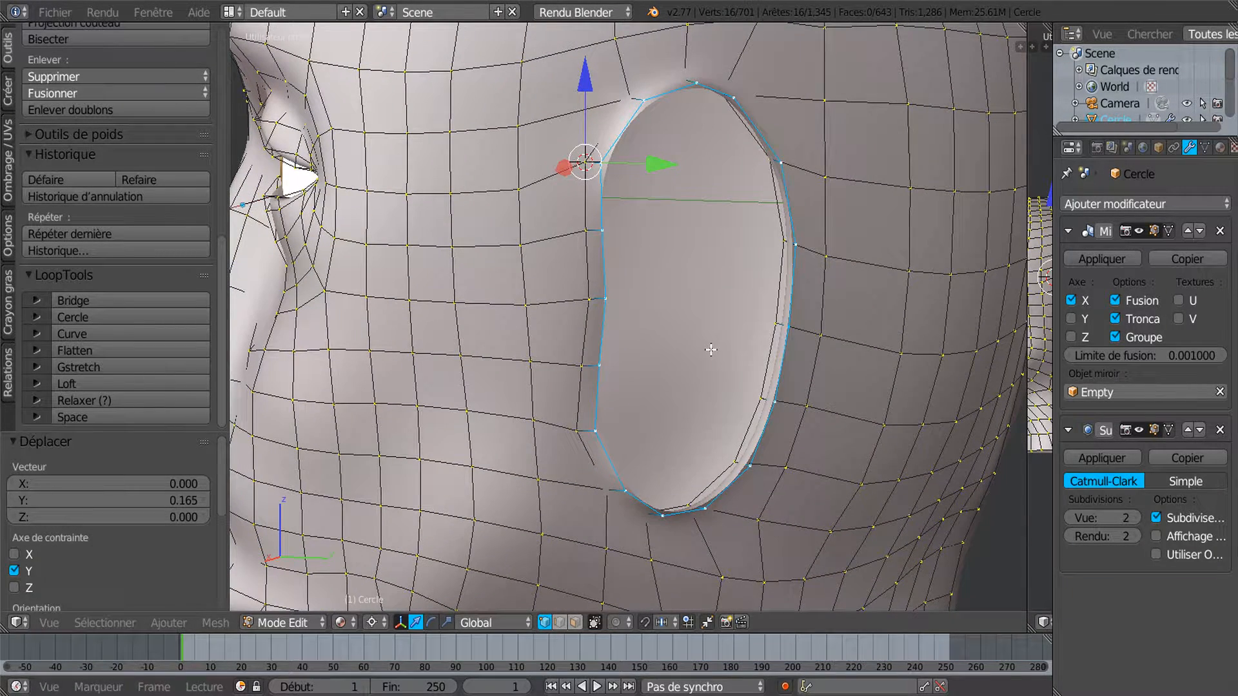
key(KP_1)
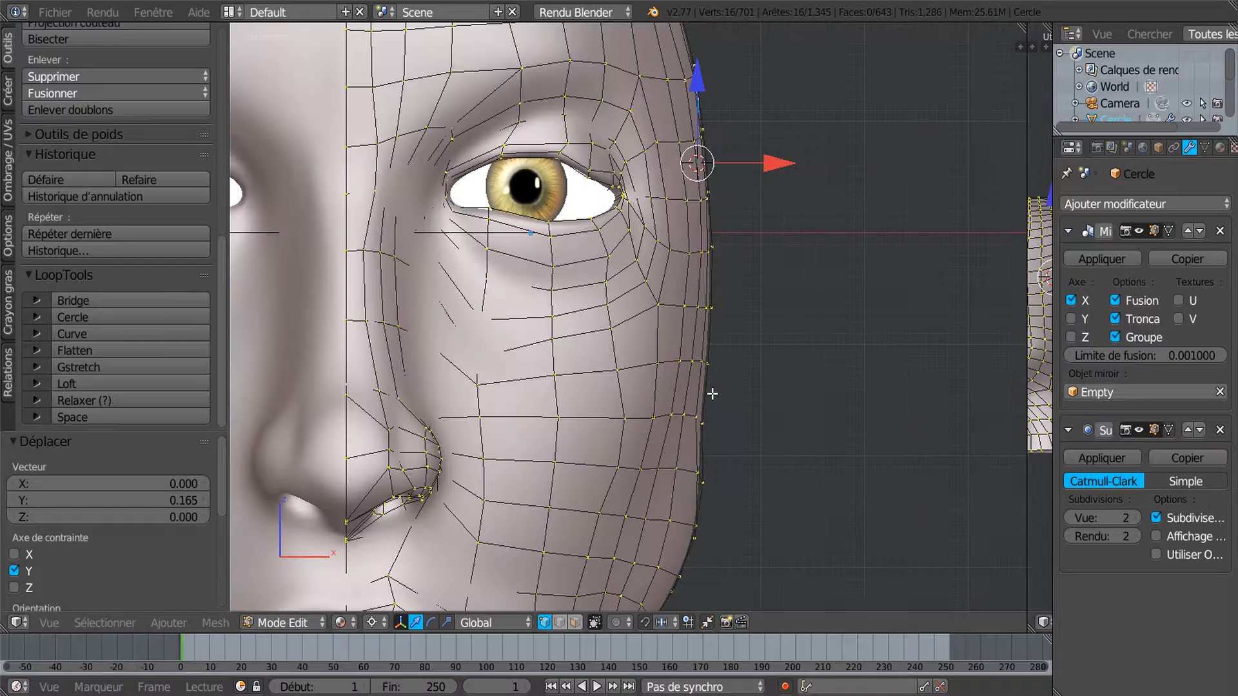
In the side view, set the pivot to Barycentre, then extrude the rim loop and scale it to 1.188
key(KP_3)
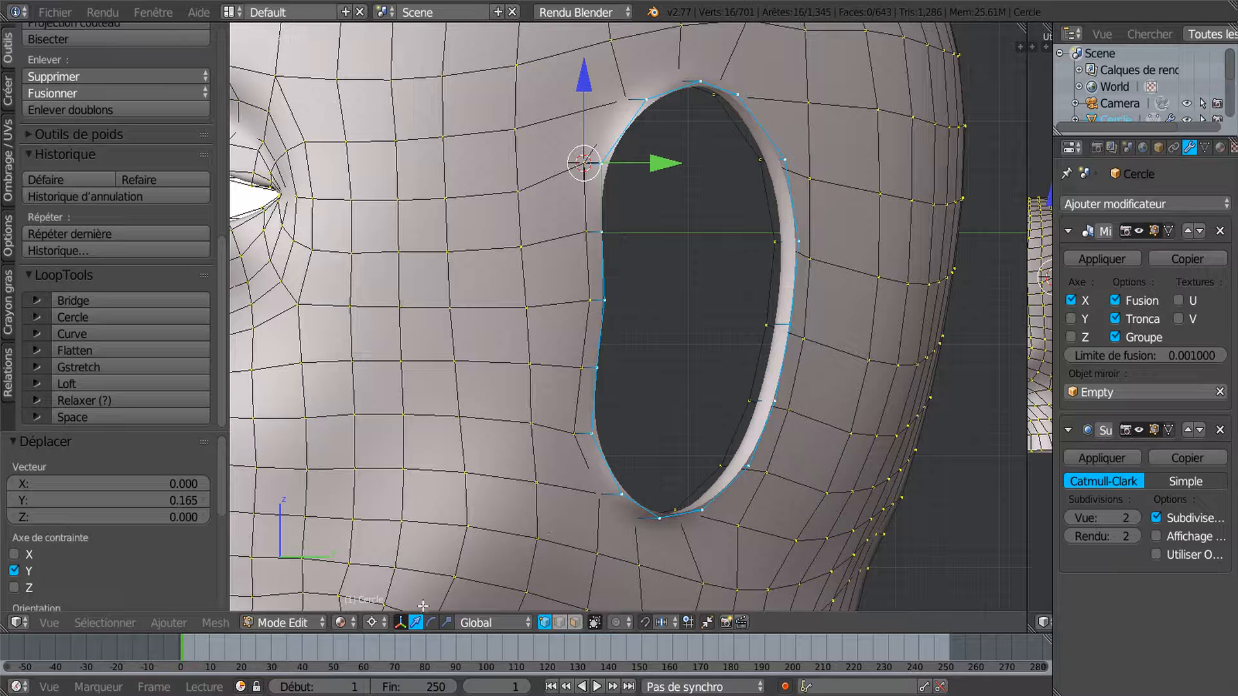
click(371, 622)
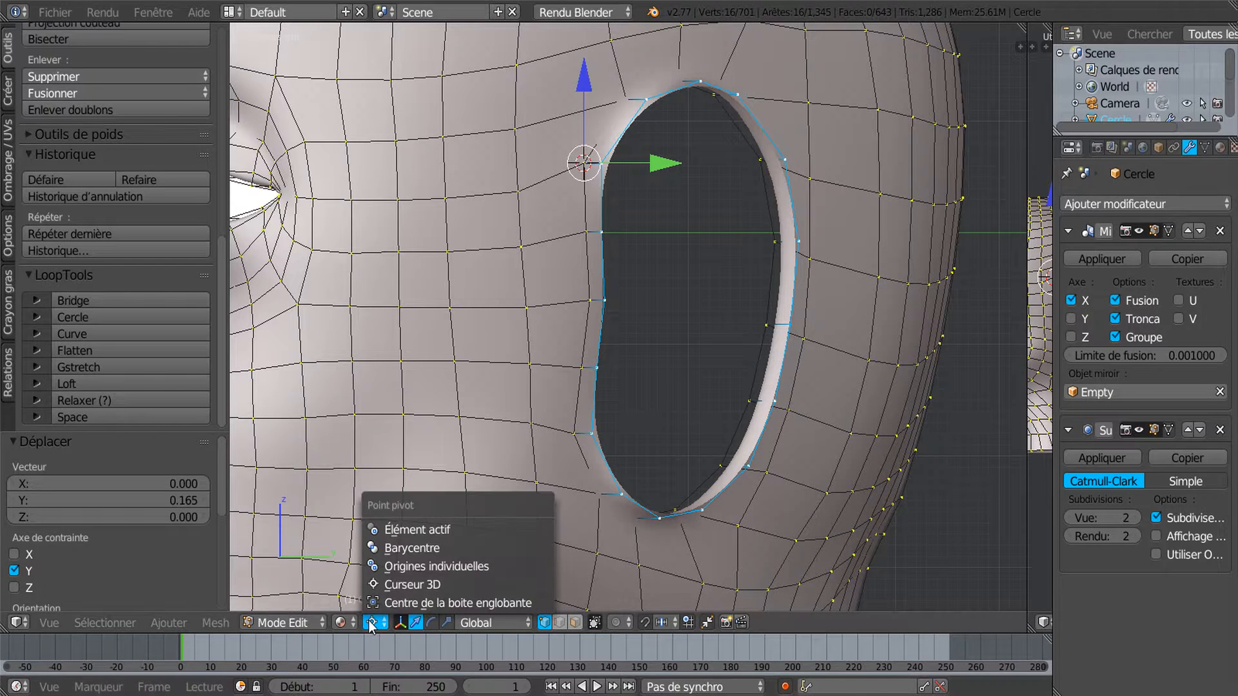
click(400, 547)
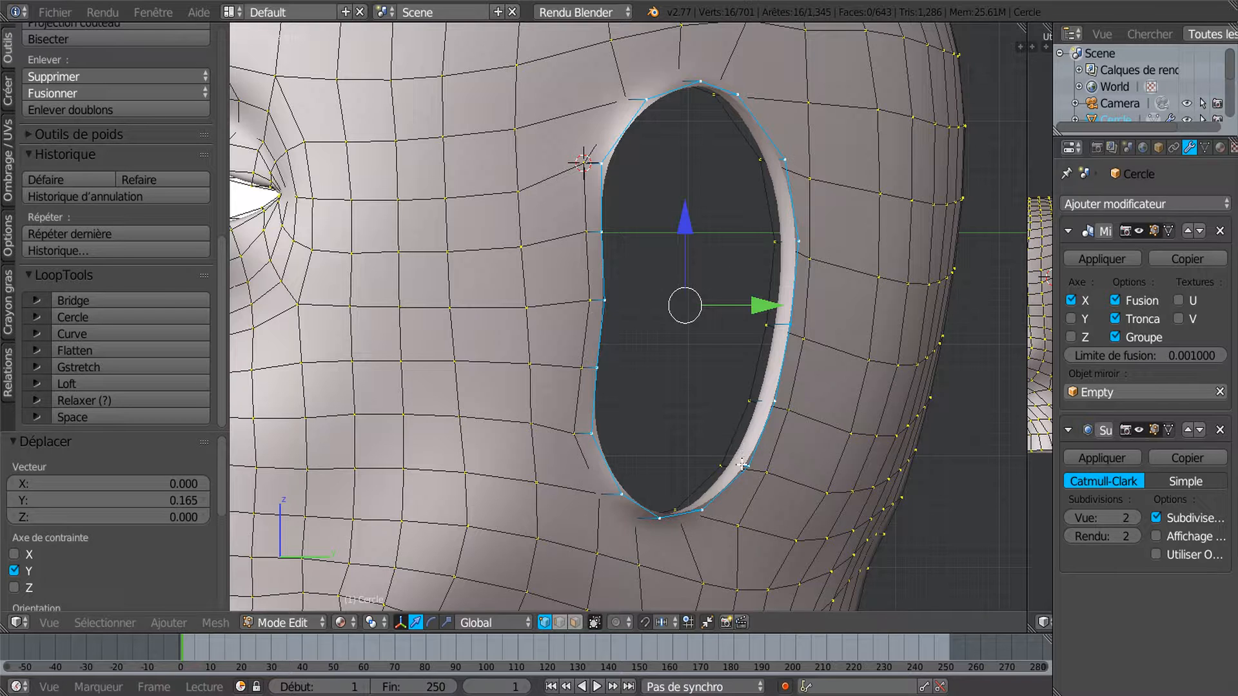
key(e)
key(s)
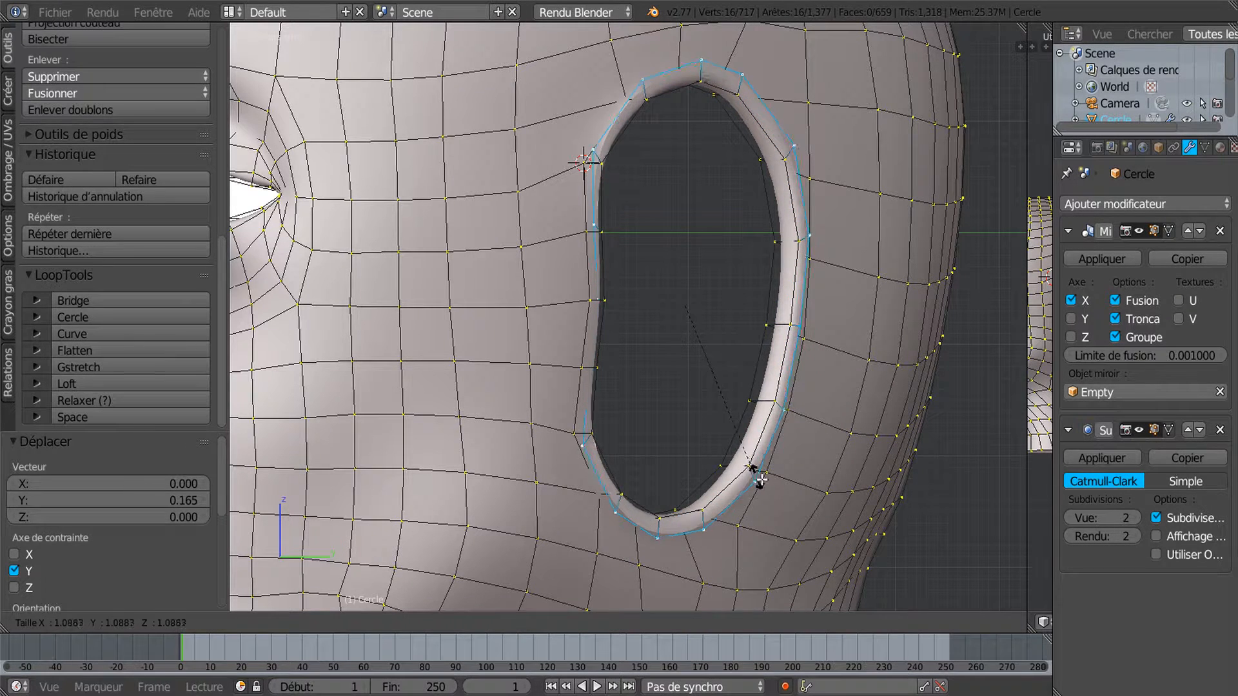
click(776, 485)
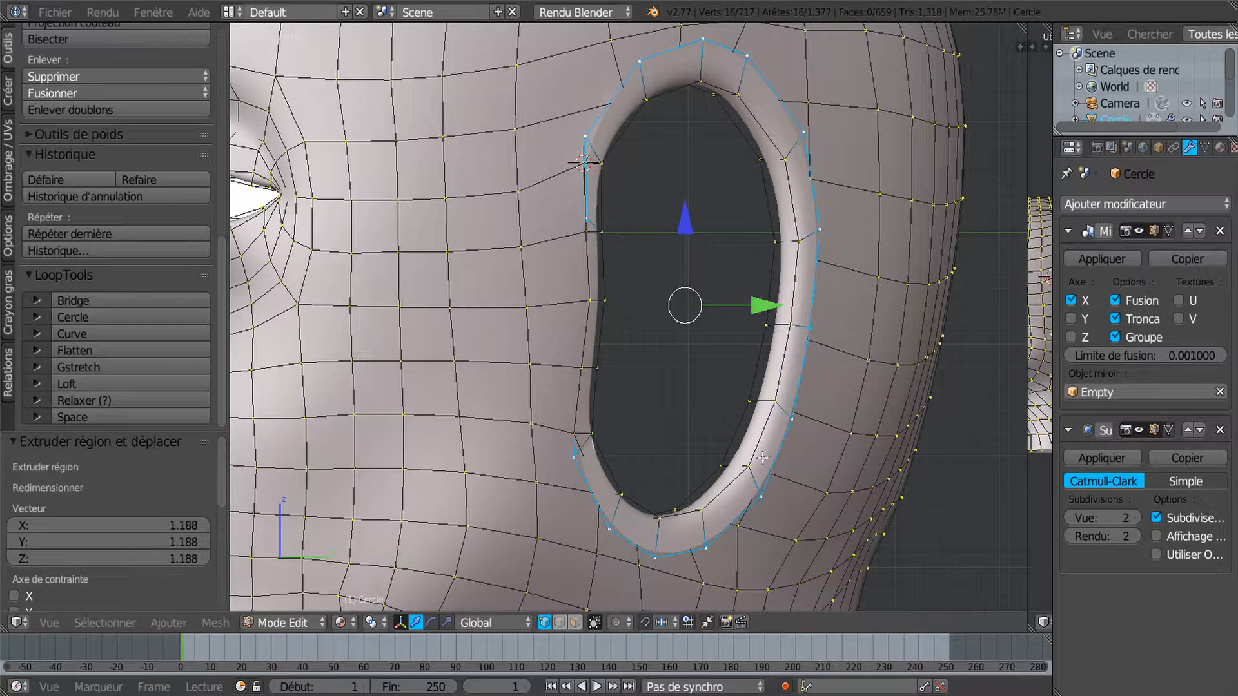
Adjust the new outer loop's position with moves of 0.333 and -0.083 along the Y axis
middle_drag(743, 265, 730, 295)
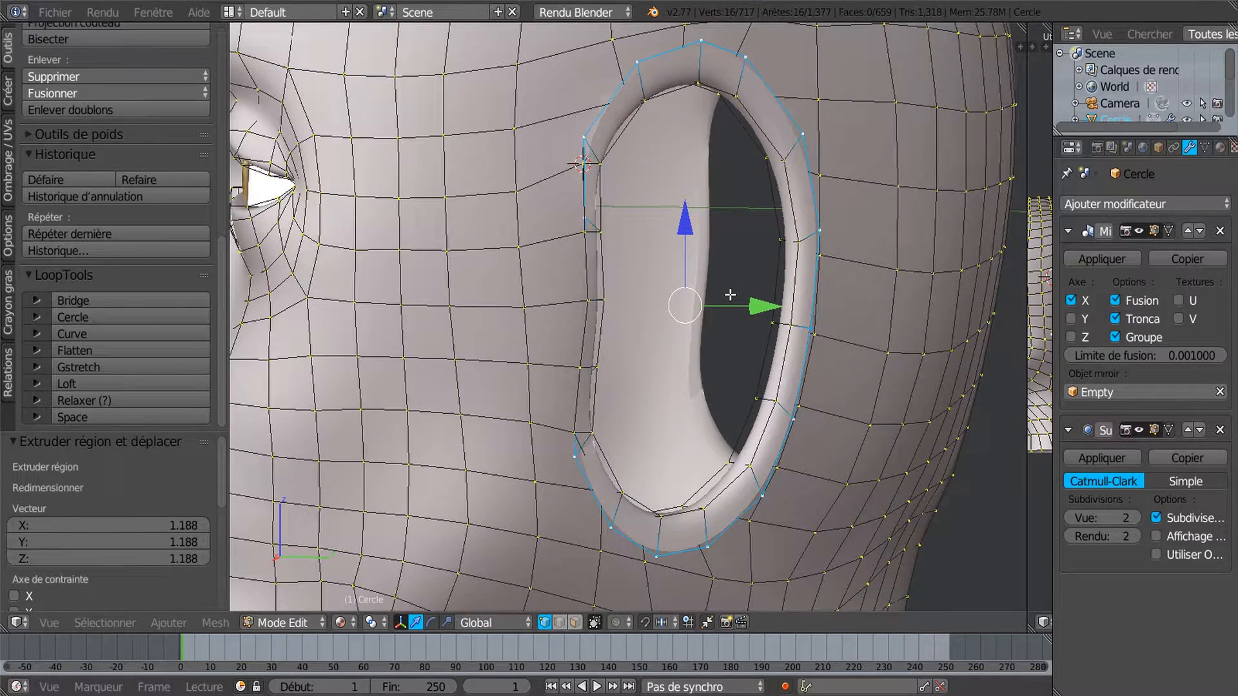
drag(765, 308, 787, 308)
middle_drag(548, 284, 636, 267)
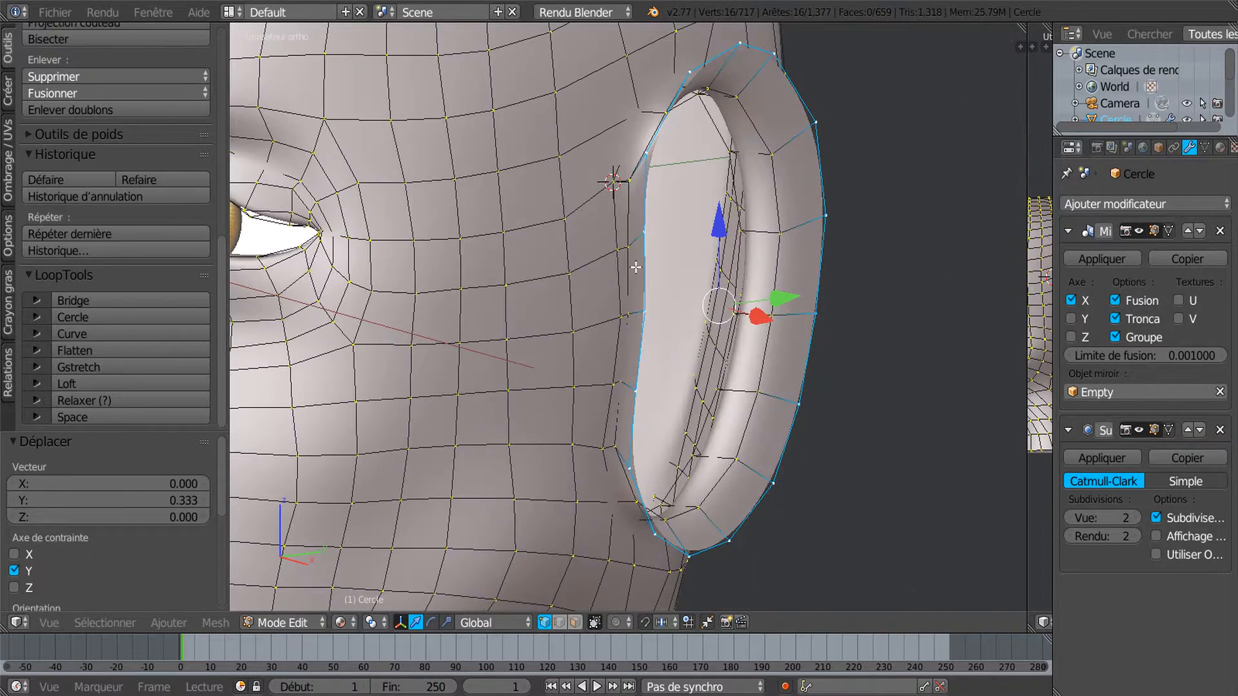
scroll(655, 253, up, 3)
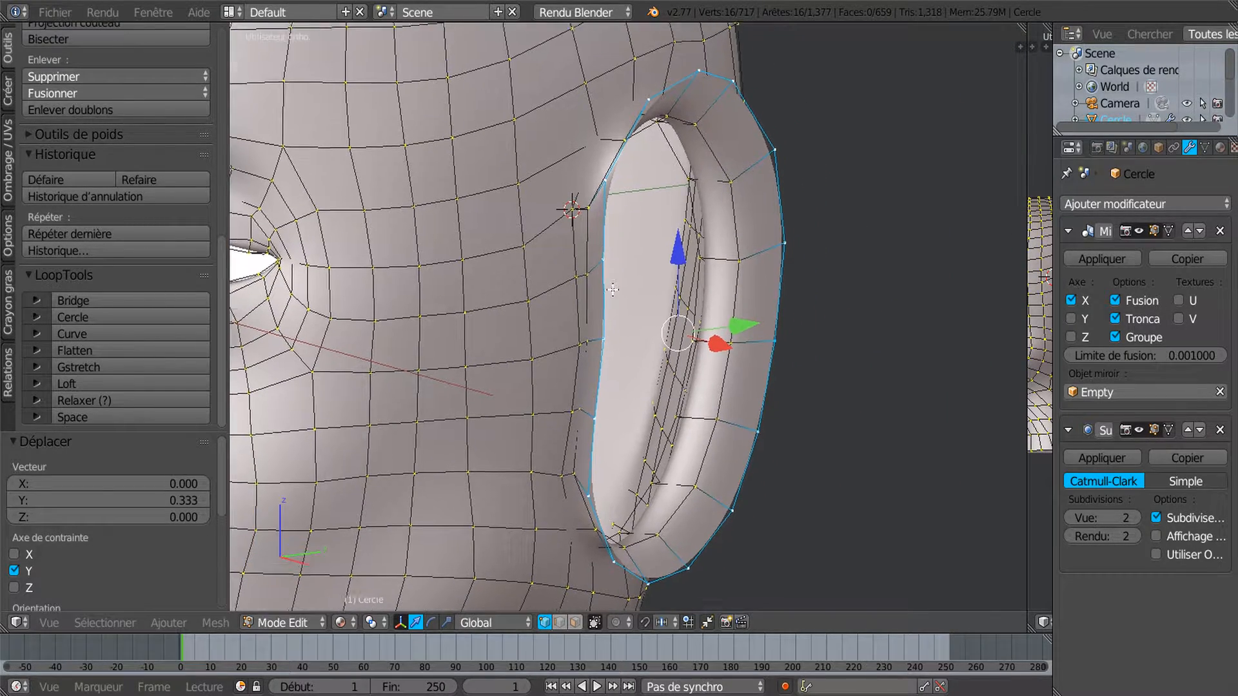
scroll(575, 342, down, 2)
middle_drag(574, 344, 492, 351)
middle_drag(648, 336, 639, 331)
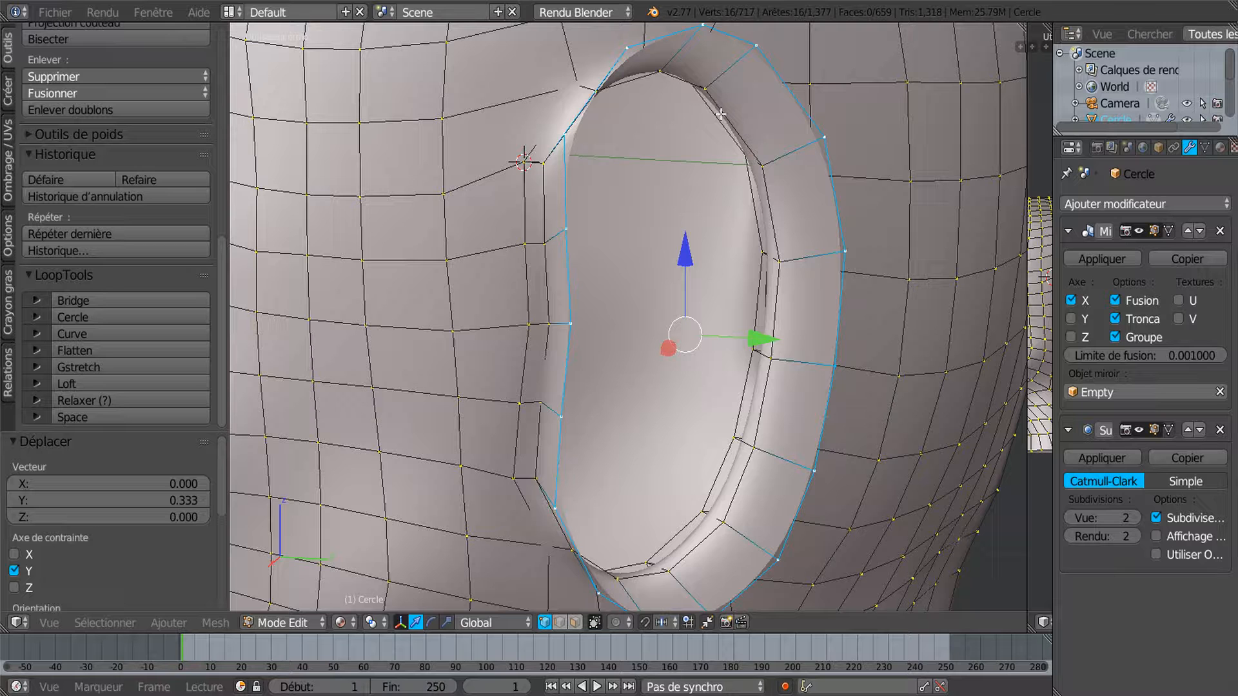
mouse_move(758, 344)
mouse_down()
mouse_move(729, 361)
mouse_move(751, 350)
mouse_up()
Select the five head vertices along the front base of the ear hole and edge-slide them toward the face by -0.369
right_click(523, 160)
shift+right_click(525, 243)
shift+right_click(529, 325)
shift+right_click(513, 397)
shift+right_click(511, 475)
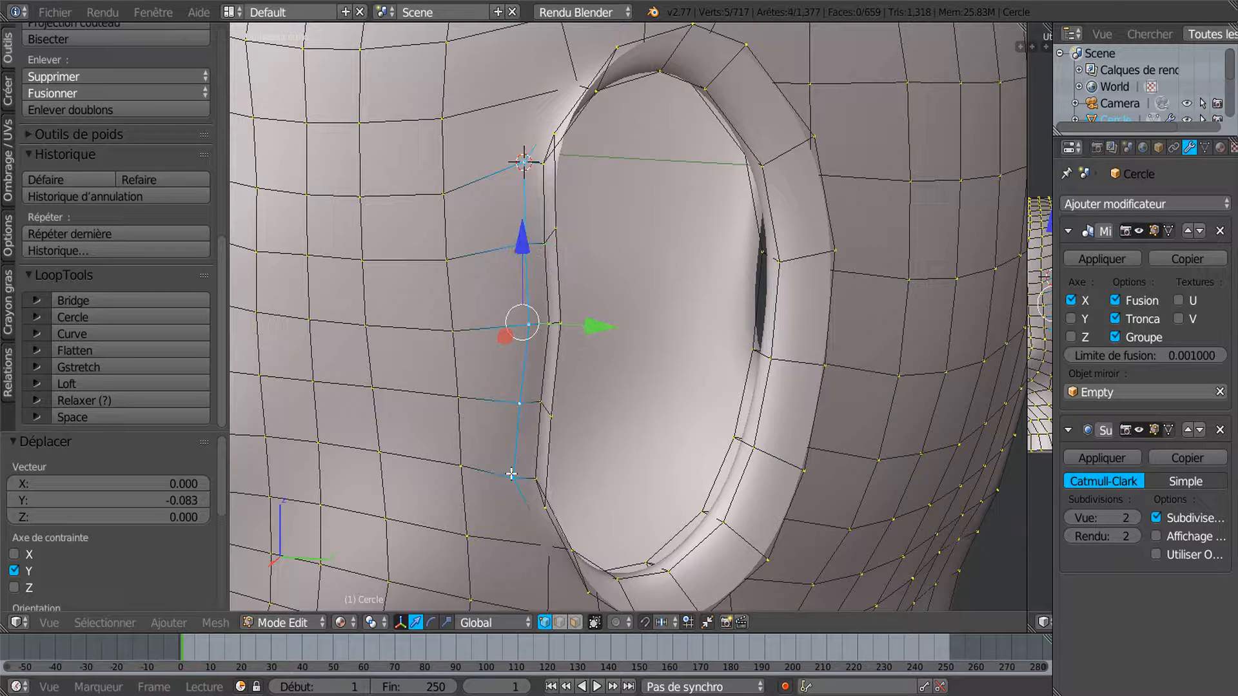
key(g)
key(g)
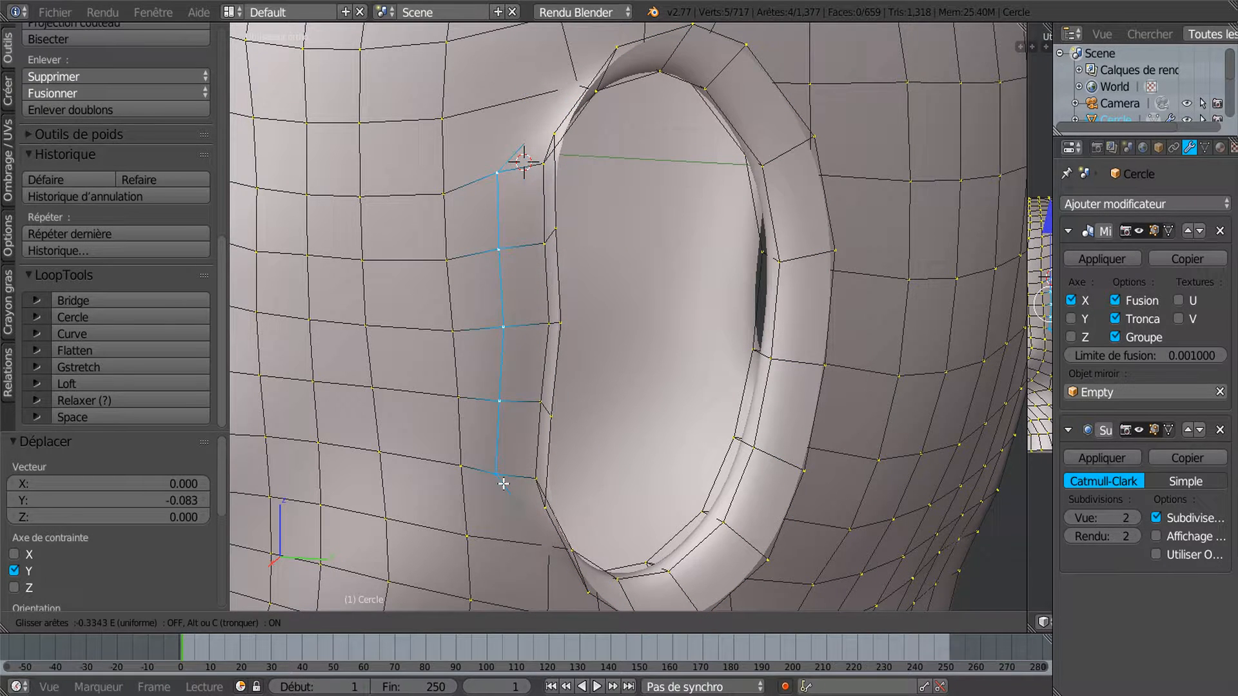
click(502, 485)
Select the neighbouring column of five vertices nearer the hole and edge-slide it toward the face by -0.213
right_click(542, 164)
shift+right_click(544, 243)
shift+right_click(548, 323)
shift+right_click(539, 406)
shift+right_click(527, 474)
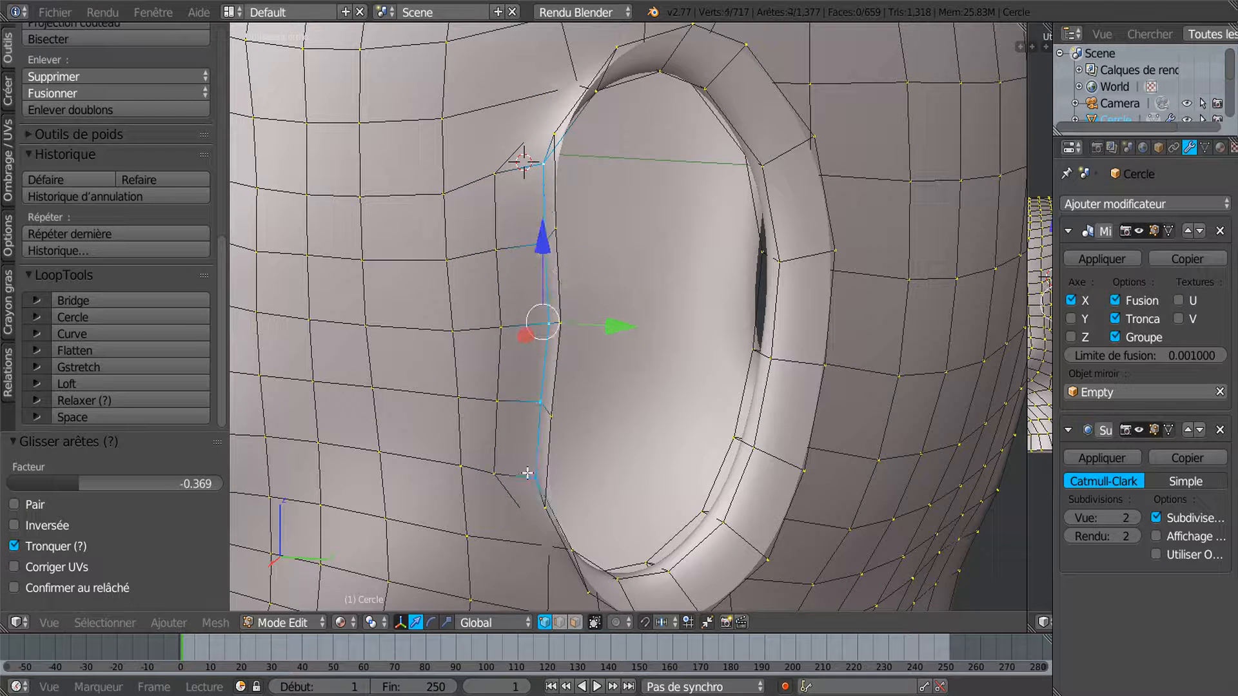
key(g)
key(g)
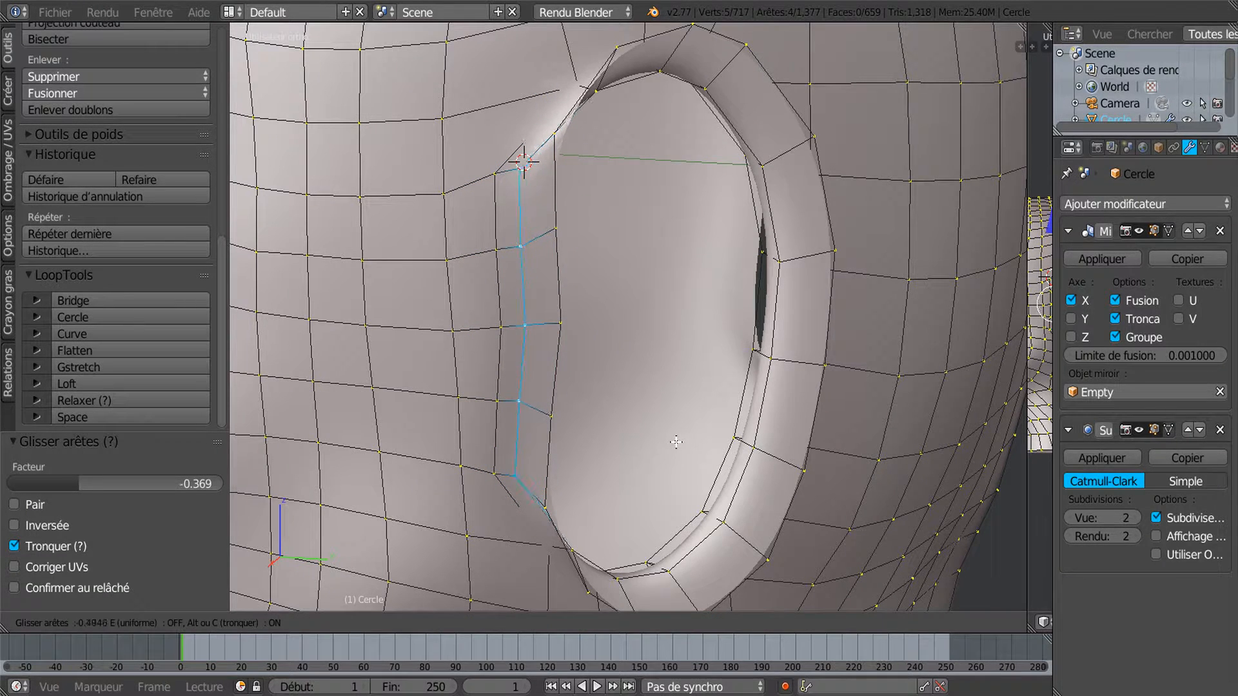
click(678, 444)
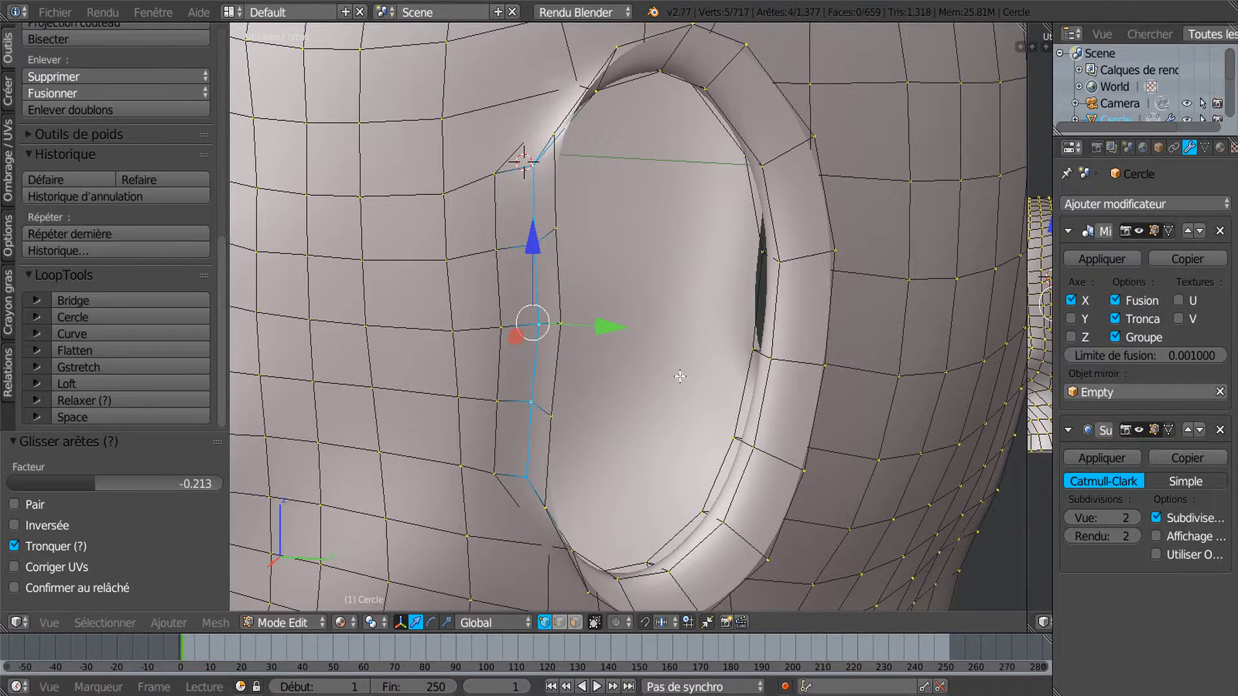
Select the five front vertices of the outer rim, move them slightly backward along Y, and preview the shape in Object Mode
middle_drag(681, 377, 740, 364)
shift+middle_drag(568, 42, 590, 166)
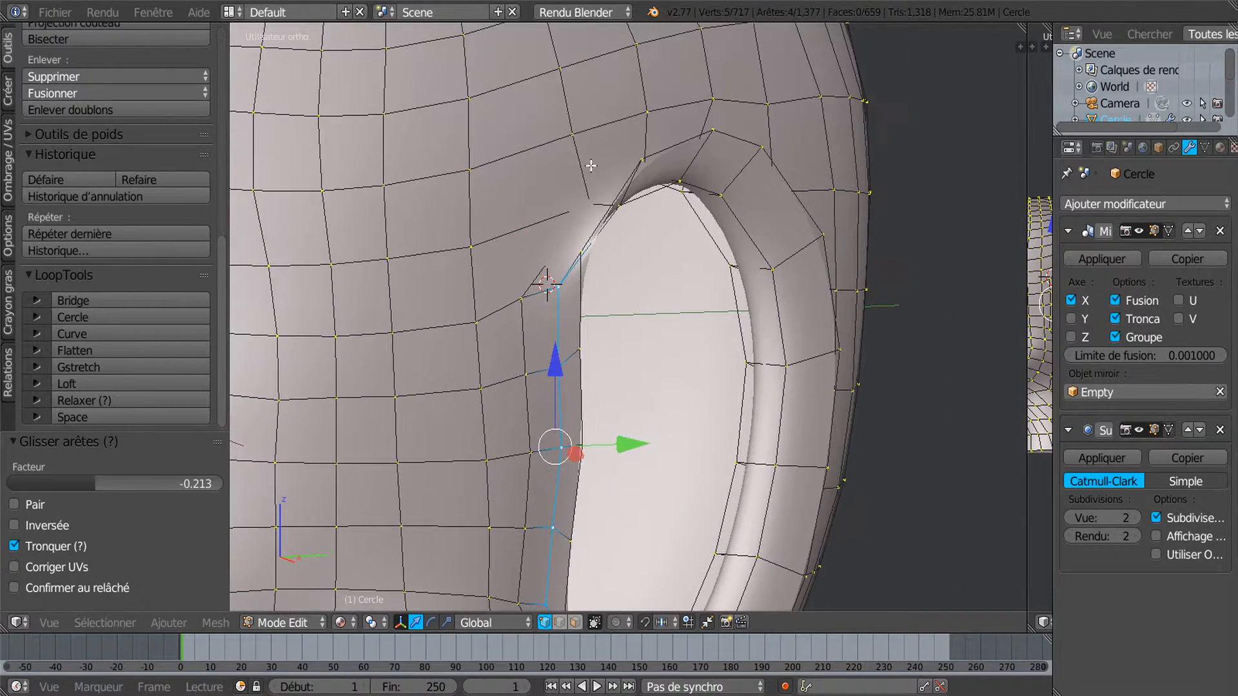
middle_drag(625, 238, 585, 240)
right_click(583, 258)
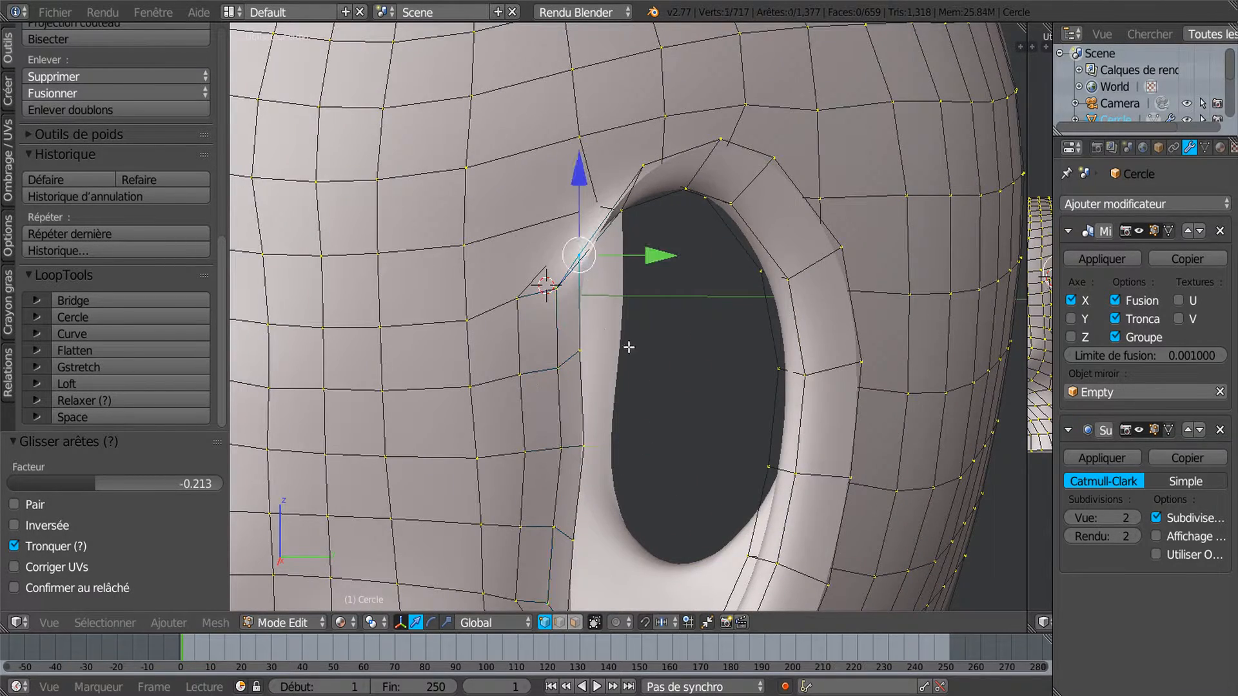
shift+middle_drag(629, 347, 626, 258)
shift+right_click(582, 270)
shift+right_click(586, 364)
shift+right_click(574, 456)
shift+right_click(574, 535)
drag(650, 368, 658, 370)
middle_drag(657, 370, 779, 412)
key(Tab)
key(Tab)
Select the nine outer-rim vertices along the top, back and bottom, scale them to about 0.90 and move them -0.105 along Y
scroll(691, 275, down, 1)
middle_drag(579, 166, 578, 118)
right_click(577, 108)
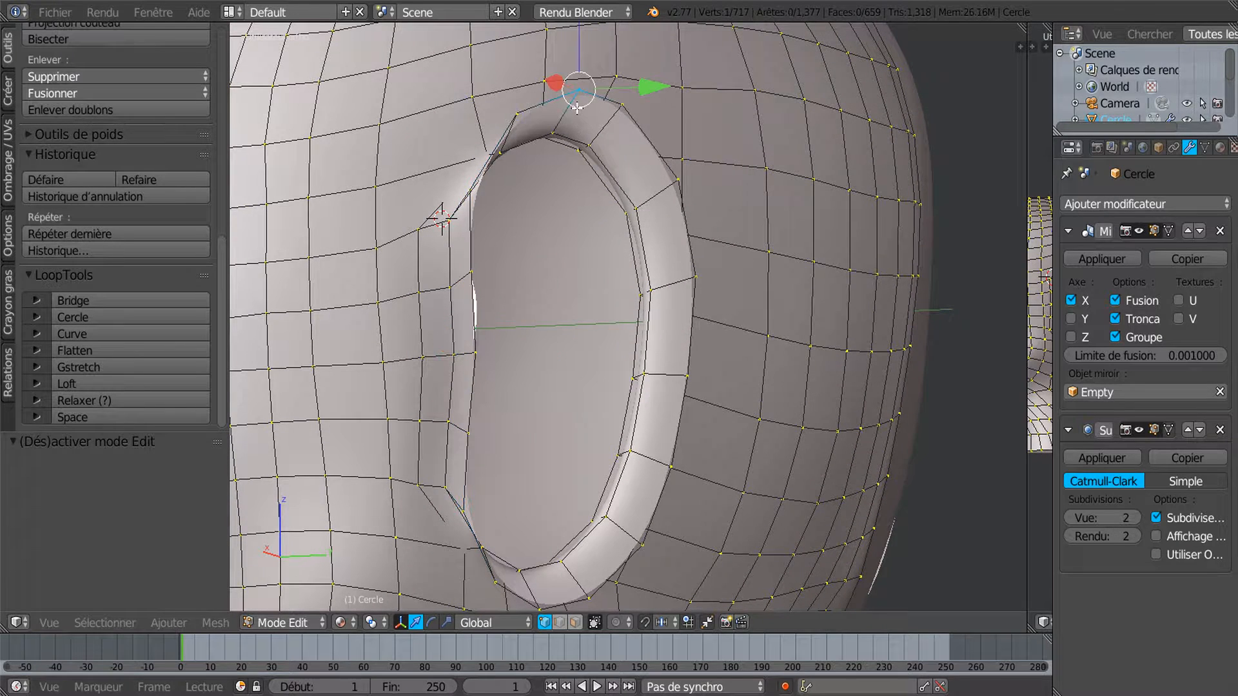
shift+right_click(629, 128)
shift+right_click(674, 277)
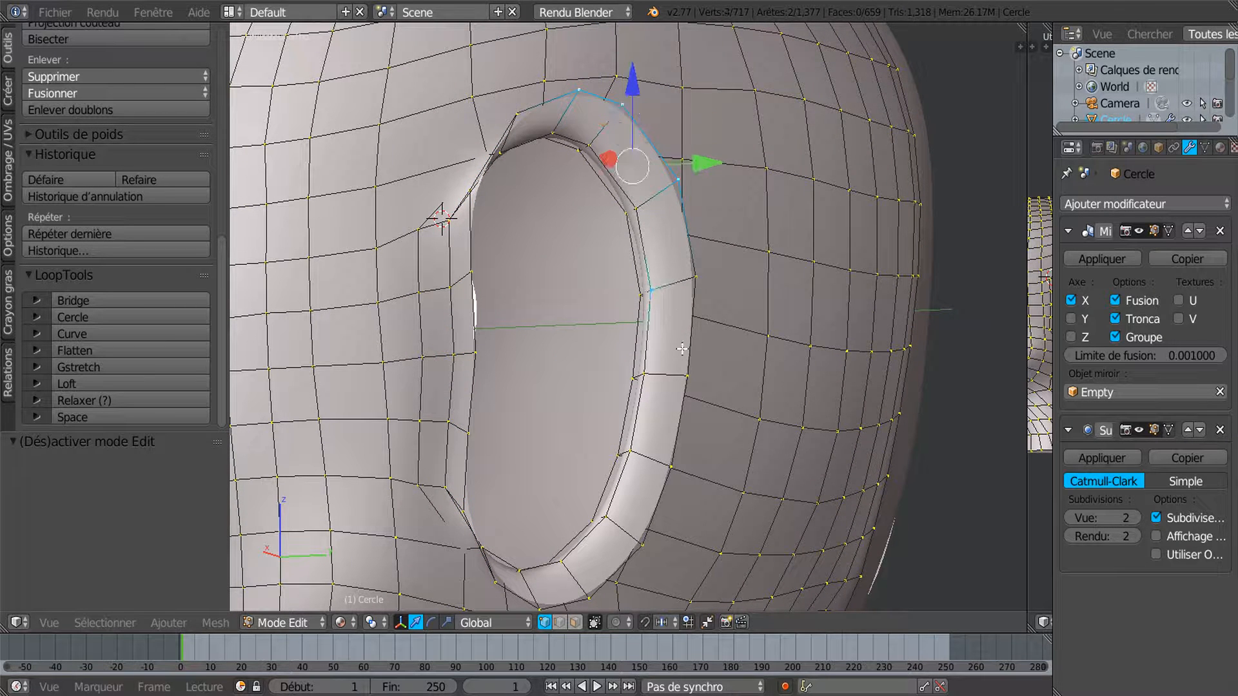
shift+right_click(679, 267)
shift+right_click(662, 288)
shift+middle_drag(675, 327, 684, 250)
shift+right_click(684, 297)
shift+right_click(678, 388)
shift+right_click(644, 457)
shift+right_click(599, 501)
shift+right_click(546, 521)
middle_drag(529, 511, 544, 470)
shift+right_click(536, 489)
shift+right_click(543, 468)
middle_drag(667, 461, 705, 446)
key(s)
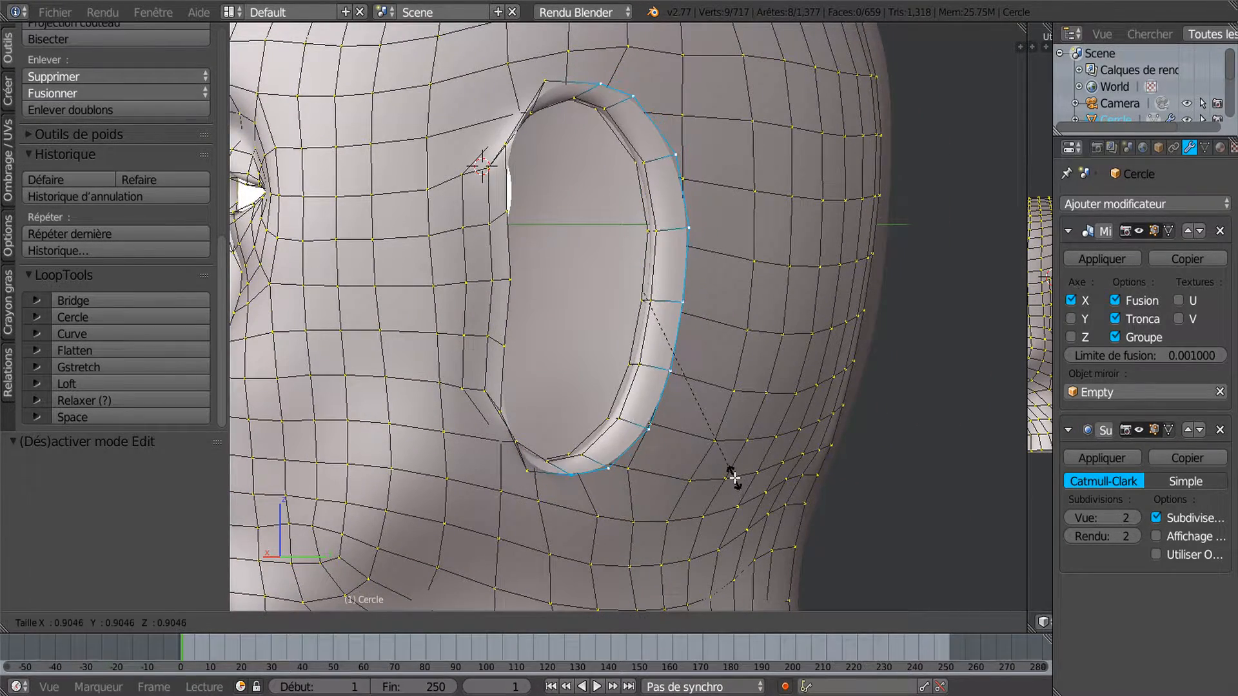
click(733, 474)
drag(714, 284, 708, 293)
Slide the outer rim's top vertex forward by a factor of 0.320 and the vertex behind it by 0.188
middle_drag(672, 278, 712, 455)
scroll(683, 368, up, 2)
right_click(651, 238)
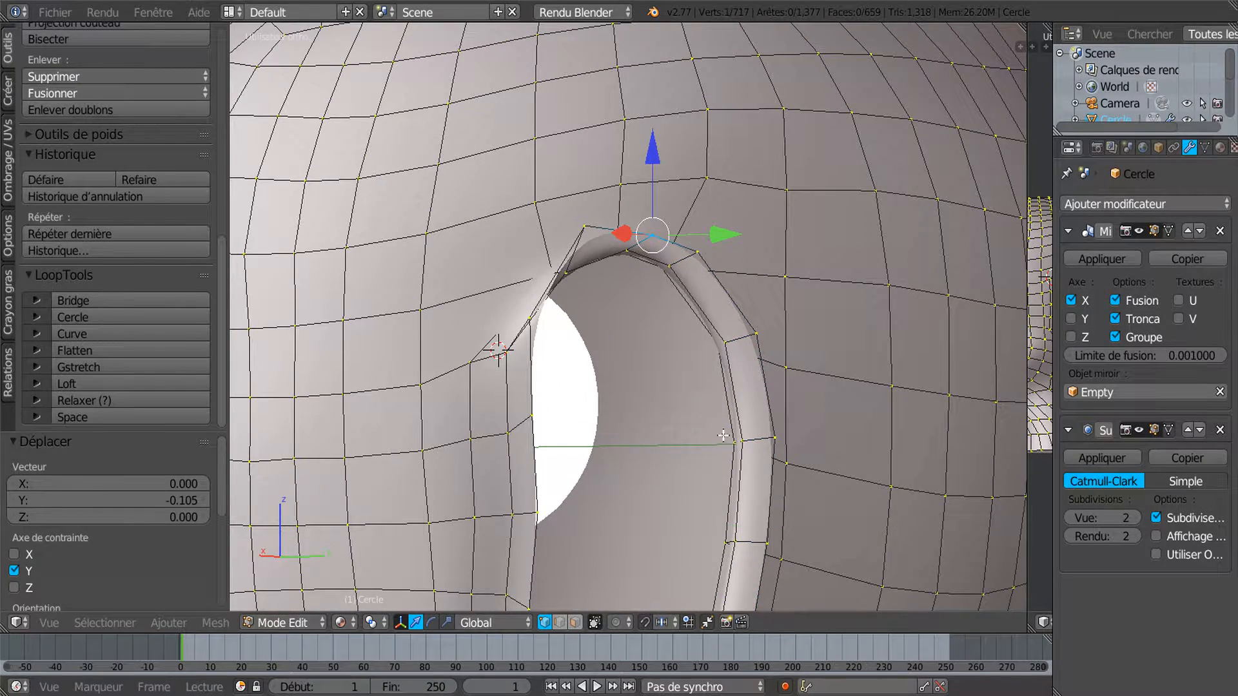
key(shift+v)
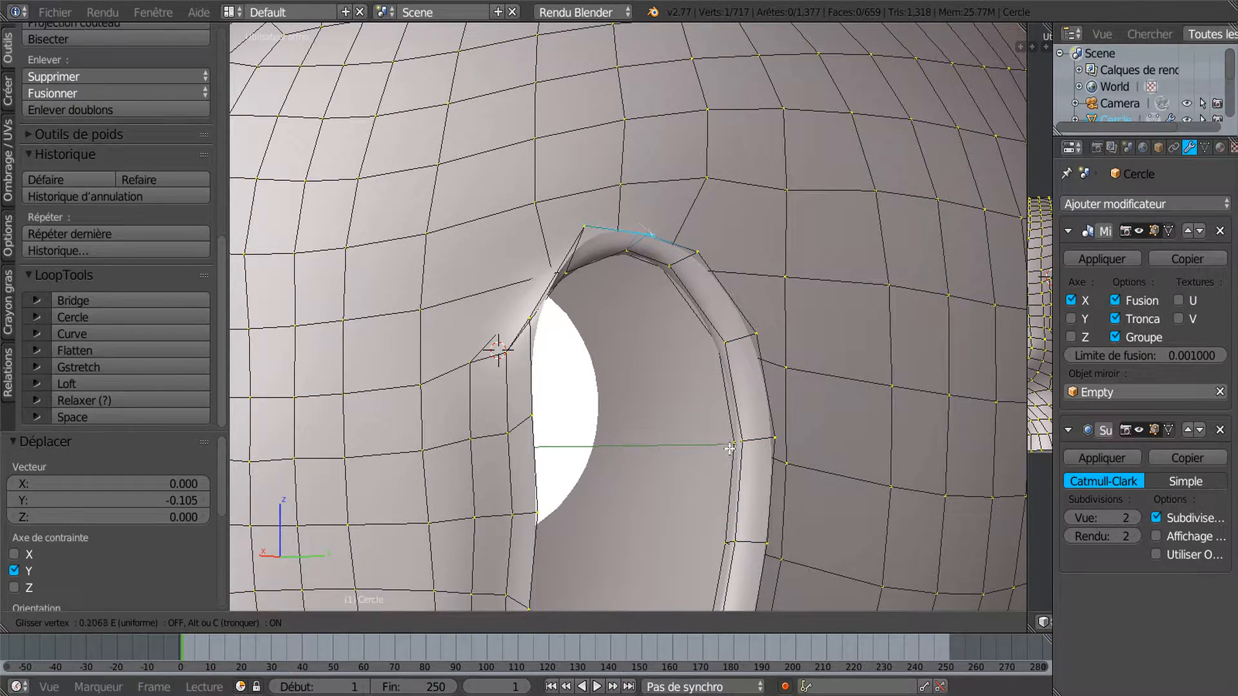
click(721, 443)
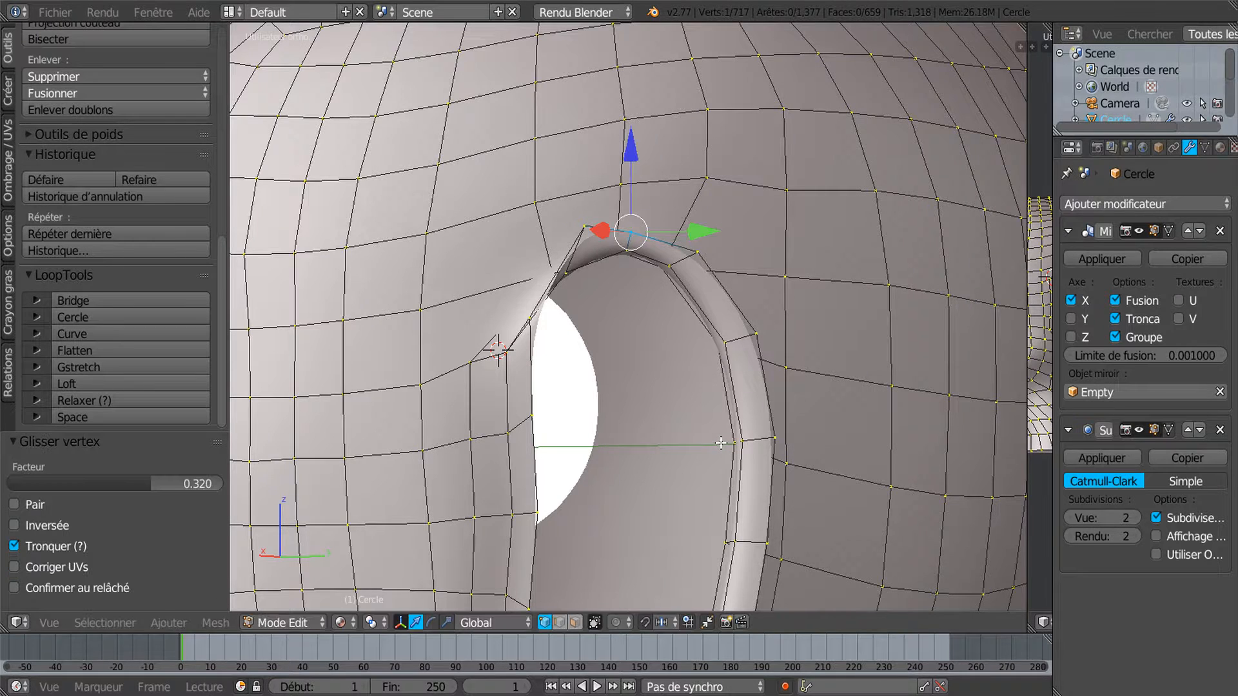
right_click(696, 243)
key(shift+v)
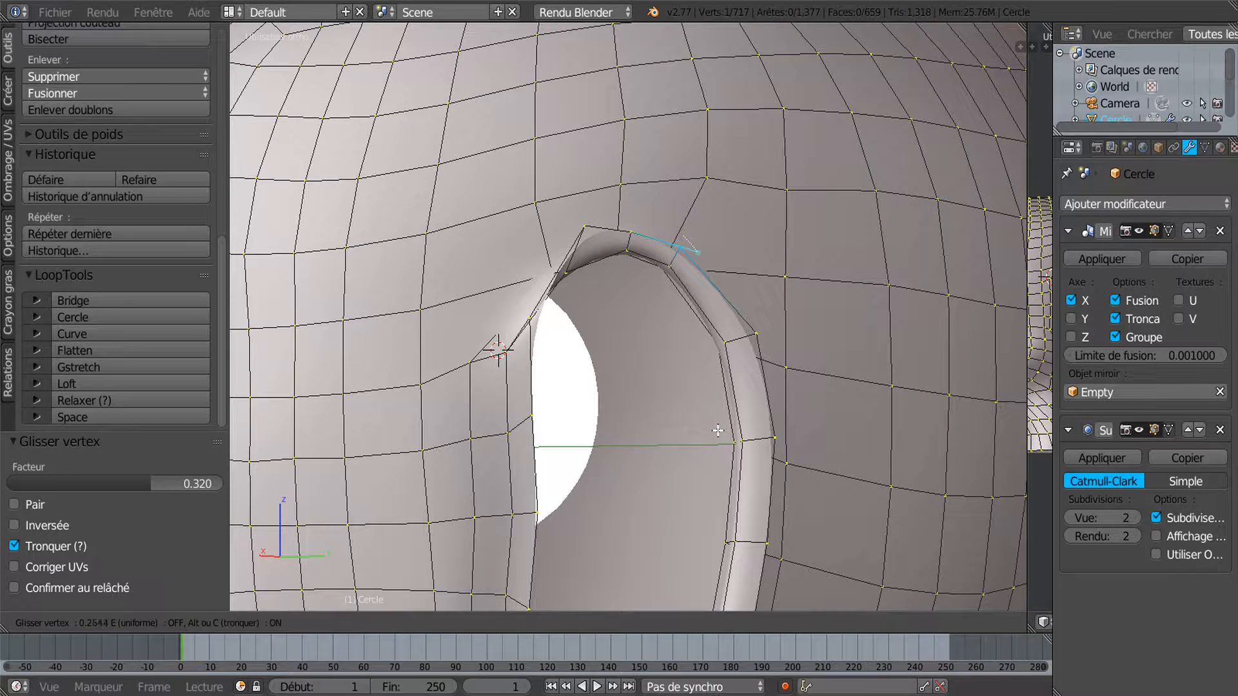
click(718, 429)
Add the adjoining inner vertex to the selection at the rim's upper back and edge-slide the pair by 0.302
middle_drag(697, 362, 741, 324)
shift+right_click(667, 272)
middle_drag(667, 272, 683, 415)
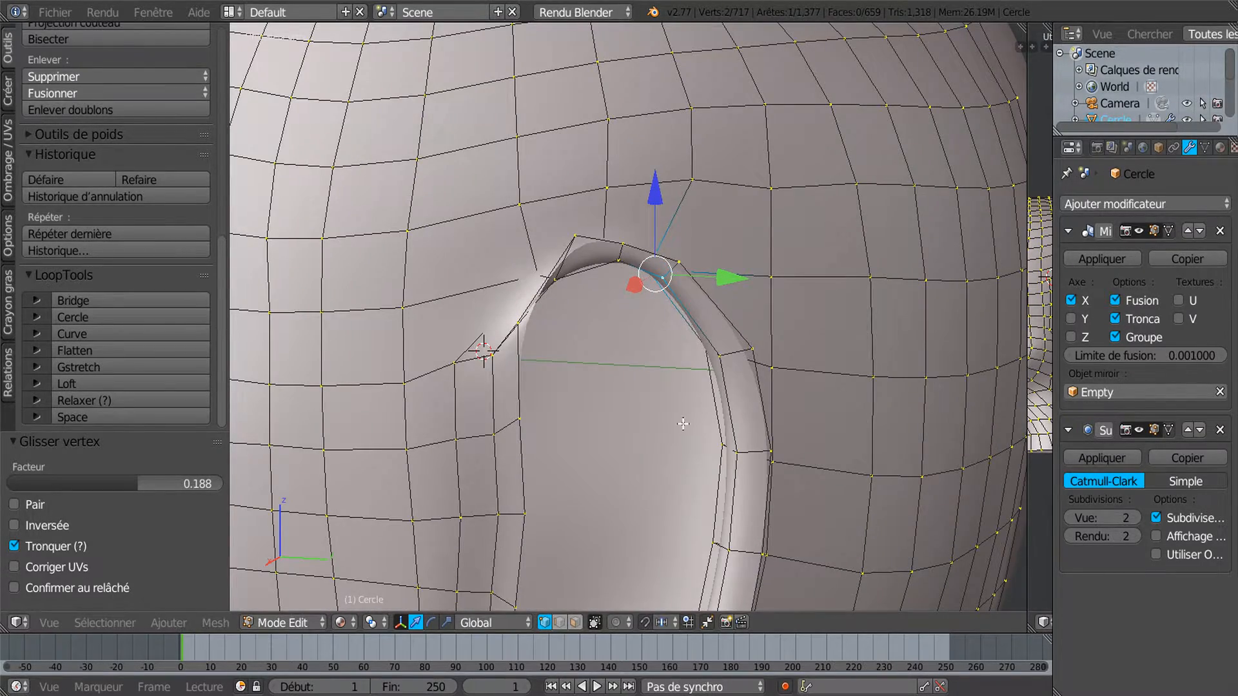
key(g)
key(g)
click(705, 431)
Slide the outer-rim vertex at the upper back by about 0.17 and raise it 0.150 along Z
middle_drag(705, 432, 676, 295)
right_click(673, 213)
key(g)
key(g)
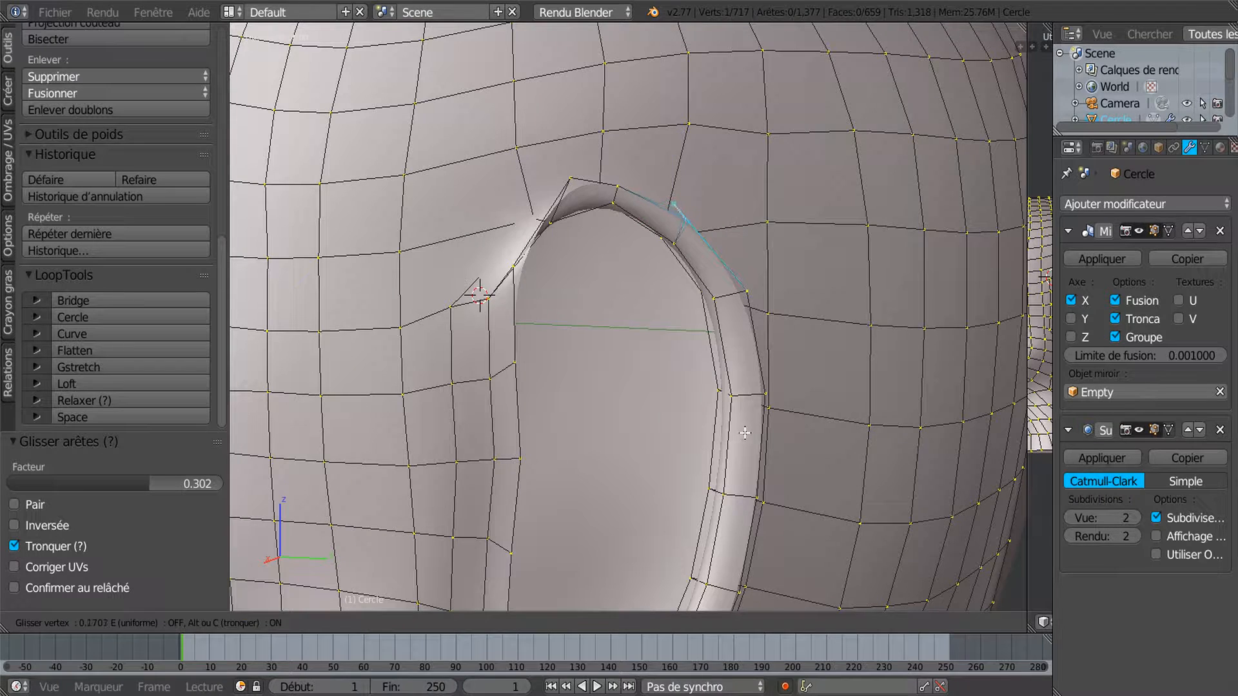
click(746, 435)
drag(694, 132, 699, 111)
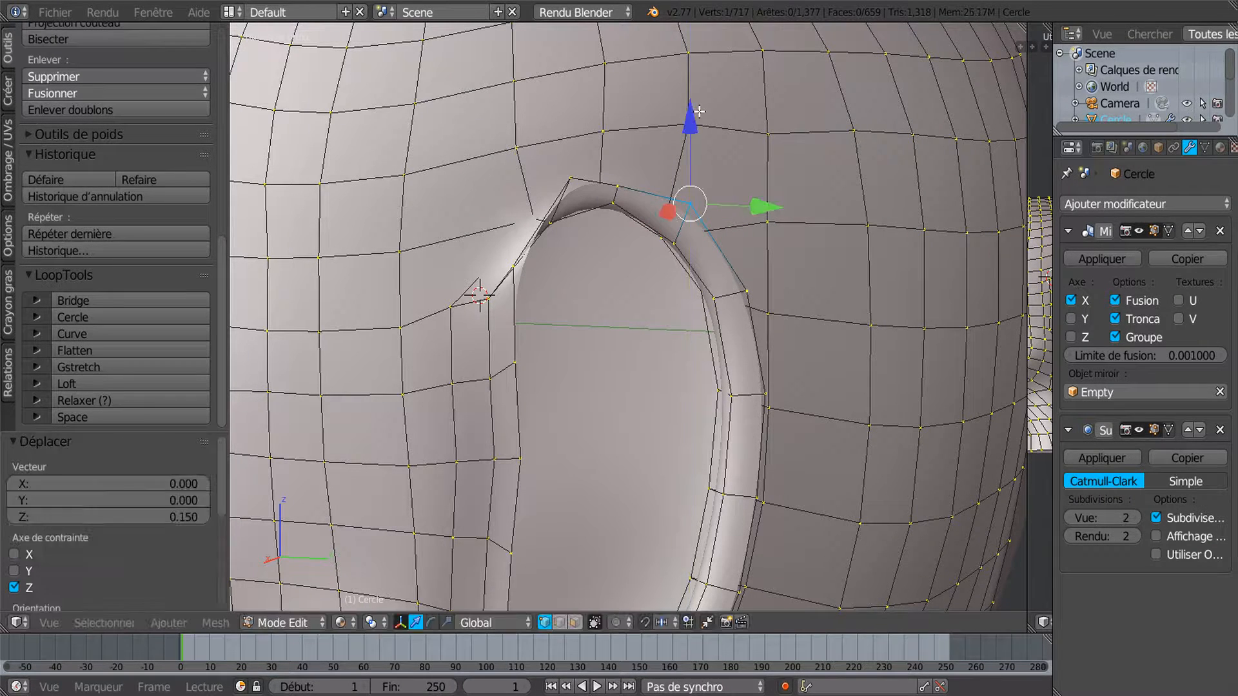
Raise the outer rim's top vertex by 0.075 along Z
right_click(608, 183)
drag(618, 97, 625, 88)
scroll(676, 270, down, 3)
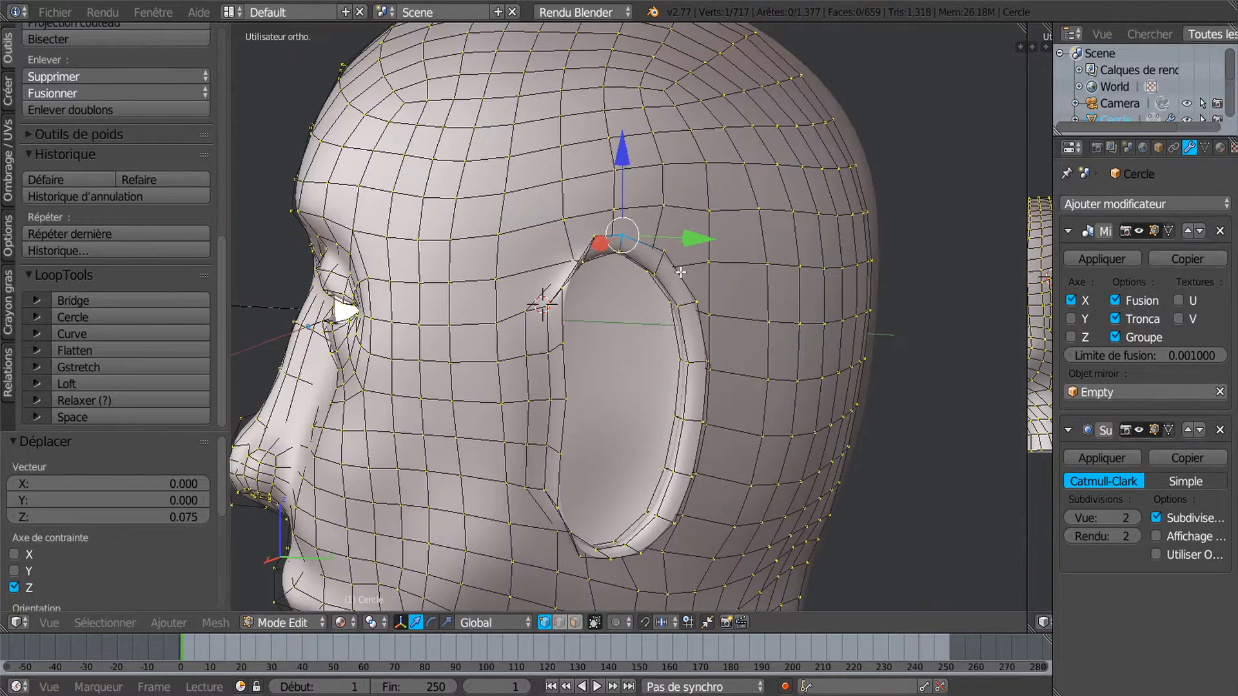
Select the two neighbouring rim vertices at the bottom of the ear opening and move them -0.043 along X
shift+middle_drag(691, 295, 707, 140)
scroll(665, 358, up, 2)
middle_drag(665, 358, 670, 317)
scroll(567, 268, up, 4)
middle_drag(624, 367, 603, 329)
right_click(570, 357)
middle_drag(600, 430, 628, 411)
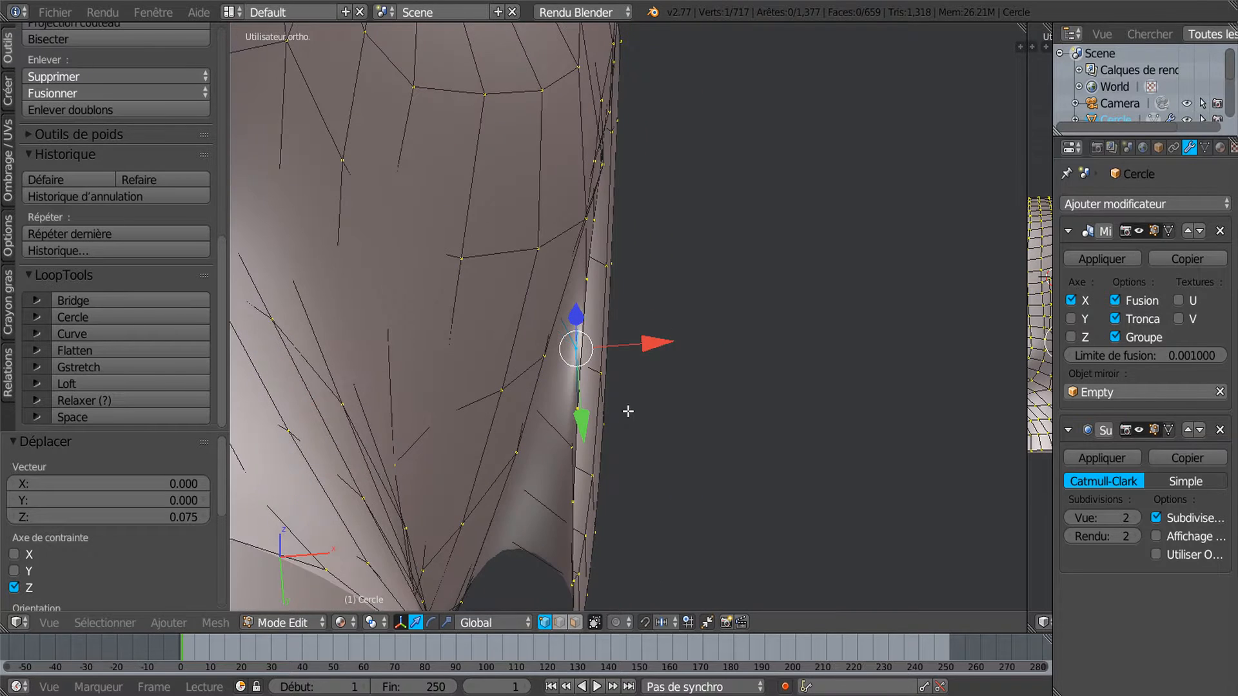
right_click(566, 446)
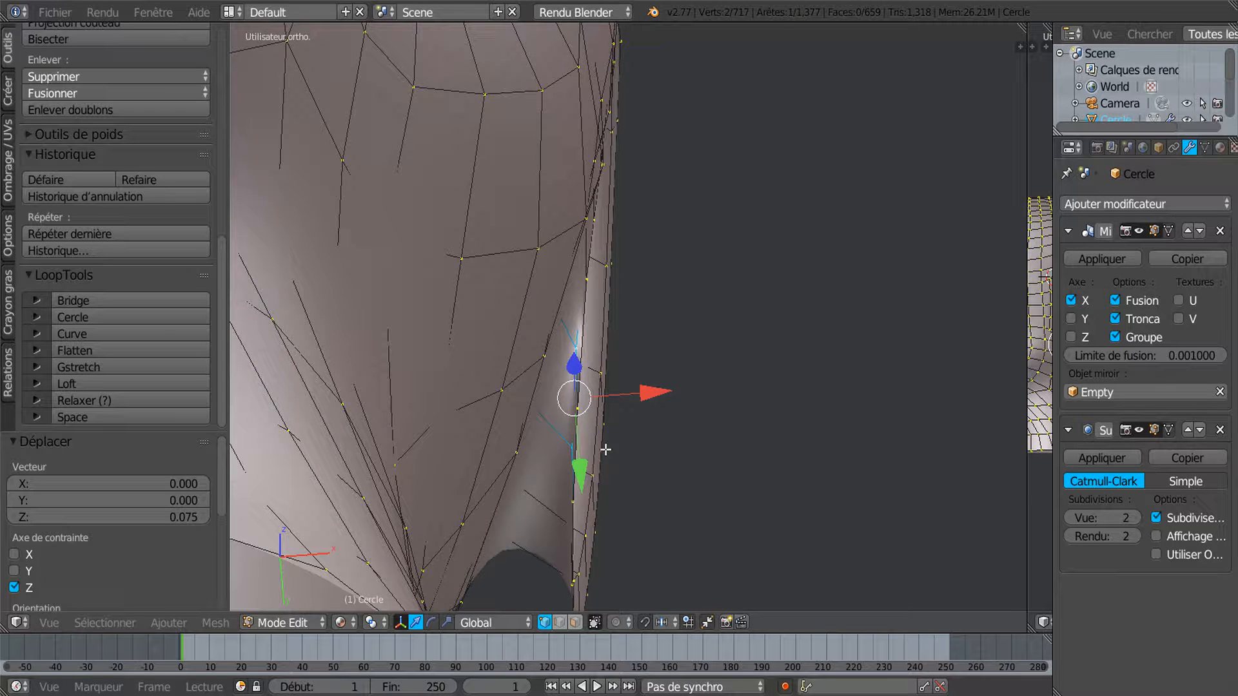
middle_drag(638, 472, 635, 409)
drag(649, 392, 657, 434)
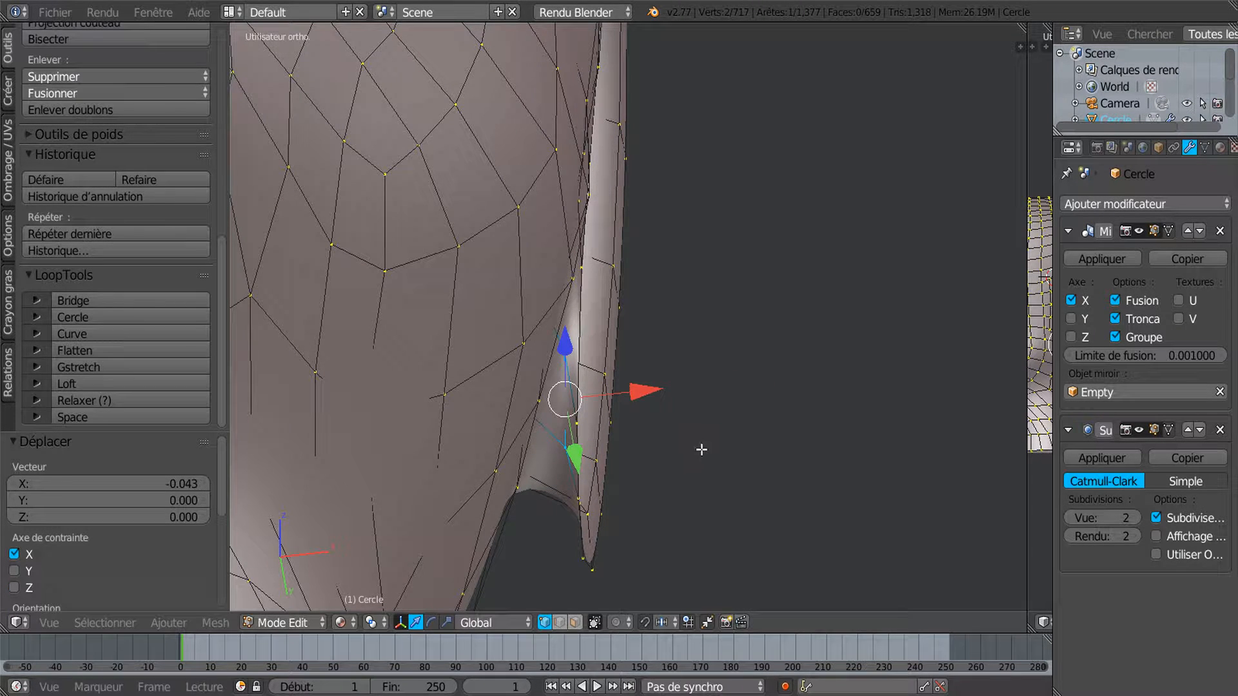
Rotate the selected bottom pair slightly and fine-tune its position along Z and X, including a -0.013 move along Z
key(r)
click(738, 515)
middle_drag(740, 508, 644, 493)
drag(567, 325, 567, 335)
middle_drag(567, 335, 640, 344)
mouse_move(569, 408)
middle_down()
mouse_move(567, 588)
mouse_move(544, 345)
mouse_move(592, 406)
middle_up()
drag(555, 266, 554, 270)
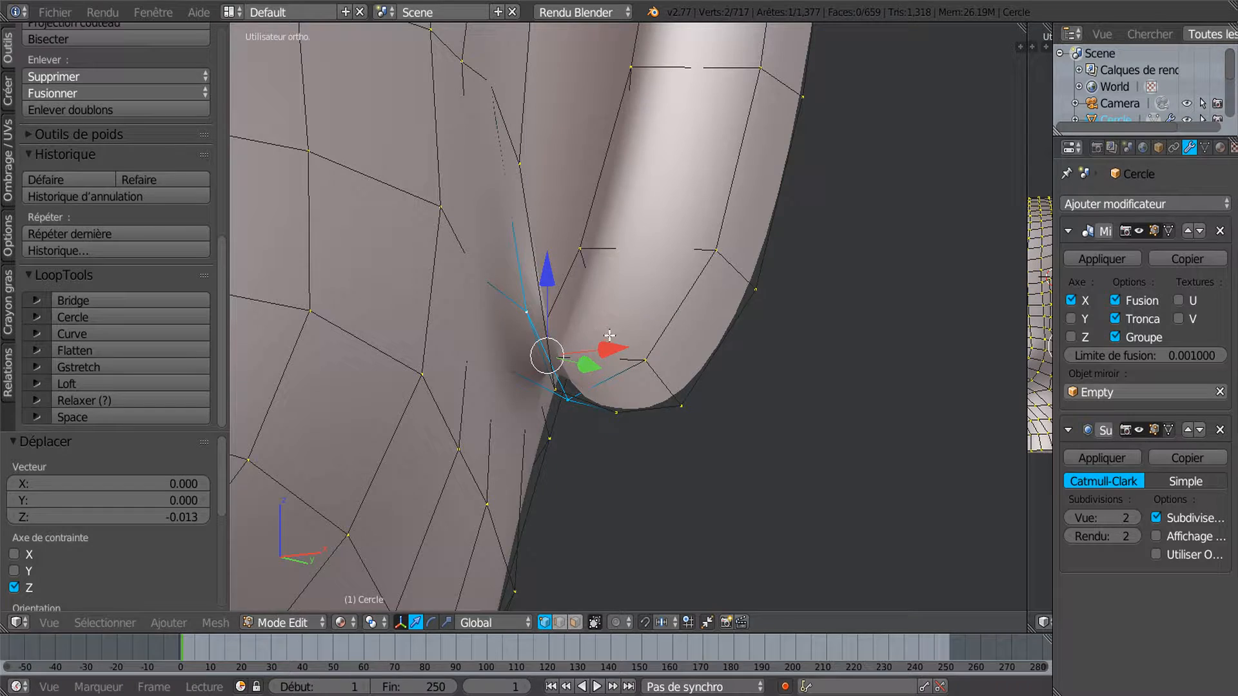
middle_drag(634, 364, 638, 373)
drag(613, 357, 609, 358)
Examine the smoothed ear base from the front, above and the side in Object Mode, and return to Edit Mode
scroll(655, 440, down, 3)
middle_drag(654, 441, 785, 364)
key(Tab)
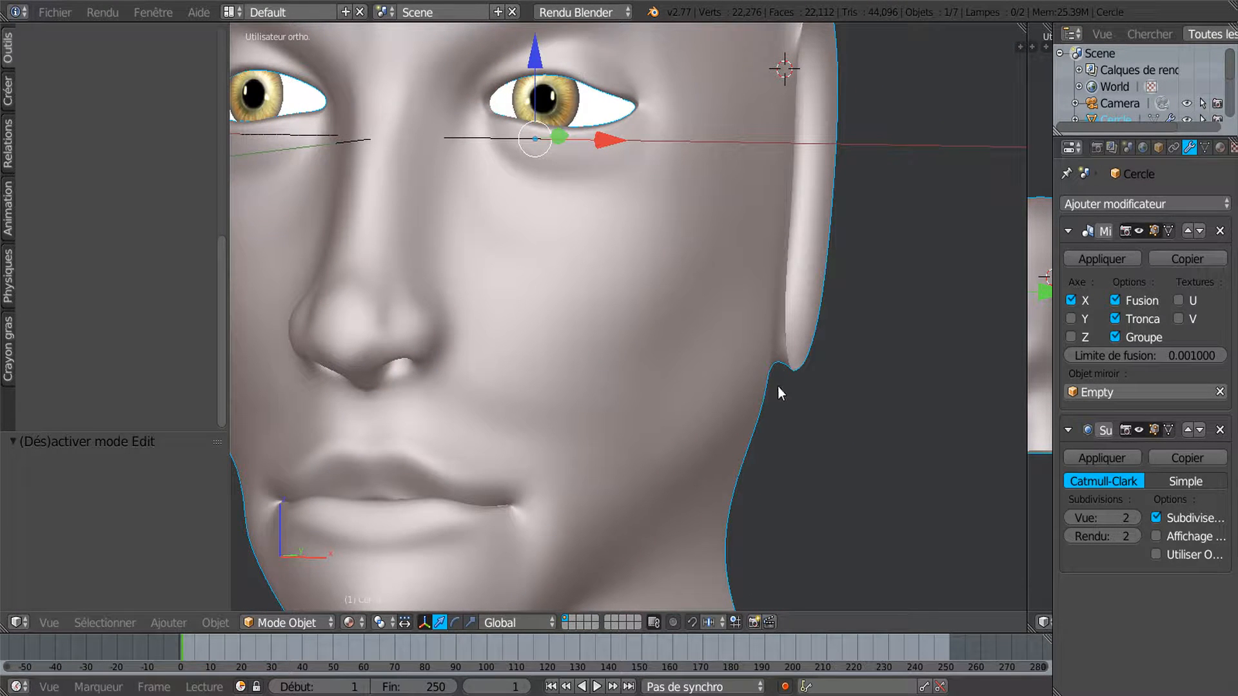
scroll(789, 242, down, 4)
mouse_move(781, 292)
middle_down()
mouse_move(799, 297)
mouse_move(800, 283)
middle_up()
middle_drag(736, 100, 721, 291)
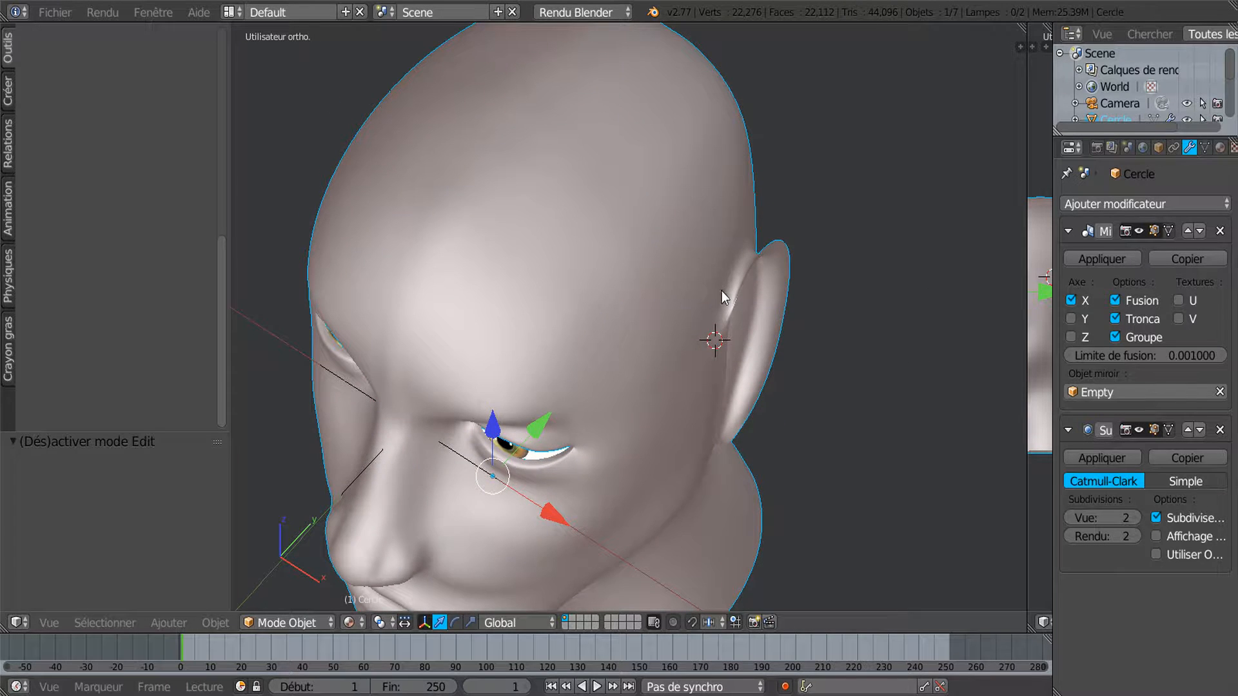
middle_drag(771, 233, 652, 272)
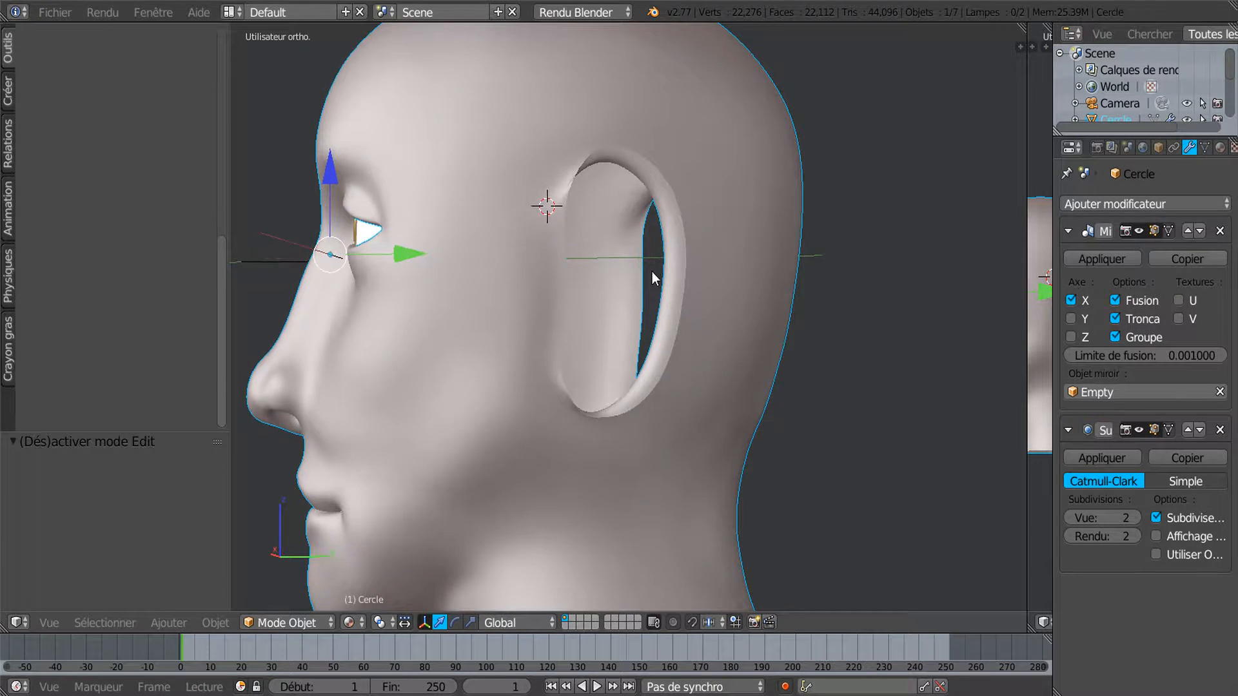
key(Tab)
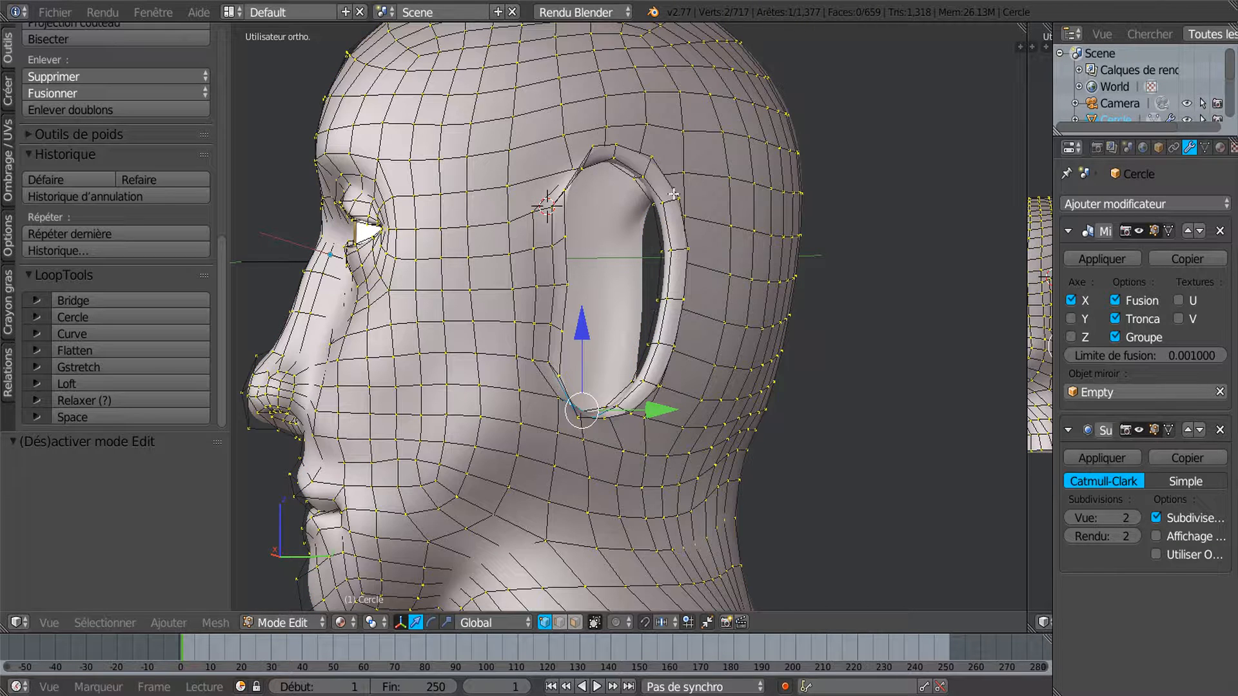
Select the seven outer-rim vertices along the back of the ear and move them -0.089 along Y
right_click(651, 167)
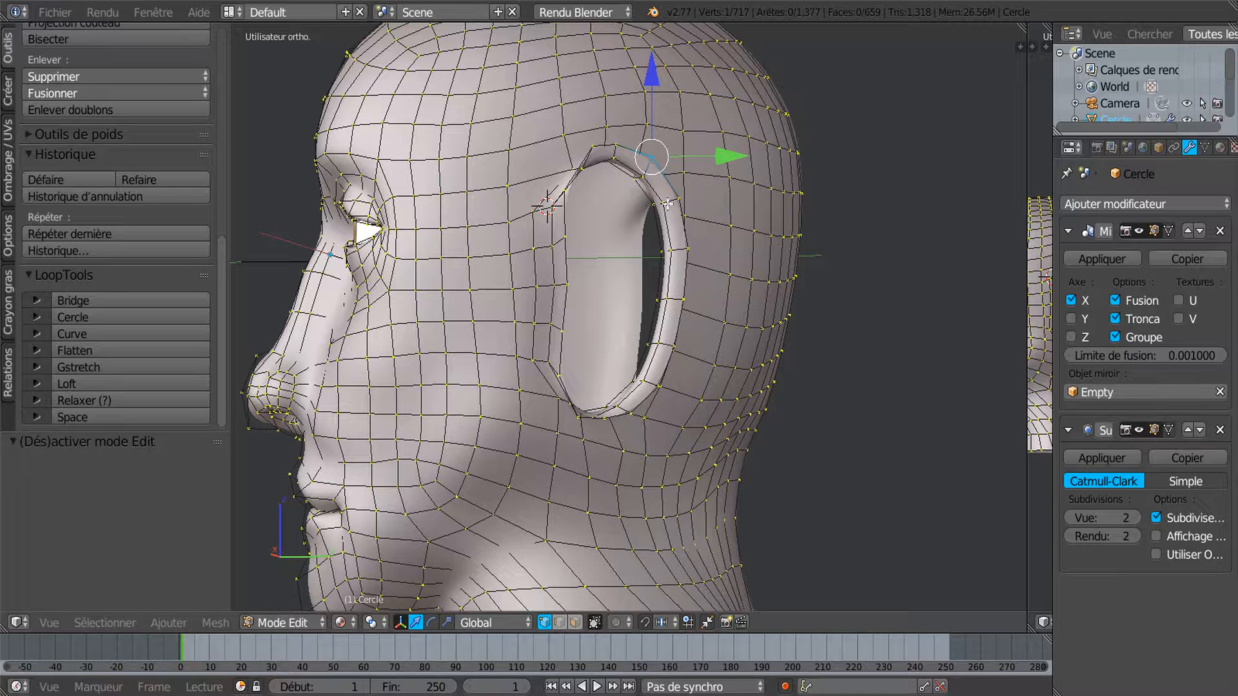
shift+right_click(676, 199)
shift+right_click(685, 246)
shift+right_click(681, 300)
shift+right_click(672, 346)
shift+right_click(658, 384)
shift+right_click(633, 403)
scroll(726, 315, up, 1)
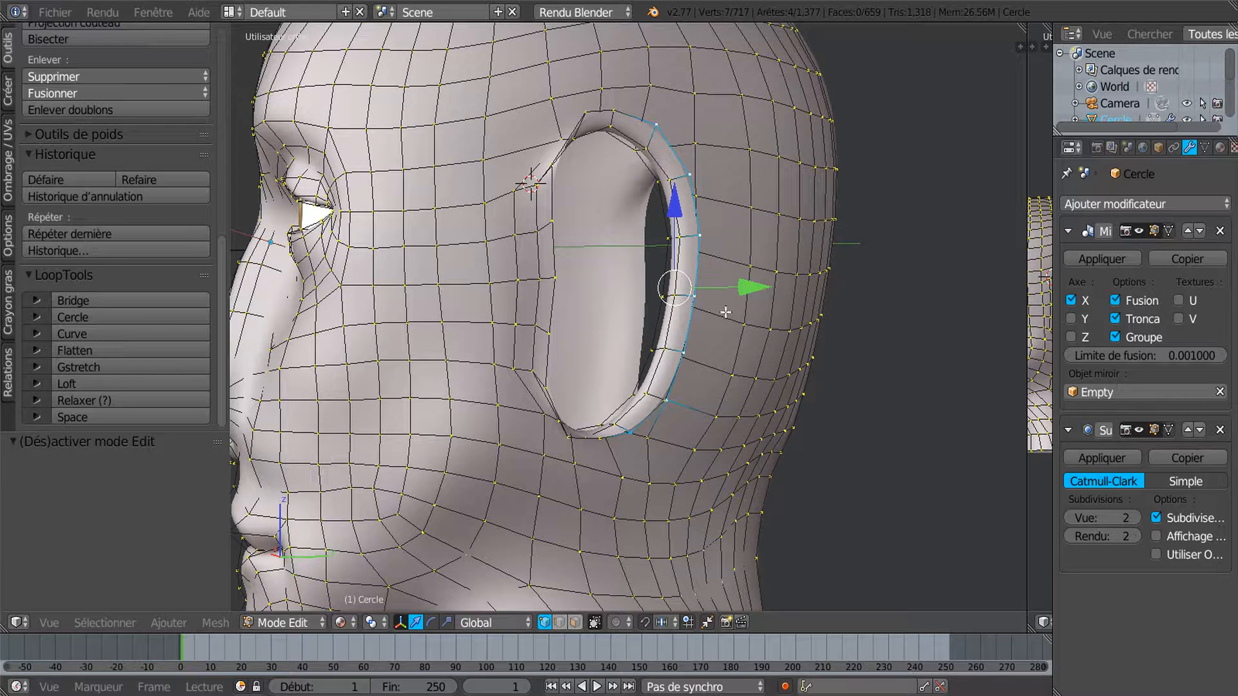
drag(753, 290, 749, 292)
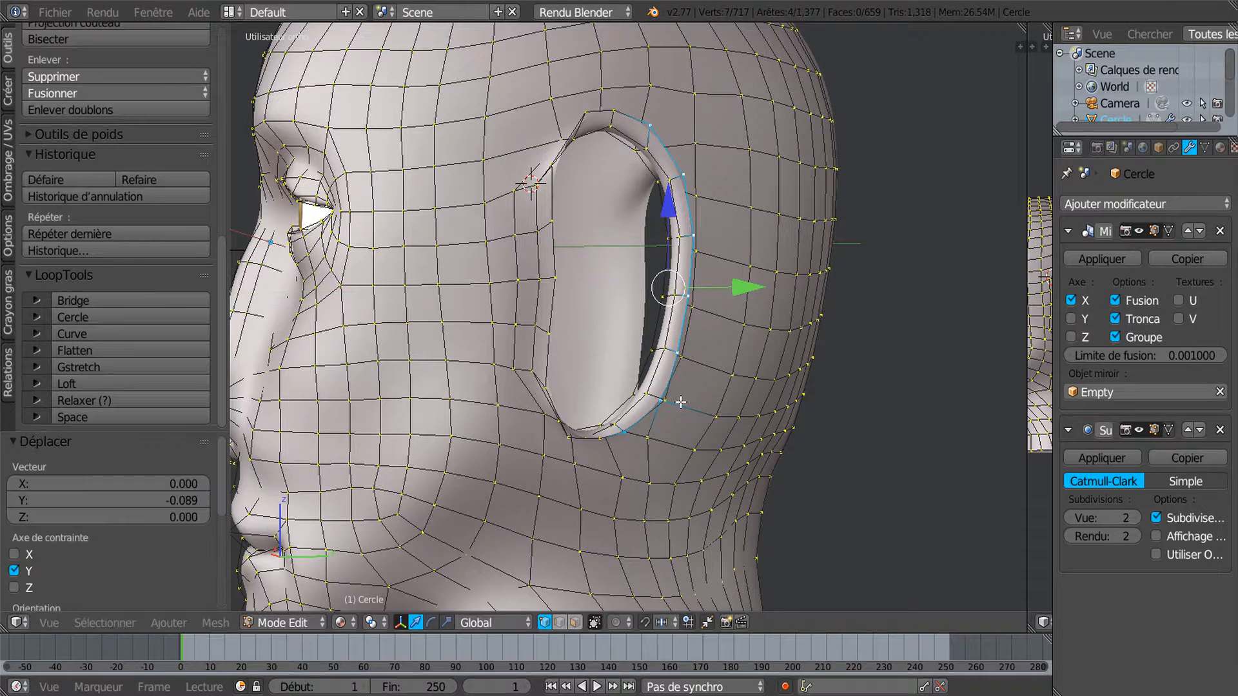
Move the outer-rim vertex at the lower back -0.060 along Y
middle_drag(647, 404, 733, 396)
right_click(662, 400)
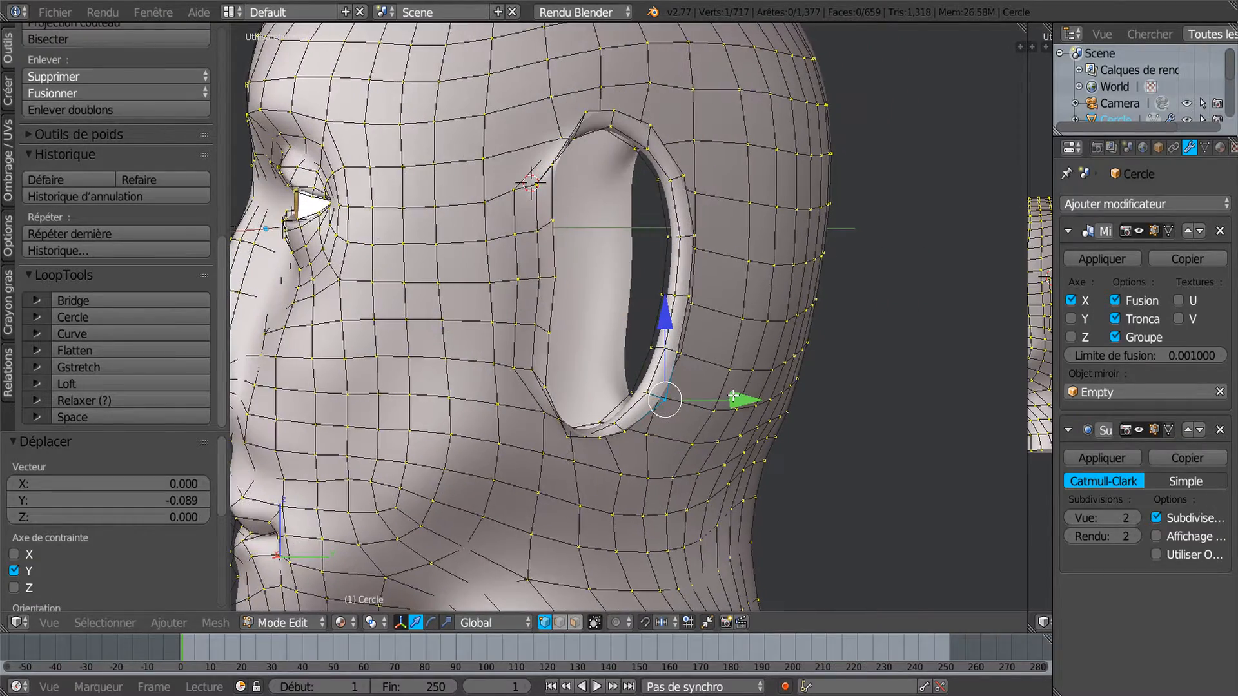
scroll(726, 408, up, 3)
key(g)
key(y)
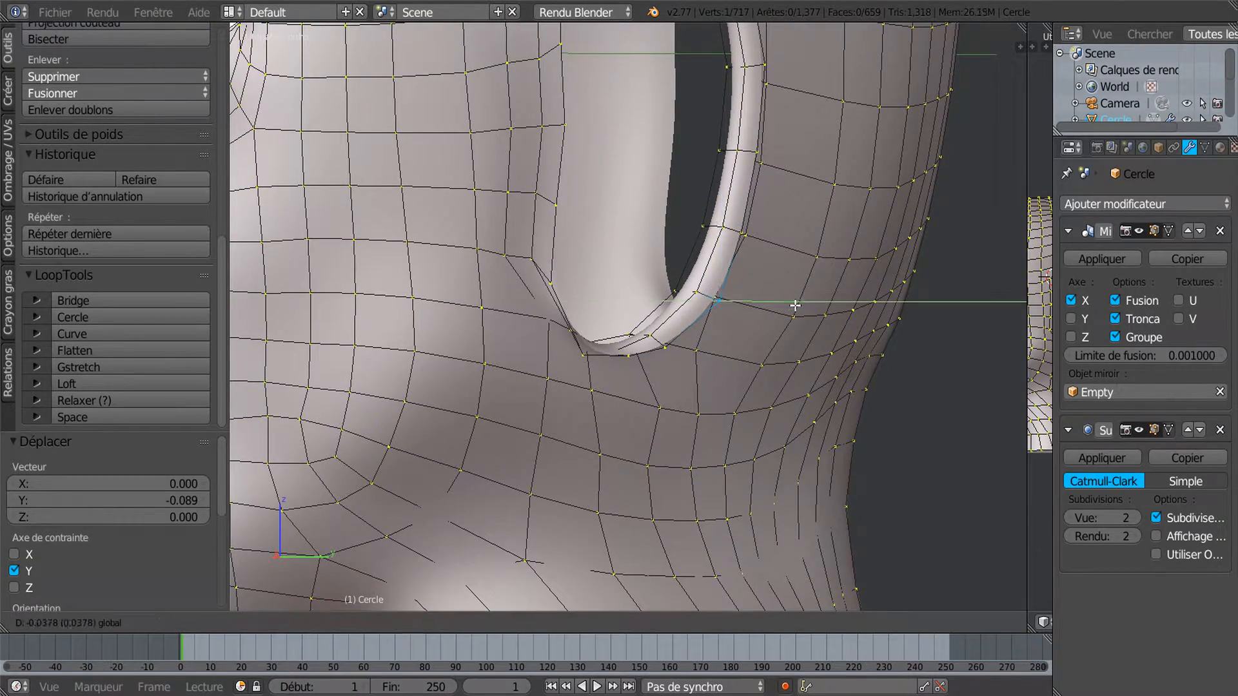
click(790, 300)
Lower the rim vertex at the upper front of the opening slightly and check the smoothed shape in Object Mode
shift+middle_drag(787, 186, 567, 339)
middle_drag(542, 306, 836, 340)
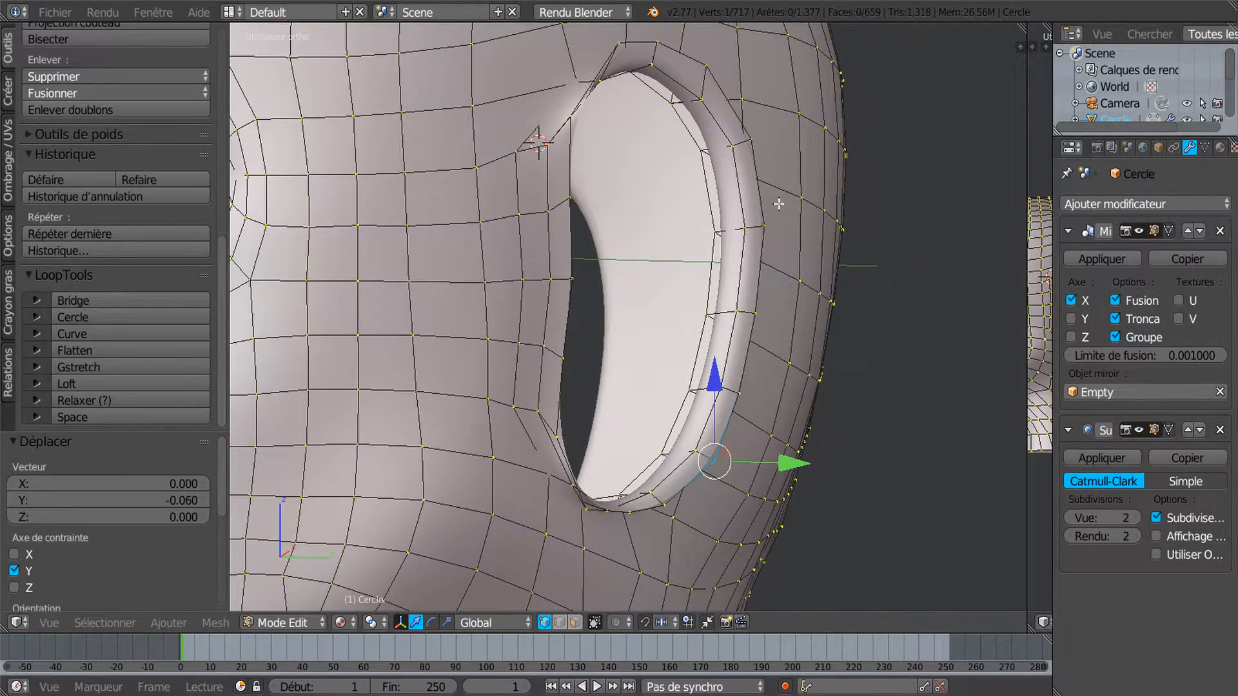
middle_drag(771, 186, 842, 272)
scroll(679, 315, up, 5)
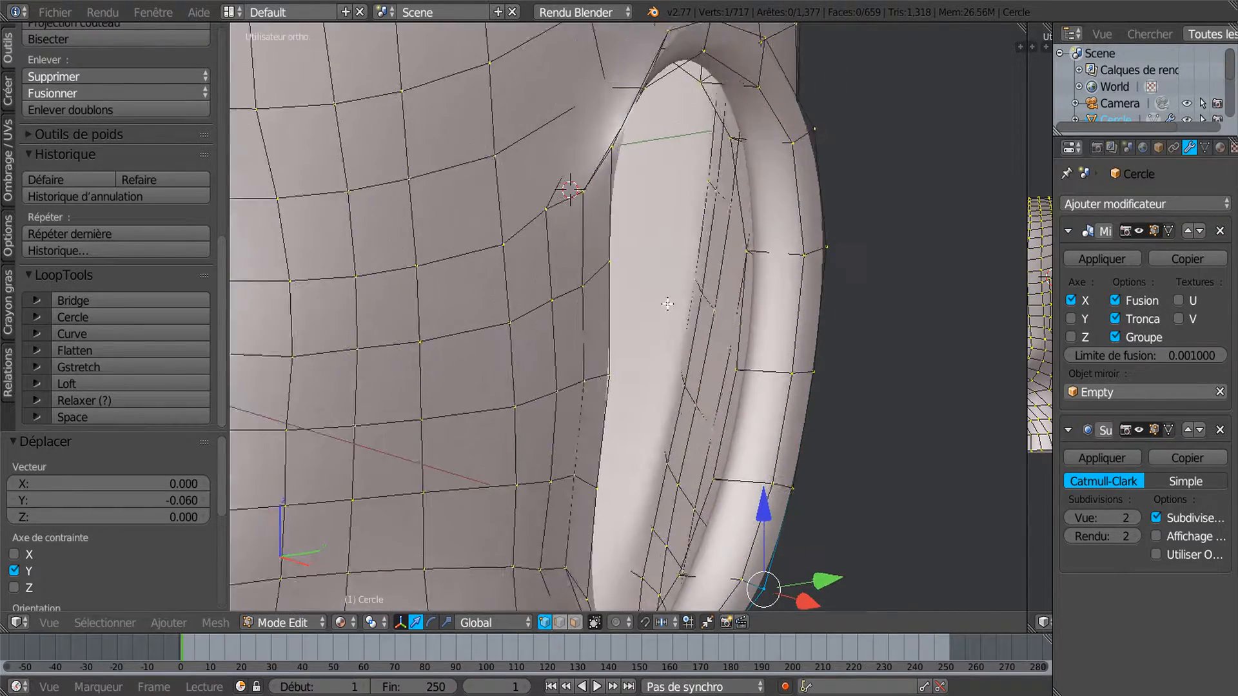
middle_drag(619, 289, 582, 278)
mouse_move(558, 187)
middle_down()
mouse_move(596, 207)
mouse_move(562, 187)
middle_up()
right_click(551, 166)
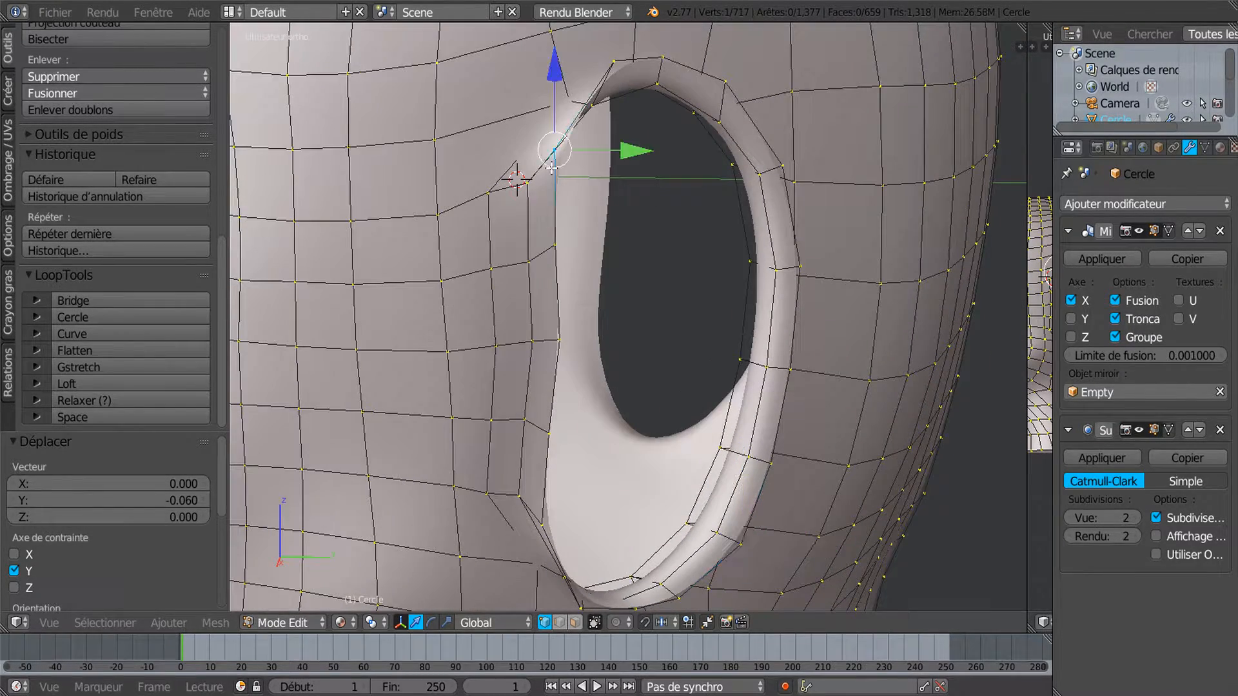
drag(545, 81, 606, 137)
middle_drag(606, 137, 756, 156)
key(Tab)
key(Tab)
drag(748, 123, 756, 134)
middle_drag(755, 135, 564, 244)
key(Tab)
key(Tab)
Set the pivot point to the 3D cursor and snap the cursor to the selected upper-front rim vertex
scroll(565, 244, up, 2)
right_click(530, 171)
shift+middle_drag(577, 185, 599, 225)
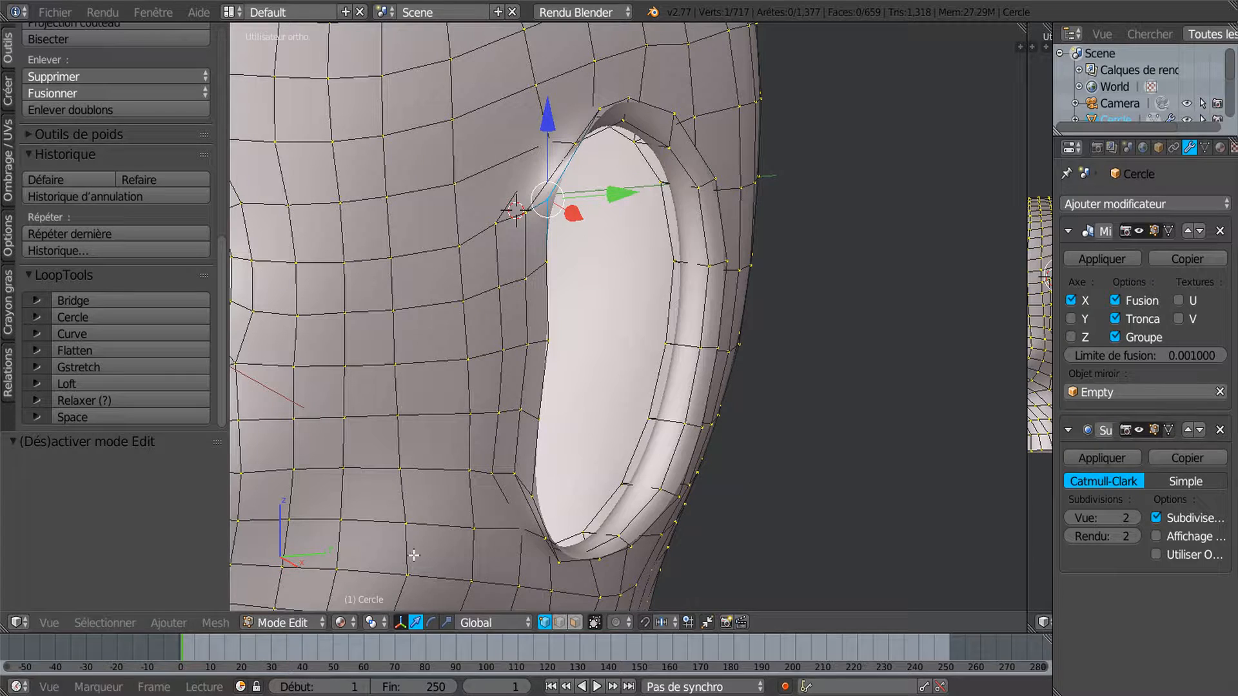
click(371, 622)
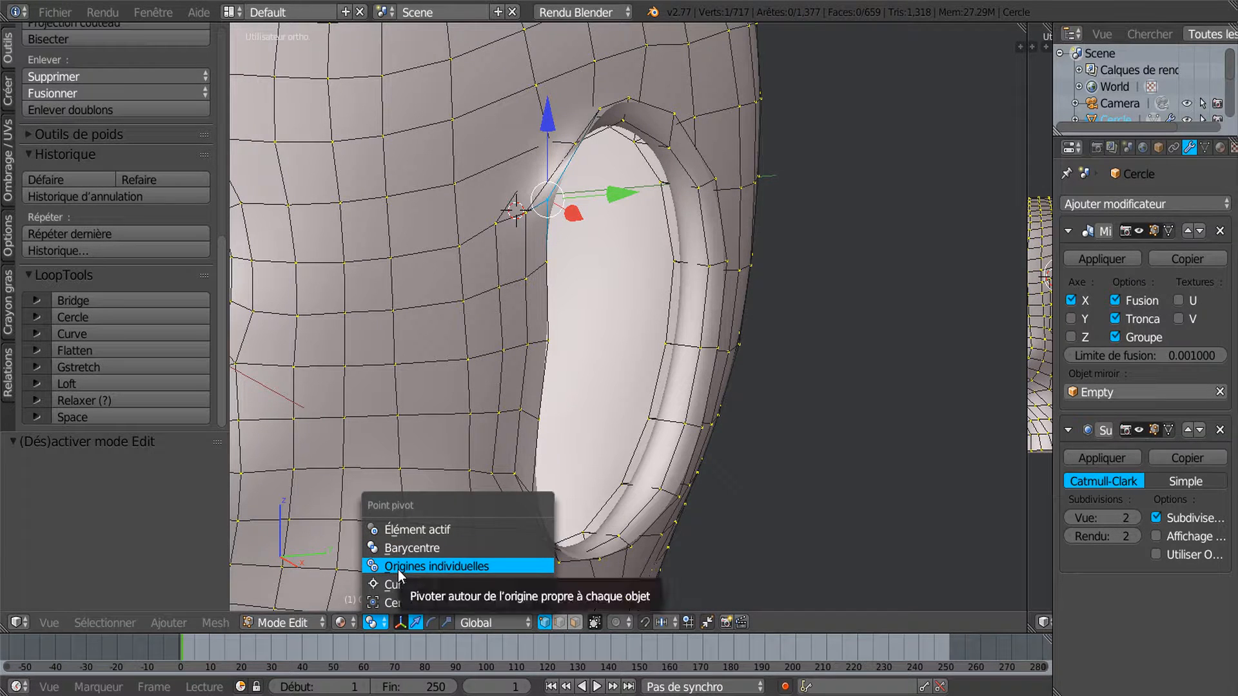
click(401, 586)
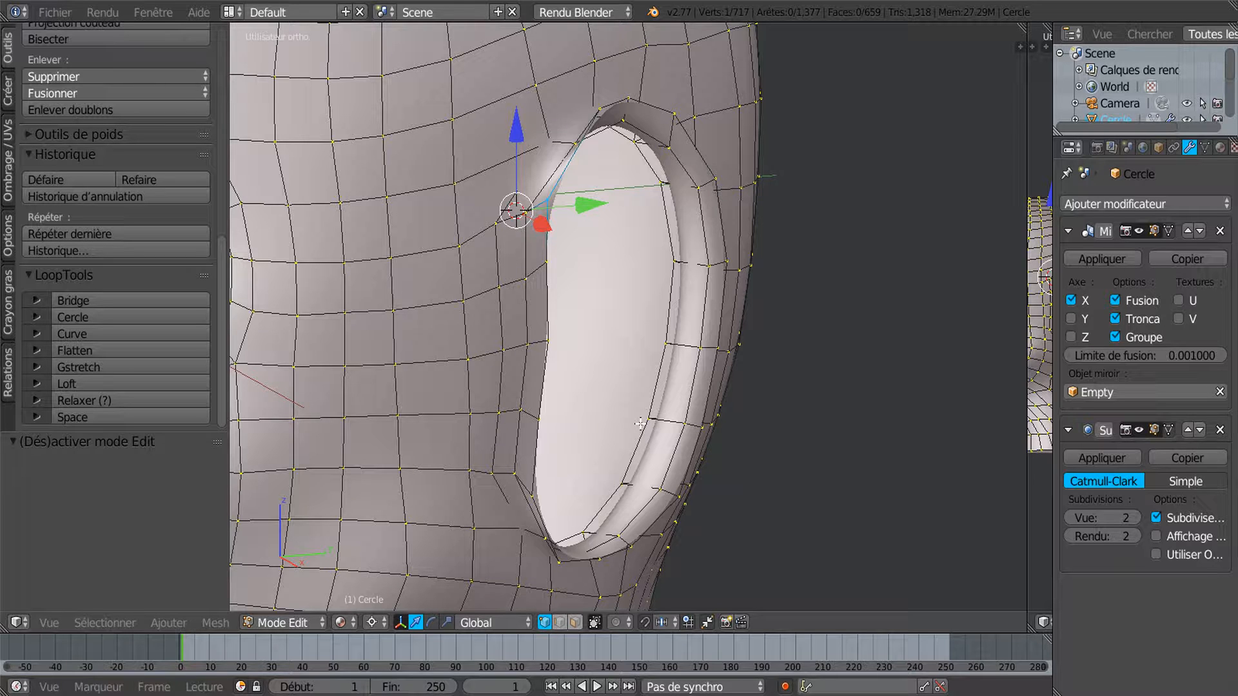
key(shift+s)
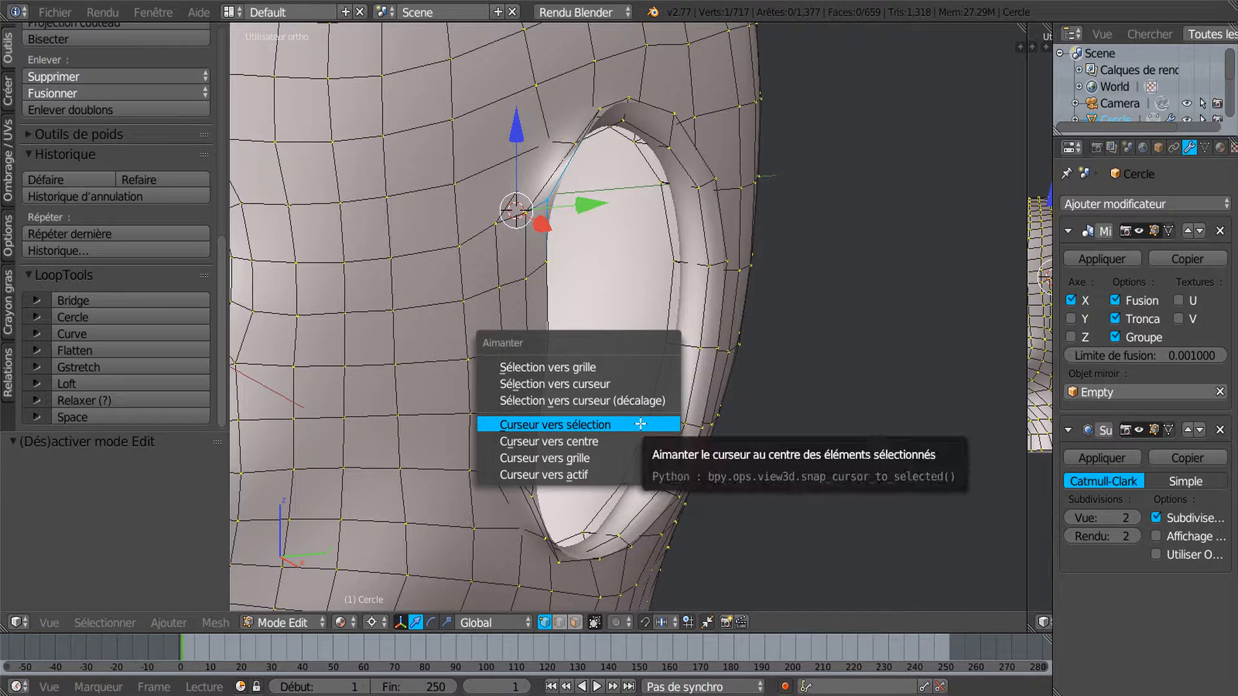
click(641, 423)
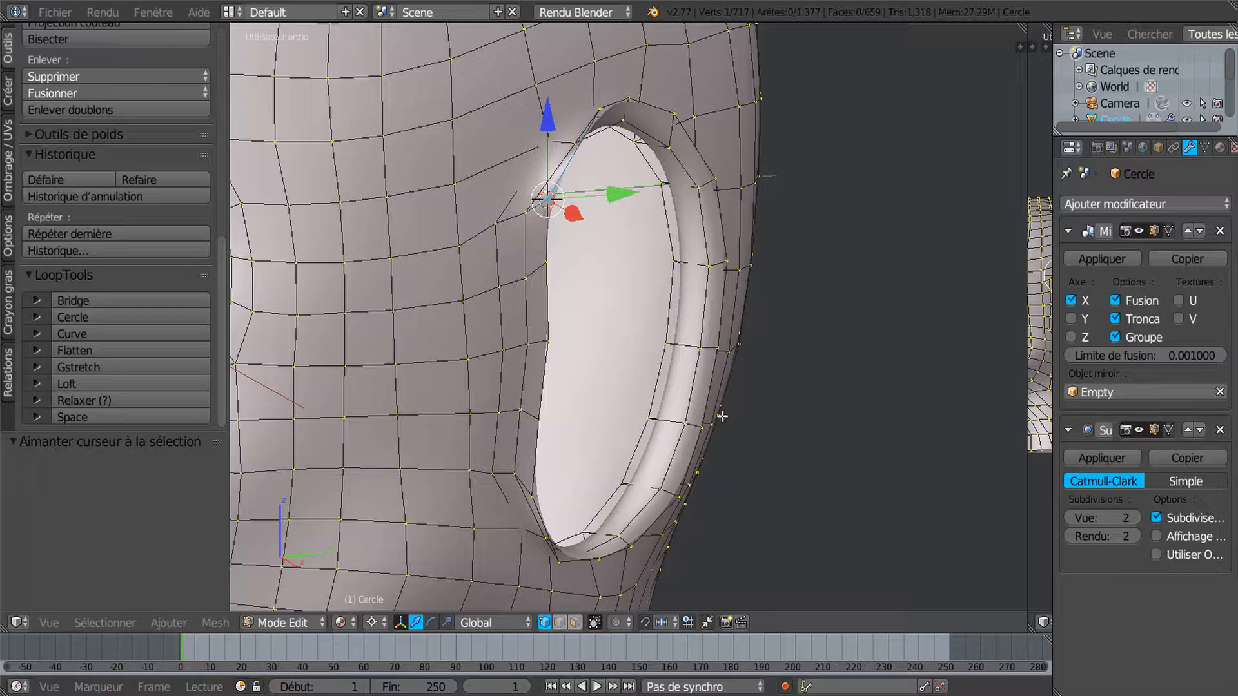
Try to extrude the ear rim's outer edge loop and scale it from the 3D cursor
middle_drag(721, 335, 719, 271)
alt+right_click(700, 320)
middle_drag(693, 220, 641, 272)
middle_drag(644, 221, 739, 216)
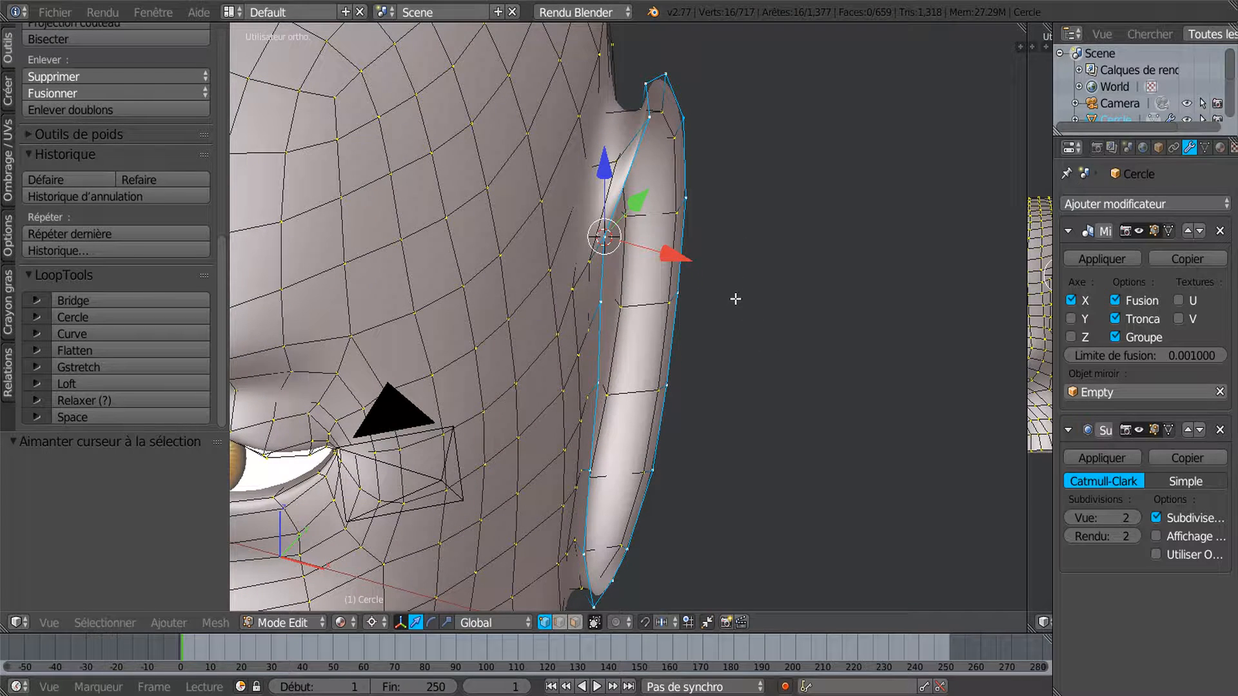
key(e)
key(s)
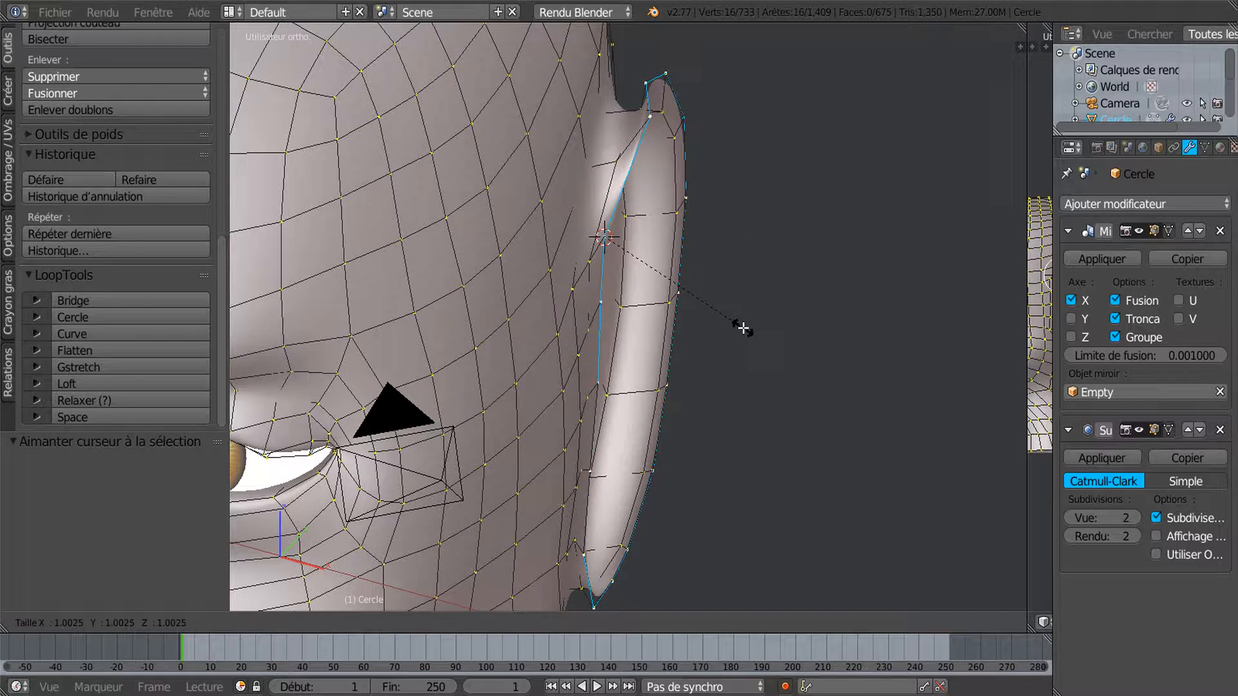
key(Escape)
key(ctrl+z)
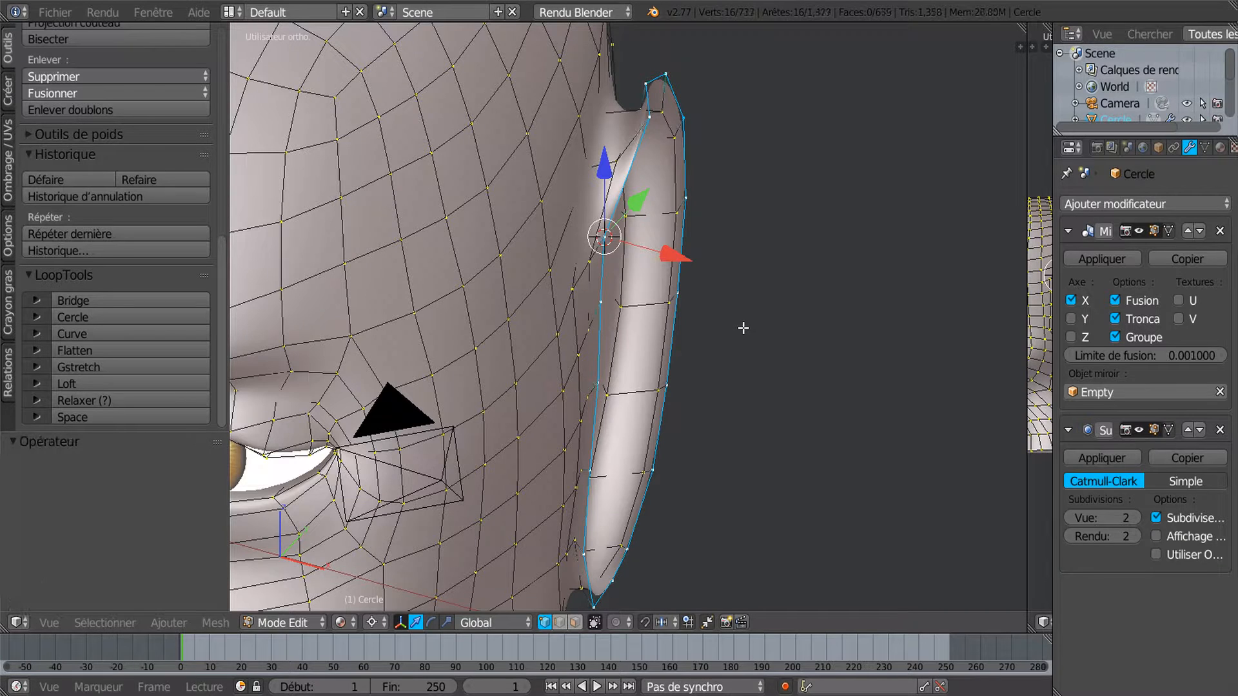
Place the 3D cursor in the empty space beside the ear and reselect the upper-front rim vertex
click(743, 328)
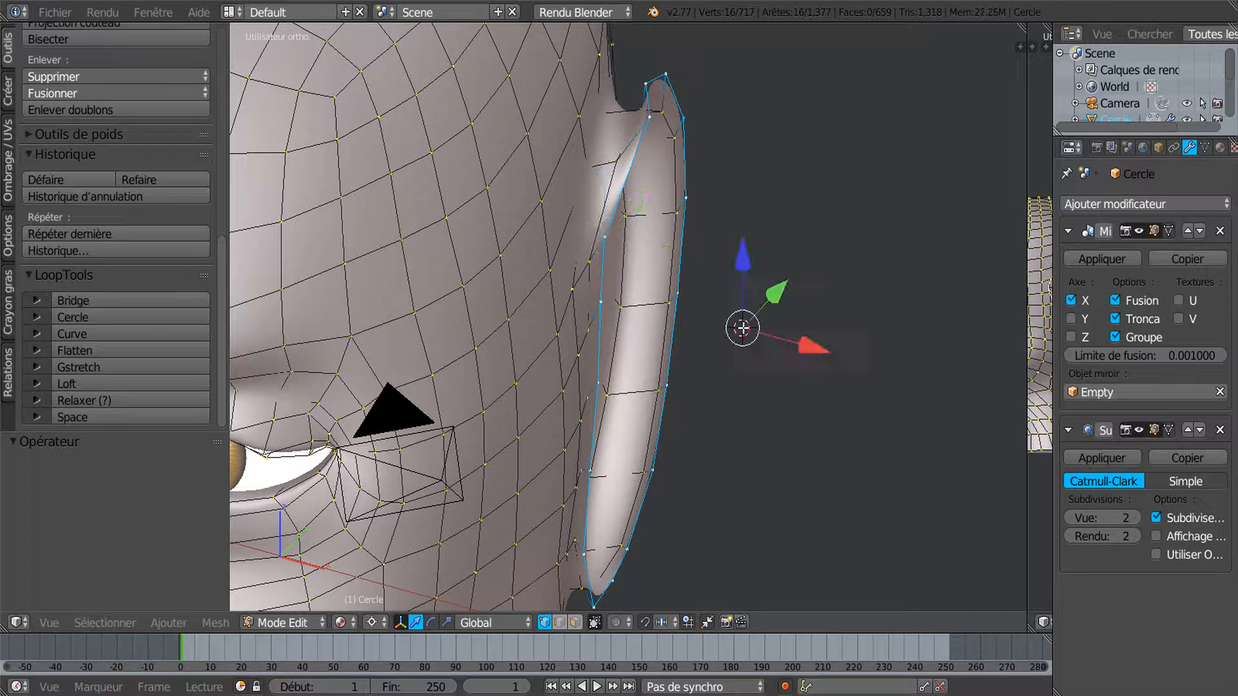
right_click(613, 236)
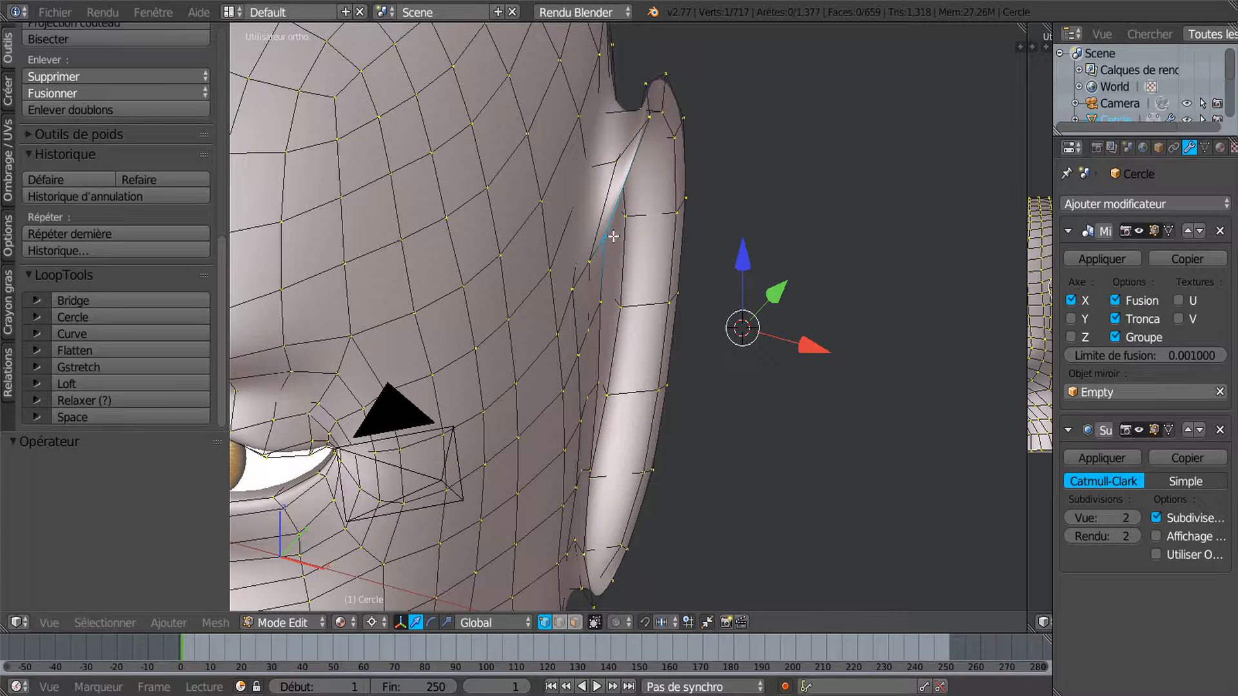
middle_drag(643, 270, 630, 280)
alt+right_click(627, 280)
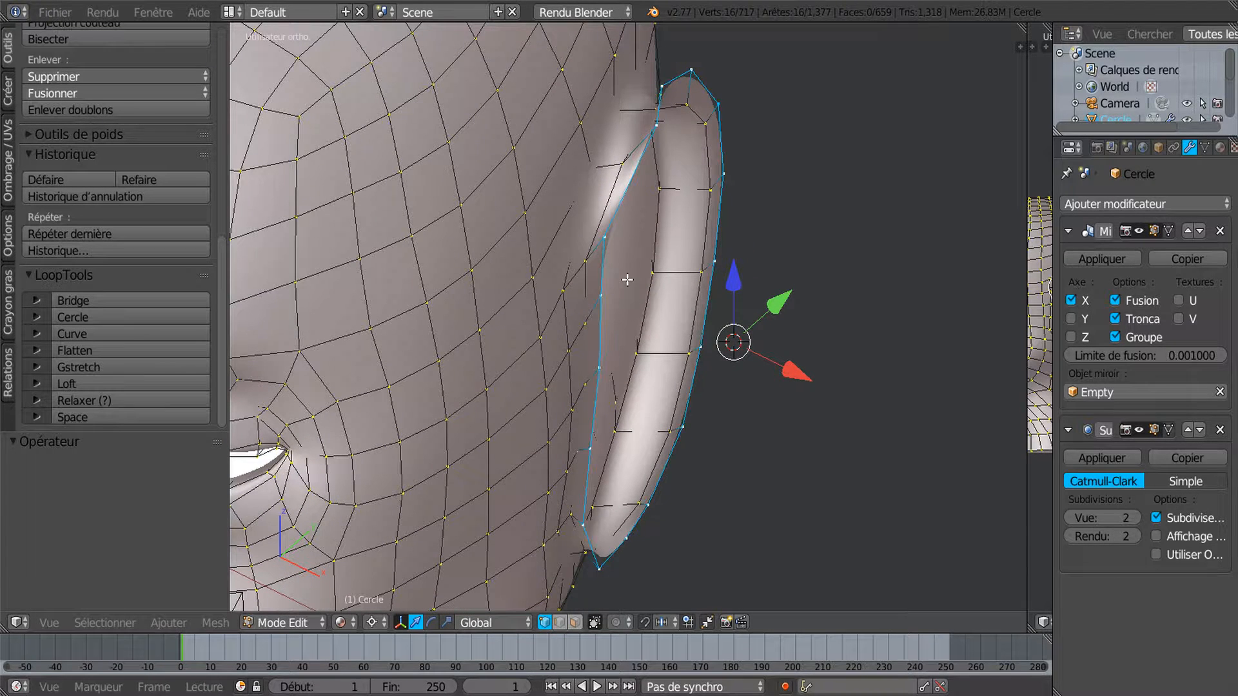
right_click(605, 242)
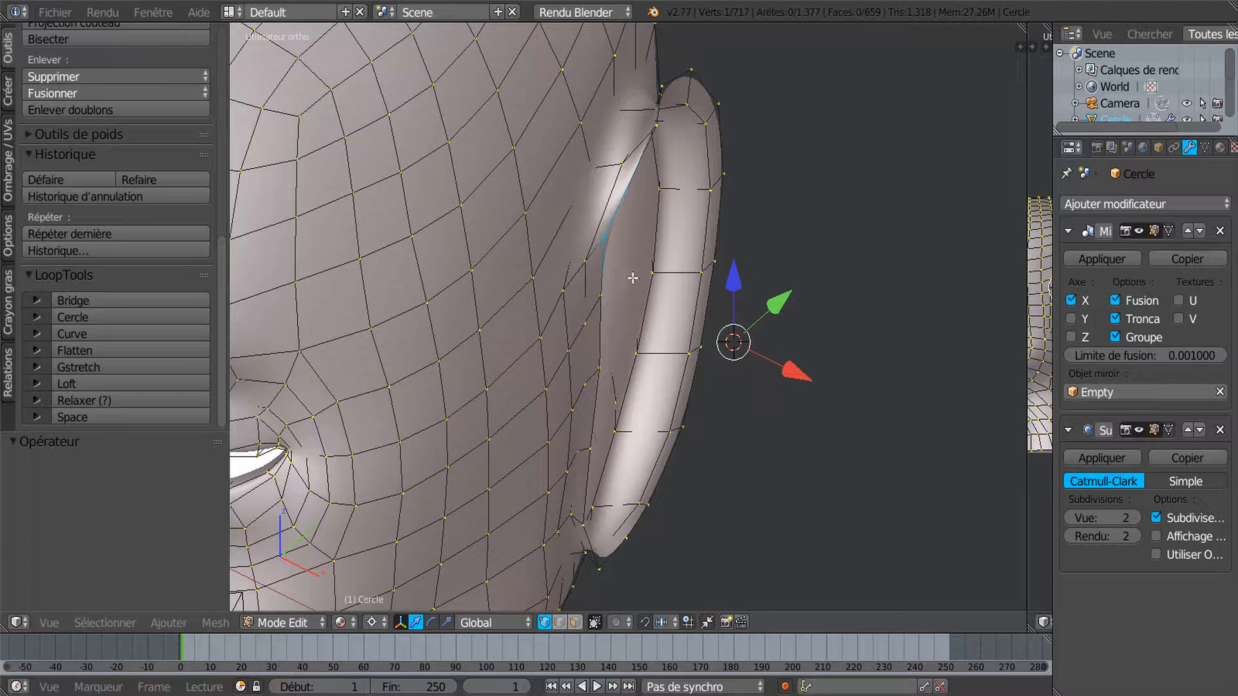
Try snapping the upper-front rim vertex to the grid and undo the snap
key(shift+s)
key(1)
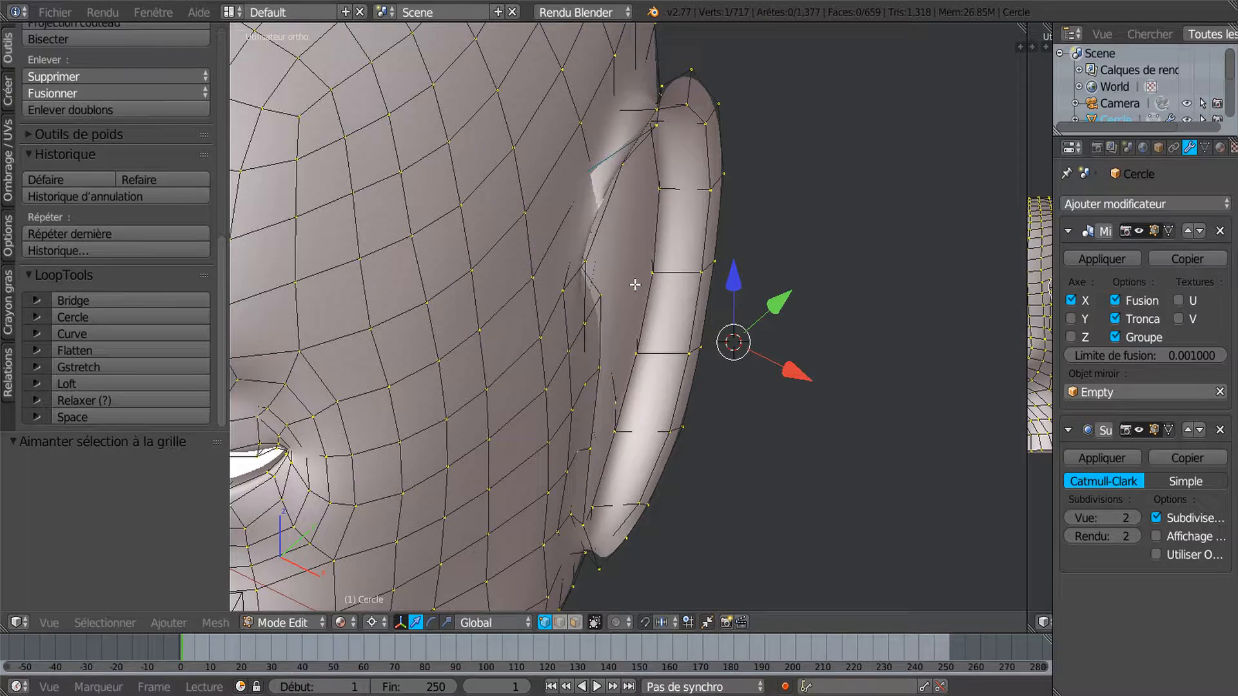
middle_drag(614, 271, 599, 220)
key(shift+z)
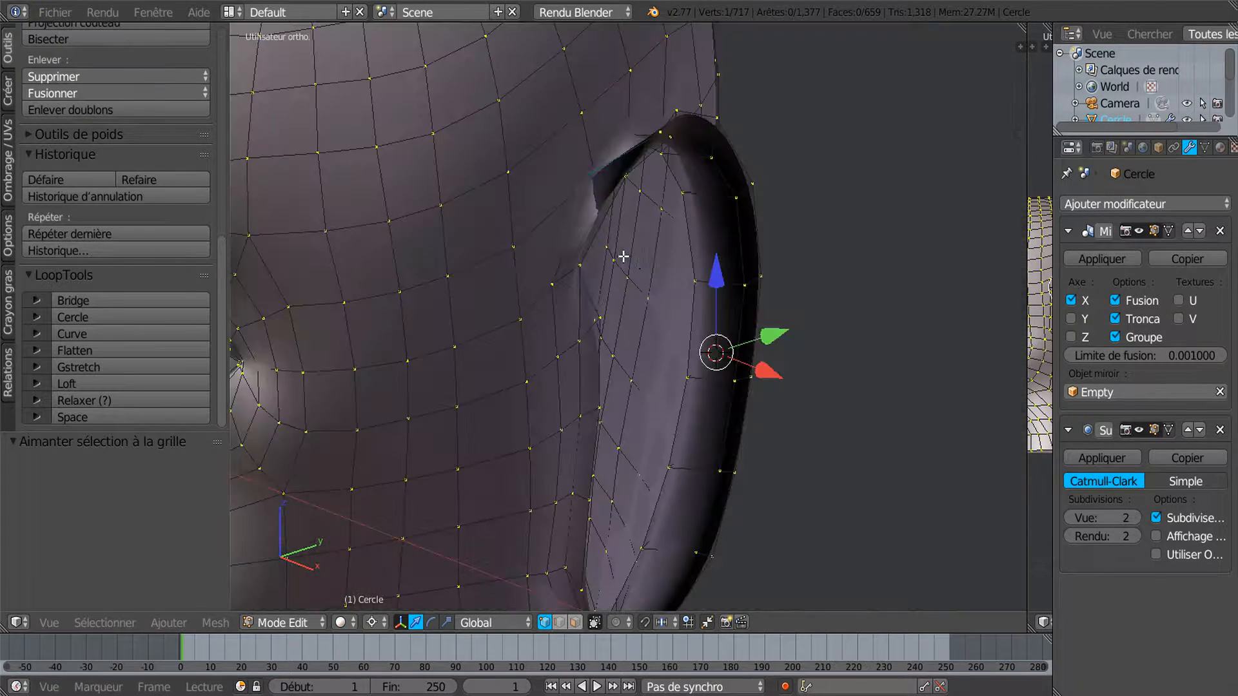
key(ctrl+z)
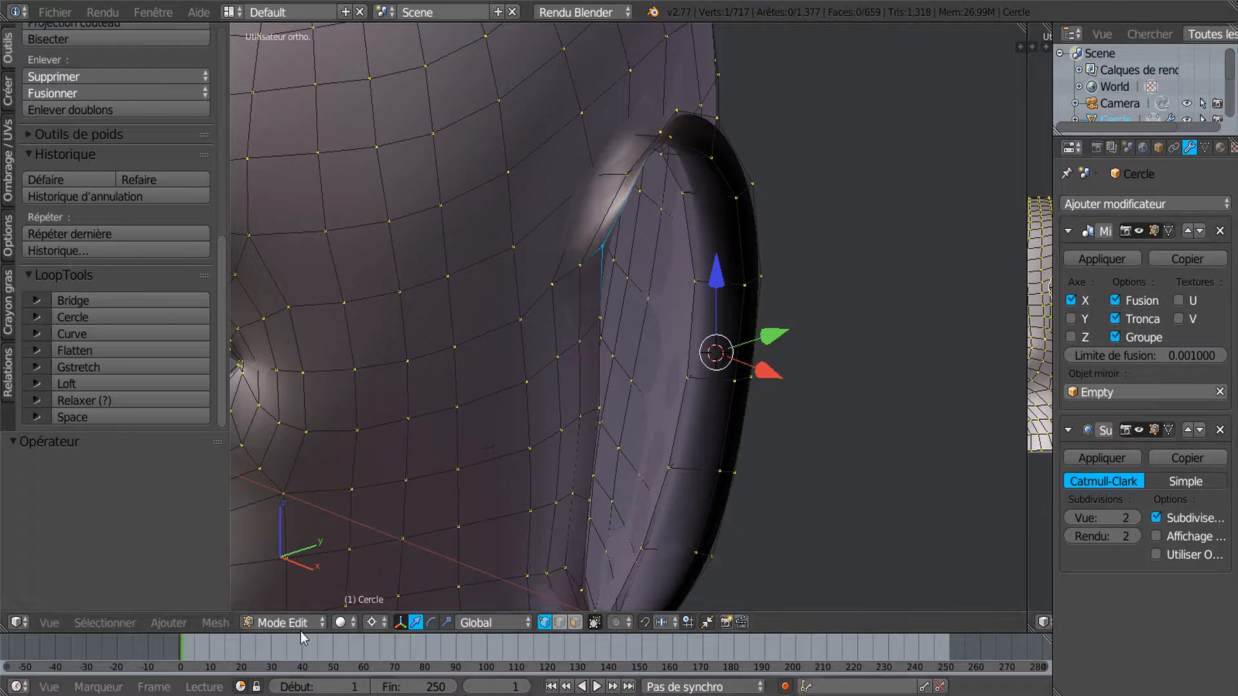
Set the viewport shading to Material
click(343, 623)
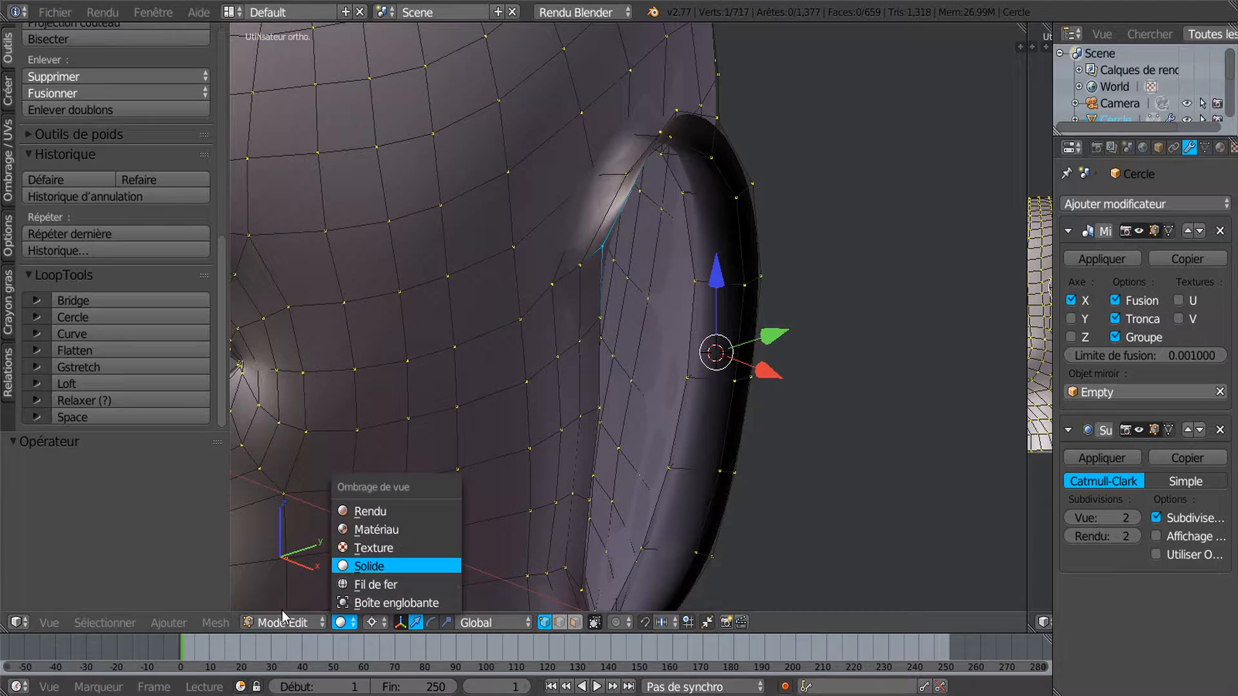
click(281, 622)
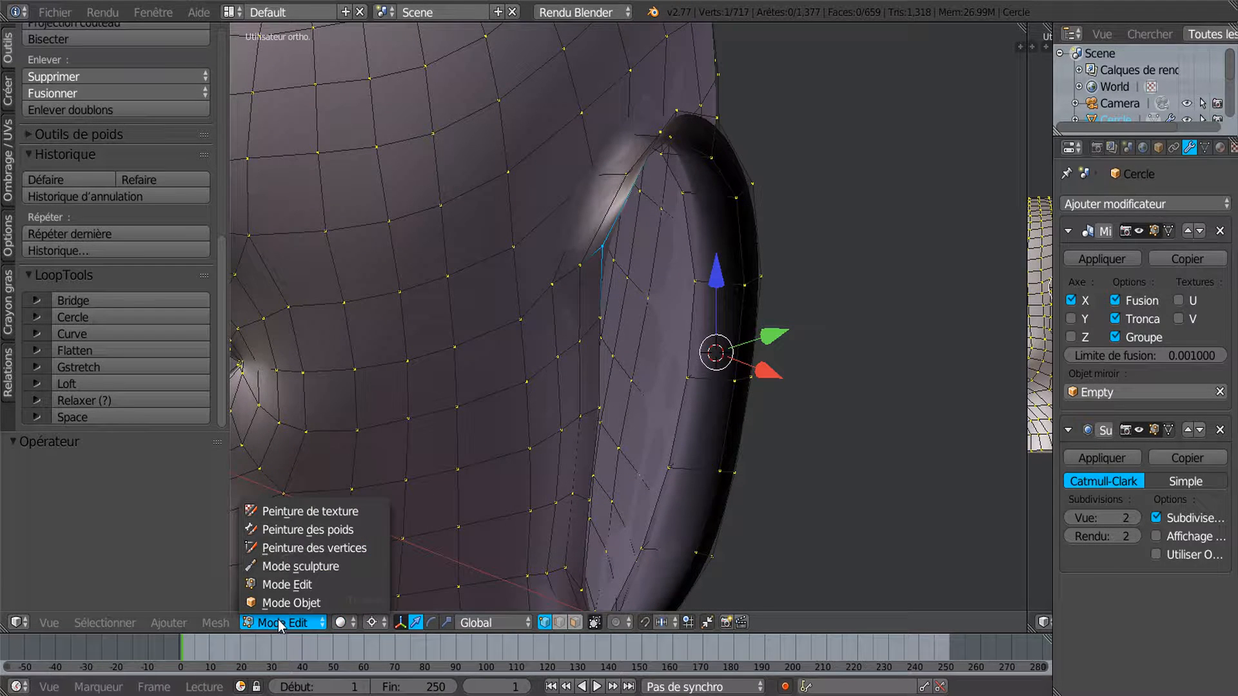
click(342, 621)
click(371, 530)
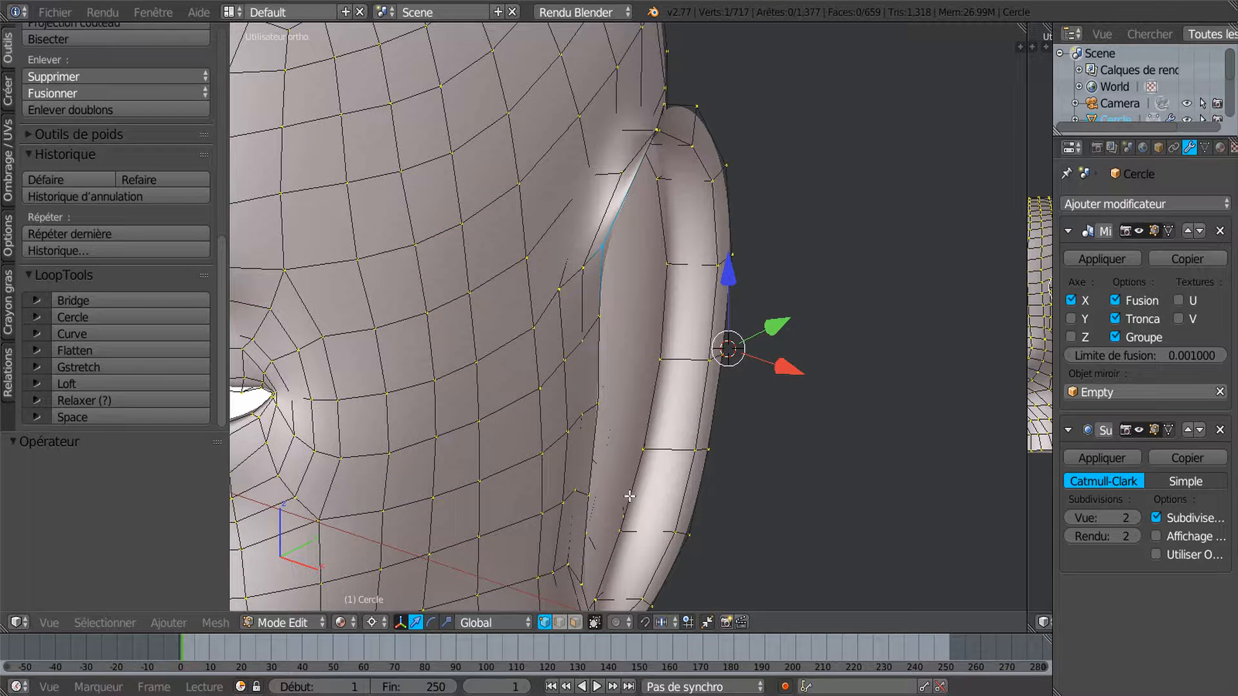
Snap the 3D cursor to the upper-front rim vertex and select the ear rim's outer edge loop
key(shift+s)
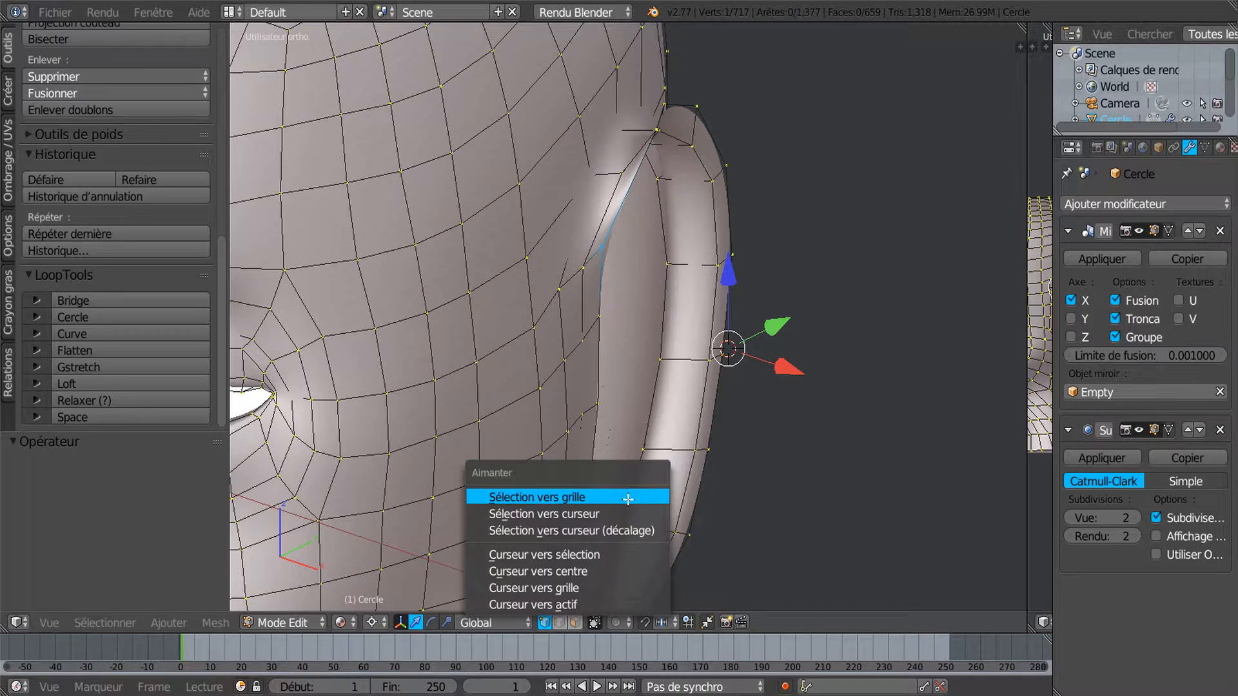
click(599, 554)
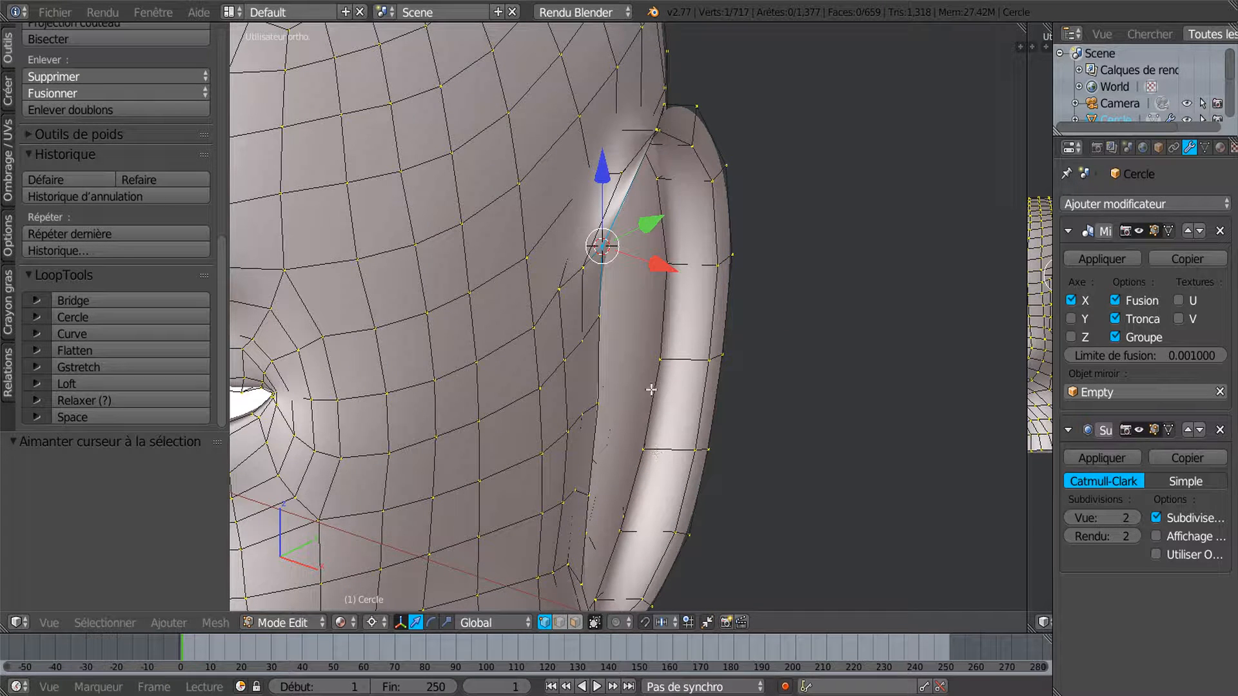
alt+right_click(719, 169)
mouse_move(652, 359)
middle_down()
mouse_move(663, 358)
mouse_move(618, 342)
mouse_move(643, 361)
middle_up()
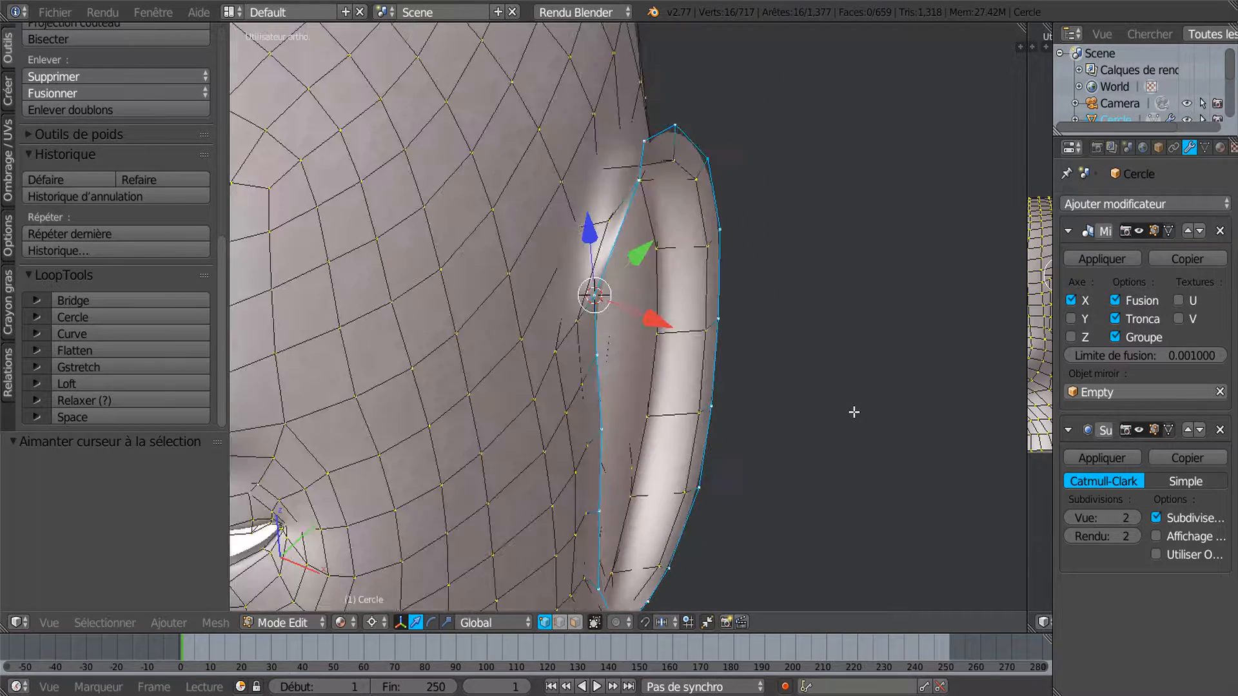
Extrude the ear rim's outer loop in place and rotate it about -10.8° around the 3D cursor in the top view
key(KP_7)
shift+middle_drag(853, 417, 871, 248)
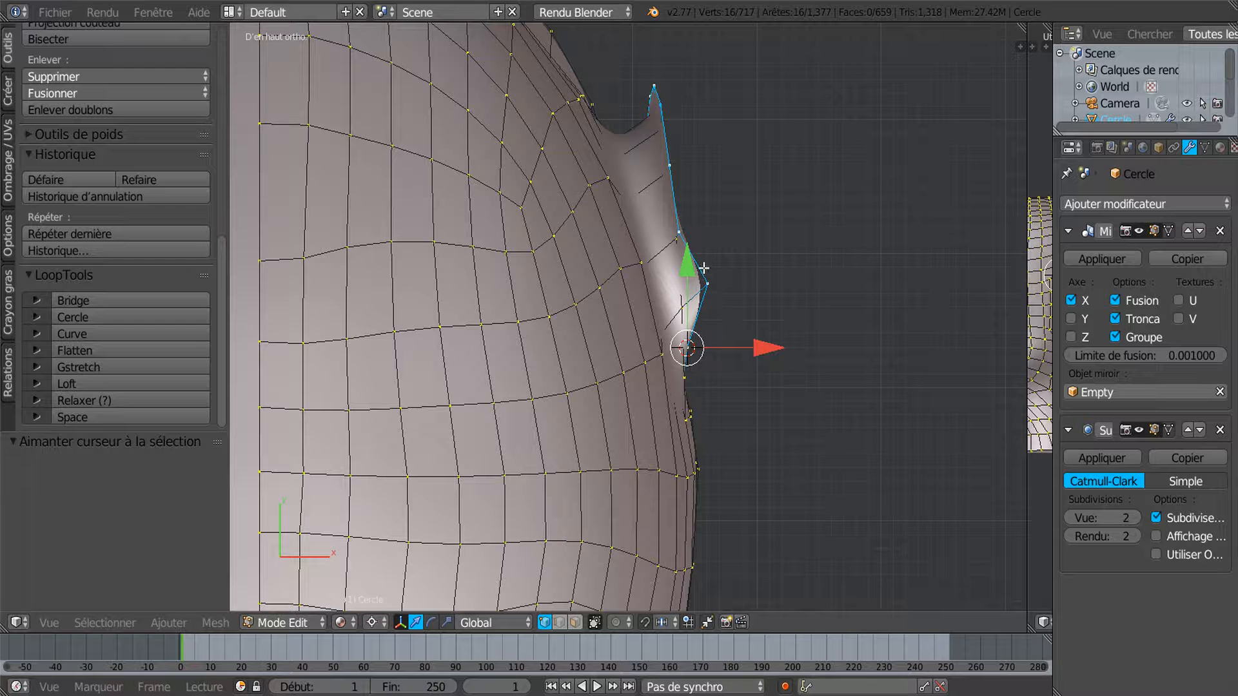
key(e)
right_click(787, 448)
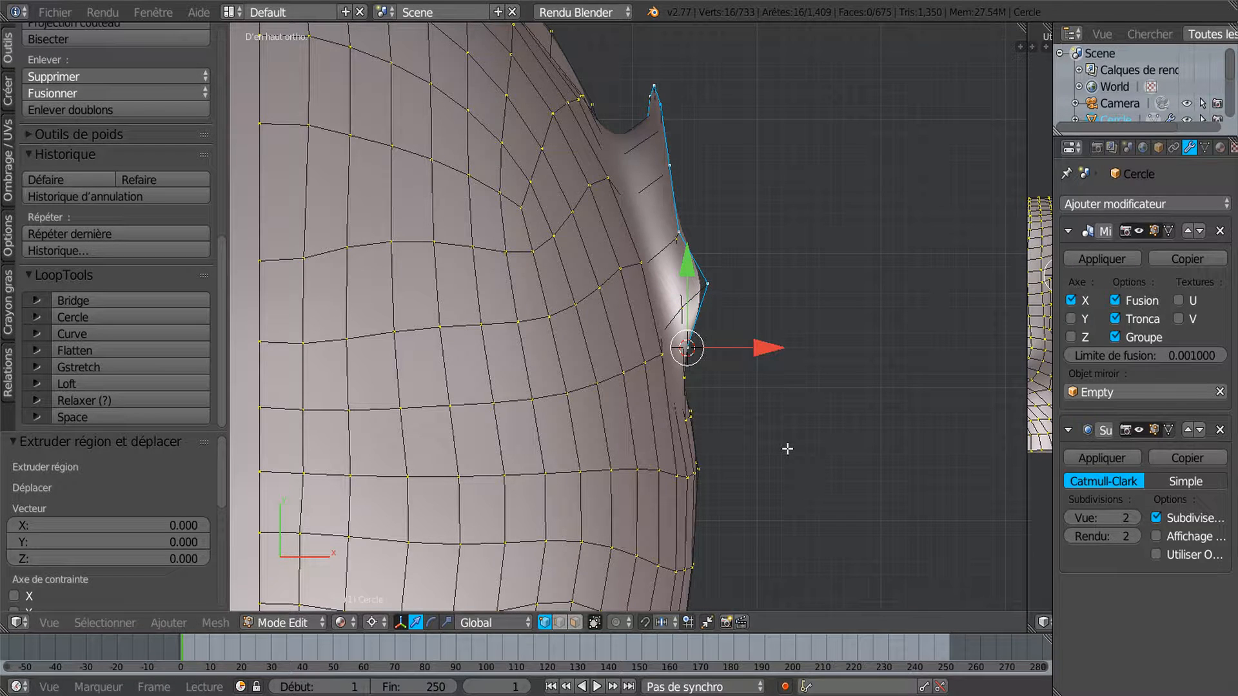
key(r)
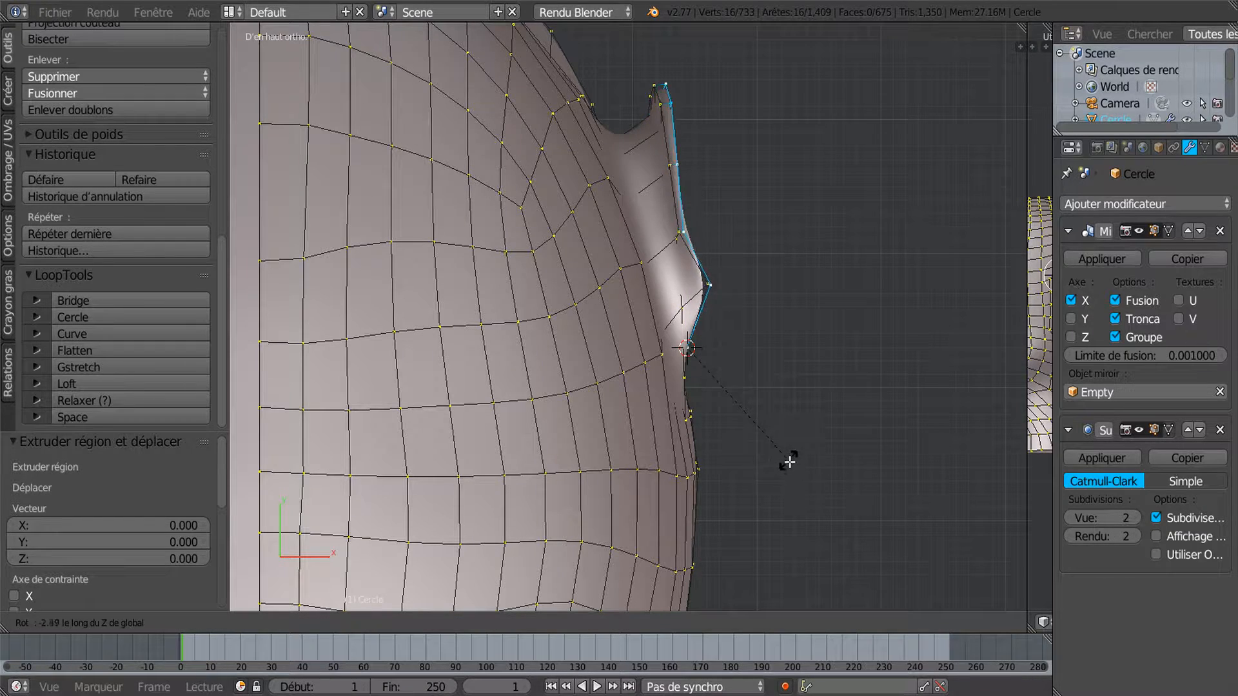
click(797, 501)
Place the 3D cursor just outside the ear and shift a vertex of the new rim loop along the X axis
middle_drag(815, 483, 731, 434)
right_click(684, 246)
middle_drag(684, 245, 682, 268)
click(718, 278)
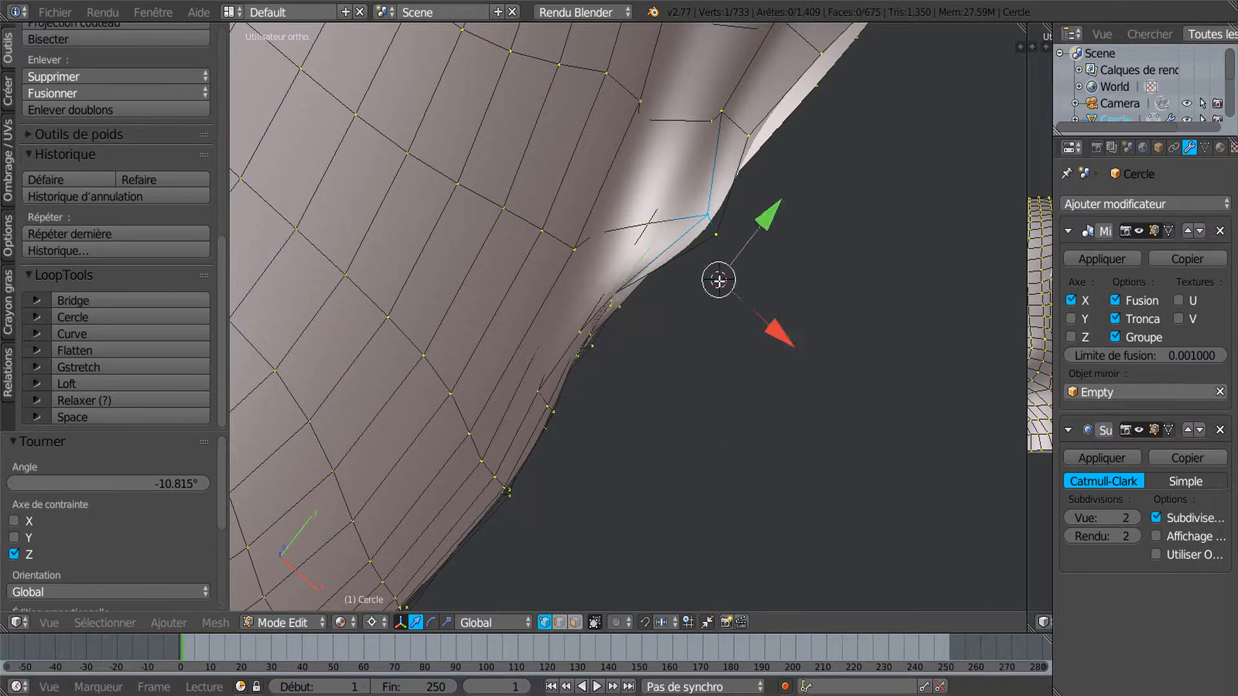
drag(770, 329, 740, 249)
drag(778, 316, 754, 284)
mouse_move(777, 334)
mouse_down()
mouse_move(770, 316)
mouse_move(773, 331)
mouse_up()
Examine the rotated ear rim in Object Mode, return to Edit Mode and inspect its front edge up close
right_click(699, 220)
middle_drag(773, 331, 701, 291)
key(Tab)
middle_drag(548, 304, 558, 351)
key(Tab)
shift+middle_drag(486, 277, 812, 316)
scroll(634, 273, up, 8)
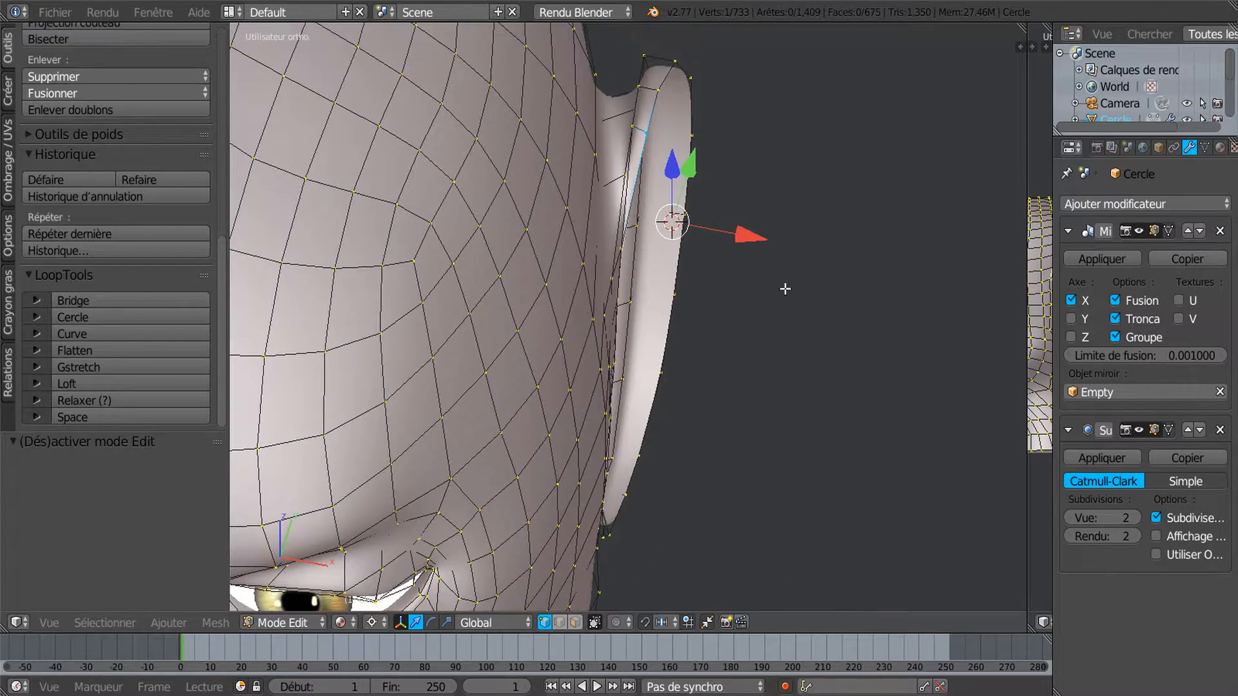
middle_drag(726, 258, 711, 350)
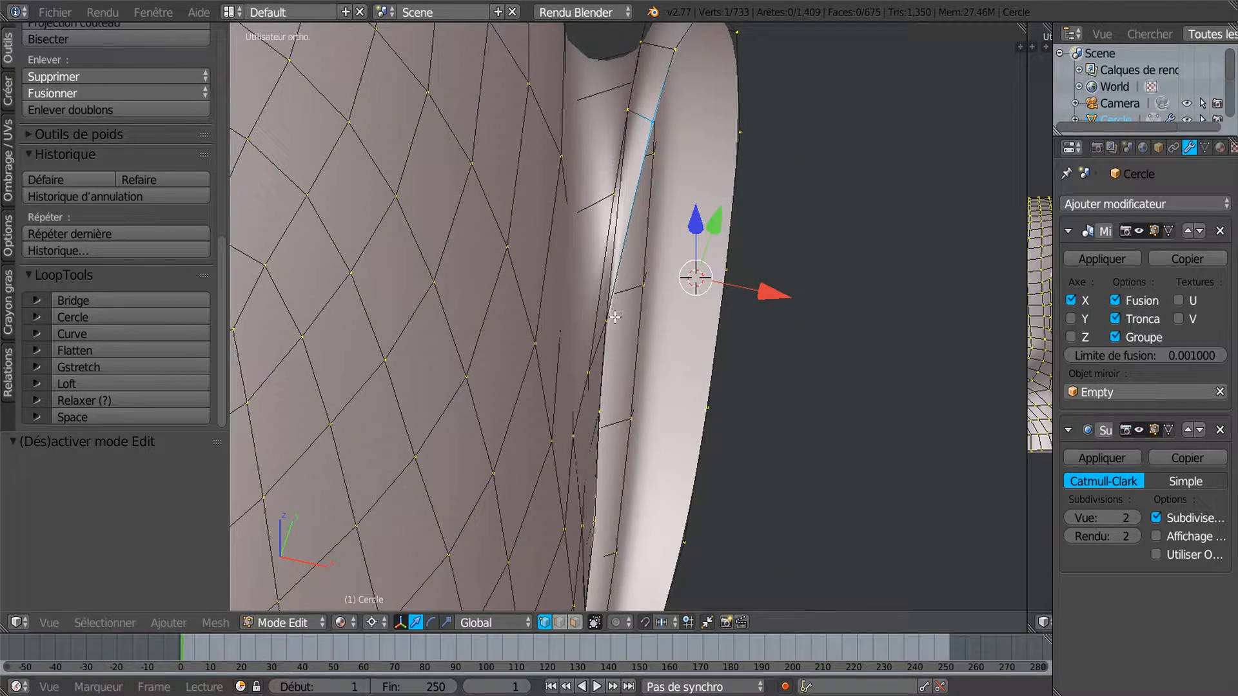
Add a second vertex on the ear's front edge to the selection and move both 0.104 outward along X
middle_drag(615, 314, 588, 314)
shift+right_click(590, 316)
middle_drag(671, 267, 703, 287)
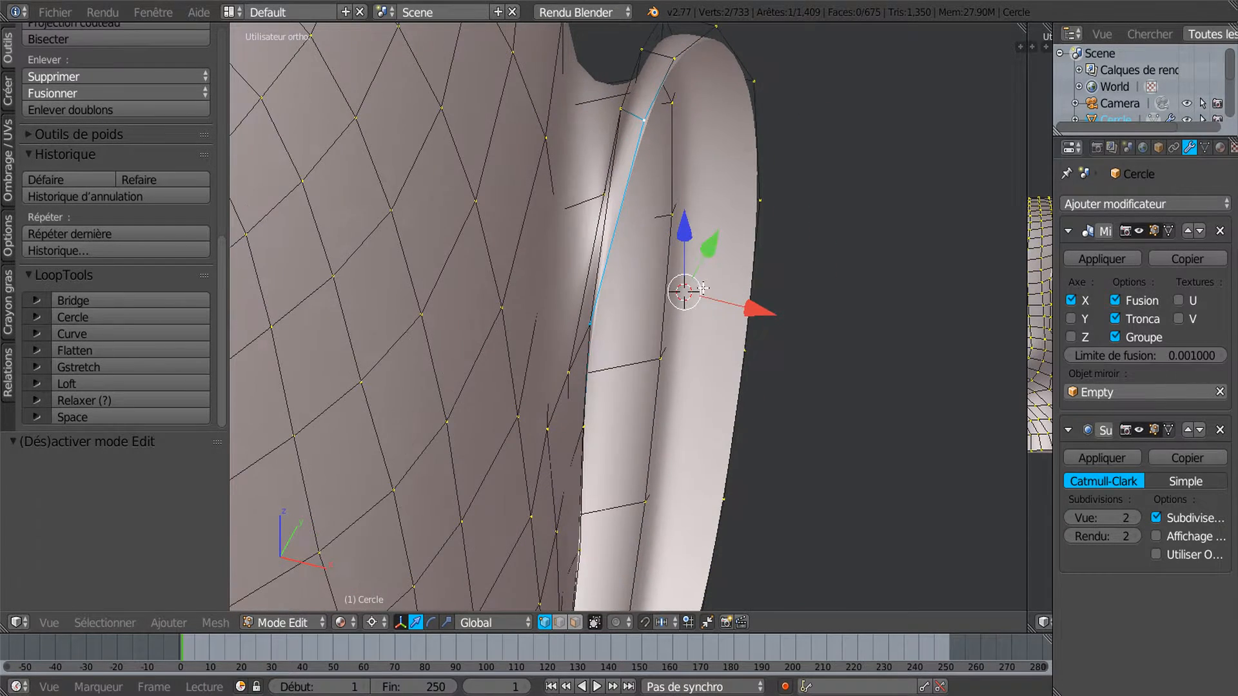
drag(756, 310, 778, 316)
Move the vertex at the top of the ear's front edge slightly inward along X and check the smoothed shape in Object mode
middle_drag(777, 317, 760, 254)
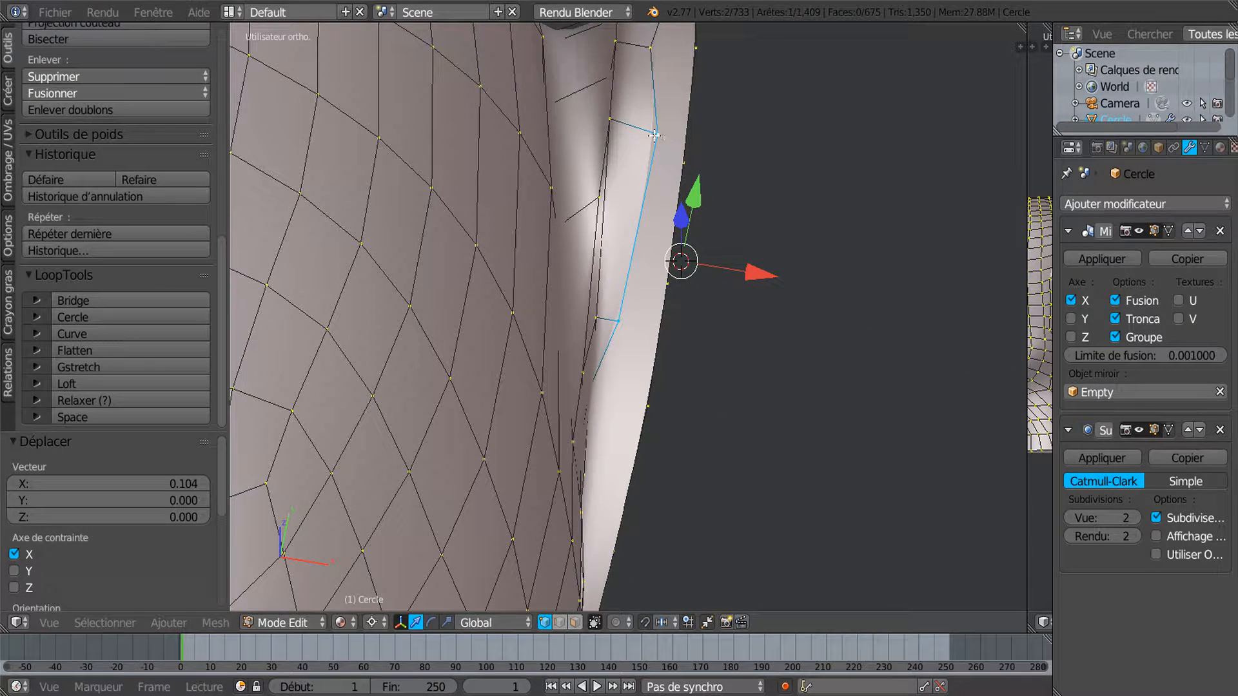
click(743, 158)
drag(815, 165, 801, 172)
middle_drag(781, 214, 792, 107)
key(Tab)
scroll(795, 137, down, 3)
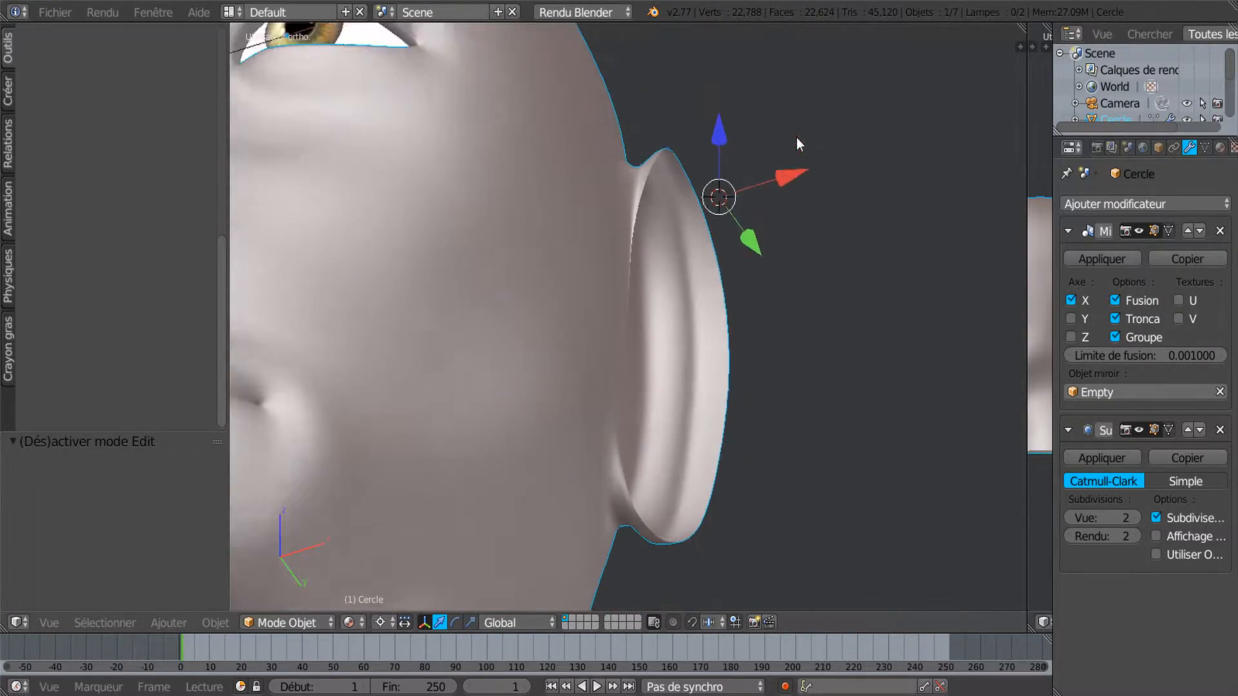
key(Tab)
Examine the mesh flow between the cheek and the ear's front edge from several angles
scroll(784, 276, down, 1)
middle_drag(782, 316, 632, 361)
scroll(732, 301, up, 3)
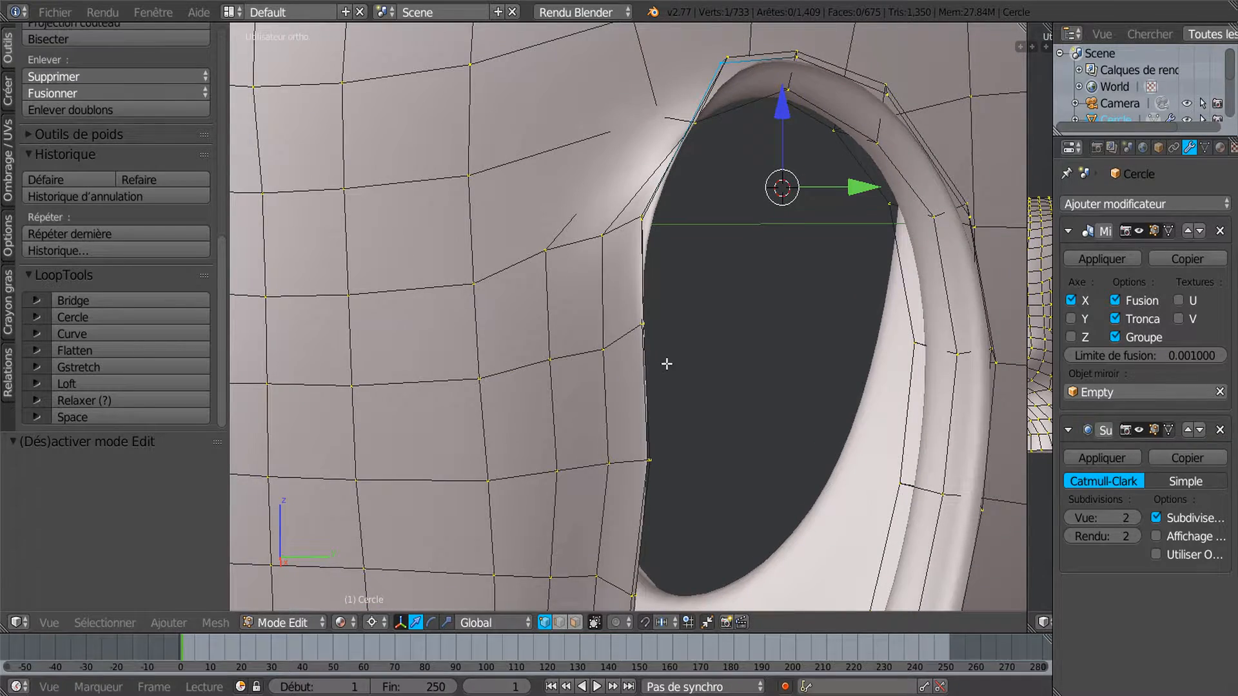
middle_drag(850, 172, 693, 275)
scroll(661, 308, up, 5)
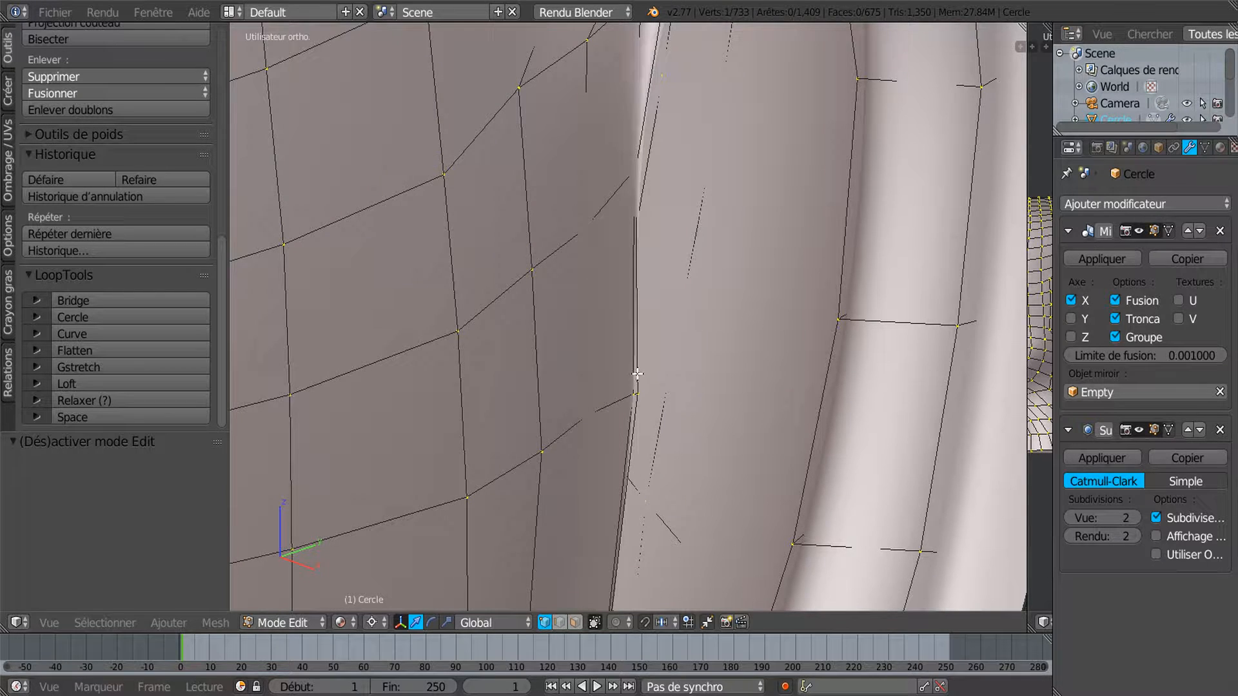
middle_drag(661, 346, 580, 359)
middle_drag(578, 312, 573, 290)
scroll(577, 271, down, 3)
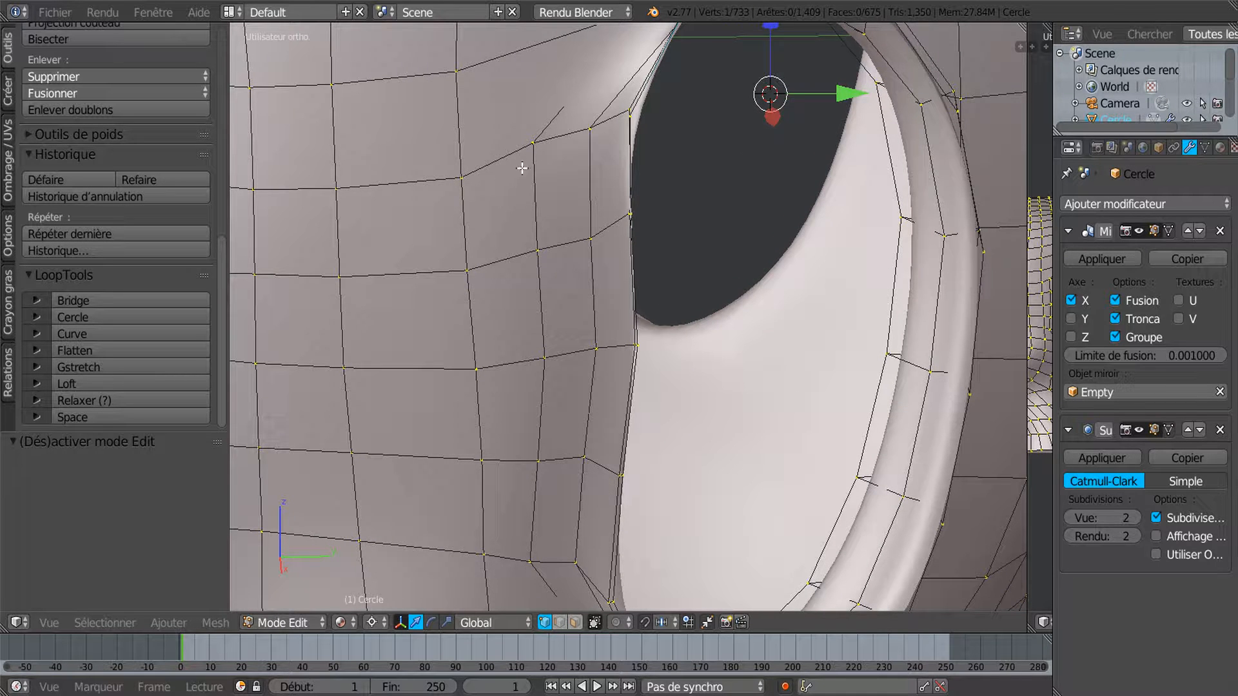
Clear the vertex selection and set the transform pivot to the median point
middle_drag(541, 303, 554, 340)
key(a)
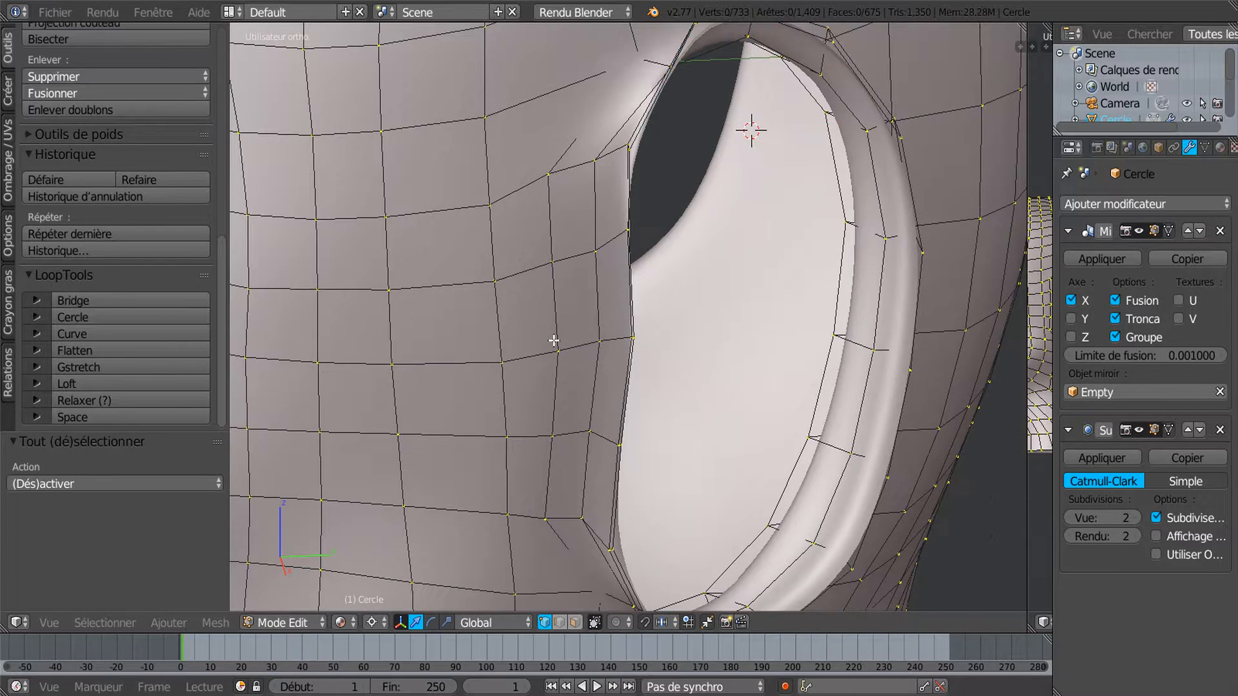
right_click(599, 340)
click(372, 623)
click(412, 548)
Circle-select the five-vertex row running into the upper front edge of the ear and even out its spacing with LoopTools Space
key(a)
key(a)
key(a)
key(c)
drag(513, 280, 621, 237)
right_click(621, 237)
click(129, 417)
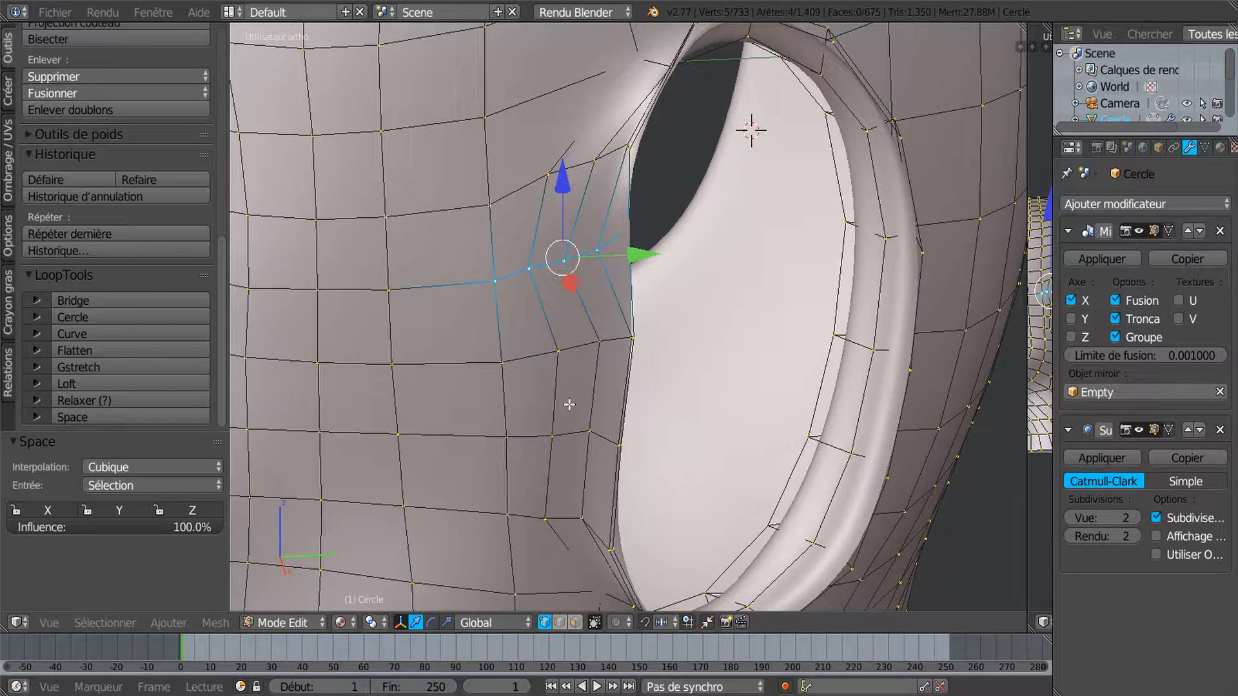
Straighten the selected vertex row in front of the ear with LoopTools Gstretch using Spread evenly
scroll(568, 384, down, 1)
middle_drag(569, 388, 519, 374)
scroll(595, 385, up, 2)
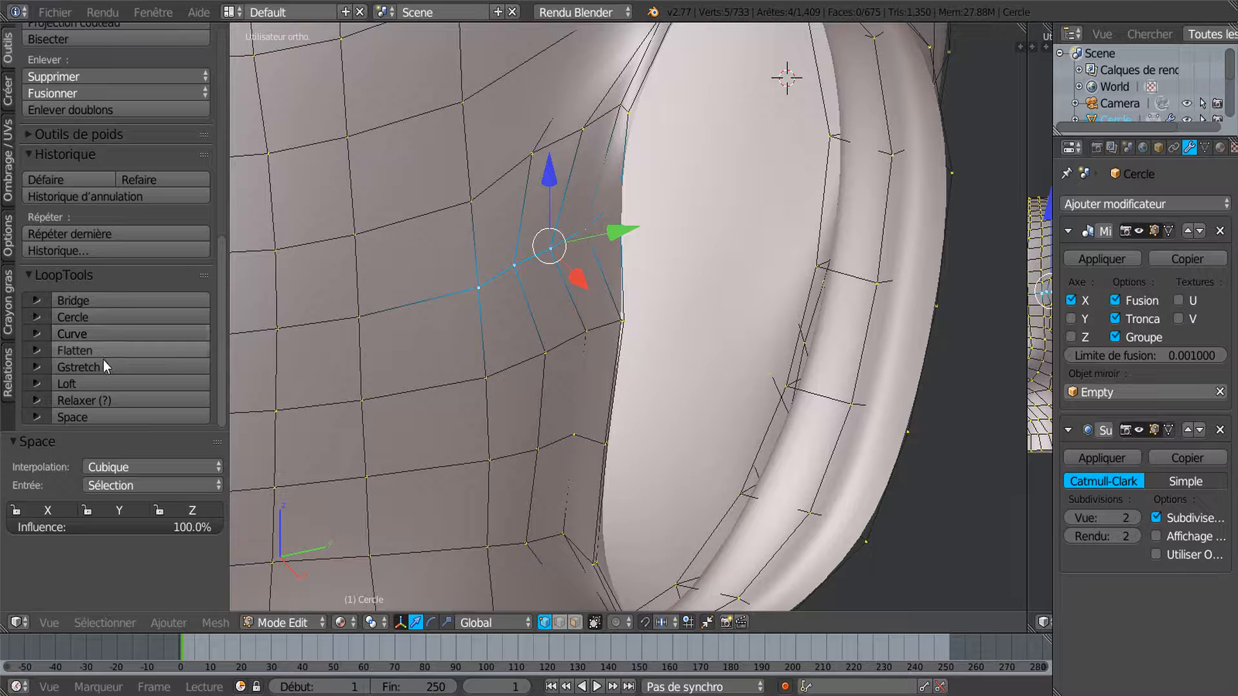
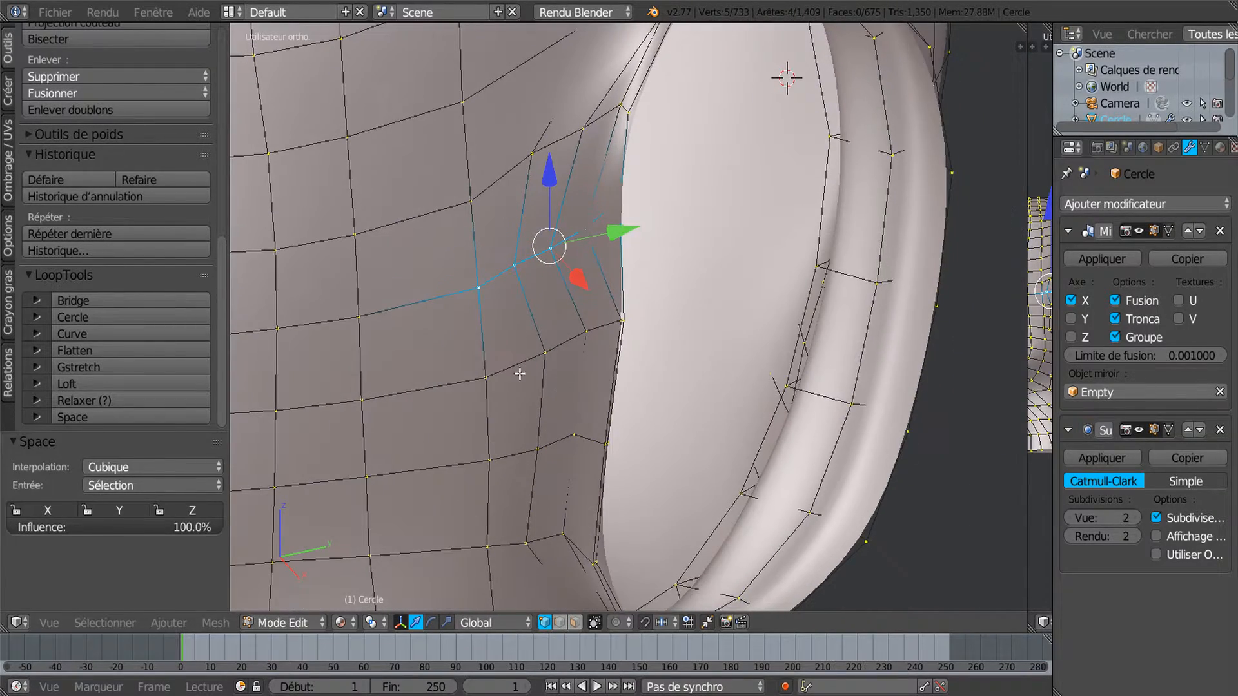
click(126, 367)
Rotate the straightened vertex row about -4.7° around the global Z axis
middle_drag(464, 270, 512, 291)
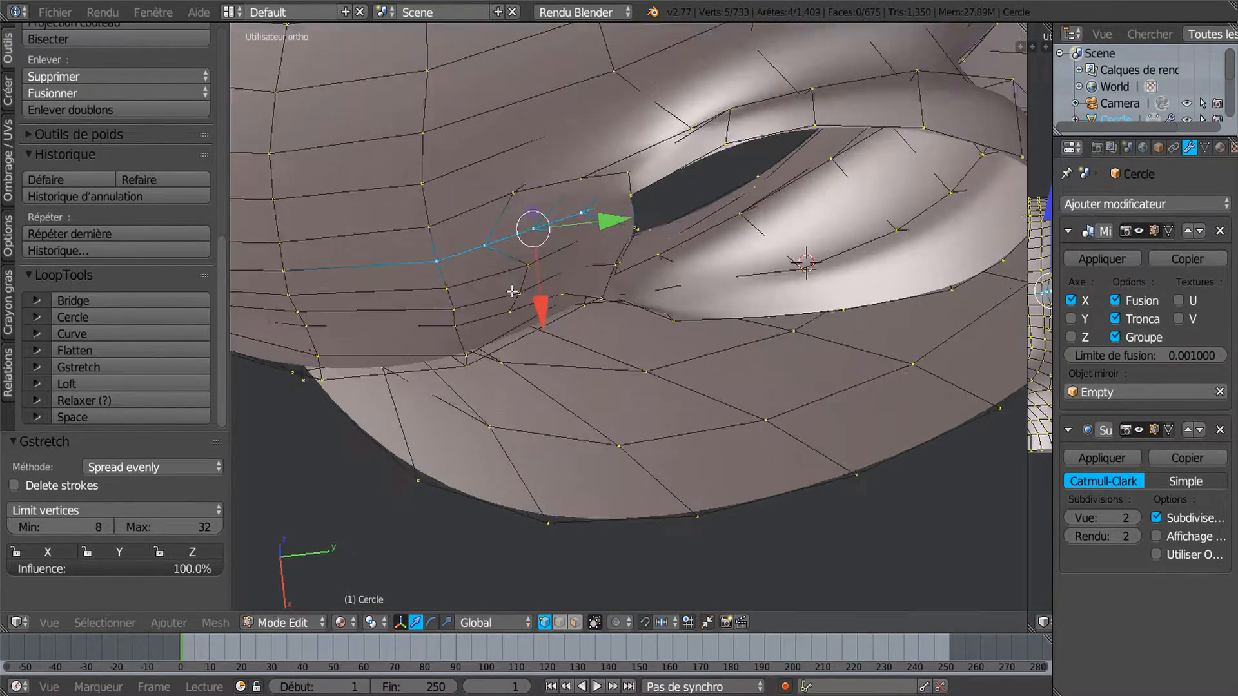
middle_drag(489, 250, 573, 289)
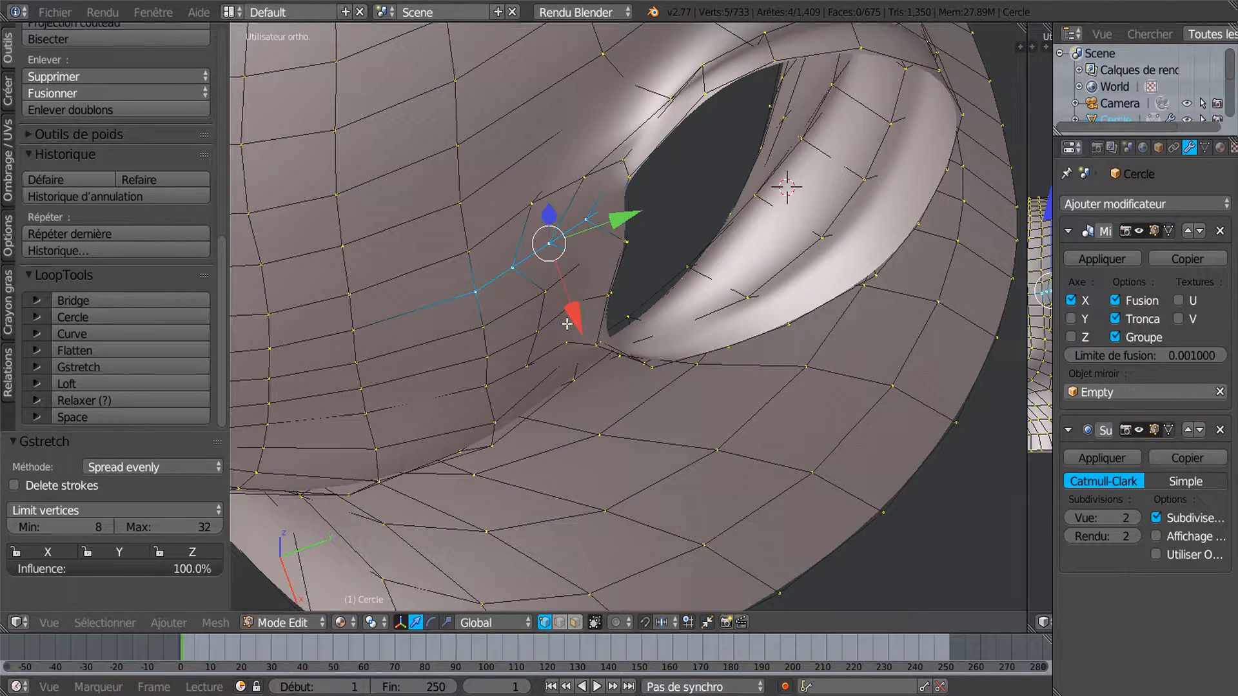
key(r)
key(z)
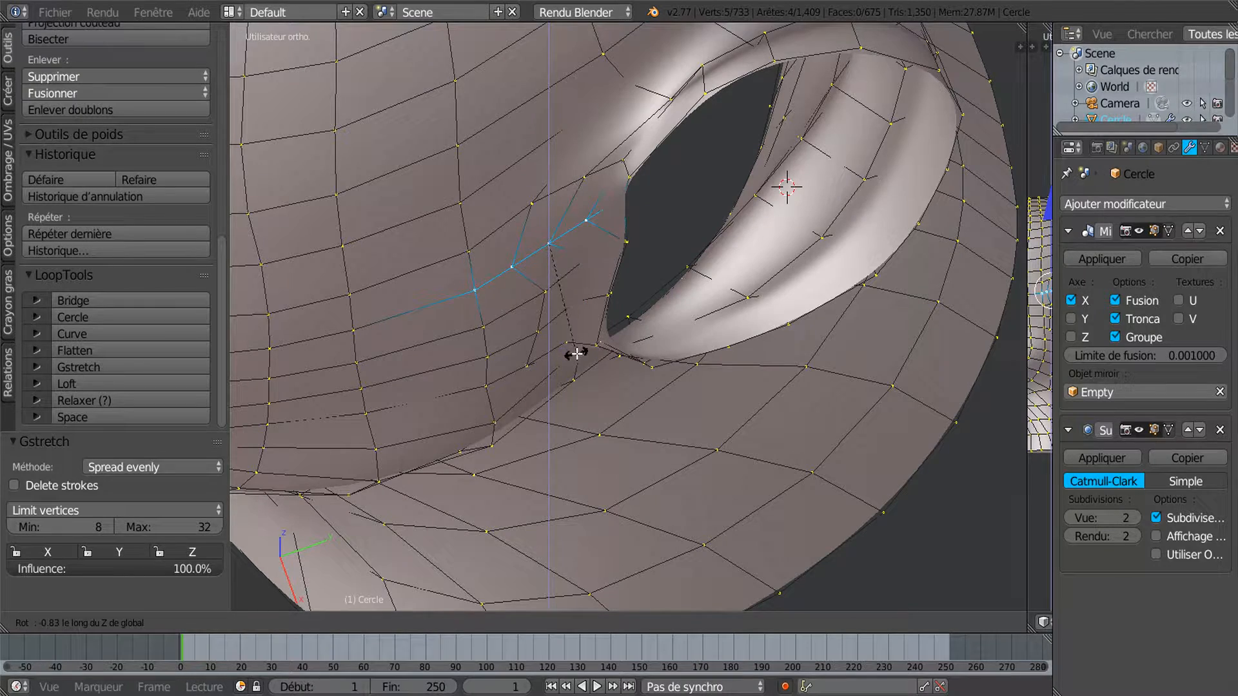
click(574, 375)
Move the selected vertex row 0.013 outward along the X axis
middle_drag(645, 303, 588, 297)
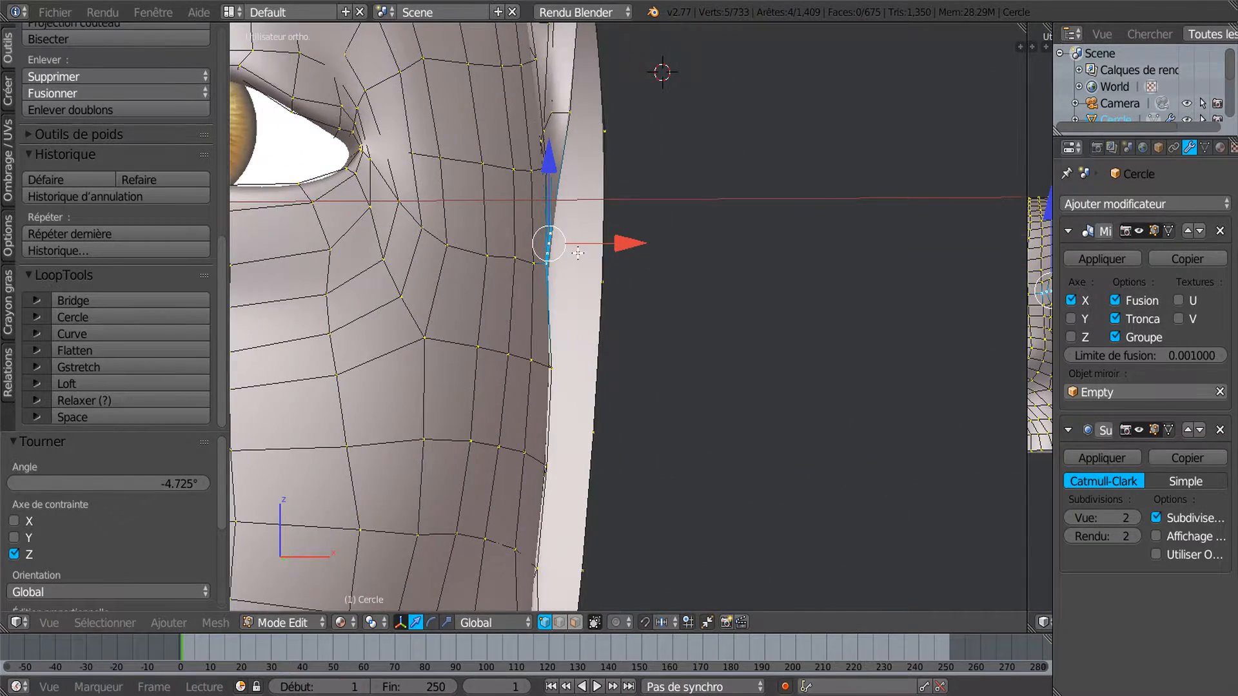
middle_drag(577, 253, 558, 264)
middle_drag(679, 274, 679, 267)
drag(625, 251, 632, 252)
mouse_move(631, 252)
middle_down()
mouse_move(496, 340)
mouse_move(613, 243)
middle_up()
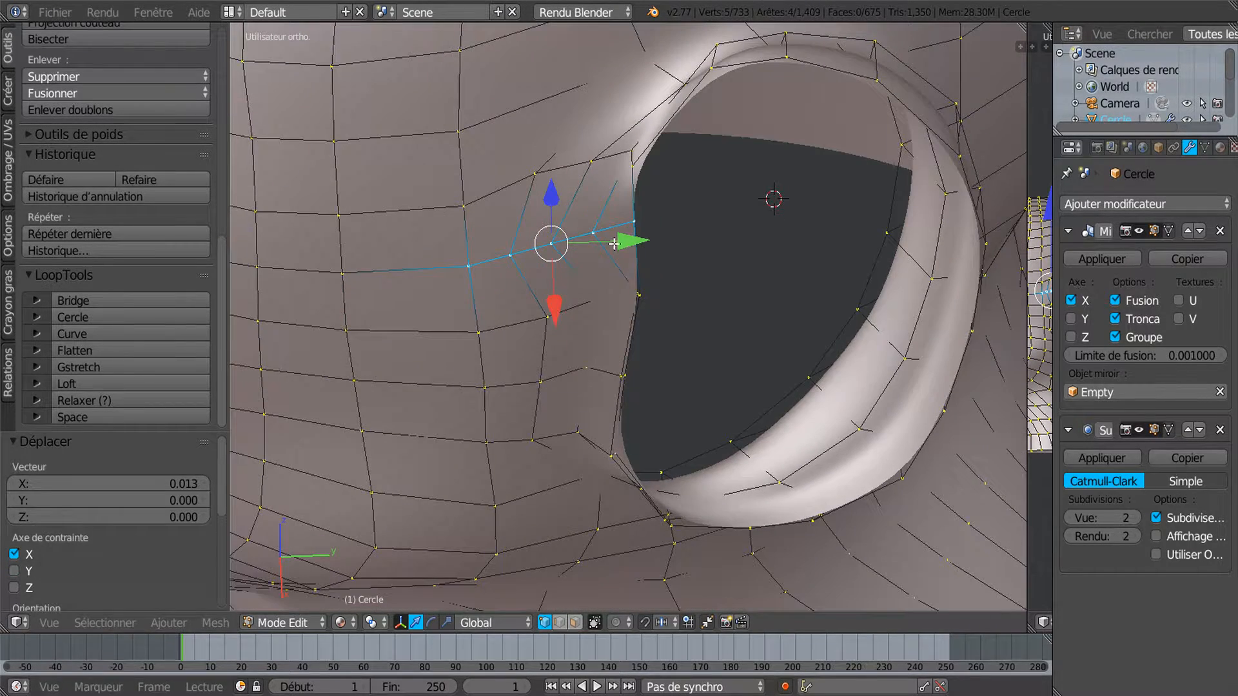
Extend the selection with the next vertex on the cheek side and smooth the six-vertex row with LoopTools Relax
middle_drag(487, 261, 561, 340)
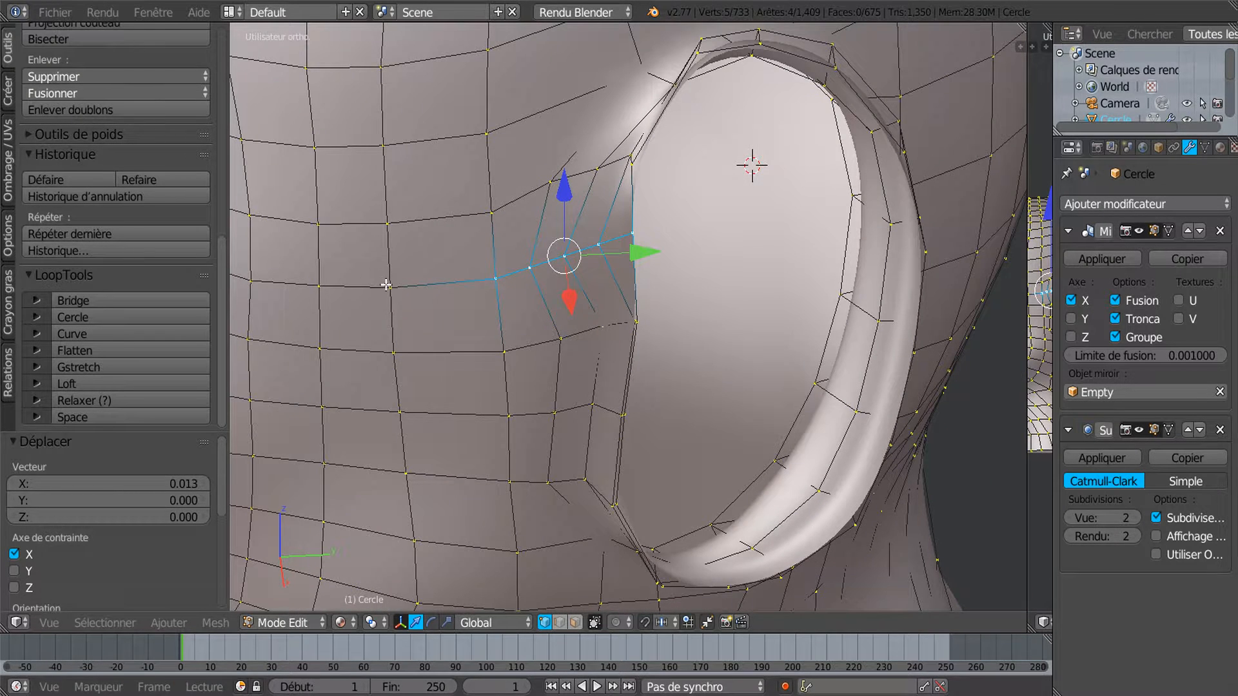
shift+right_click(386, 285)
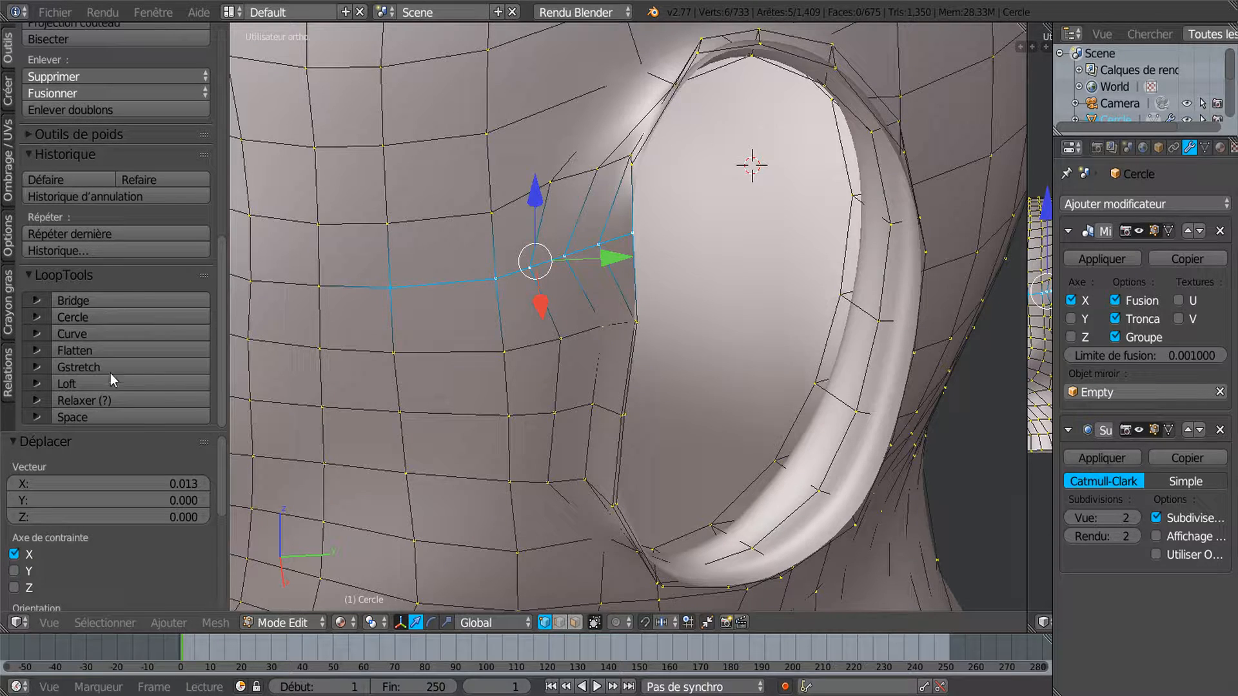
click(118, 400)
middle_drag(391, 395, 544, 198)
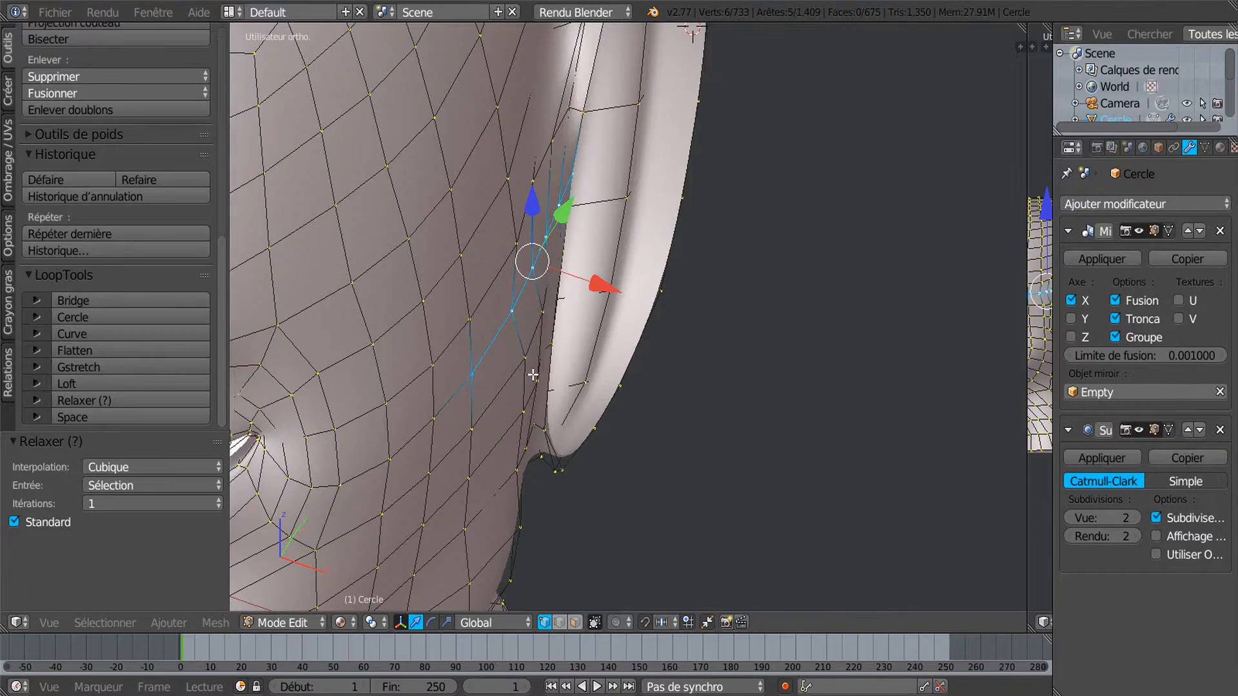
middle_drag(532, 375, 437, 295)
middle_drag(589, 382, 584, 304)
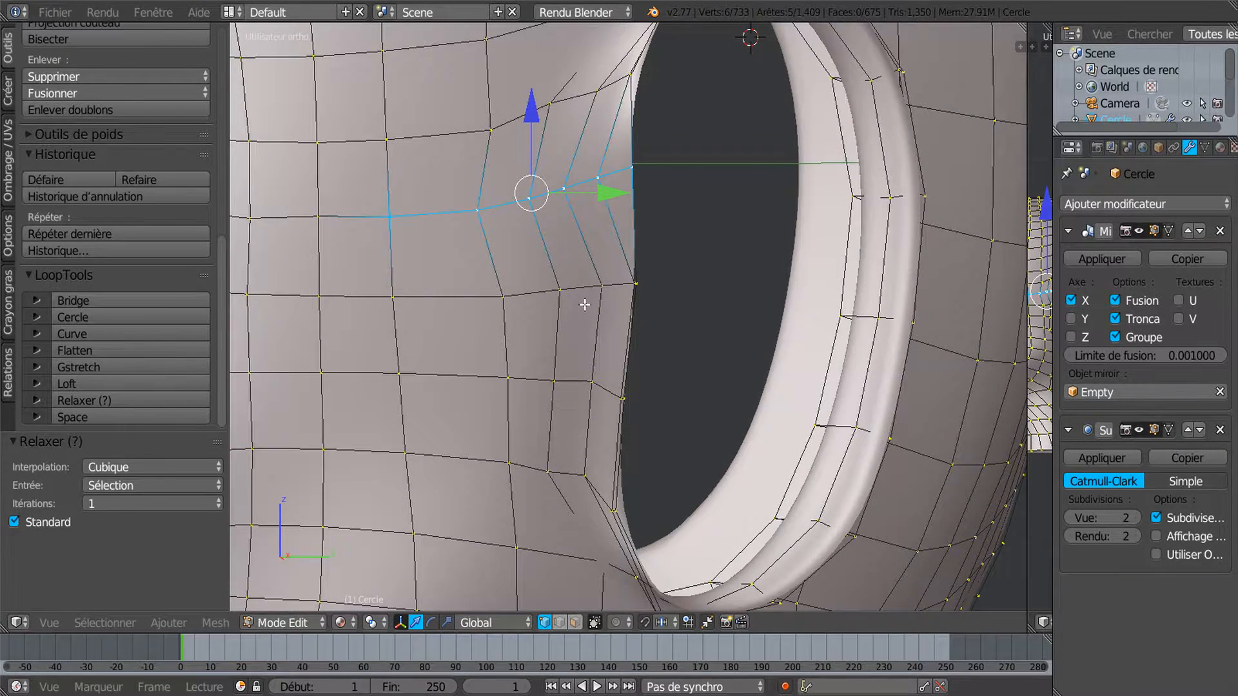
right_click(479, 213)
shift+right_click(528, 204)
shift+right_click(565, 199)
shift+right_click(597, 186)
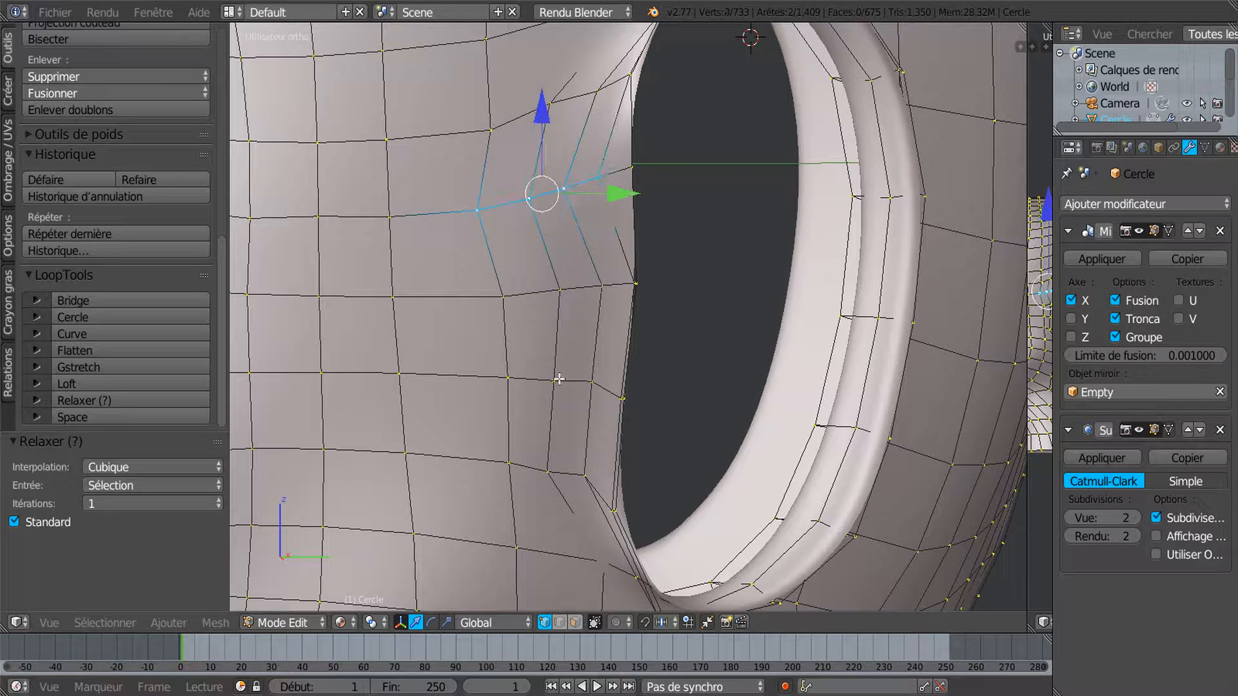
key(g)
key(g)
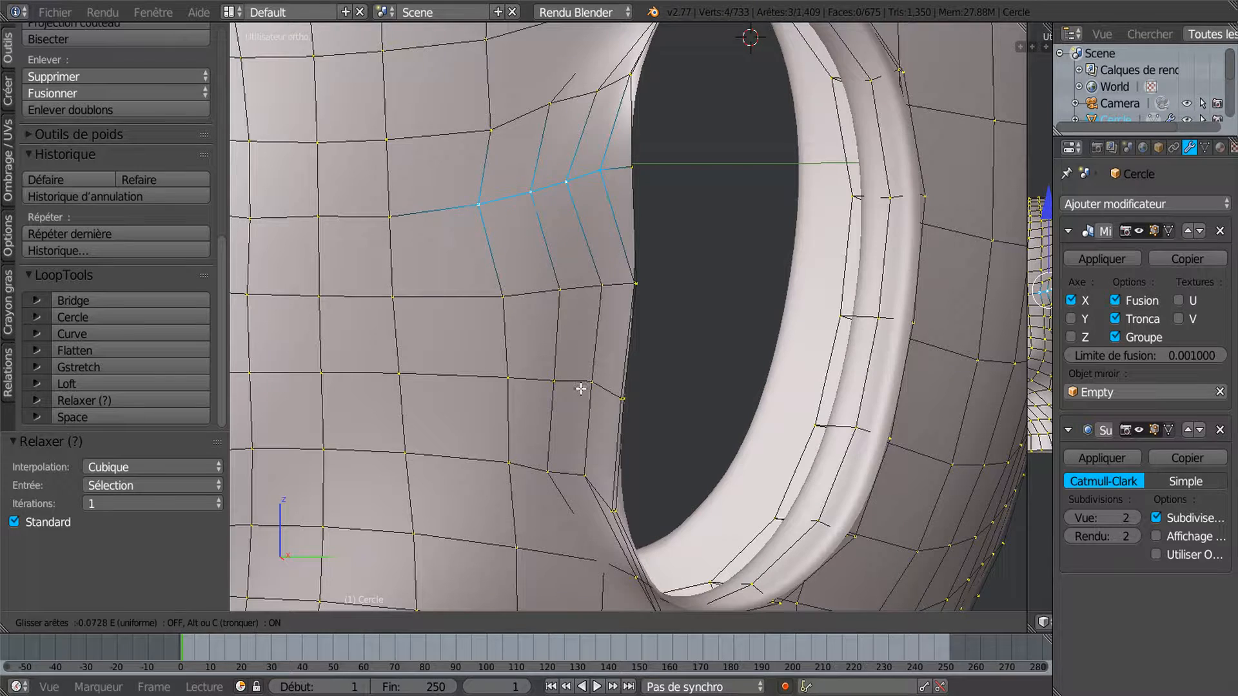
click(606, 388)
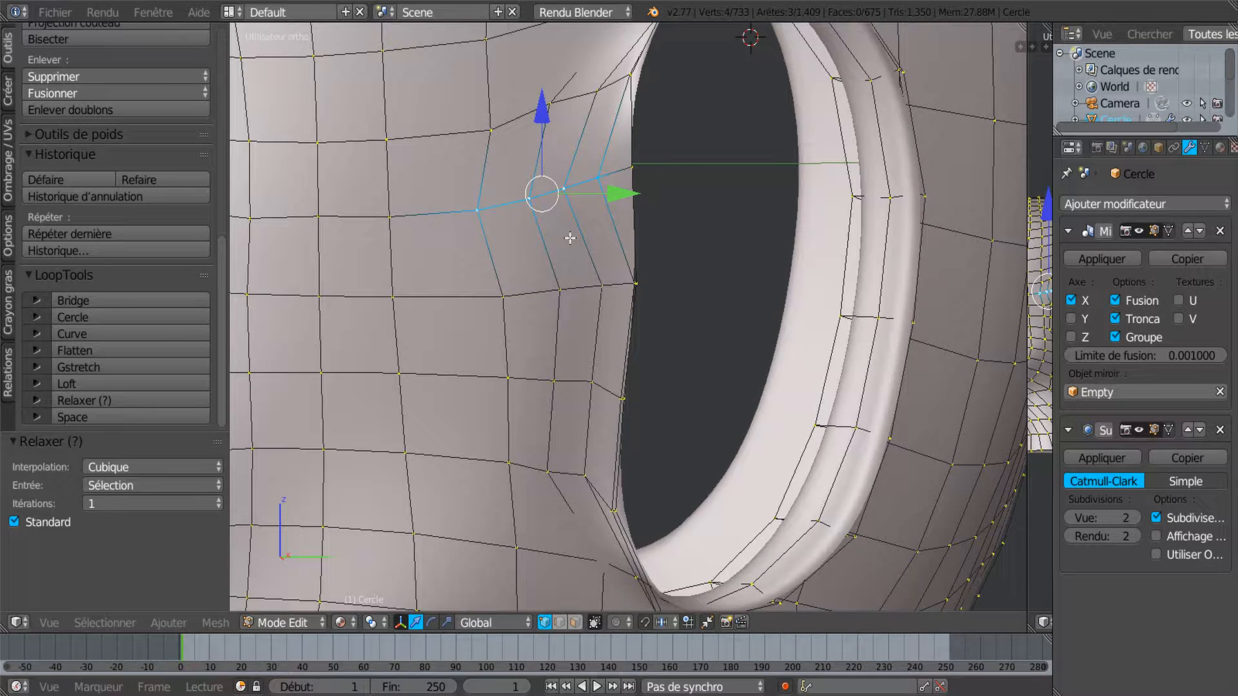
Vertex-slide the two inner vertices of the relaxed row nearest the ear opening, one at a time, toward the ear
right_click(593, 192)
key(g)
key(g)
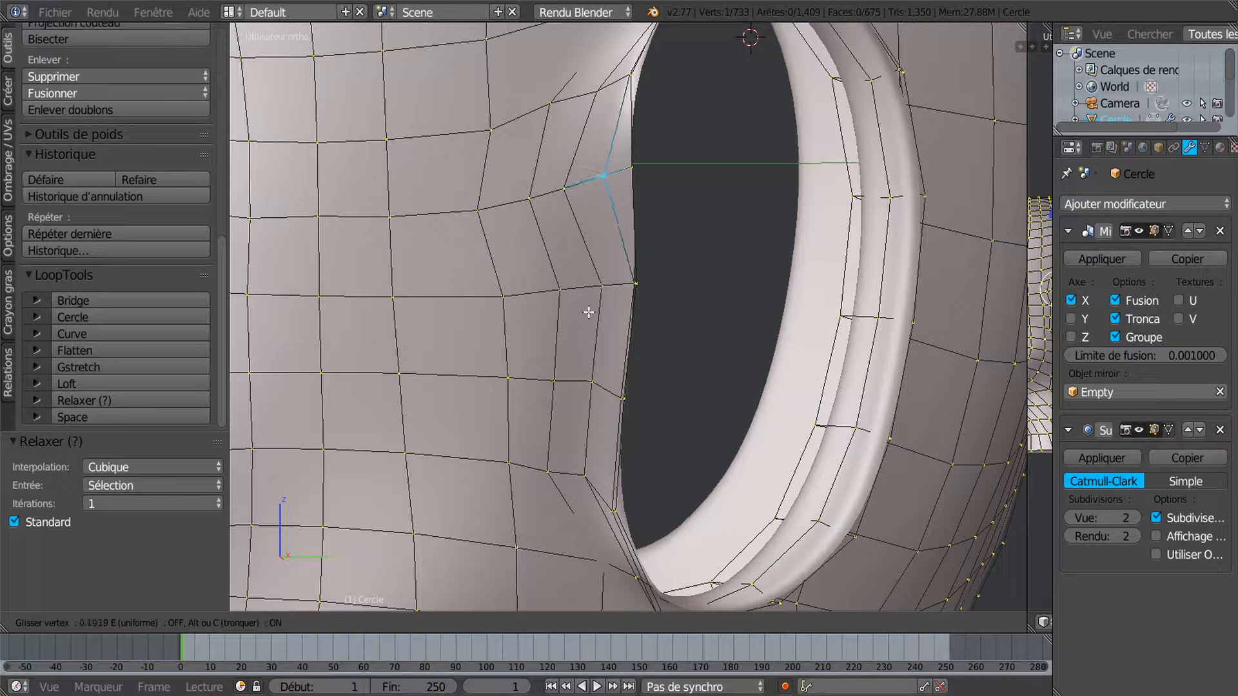
click(593, 312)
right_click(559, 196)
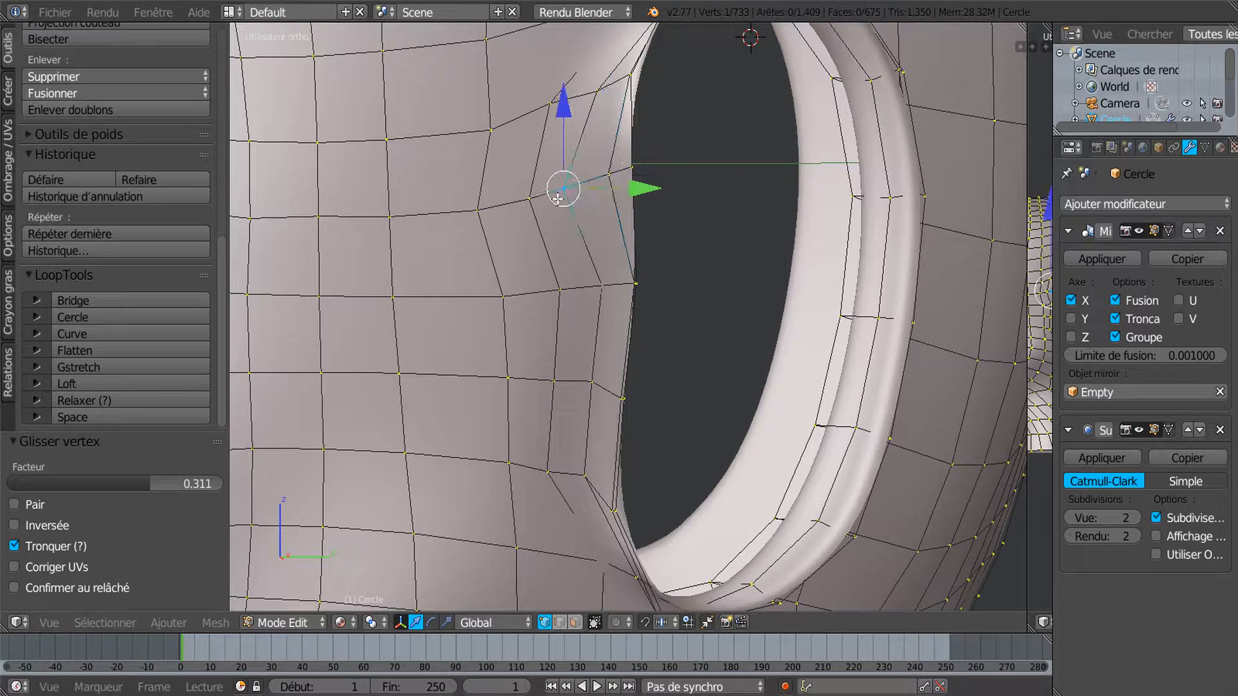
key(g)
key(g)
click(577, 241)
Vertex-slide the two remaining inner vertices on the cheek side of the row, one at a time, toward the ear
right_click(546, 205)
key(g)
key(g)
click(558, 224)
right_click(477, 209)
key(g)
key(g)
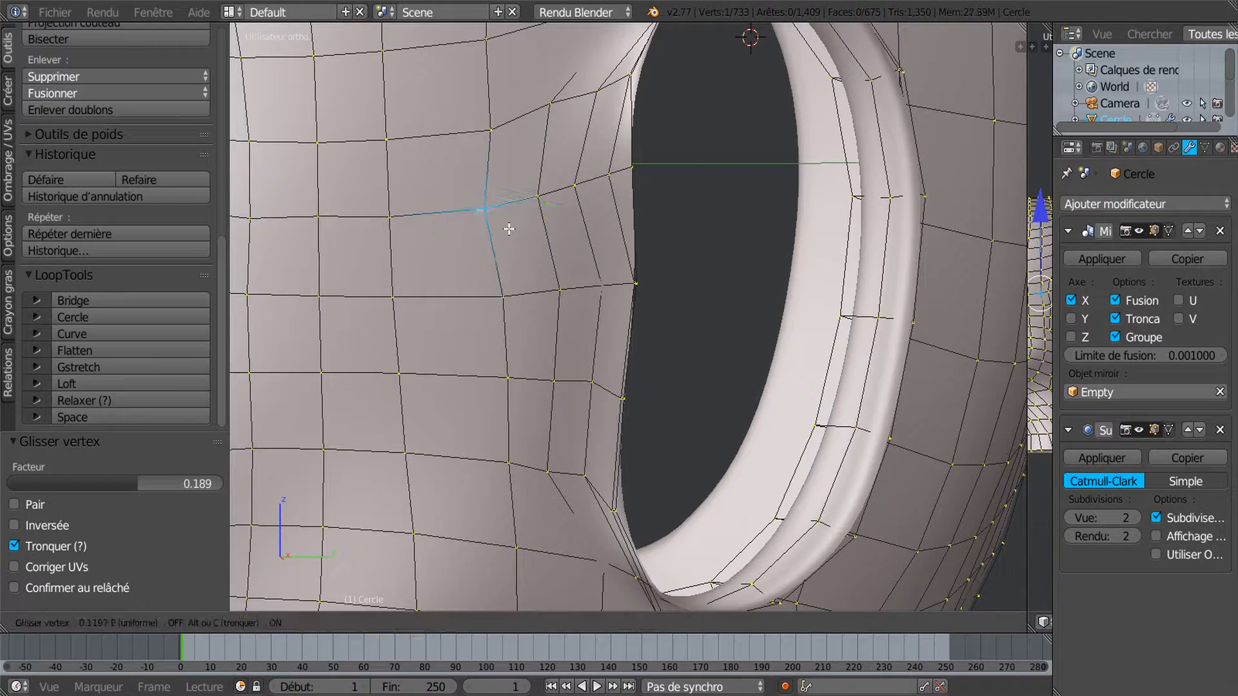
click(511, 227)
Circle-select the next five-vertex row below, then space it evenly and straighten it with LoopTools Space and Gstretch
middle_drag(586, 329, 613, 336)
key(a)
key(c)
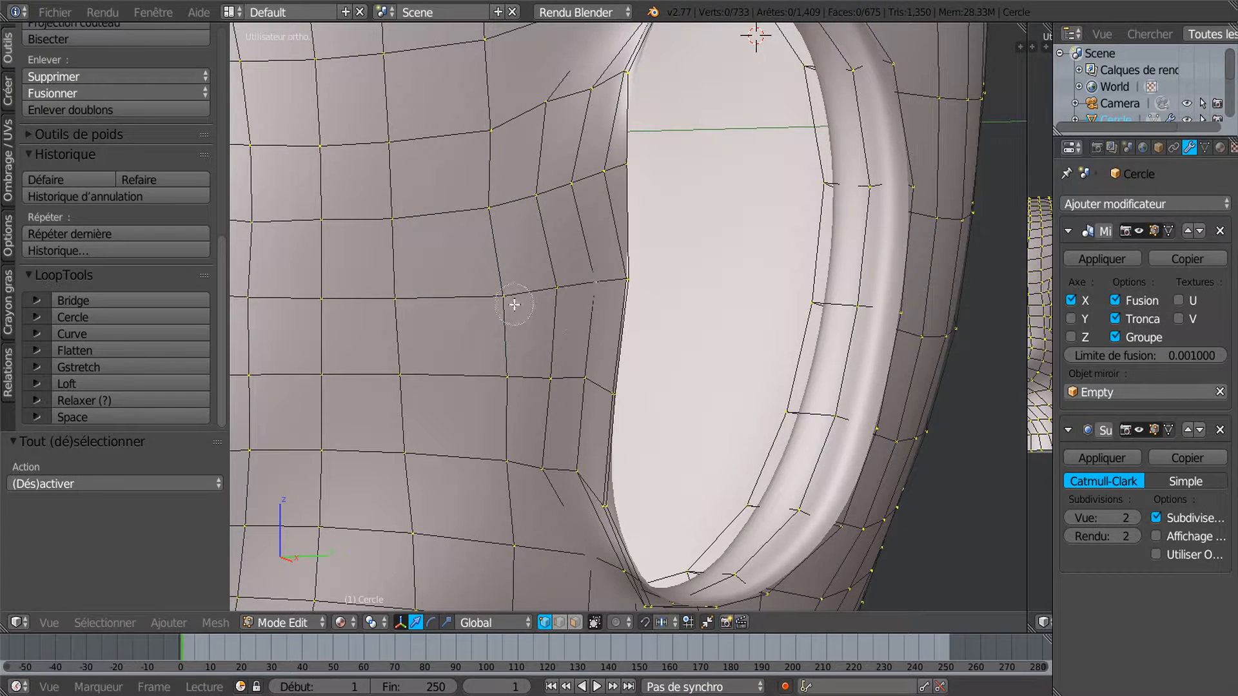
drag(509, 297, 639, 281)
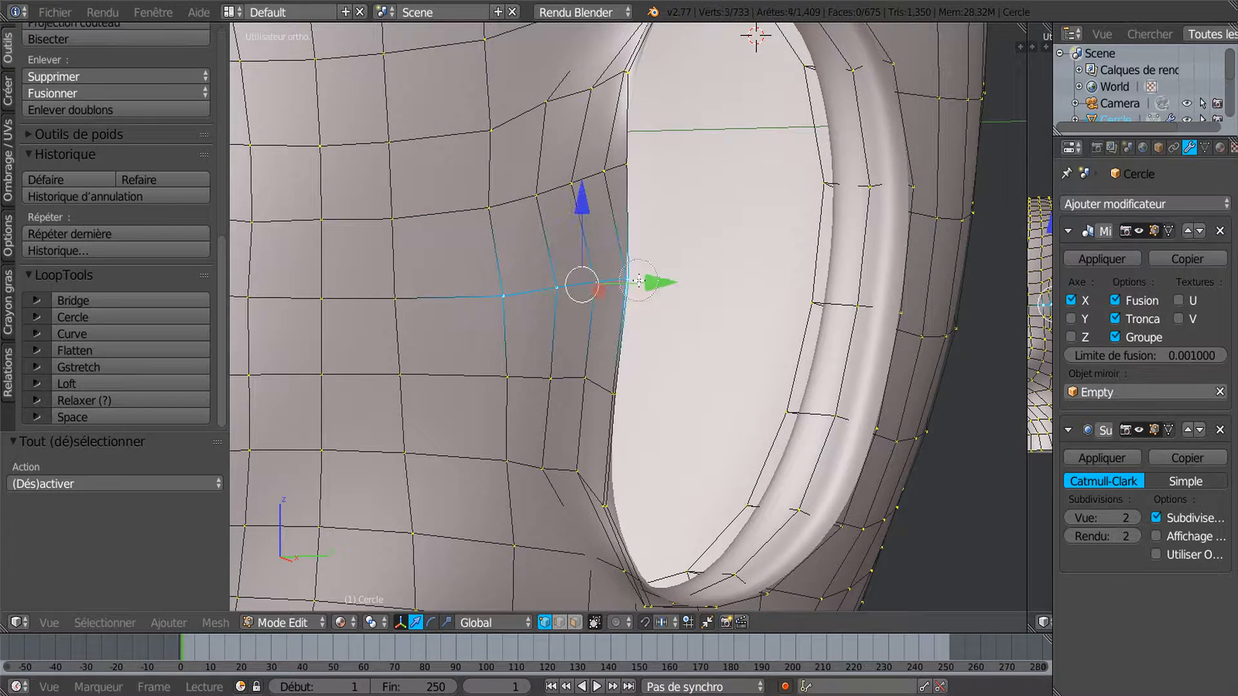
click(127, 420)
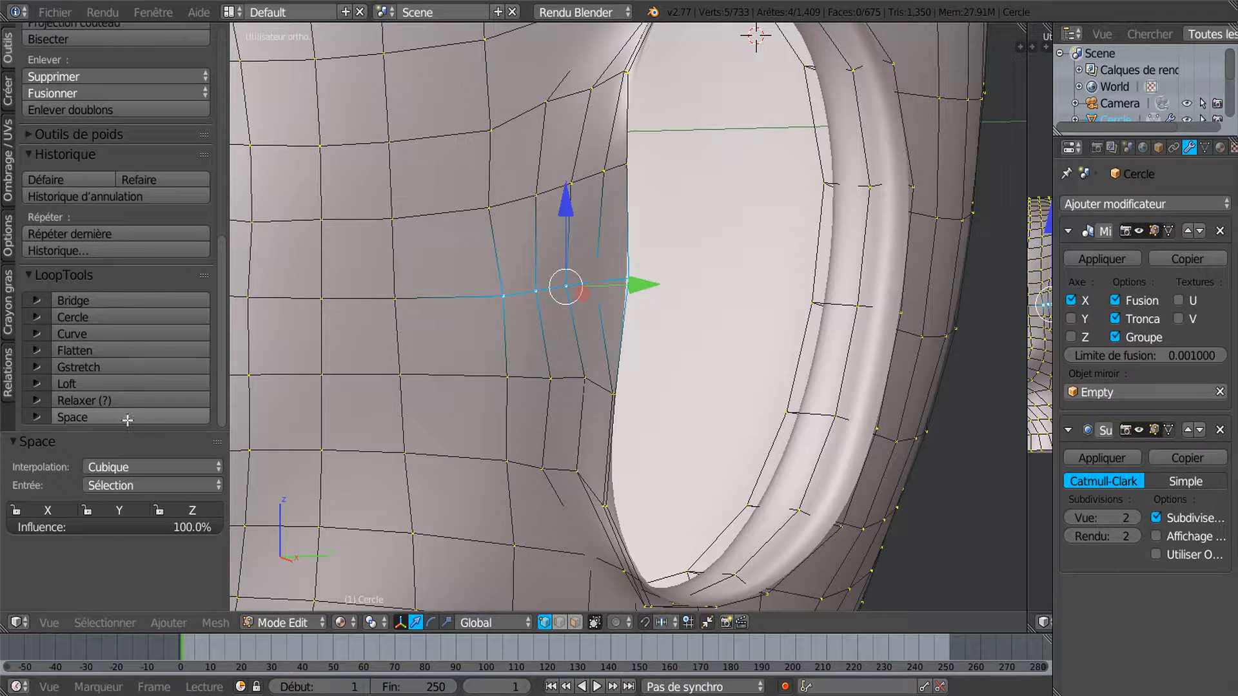
click(120, 365)
Rotate this second vertex row about -3.5° around the global Z axis
middle_drag(303, 400, 424, 450)
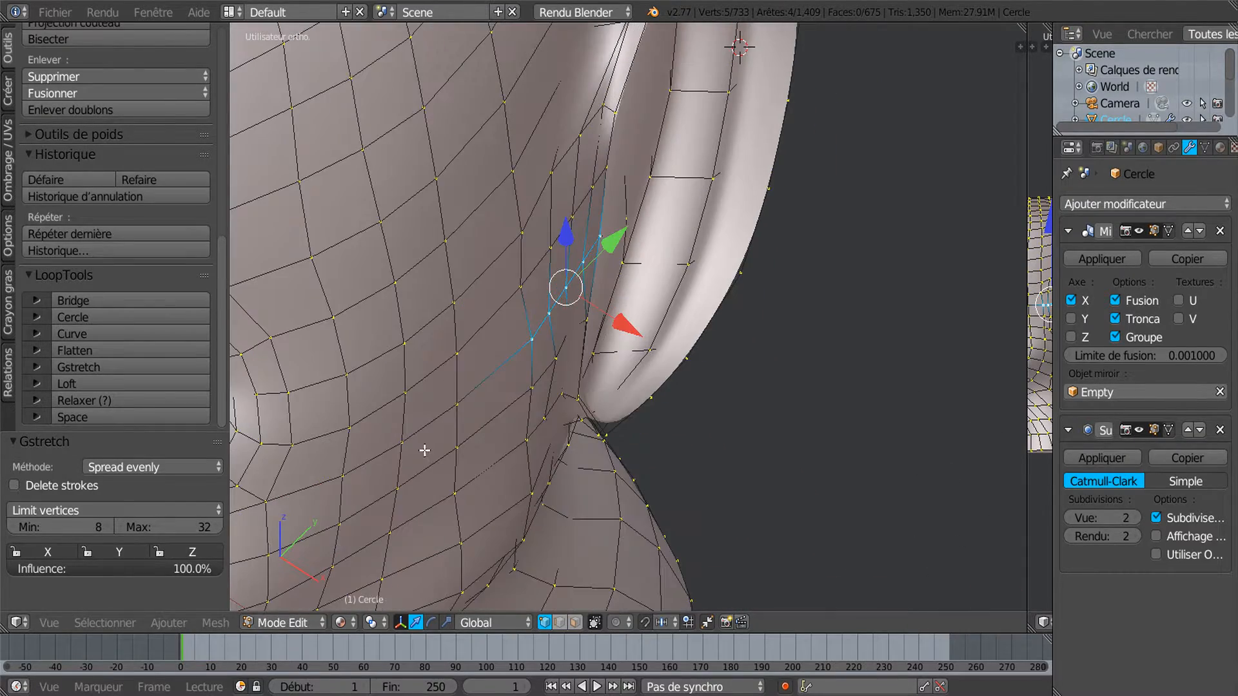
key(r)
key(z)
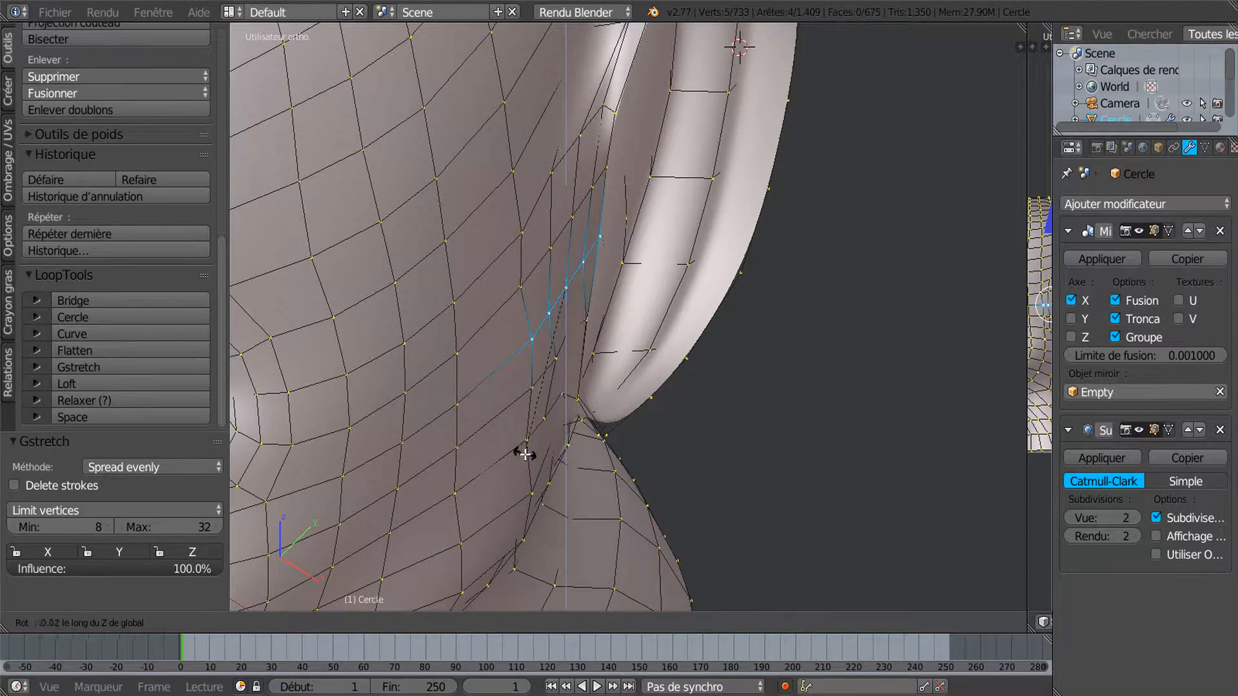
click(514, 453)
Select the third five-vertex row down in front of the ear, then even and straighten it with LoopTools Space and Gstretch
middle_drag(519, 442, 442, 409)
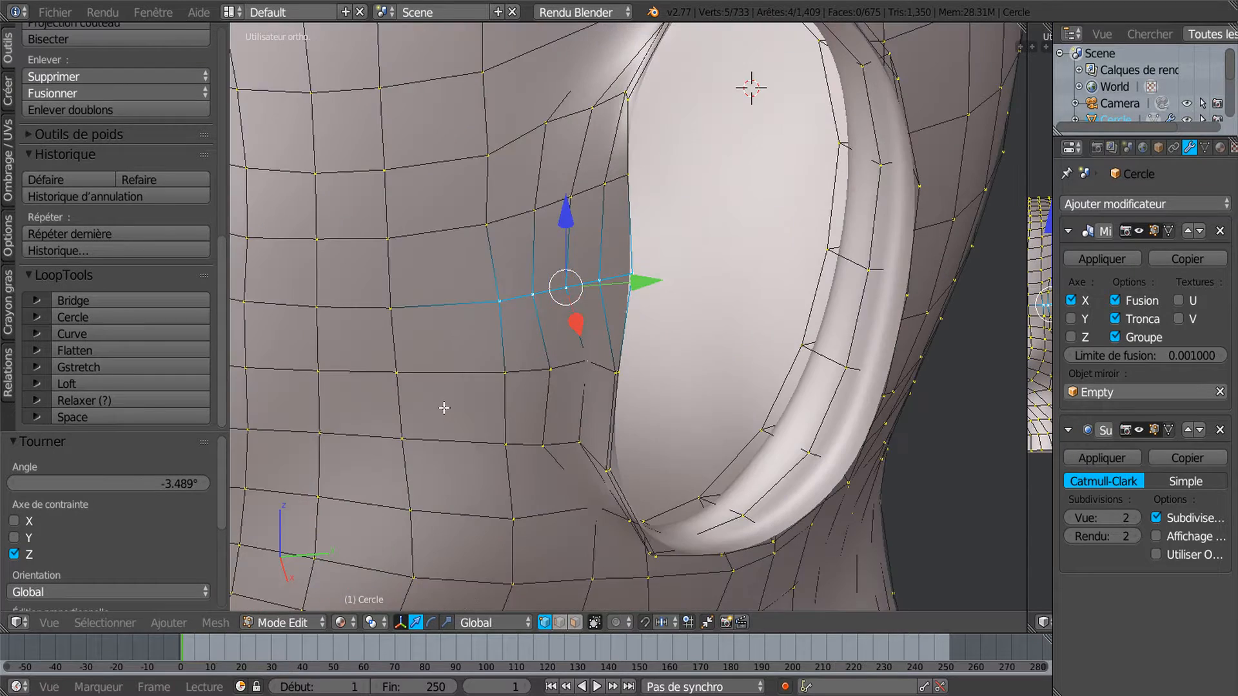
right_click(541, 370)
shift+right_click(593, 364)
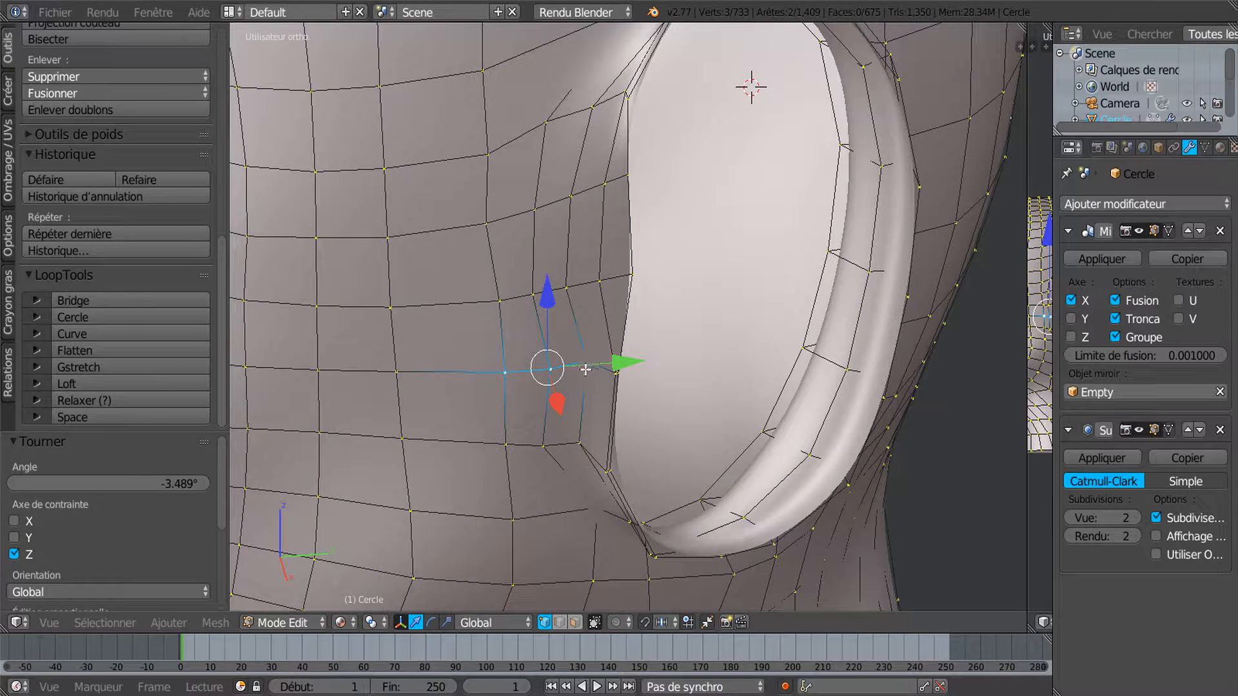
shift+right_click(635, 368)
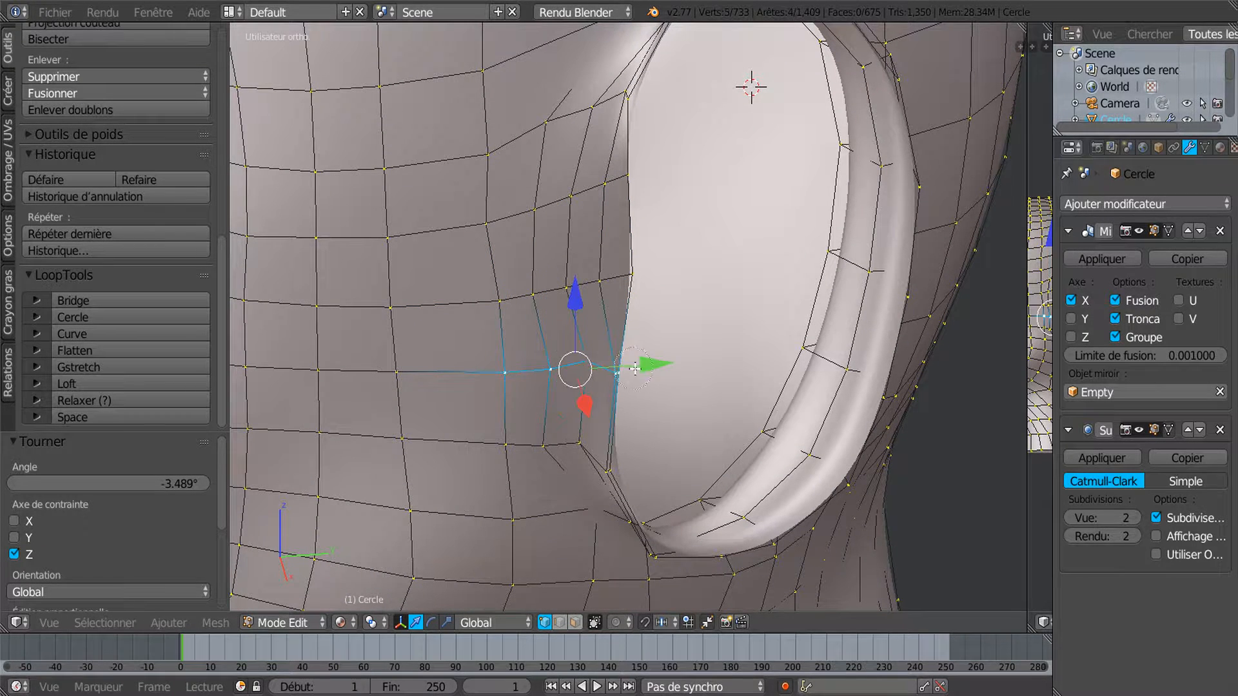
click(99, 417)
click(99, 367)
Rotate the third vertex row in front of the ear about -3.755° around the global Z axis
middle_drag(268, 389, 385, 437)
mouse_move(528, 486)
middle_down()
mouse_move(533, 524)
mouse_move(506, 531)
mouse_move(521, 503)
middle_up()
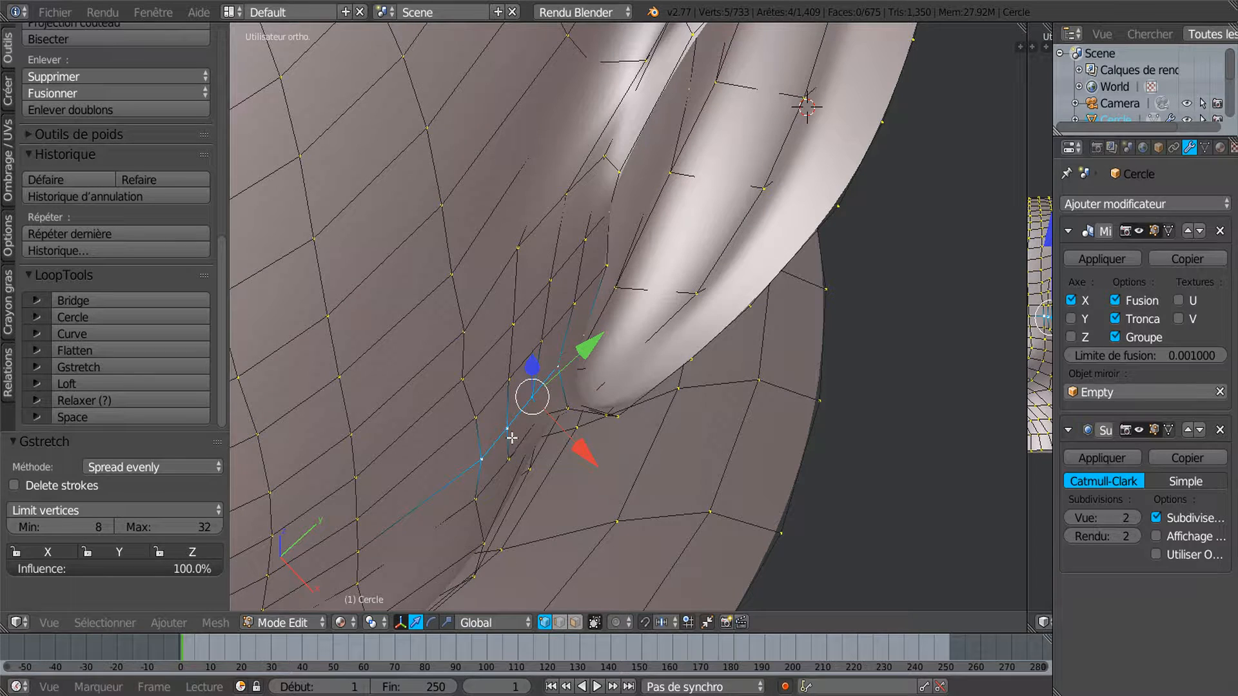
key(r)
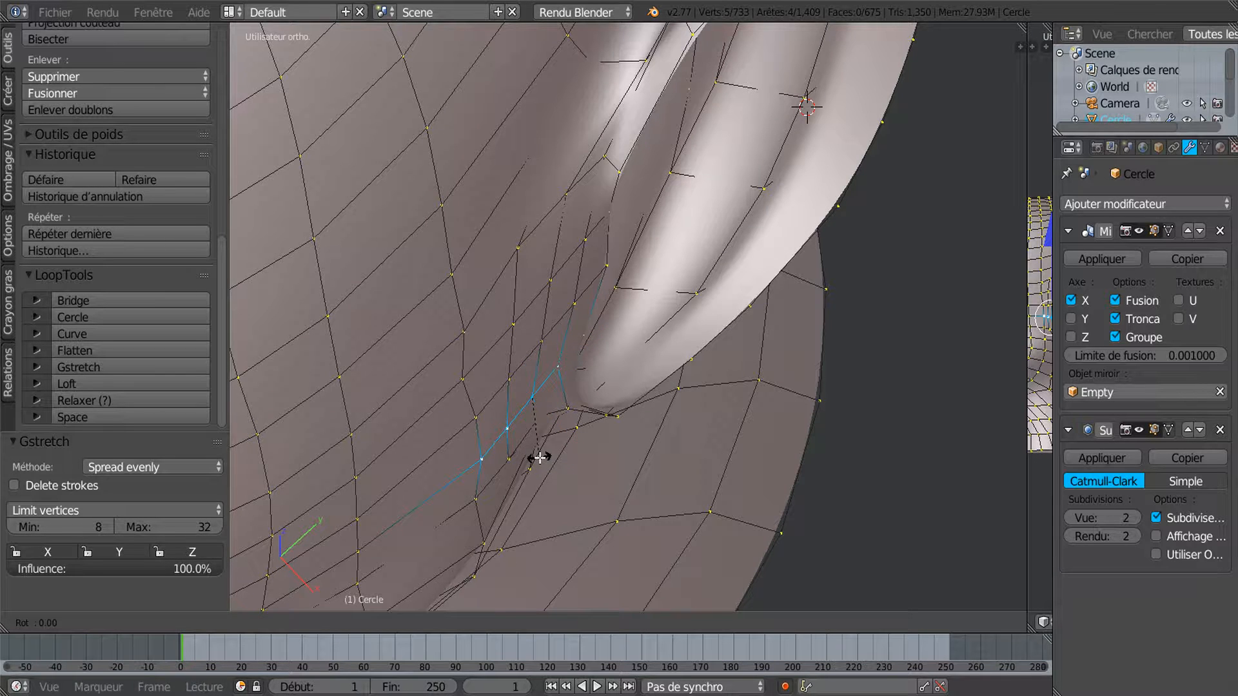
key(z)
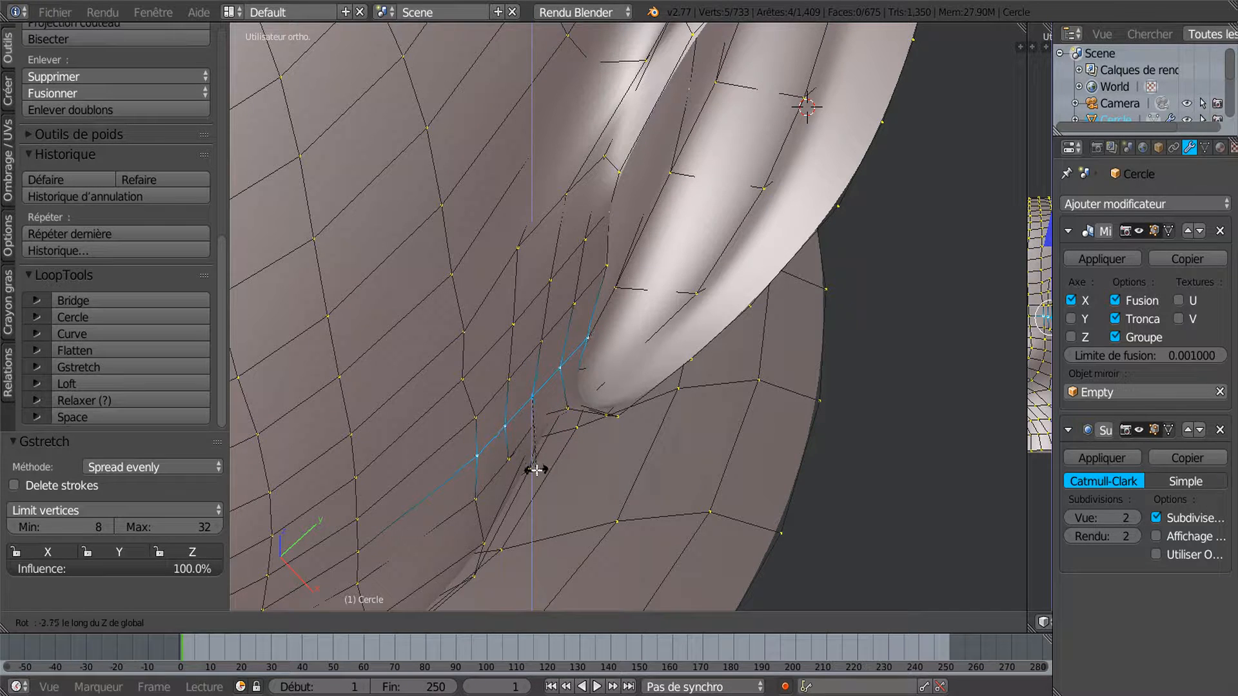
click(534, 467)
Circle-select the five-vertex column on the cheek where the ear rows begin and smooth it with LoopTools Relax
middle_drag(534, 466, 412, 265)
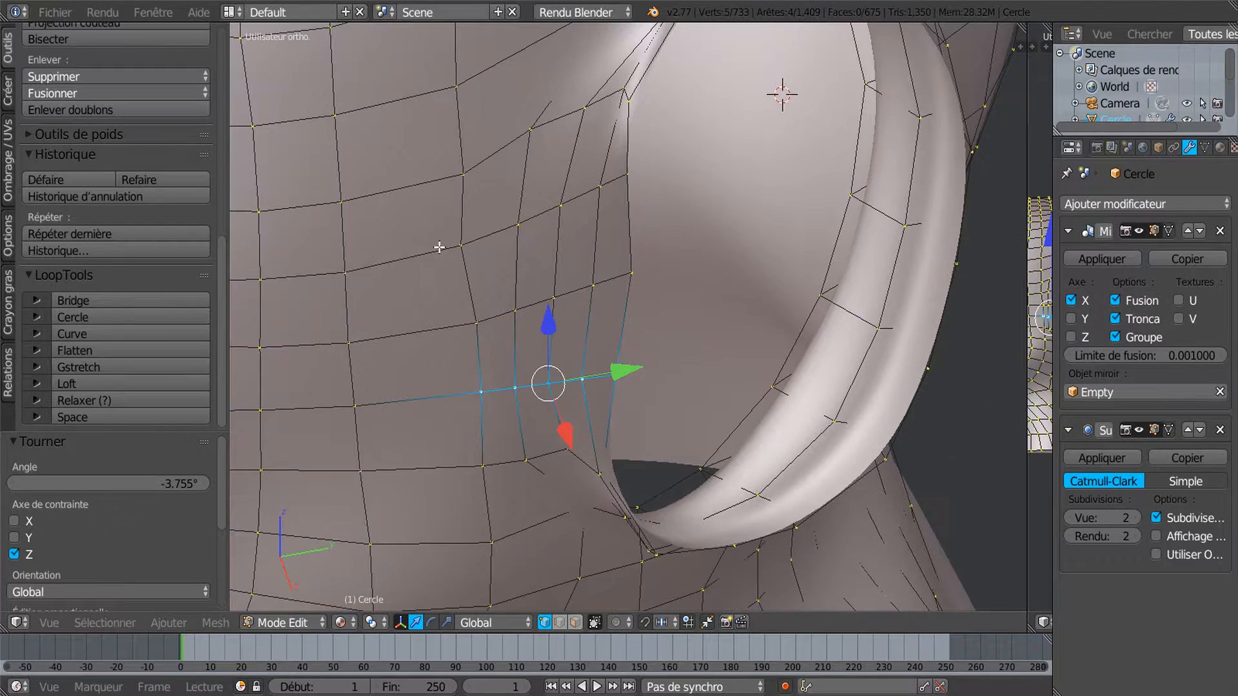
key(a)
key(c)
drag(457, 193, 476, 494)
right_click(476, 494)
click(119, 401)
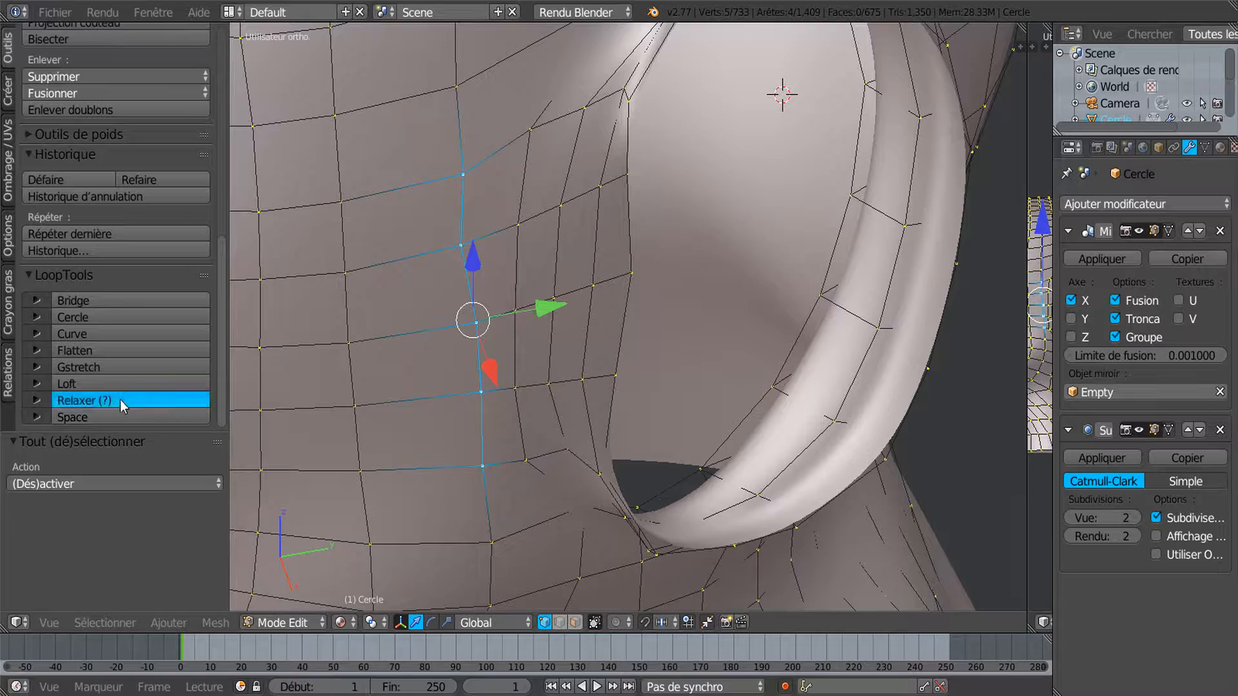
Circle-select the next five-vertex column toward the ear and smooth it with LoopTools Relax
mouse_move(450, 419)
middle_down()
mouse_move(445, 434)
mouse_move(426, 406)
middle_up()
key(a)
key(c)
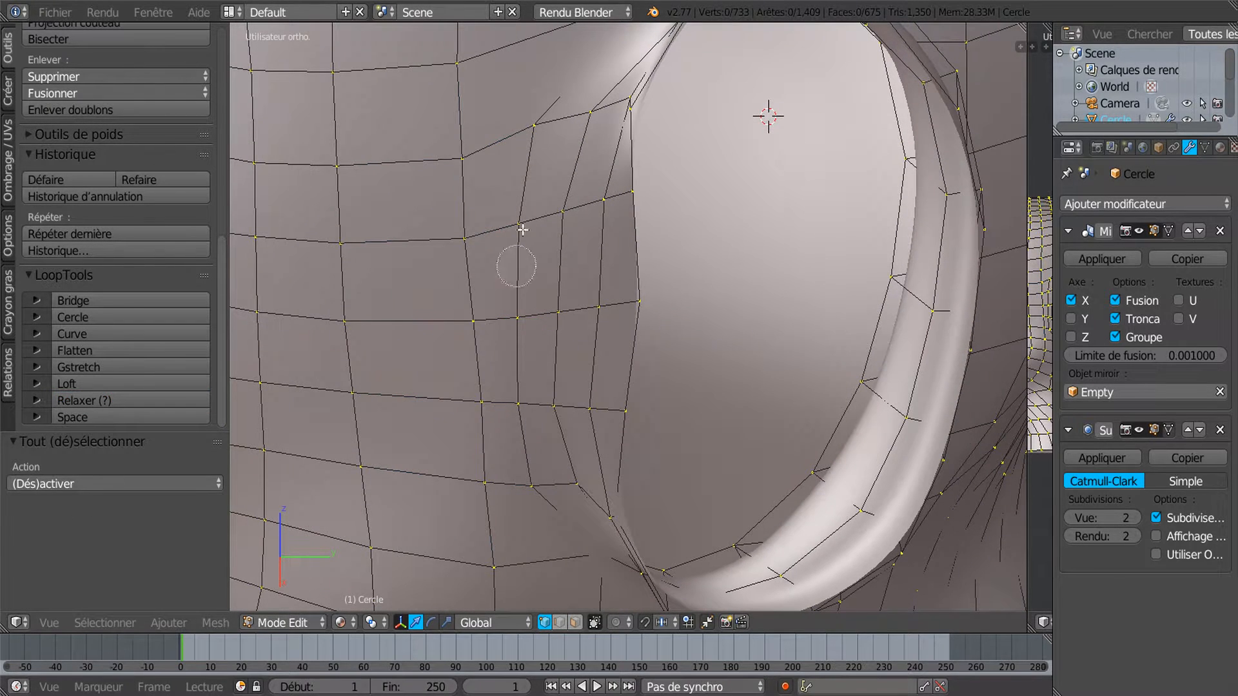
drag(532, 137, 517, 494)
right_click(517, 493)
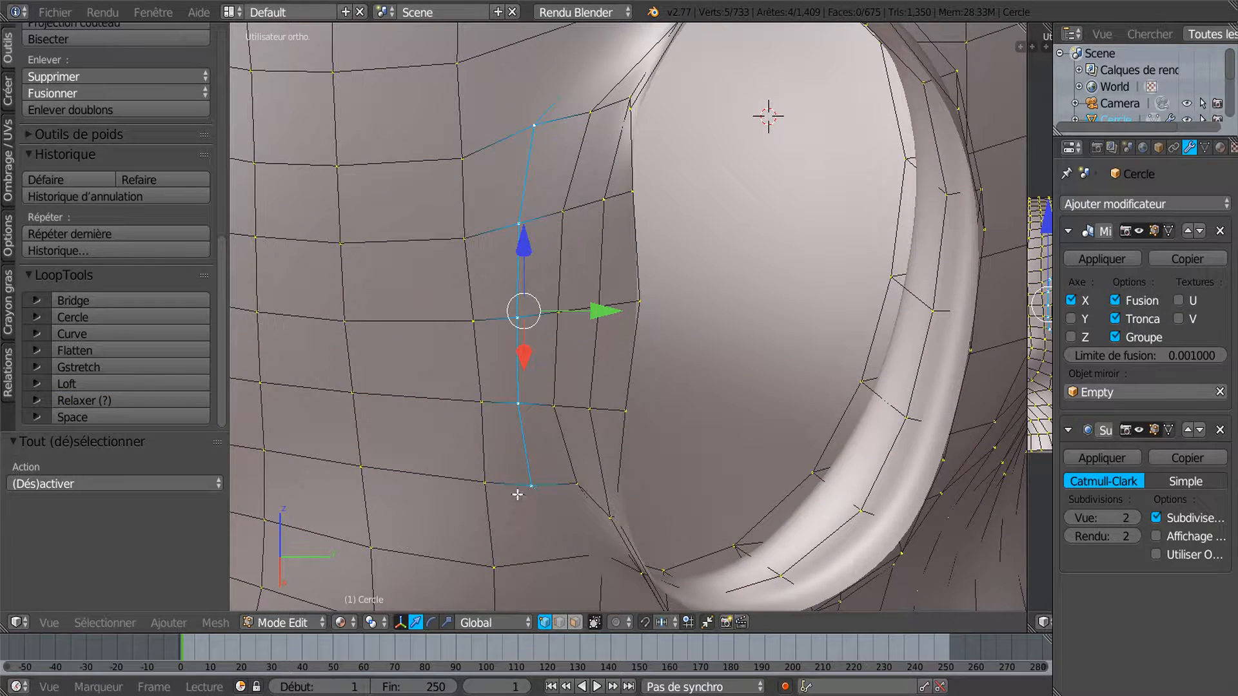
click(135, 400)
Circle-select the third five-vertex column, one closer to the ear, and smooth it with LoopTools Relax
key(a)
key(c)
mouse_move(581, 109)
mouse_down()
mouse_move(561, 443)
mouse_move(575, 484)
mouse_up()
right_click(574, 484)
click(107, 398)
Nudge a single vertex beside the ear's front edge slightly toward the cheek, then check the surface in Object Mode
middle_drag(458, 395, 516, 336)
right_click(601, 297)
drag(675, 304, 667, 308)
middle_drag(623, 402, 588, 403)
scroll(648, 389, down, 1)
key(Tab)
scroll(486, 371, down, 2)
key(Tab)
scroll(599, 390, up, 3)
Select the open edge loop around the ear and extrude it inward, scaled to 0.727
middle_drag(656, 336, 627, 339)
scroll(666, 400, up, 3)
alt+right_click(678, 194)
scroll(662, 277, down, 3)
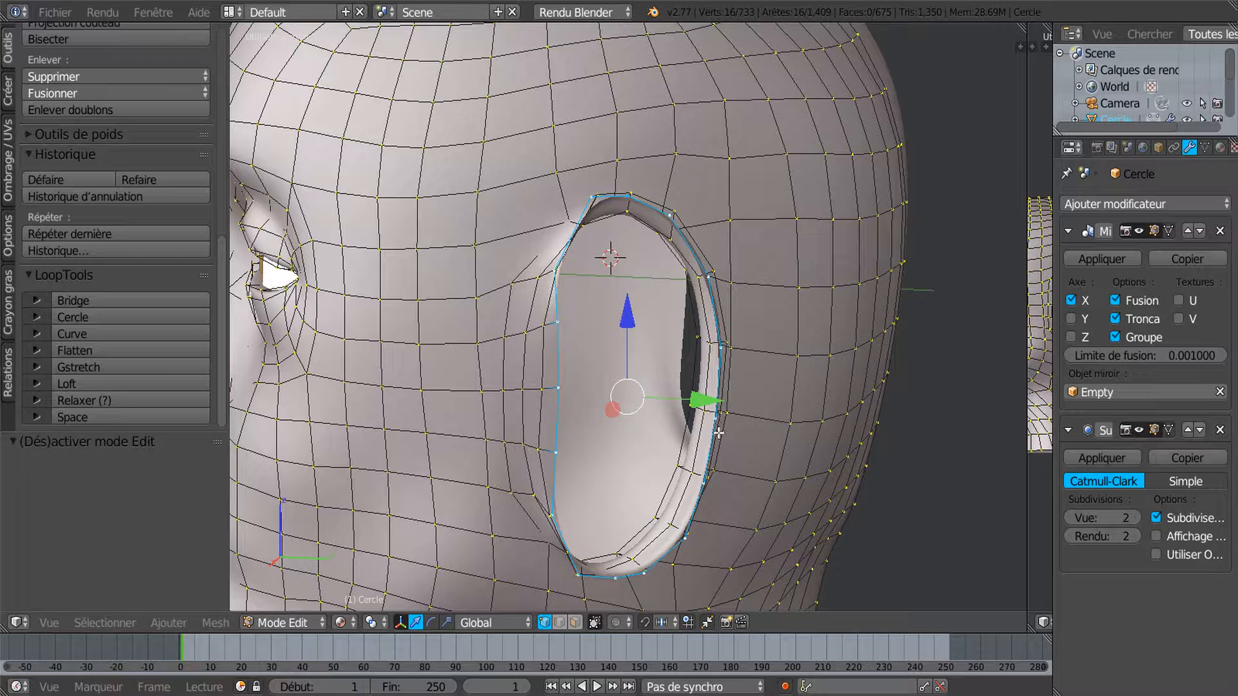
key(e)
key(s)
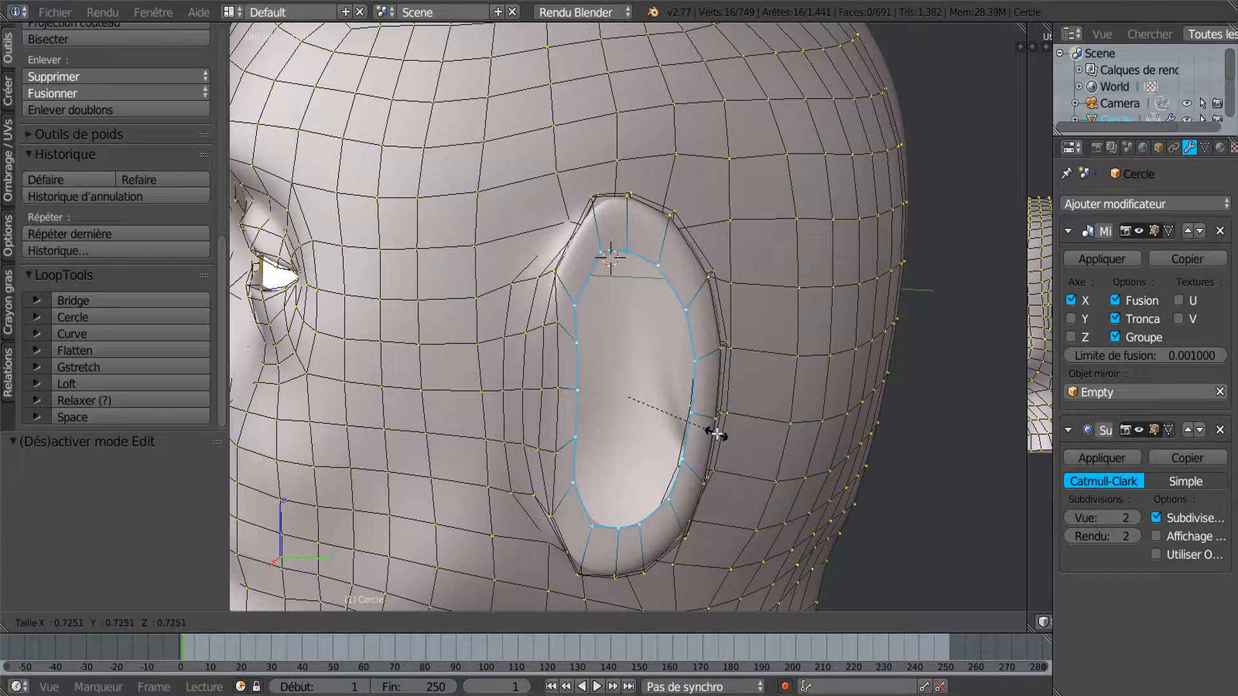
click(717, 433)
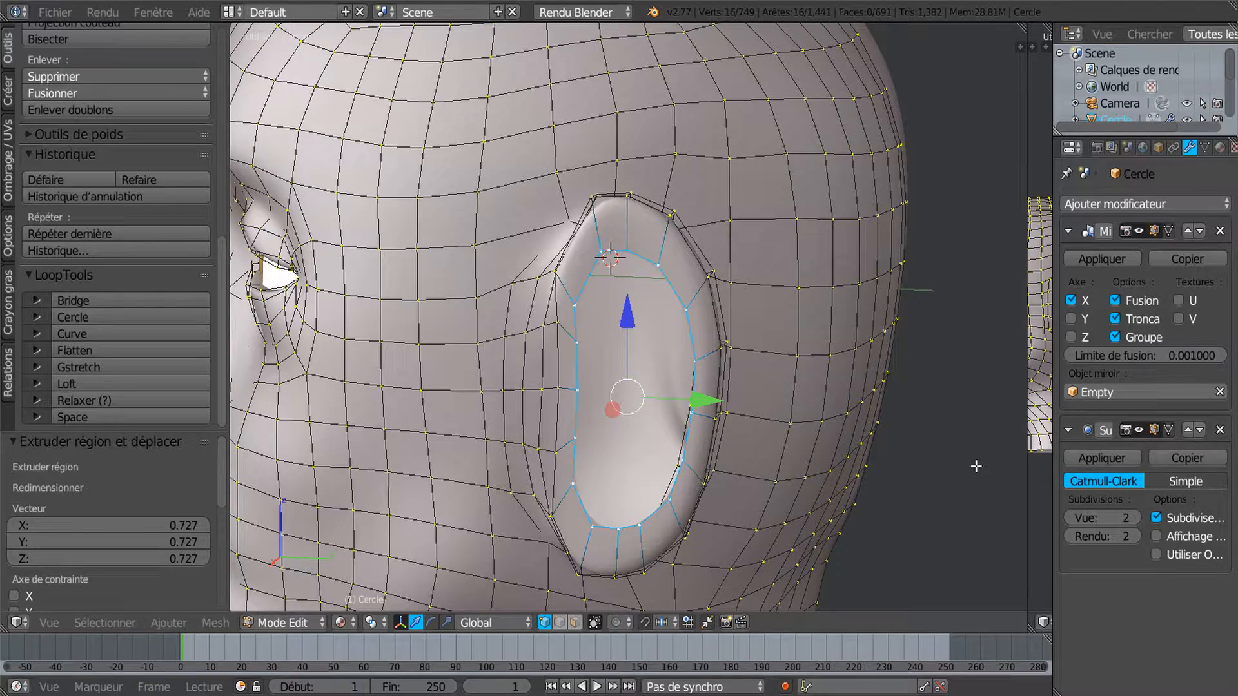
In side view, raise the extruded ear loop 0.206 along Z, widen it along Y and scale it 1.020 along Z
key(KP_1)
key(KP_3)
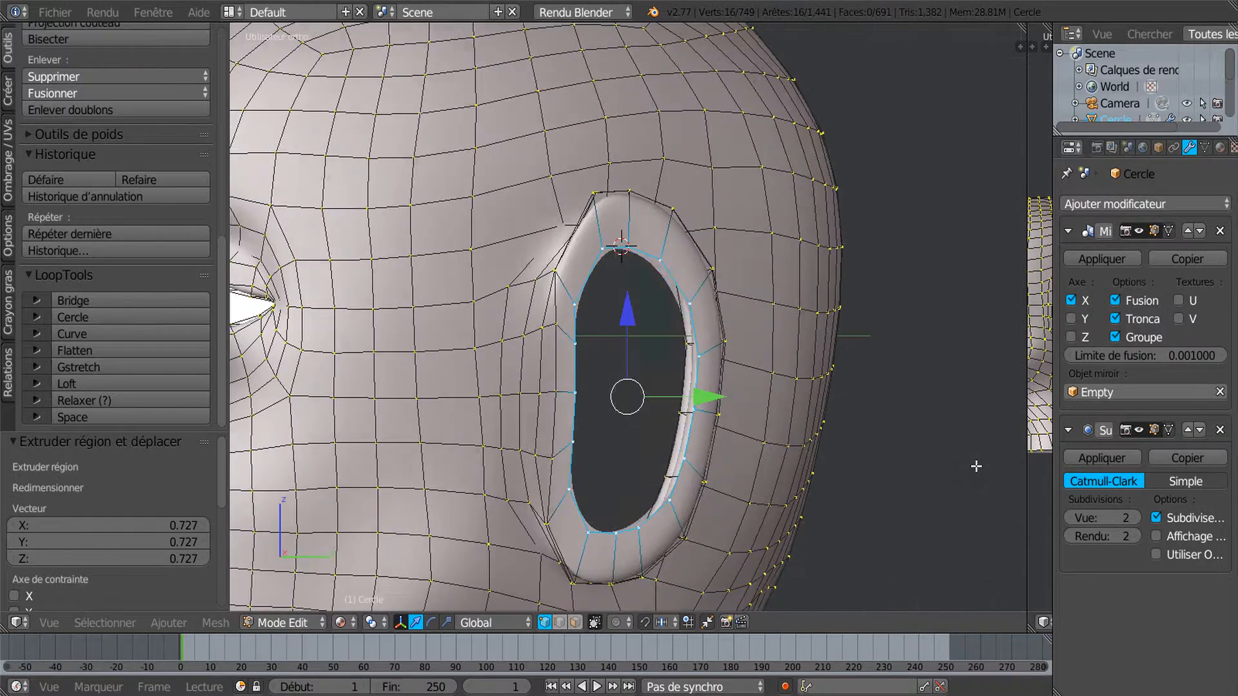
drag(630, 312, 630, 298)
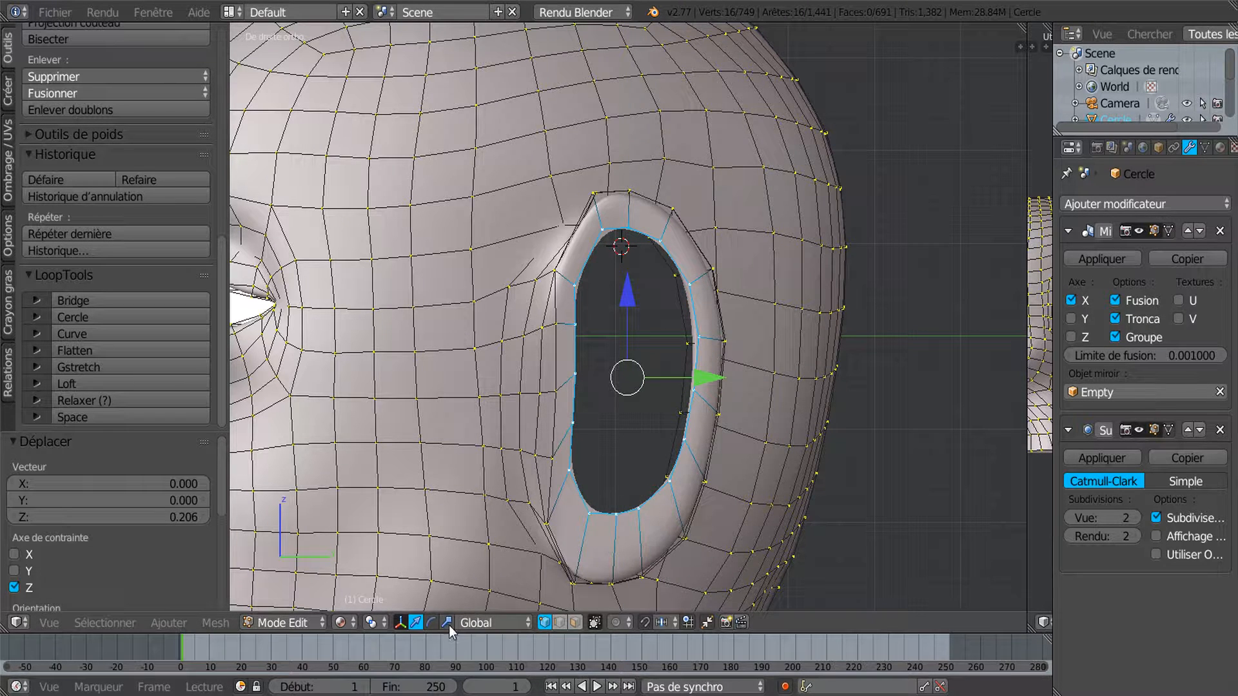
drag(717, 380, 716, 385)
drag(627, 290, 629, 292)
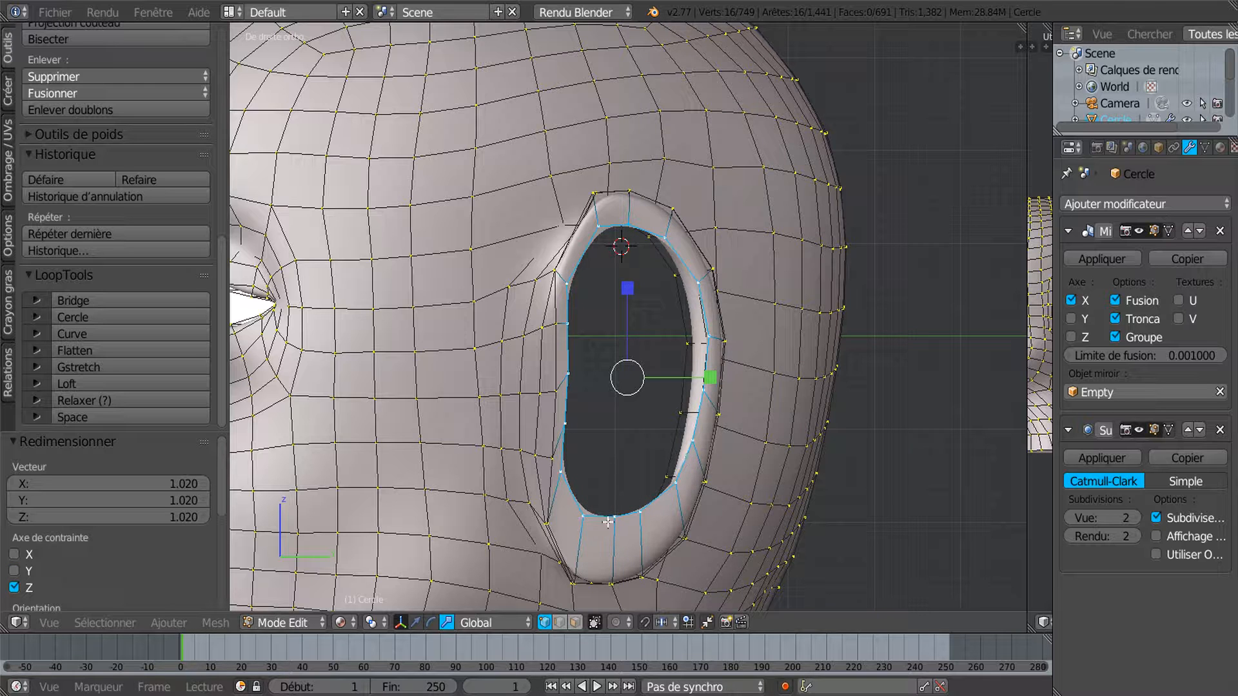
Select the five lowest vertices of the ear's inner rim and move them -0.134 along Z
right_click(565, 480)
shift+right_click(582, 515)
shift+right_click(614, 516)
shift+right_click(644, 510)
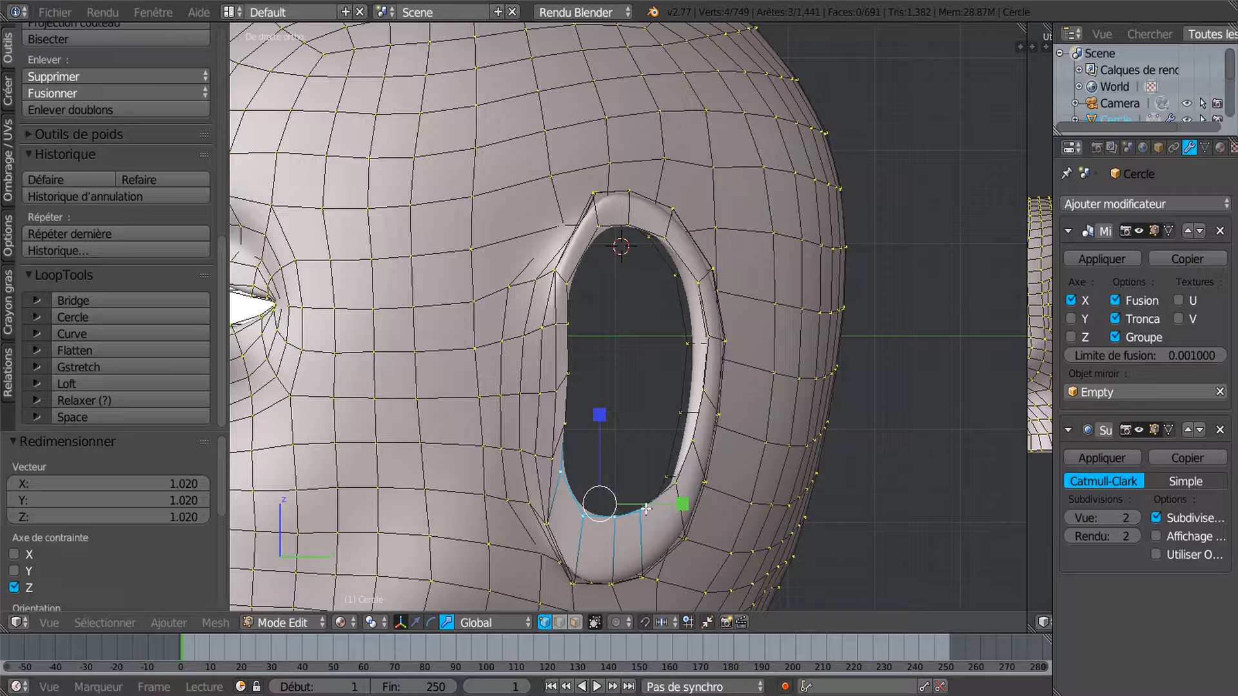
shift+right_click(675, 484)
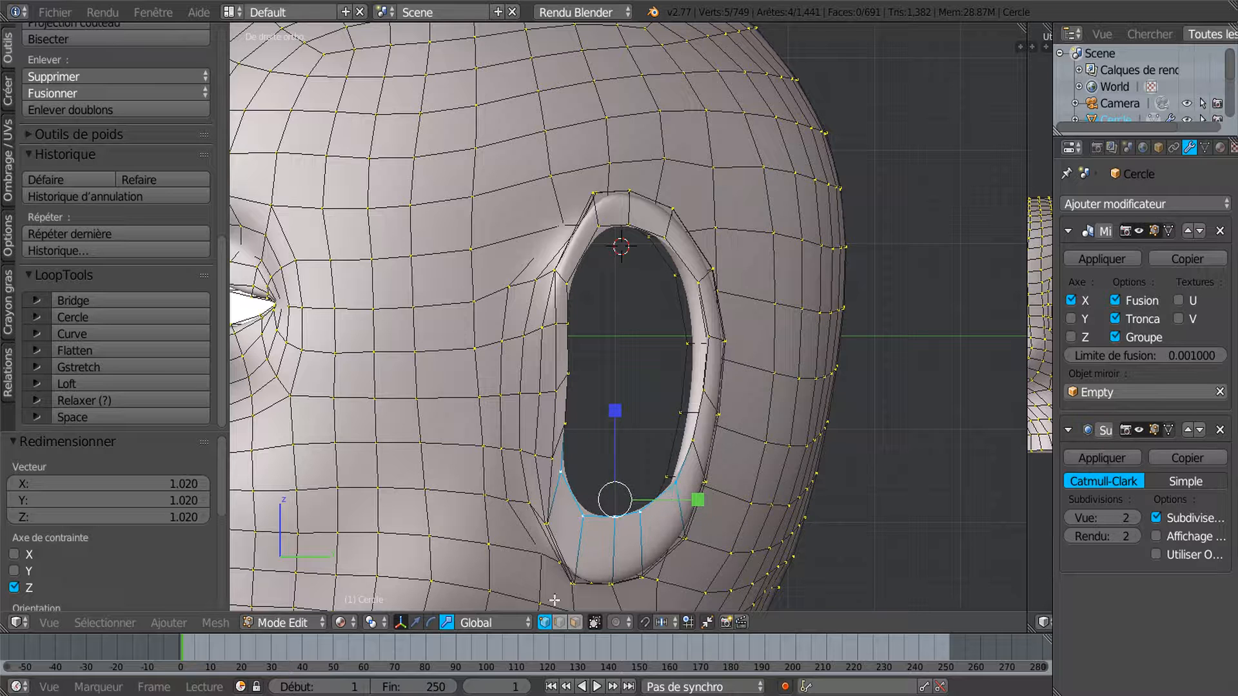
click(417, 623)
drag(619, 426, 621, 436)
Select the six vertices along the underside of the earlobe and move them -0.156 along Z
middle_drag(621, 436, 659, 336)
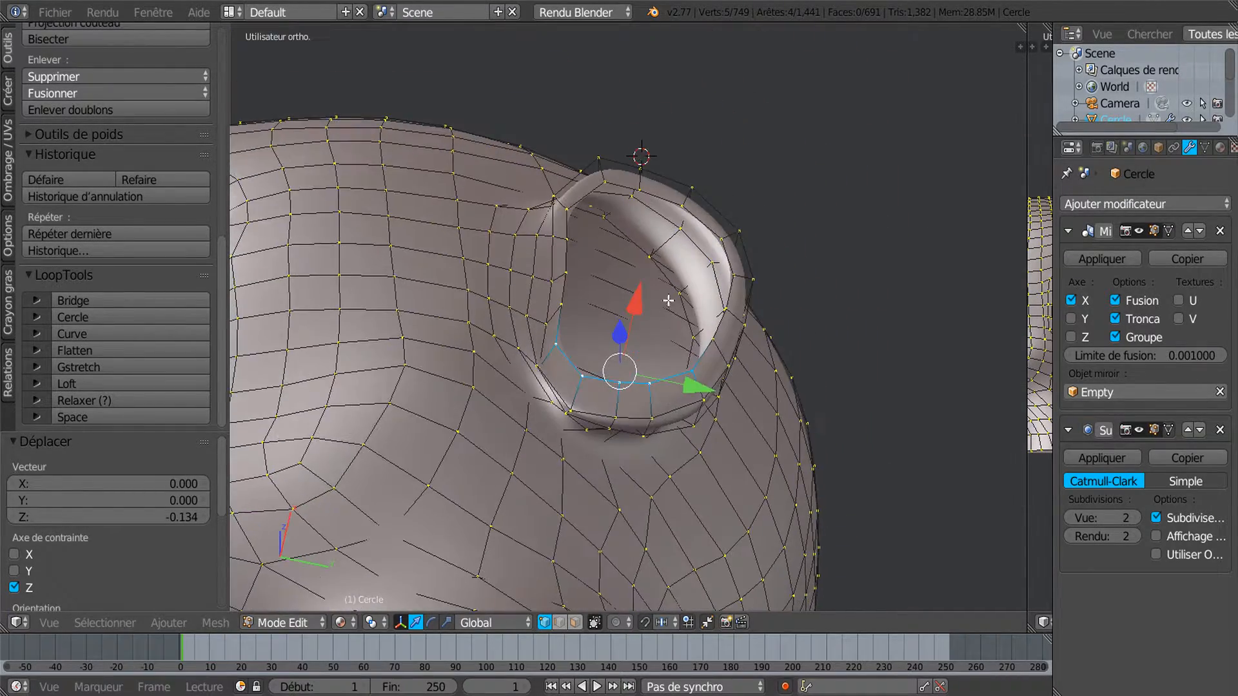
scroll(657, 335, up, 5)
middle_drag(602, 306, 639, 306)
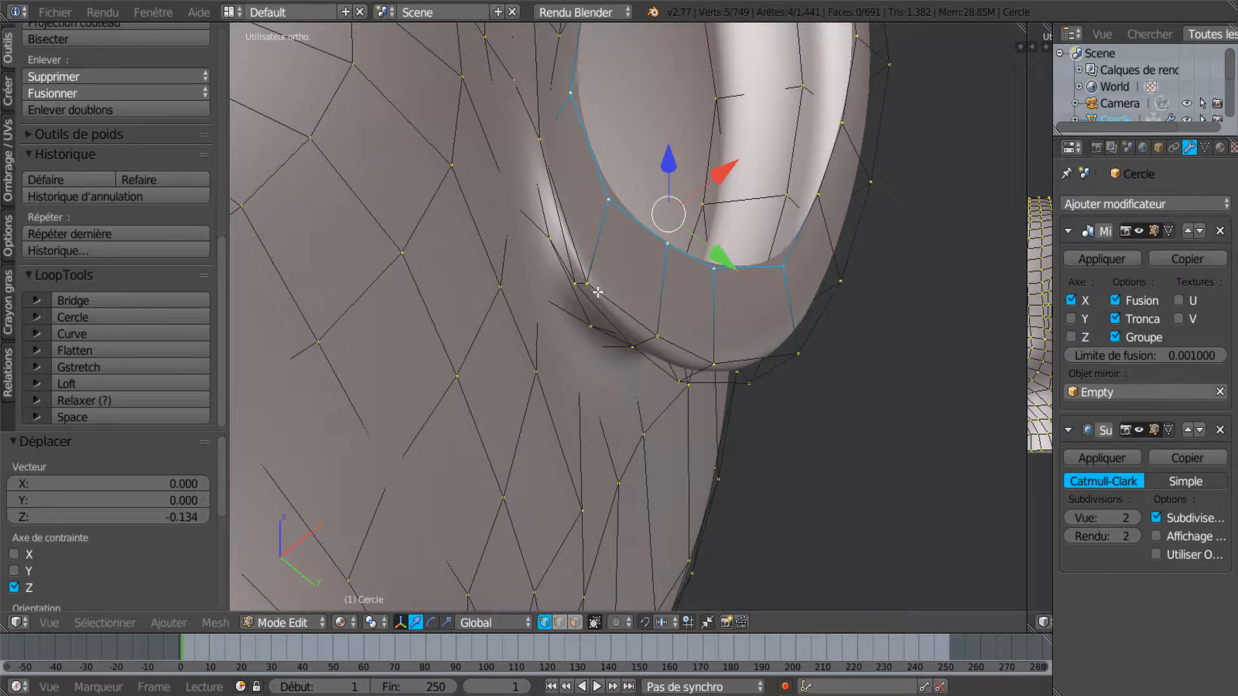
right_click(594, 284)
shift+right_click(580, 287)
shift+right_click(652, 333)
shift+right_click(639, 346)
shift+right_click(703, 361)
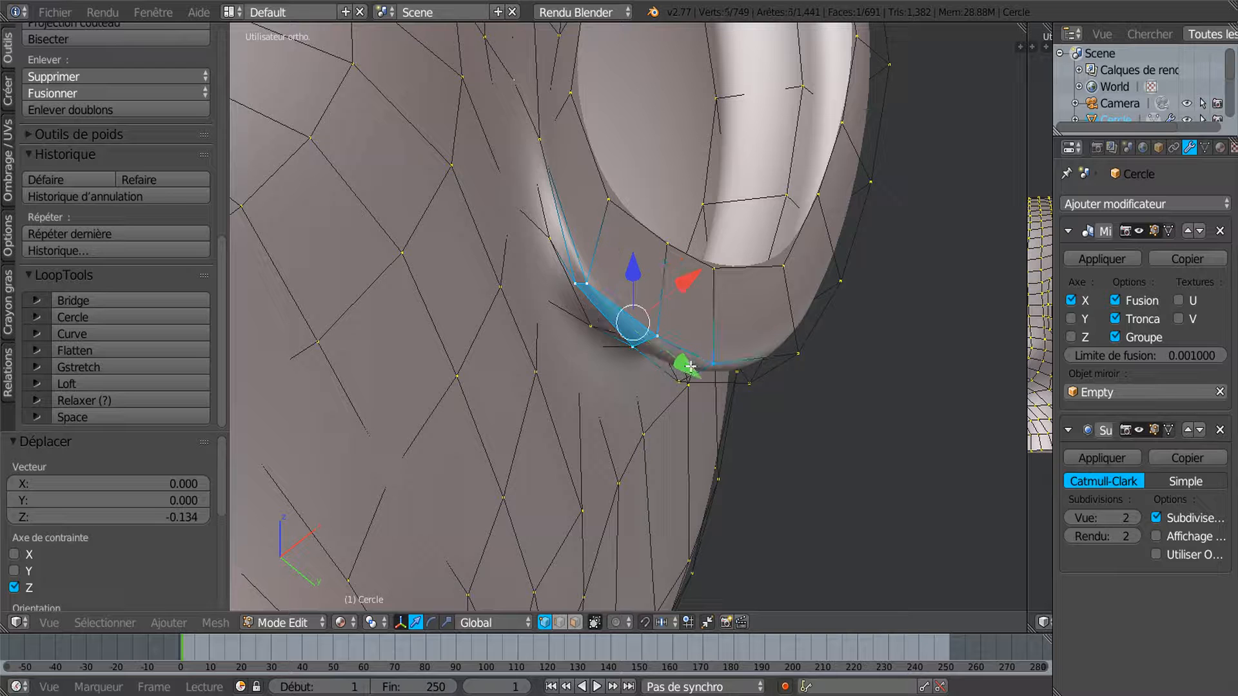
shift+right_click(676, 381)
middle_drag(677, 381, 682, 421)
middle_drag(648, 258, 700, 336)
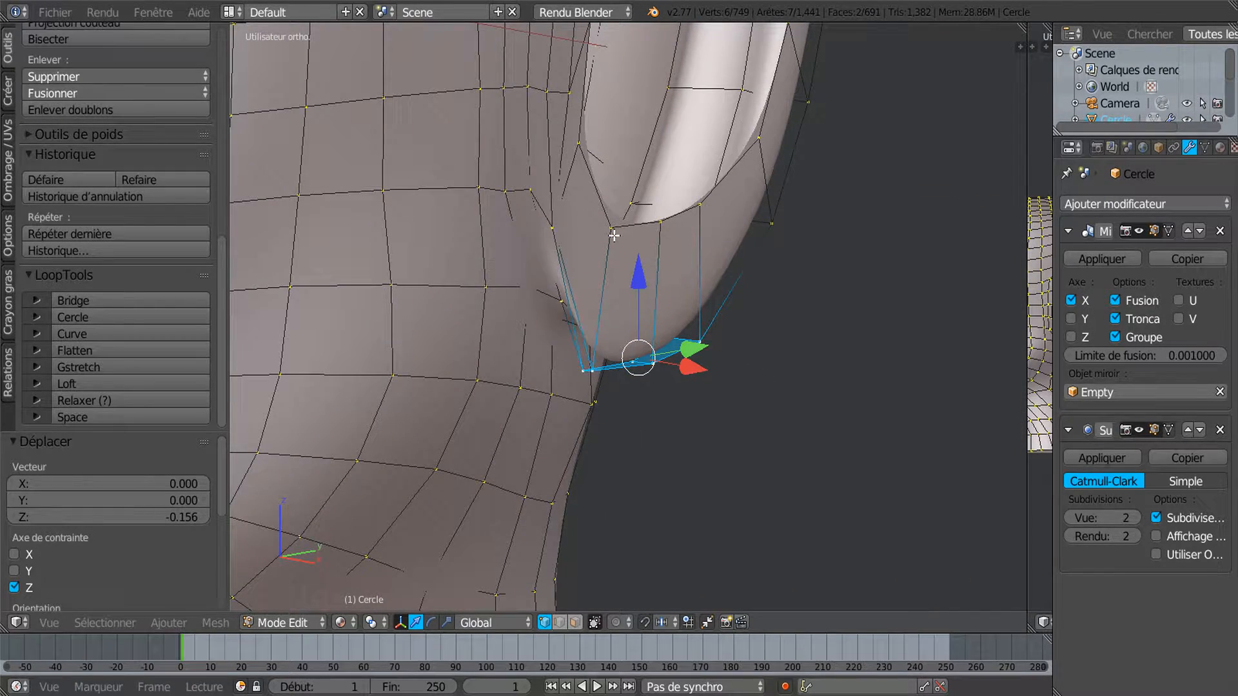
Thicken the underside of the earlobe by scaling its six selected vertices 3.286 along X
middle_drag(636, 283, 698, 276)
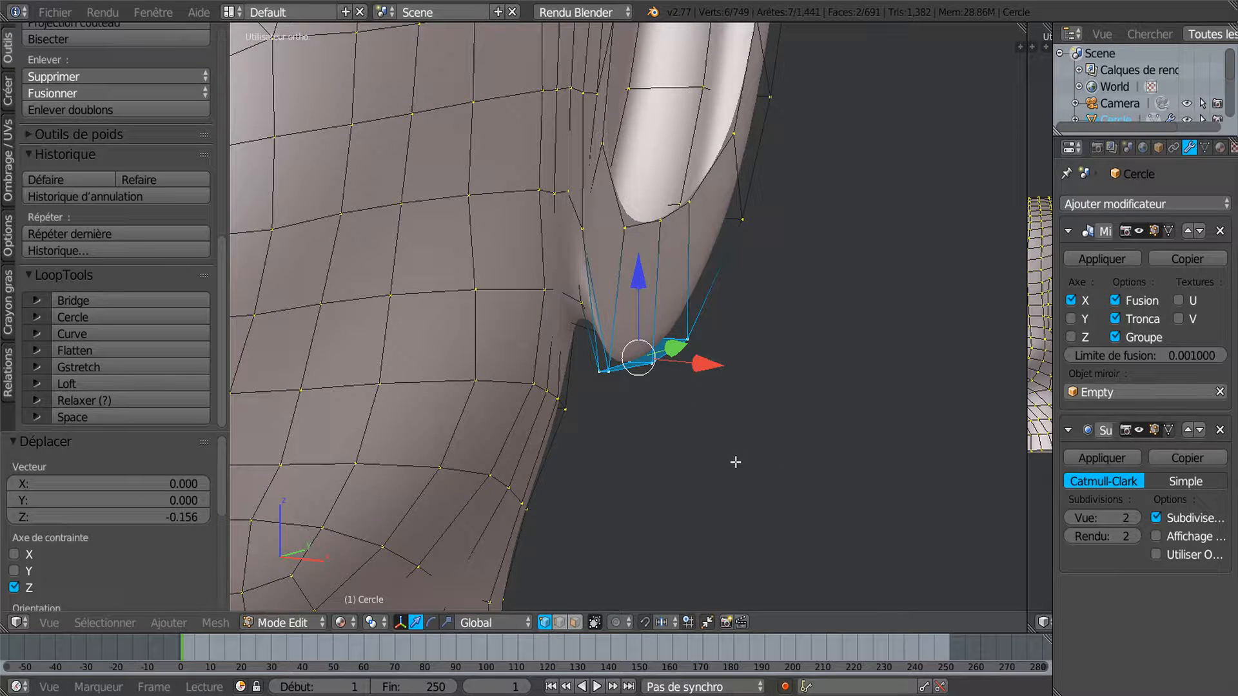
middle_drag(719, 454, 701, 445)
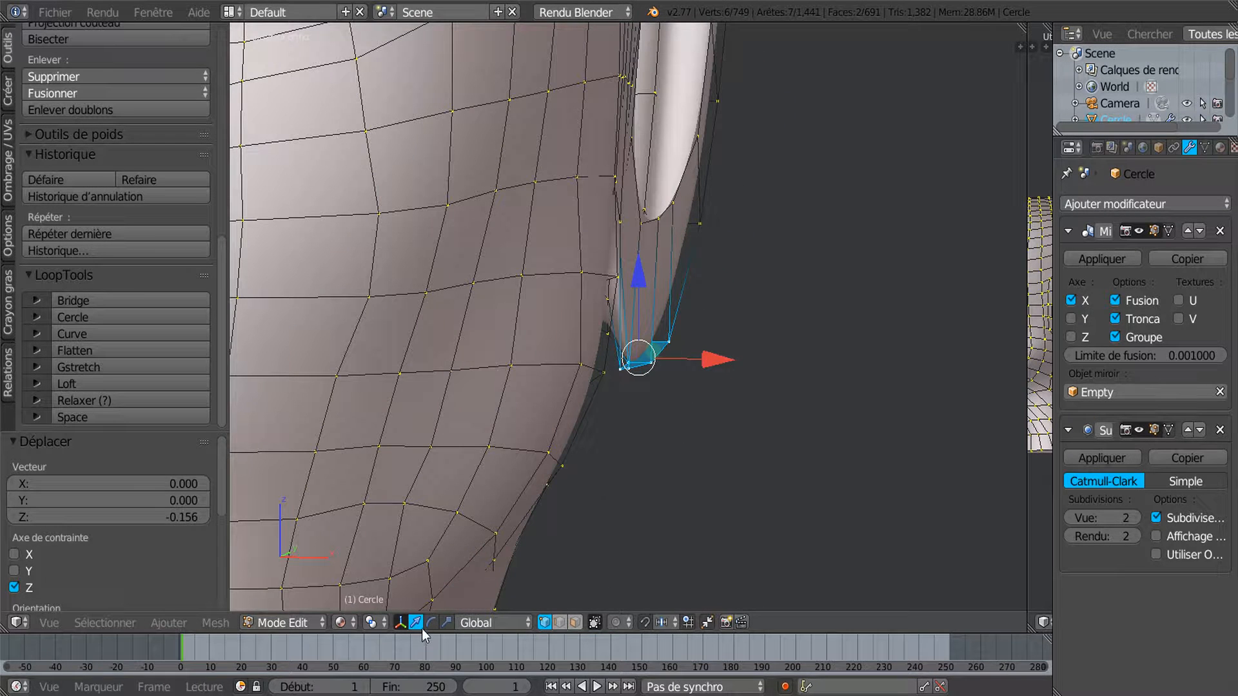
click(453, 622)
drag(718, 361, 892, 361)
middle_drag(892, 362, 824, 370)
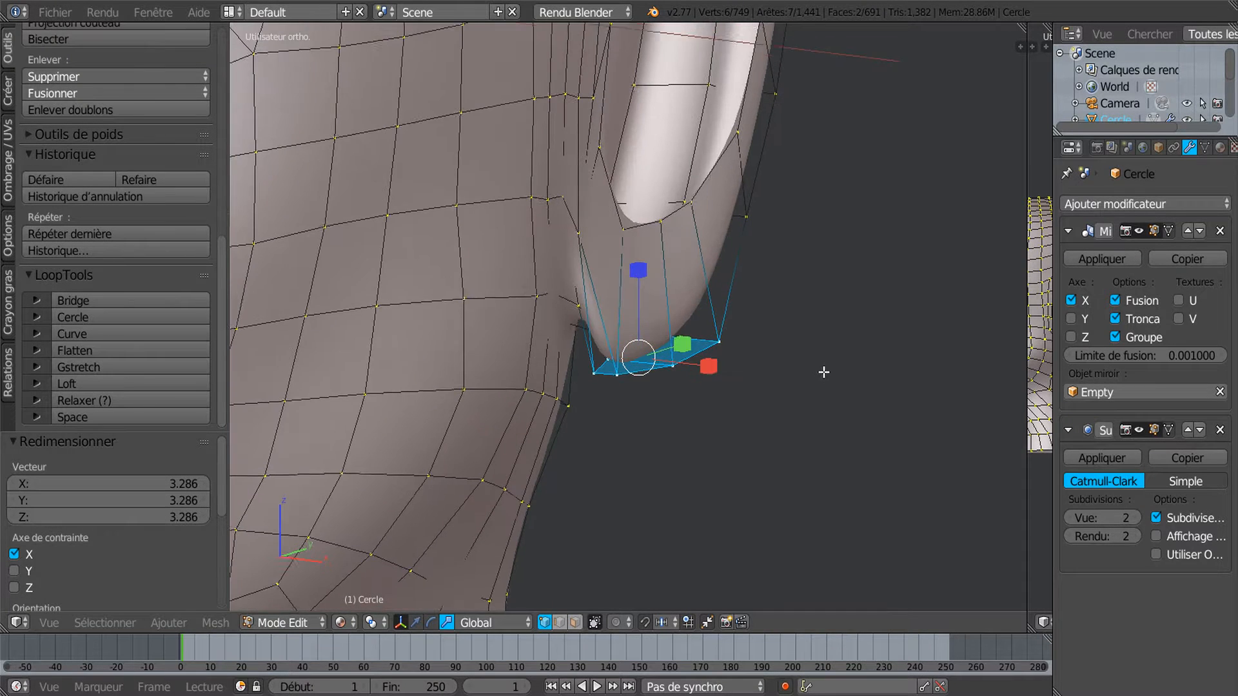
Select three vertices along the inner rim just above the earlobe
right_click(641, 243)
shift+right_click(654, 232)
shift+right_click(685, 210)
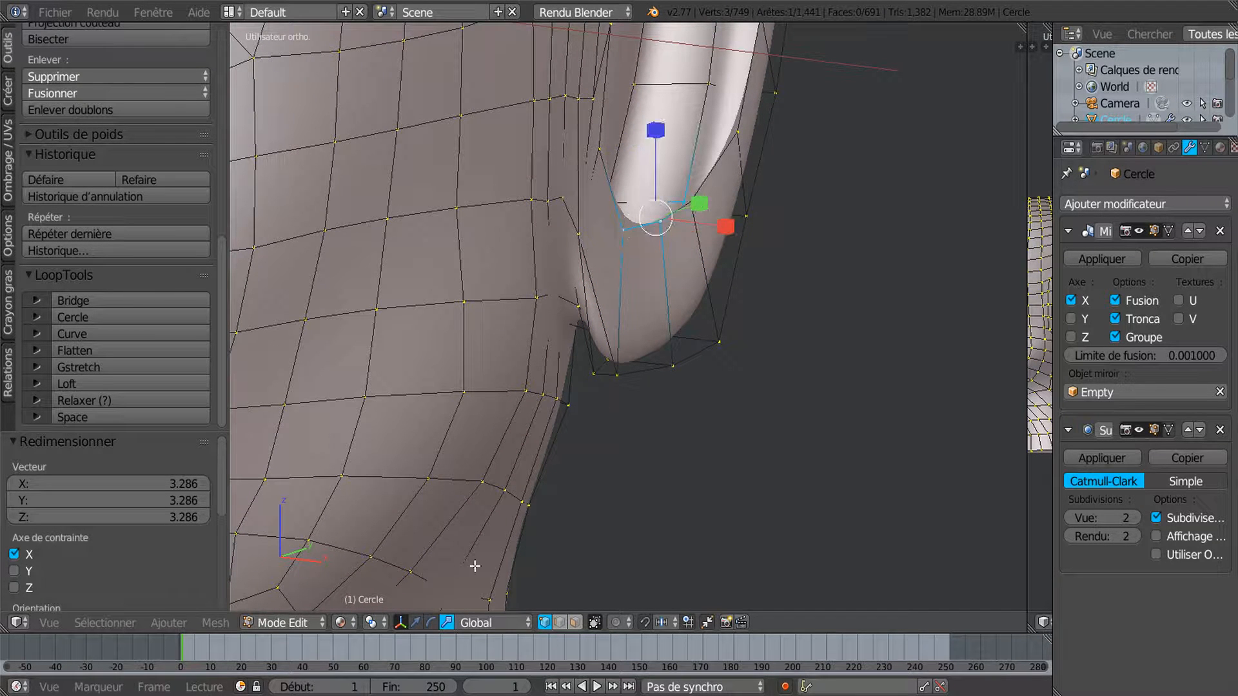
click(415, 622)
drag(720, 226, 742, 234)
click(742, 234)
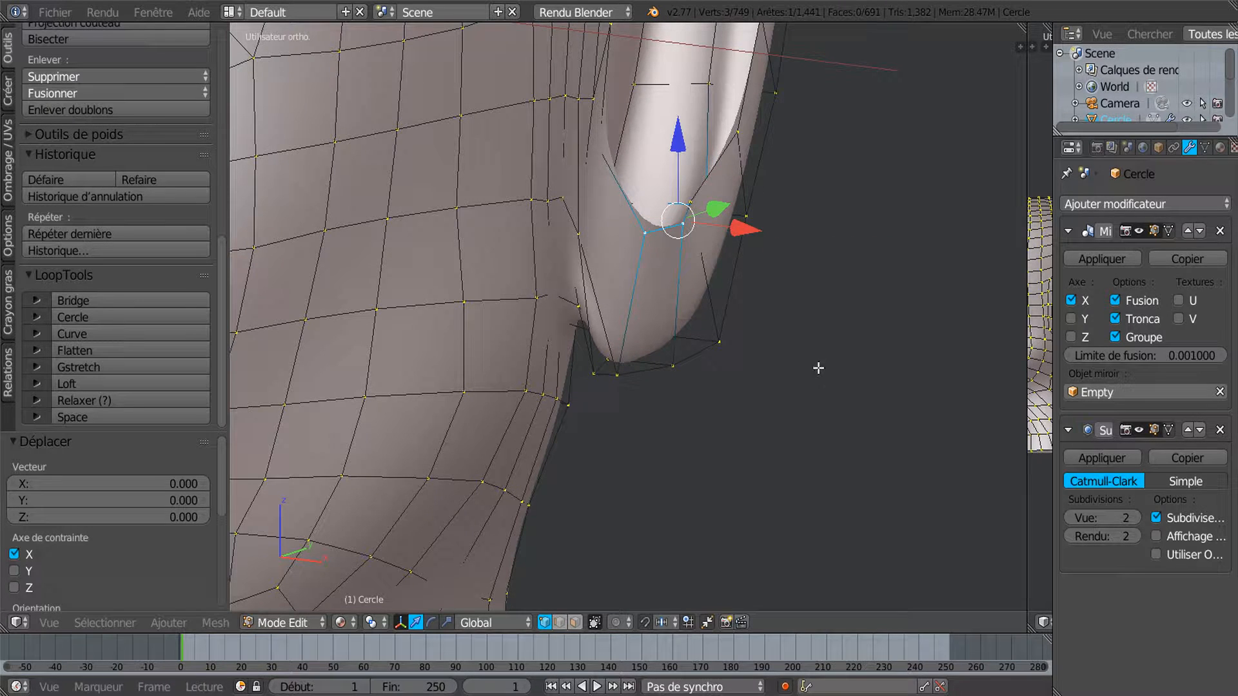
key(ctrl+z)
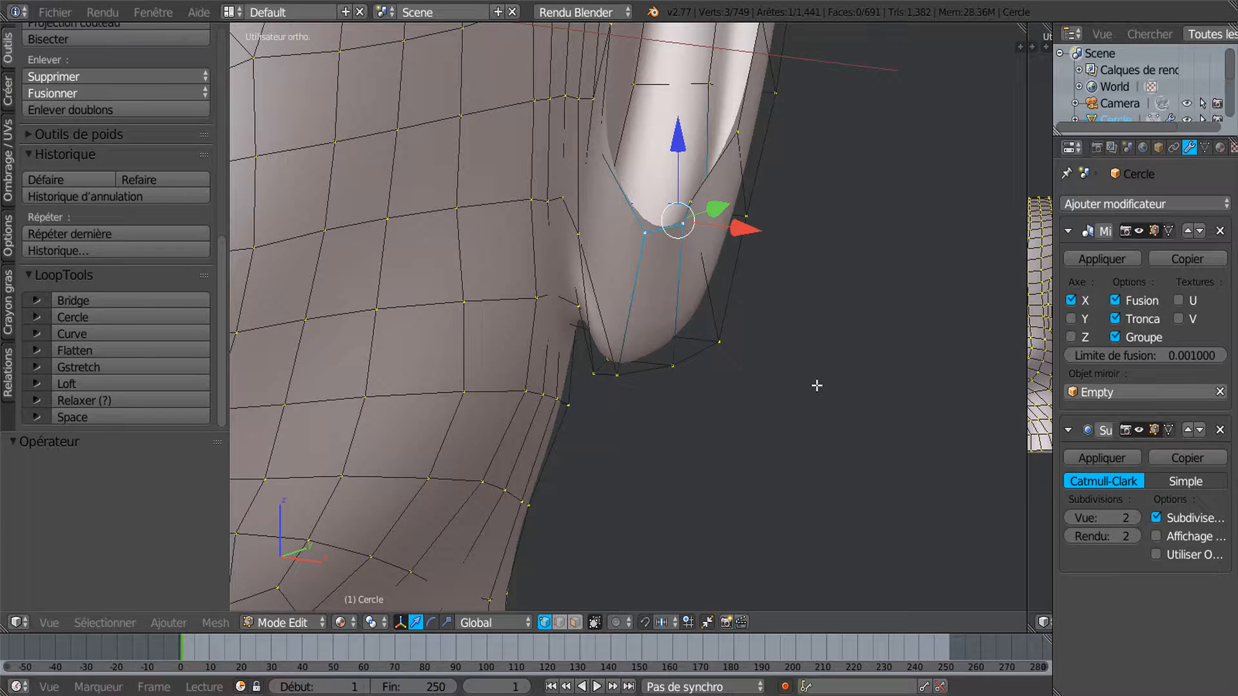
key(ctrl+z)
Swap the inner vertex in the selection for the adjacent rim vertex and move the three rim vertices 0.173 along X
middle_drag(797, 411, 782, 419)
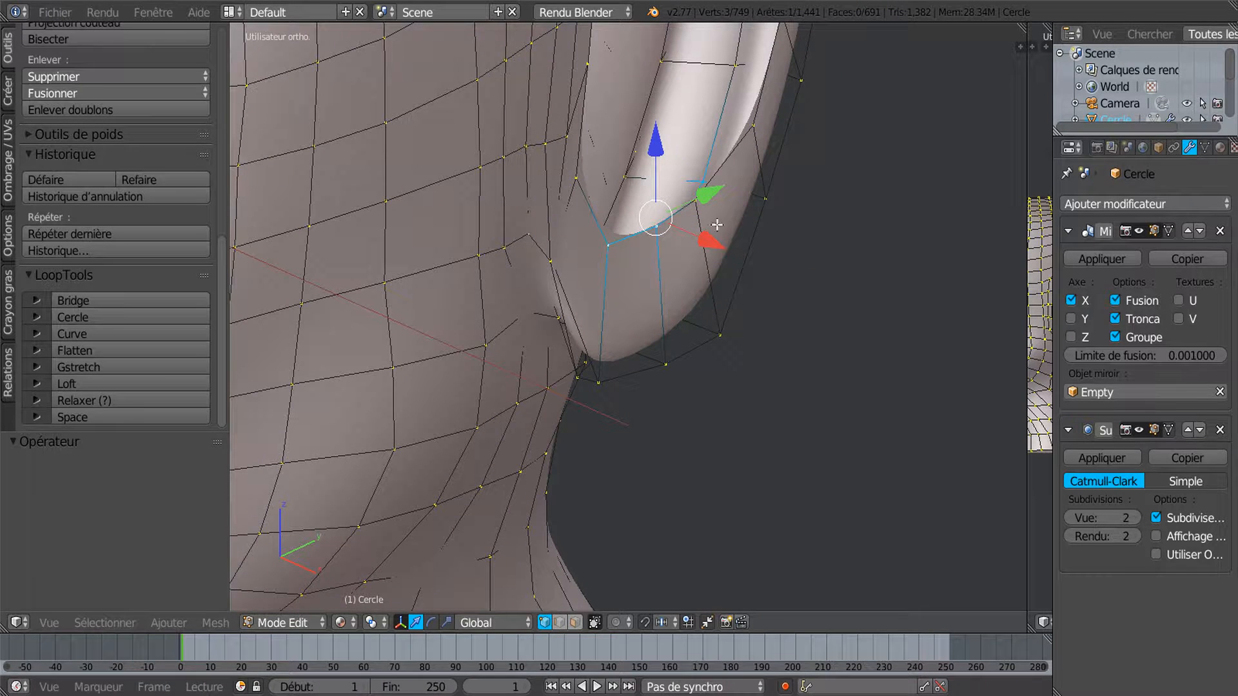
shift+right_click(694, 176)
shift+right_click(697, 216)
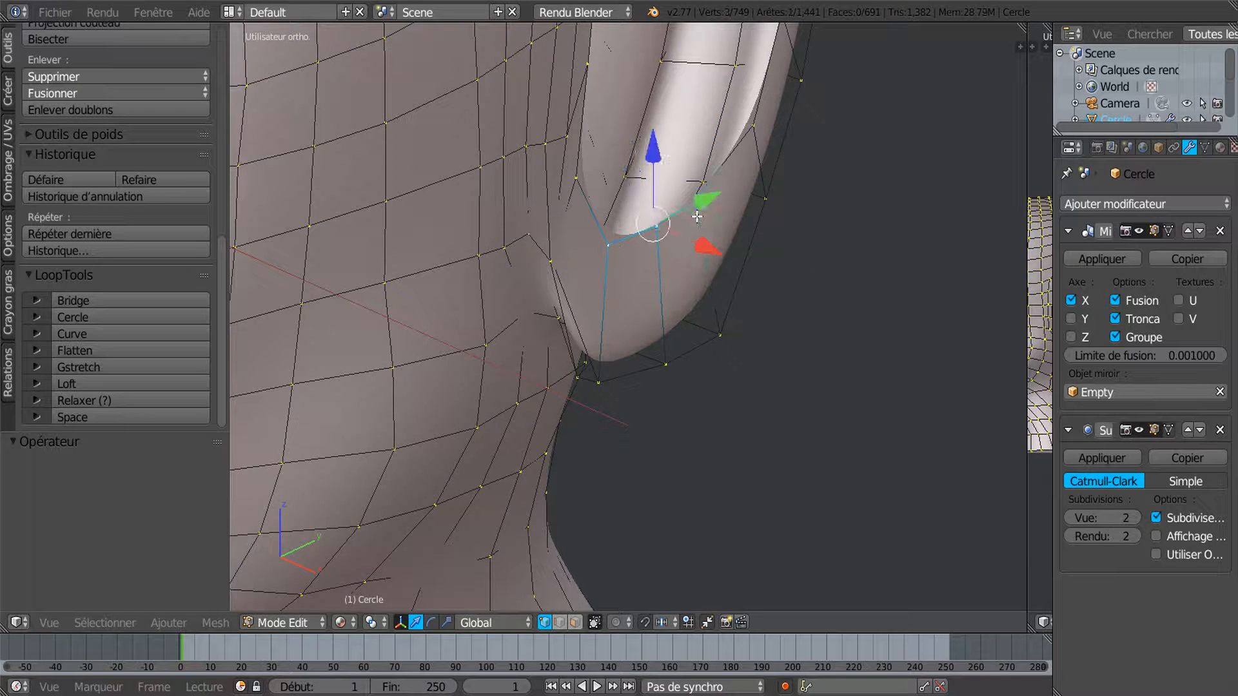
middle_drag(727, 285, 764, 282)
drag(731, 237, 758, 252)
Select the six bottom vertices of the earlobe and move them outward 0.245 along X in front view
key(KP_1)
scroll(760, 342, down, 3)
middle_drag(786, 338, 726, 305)
scroll(640, 351, up, 4)
scroll(673, 342, up, 3)
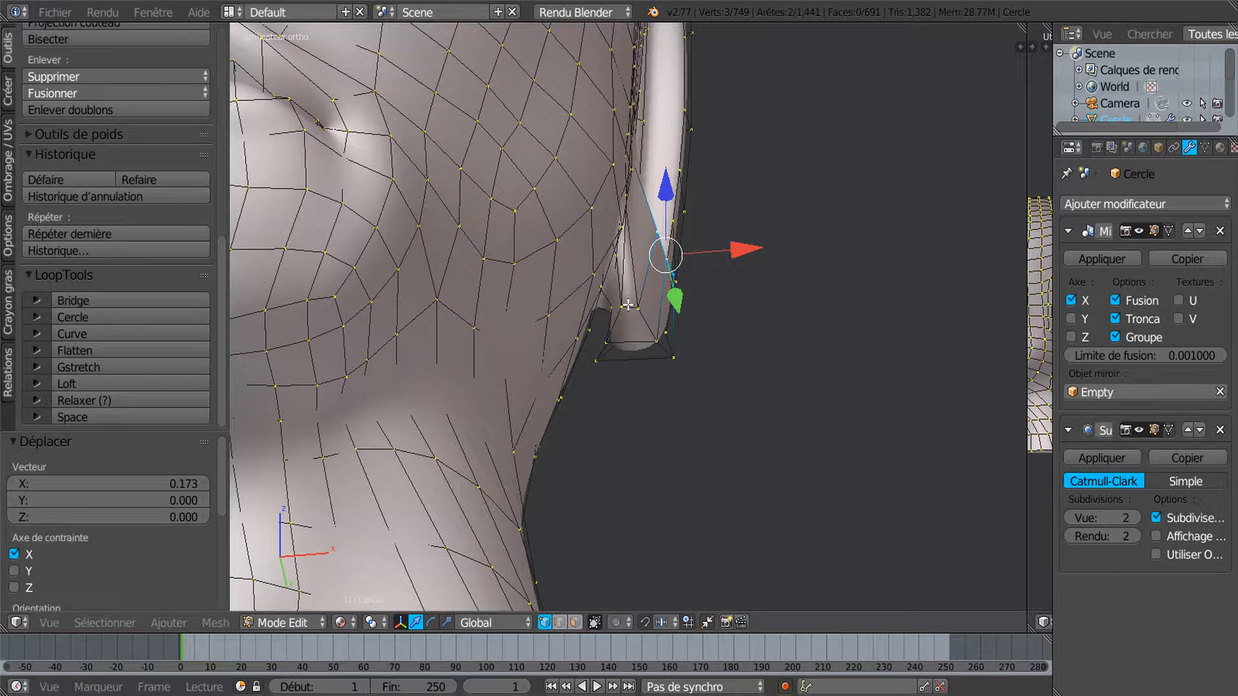
right_click(628, 305)
right_click(613, 349)
shift+right_click(652, 338)
shift+right_click(675, 364)
shift+right_click(608, 367)
shift+middle_drag(662, 393, 806, 395)
scroll(731, 429, down, 4)
key(KP_1)
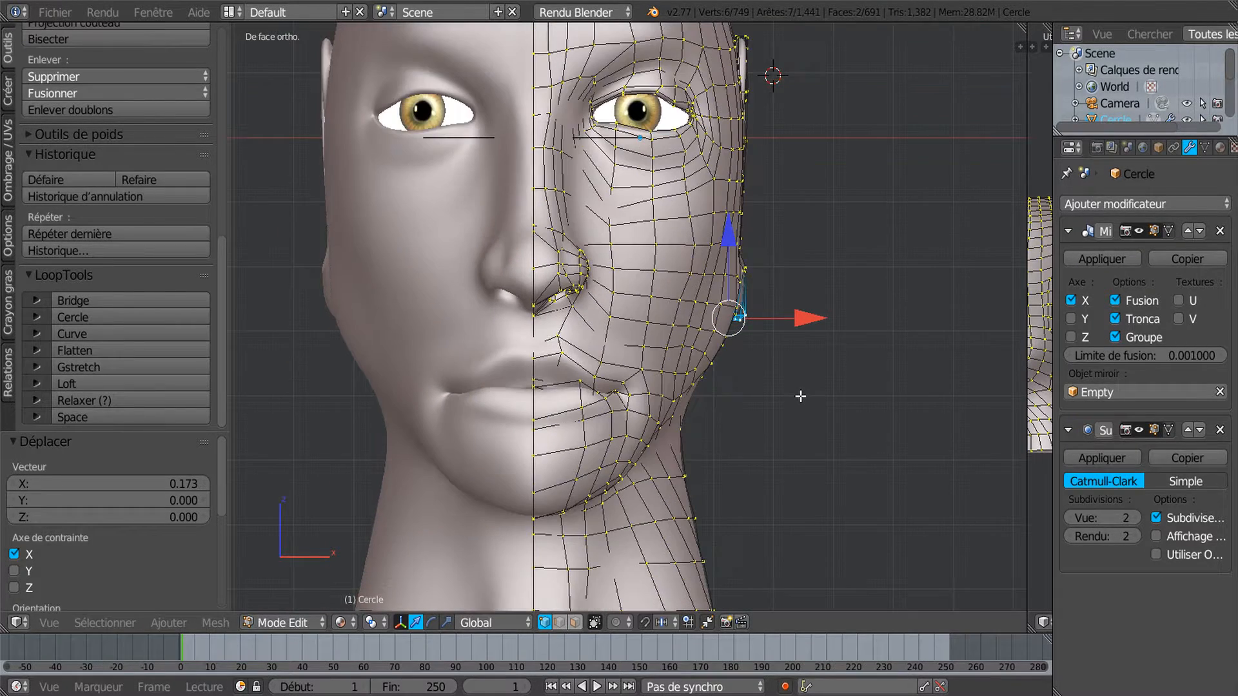
drag(815, 318, 823, 320)
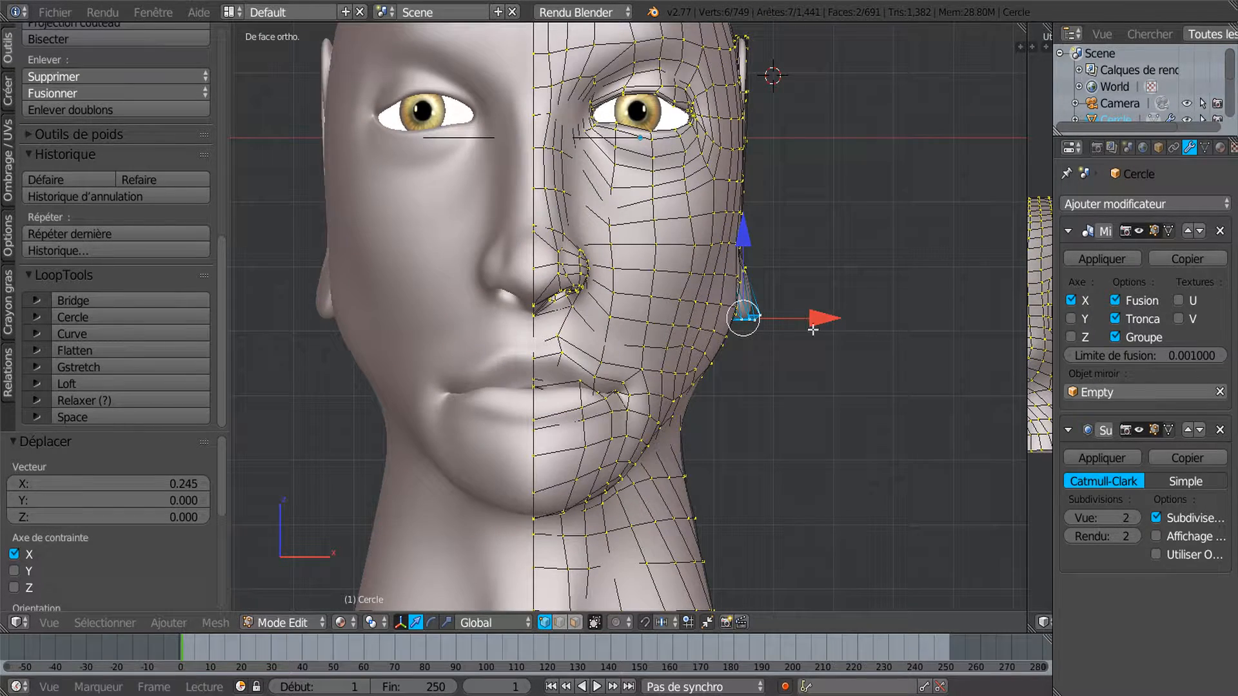
Take the head out of edit mode, check the ear from the front and side, and enter sculpt mode with the Grab brush
middle_drag(890, 391, 521, 389)
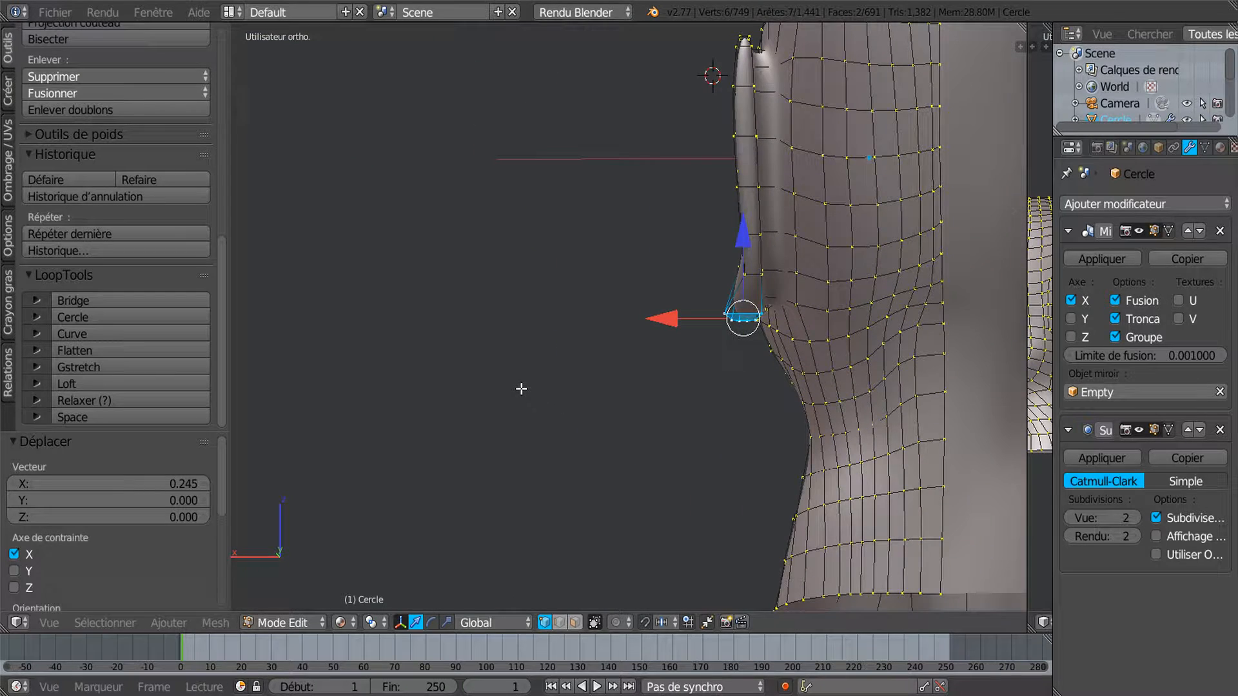
key(Tab)
shift+middle_drag(707, 366, 569, 396)
middle_drag(672, 403, 632, 407)
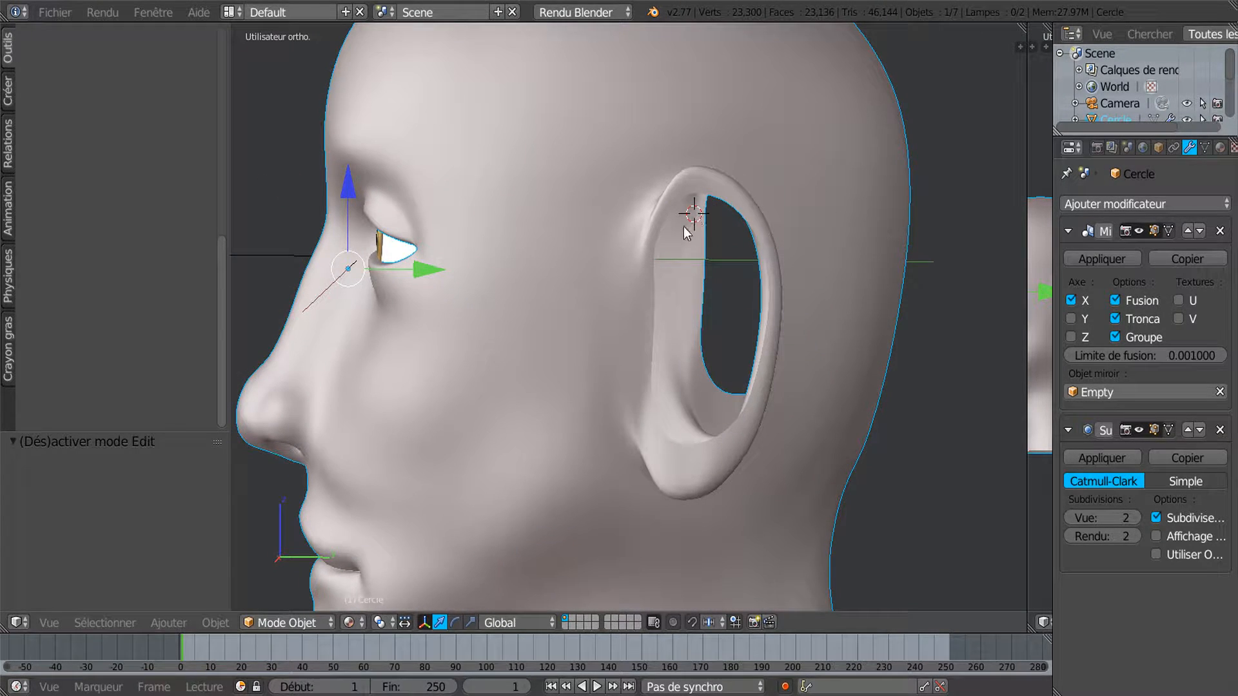
key(KP_1)
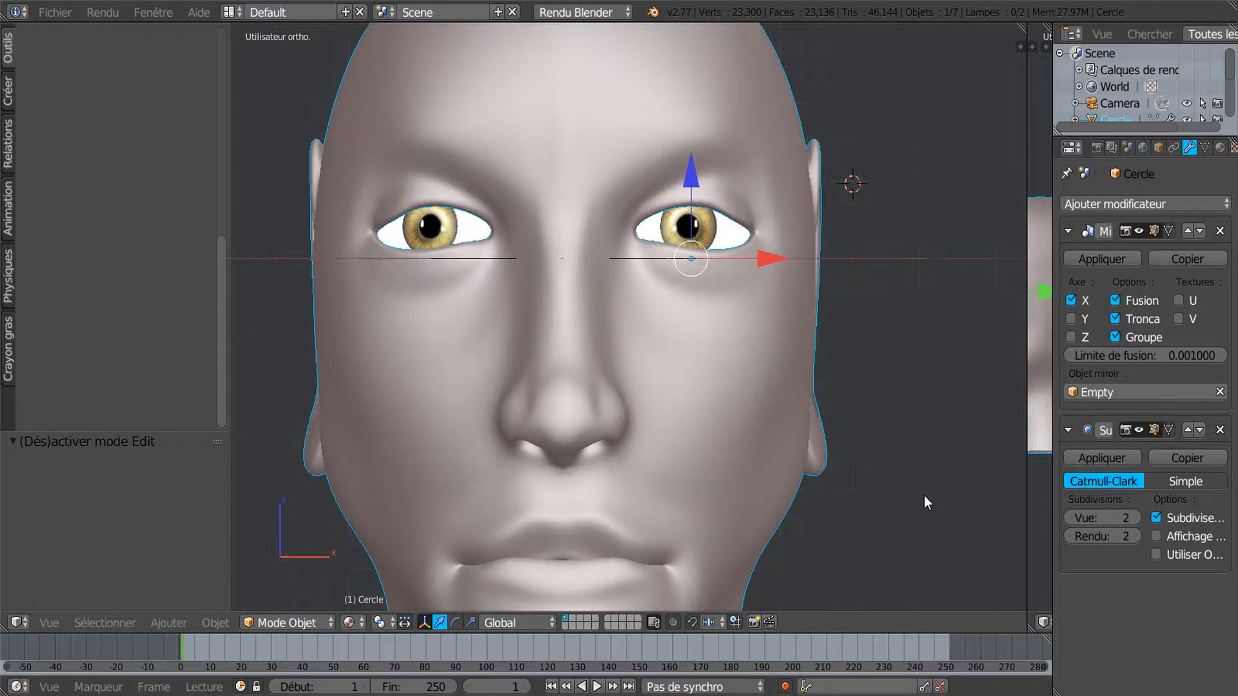
key(KP_3)
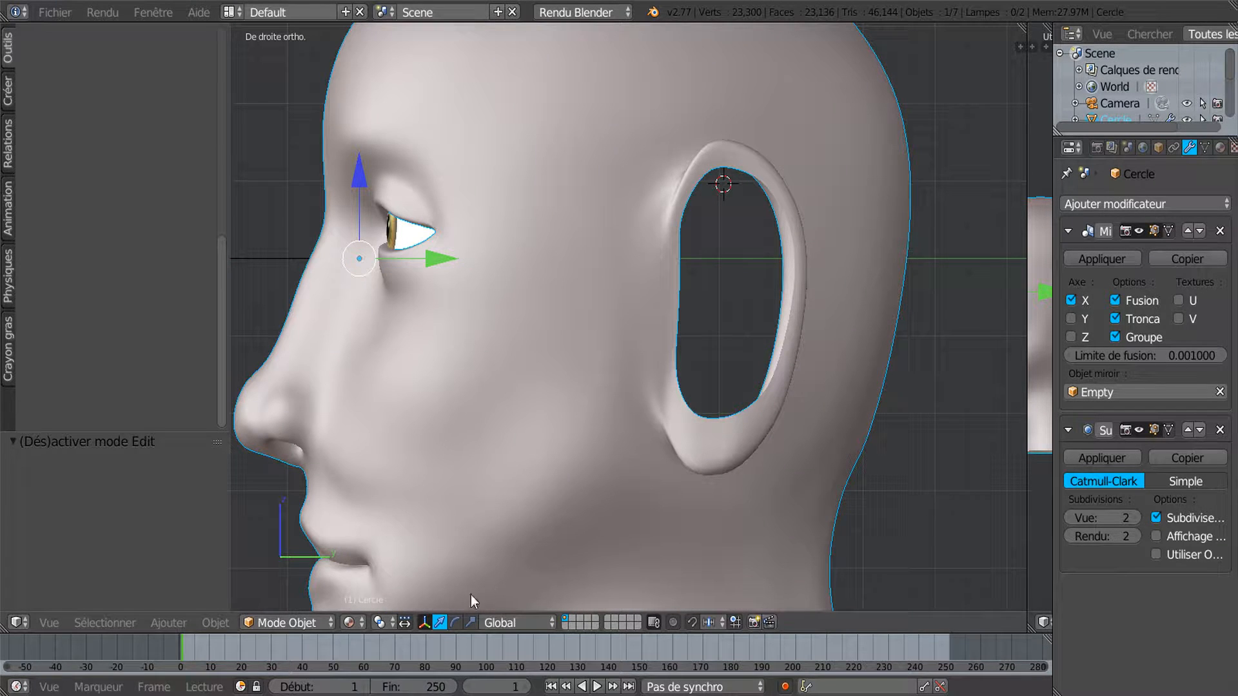
click(283, 624)
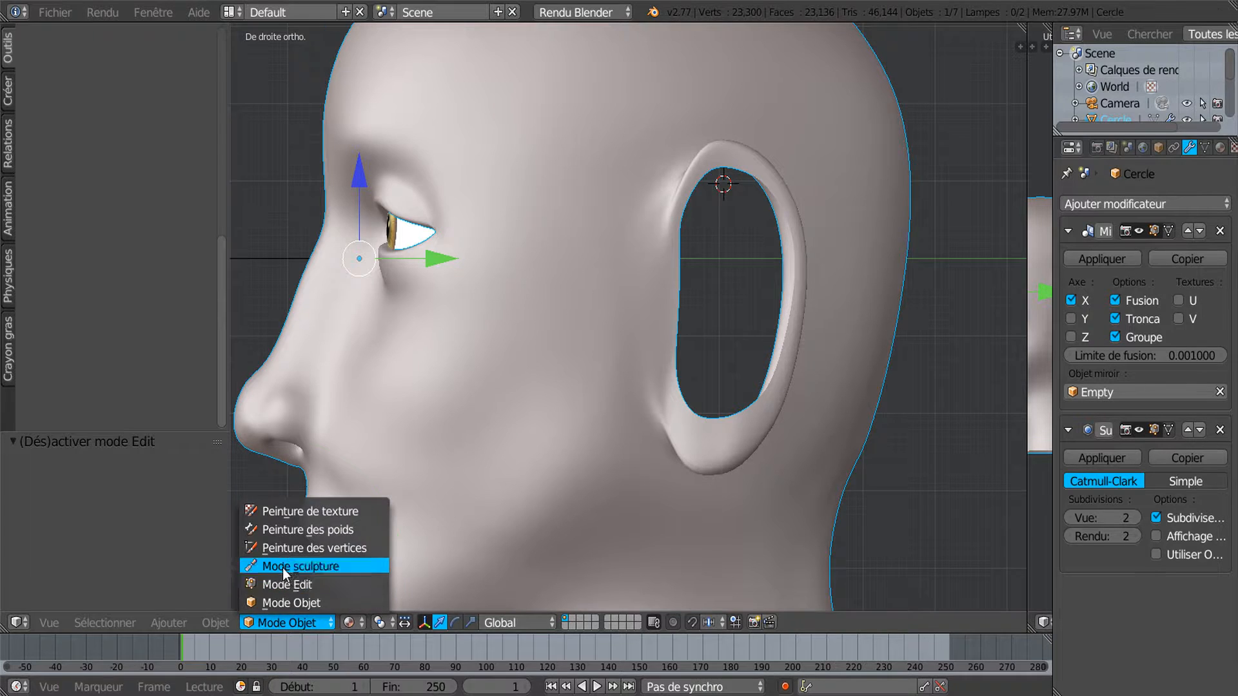
click(282, 567)
mouse_move(220, 293)
mouse_down()
mouse_move(237, 152)
mouse_move(212, 77)
mouse_move(141, 67)
mouse_up()
click(141, 68)
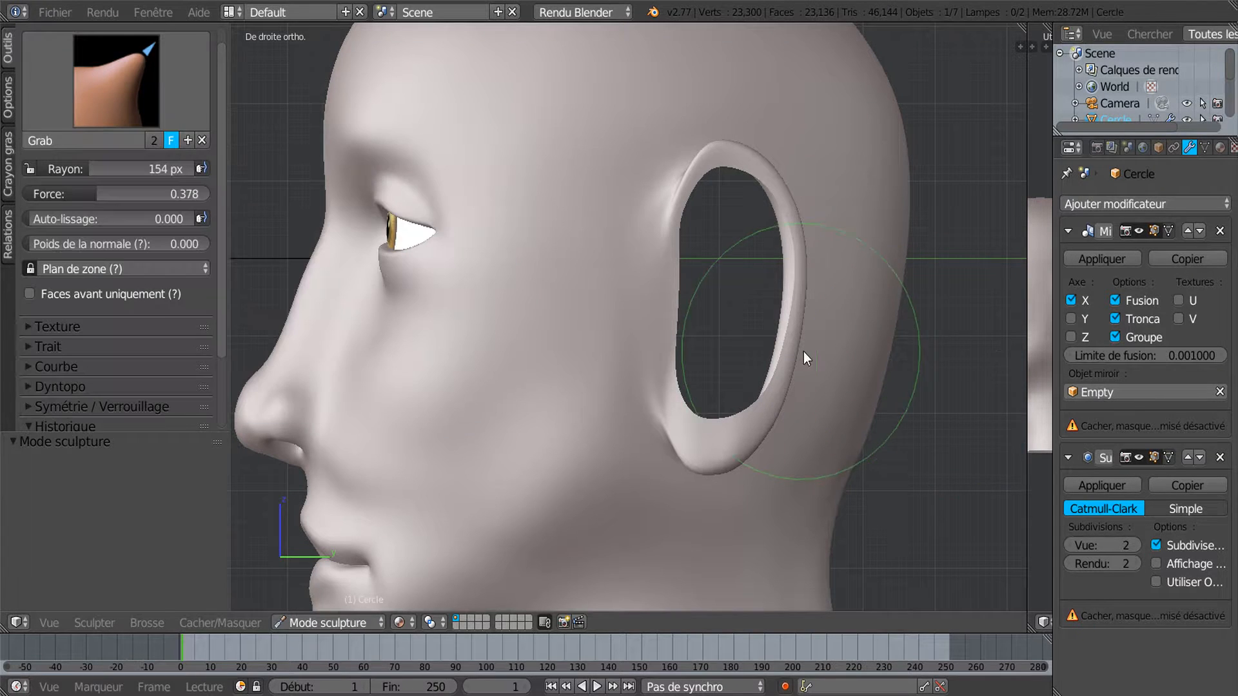
Set the Grab brush radius to 60 px and reshape the upper front of the ear rim in side view
click(719, 295)
shift+middle_drag(731, 297, 695, 343)
scroll(687, 290, up, 2)
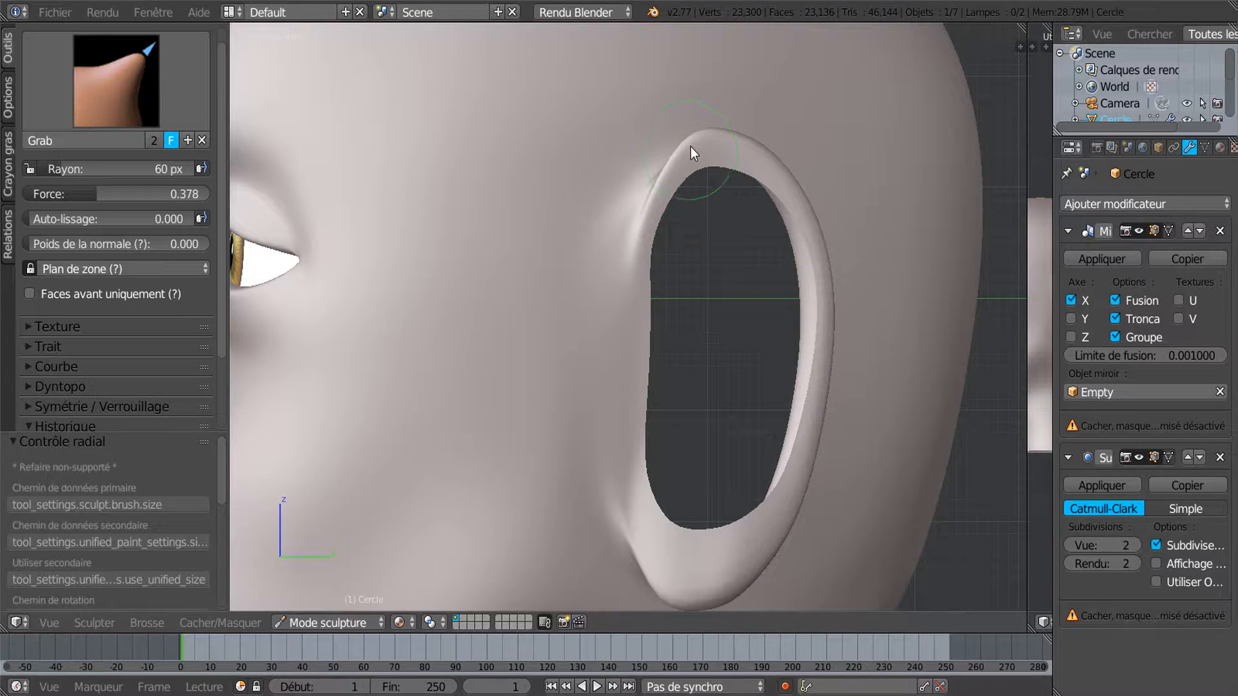
mouse_move(694, 139)
mouse_down()
mouse_move(702, 178)
mouse_move(673, 176)
mouse_move(663, 197)
mouse_up()
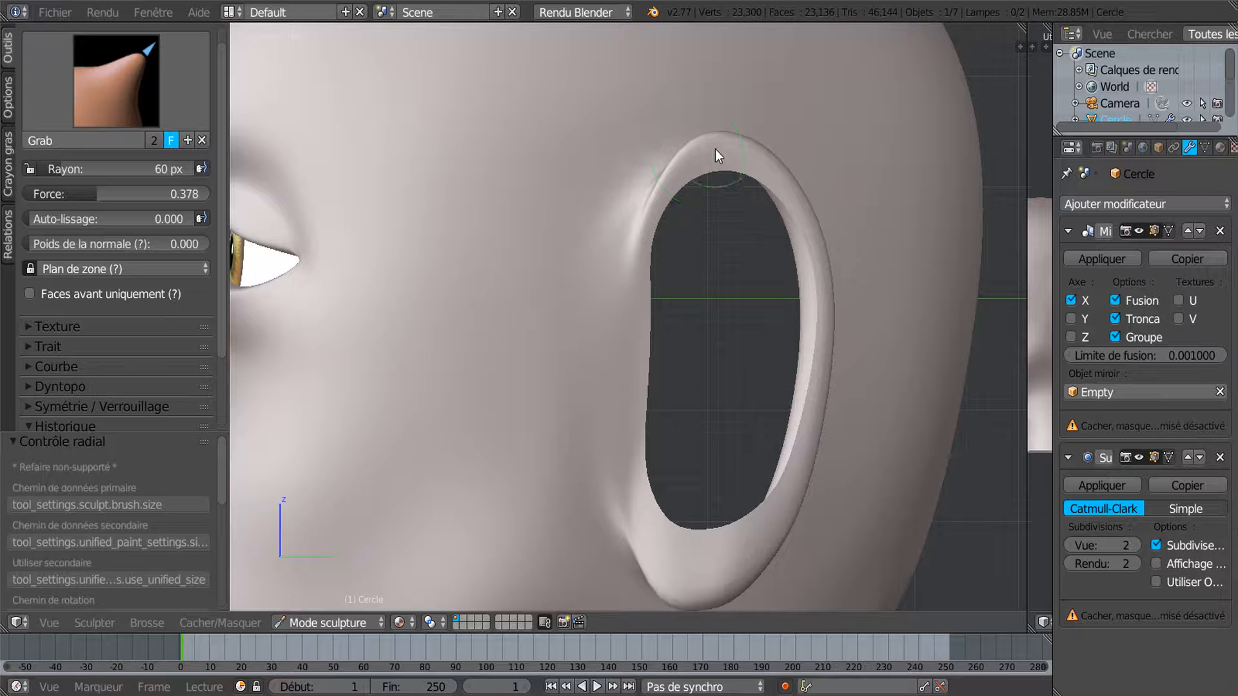
drag(707, 150, 714, 160)
Set the Grab brush radius to 74 px and pull the inner edge at the top of the ear opening upward
click(746, 298)
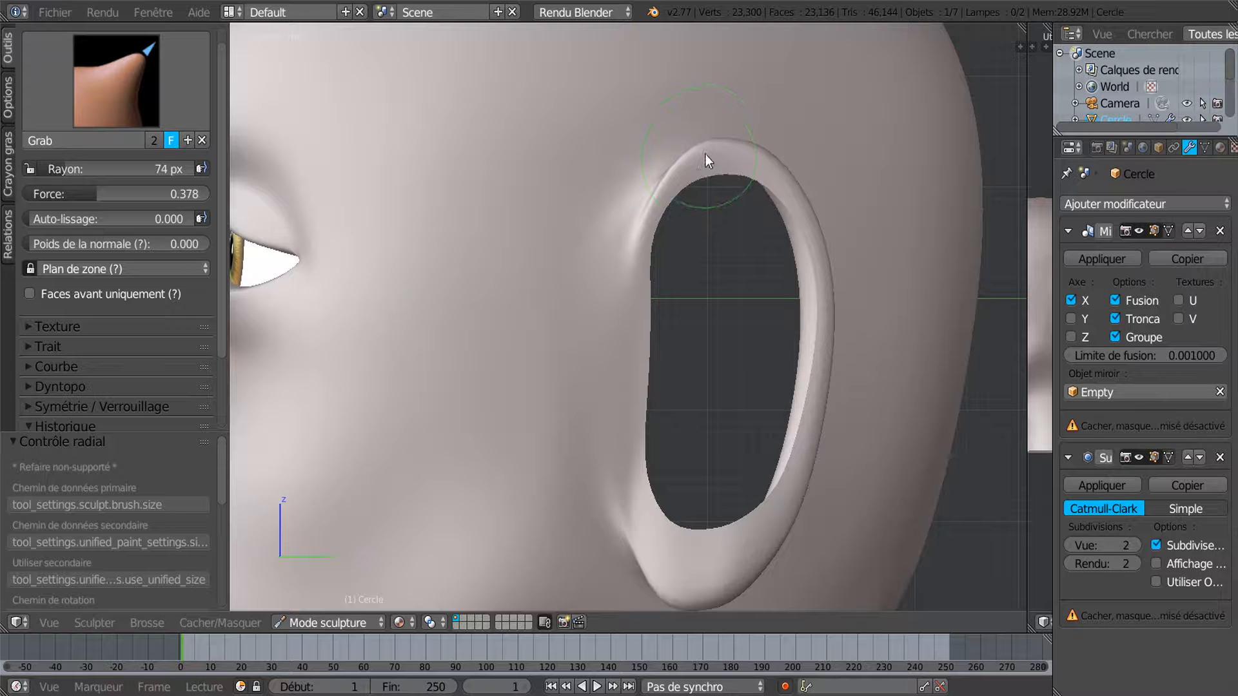
key(KP_3)
mouse_move(710, 357)
shift+middle_down()
mouse_move(685, 249)
mouse_move(727, 263)
mouse_move(606, 254)
mouse_move(671, 253)
mouse_move(676, 238)
mouse_move(685, 296)
mouse_move(722, 307)
mouse_move(691, 285)
mouse_move(672, 177)
shift+middle_up()
scroll(684, 256, up, 5)
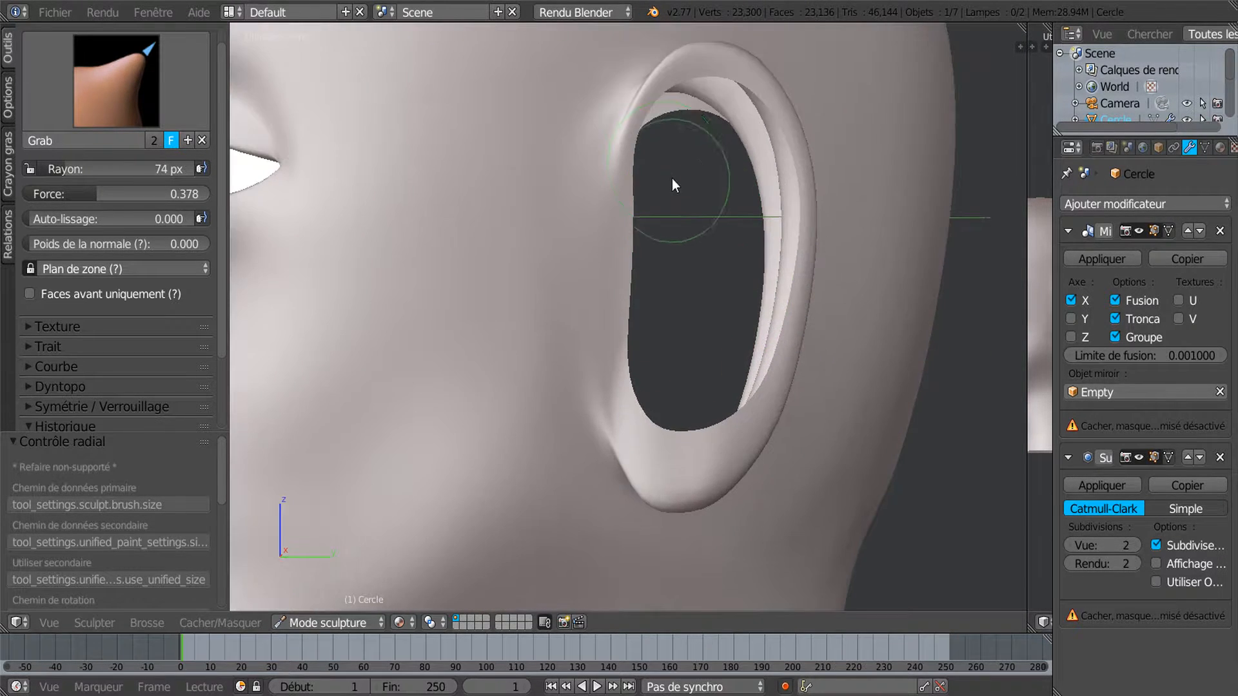
mouse_move(663, 118)
mouse_down()
mouse_move(633, 140)
mouse_move(654, 152)
mouse_move(682, 99)
mouse_up()
Enlarge the Grab brush to a 97 px radius and push the upper front curve of the ear rim slightly inward
shift+middle_drag(682, 99, 664, 271)
scroll(659, 252, up, 4)
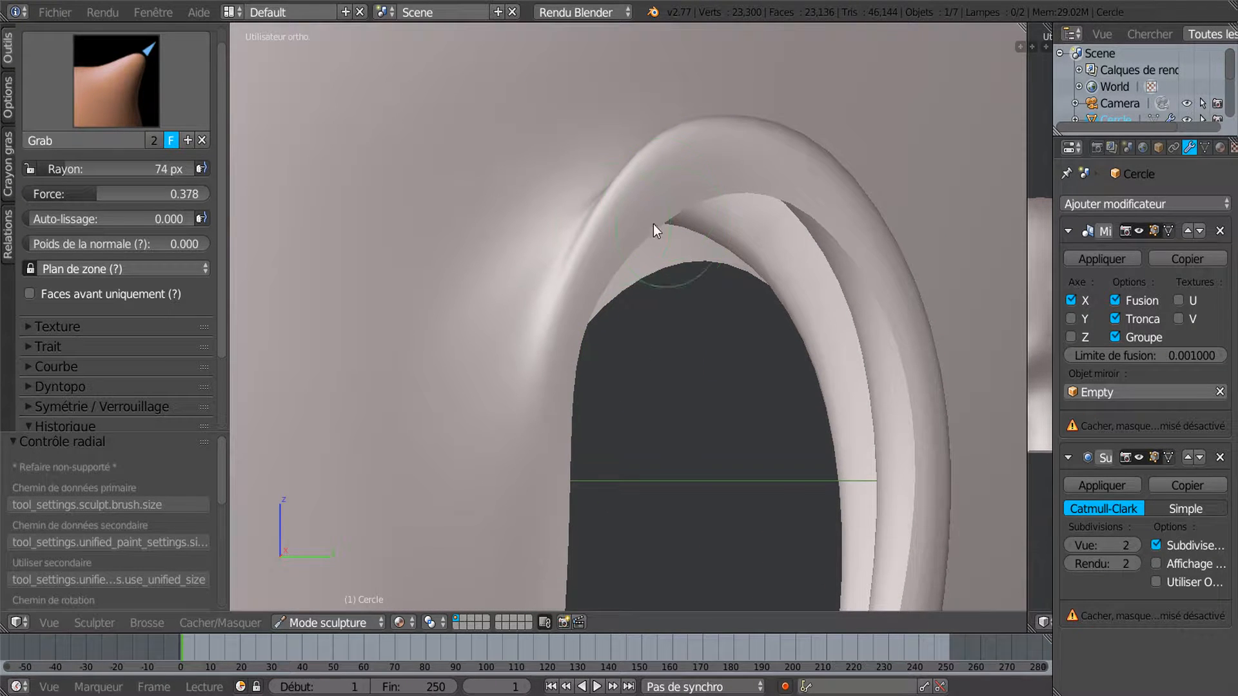
key(f)
click(620, 206)
mouse_move(605, 191)
mouse_down()
mouse_move(586, 173)
mouse_move(624, 215)
mouse_up()
Switch the sculpting brush from Grab to Smooth
middle_drag(645, 270, 769, 293)
scroll(769, 293, down, 8)
middle_drag(753, 385, 657, 287)
scroll(633, 416, up, 4)
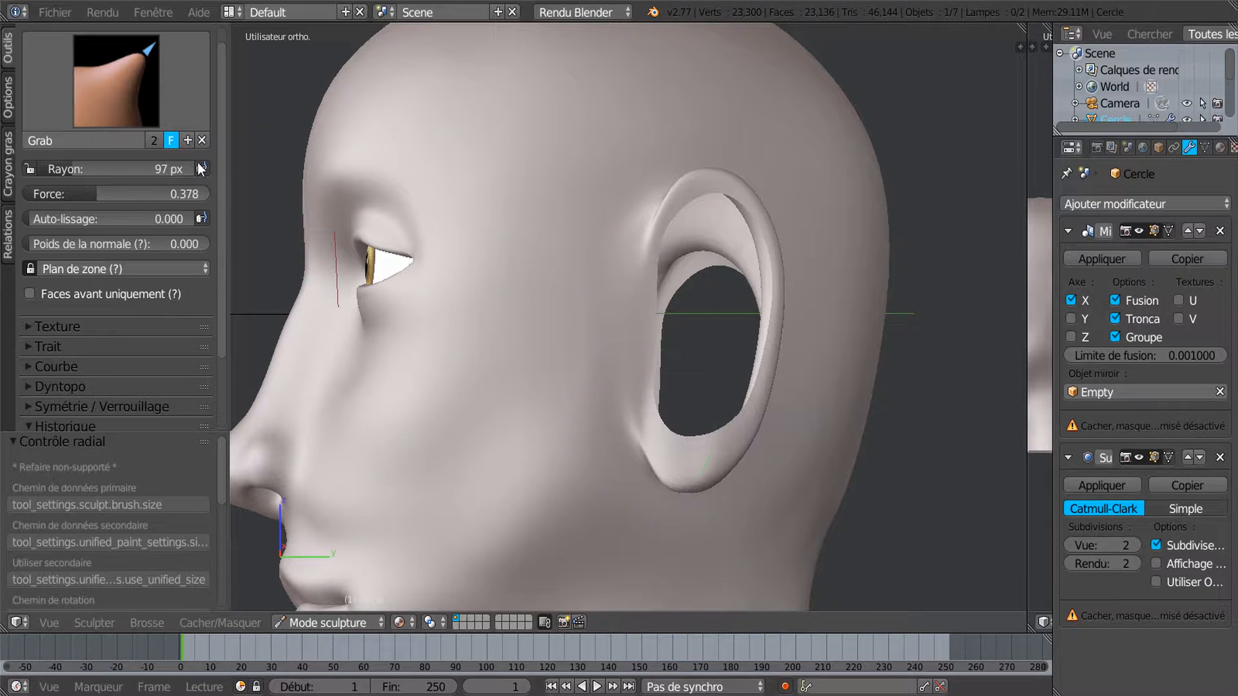
click(116, 80)
click(492, 256)
scroll(629, 251, down, 3)
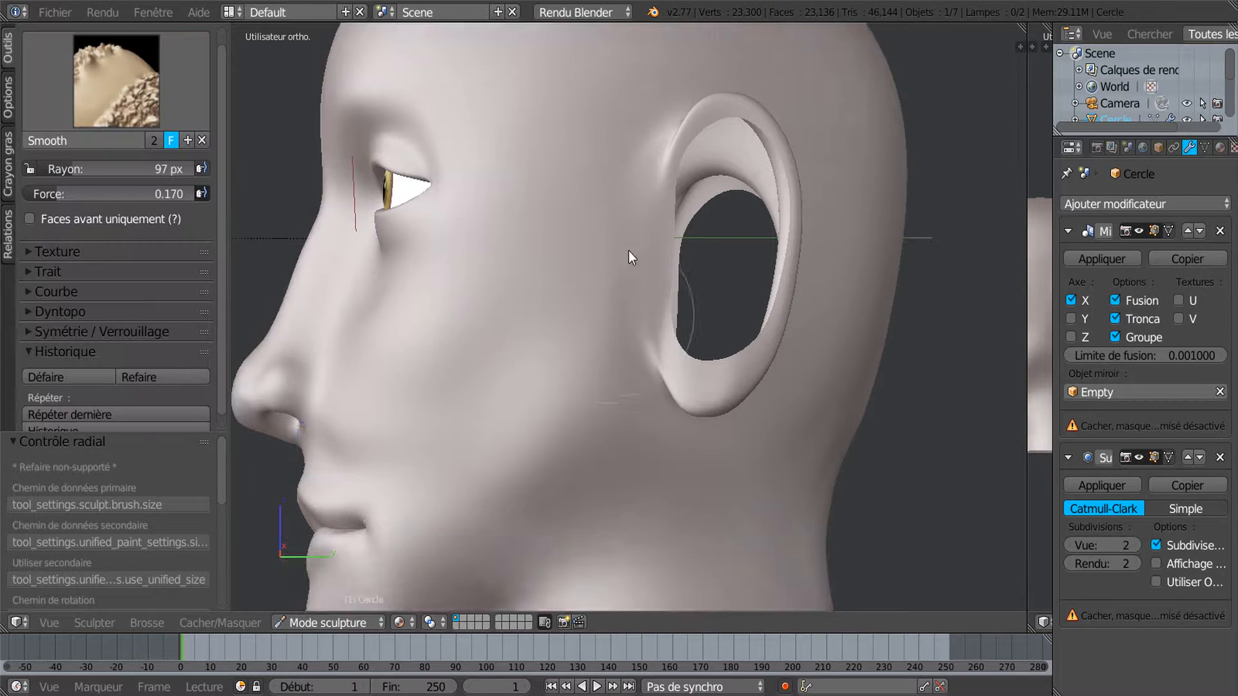
Examine the junction between cheek and ear and the inside of the ear rim from several angles
scroll(627, 254, up, 6)
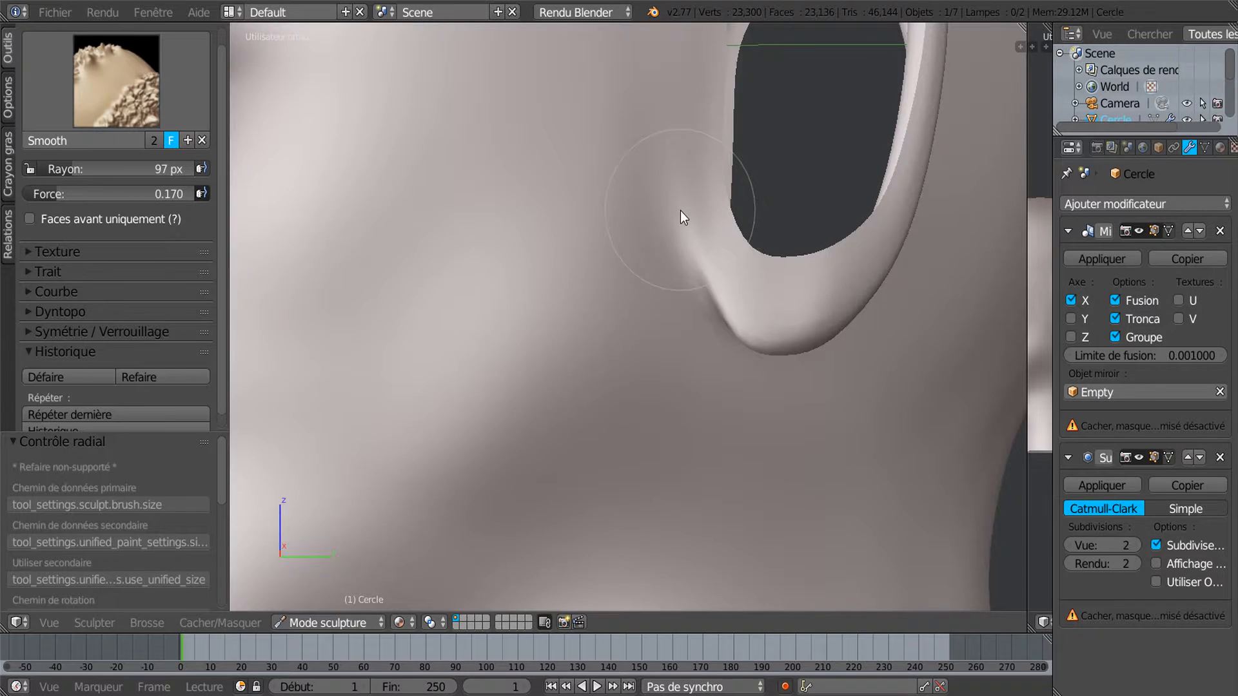
scroll(680, 211, down, 5)
middle_drag(686, 243, 684, 209)
scroll(683, 209, up, 2)
scroll(684, 209, up, 3)
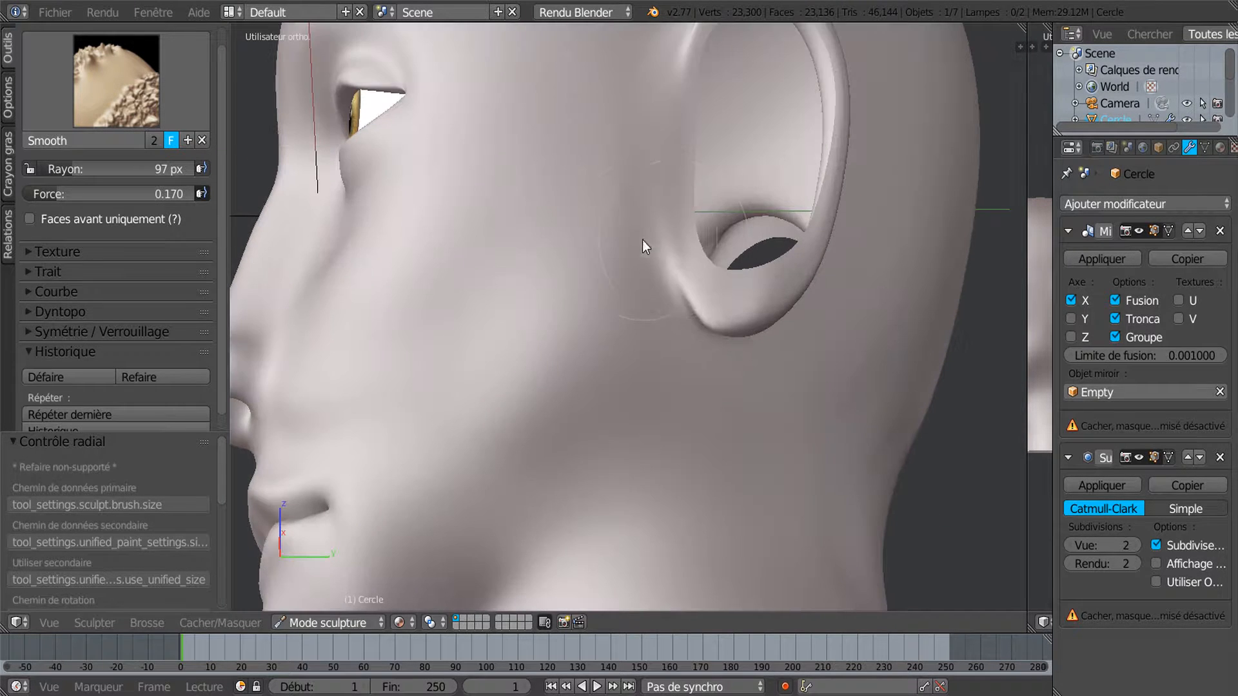
scroll(664, 250, down, 4)
middle_drag(664, 250, 677, 345)
scroll(676, 341, up, 4)
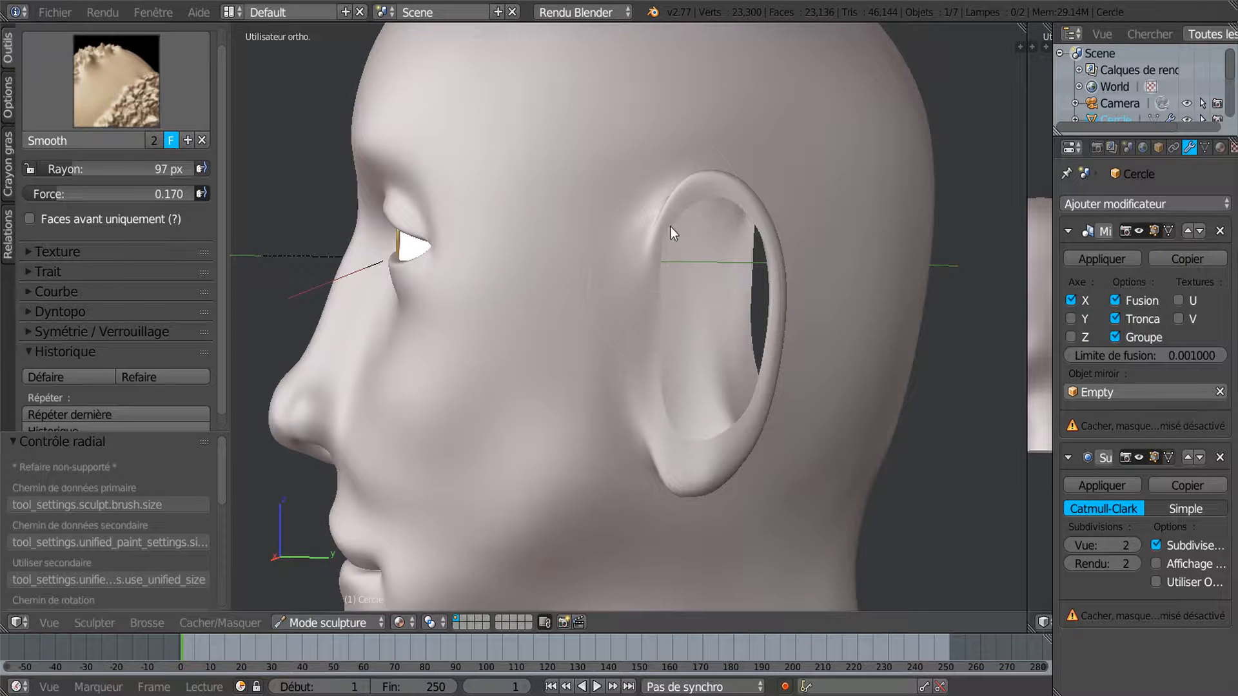
middle_drag(707, 212, 810, 289)
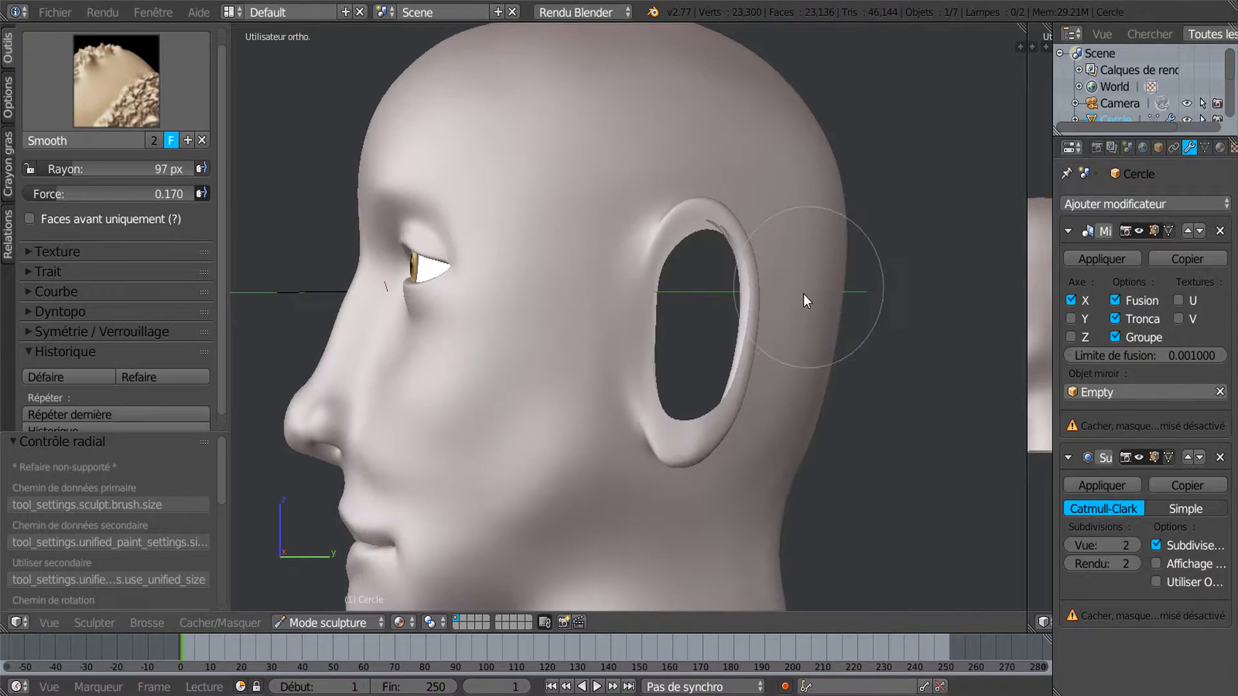
Return to edit mode, select the edge loop around the ear opening and extrude it in place
key(Tab)
scroll(803, 294, up, 4)
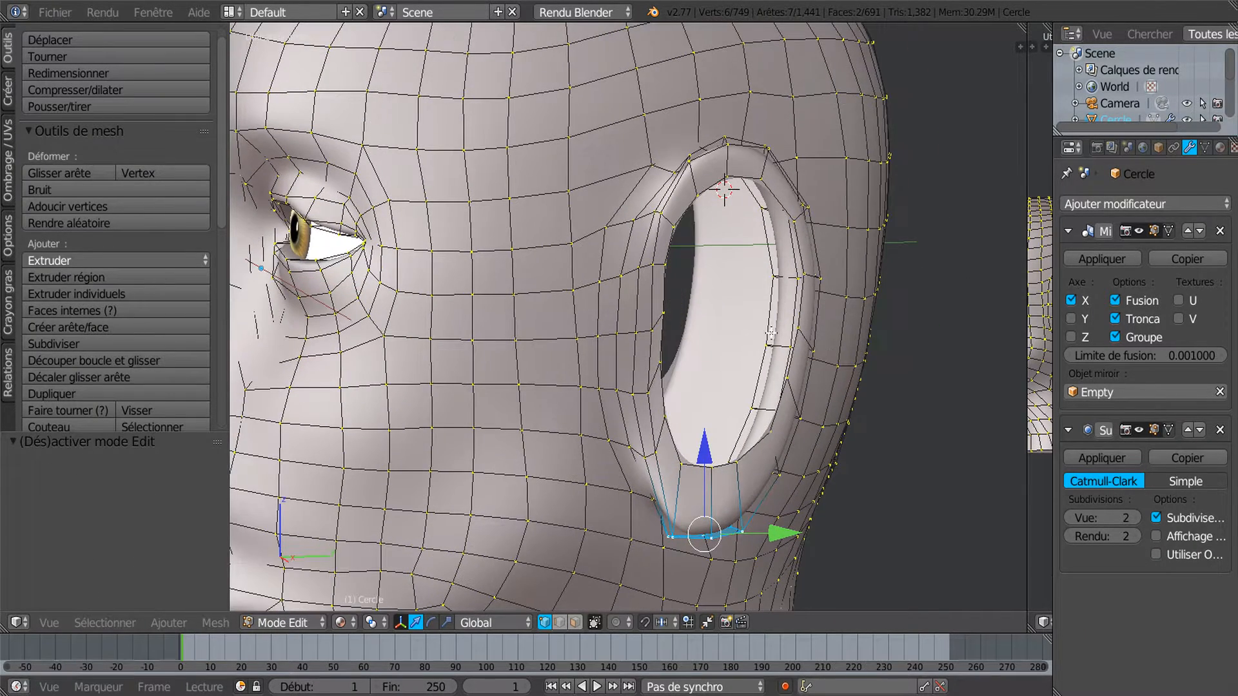
alt+click(760, 184)
middle_drag(741, 278, 787, 366)
key(e)
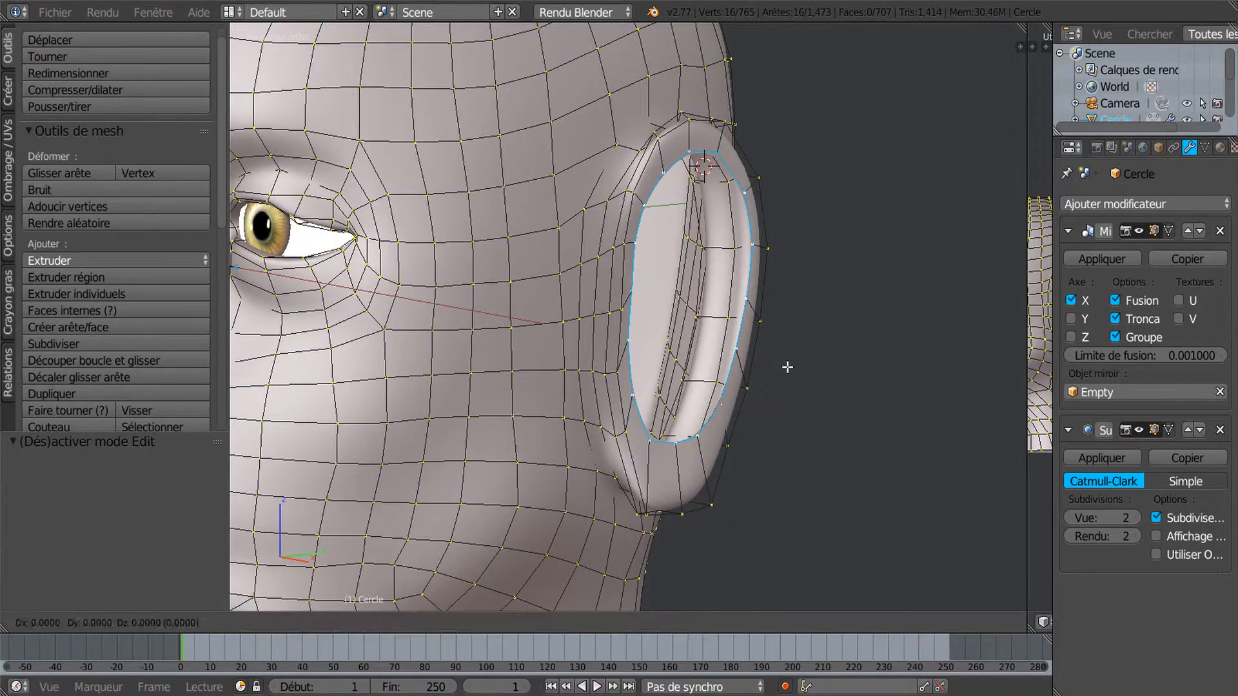
right_click(787, 366)
Adjust the depth of the extruded loop along X, ending with moves of 0.995 and 0.074
middle_drag(763, 332, 814, 347)
drag(760, 307, 723, 299)
middle_drag(704, 305, 786, 314)
drag(718, 307, 741, 316)
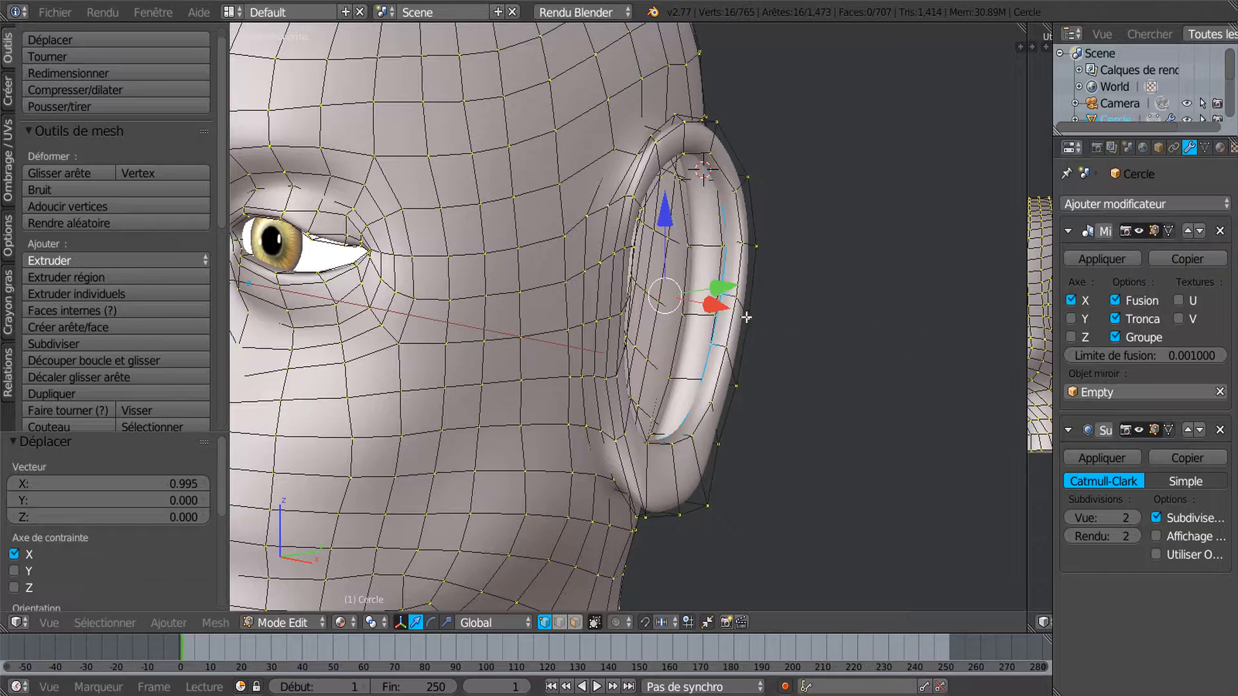
scroll(741, 316, up, 3)
scroll(747, 322, up, 2)
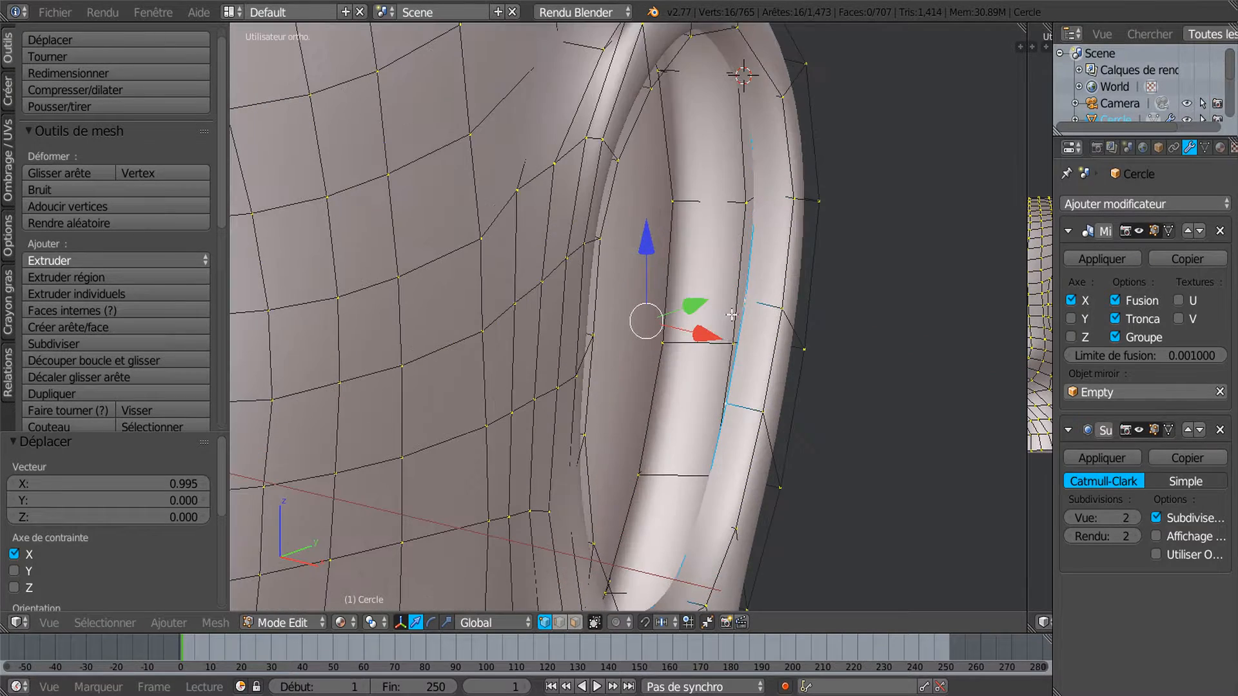
drag(709, 342, 719, 346)
middle_drag(710, 360, 632, 331)
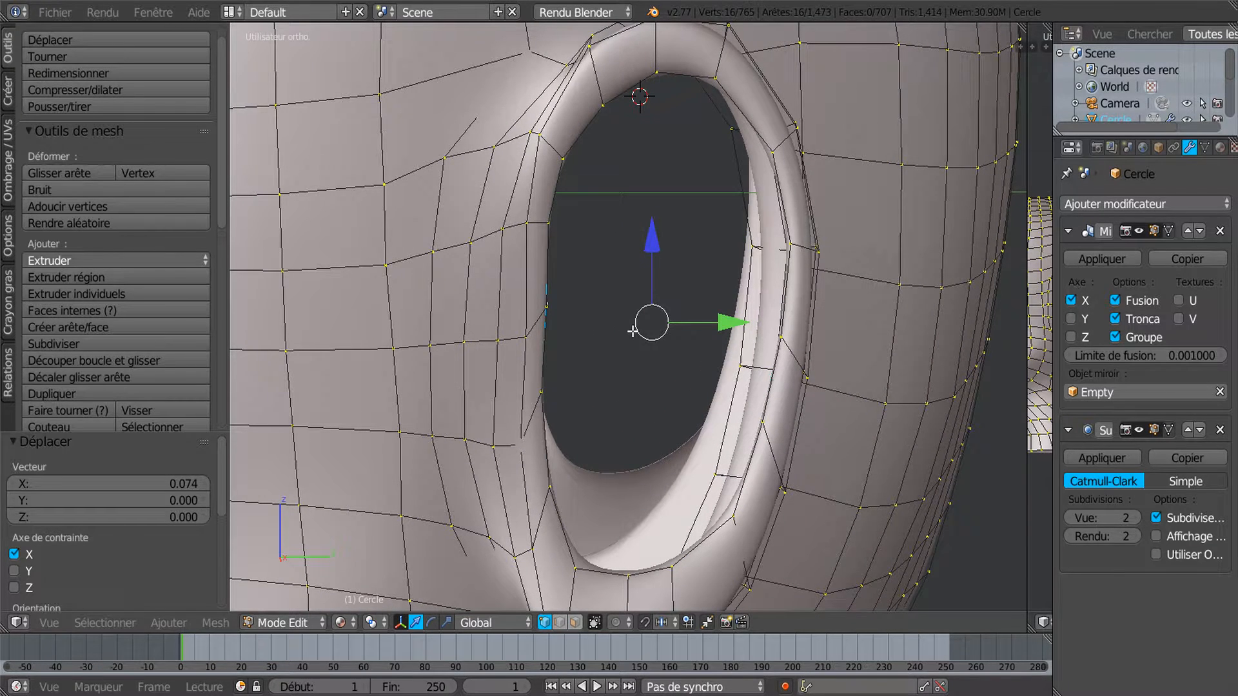
Show the mesh in wireframe, extrude the ear opening's loop again and scale it to about 1.065
key(z)
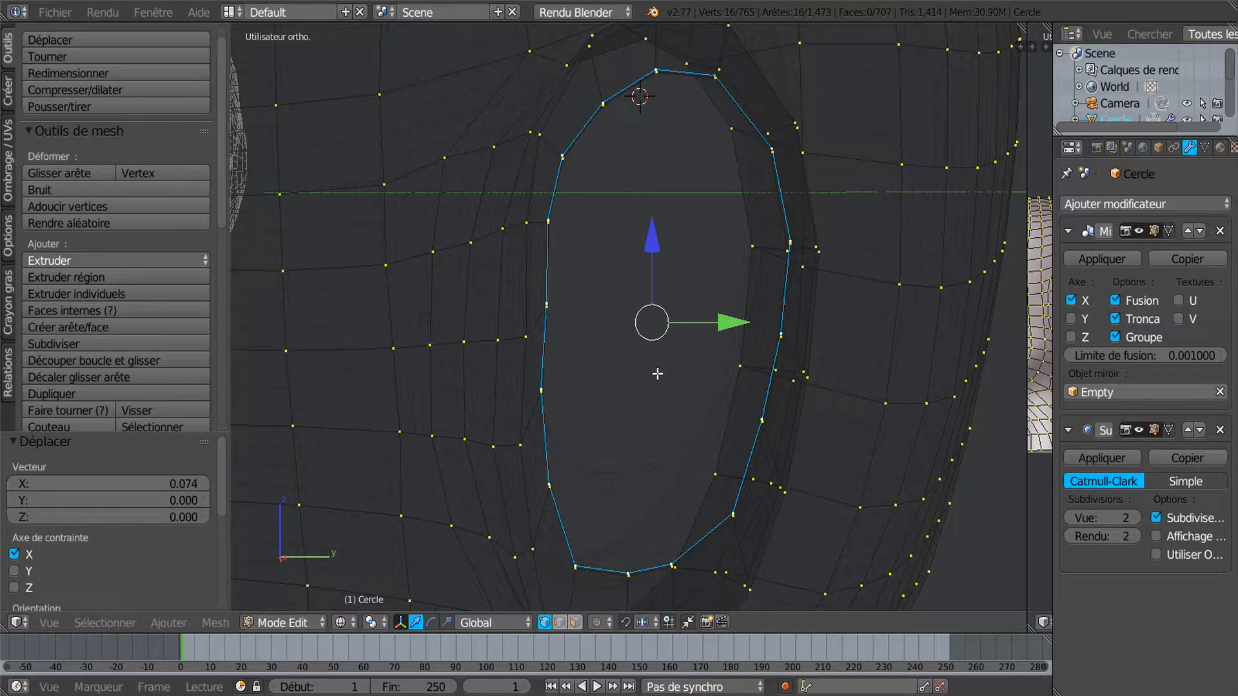
scroll(660, 379, down, 1)
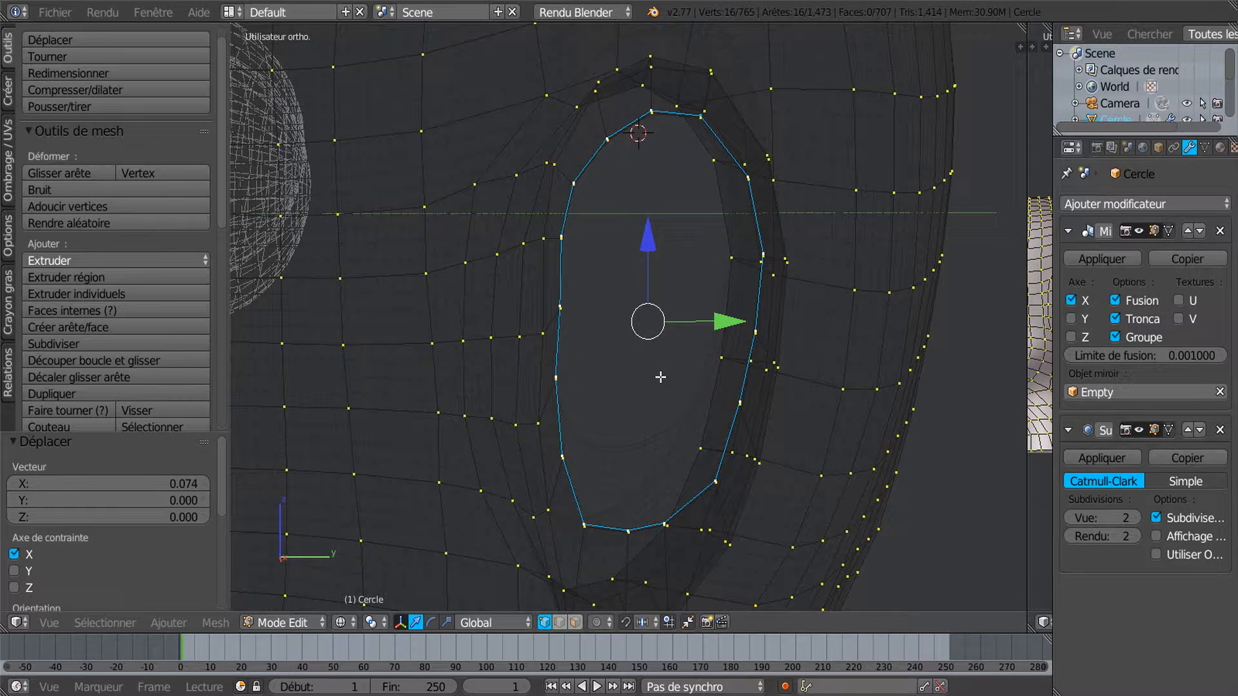
key(e)
key(s)
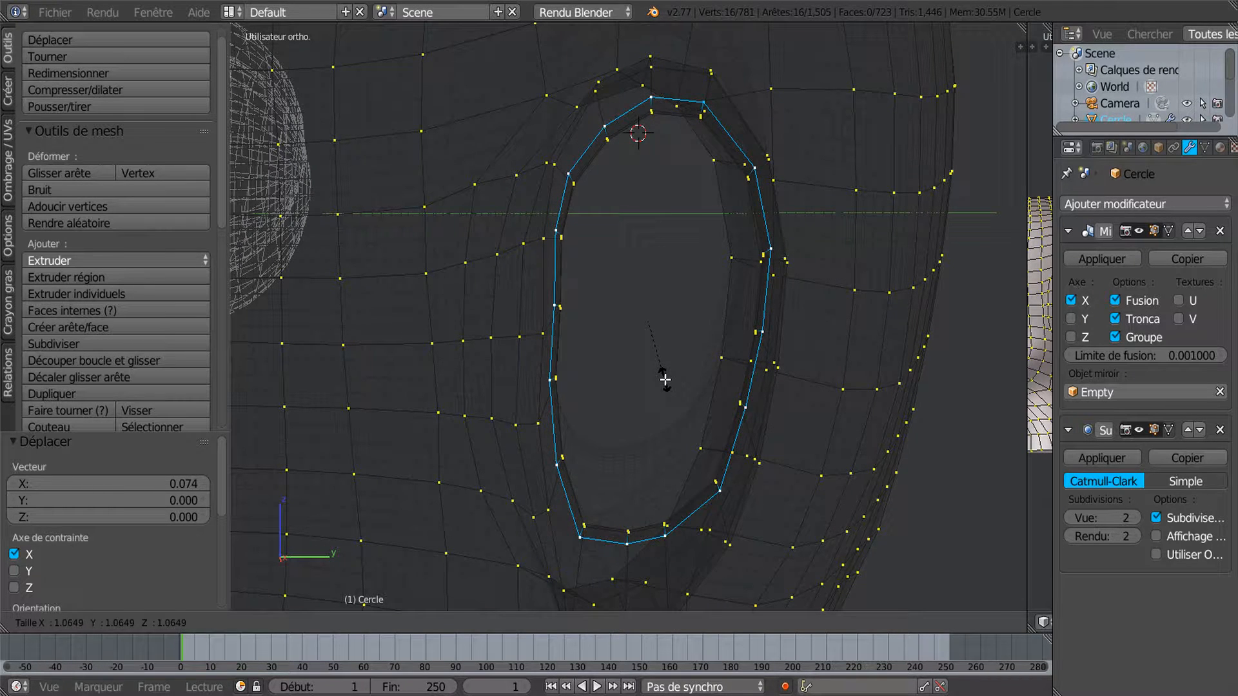
click(664, 380)
Examine the new inner rim of the ear in sculpt mode and by alternating wireframe and solid display
key(Tab)
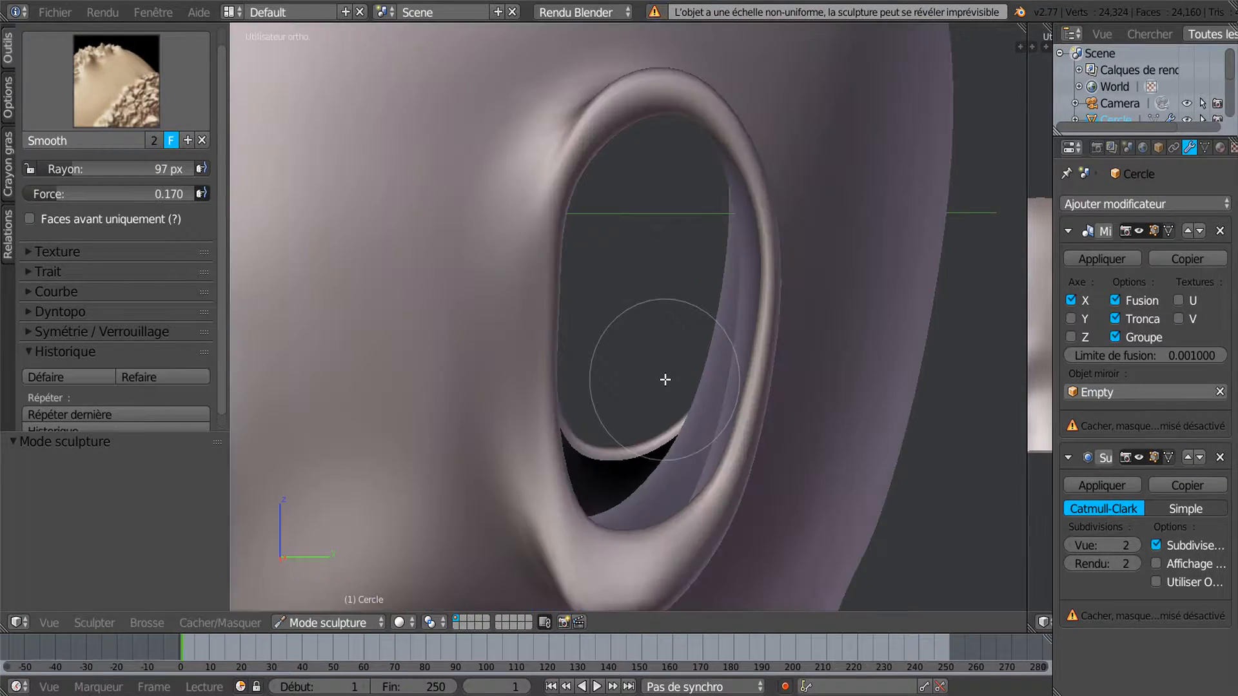
middle_drag(664, 380, 747, 392)
scroll(708, 323, up, 3)
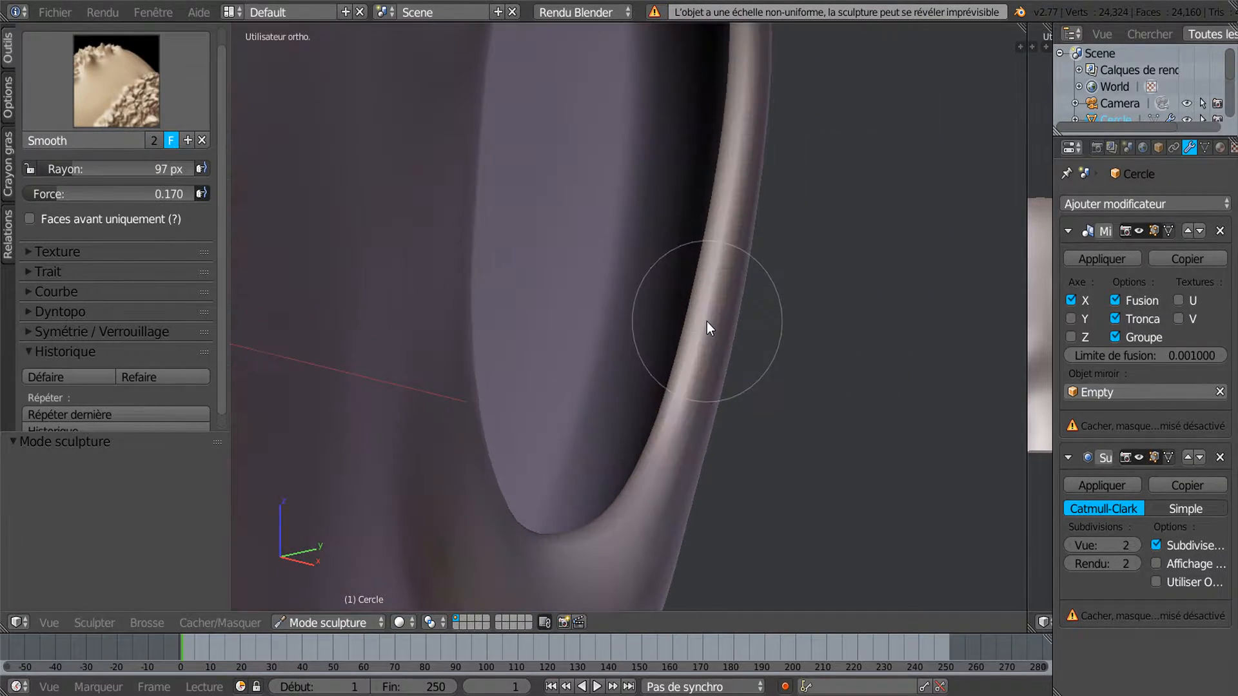
key(Tab)
mouse_move(693, 360)
middle_down()
mouse_move(735, 373)
mouse_move(627, 367)
mouse_move(592, 358)
mouse_move(599, 348)
middle_up()
key(z)
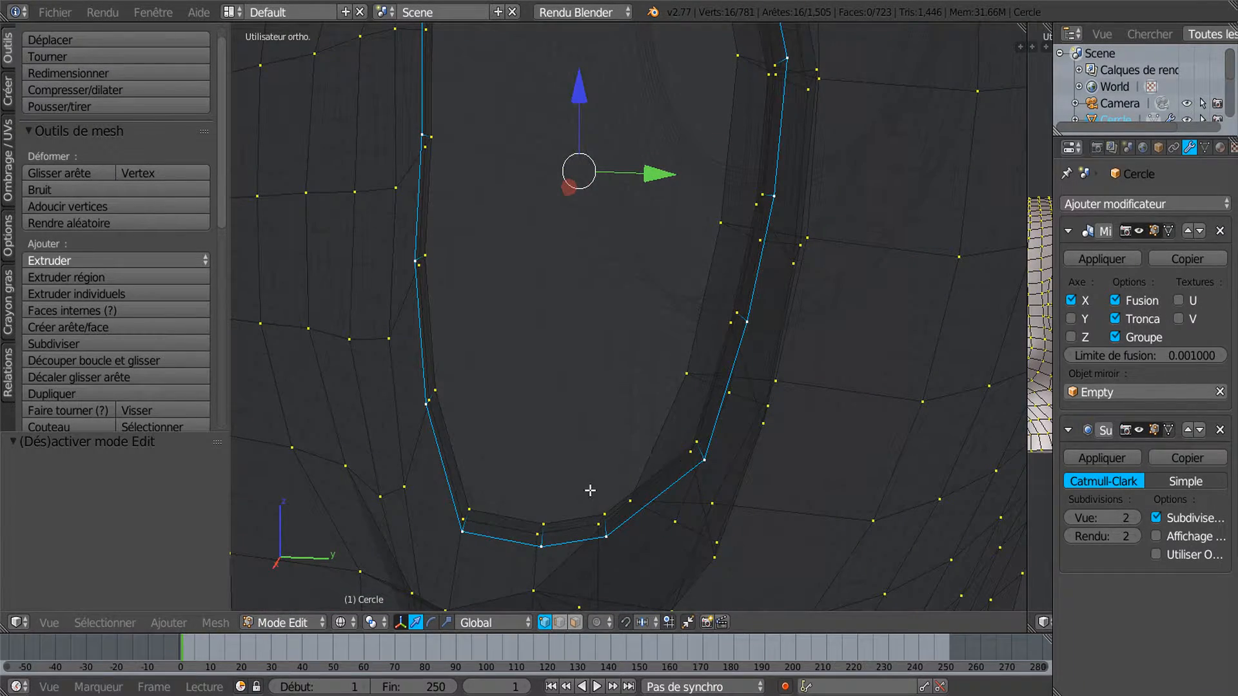
key(z)
key(z)
key(z)
key(z)
key(z)
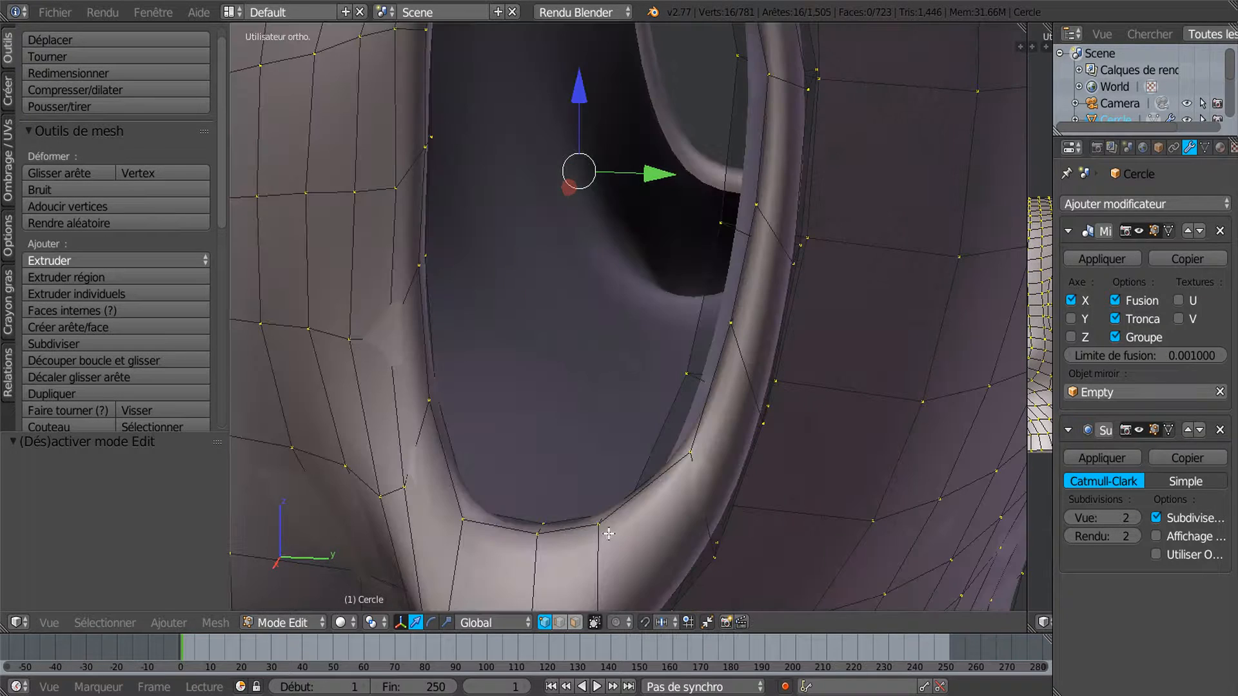
key(z)
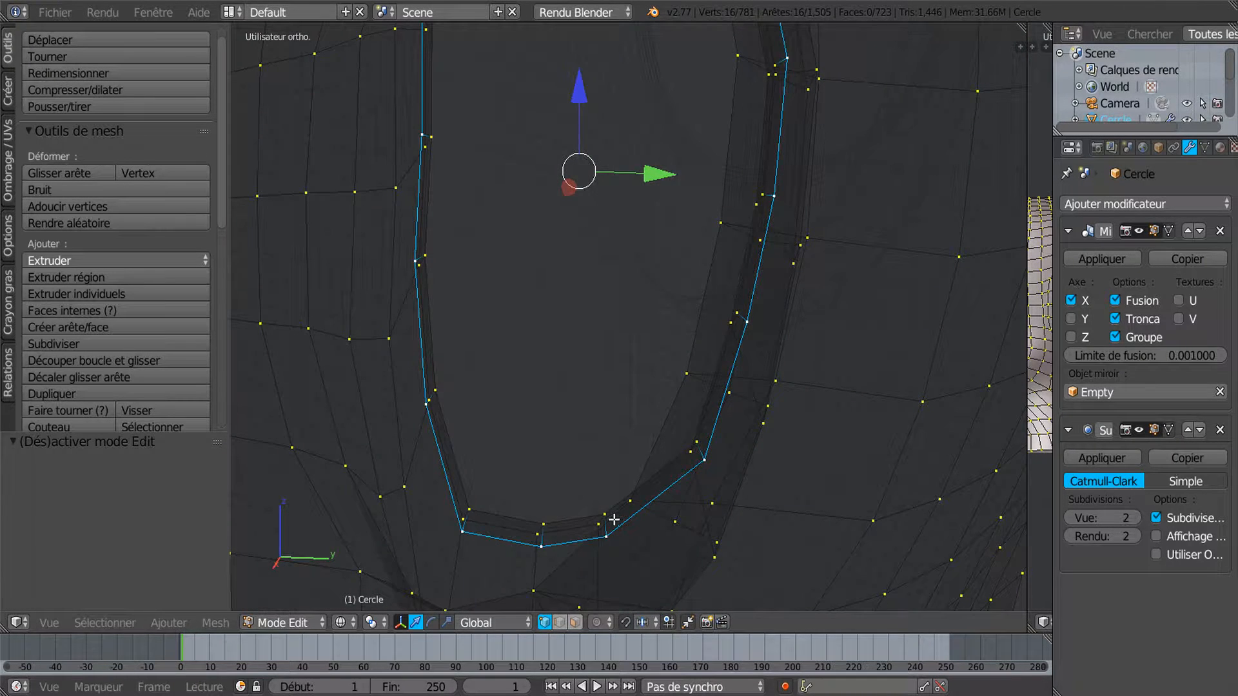
key(z)
key(z)
key(z)
Extrude the inner ear loop once more and move it -0.245 along X into the head
middle_drag(623, 467, 706, 468)
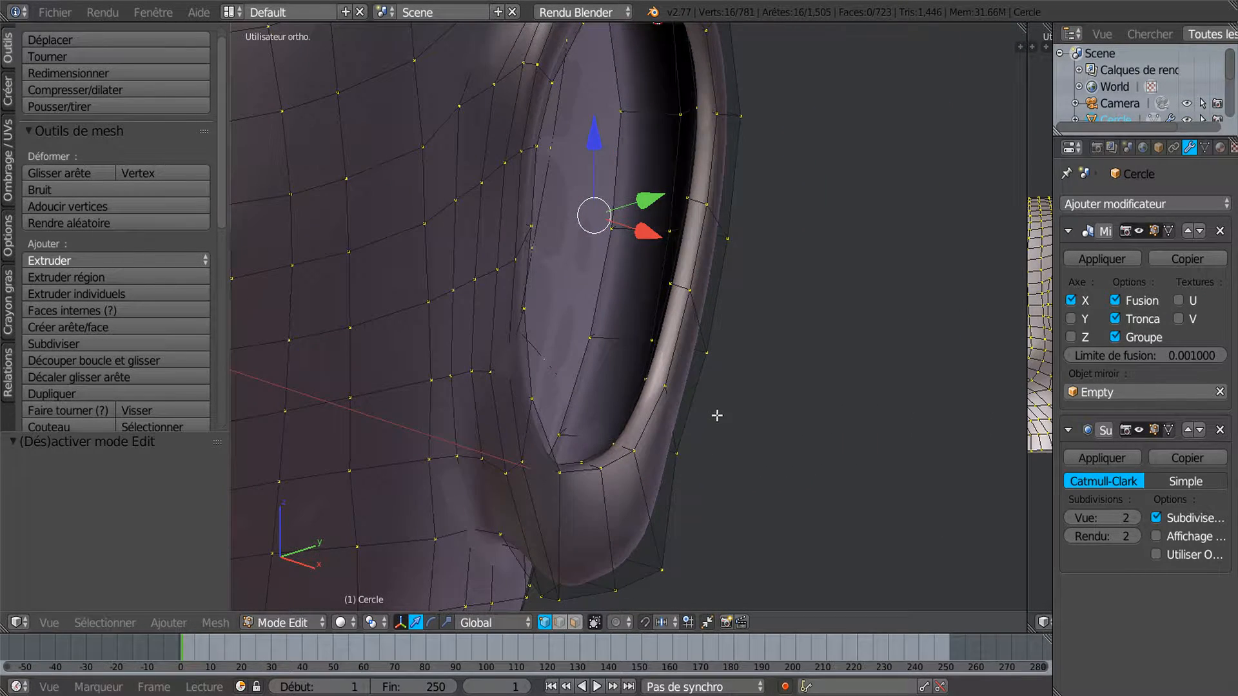
key(e)
right_click(703, 392)
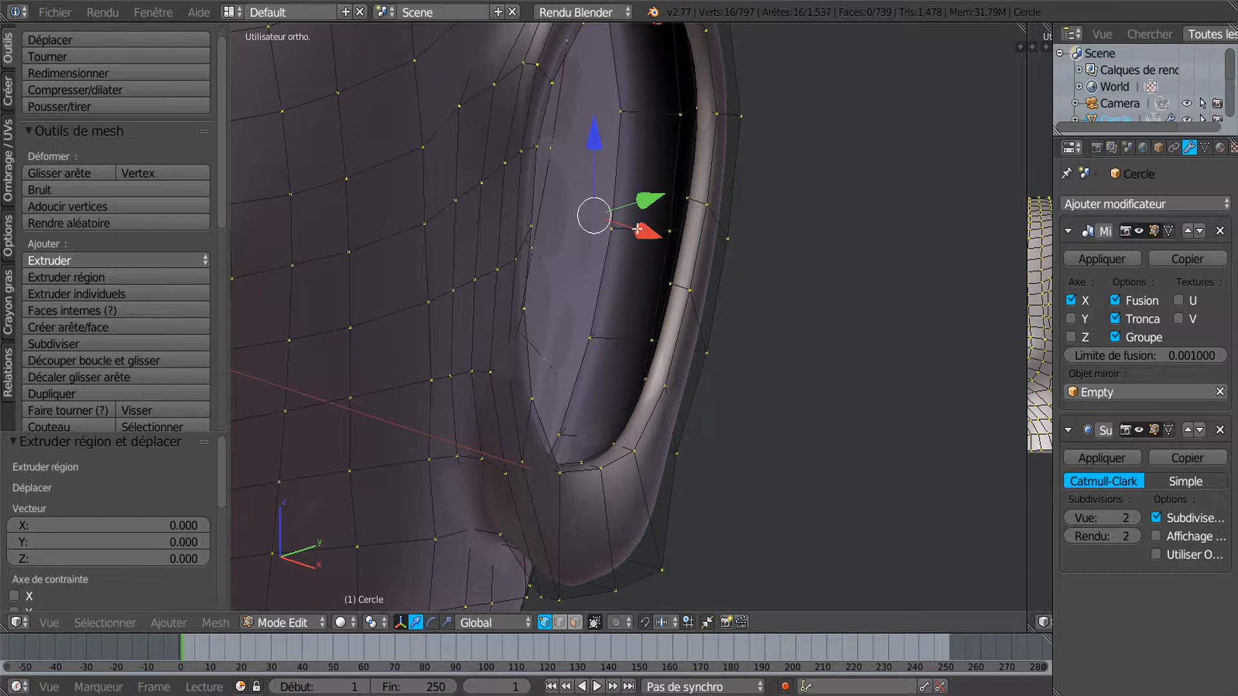
key(g)
key(x)
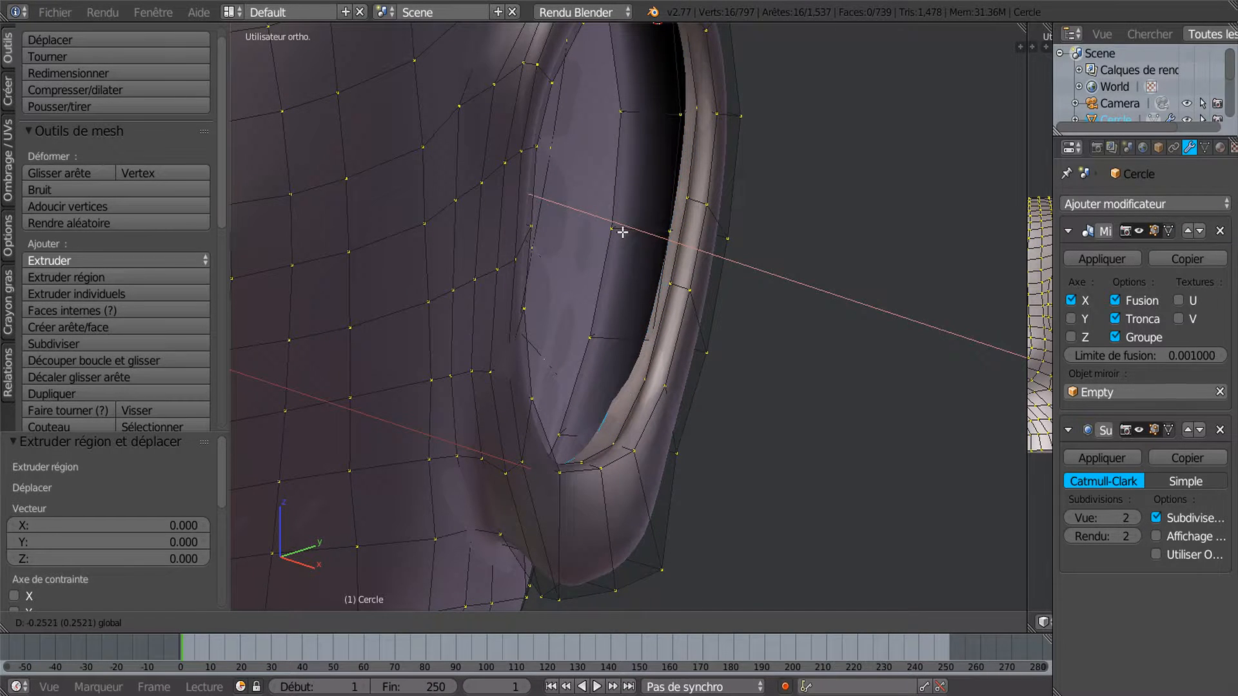
click(630, 241)
Fine-tune the newly extruded loop's position along X while viewing the ear opening up close
middle_drag(638, 329, 630, 359)
scroll(639, 368, up, 2)
key(g)
key(x)
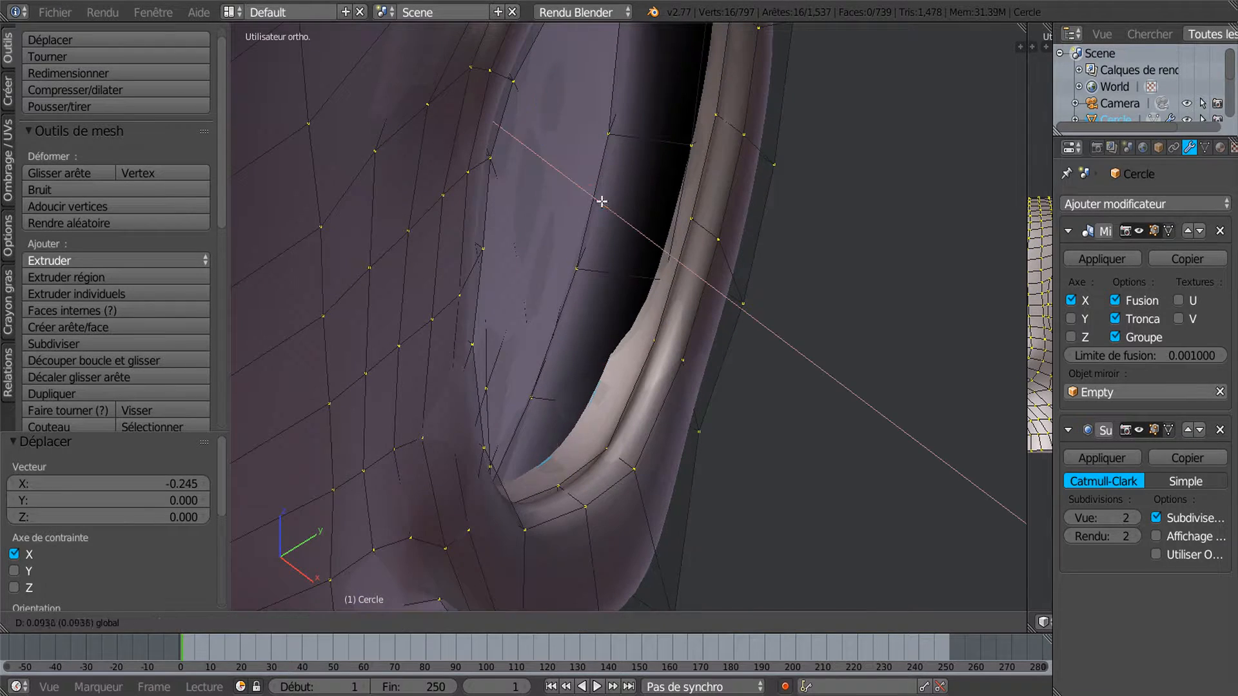
click(608, 207)
Adjust the inner ear loop's depth by moving it -0.081 and 0.102 along X
middle_drag(679, 254, 462, 240)
drag(488, 189, 507, 187)
middle_drag(519, 225, 499, 228)
key(g)
key(x)
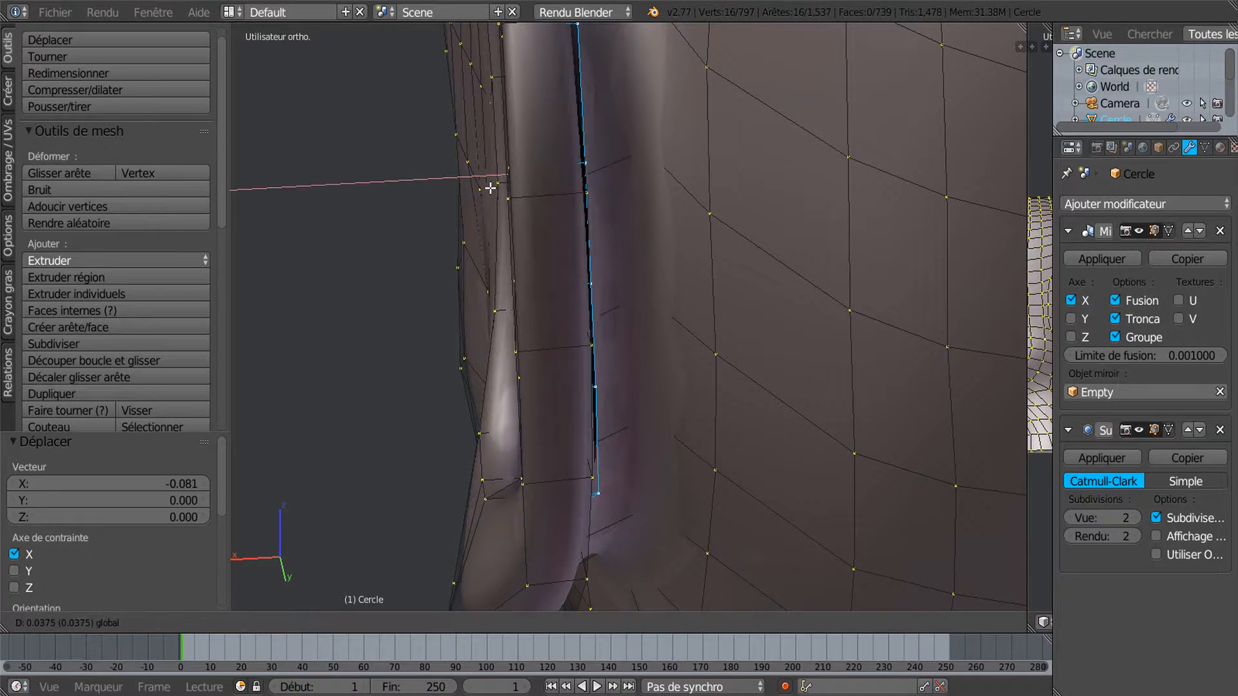
click(479, 201)
scroll(484, 209, down, 1)
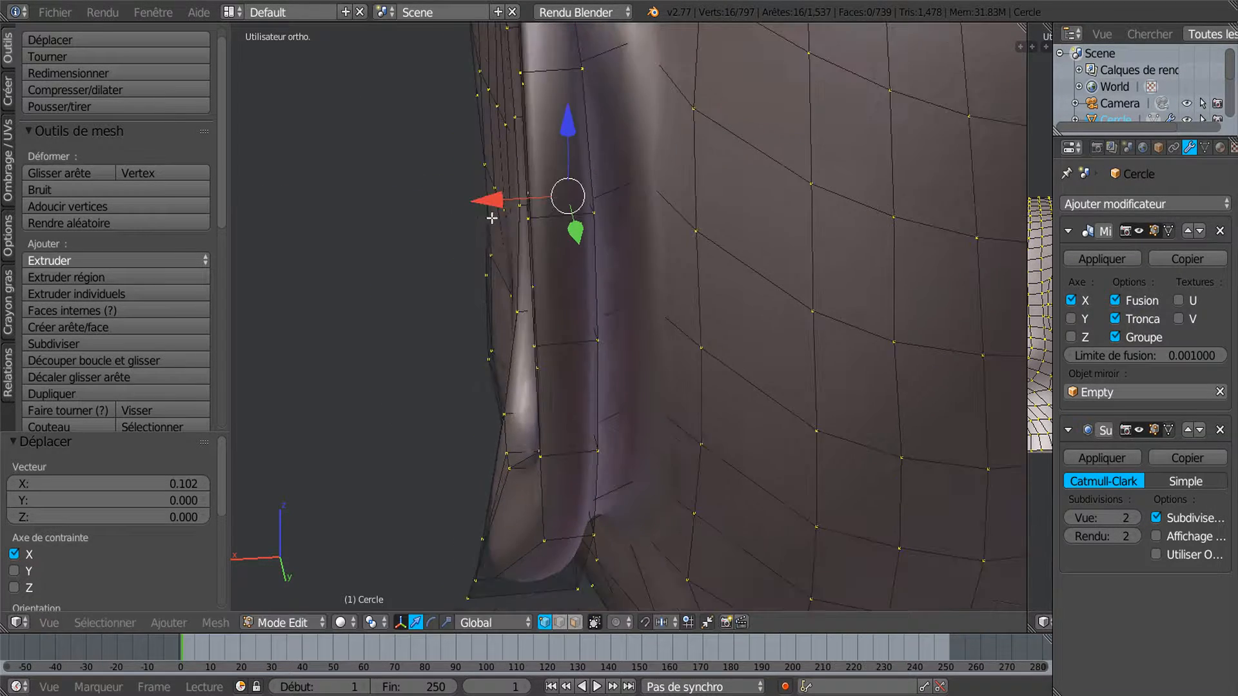
Scale the inner ear loop to 0.897 and move it -0.048 along X into the head
middle_drag(508, 237, 597, 234)
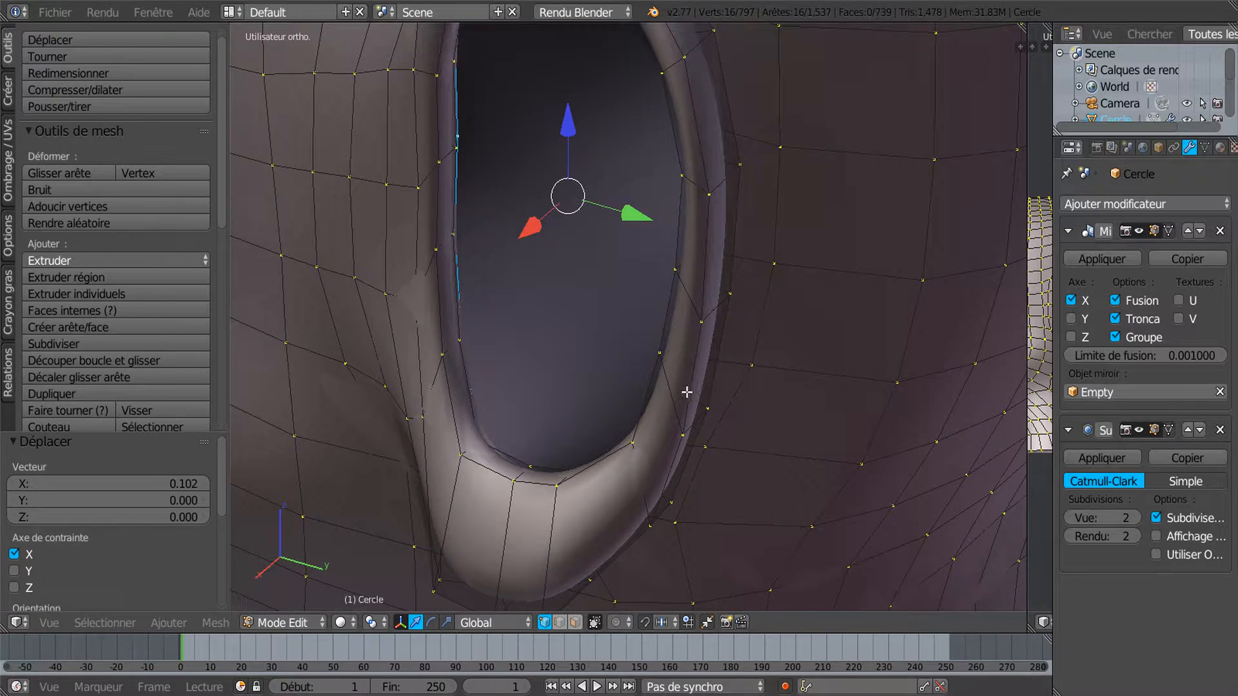
key(s)
click(664, 374)
middle_drag(661, 367, 519, 351)
key(g)
key(x)
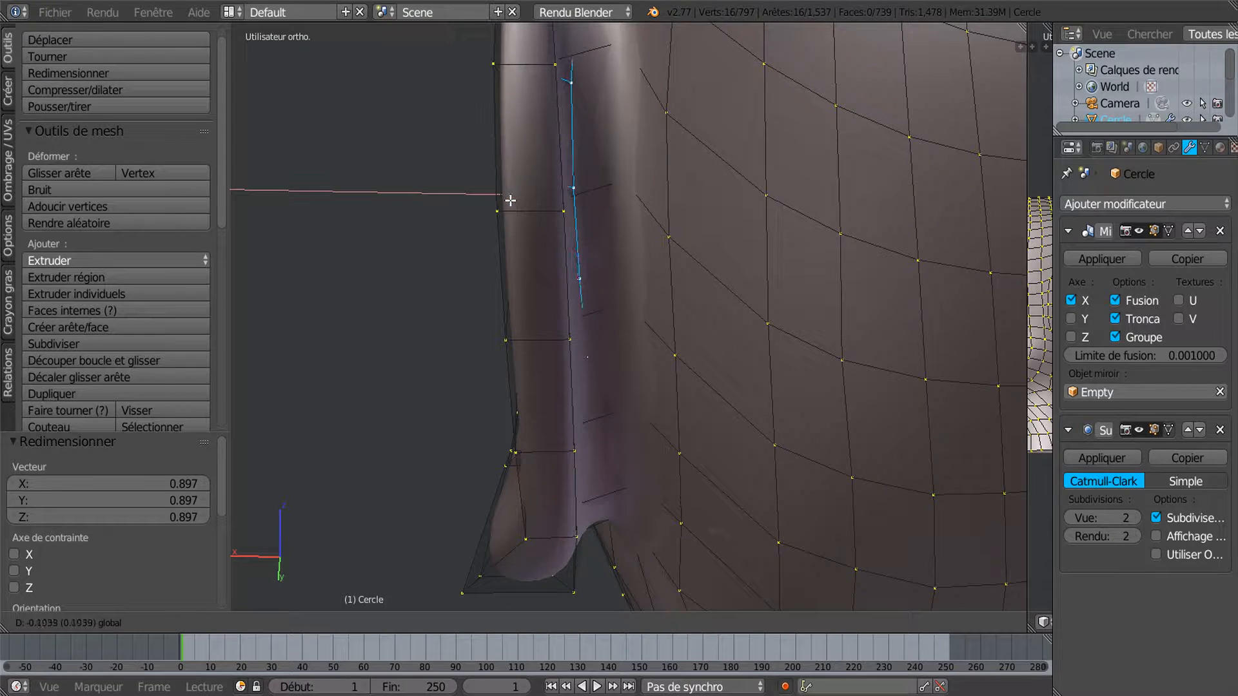
click(504, 205)
Scale the inner ear loop to 0.934 and check the opening from the side
middle_drag(504, 205, 705, 336)
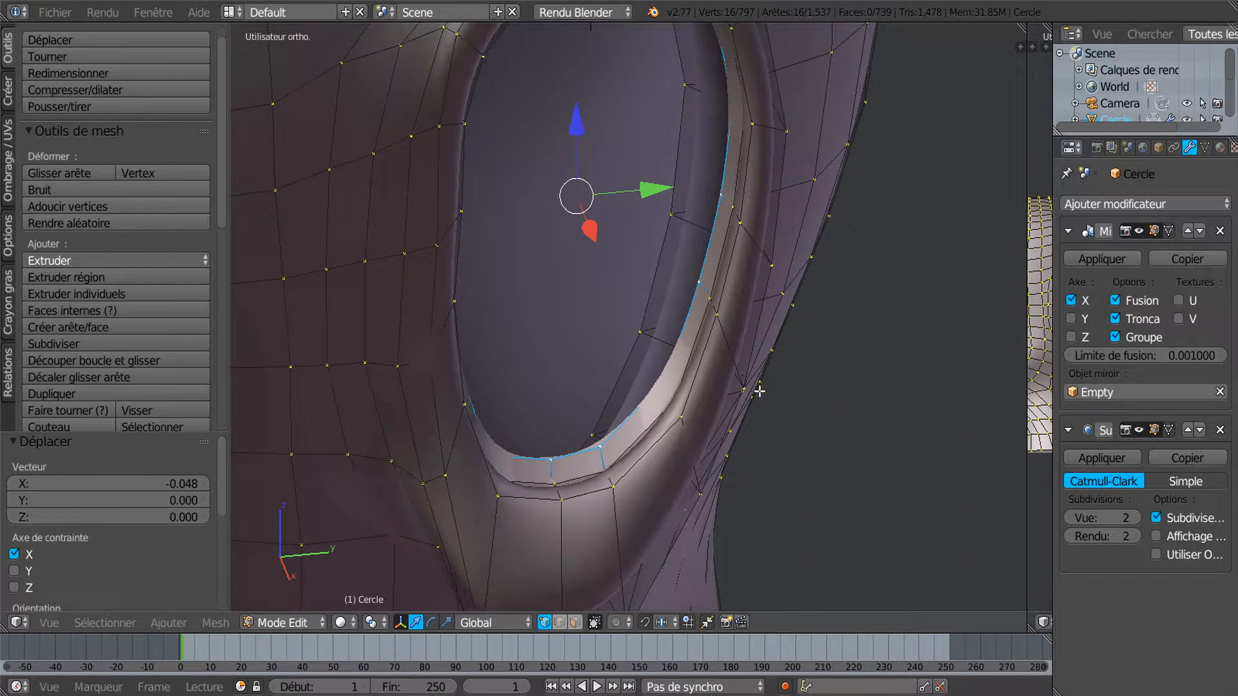
key(s)
click(738, 385)
middle_drag(738, 385, 802, 372)
middle_drag(742, 326, 670, 281)
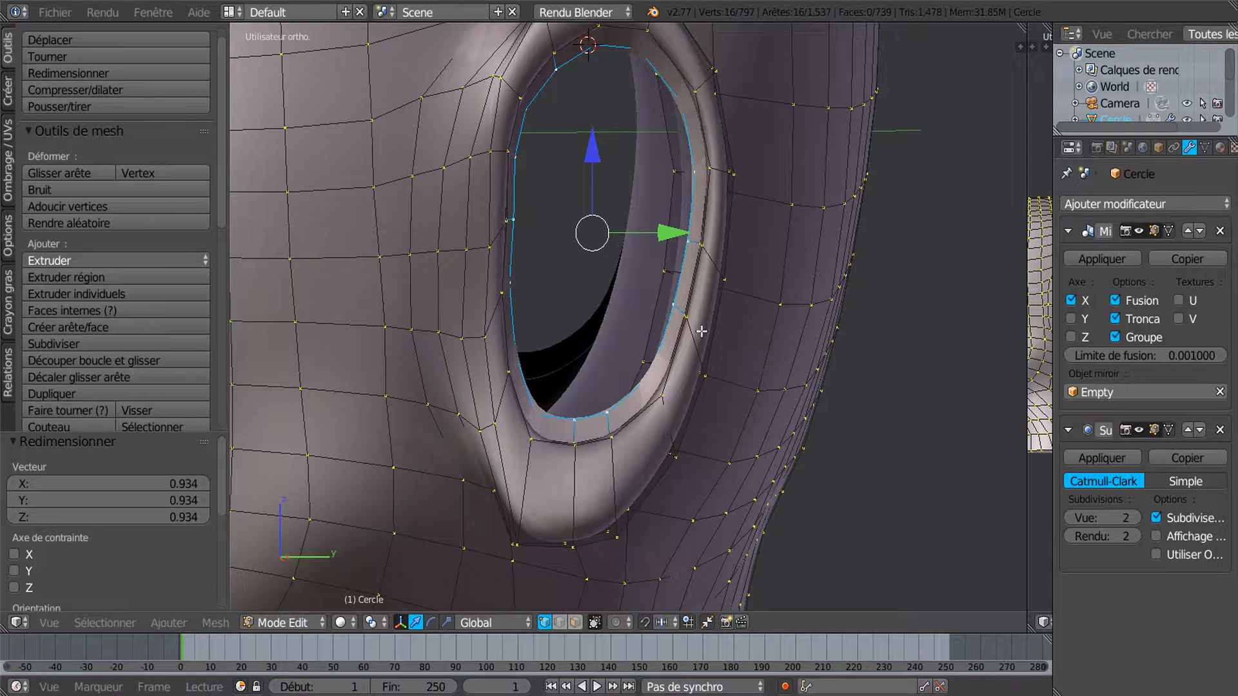
middle_drag(676, 399, 671, 395)
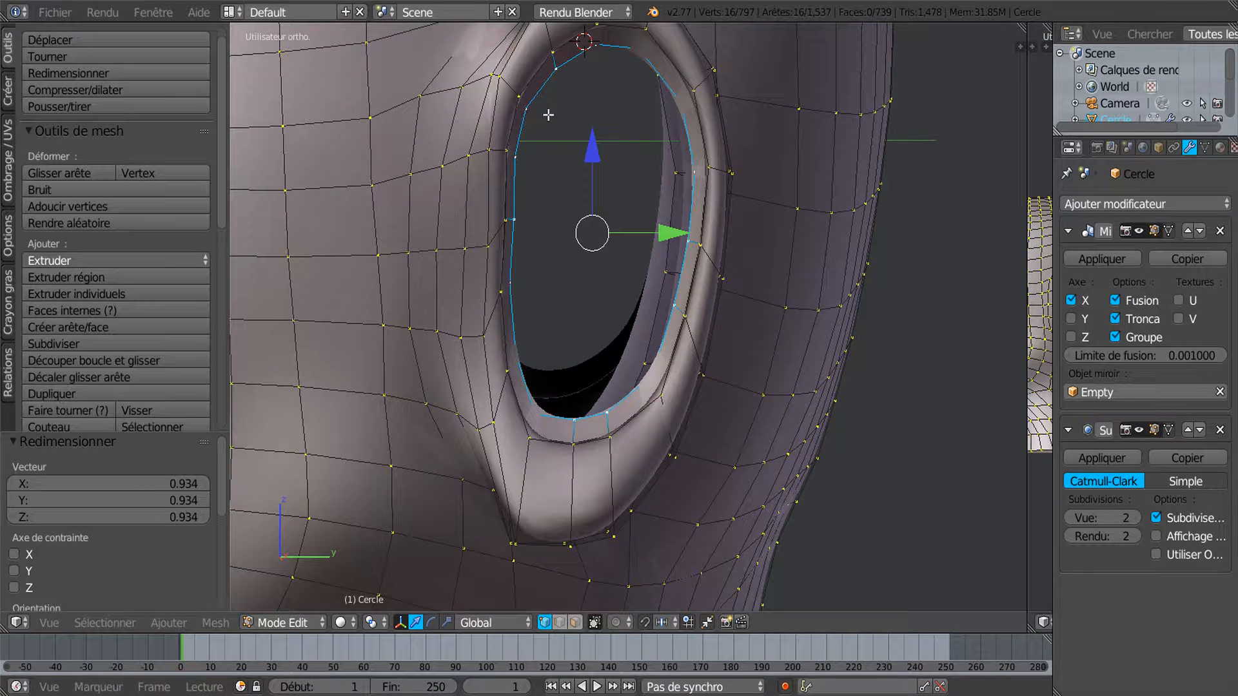
View the ear from the right in Material shading and set the Subdivision Surface modifier's view level to 0
key(KP_1)
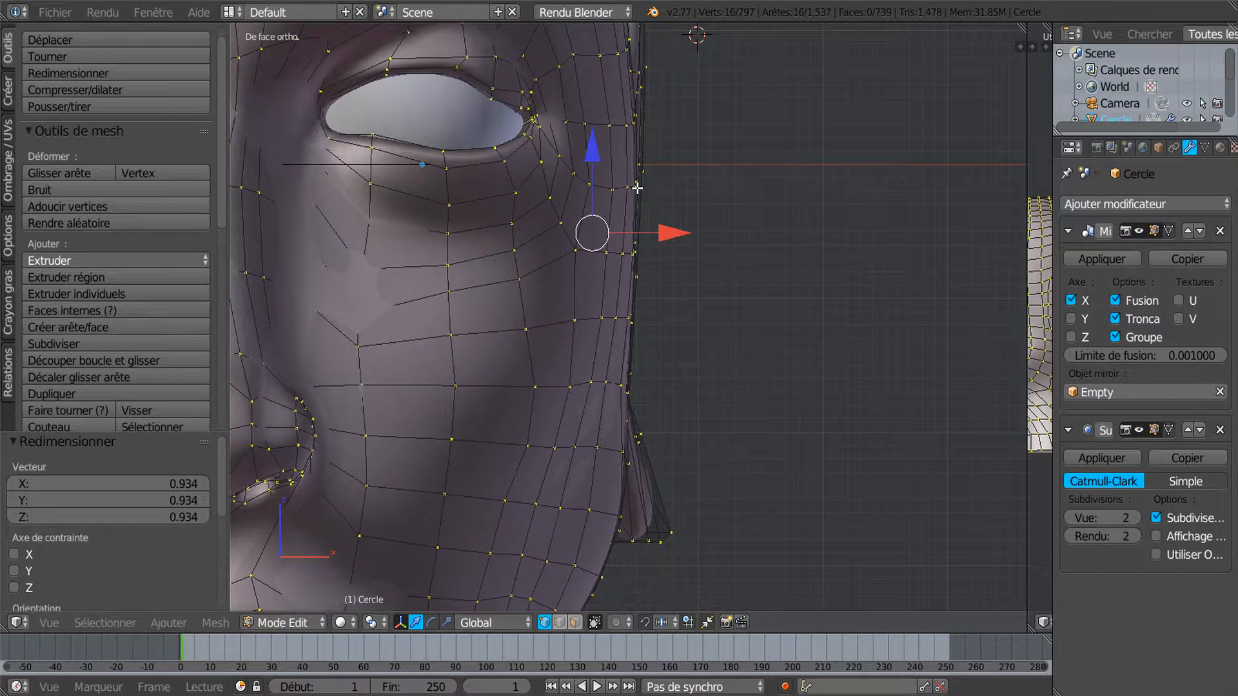
key(KP_3)
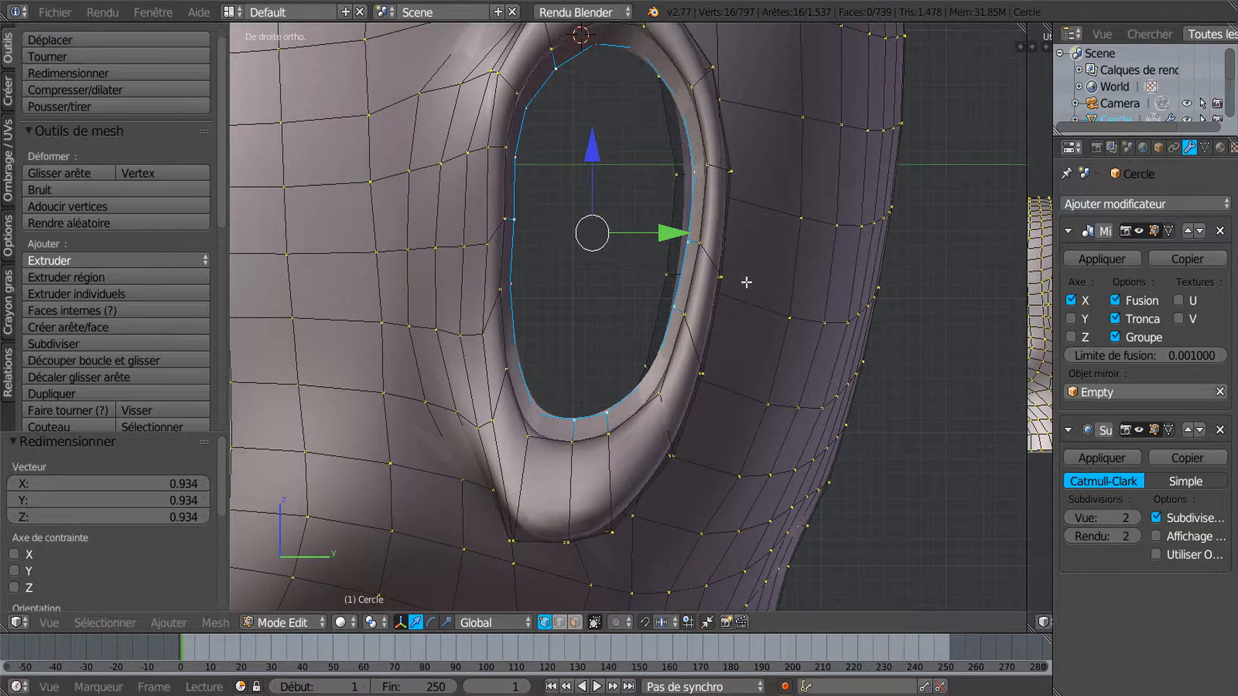
shift+middle_drag(746, 282, 737, 313)
click(340, 622)
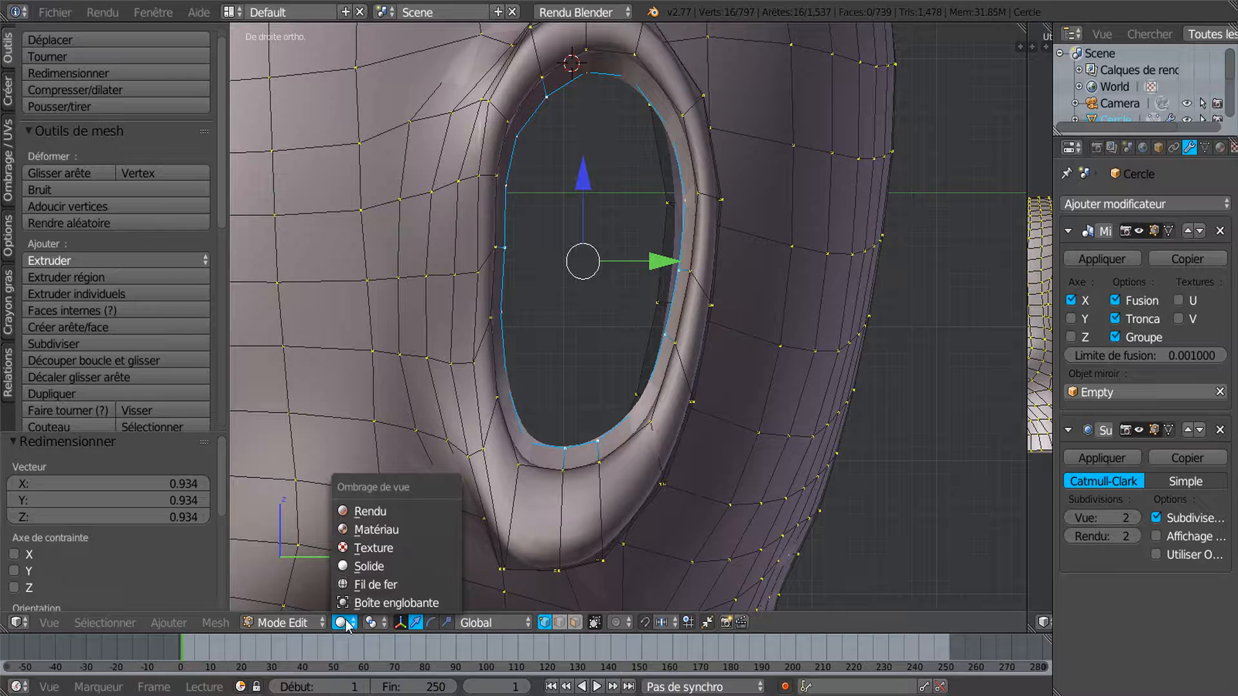
click(379, 522)
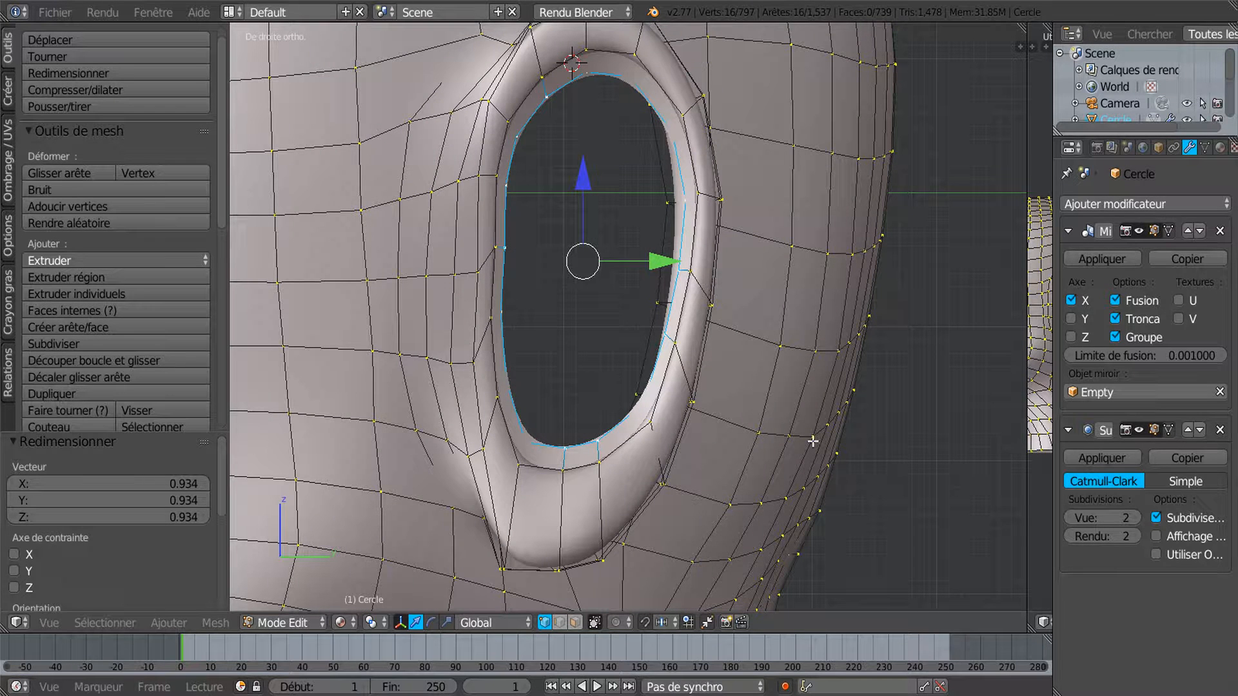
click(1071, 520)
click(1070, 520)
Extrude the ear opening's inner loop in place and scale the new loop to 0.918
key(e)
right_click(850, 470)
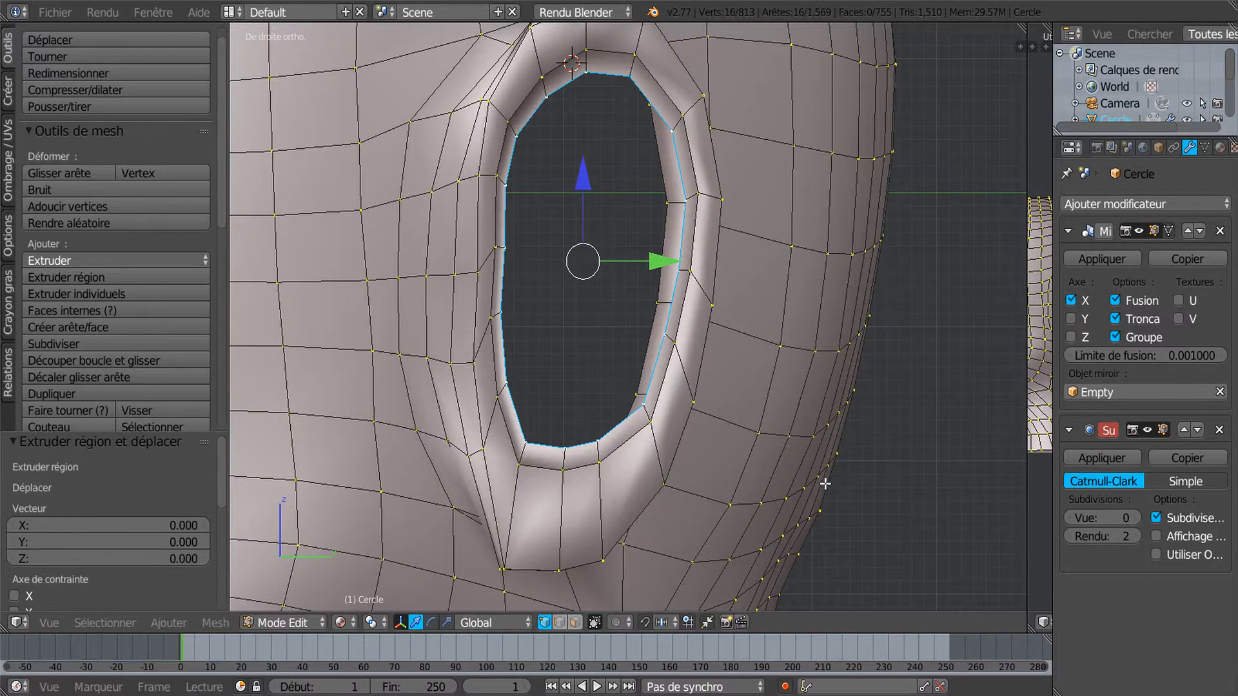
key(s)
click(803, 466)
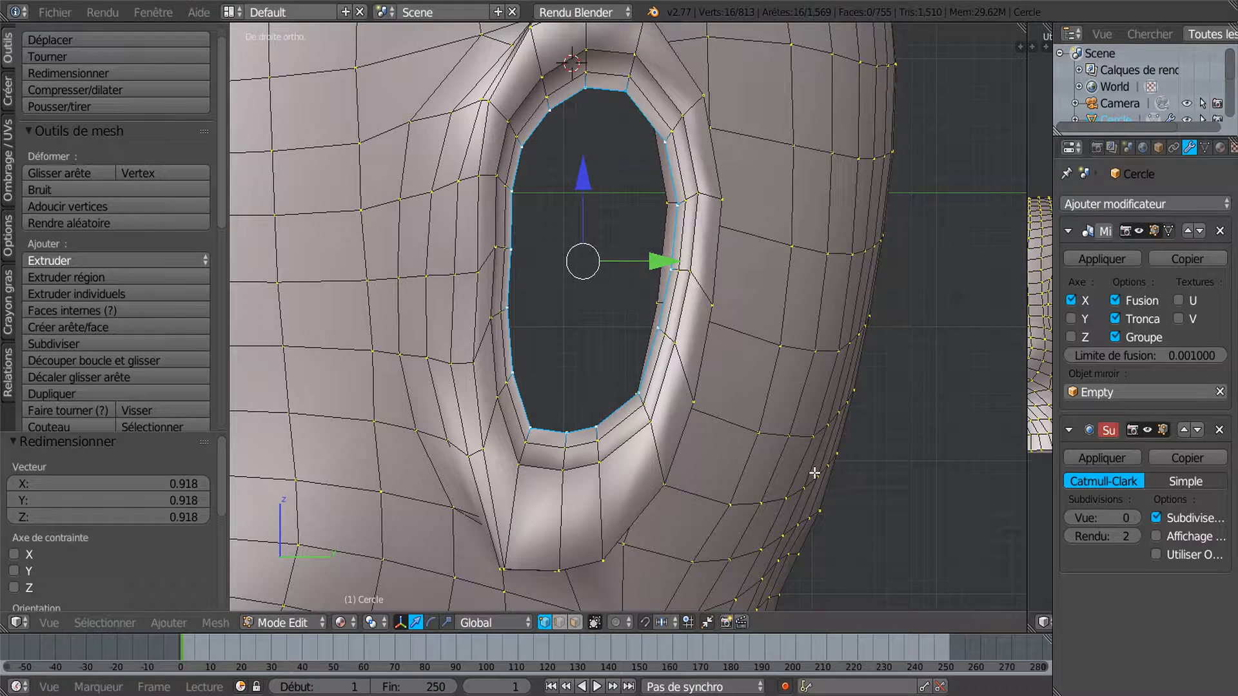
Extrude and shrink the ear's inner loop seven more times toward the centre, with the last two scaled to 0.698 and 0.778
key(e)
key(s)
click(799, 461)
key(e)
key(s)
click(770, 428)
key(e)
key(s)
click(751, 400)
key(e)
key(s)
click(737, 372)
key(e)
key(s)
click(714, 339)
key(e)
key(s)
click(685, 293)
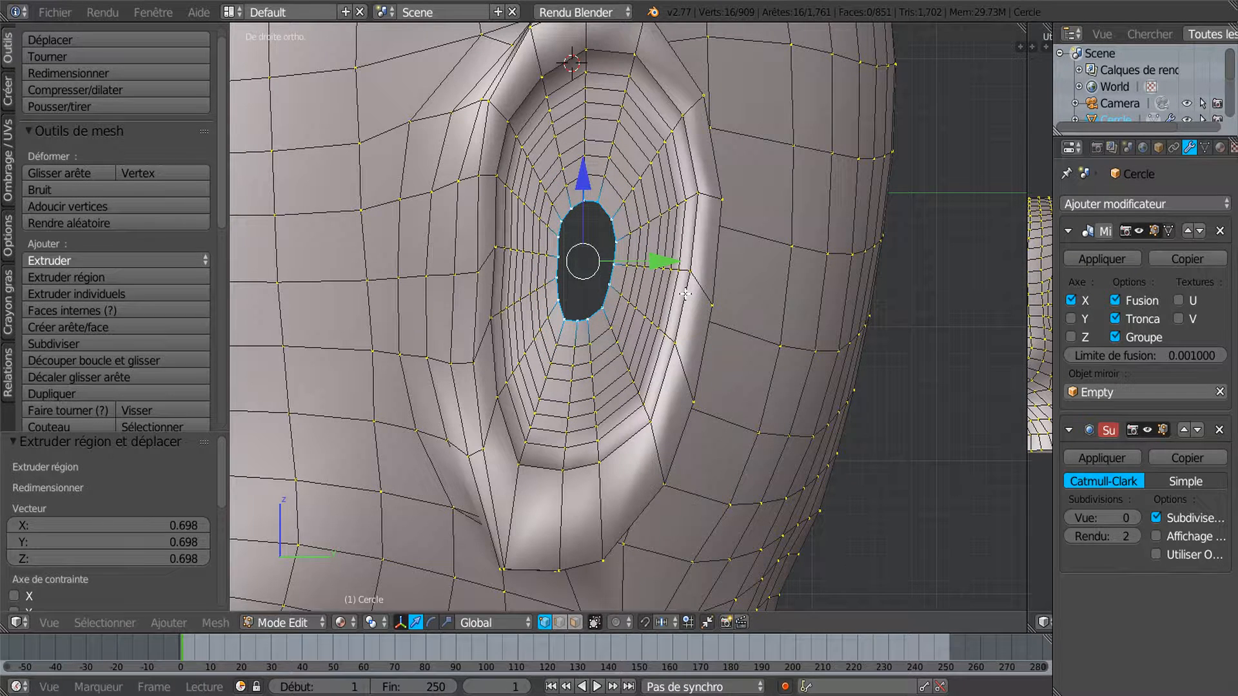
key(e)
key(s)
click(656, 277)
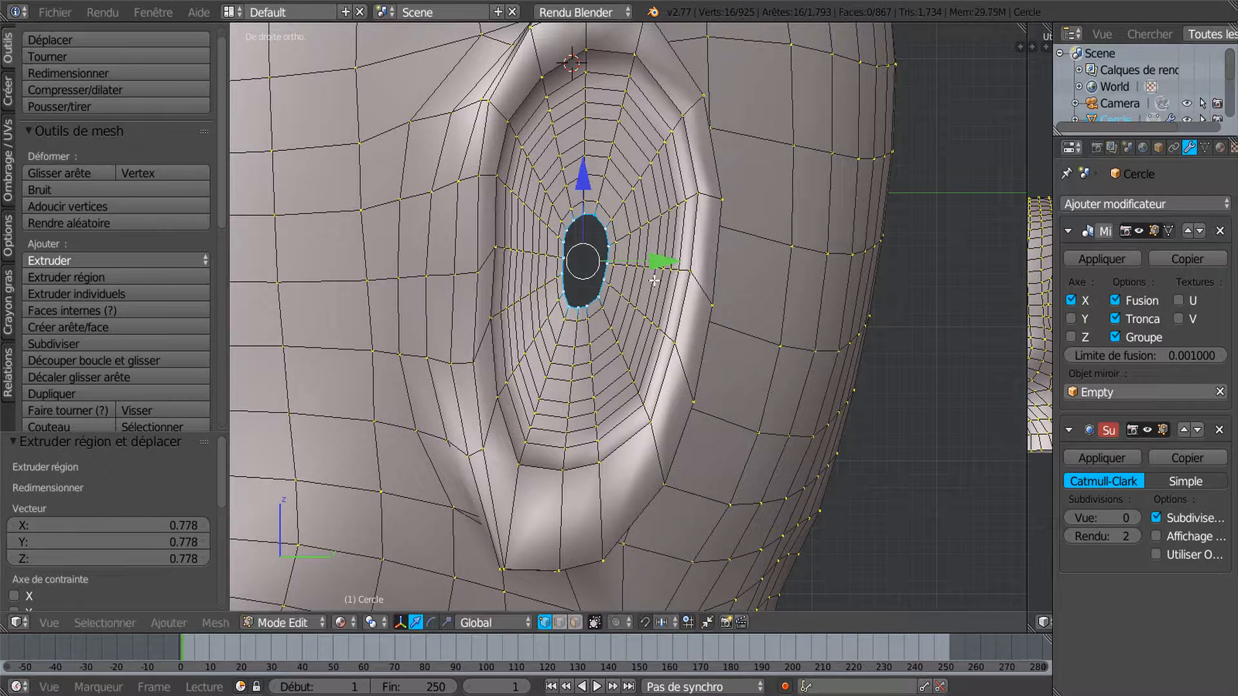
Fill the top of the remaining ear hole with a face from its four uppermost vertices
scroll(653, 281, up, 3)
shift+middle_drag(660, 309, 725, 334)
scroll(635, 293, up, 3)
shift+middle_drag(634, 288, 604, 439)
scroll(558, 291, up, 2)
click(571, 214)
shift+click(669, 237)
shift+click(642, 193)
shift+click(590, 192)
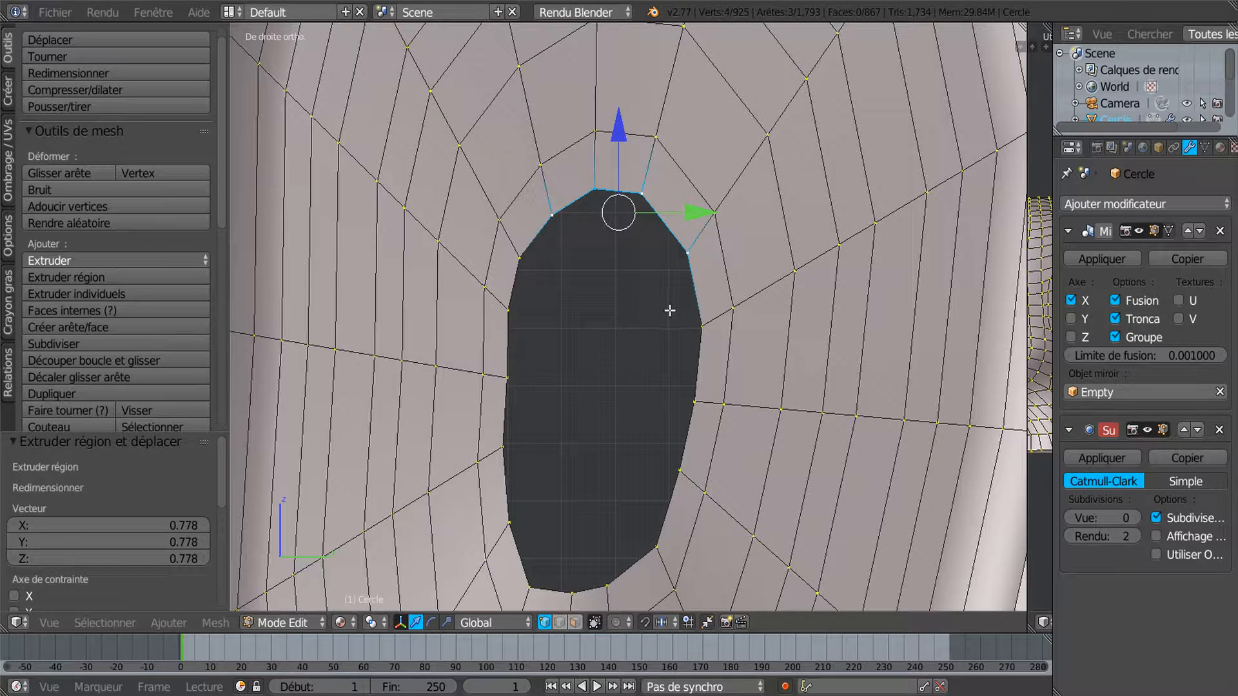
key(f)
Add two more four-sided faces across the hole, working downward from the top face
click(553, 215)
shift+click(520, 257)
shift+click(687, 251)
shift+click(701, 326)
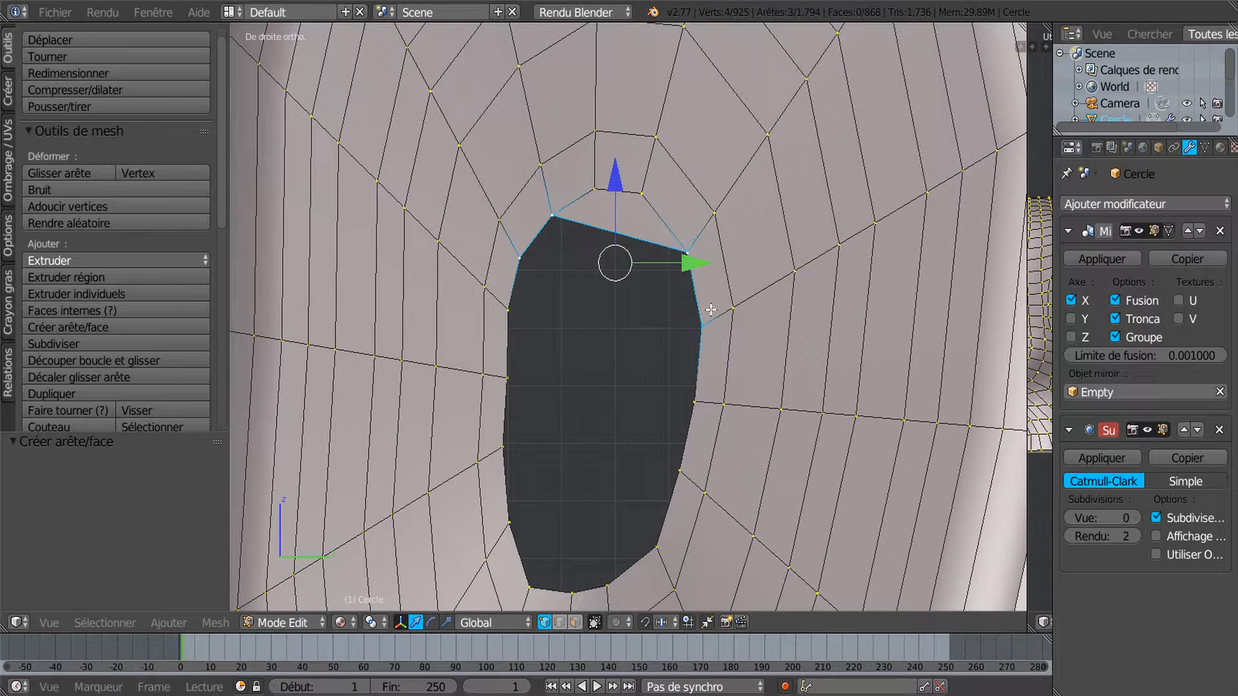
key(f)
click(519, 258)
shift+click(702, 326)
shift+click(702, 398)
key(f)
Bridge the middle of the ear hole with two further faces between its opposite side vertices
click(508, 311)
shift+click(508, 377)
shift+click(694, 400)
shift+click(679, 470)
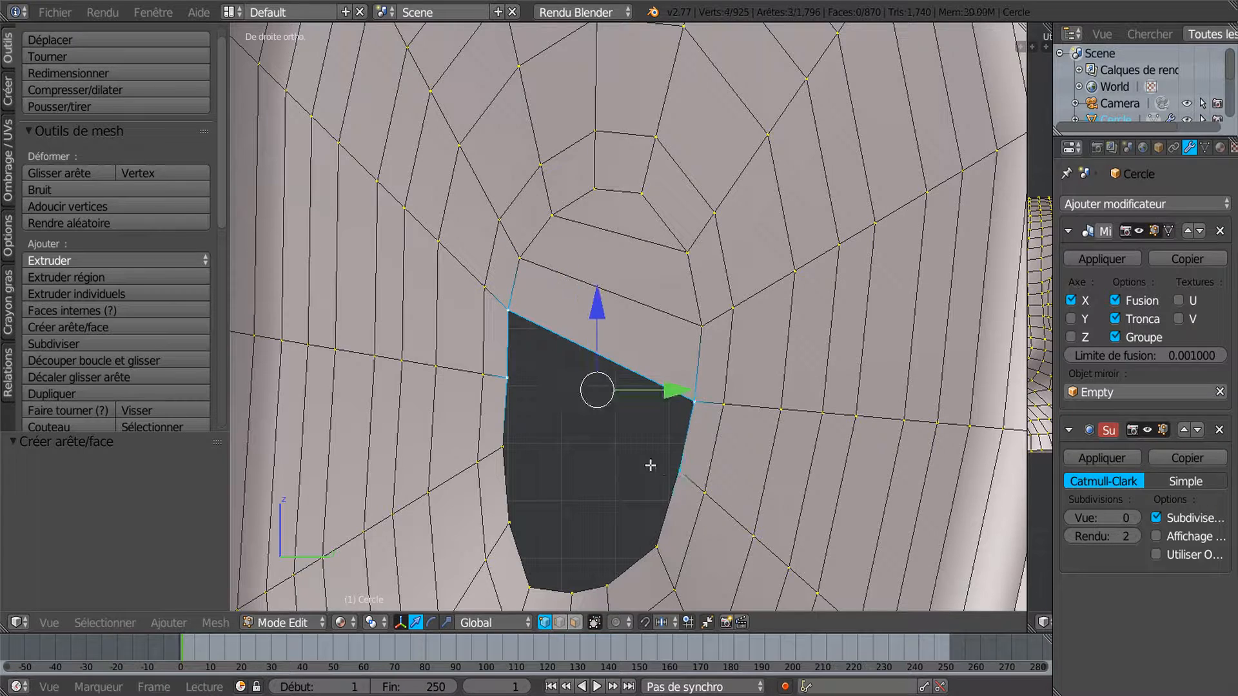
key(f)
shift+middle_drag(630, 451, 643, 311)
right_click(531, 239)
shift+right_click(515, 307)
shift+right_click(671, 406)
shift+right_click(693, 329)
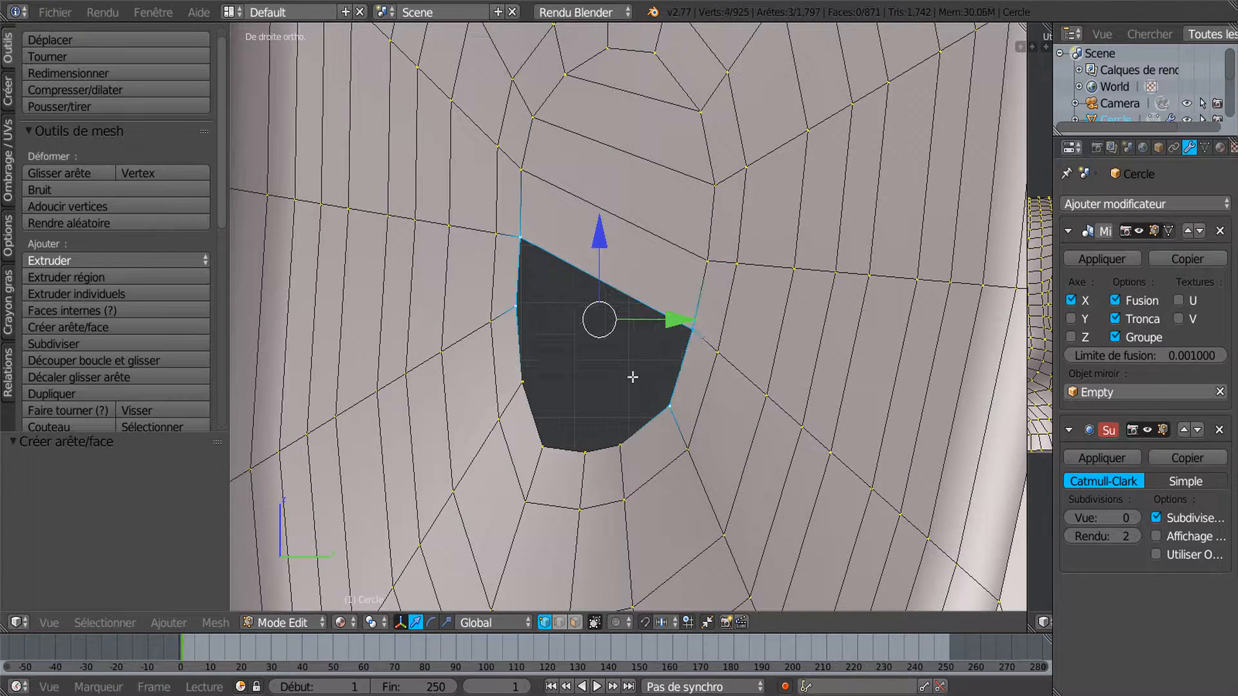
key(f)
Close the bottom of the ear hole with the last two four-vertex faces
shift+middle_drag(614, 373, 631, 259)
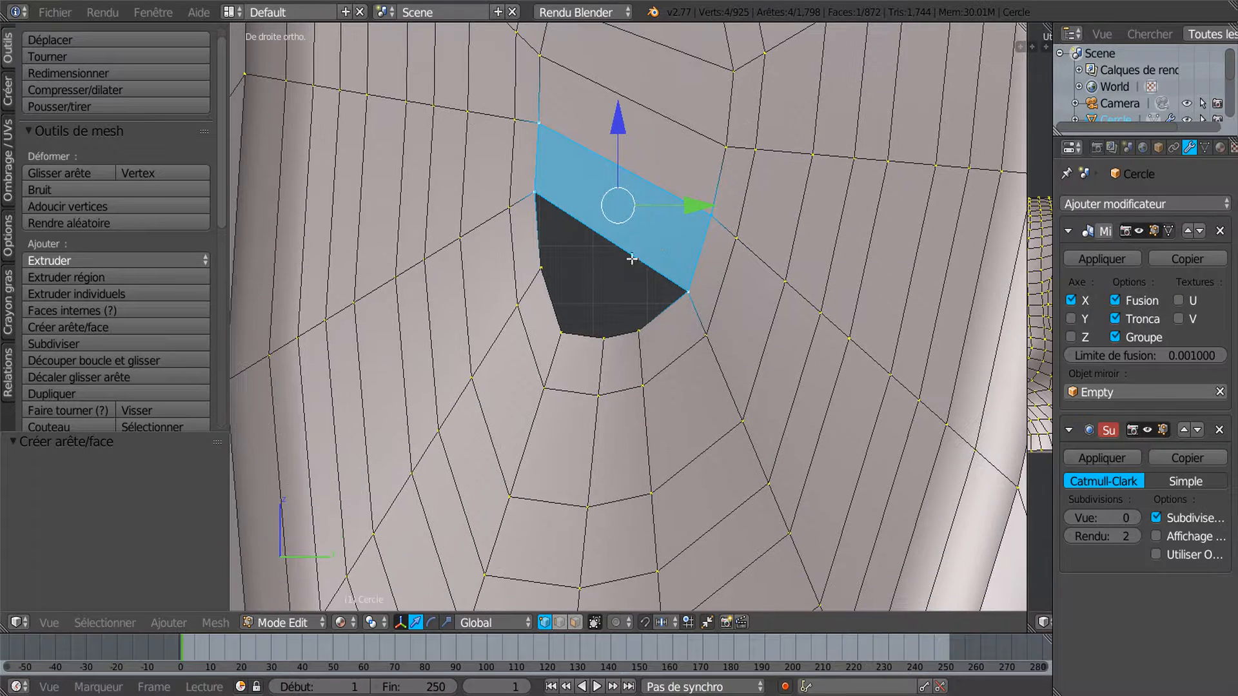
right_click(542, 269)
shift+right_click(688, 292)
shift+right_click(638, 331)
shift+right_click(534, 193)
key(f)
shift+middle_drag(620, 386, 650, 288)
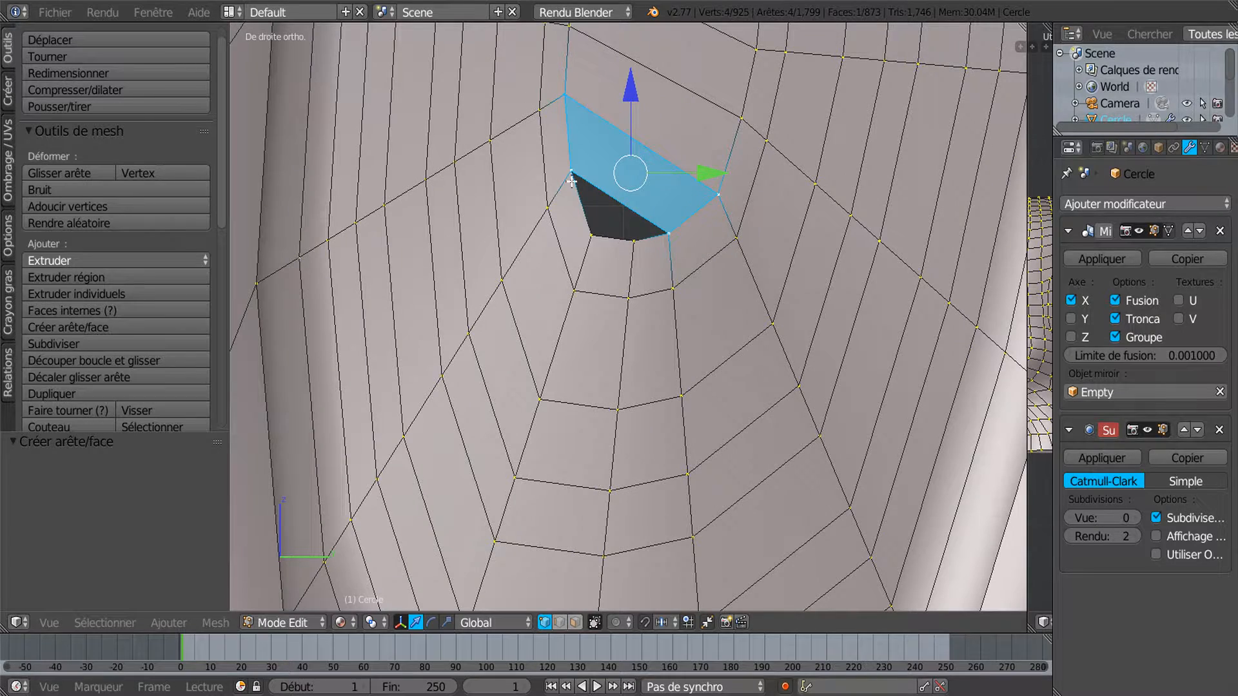
right_click(571, 178)
shift+right_click(590, 240)
shift+right_click(634, 251)
shift+right_click(659, 240)
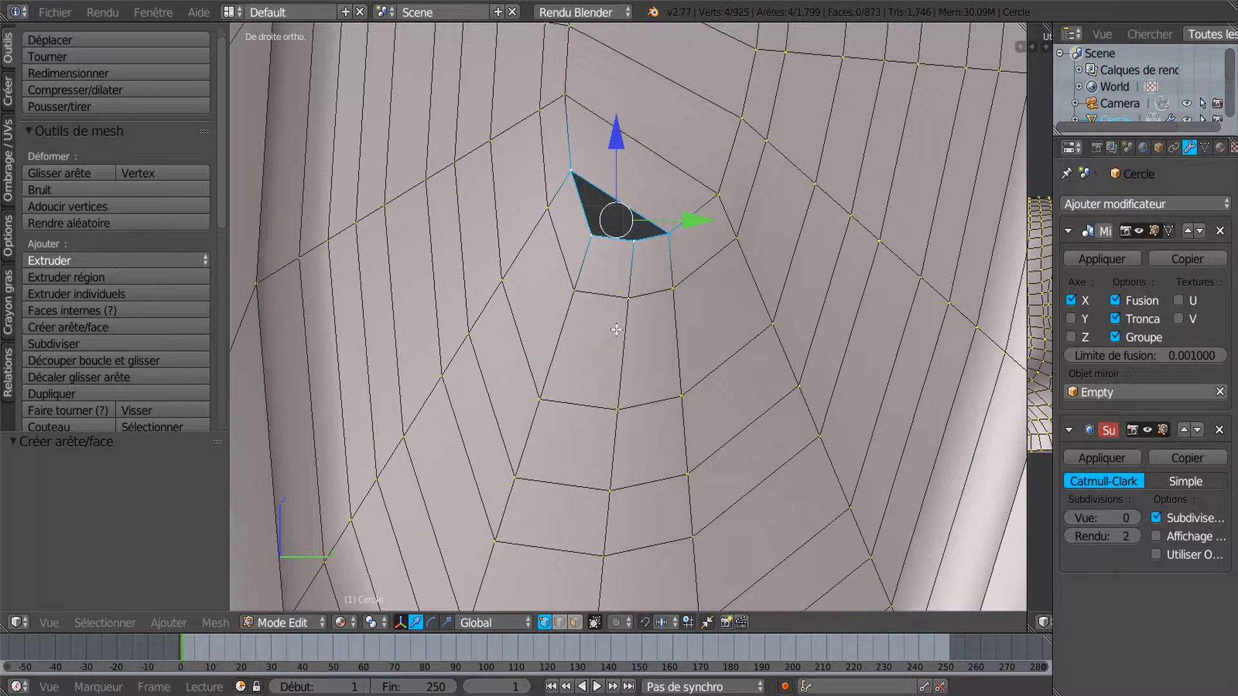
key(f)
Add one centred loop cut running vertically through the filled faces of the ear's interior
scroll(616, 329, down, 4)
scroll(637, 203, up, 1)
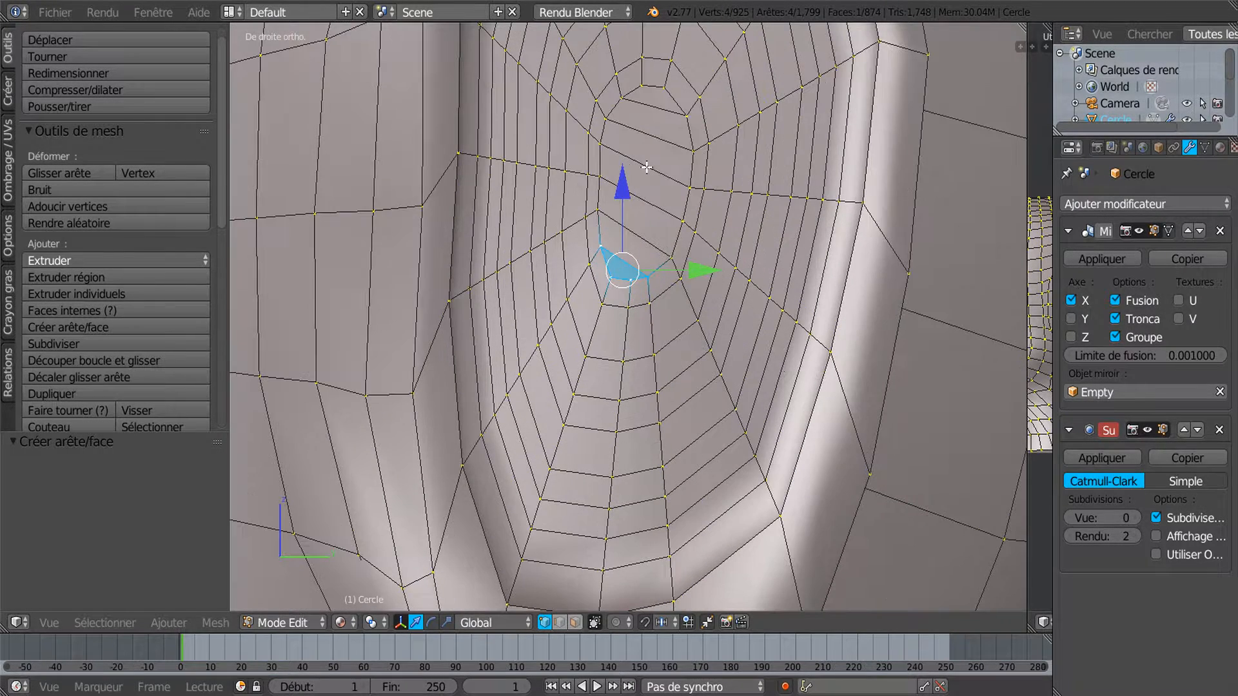
key(ctrl+r)
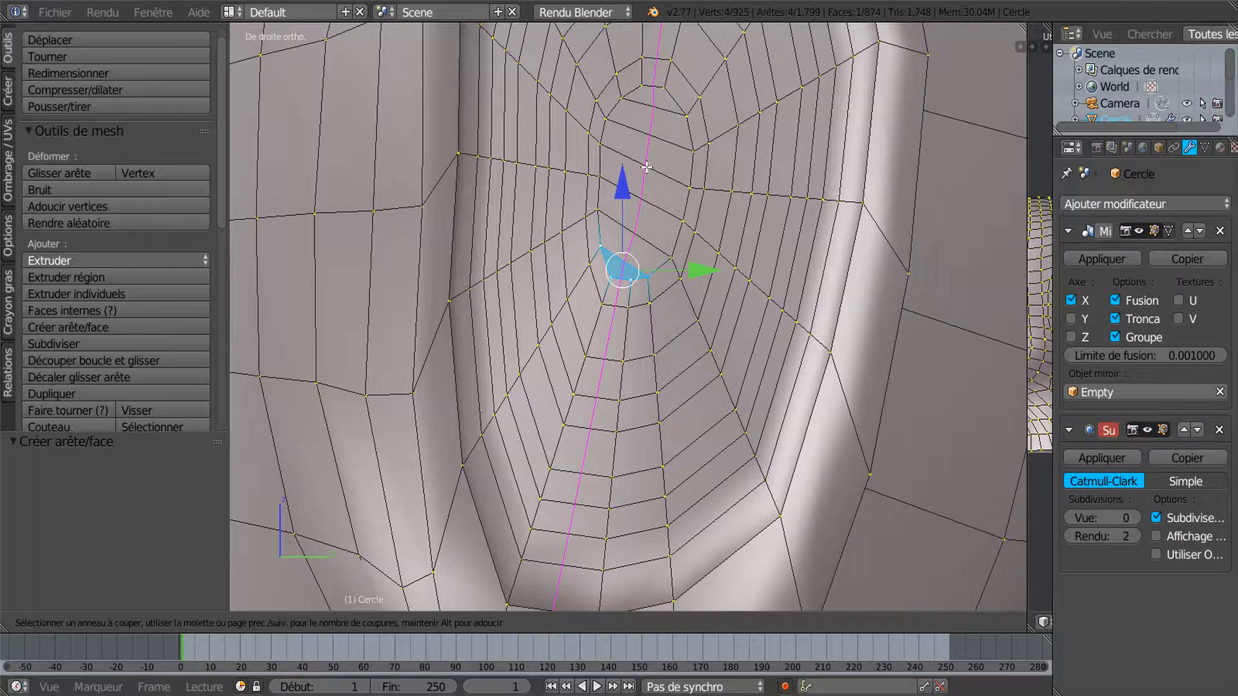
click(646, 168)
right_click(645, 187)
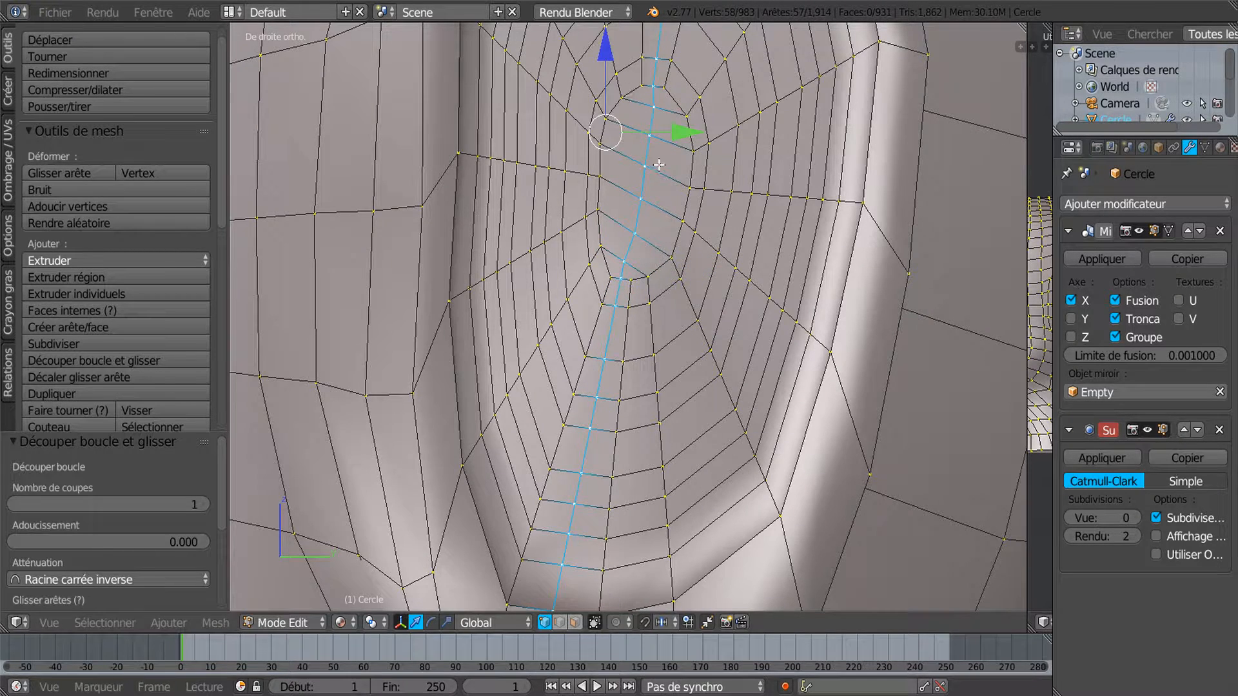
scroll(627, 253, down, 3)
scroll(638, 229, up, 2)
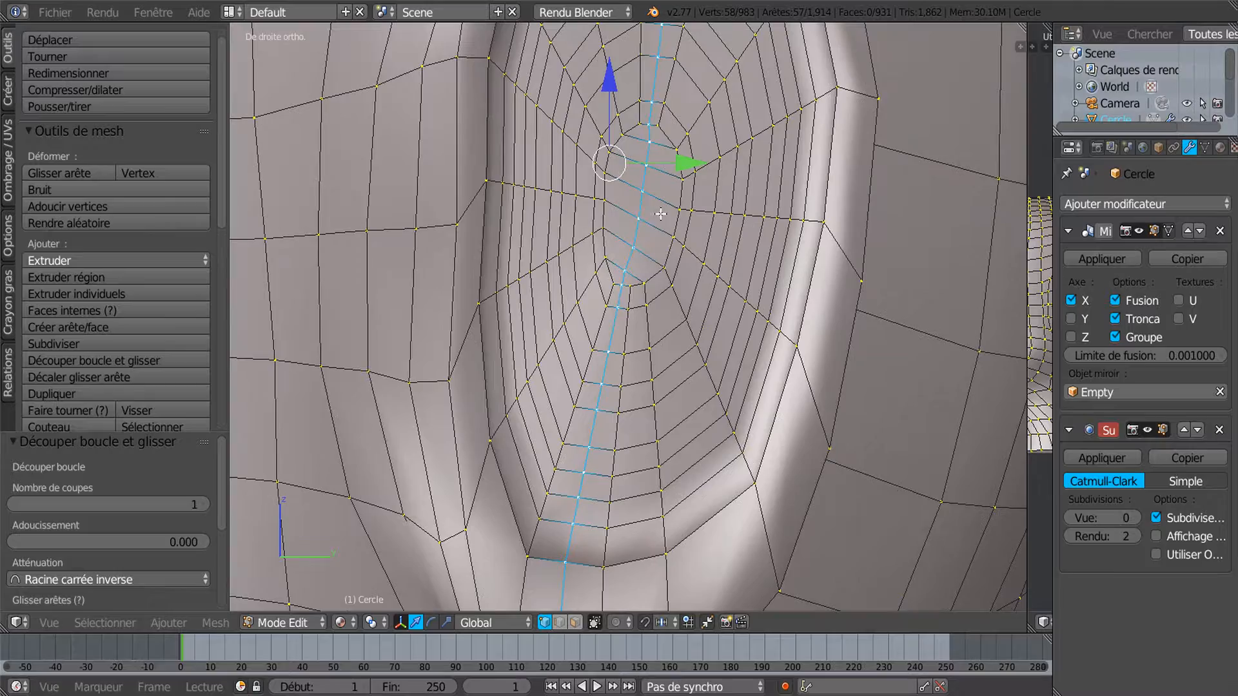
Enter sculpt mode and set the Subdivision Surface modifier's view level to 2
scroll(647, 268, down, 4)
middle_drag(646, 271, 615, 297)
key(ctrl+Tab)
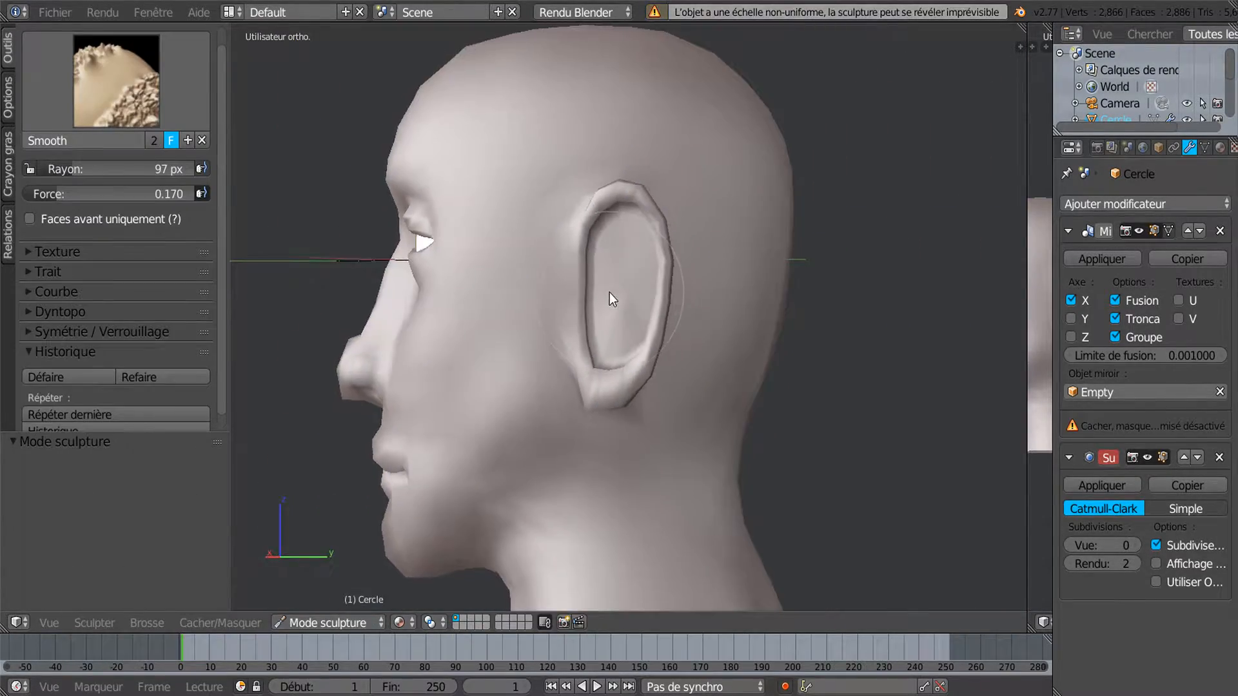
click(1134, 545)
click(1135, 546)
mouse_move(814, 414)
middle_down()
mouse_move(787, 414)
mouse_move(929, 417)
mouse_move(818, 423)
middle_up()
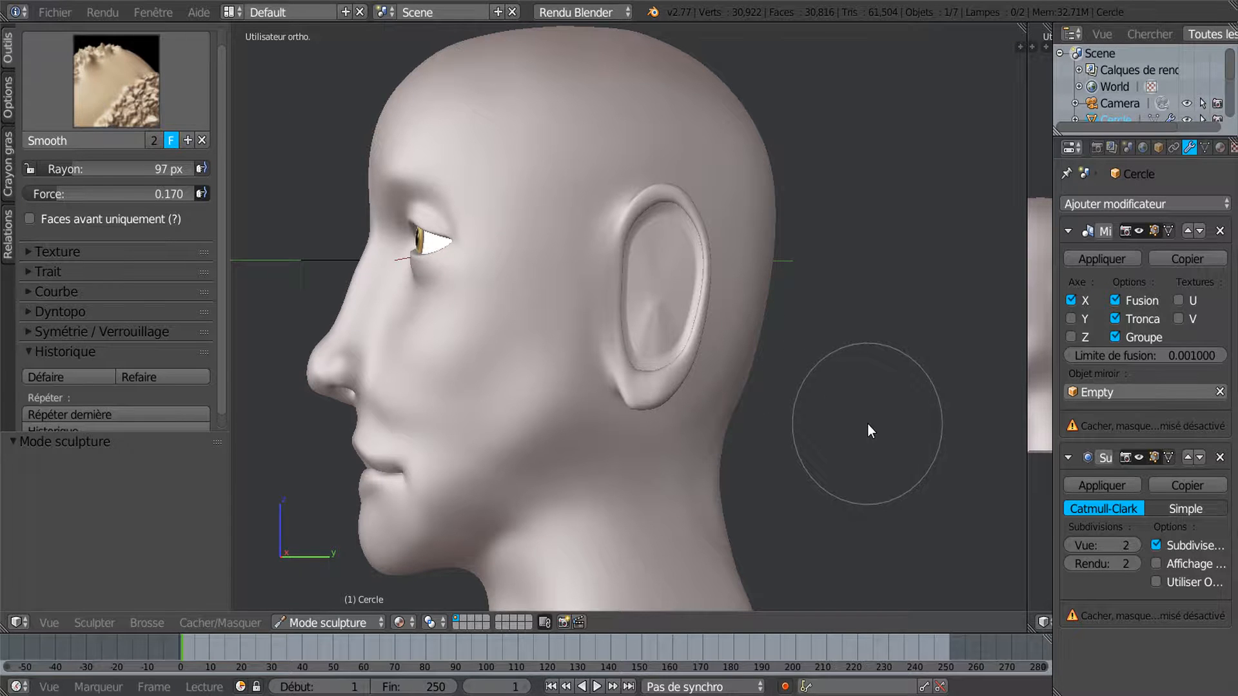
Set the Smooth brush radius to 55 px and smooth the pinched centre of the ear's interior from the right view
key(KP_1)
key(KP_3)
scroll(868, 423, up, 5)
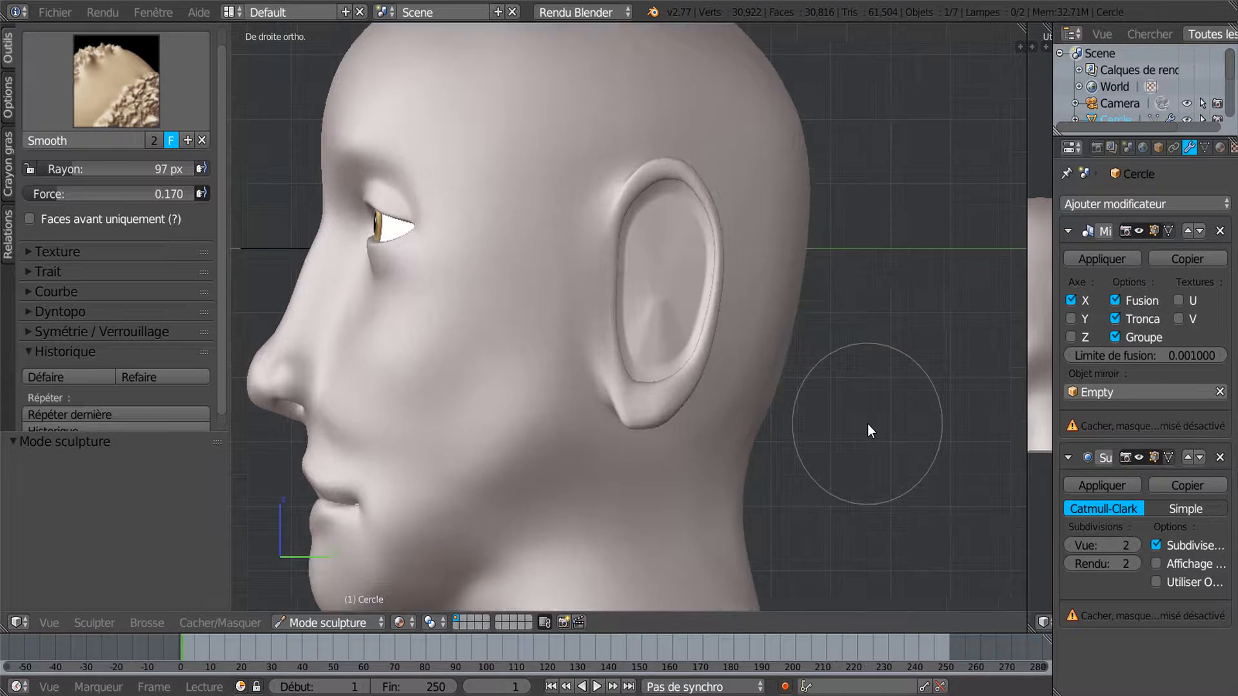
key(f)
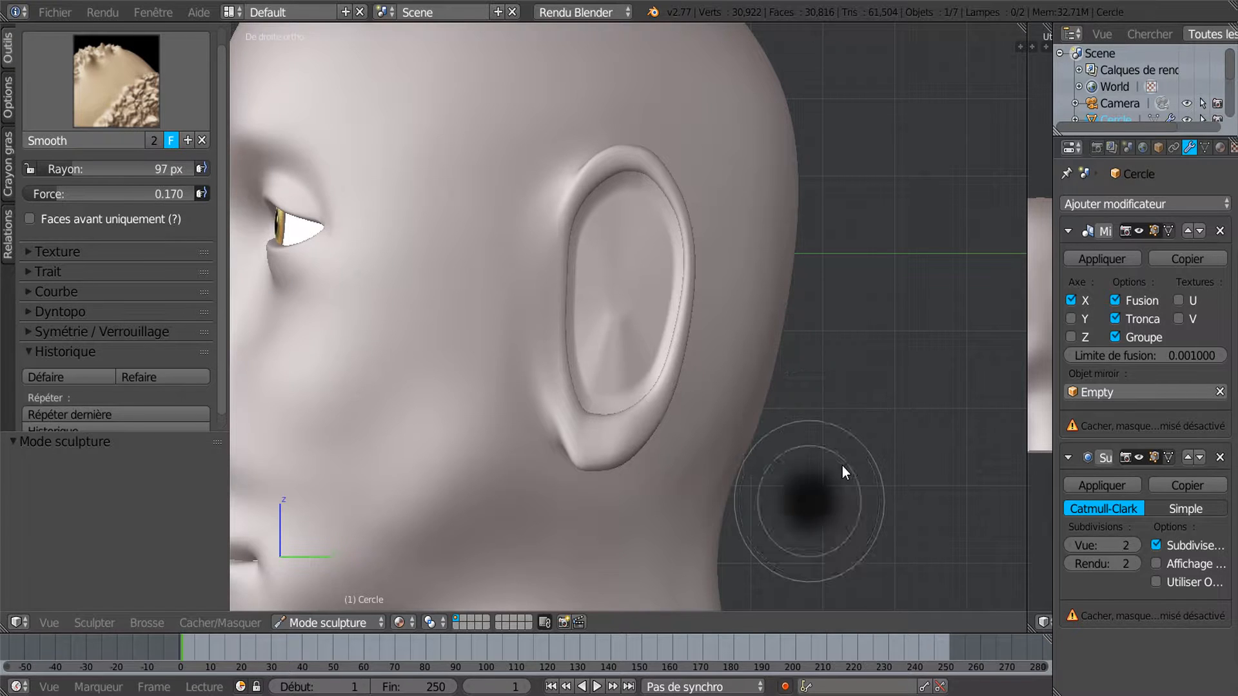
click(832, 478)
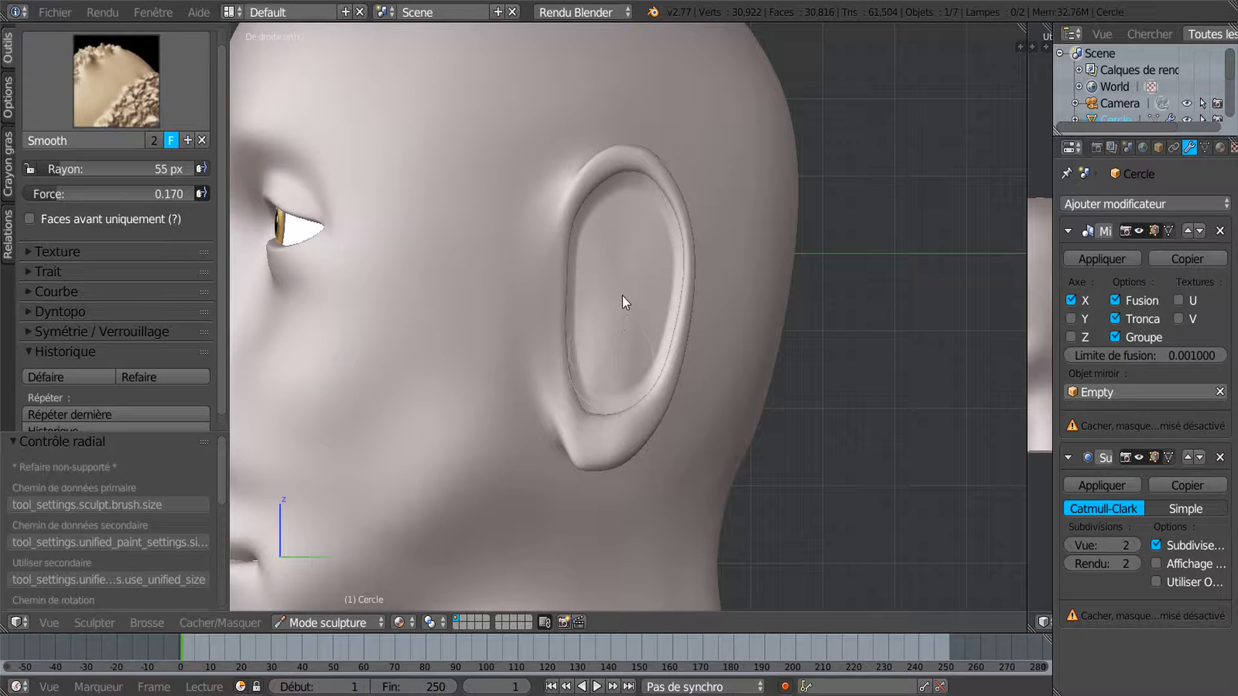
scroll(629, 319, down, 6)
middle_drag(669, 323, 644, 331)
Choose the Grab brush with a 63 px radius and reshape the front lower edge of the earlobe
click(206, 100)
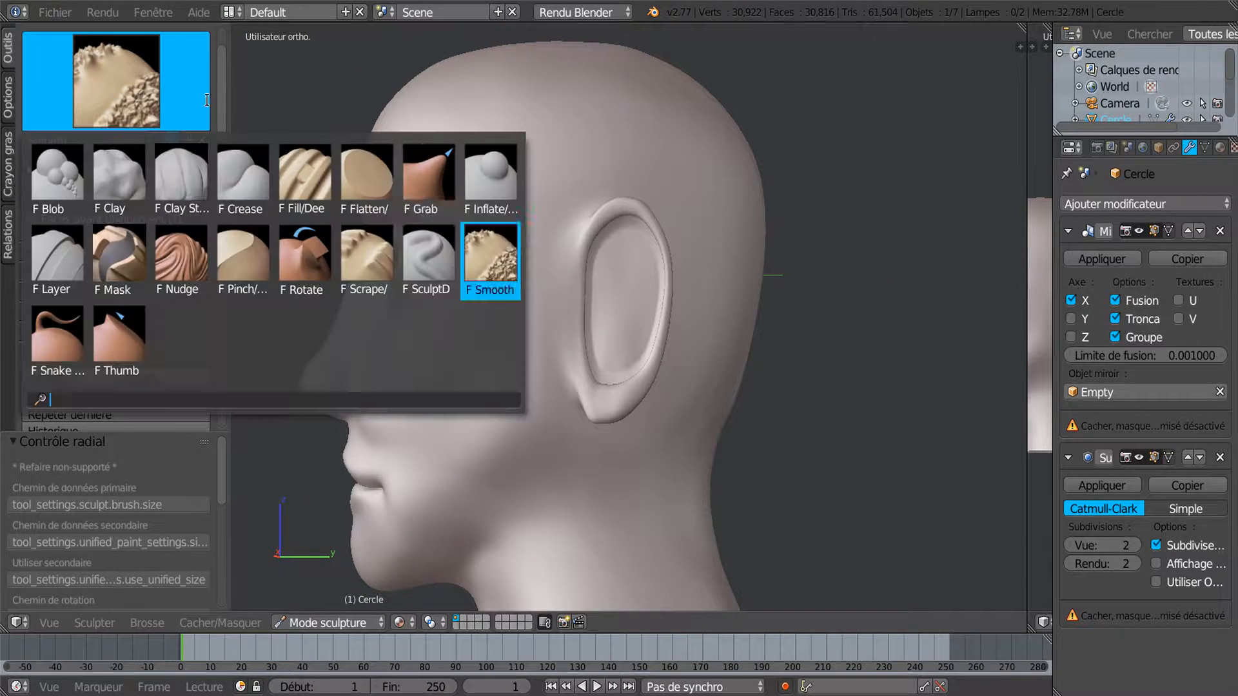
click(444, 207)
mouse_move(643, 438)
middle_down()
mouse_move(657, 374)
mouse_move(651, 474)
mouse_move(656, 436)
middle_up()
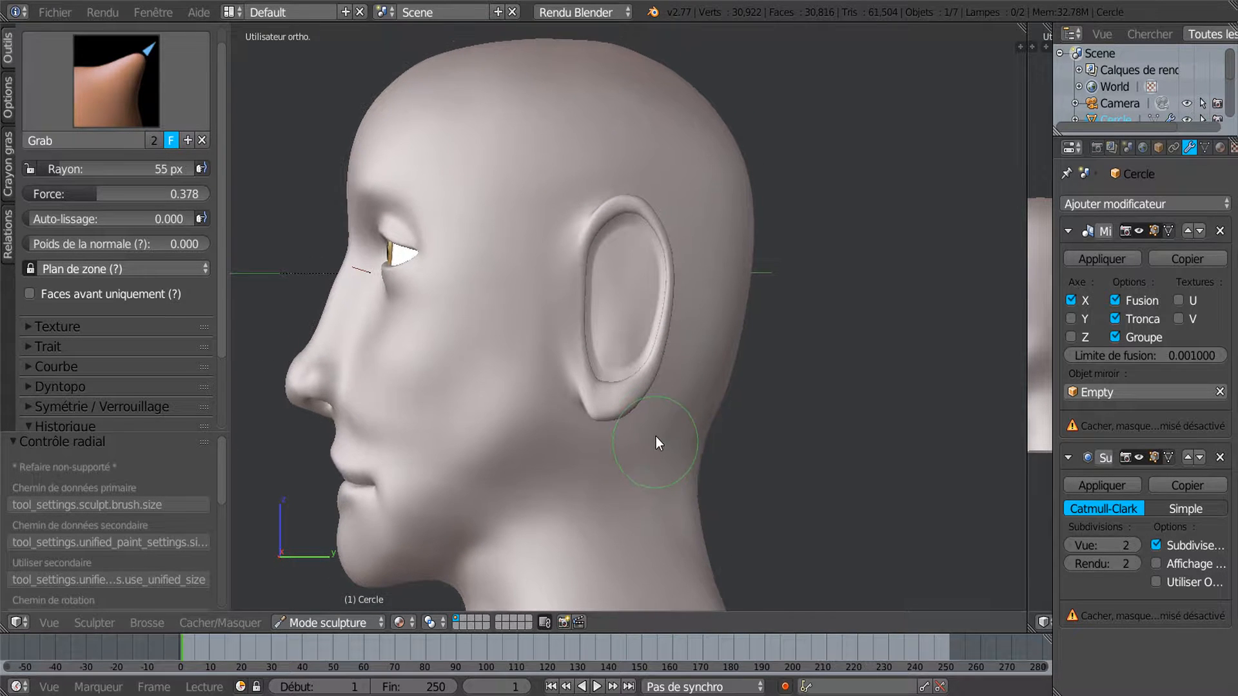
key(f)
click(651, 453)
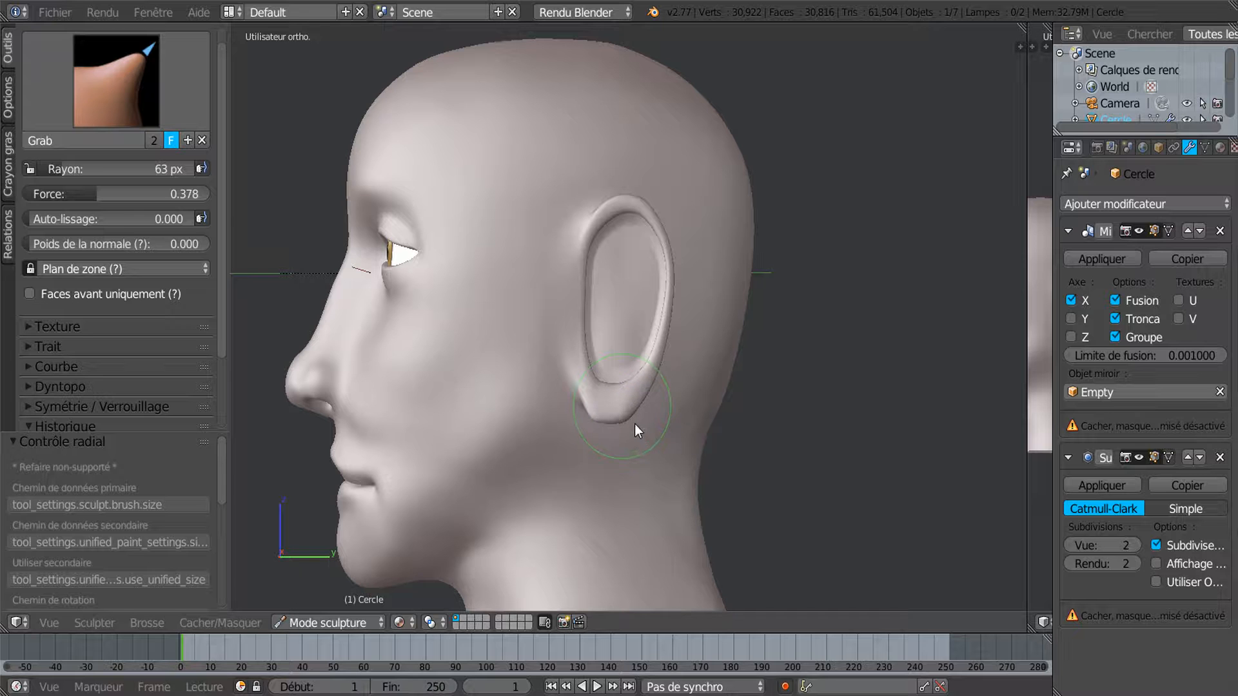
scroll(599, 439, up, 2)
drag(574, 467, 584, 445)
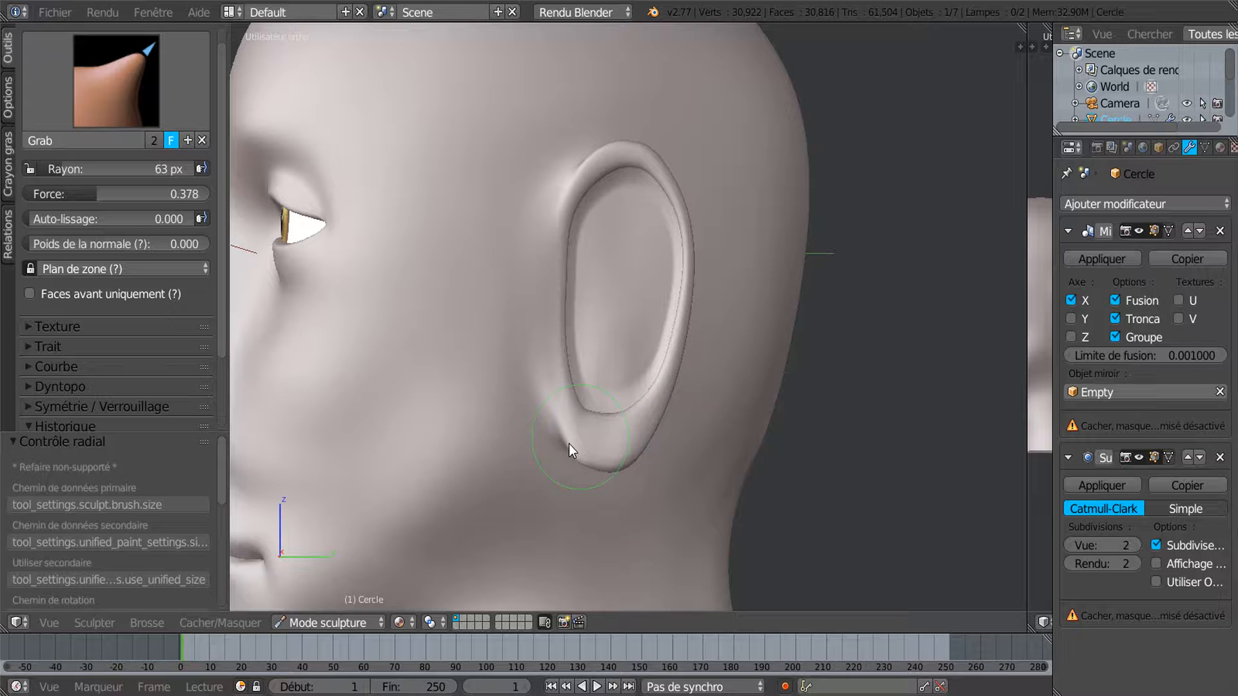
Set the Grab brush radius to 99 px and reshape the upper rim of the ear
scroll(568, 444, down, 5)
scroll(613, 402, up, 6)
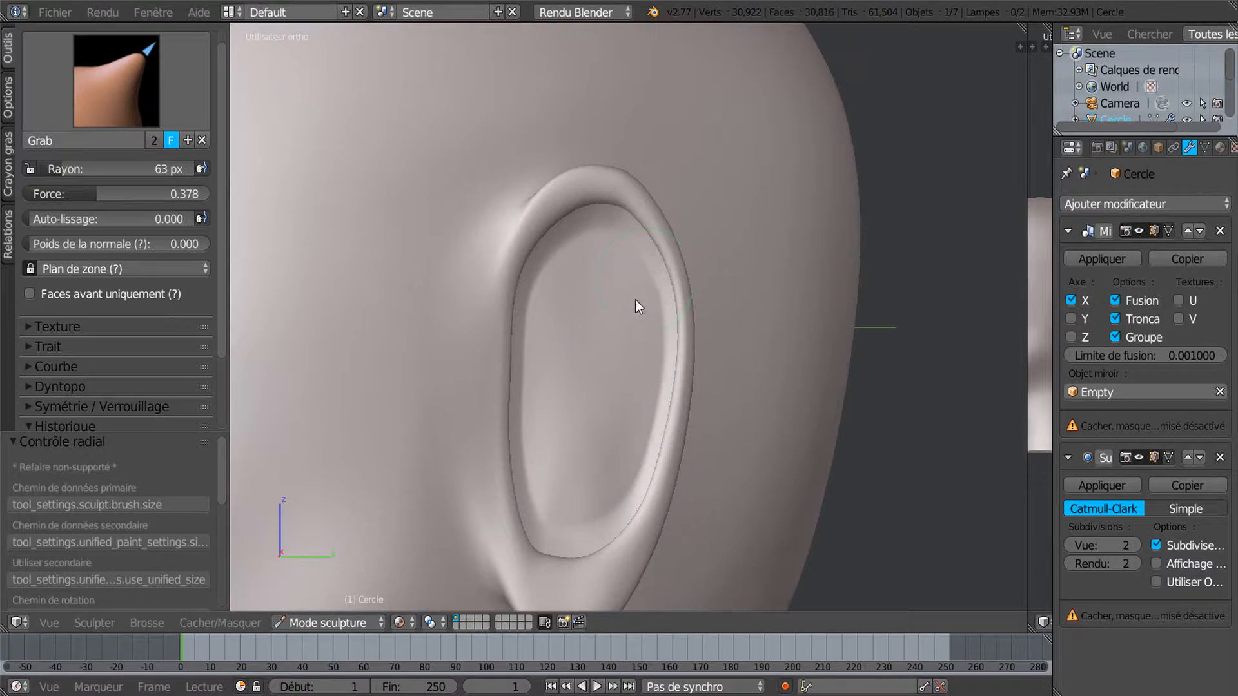
key(f)
click(714, 332)
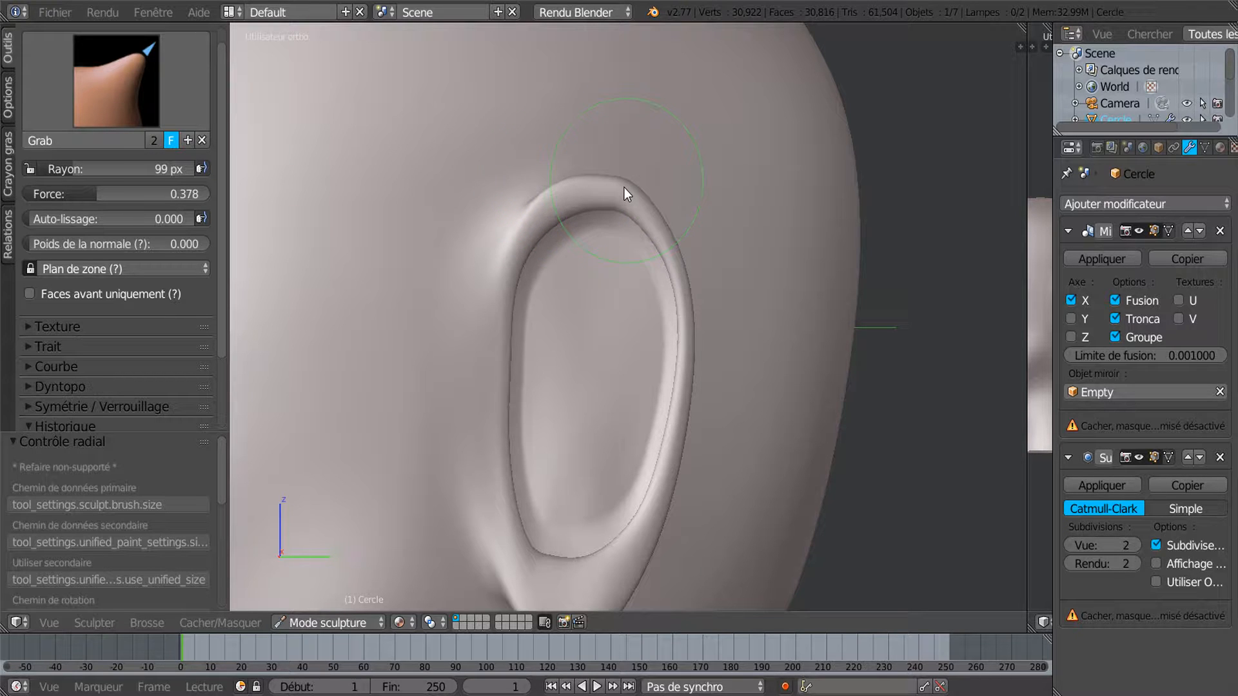
scroll(569, 380, down, 3)
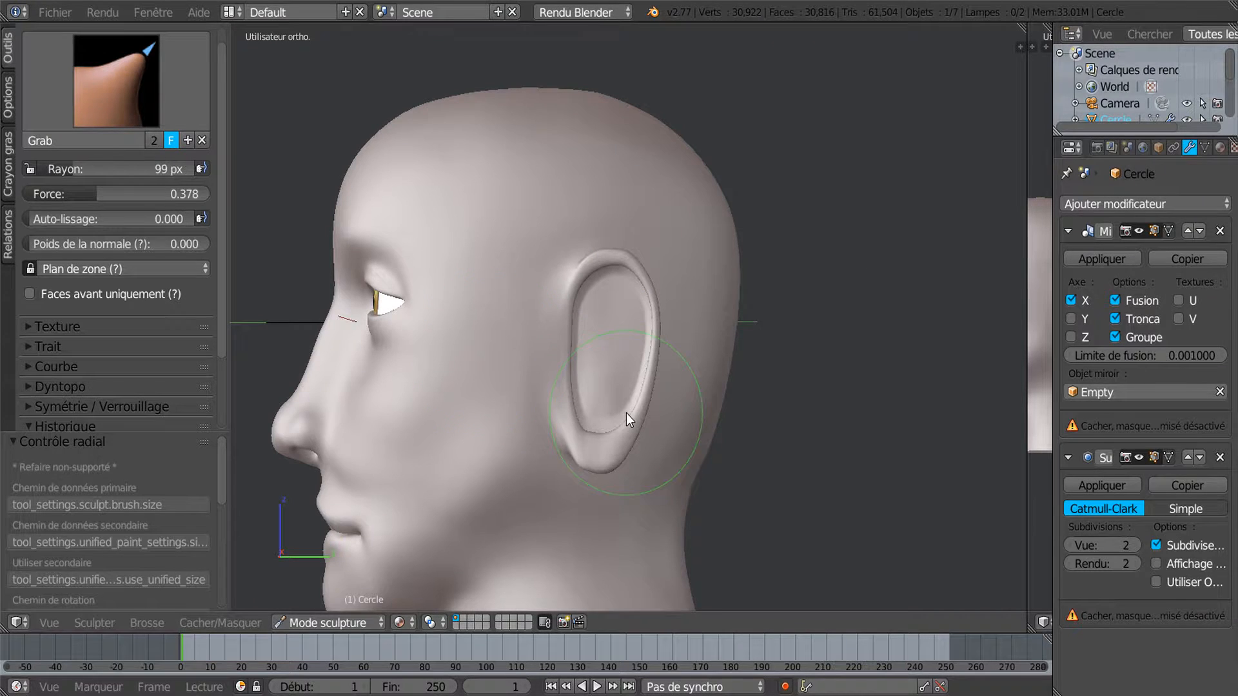
shift+middle_drag(625, 413, 635, 353)
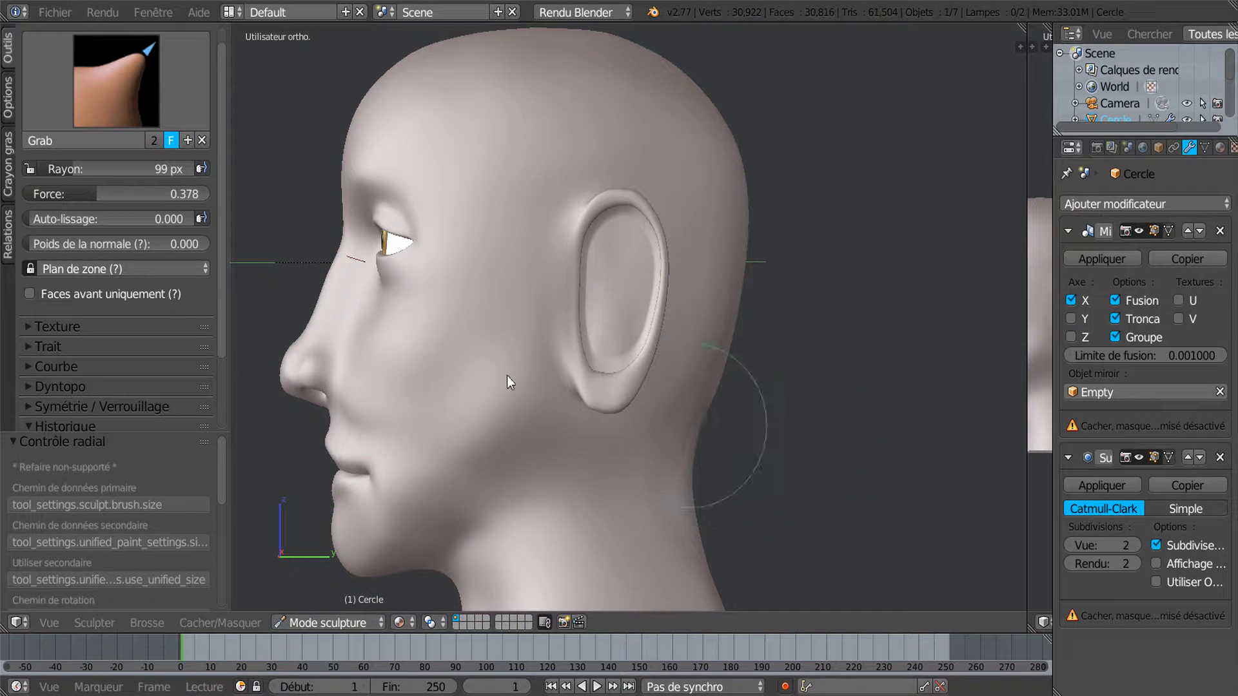
scroll(760, 394, down, 1)
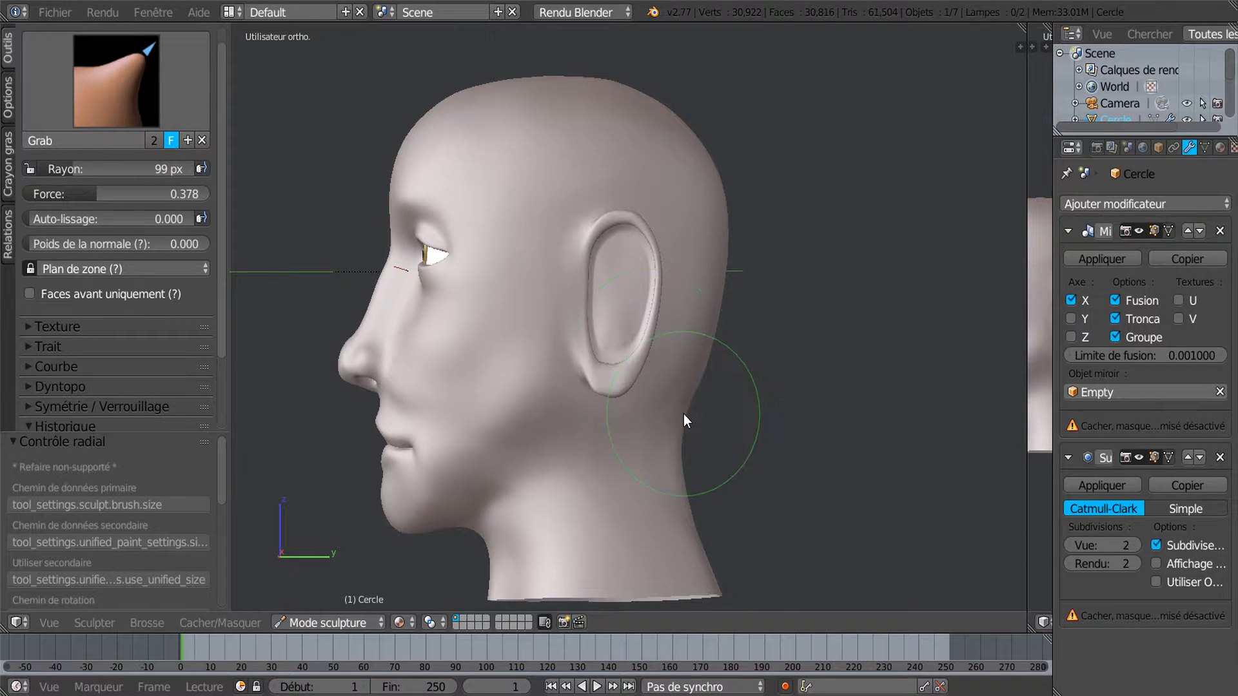
Examine the head mesh and ear topology in edit mode from the front and right views
key(Tab)
scroll(652, 314, up, 2)
mouse_move(521, 242)
middle_down()
mouse_move(524, 297)
mouse_move(524, 244)
middle_up()
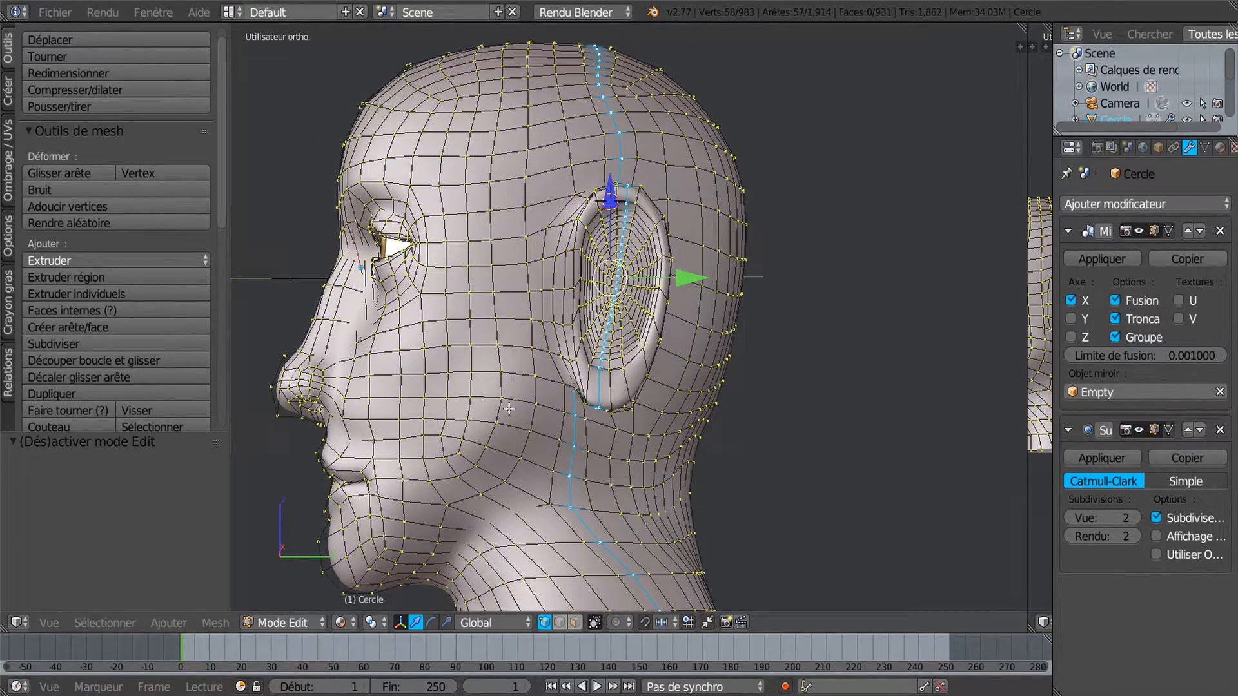
key(KP_1)
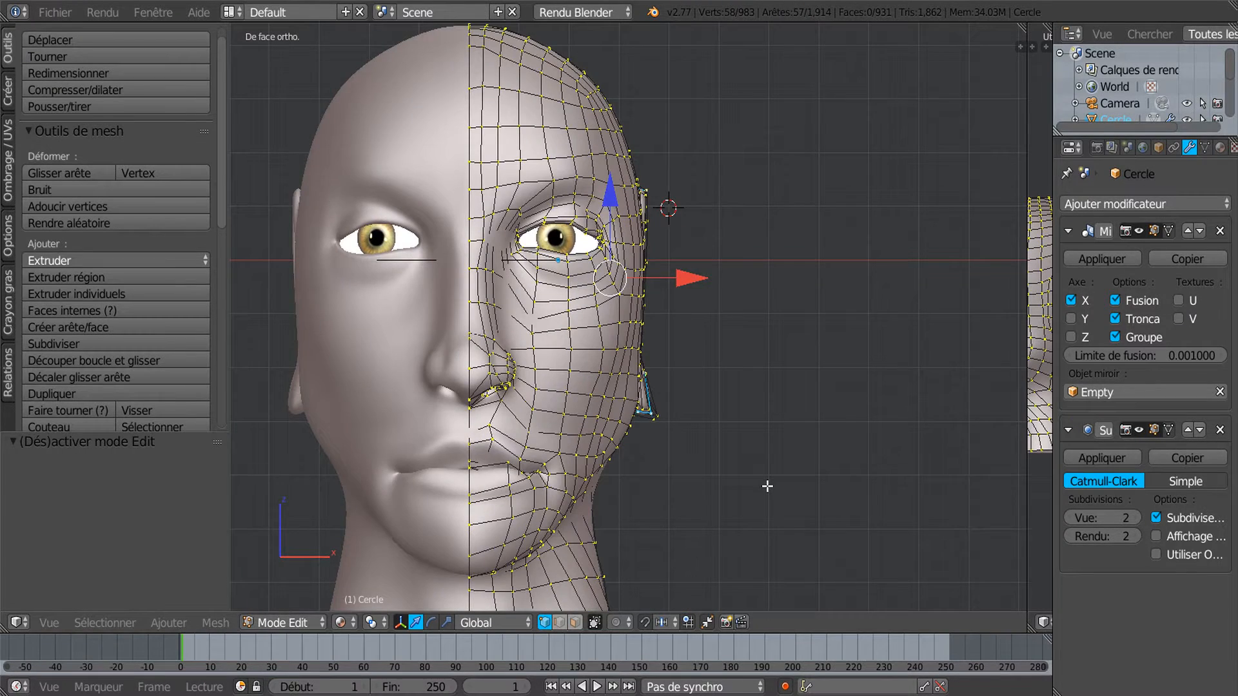
key(KP_3)
key(Tab)
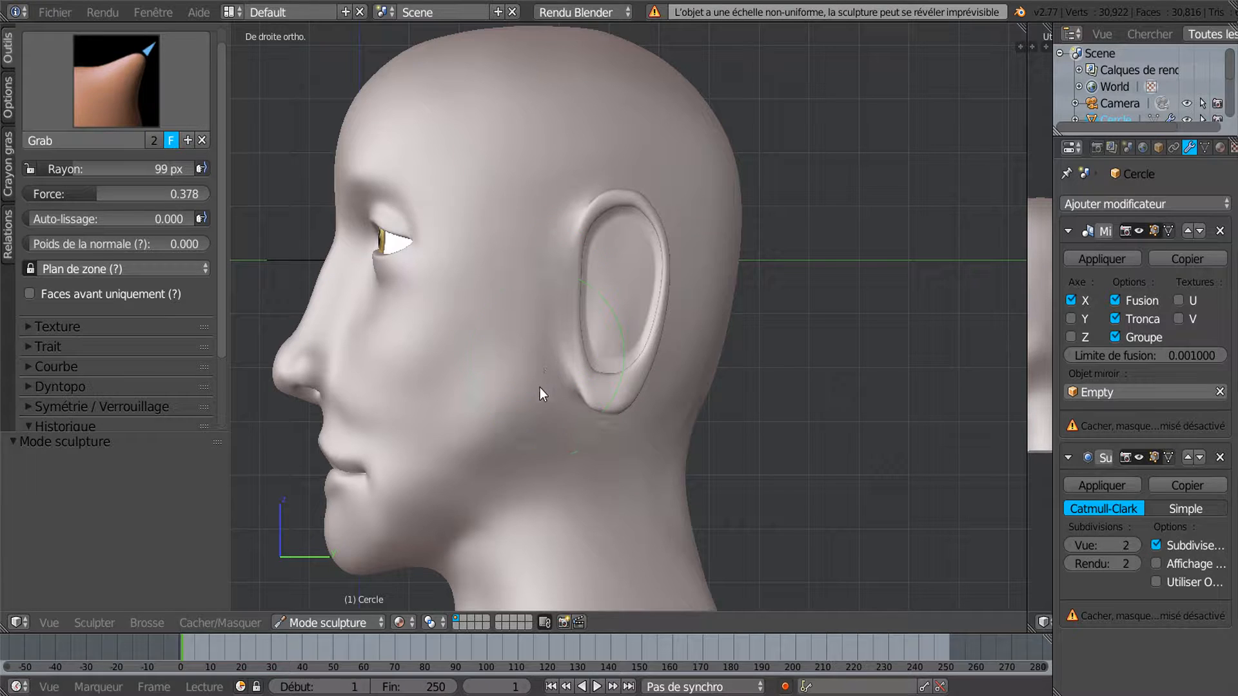
scroll(512, 414, down, 1)
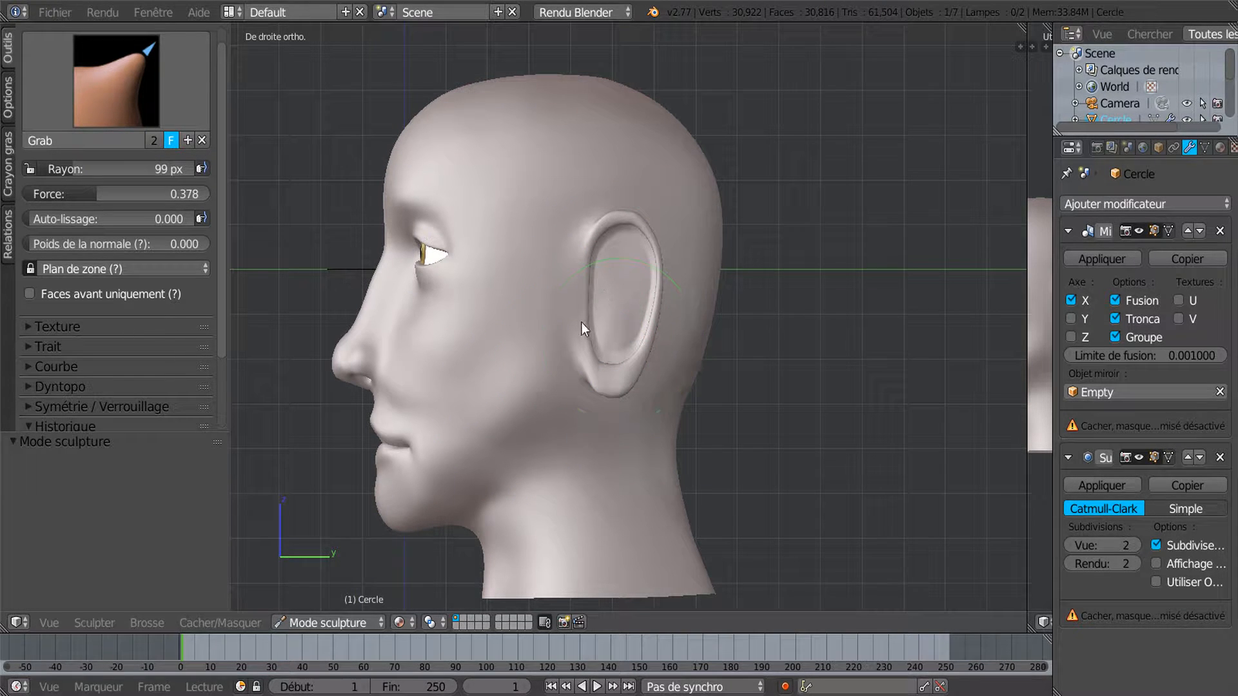
Enter edit mode in wireframe display and deselect all of the head's vertices
key(Tab)
key(Tab)
key(Tab)
key(z)
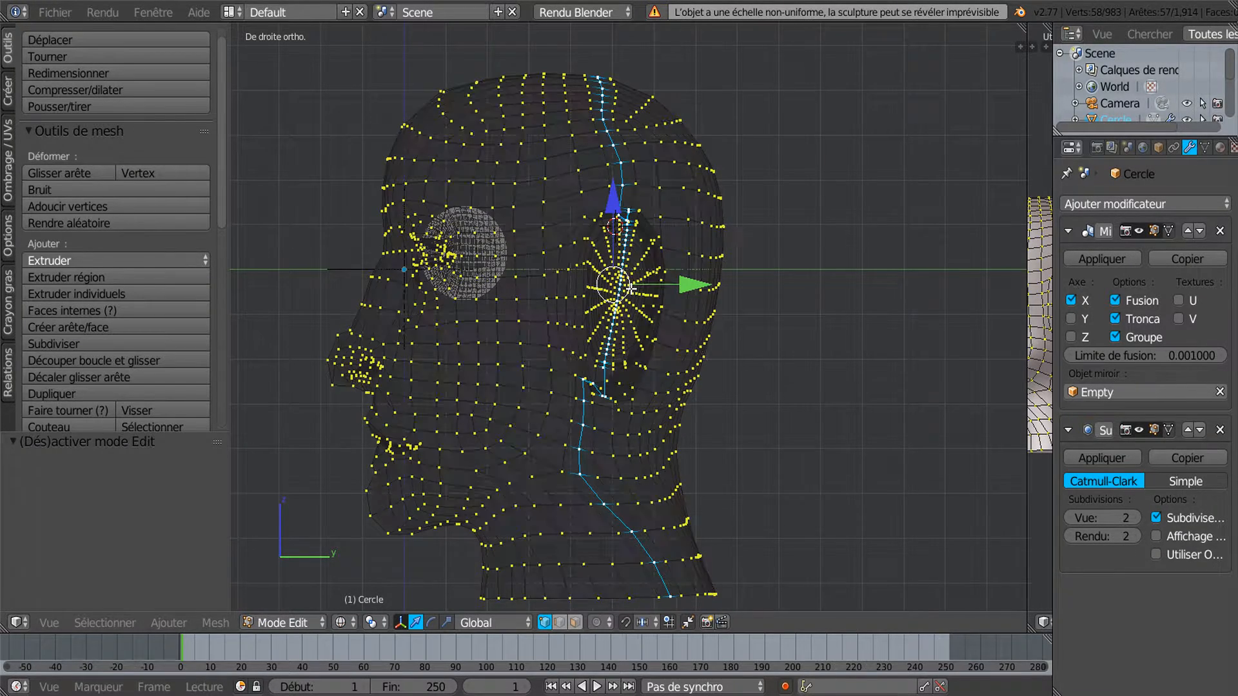
middle_drag(632, 290, 616, 325)
key(z)
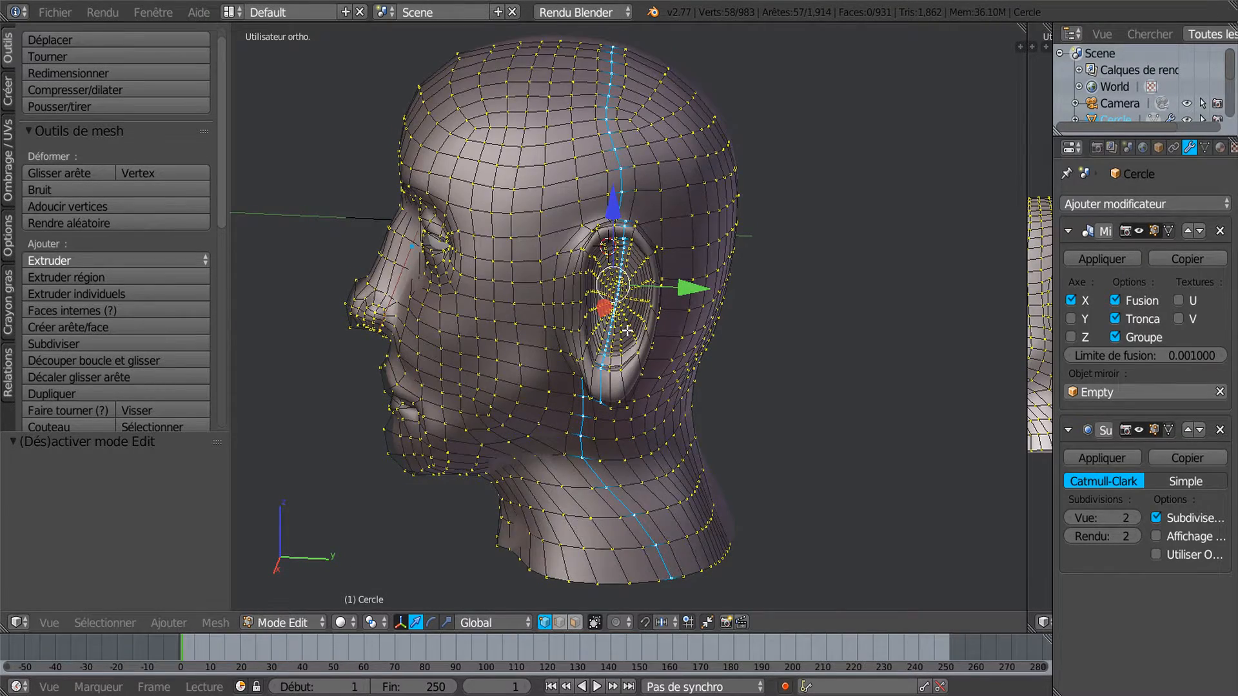
key(z)
key(a)
key(a)
key(a)
middle_drag(628, 331, 629, 387)
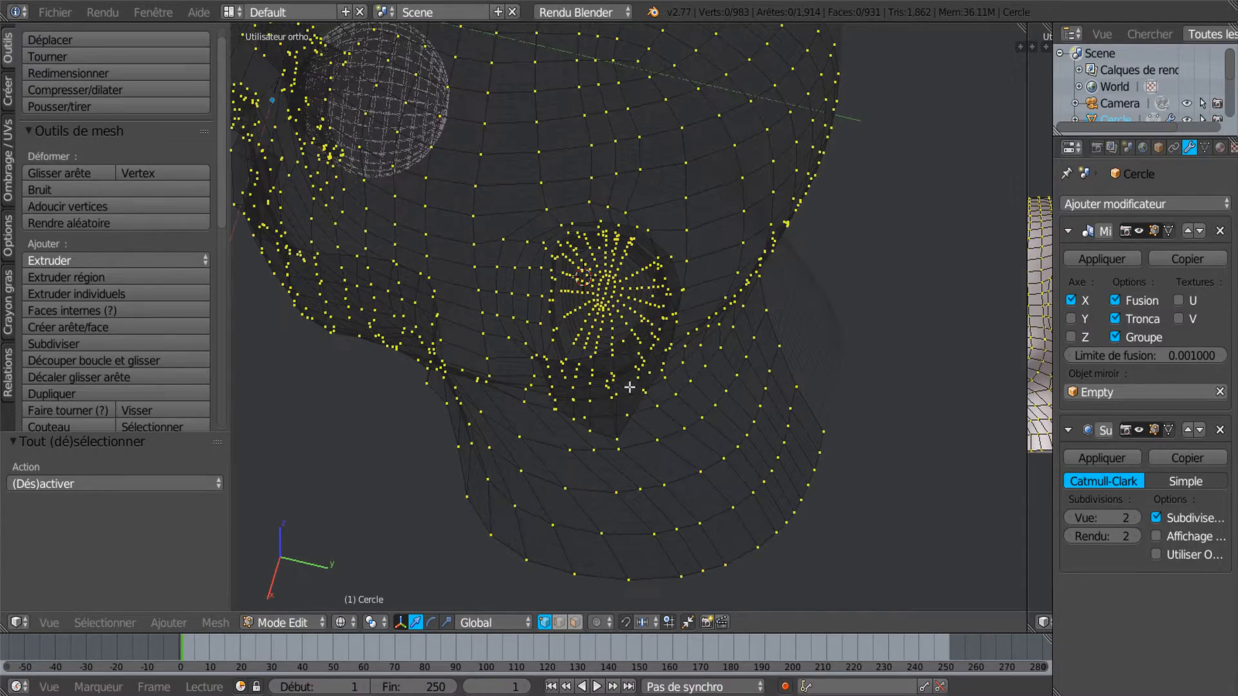
Circle-select all vertices of the ear in wireframe and return the viewport to solid shading
mouse_move(645, 293)
middle_down()
mouse_move(662, 305)
mouse_move(672, 250)
middle_up()
key(c)
mouse_move(624, 209)
mouse_down()
mouse_move(580, 155)
mouse_move(641, 161)
mouse_move(670, 309)
mouse_move(644, 393)
mouse_move(606, 424)
mouse_move(567, 387)
mouse_move(580, 212)
mouse_move(570, 322)
mouse_move(581, 193)
mouse_move(619, 181)
mouse_move(599, 194)
mouse_move(566, 304)
mouse_move(574, 215)
mouse_up()
right_click(617, 343)
key(z)
mouse_move(617, 343)
middle_down()
mouse_move(640, 406)
mouse_move(633, 468)
middle_up()
scroll(619, 416, up, 4)
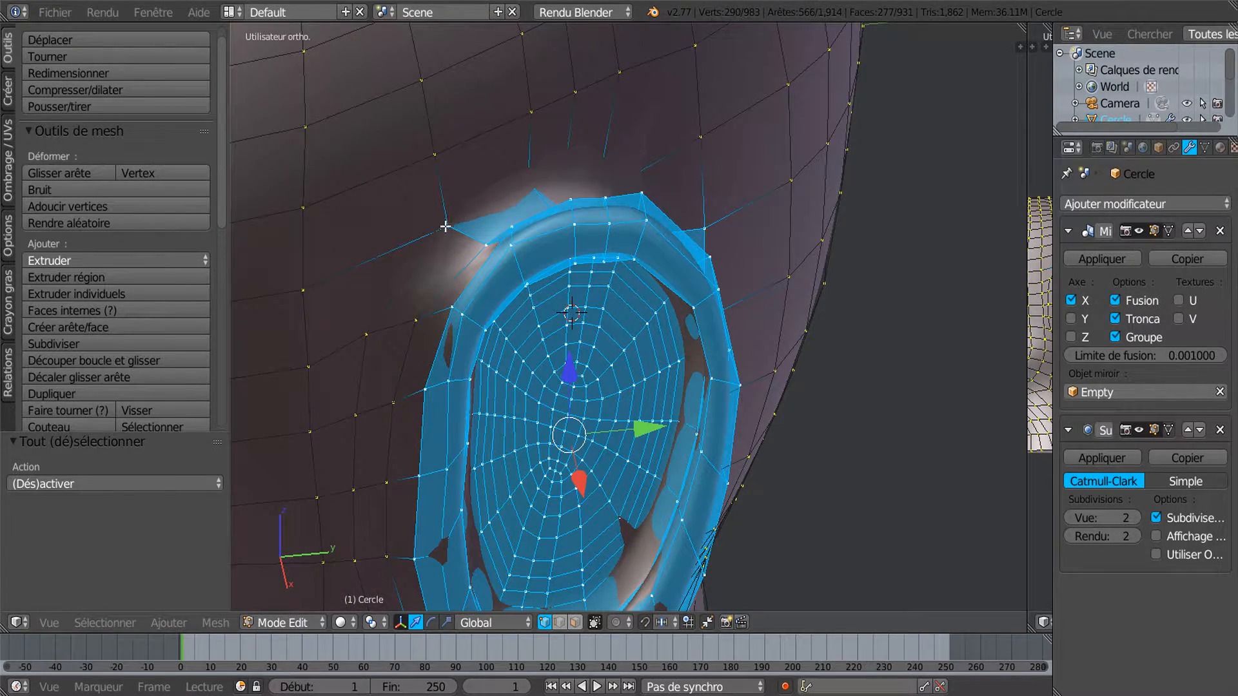
Change the viewport shading and deselect the two stray head vertices above the ear's front upper edge
click(339, 622)
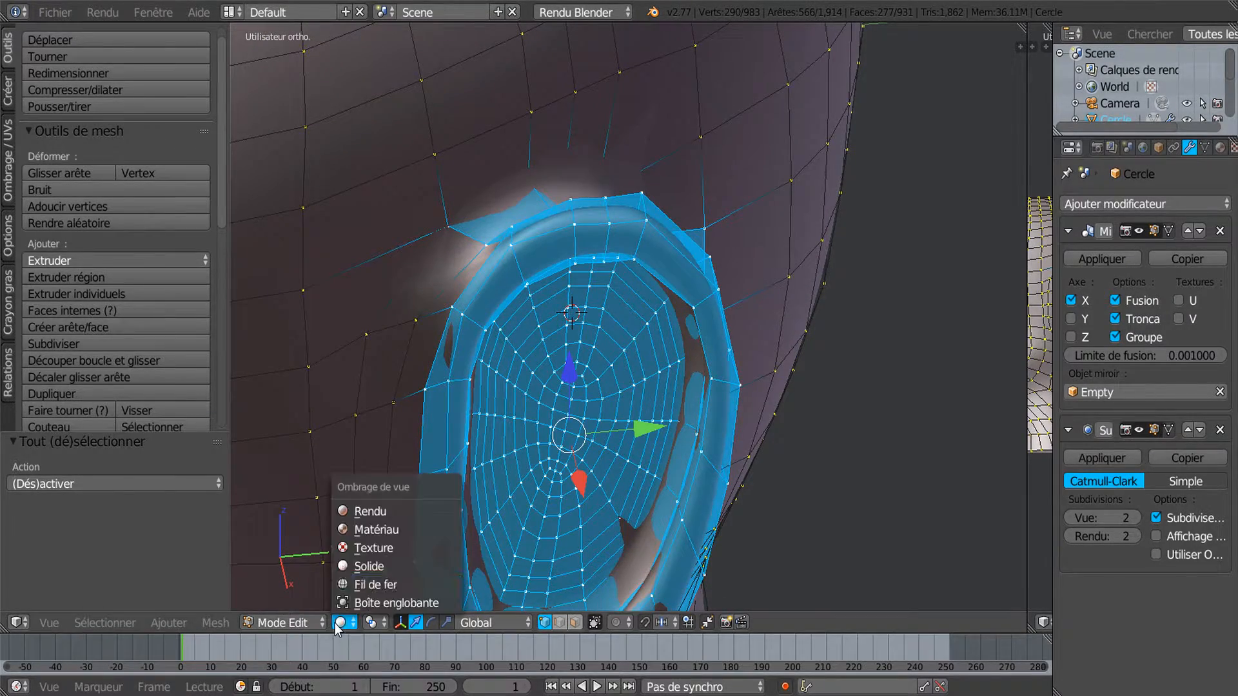
click(356, 512)
shift+right_click(456, 226)
shift+right_click(532, 189)
middle_drag(830, 354, 733, 360)
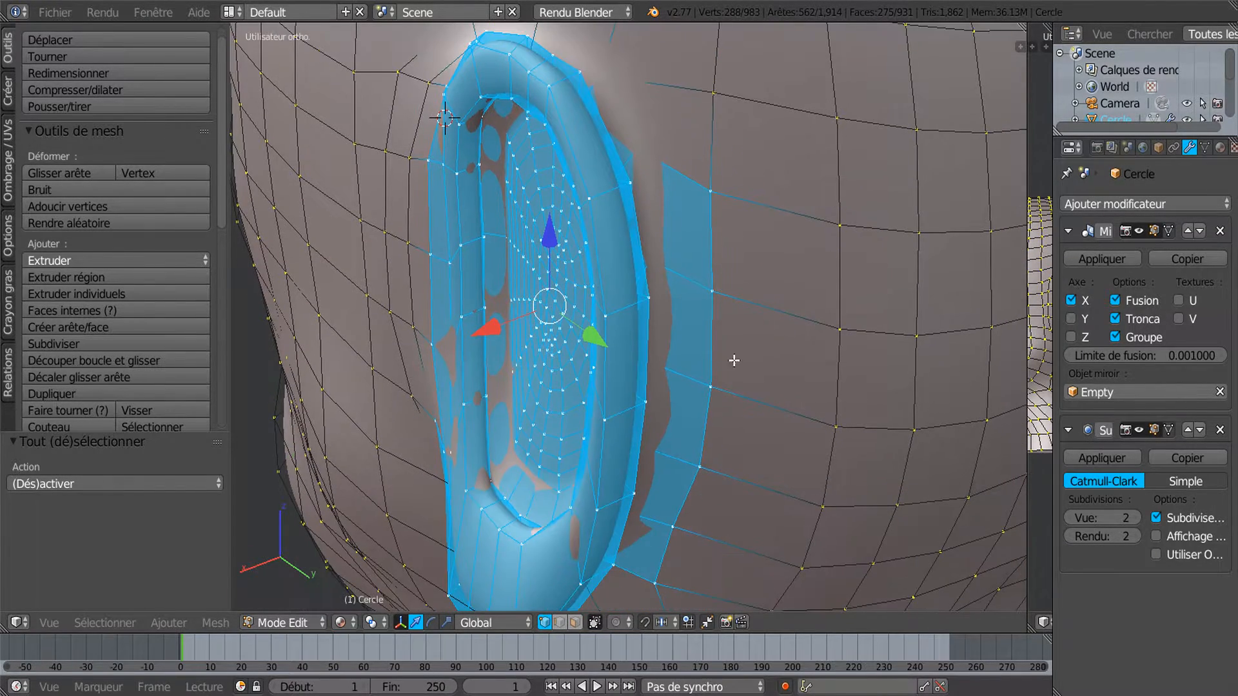
Circle-deselect the stray head vertices behind the ear and check the selection in wireframe around the earlobe
key(c)
middle_drag(698, 498, 676, 575)
right_click(719, 502)
mouse_move(724, 478)
middle_down()
mouse_move(677, 451)
mouse_move(687, 361)
mouse_move(890, 312)
mouse_move(901, 320)
middle_up()
key(z)
mouse_move(805, 346)
middle_down()
mouse_move(781, 378)
mouse_move(774, 369)
mouse_move(798, 350)
mouse_move(748, 337)
middle_up()
scroll(491, 344, up, 1)
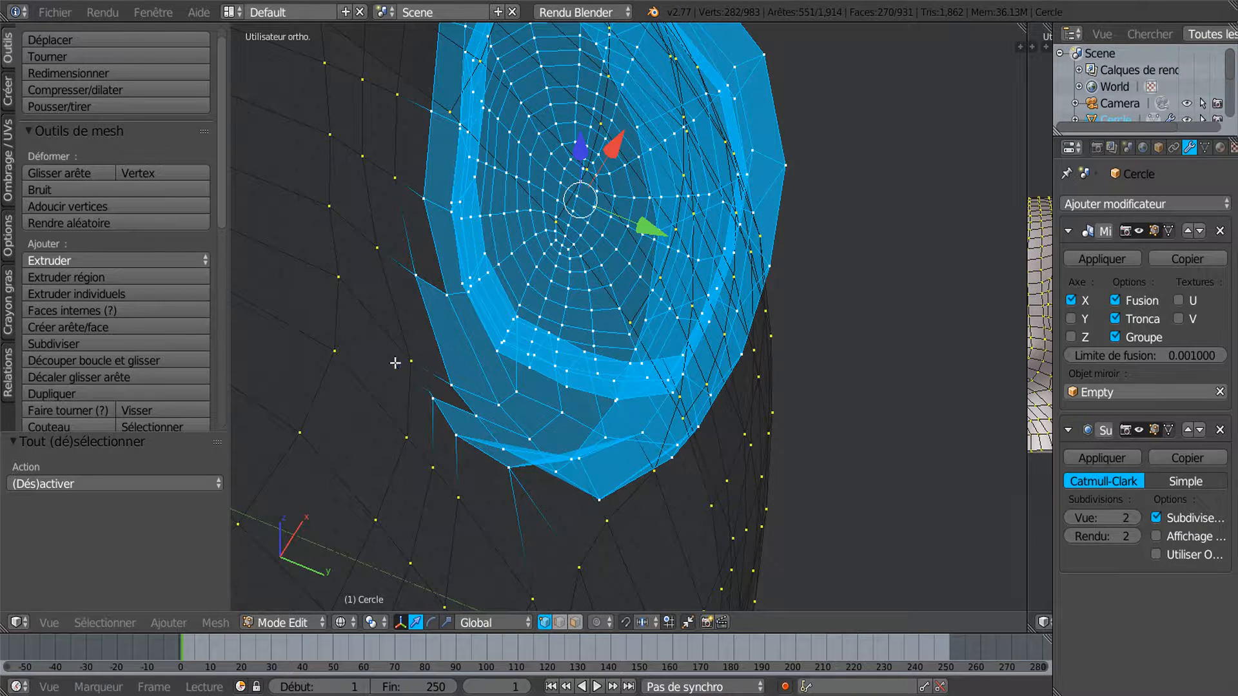
Set the Subdivision Surface modifier's view level to 0 and display the mesh in solid shading
key(z)
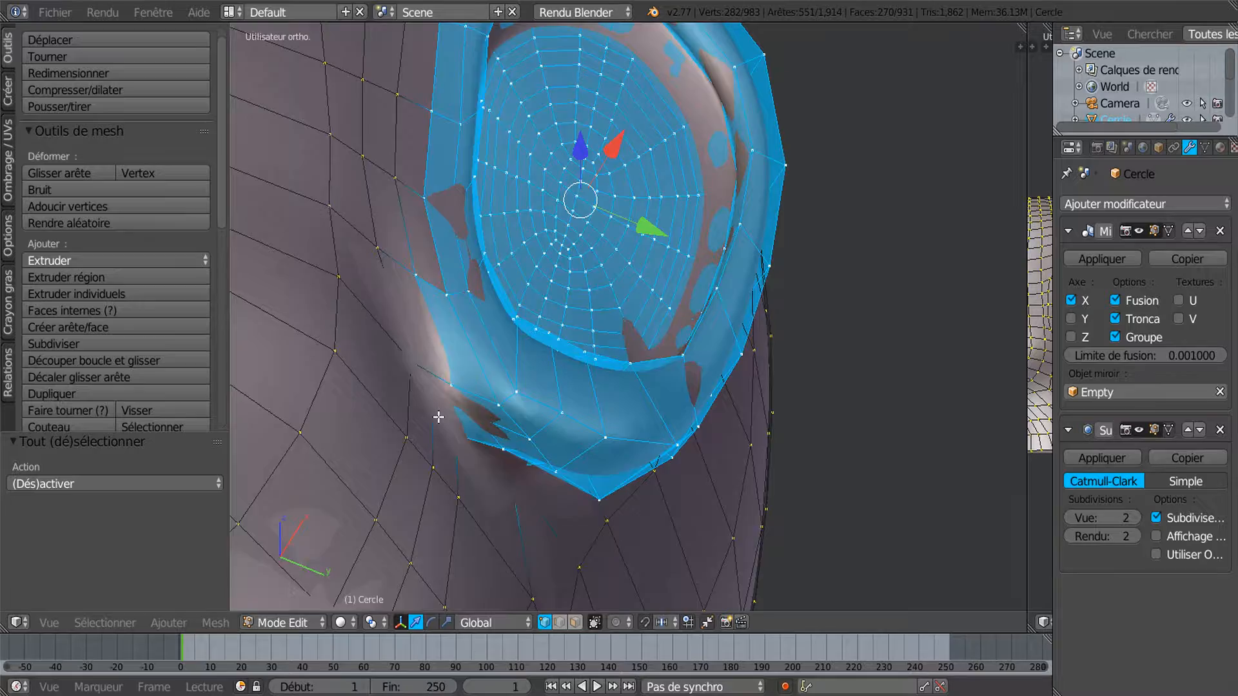
key(z)
click(1069, 517)
click(1068, 517)
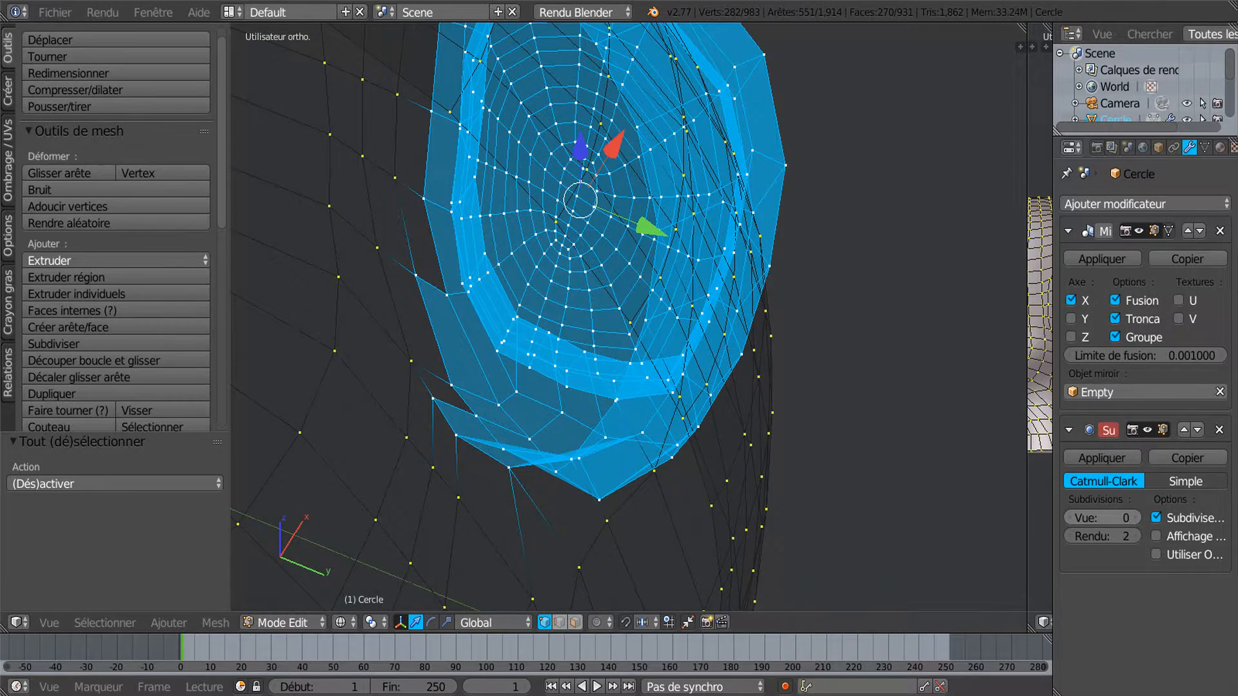
key(z)
mouse_move(807, 501)
middle_down()
mouse_move(777, 476)
mouse_move(795, 513)
middle_up()
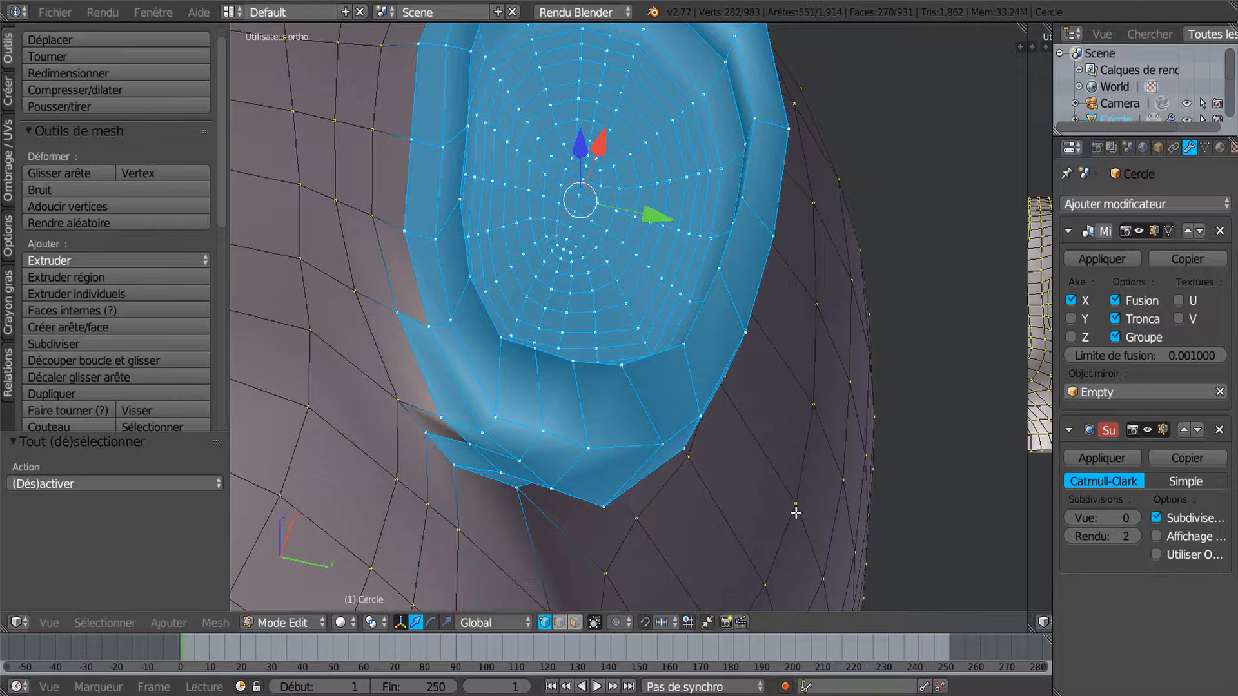
Add the head vertices along the lower front edge of the ear to the selection
shift+right_click(392, 392)
shift+right_click(363, 305)
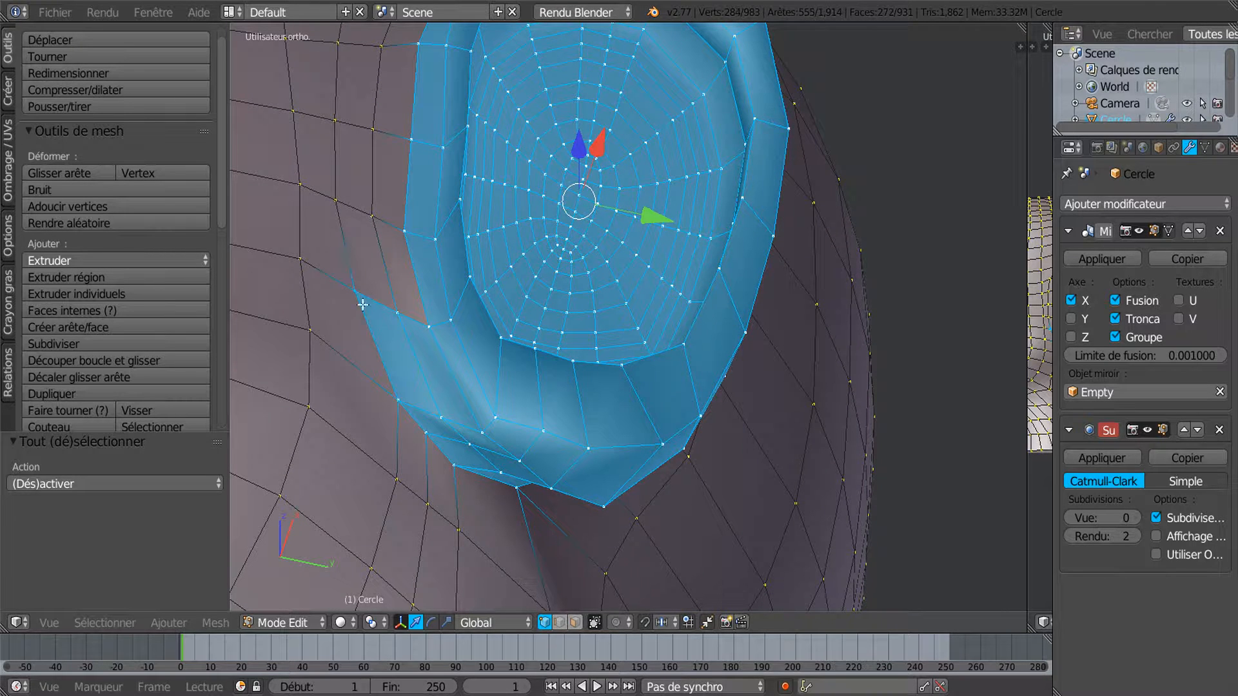
shift+right_click(369, 220)
shift+right_click(342, 204)
Extend the selection with the head vertices along the ear's middle and upper front edge and just above it
shift+middle_drag(401, 271, 497, 458)
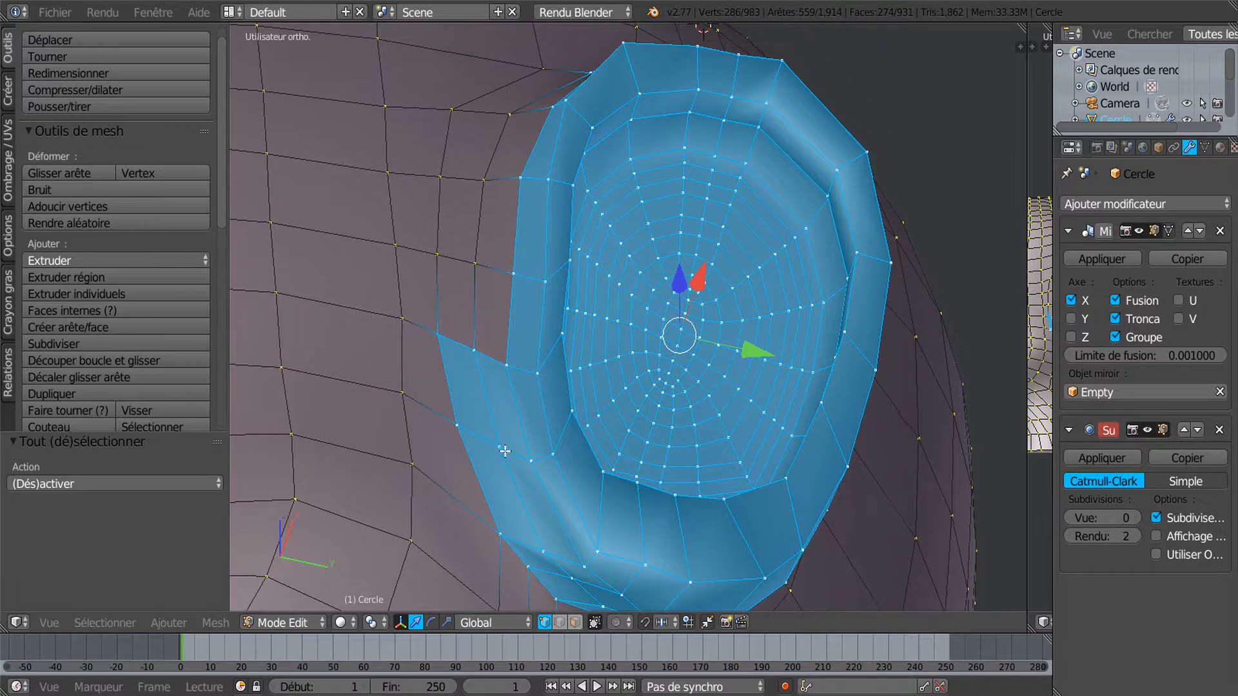
shift+right_click(463, 277)
shift+right_click(429, 240)
shift+right_click(435, 184)
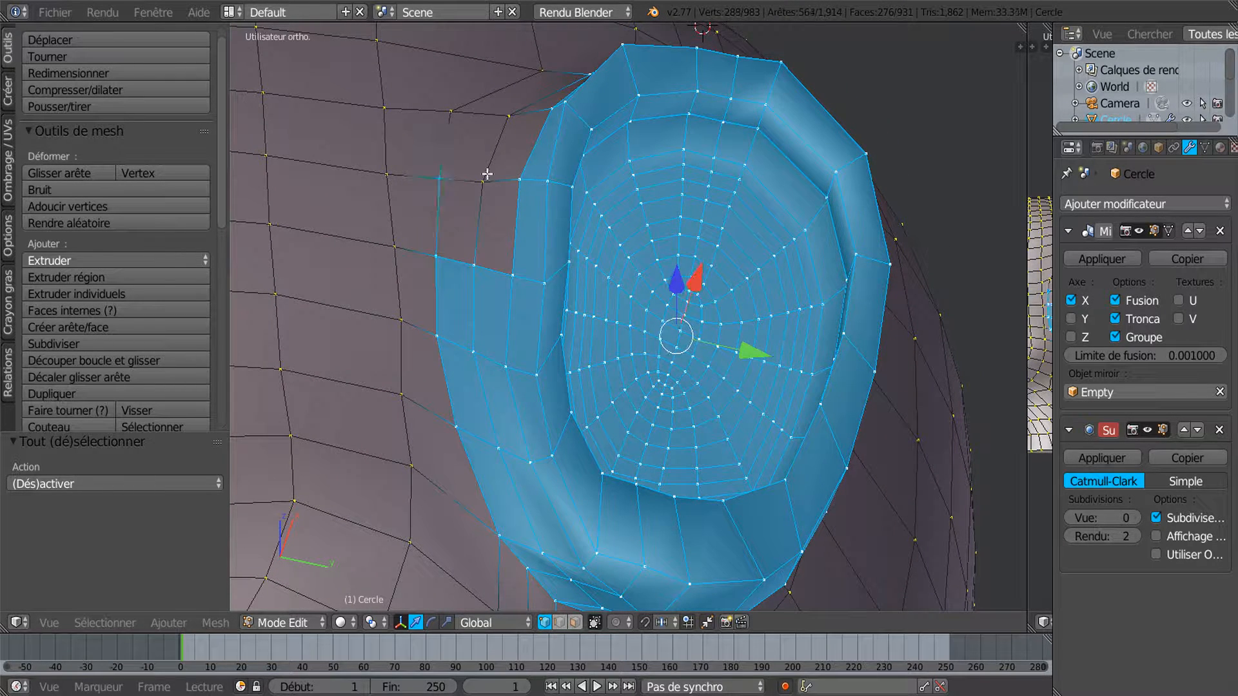
shift+right_click(485, 178)
shift+right_click(496, 110)
shift+right_click(471, 114)
middle_drag(561, 141, 519, 434)
shift+right_click(559, 298)
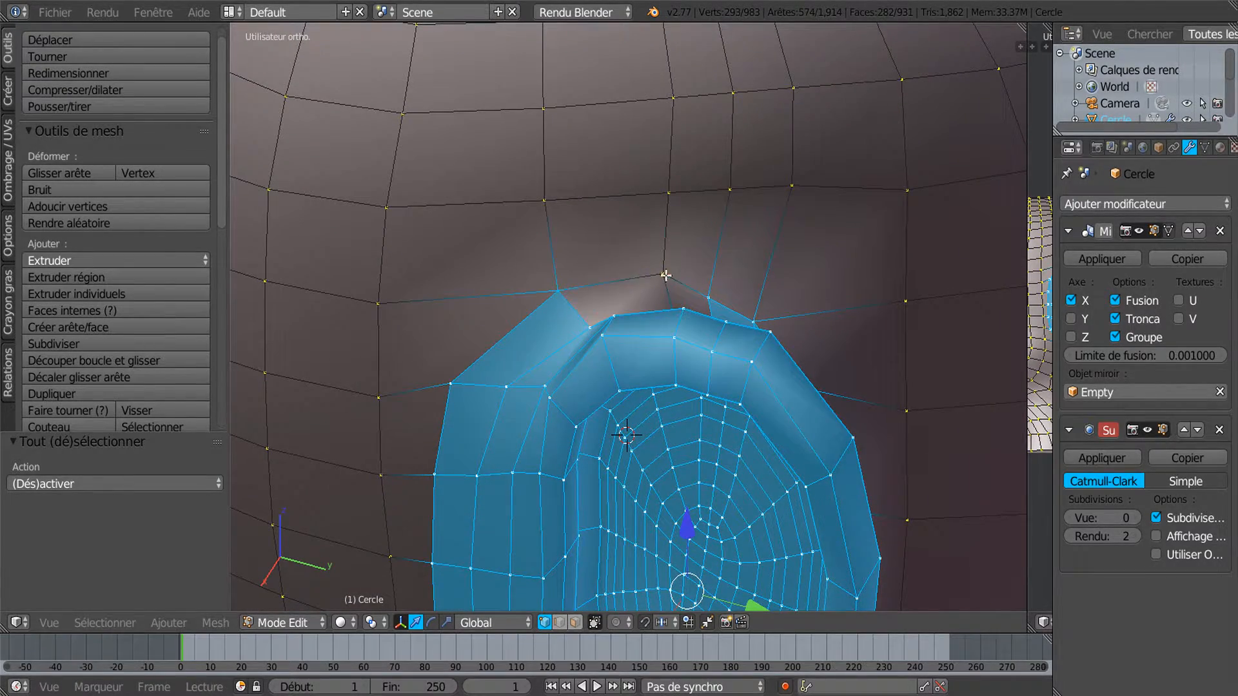
shift+right_click(666, 275)
Add the next vertical column of cheek vertices in front of the ear, from earlobe height to its top
scroll(661, 400, down, 3)
shift+middle_drag(599, 553, 681, 272)
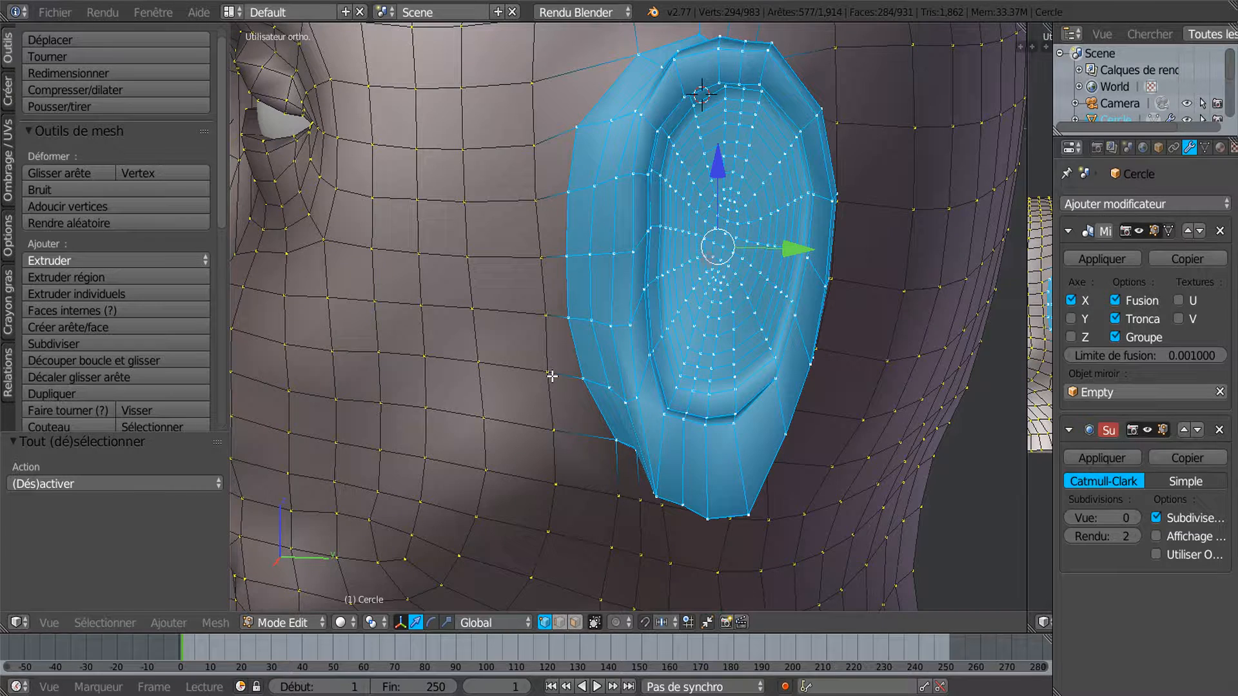
shift+right_click(553, 427)
shift+right_click(547, 372)
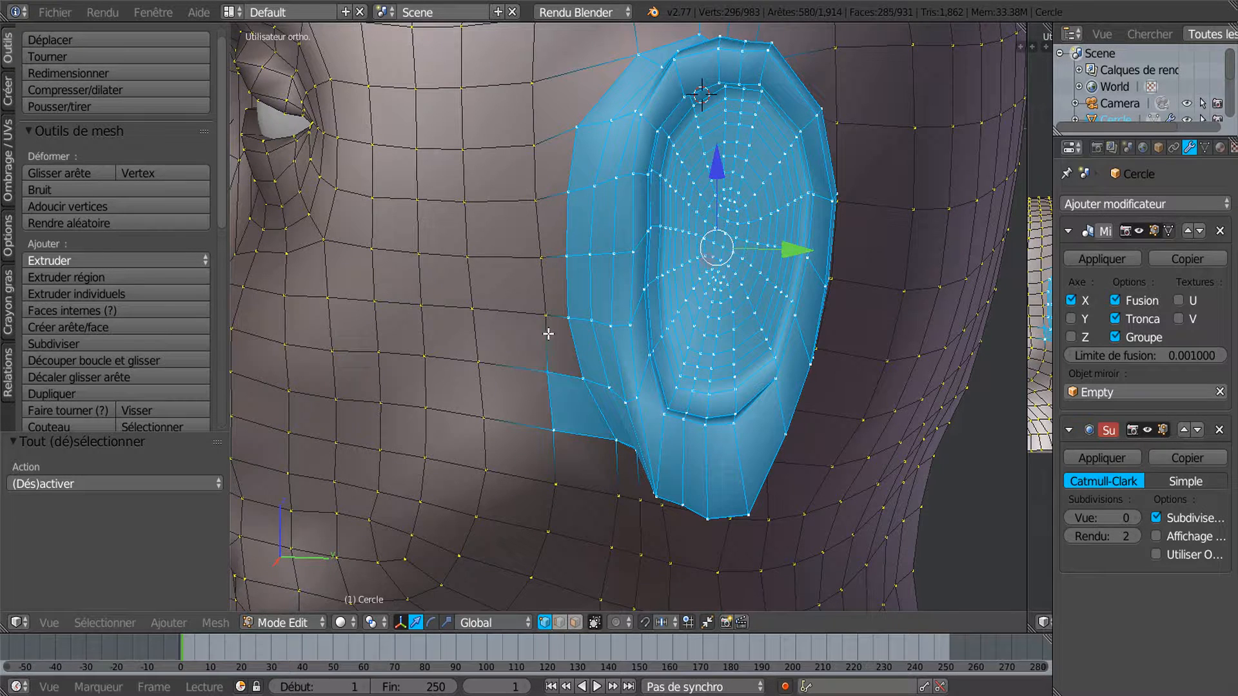
shift+right_click(546, 316)
shift+right_click(541, 258)
shift+right_click(536, 200)
shift+right_click(536, 150)
shift+right_click(544, 90)
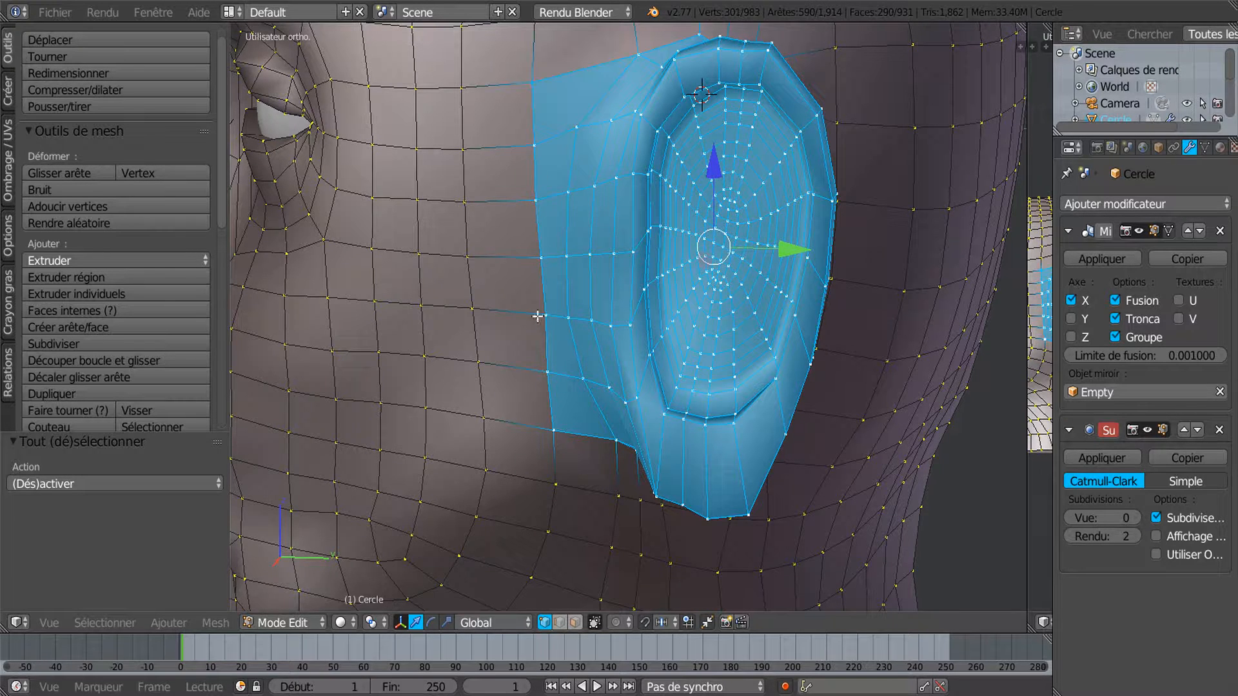
Move the selected ear region slightly toward the face along the Y axis in the right view
scroll(586, 412, down, 3)
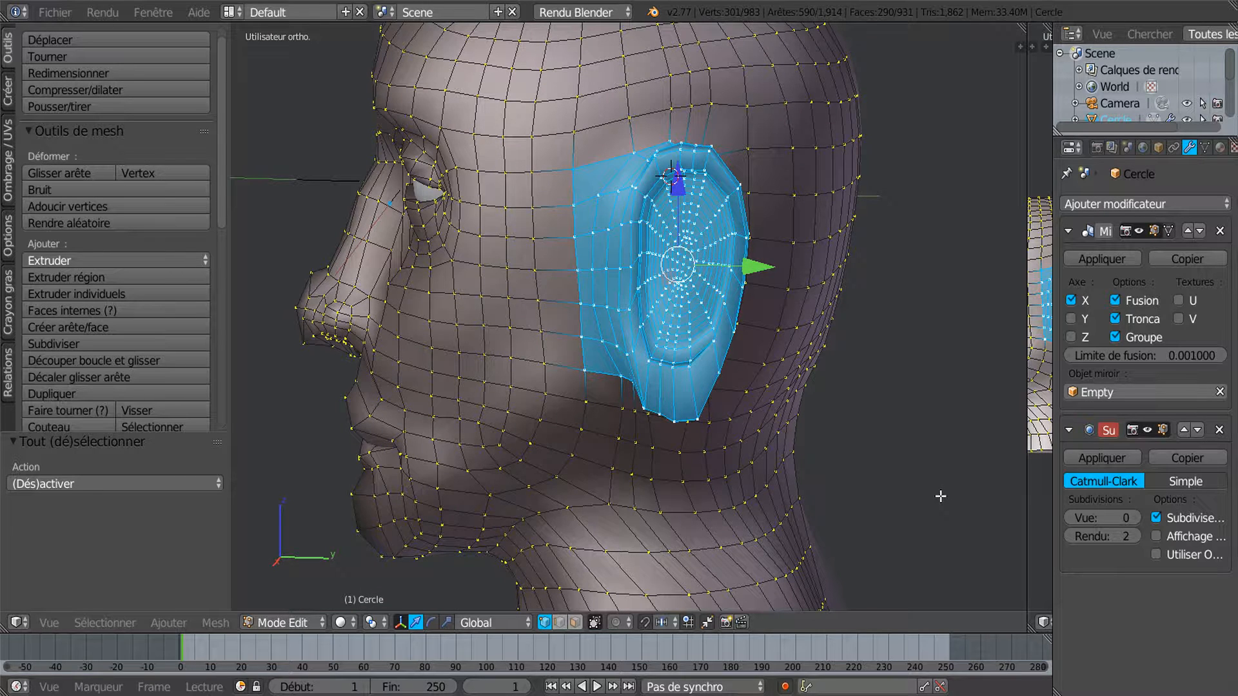
key(KP_3)
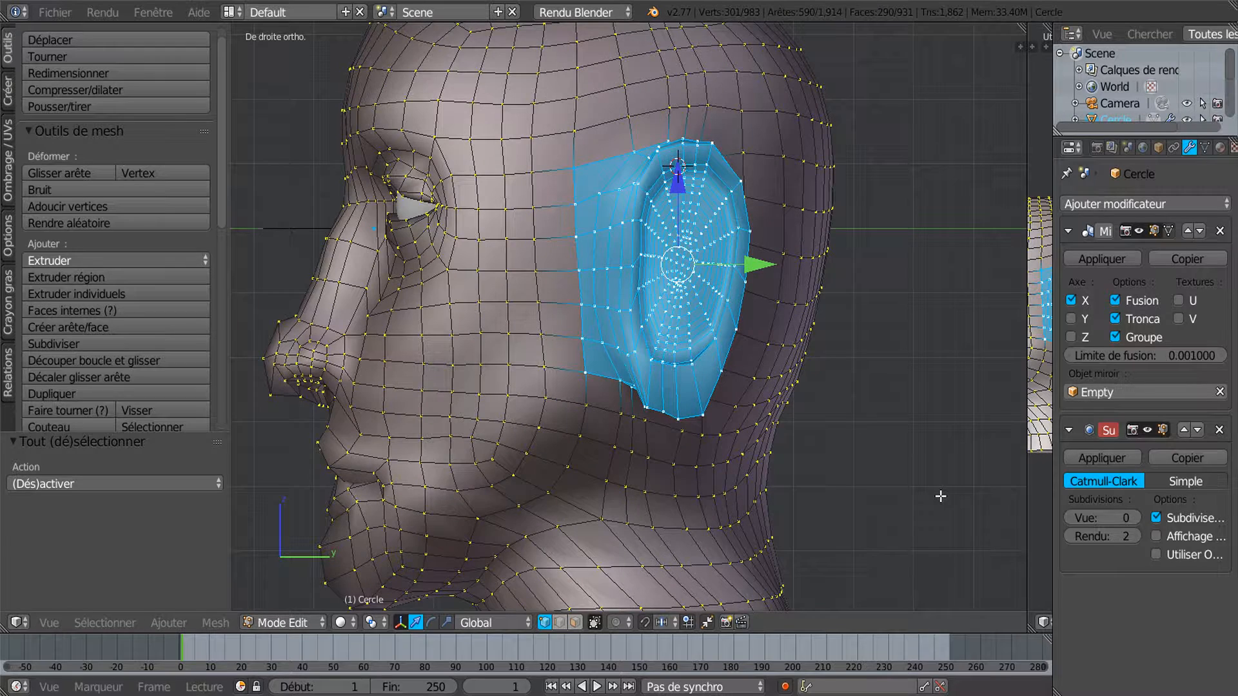
mouse_move(767, 270)
mouse_down()
mouse_move(754, 262)
mouse_move(748, 281)
mouse_up()
mouse_move(797, 344)
middle_down()
mouse_move(707, 378)
mouse_move(693, 408)
mouse_move(663, 349)
middle_up()
Return to sculpt mode and set the Subdivision Surface modifier's view level to 2
key(Tab)
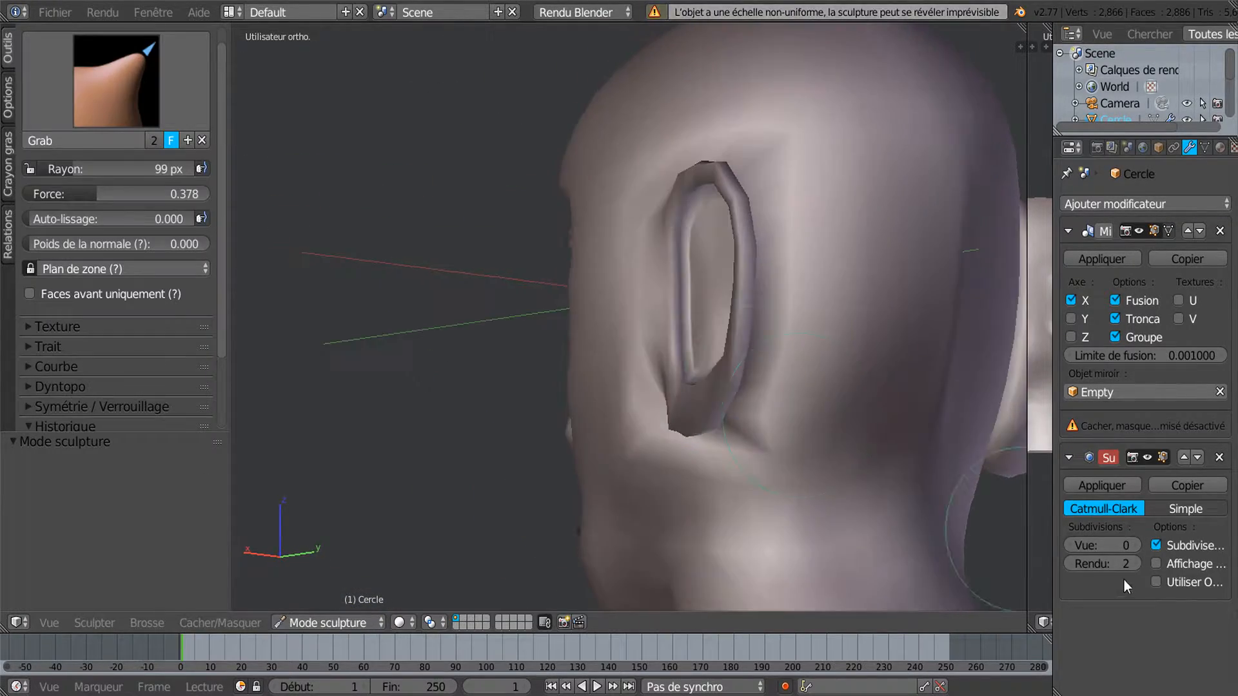
click(1135, 544)
click(1135, 544)
middle_drag(993, 496, 688, 383)
Switch to the Smooth brush and check the surface around and behind the ear
click(116, 84)
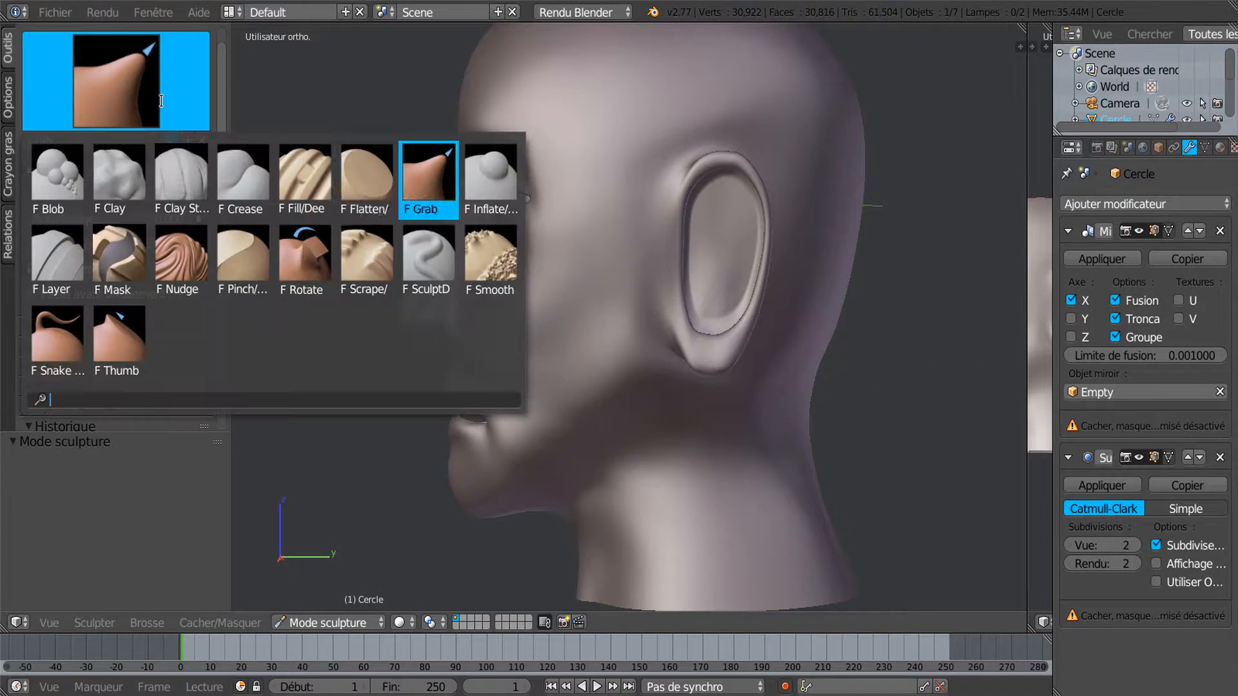
click(433, 252)
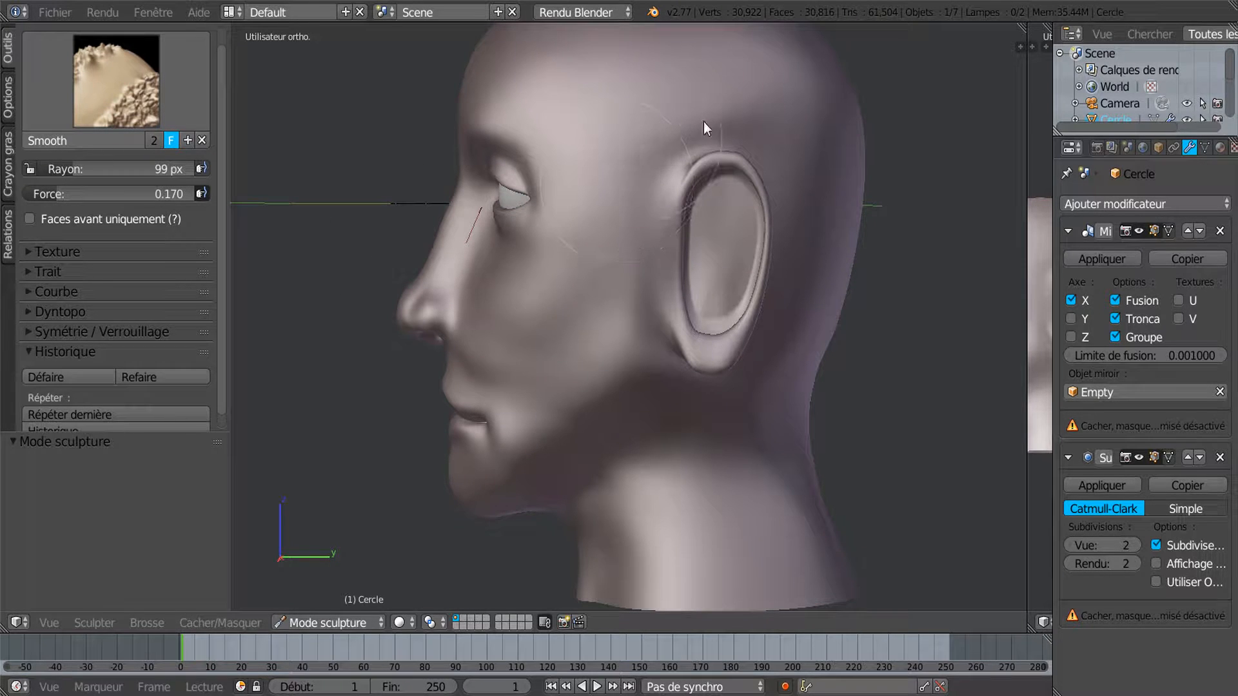
mouse_move(685, 387)
middle_down()
mouse_move(541, 323)
mouse_move(737, 307)
mouse_move(776, 345)
middle_up()
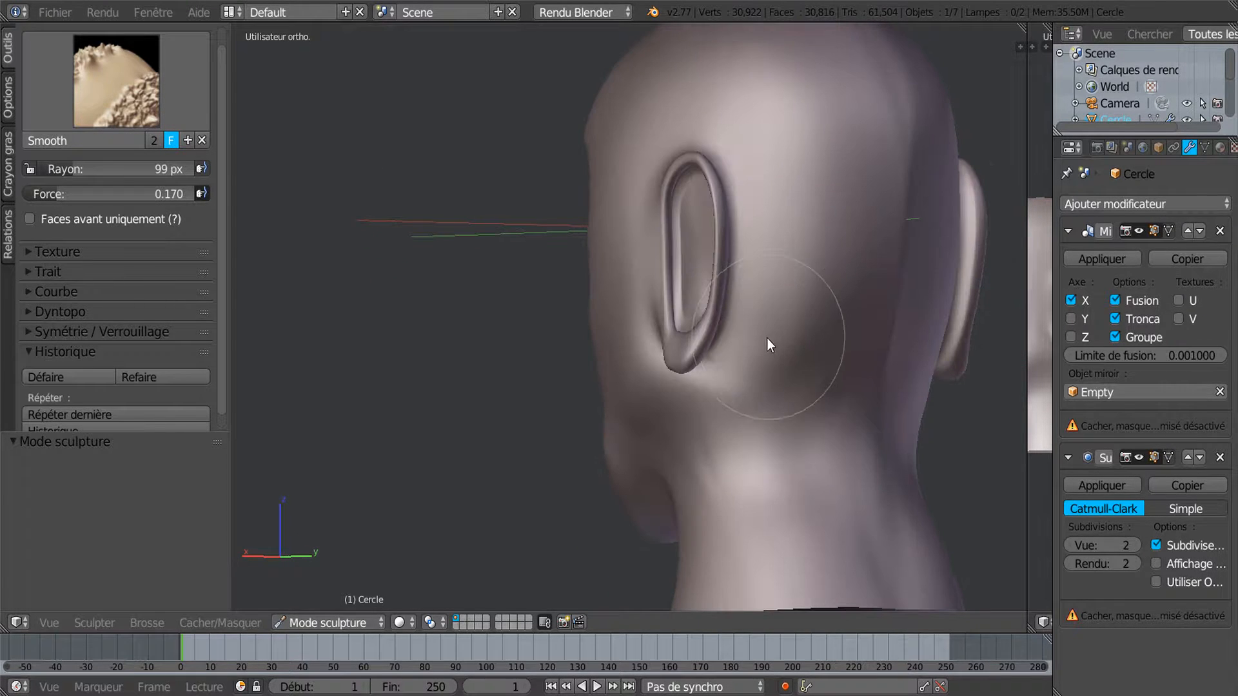
middle_drag(735, 420, 793, 342)
middle_drag(793, 409, 633, 382)
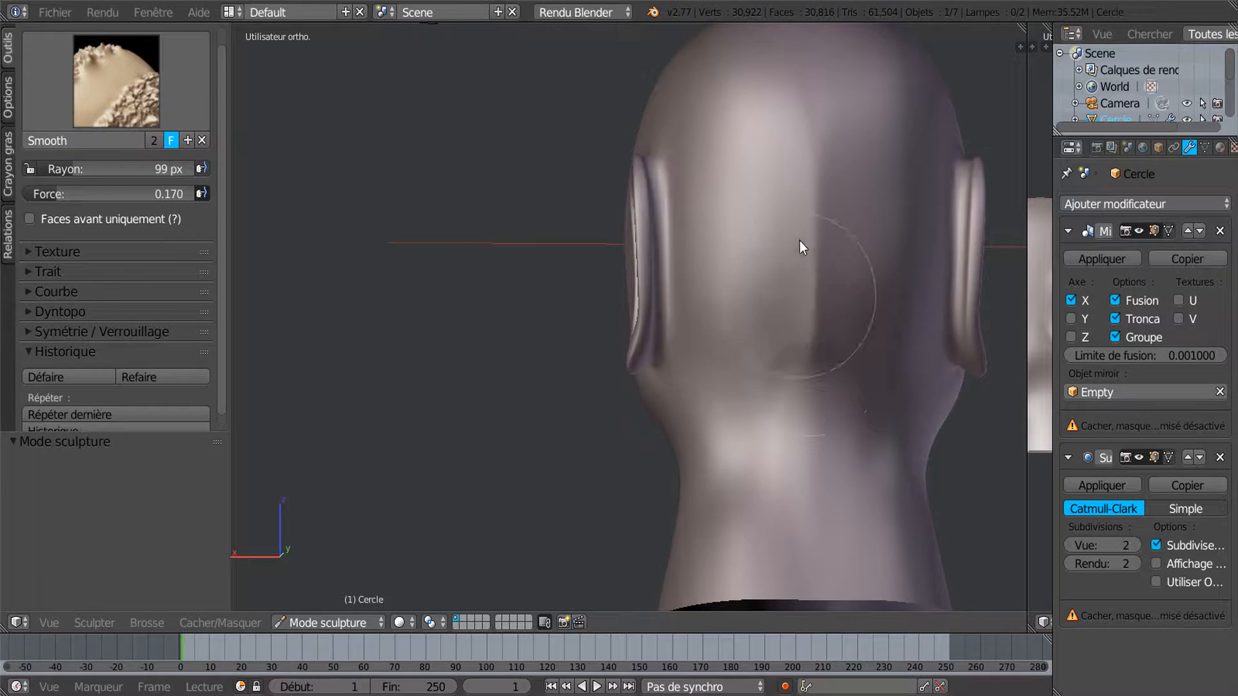
middle_drag(566, 424, 729, 436)
Reduce the Smooth brush radius to 66 px over the crease under the earlobe
scroll(726, 406, up, 2)
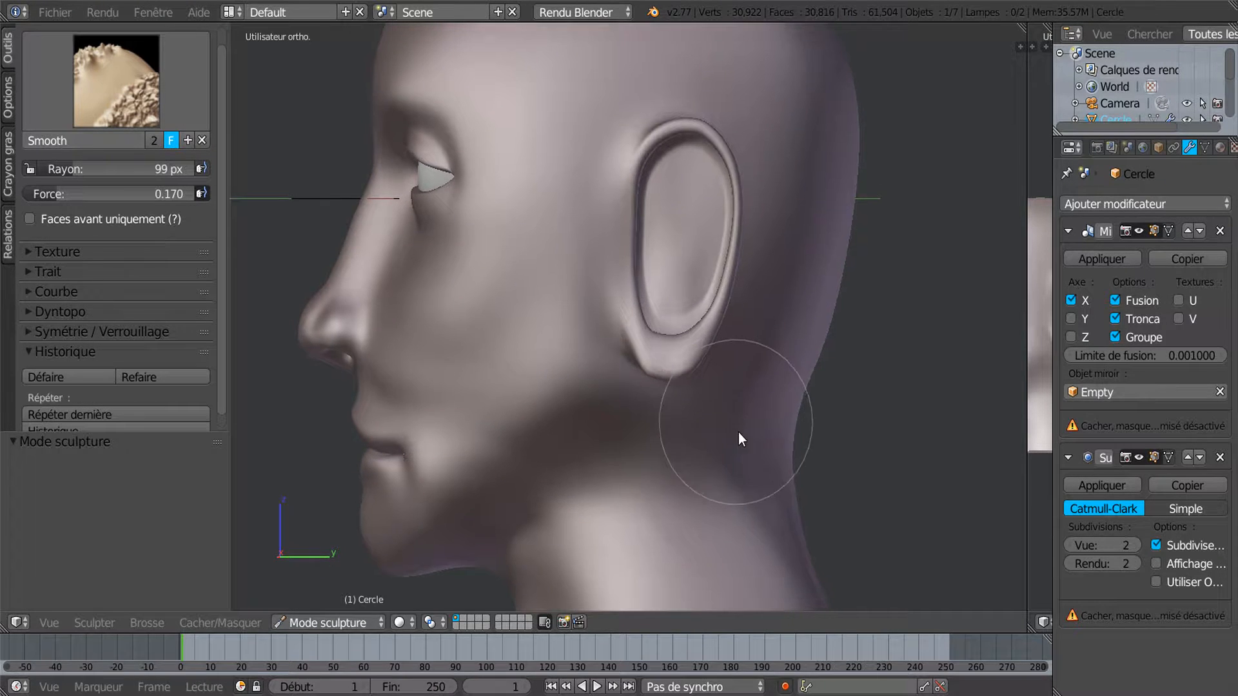
shift+scroll(735, 432, up, 2)
scroll(668, 357, up, 1)
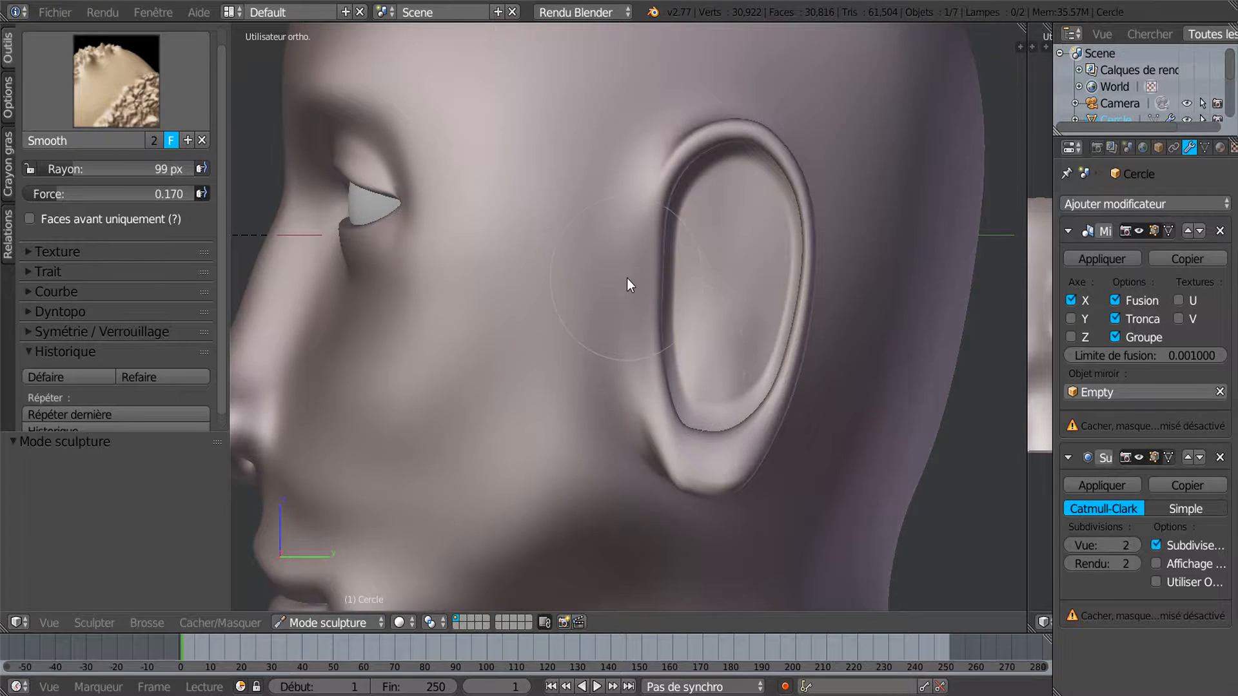
scroll(626, 277, up, 1)
scroll(633, 323, down, 1)
shift+scroll(654, 312, down, 2)
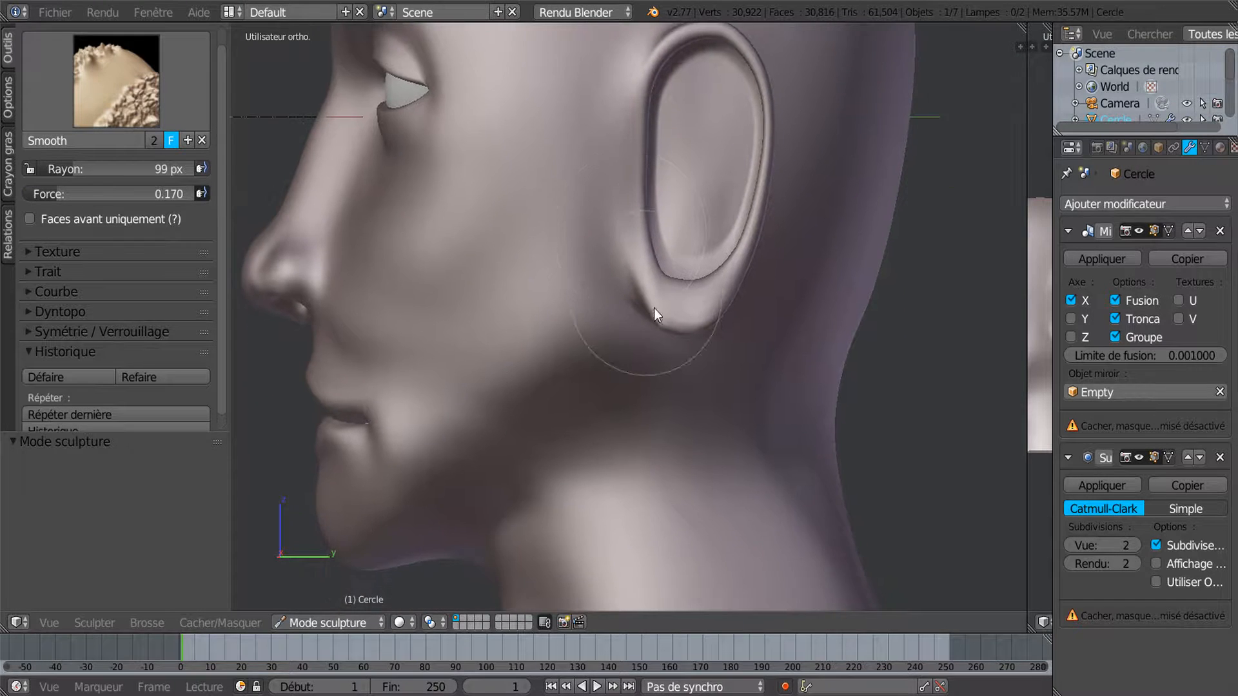
scroll(712, 374, up, 3)
shift+scroll(722, 335, down, 1)
scroll(706, 508, down, 2)
shift+scroll(714, 463, down, 1)
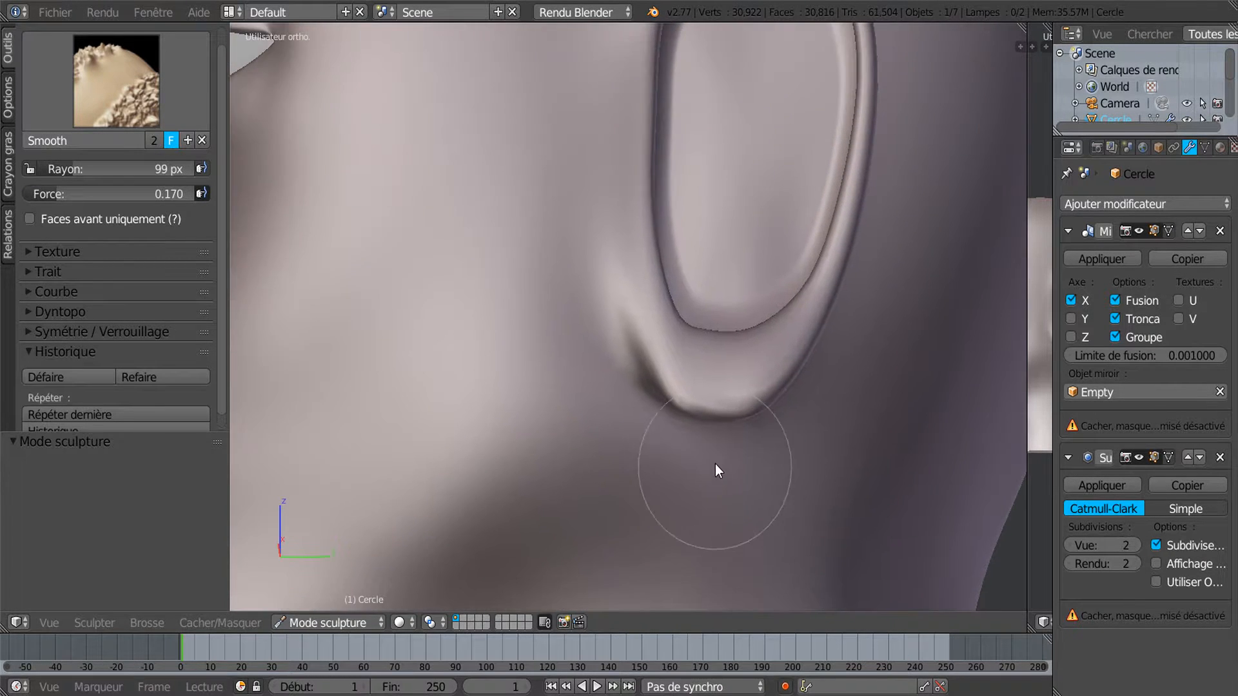
scroll(718, 388, up, 2)
scroll(720, 420, down, 2)
key(f)
click(697, 466)
shift+scroll(698, 465, up, 2)
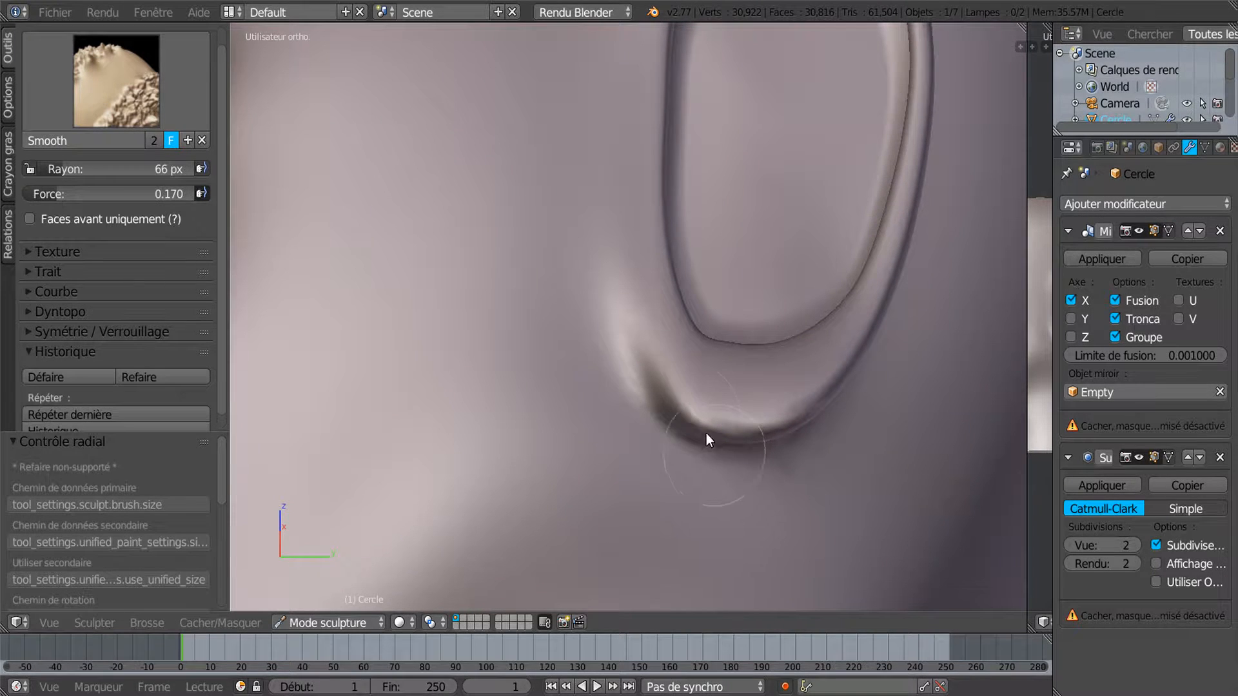
Check the ear's shape and placement from the top and right views, with and without the editable mesh displayed
scroll(718, 497, down, 5)
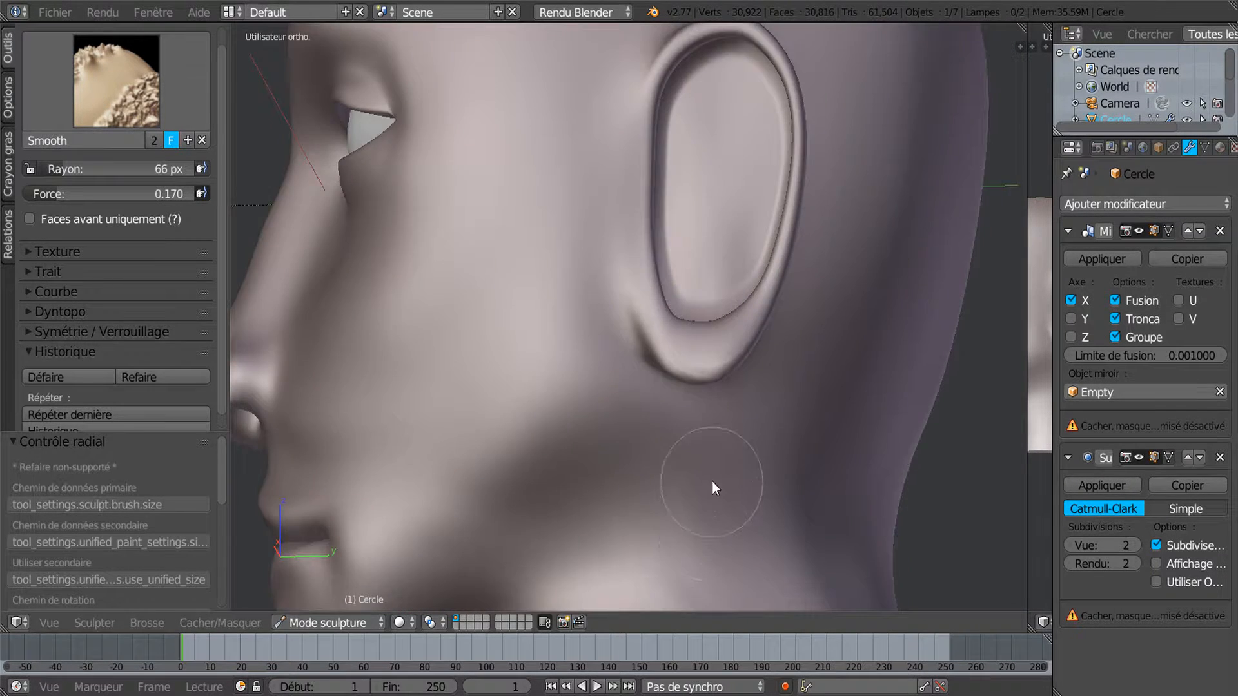
shift+middle_drag(720, 468, 718, 489)
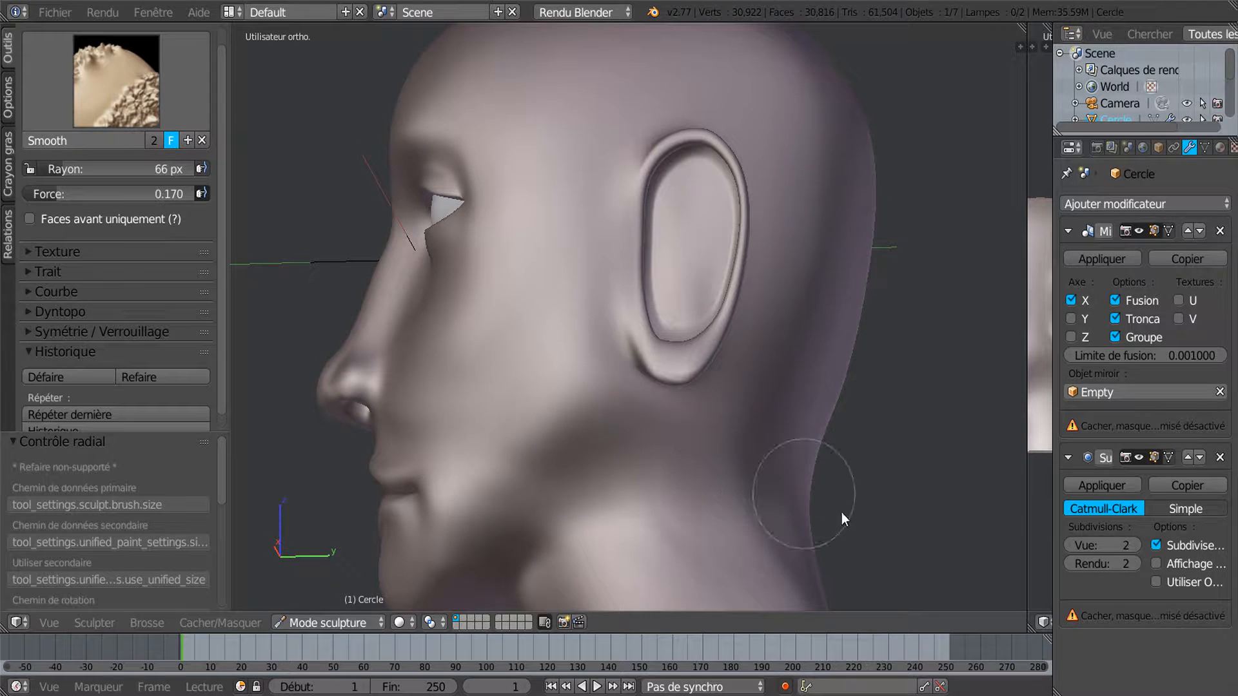
key(KP_7)
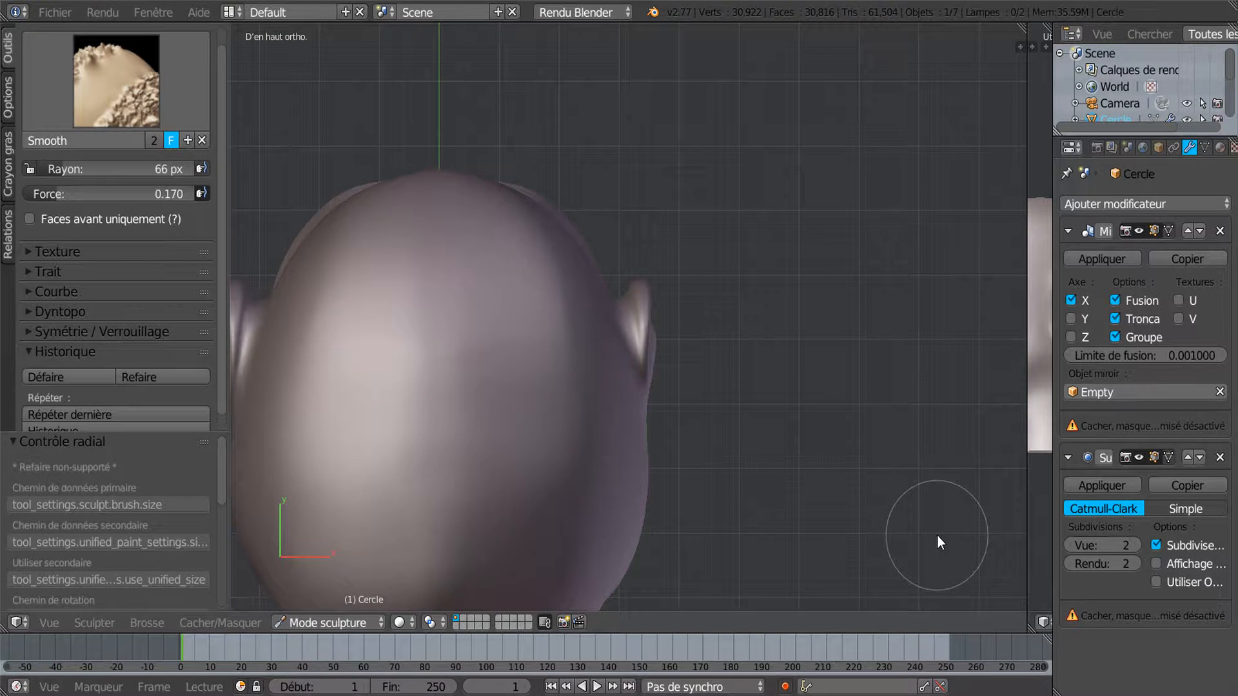
key(KP_3)
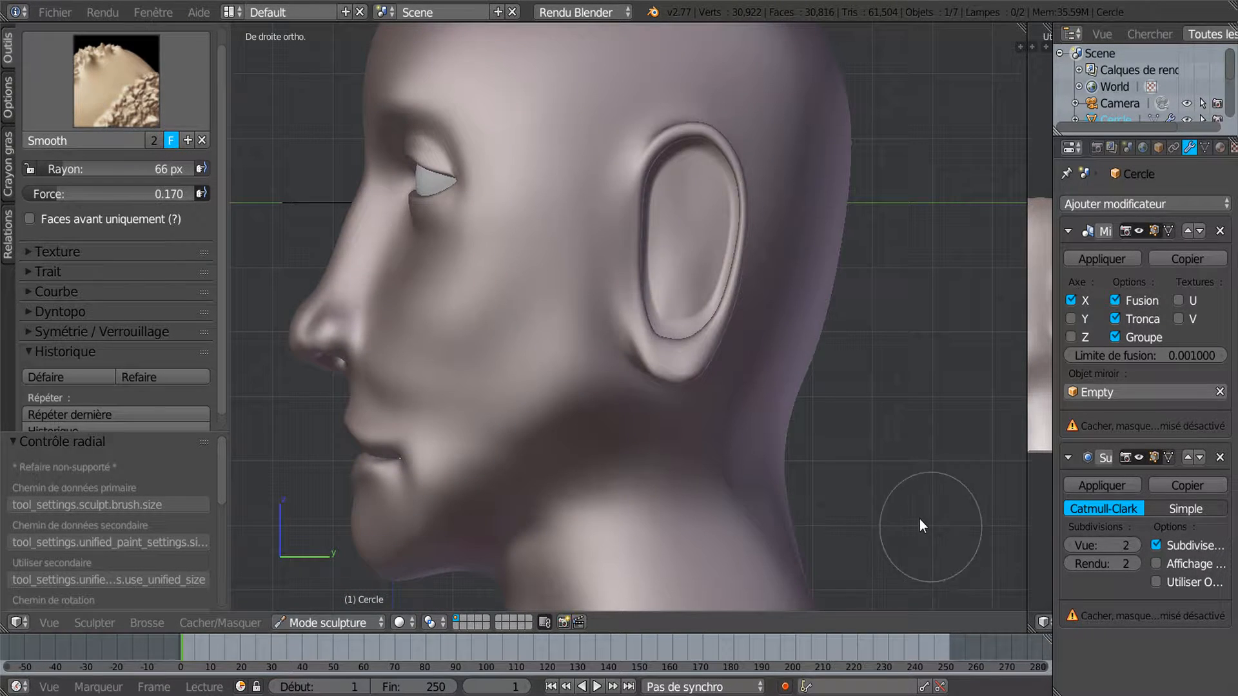
scroll(907, 513, down, 1)
shift+middle_drag(868, 439, 791, 482)
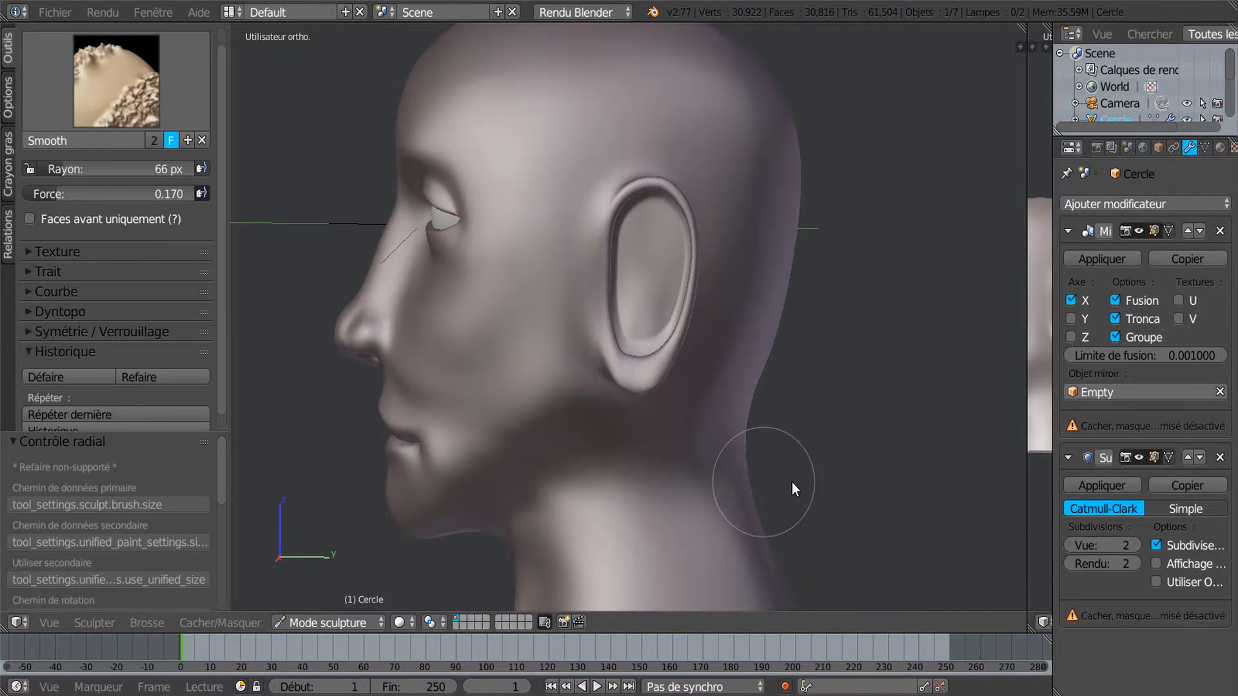
key(KP_3)
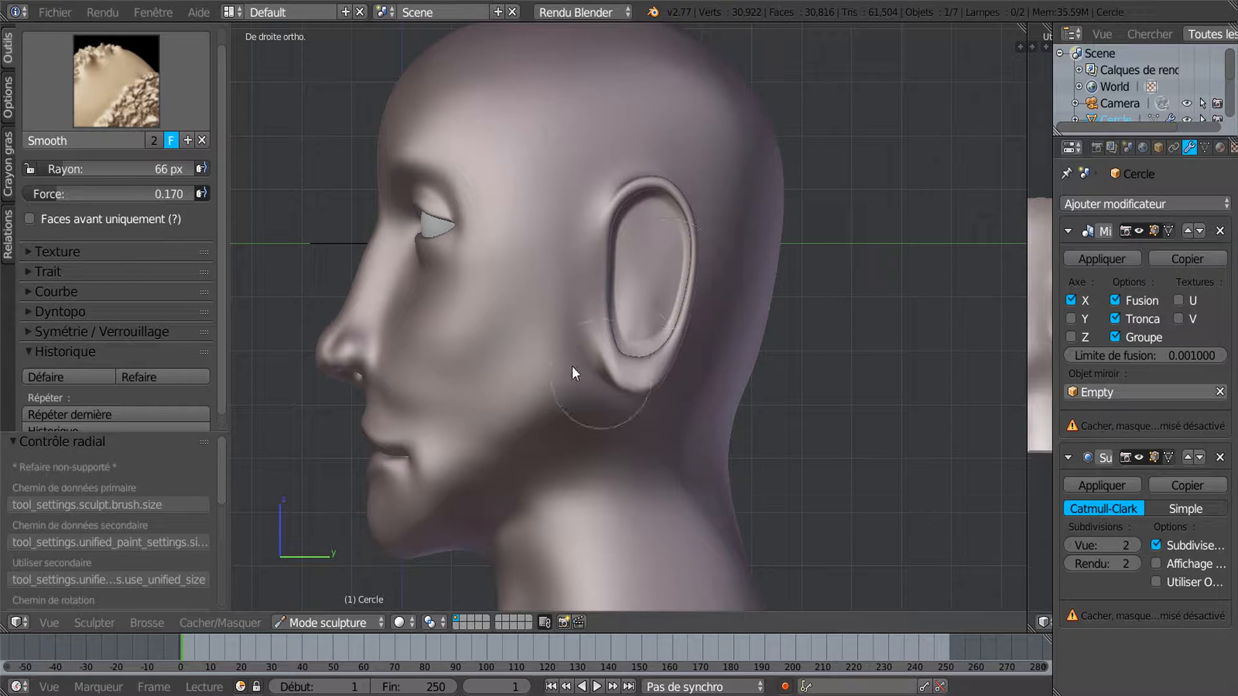
key(Tab)
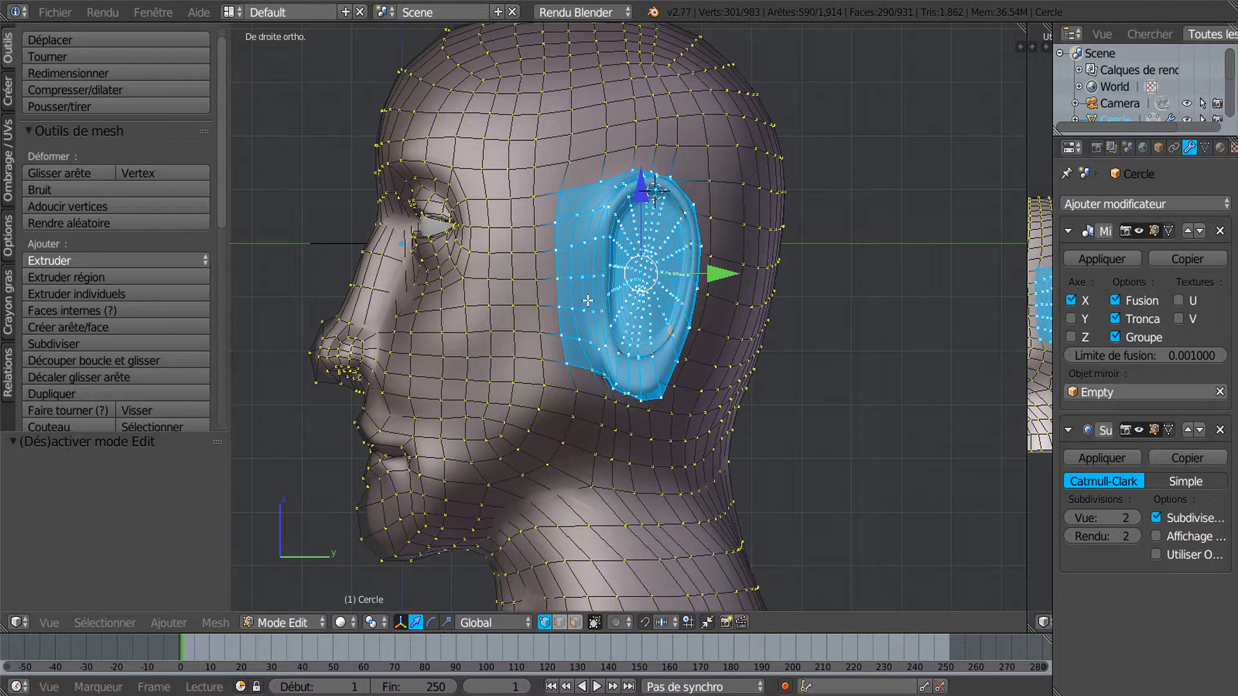
key(Tab)
key(Tab)
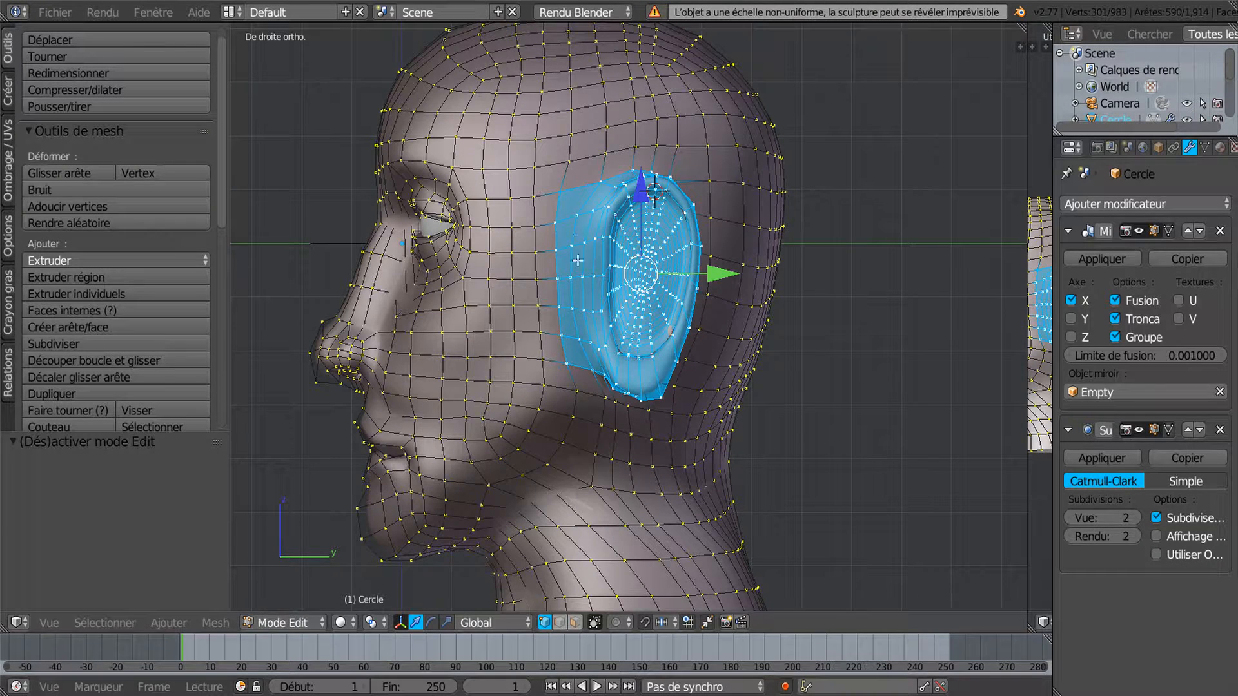
key(Tab)
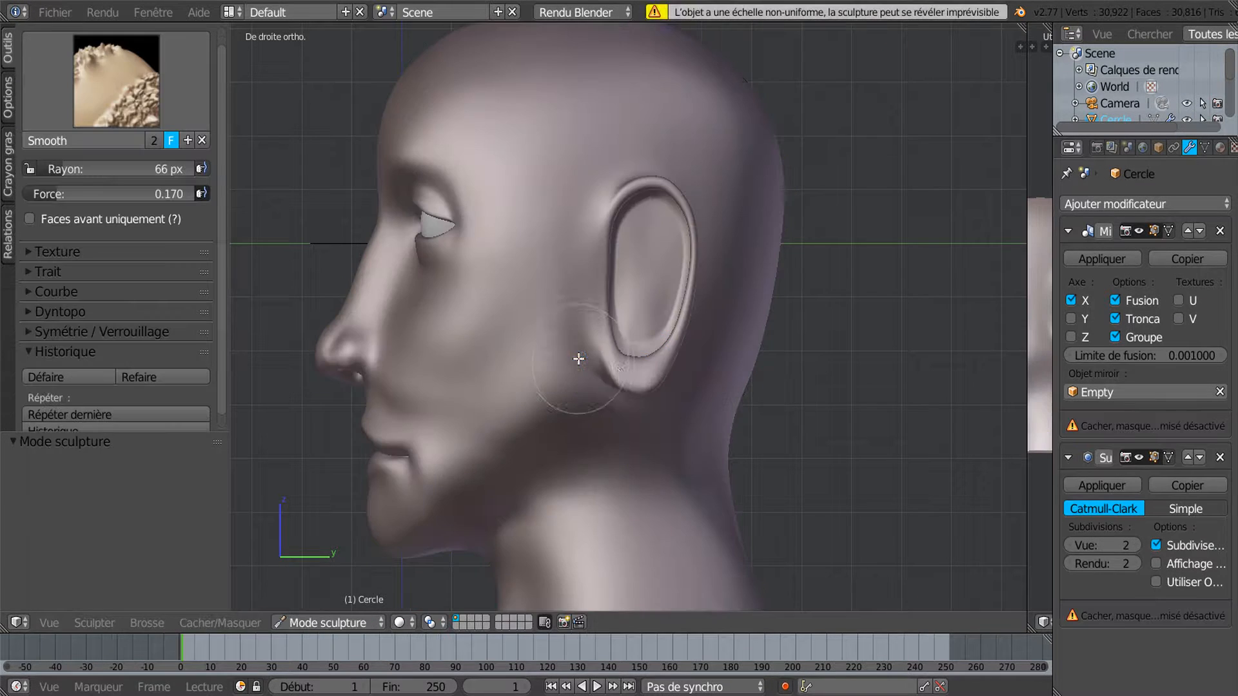
With the Grab brush at a 103 px radius, push the ear's lower back edge inward and pull its upper back edge outward
click(95, 123)
click(428, 184)
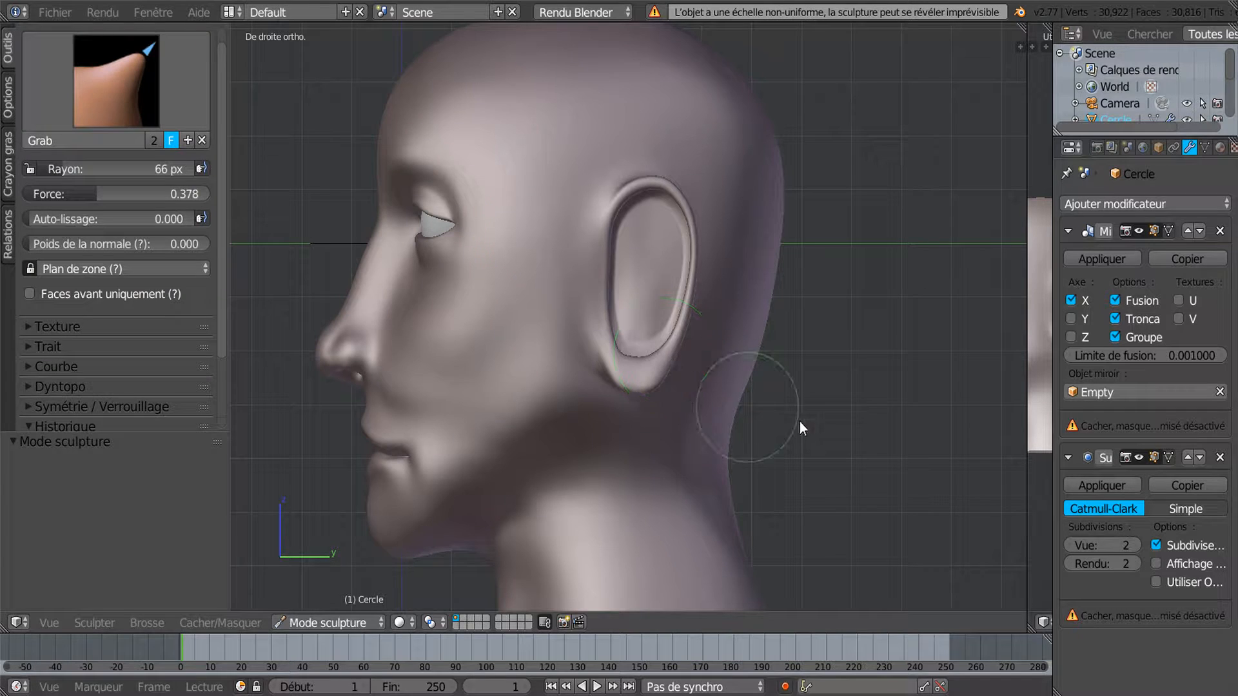
key(f)
click(837, 469)
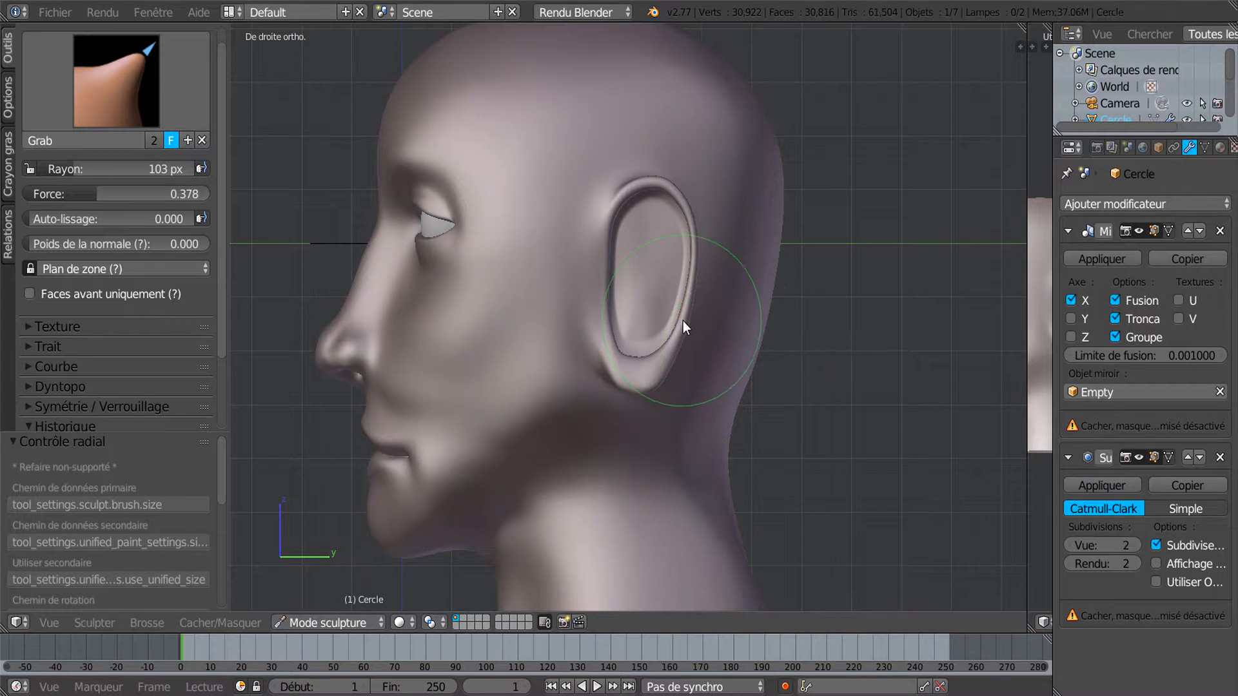
drag(684, 322, 656, 319)
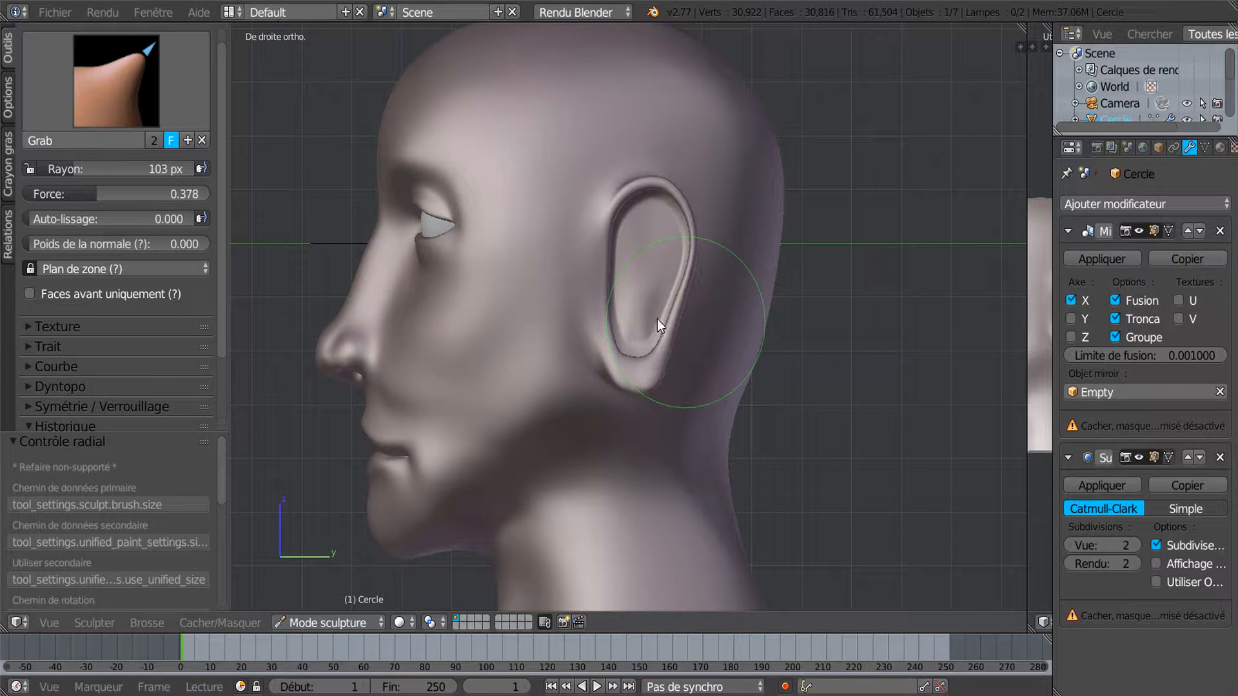
drag(700, 235, 718, 235)
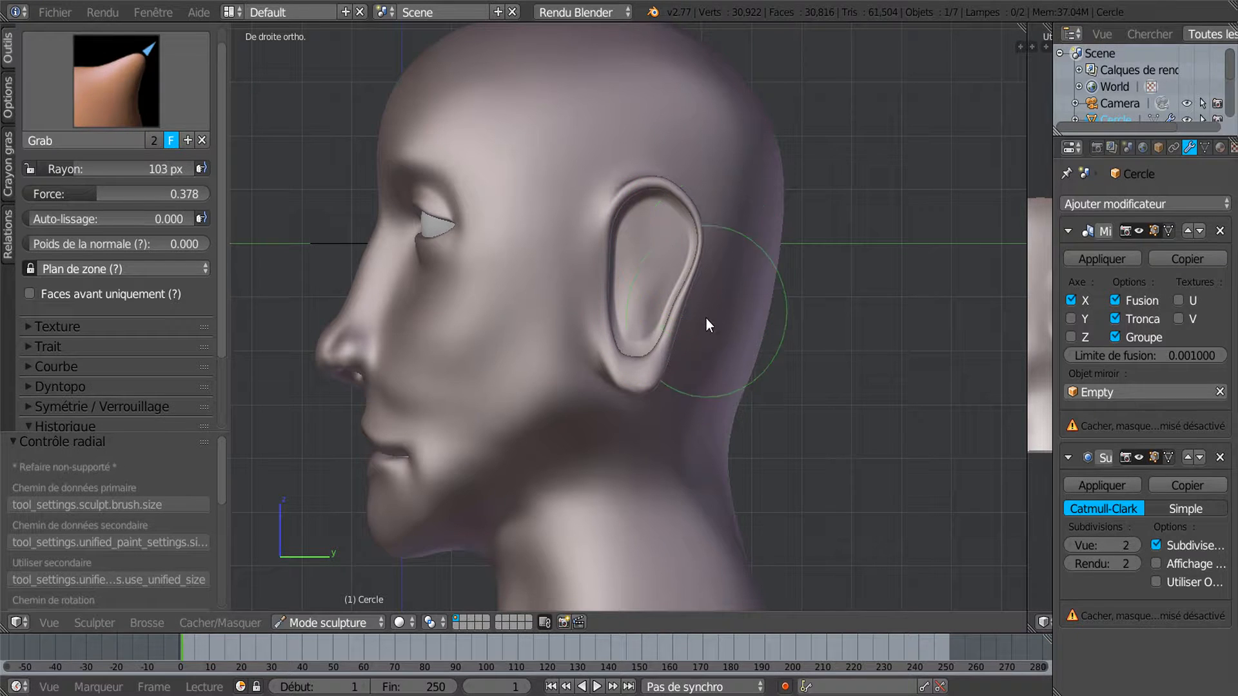
Reduce the Grab brush radius to 80 px over the ear's upper back rim
key(Tab)
key(Tab)
scroll(704, 319, up, 1)
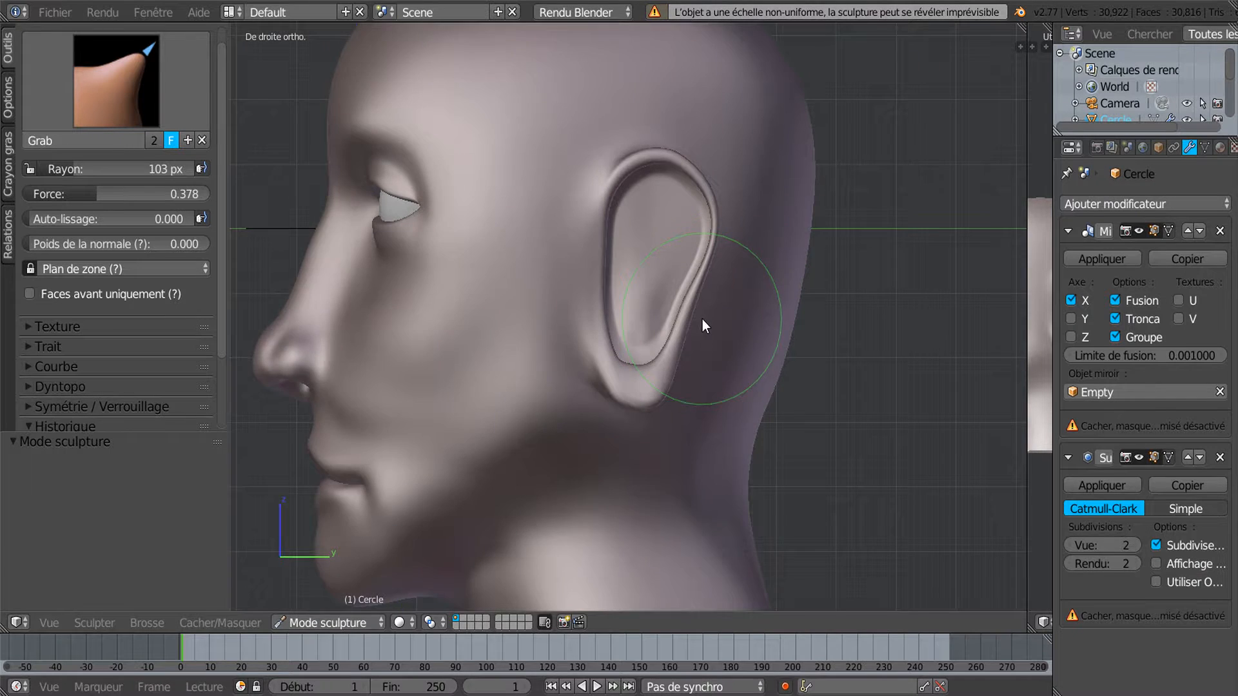
scroll(702, 319, up, 1)
shift+middle_drag(702, 288, 676, 368)
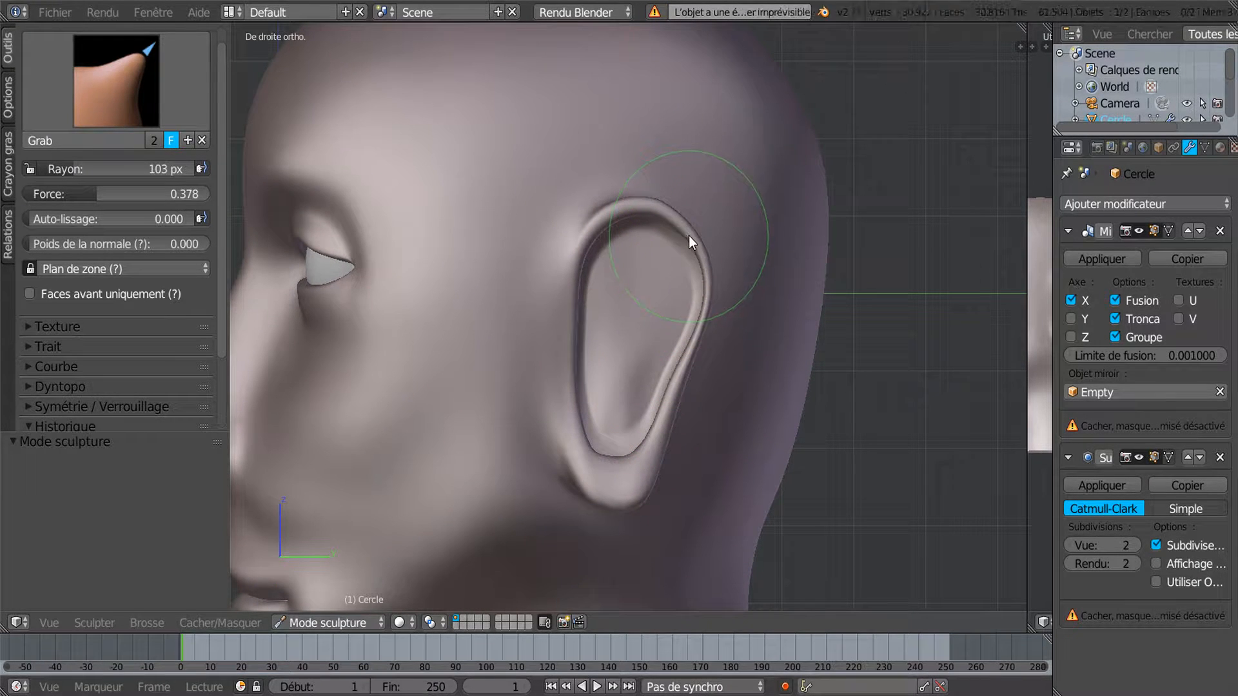
key(f)
click(672, 242)
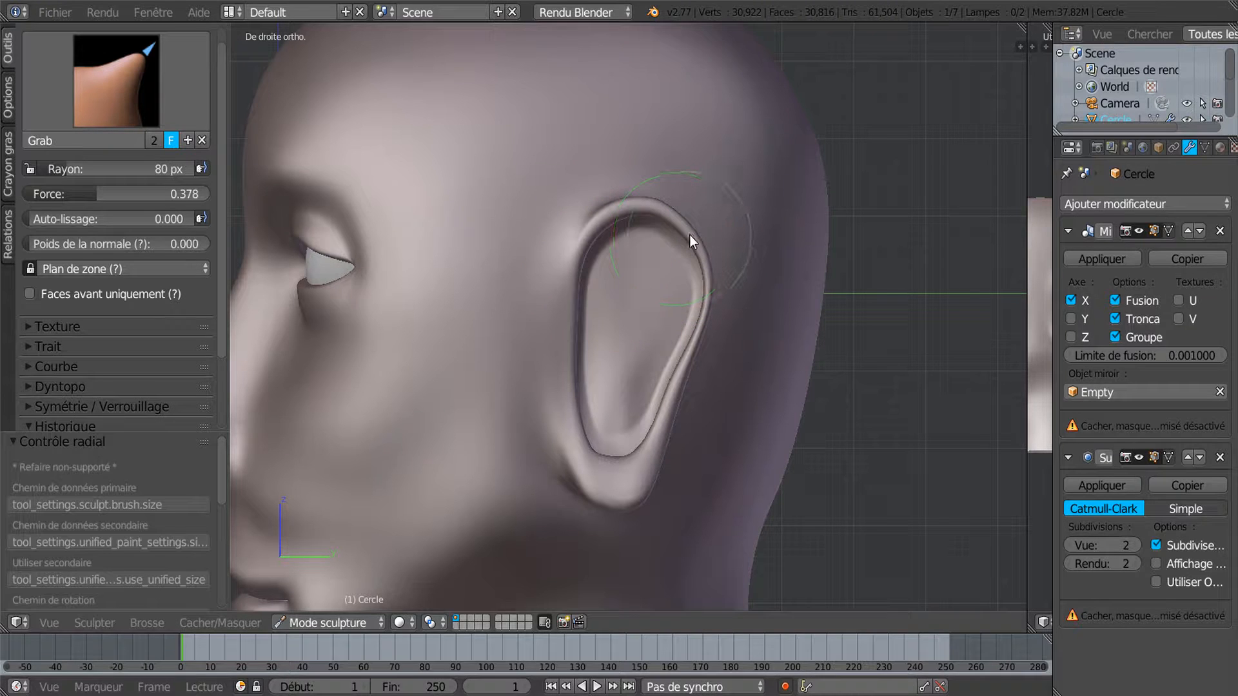
scroll(683, 301, down, 1)
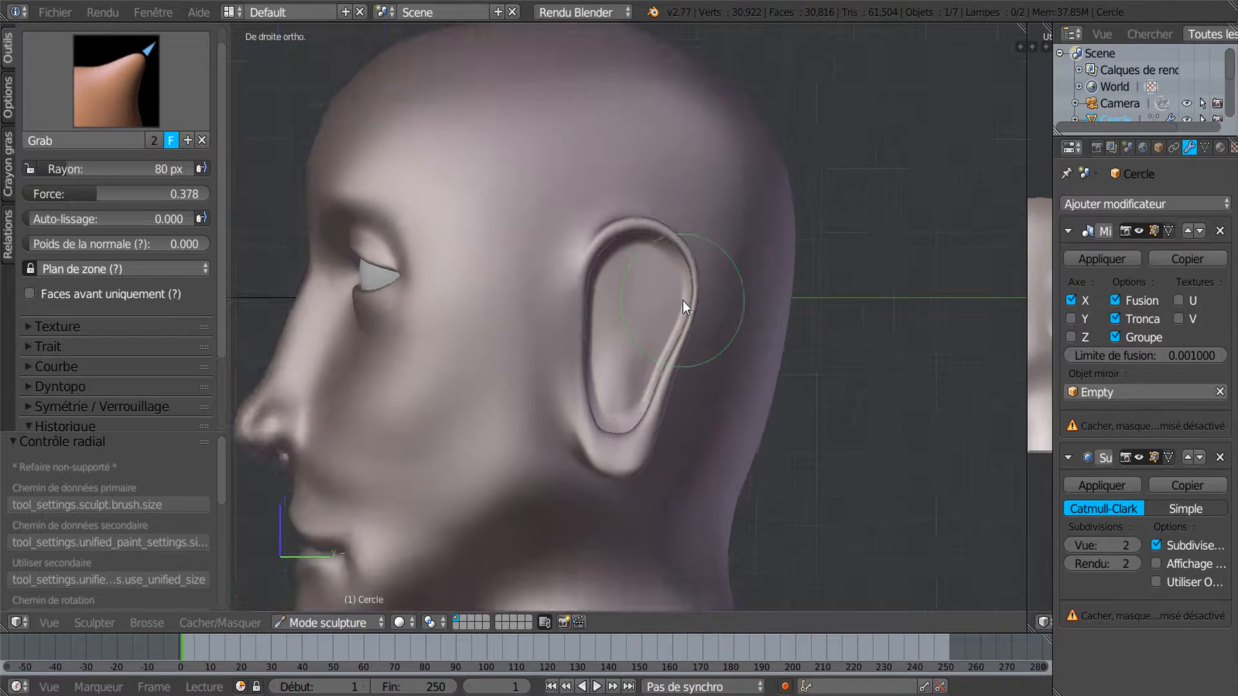
scroll(682, 301, down, 2)
Try pulling the ear's rim outward in the top view with a 97 px Grab brush, and undo it
middle_drag(668, 364, 885, 509)
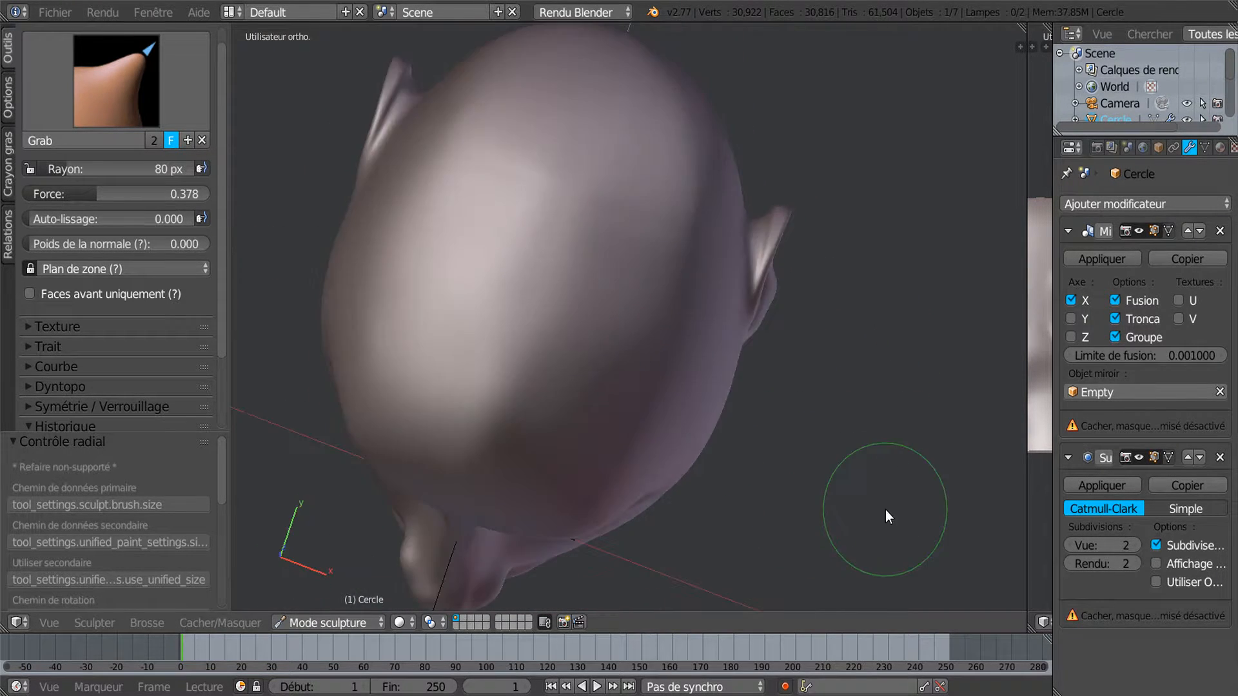
key(KP_7)
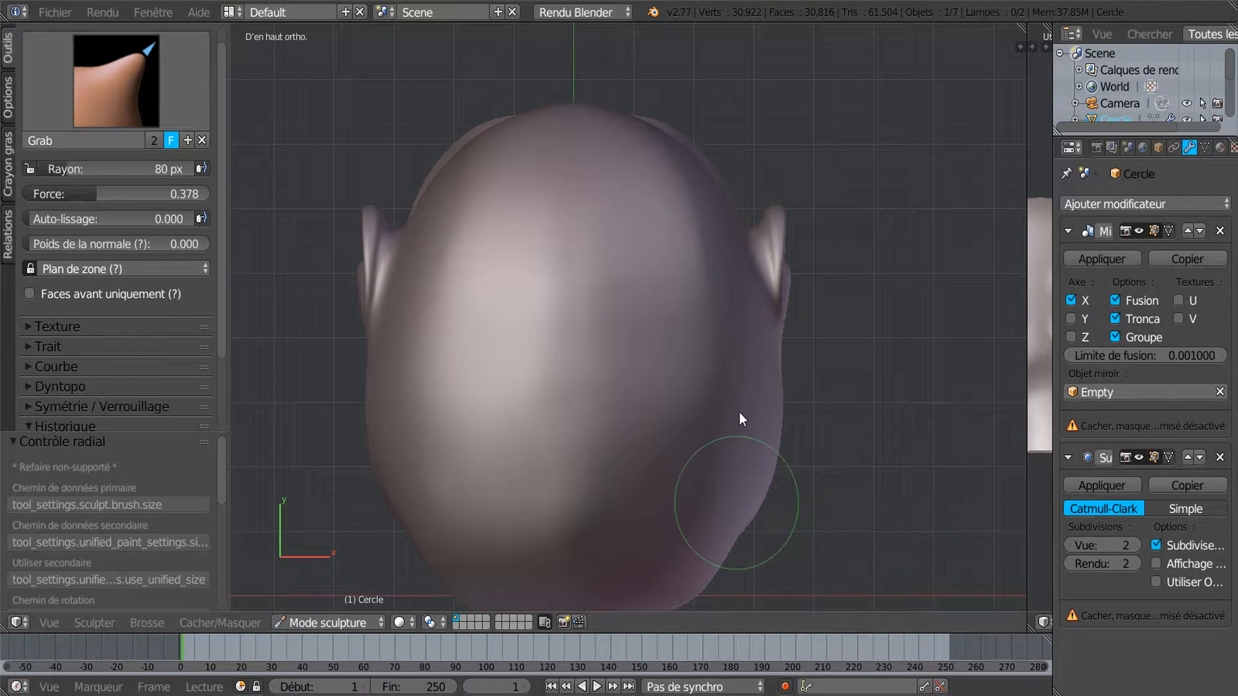
key(f)
click(857, 425)
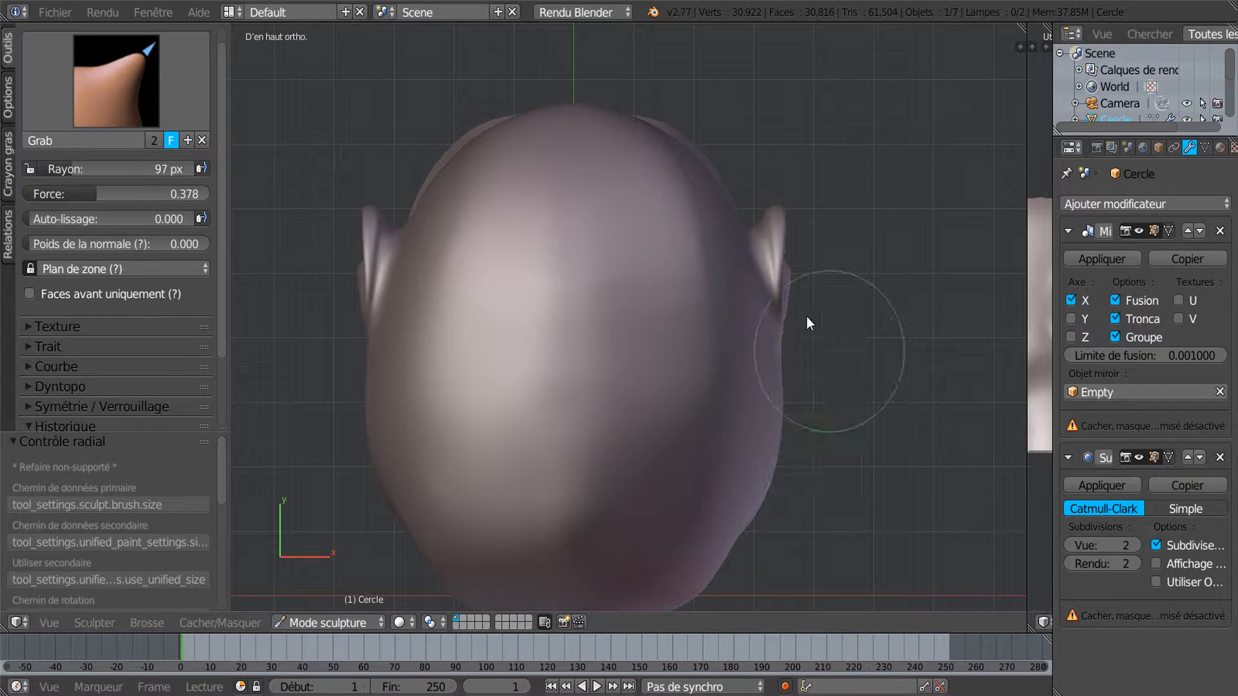
mouse_move(776, 268)
mouse_down()
mouse_move(795, 268)
mouse_move(802, 227)
mouse_up()
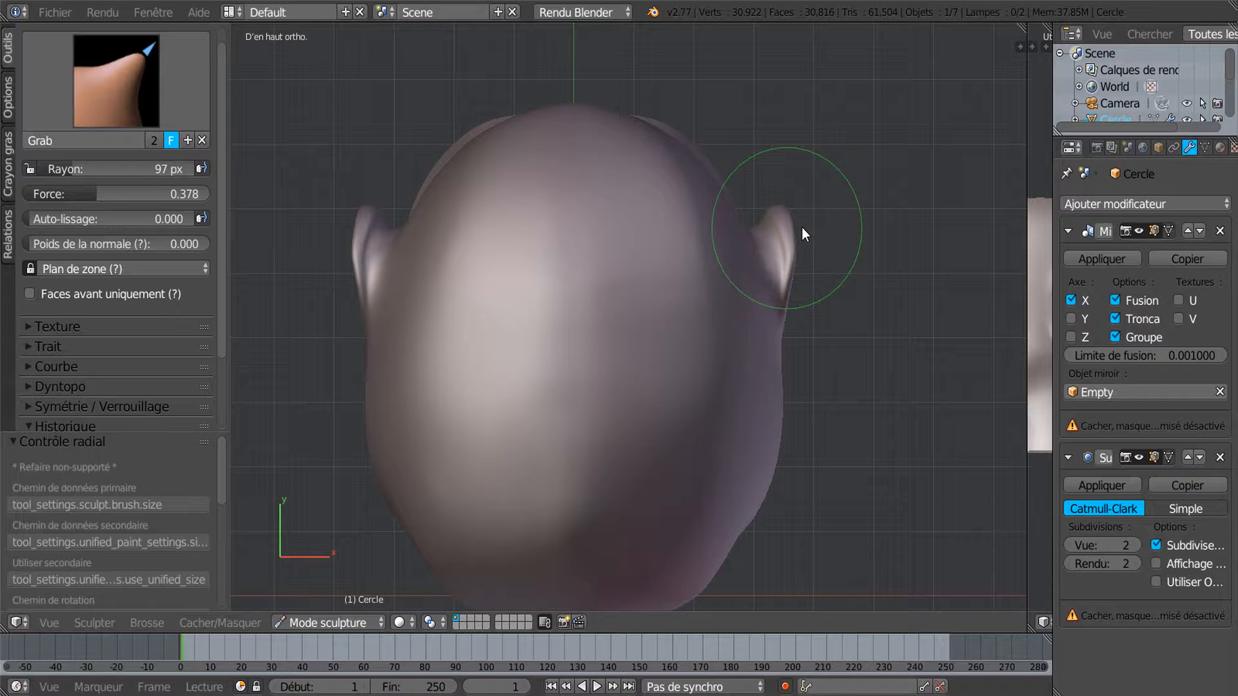
scroll(801, 292, up, 2)
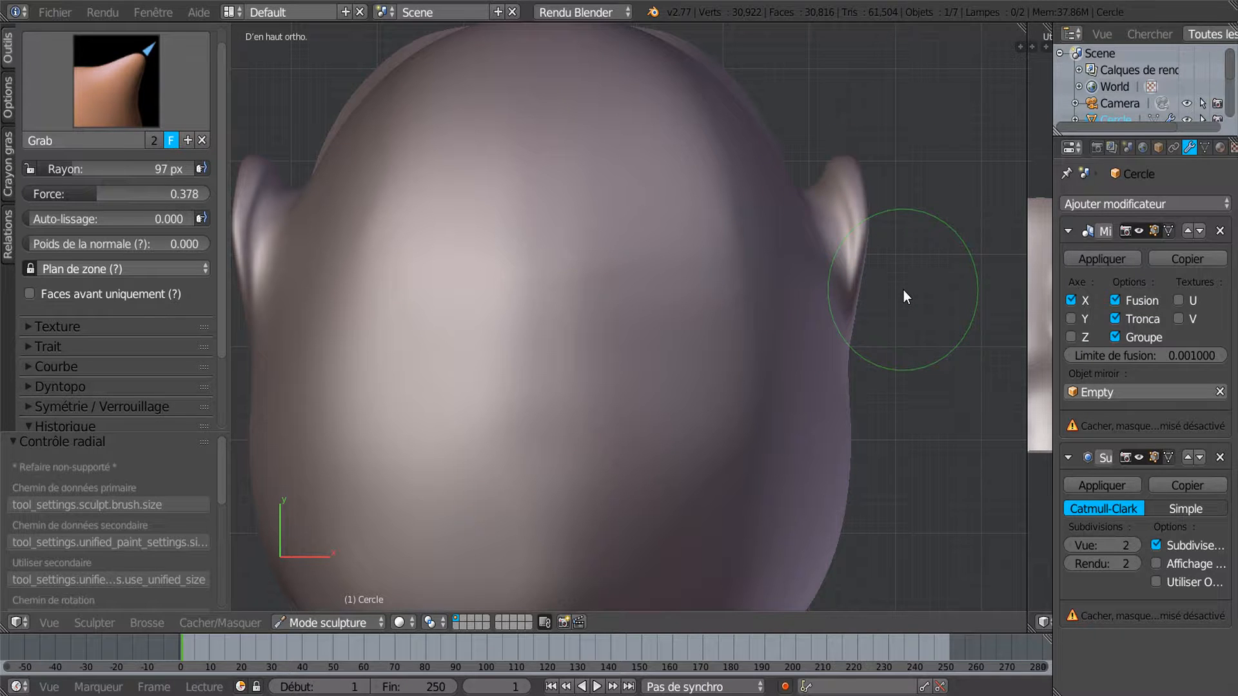
key(ctrl+z)
key(ctrl+z)
Enlarge the Grab brush radius to 128 px and pull the ear's back rim away from the head in the top view
key(f)
click(920, 316)
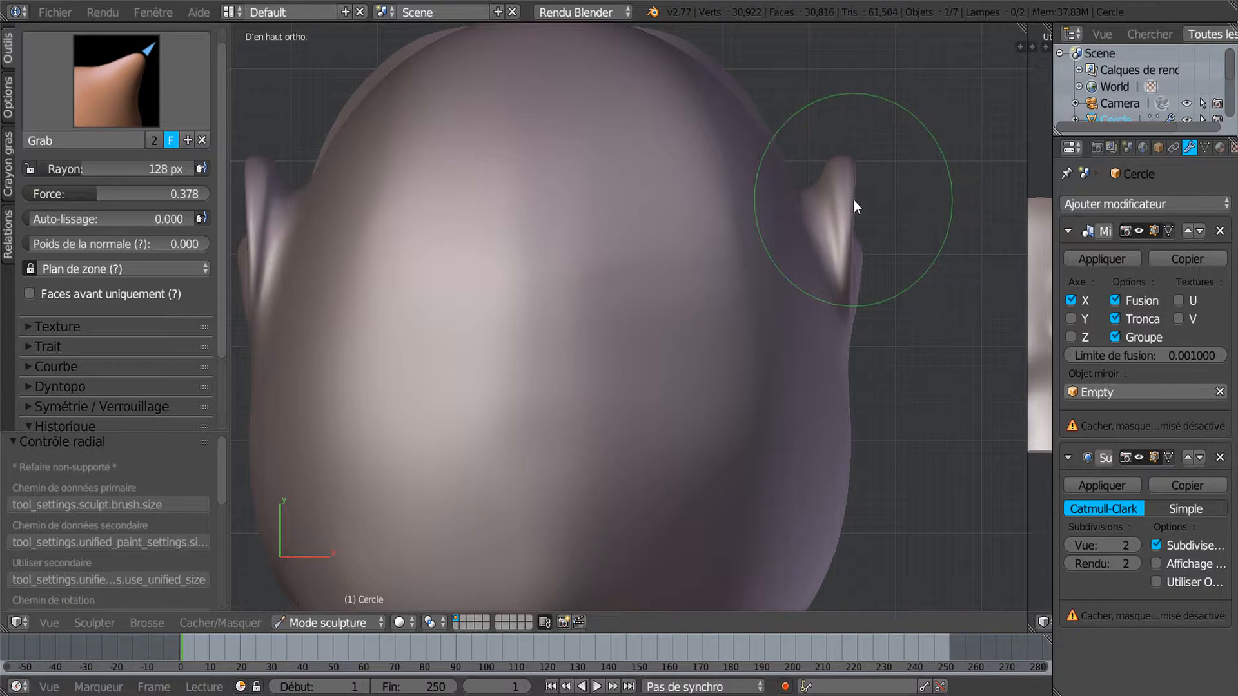
drag(849, 203, 884, 202)
Try pulling the top of the ear slightly outward from a front three-quarter view, and undo the stroke
mouse_move(876, 410)
middle_down()
mouse_move(801, 223)
mouse_move(713, 247)
mouse_move(573, 261)
mouse_move(855, 262)
mouse_move(856, 365)
mouse_move(843, 363)
mouse_move(834, 401)
mouse_move(815, 393)
mouse_move(811, 368)
middle_up()
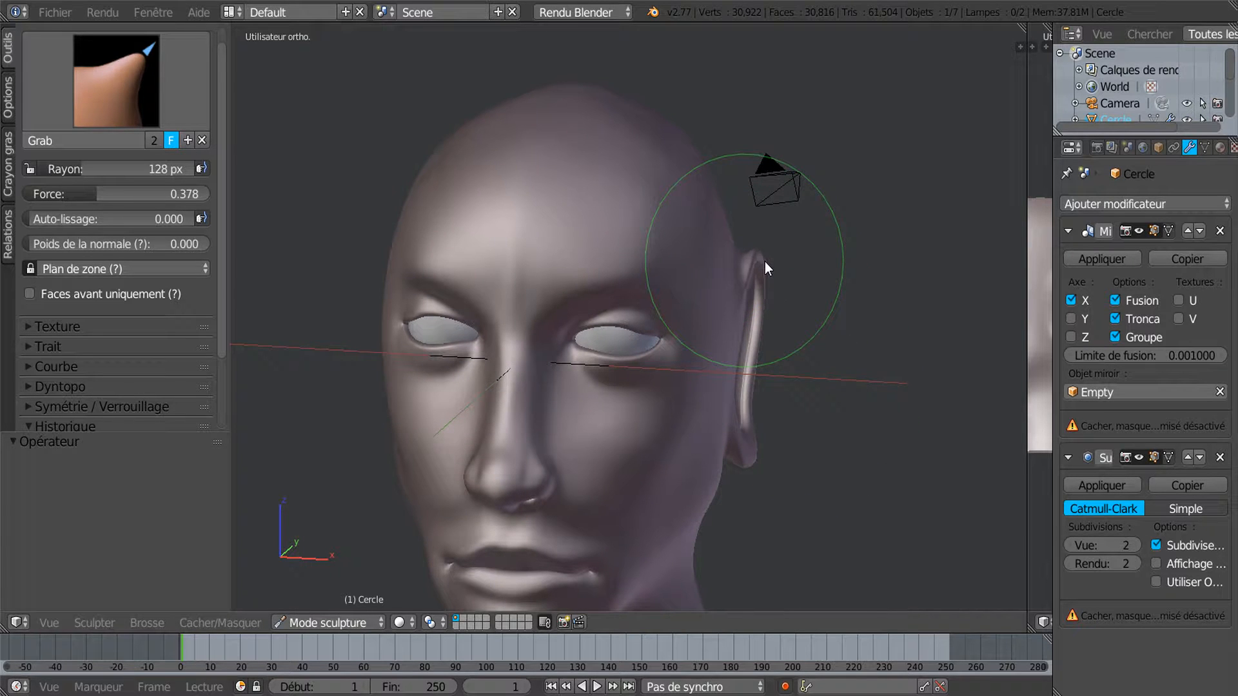
mouse_move(766, 262)
mouse_down()
mouse_move(800, 263)
mouse_move(780, 267)
mouse_up()
key(ctrl+z)
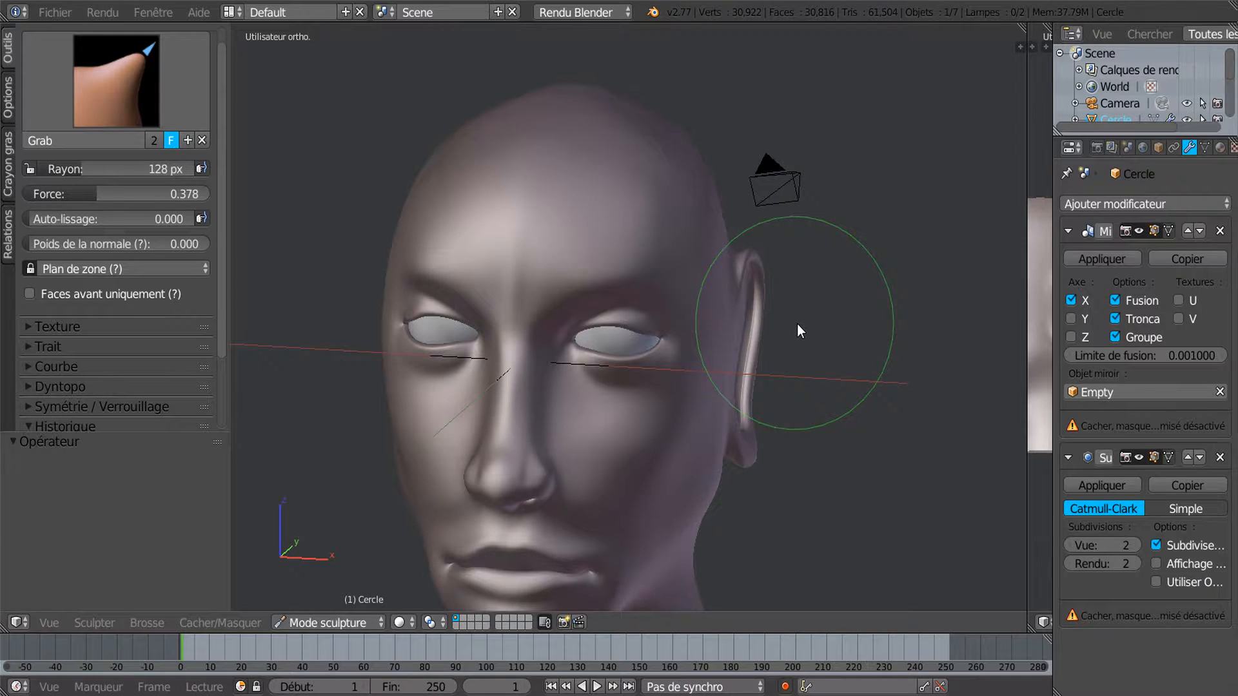
scroll(795, 325, up, 3)
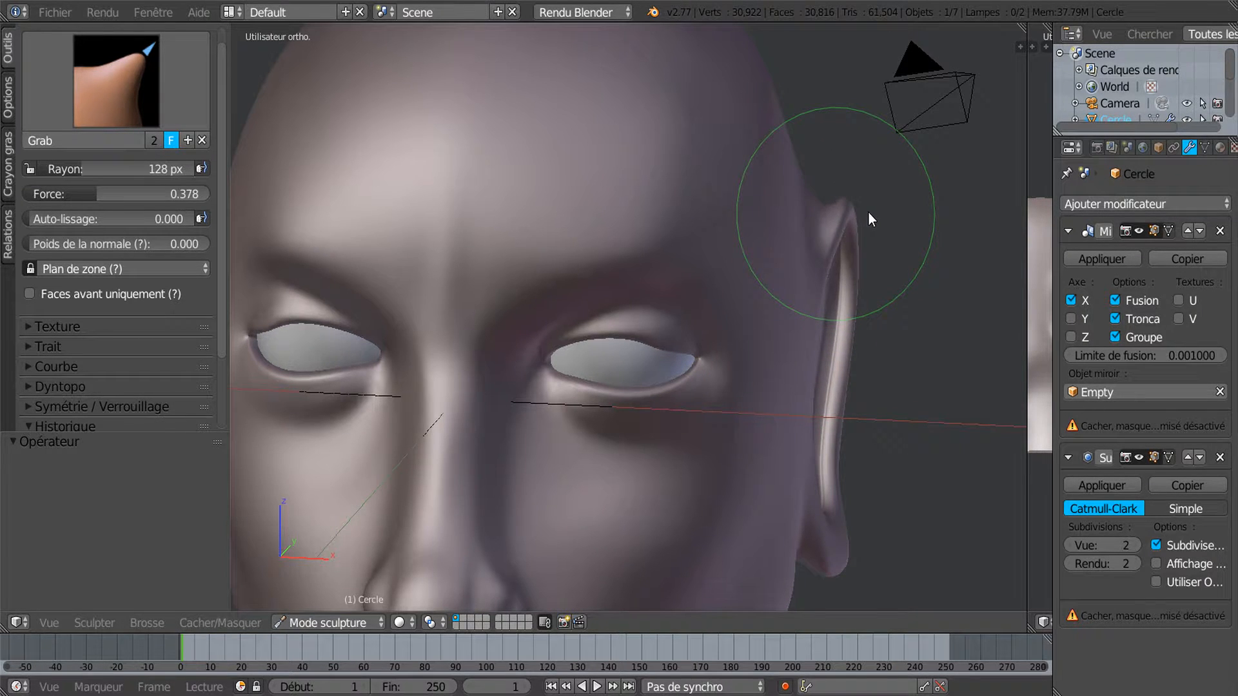
Pull the ear's rim slightly outward with the 128 px Grab brush
mouse_move(872, 214)
middle_down()
mouse_move(775, 309)
mouse_move(524, 284)
mouse_move(597, 305)
mouse_move(582, 314)
mouse_move(792, 366)
mouse_move(904, 373)
mouse_move(863, 370)
mouse_move(845, 354)
mouse_move(854, 351)
mouse_move(726, 375)
mouse_move(789, 389)
mouse_move(704, 373)
middle_up()
drag(690, 365, 710, 366)
mouse_move(717, 368)
middle_down()
mouse_move(827, 370)
mouse_move(764, 368)
mouse_move(719, 328)
mouse_move(809, 343)
mouse_move(776, 351)
mouse_move(804, 363)
mouse_move(723, 465)
middle_up()
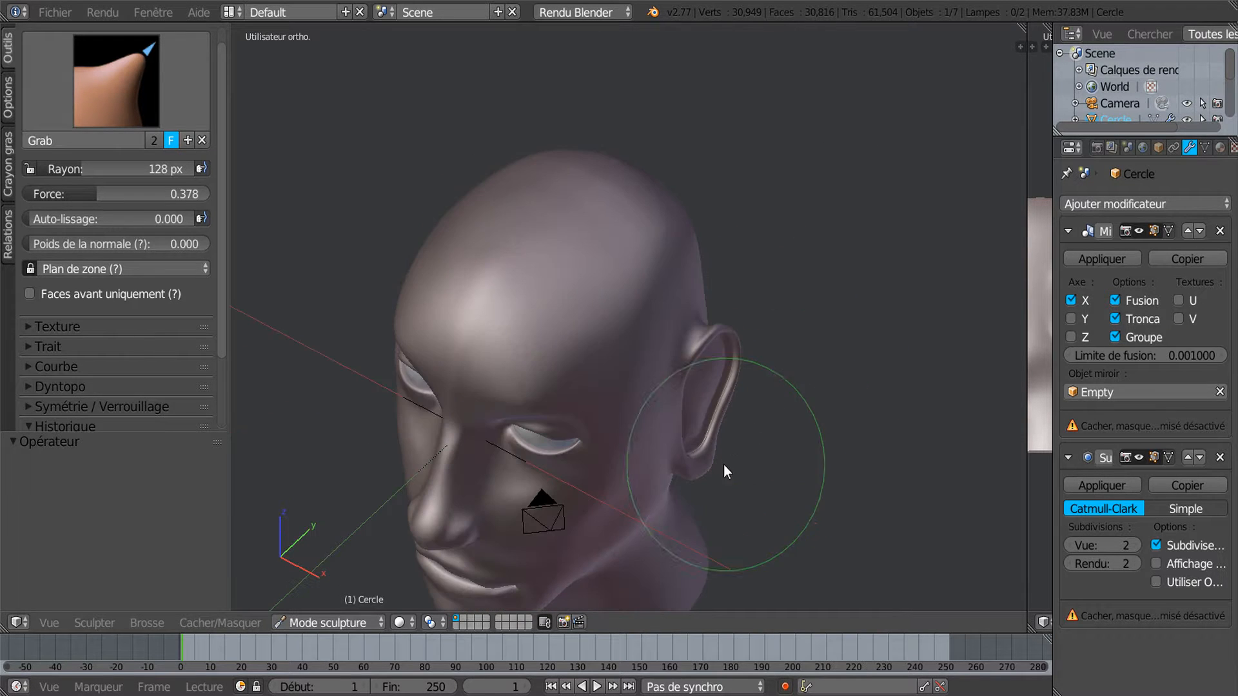
Switch to the Crease brush, reduce its radius to 60 px, and carve along the inside of the ear's rim
click(103, 115)
click(235, 190)
scroll(440, 342, up, 3)
mouse_move(440, 342)
middle_down()
mouse_move(610, 386)
mouse_move(620, 401)
mouse_move(576, 288)
mouse_move(665, 271)
middle_up()
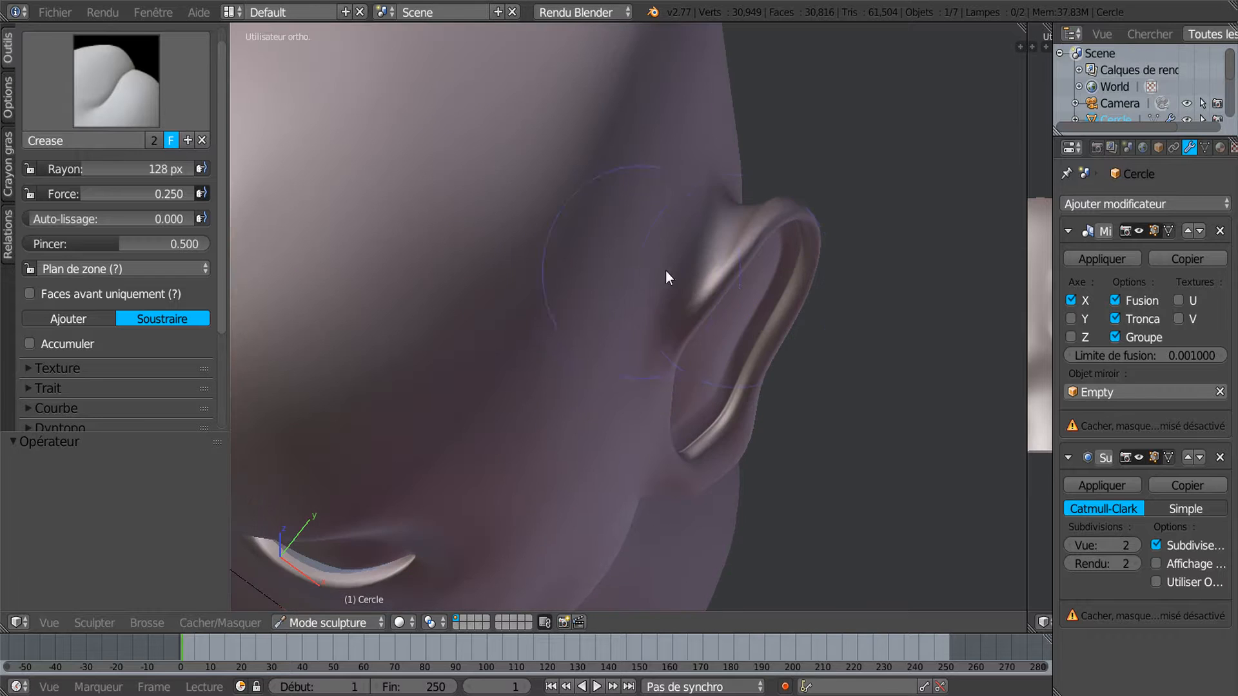
drag(832, 387, 768, 362)
click(768, 362)
middle_drag(769, 361, 741, 519)
mouse_move(742, 520)
mouse_down()
mouse_move(696, 435)
mouse_move(713, 373)
mouse_move(712, 391)
mouse_up()
middle_drag(808, 441, 781, 392)
scroll(760, 402, up, 2)
scroll(770, 412, up, 1)
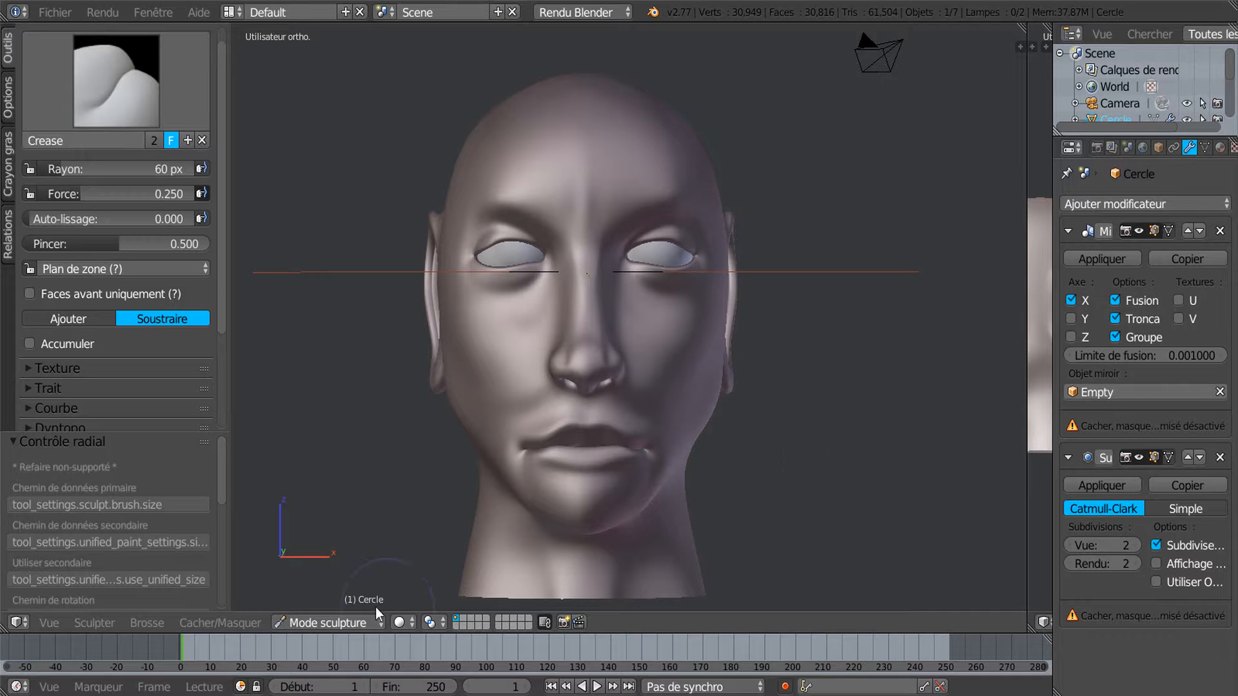
Leave sculpting for Object Mode and set the viewport shading to Material so the eye colours show
click(335, 624)
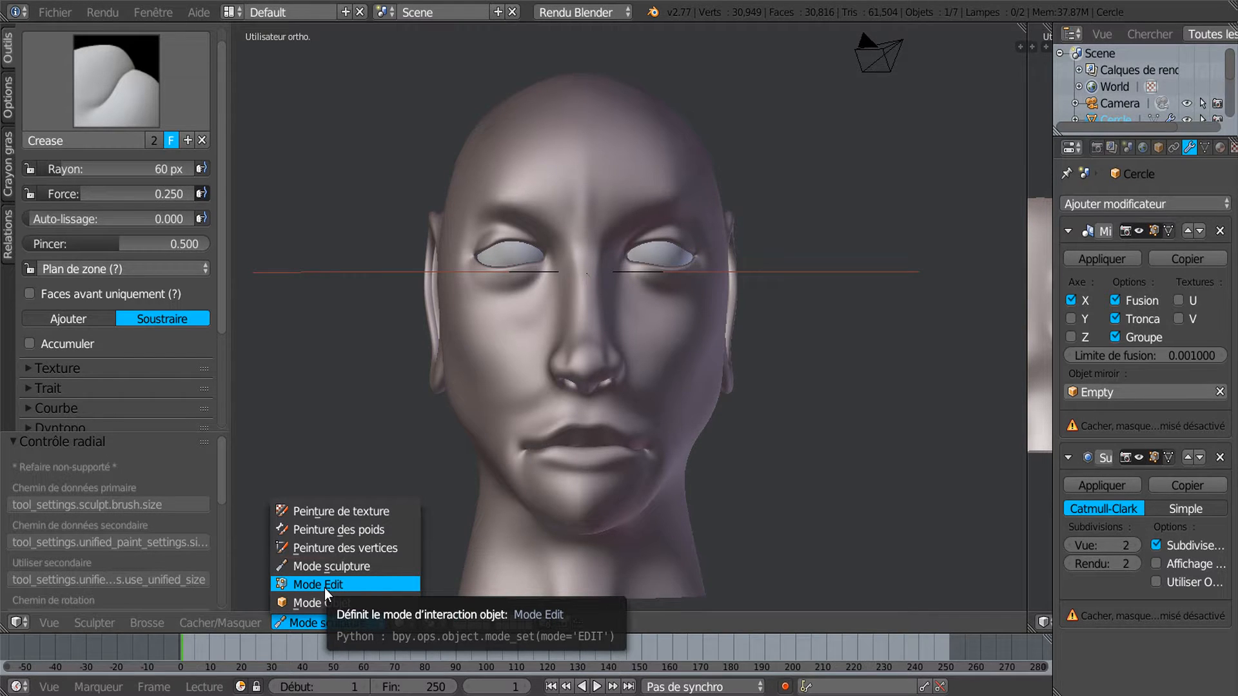
click(320, 527)
click(305, 622)
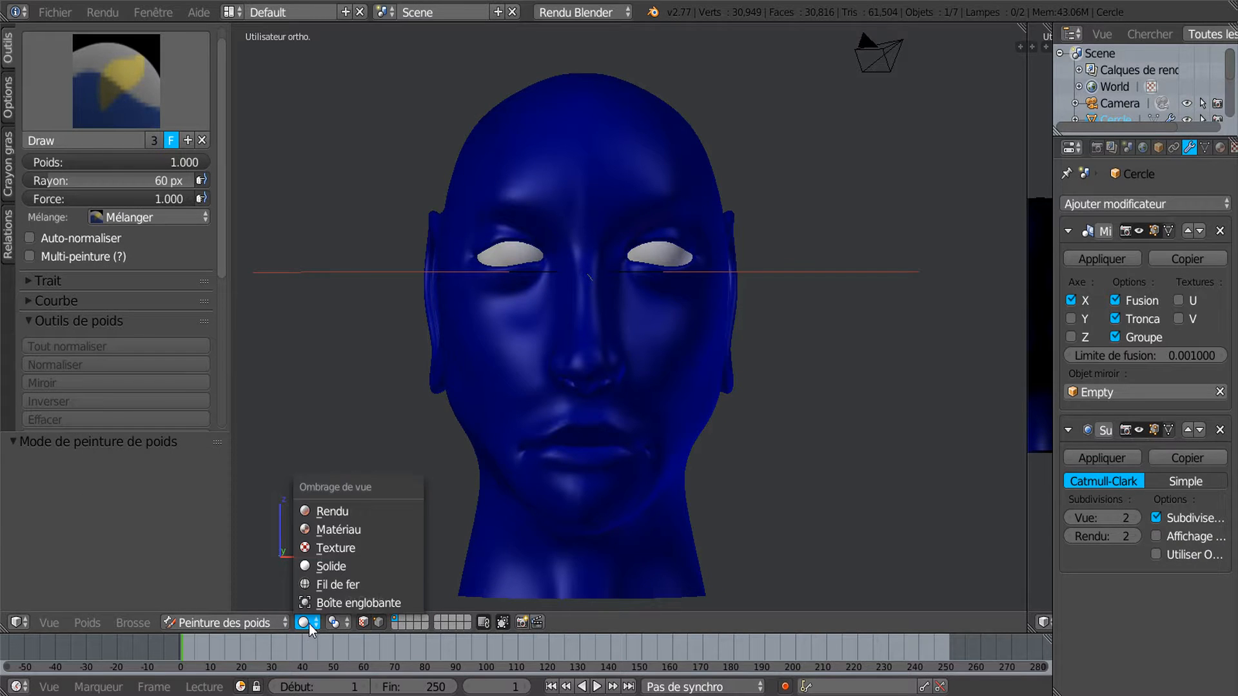
click(327, 528)
middle_drag(484, 488, 531, 448)
click(251, 621)
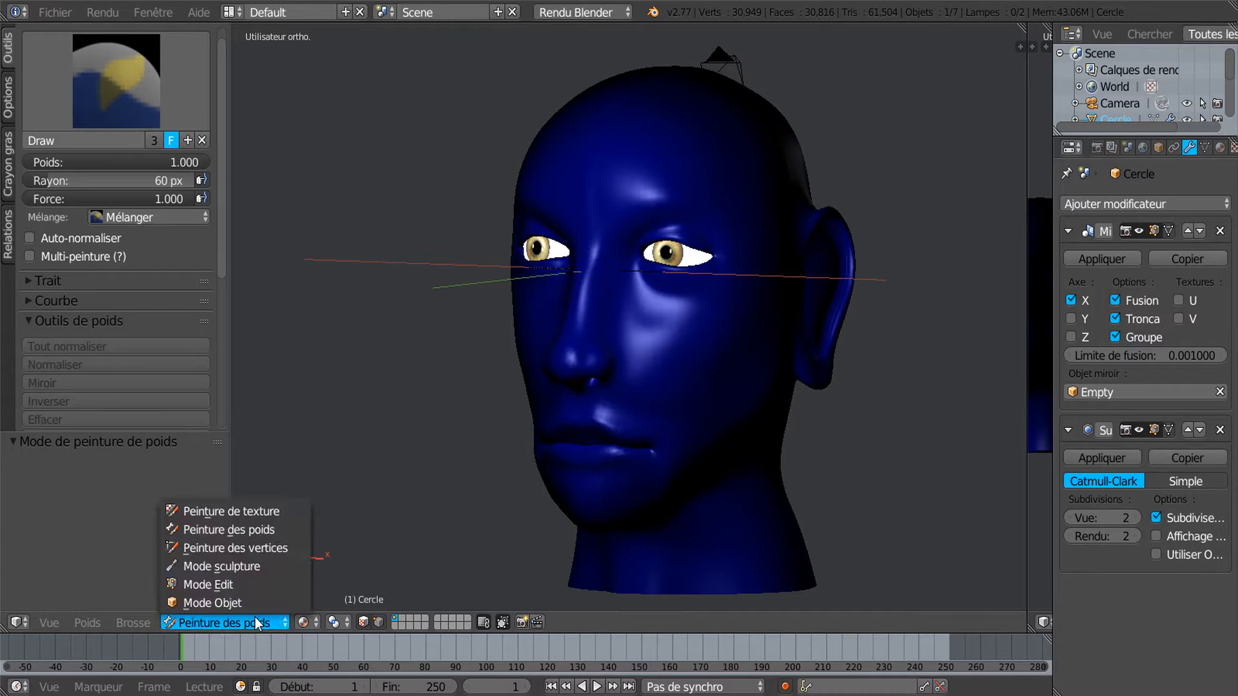
click(221, 602)
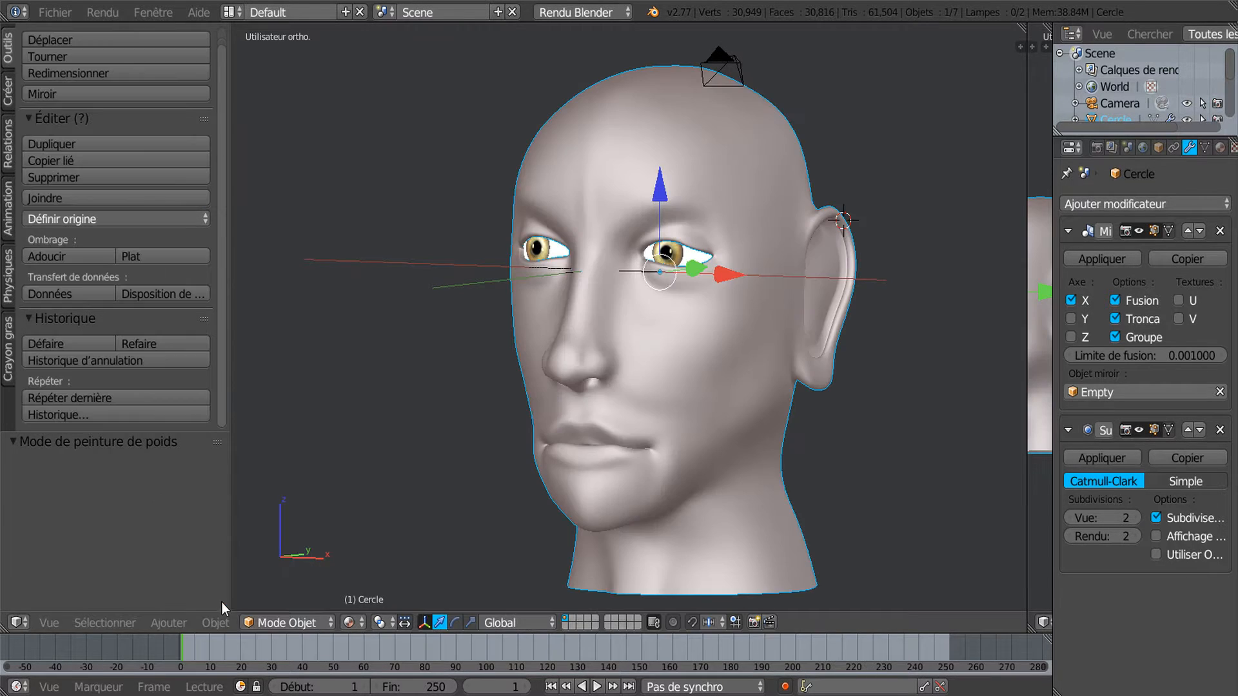
Enter Edit Mode on the head, toggle the wireframe display, and restore Material shading over the mesh
scroll(342, 529, down, 1)
middle_drag(431, 509, 503, 489)
scroll(790, 441, up, 2)
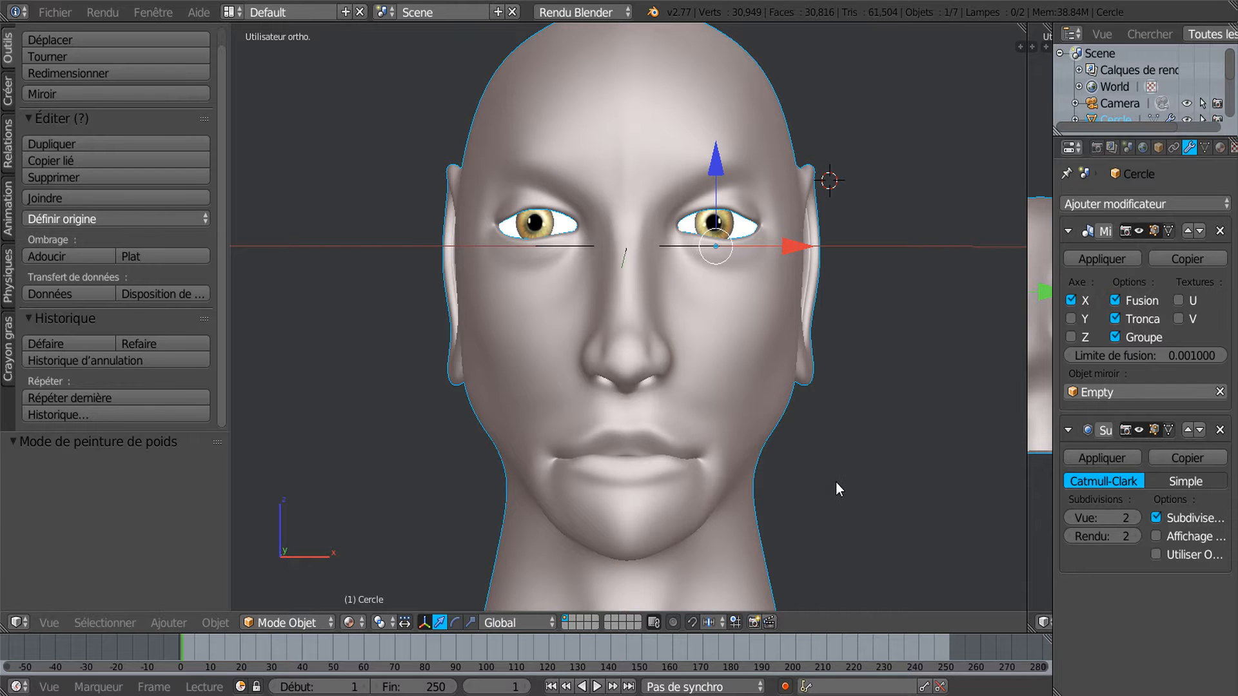
scroll(836, 483, down, 1)
key(Tab)
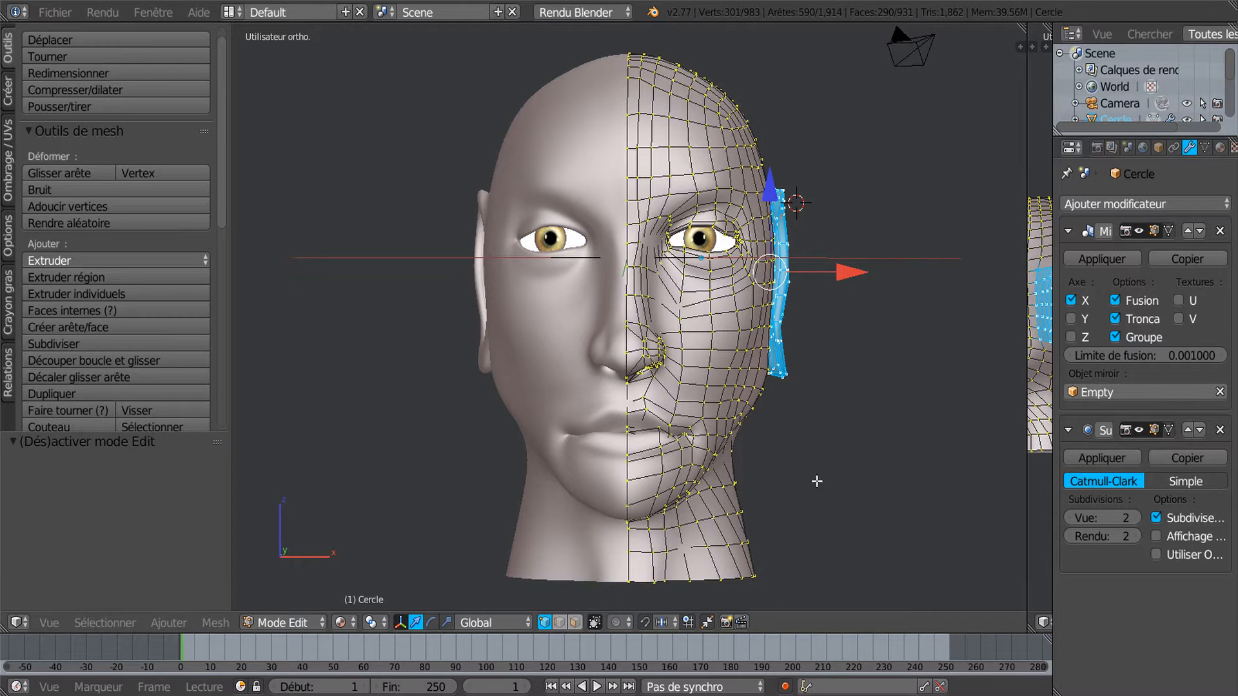
middle_drag(818, 483, 714, 473)
key(z)
key(z)
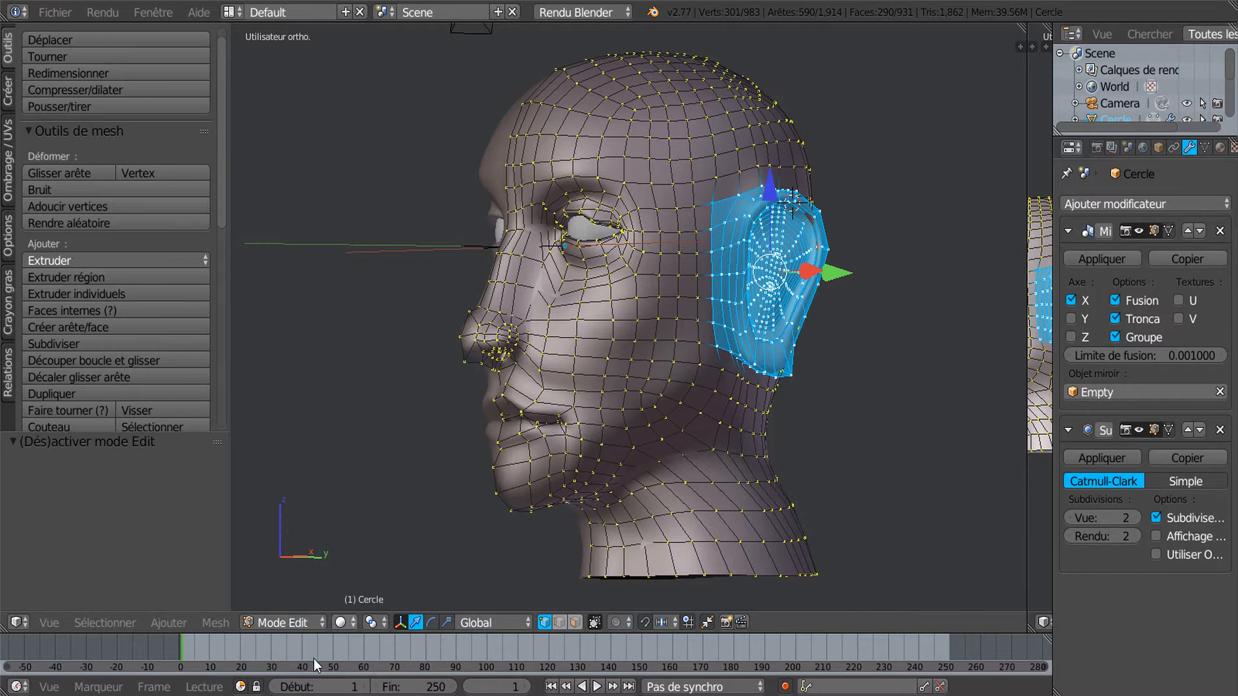
click(293, 623)
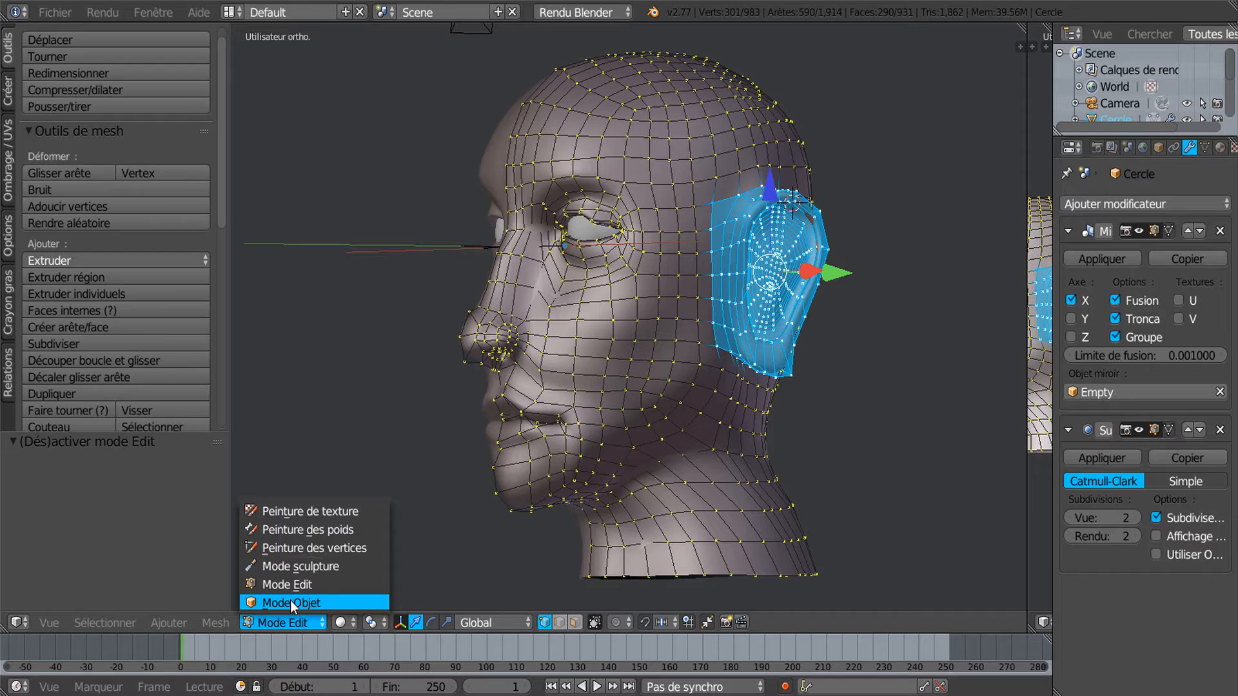
click(340, 622)
click(365, 532)
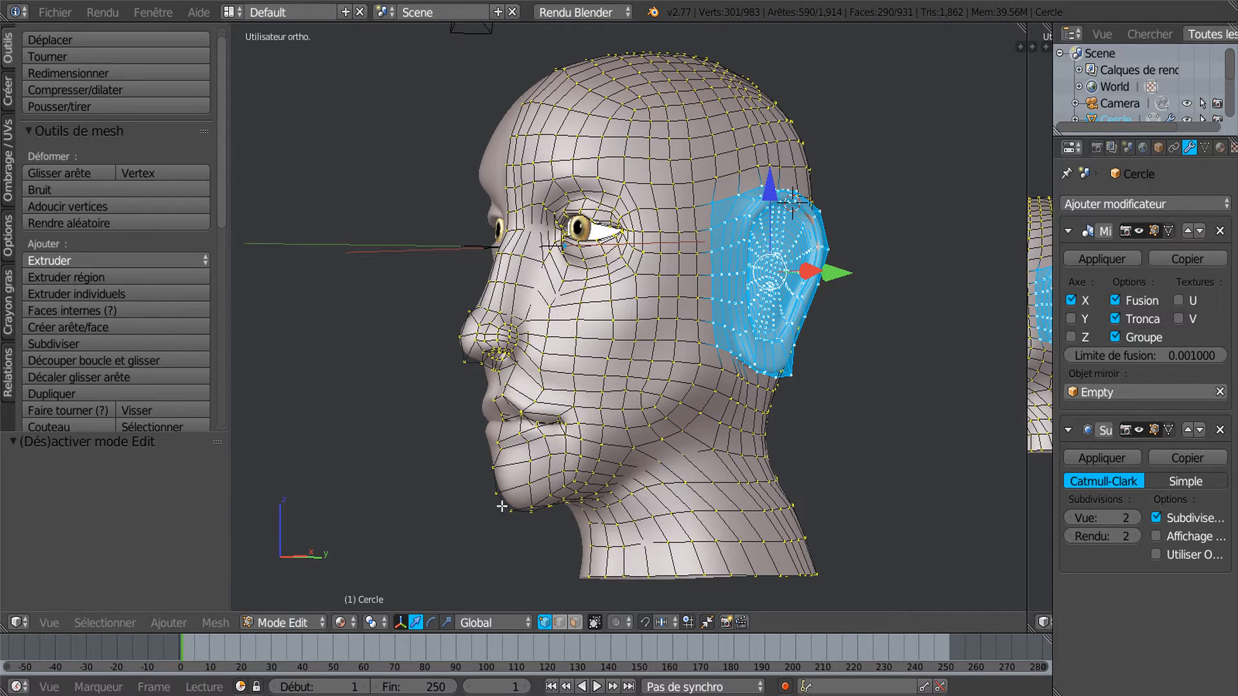
Deselect all of the head's vertices in Edit Mode and return to Object Mode
key(a)
middle_drag(582, 518, 541, 517)
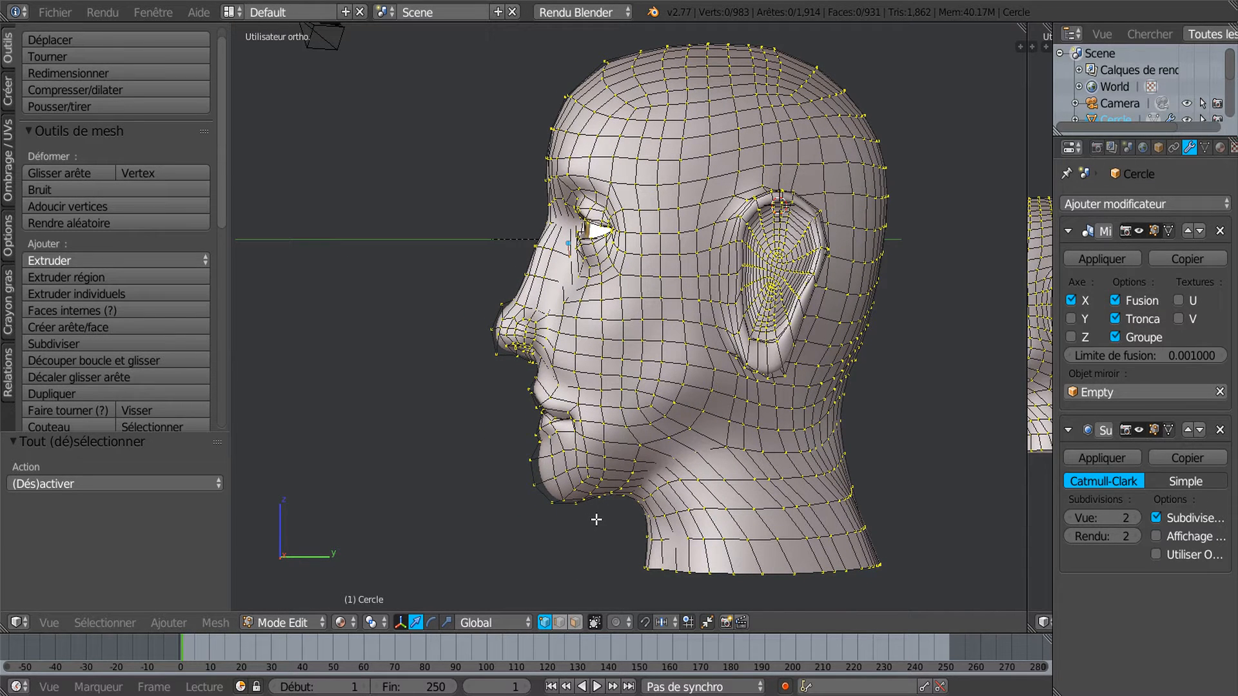
key(Tab)
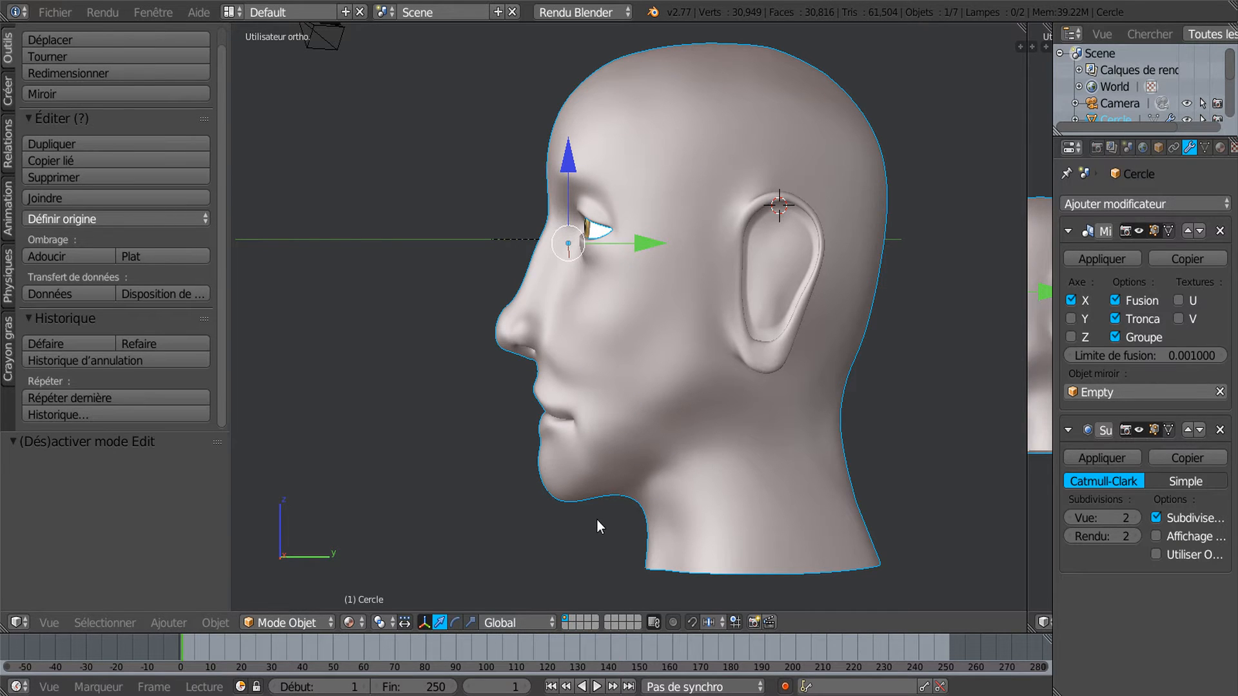
Widen the 3D viewport by narrowing the properties area beside it
middle_drag(629, 520, 776, 527)
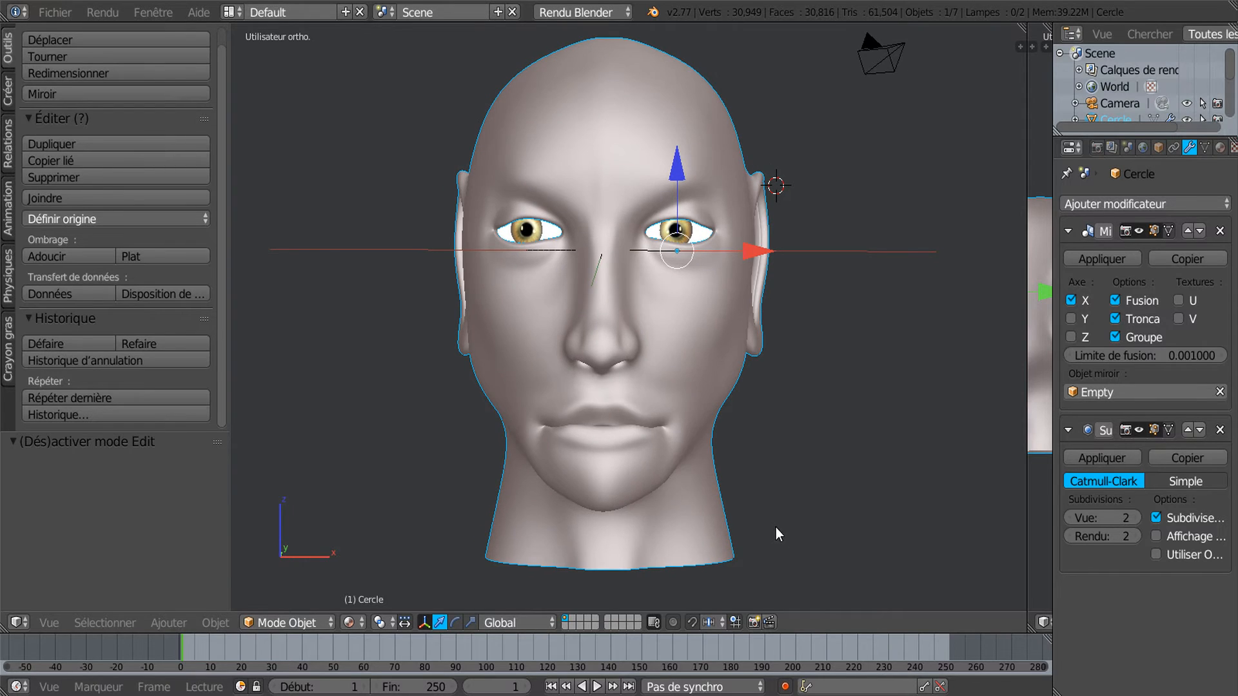
shift+middle_drag(707, 505, 726, 524)
scroll(725, 524, up, 1)
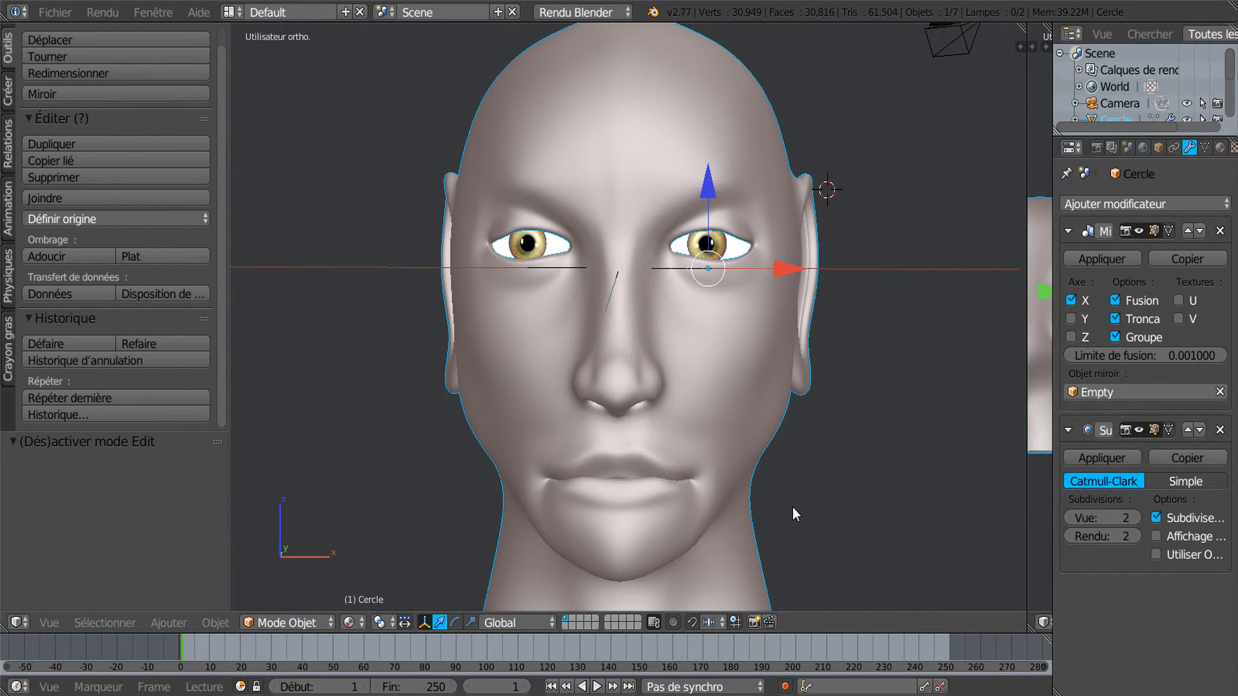
mouse_move(1051, 493)
mouse_down()
mouse_move(1099, 495)
mouse_move(1046, 495)
mouse_move(1073, 495)
mouse_up()
Examine the head's proportions and the ear's shape from the front and three-quarter views
scroll(902, 536, down, 2)
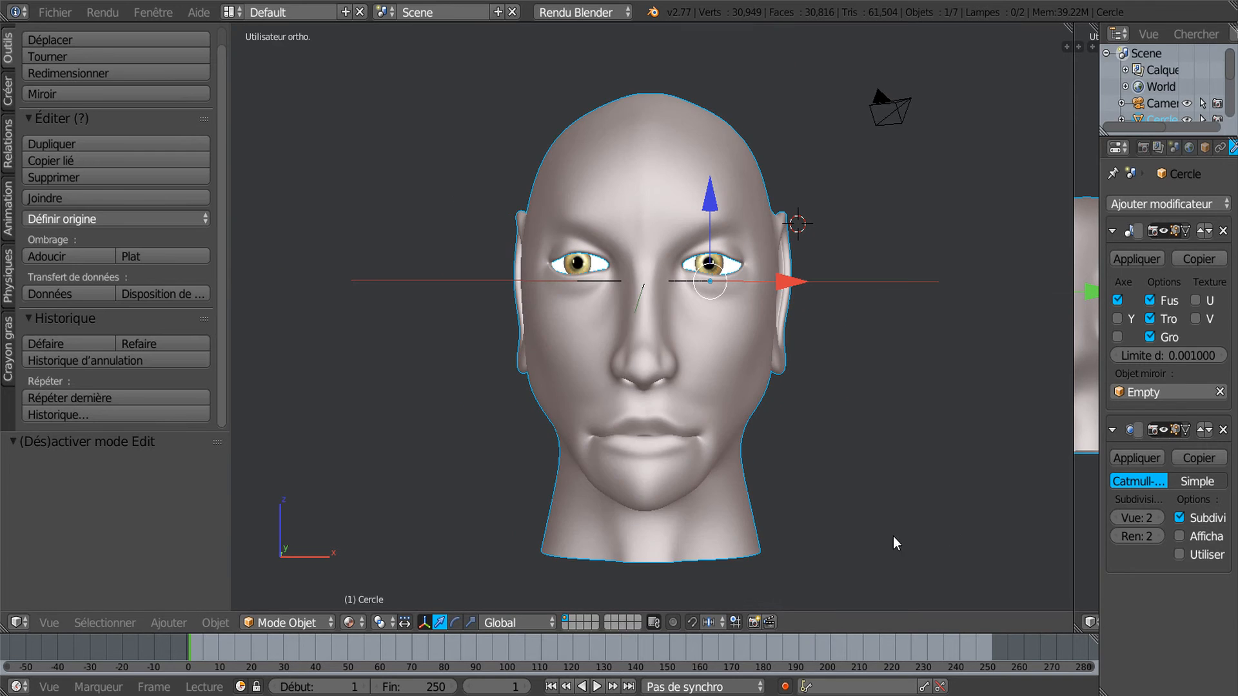
scroll(668, 462, down, 1)
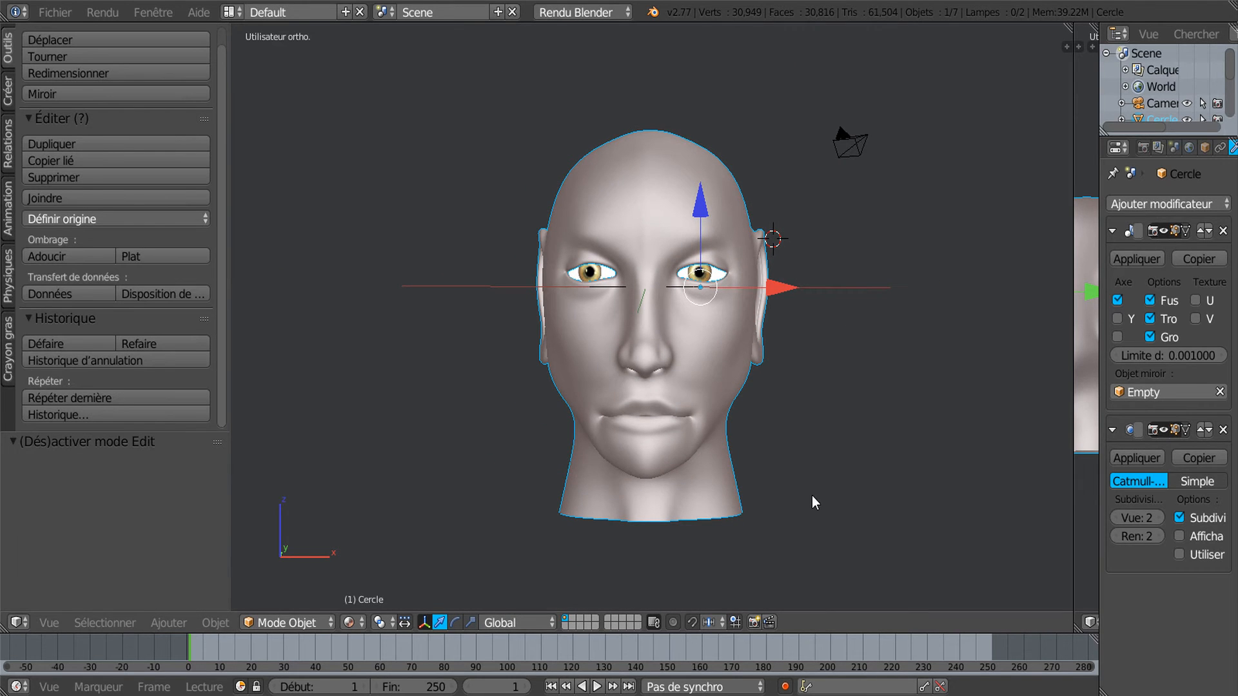
middle_drag(764, 516, 736, 502)
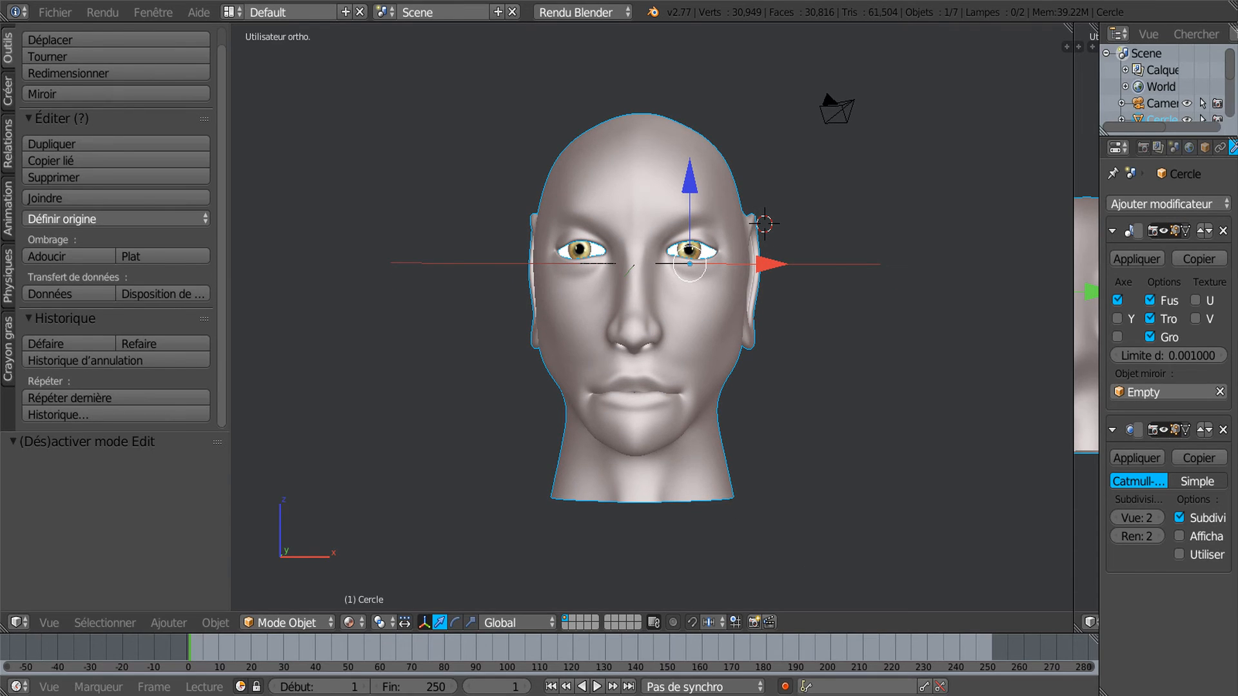
scroll(676, 499, up, 2)
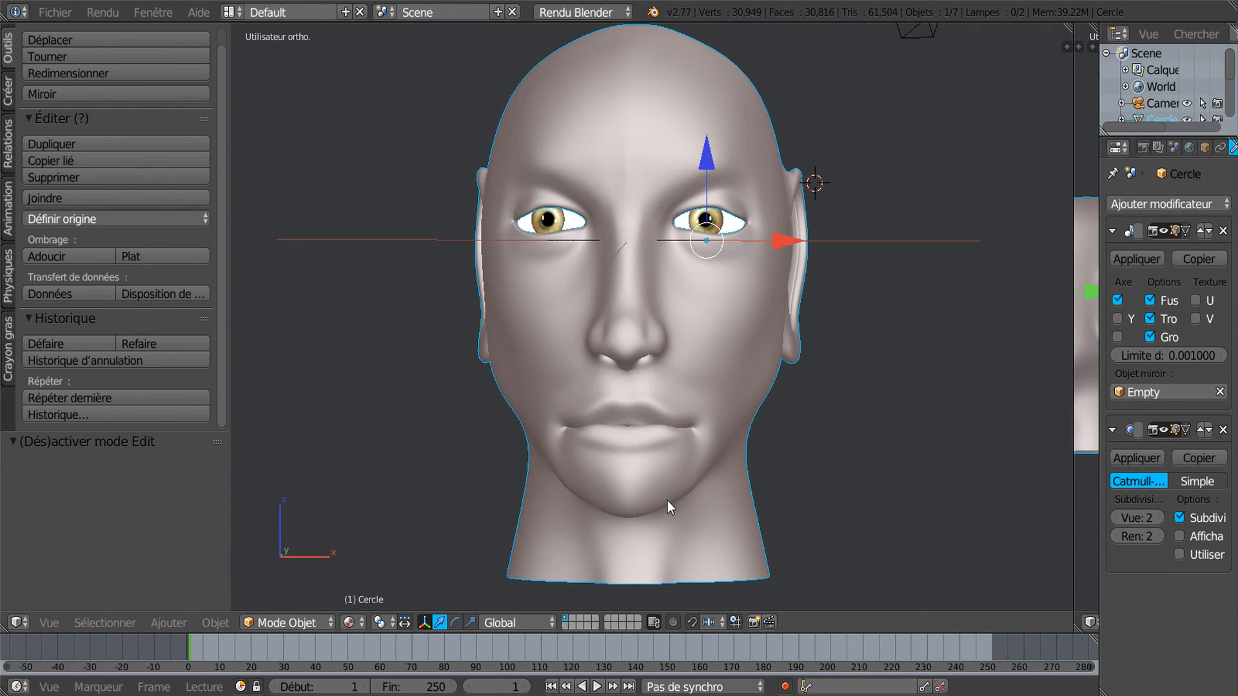
middle_drag(727, 505, 643, 517)
scroll(590, 529, up, 3)
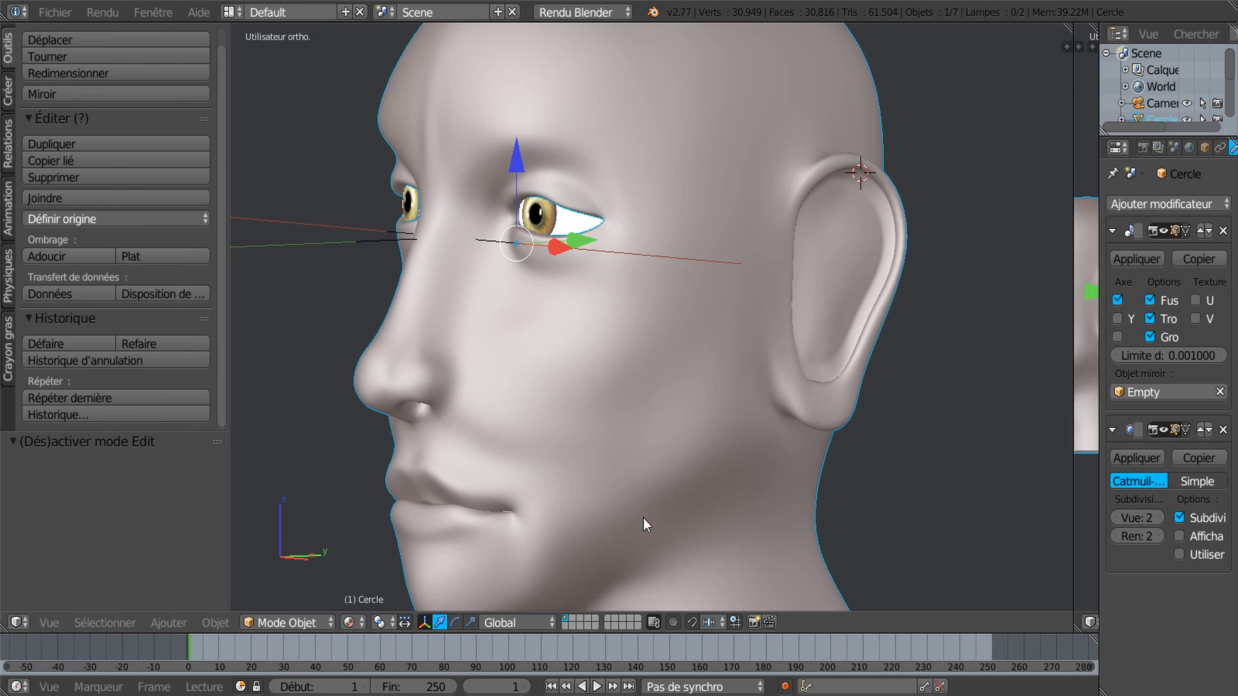